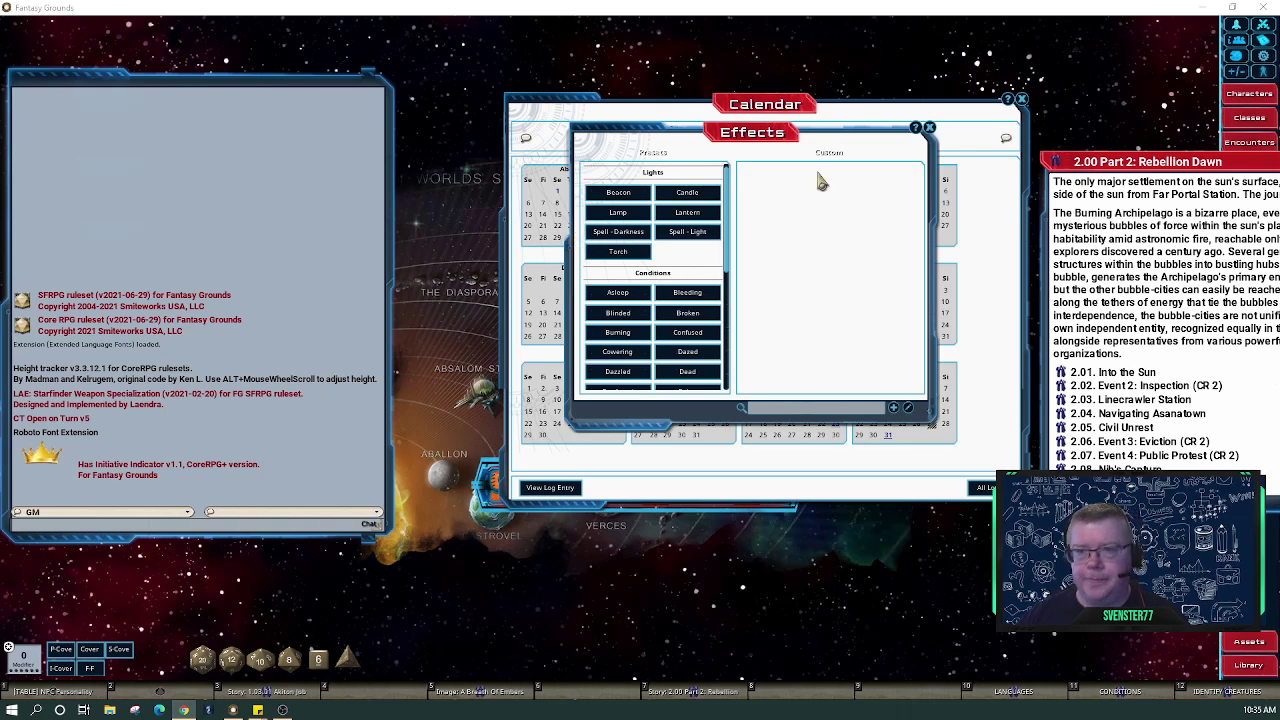
Close the Effects window and reposition the Calendar and the Rebellion Dawn story so both can be read
left_click_drag(785, 145, 320, 125)
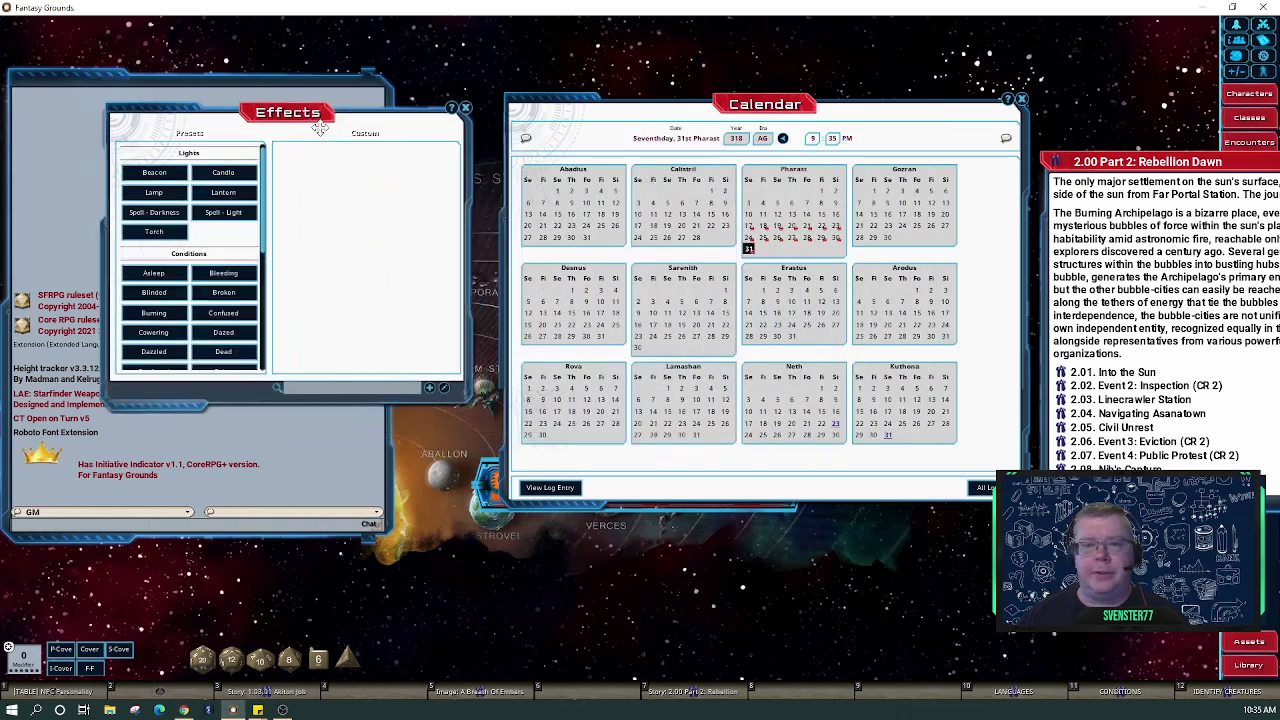
left_click(465, 107)
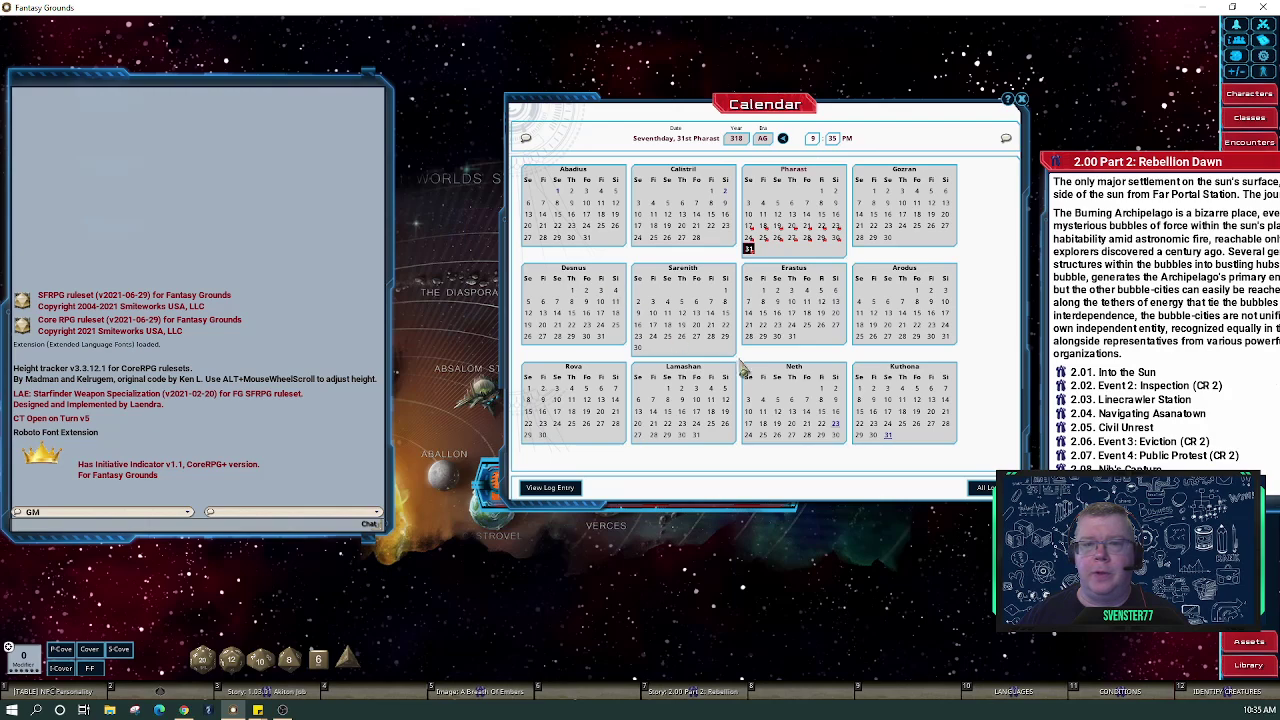
left_click_drag(870, 114, 794, 69)
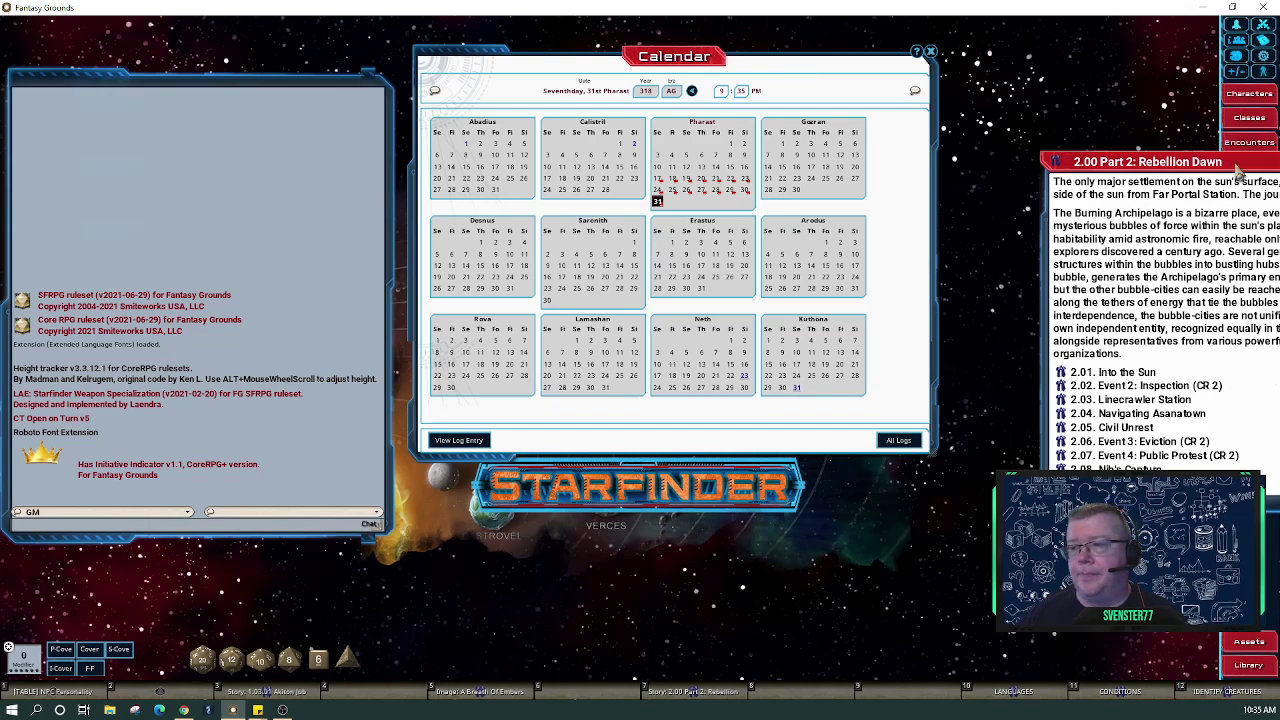
left_click_drag(1232, 166, 912, 318)
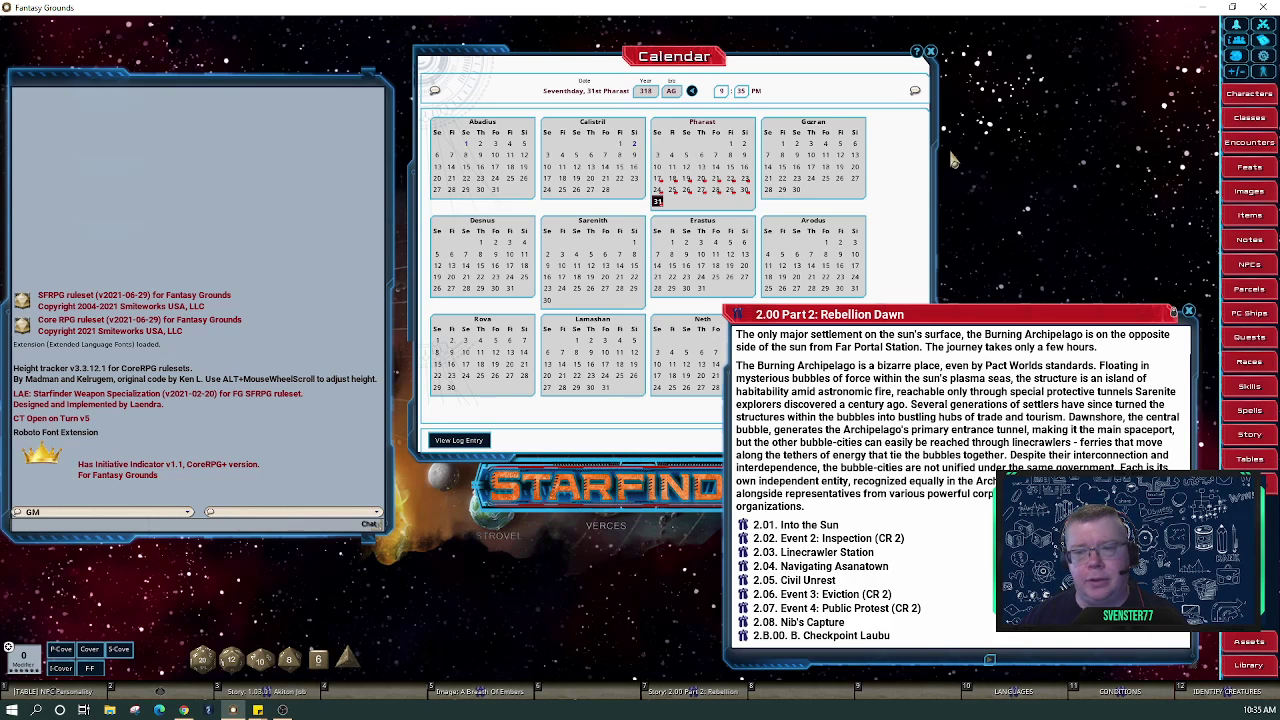
Open the Message of the Day from the options, close the Rebellion Dawn story, and place the message in clear view
left_click(1265, 55)
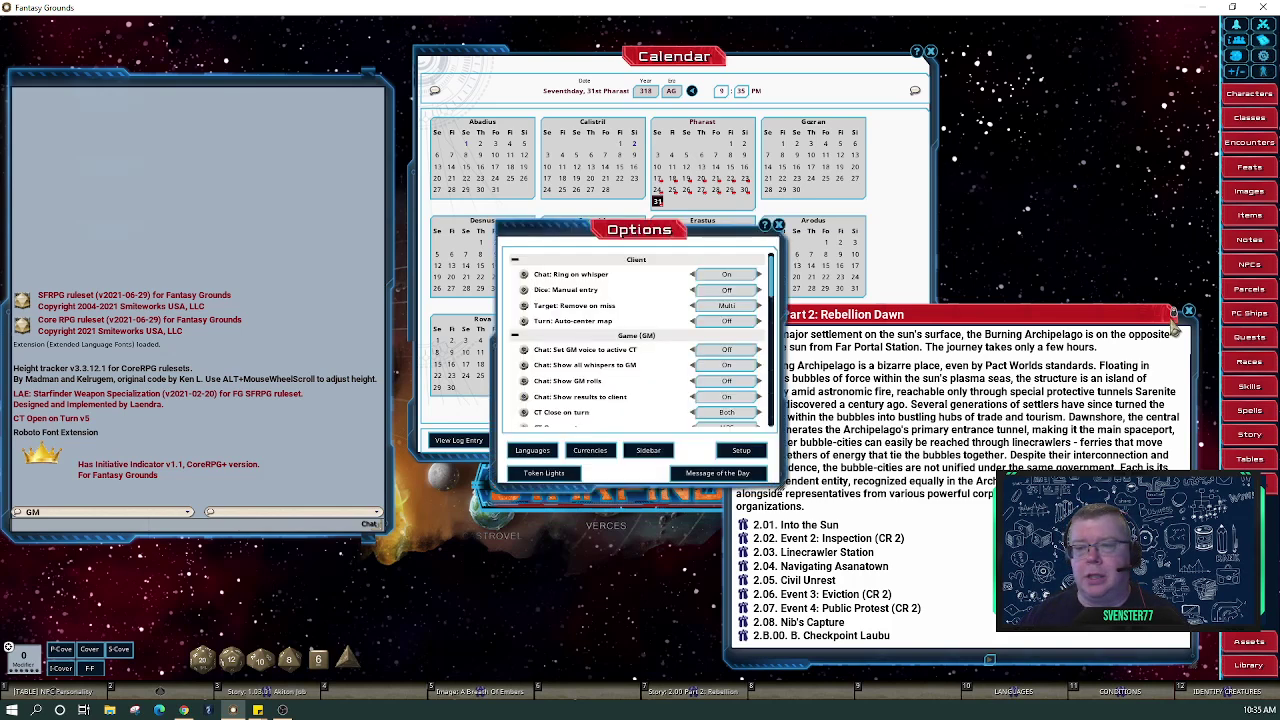
left_click_drag(718, 242, 277, 134)
left_click(271, 365)
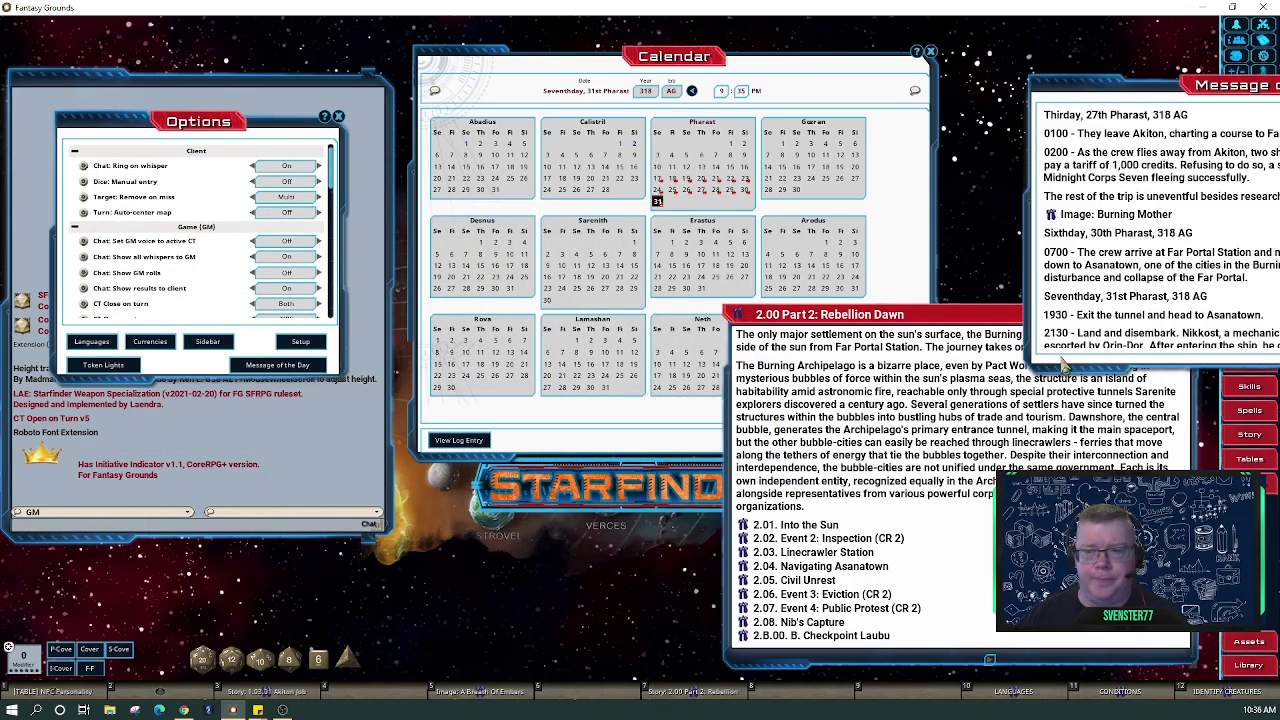
left_click(990, 322)
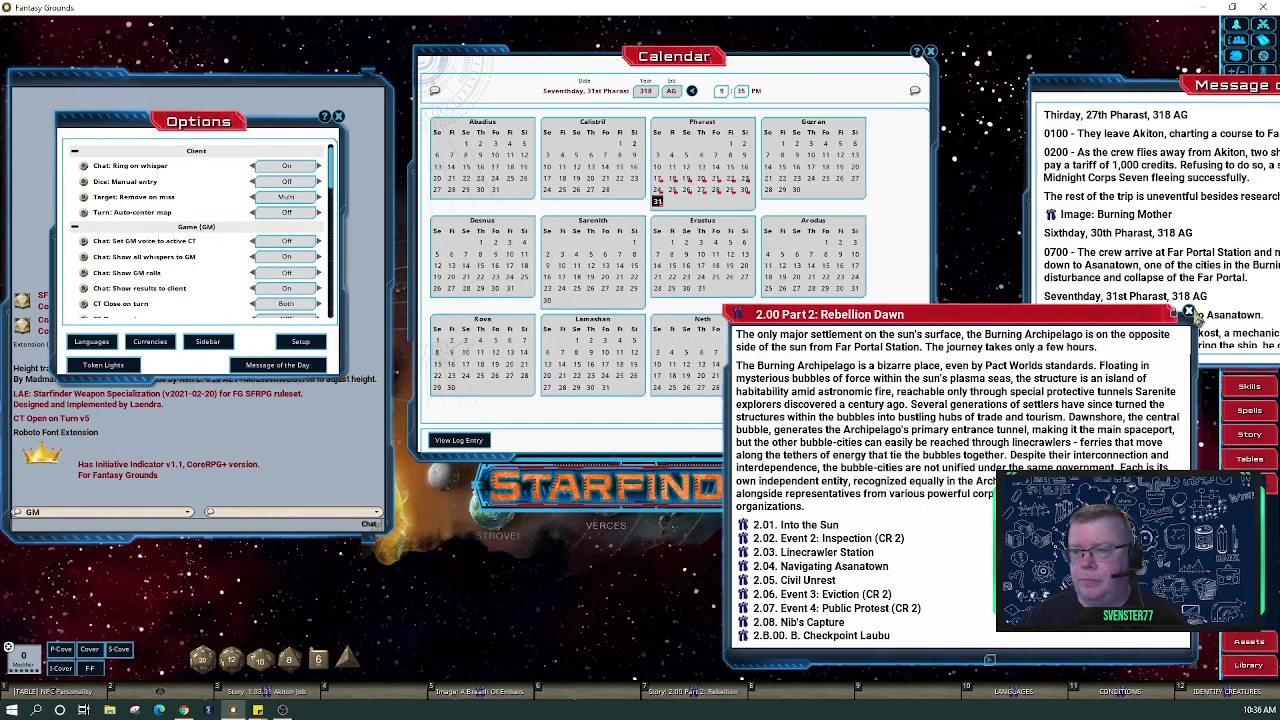
left_click(1194, 311)
left_click_drag(1140, 127, 502, 373)
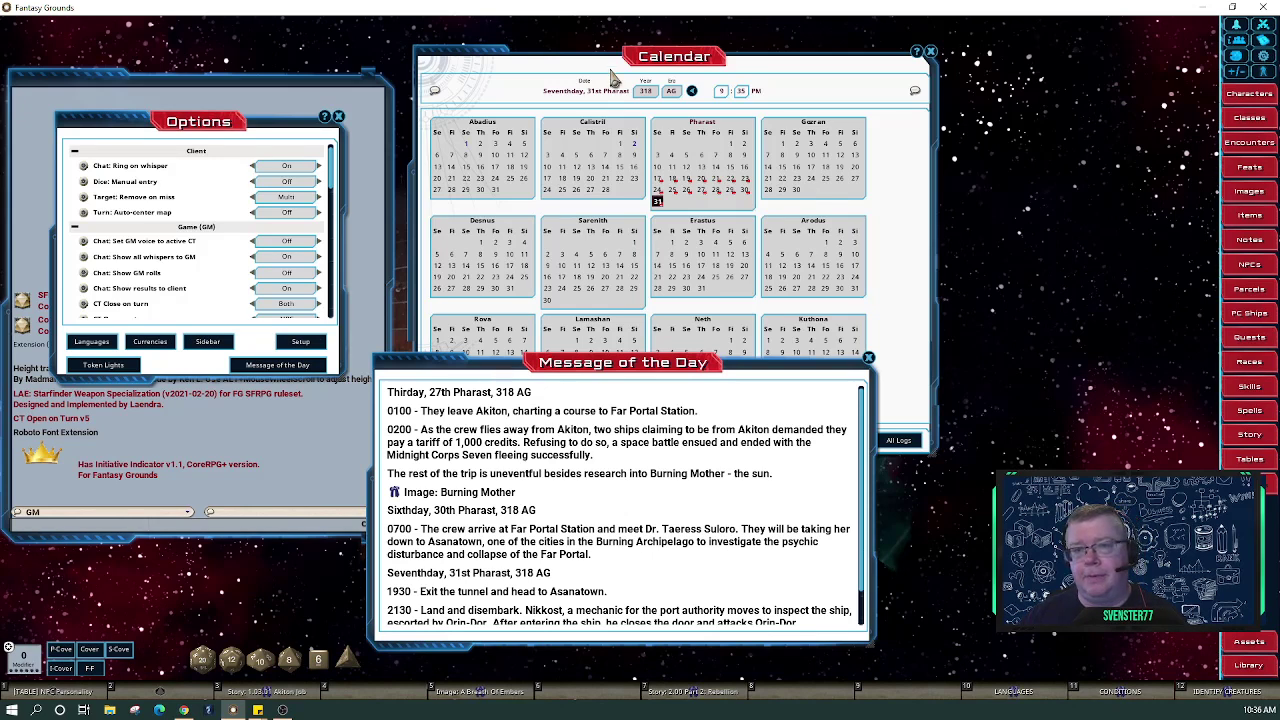
Open the calendar log entry for 31st Pharast beside the Message of the Day and add a new line to its player notes
left_click_drag(645, 67, 932, 45)
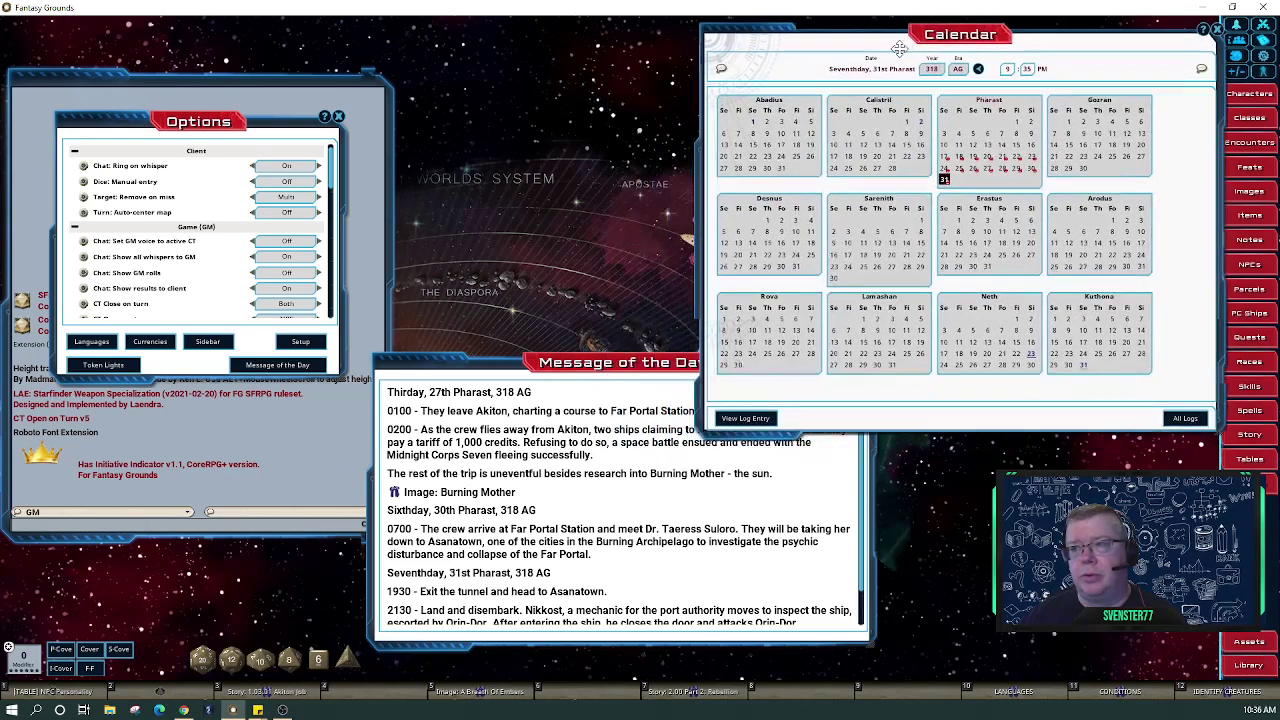
left_click(634, 369)
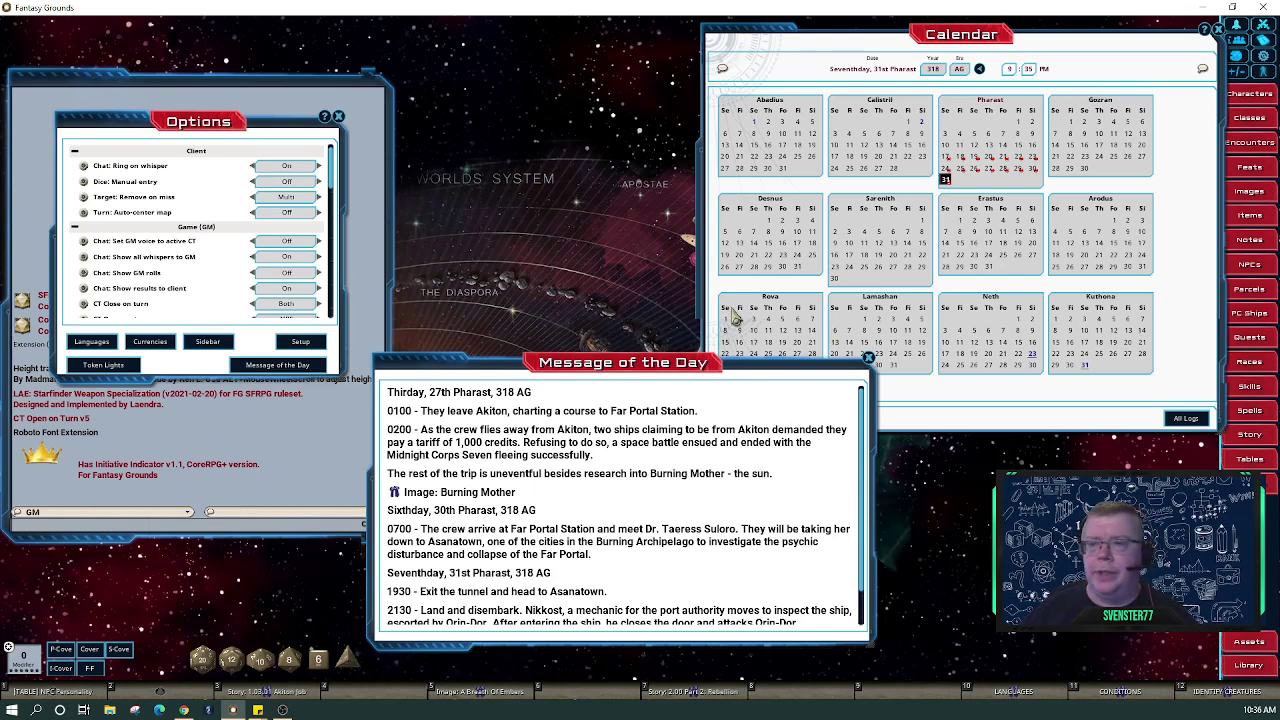
left_click(946, 182)
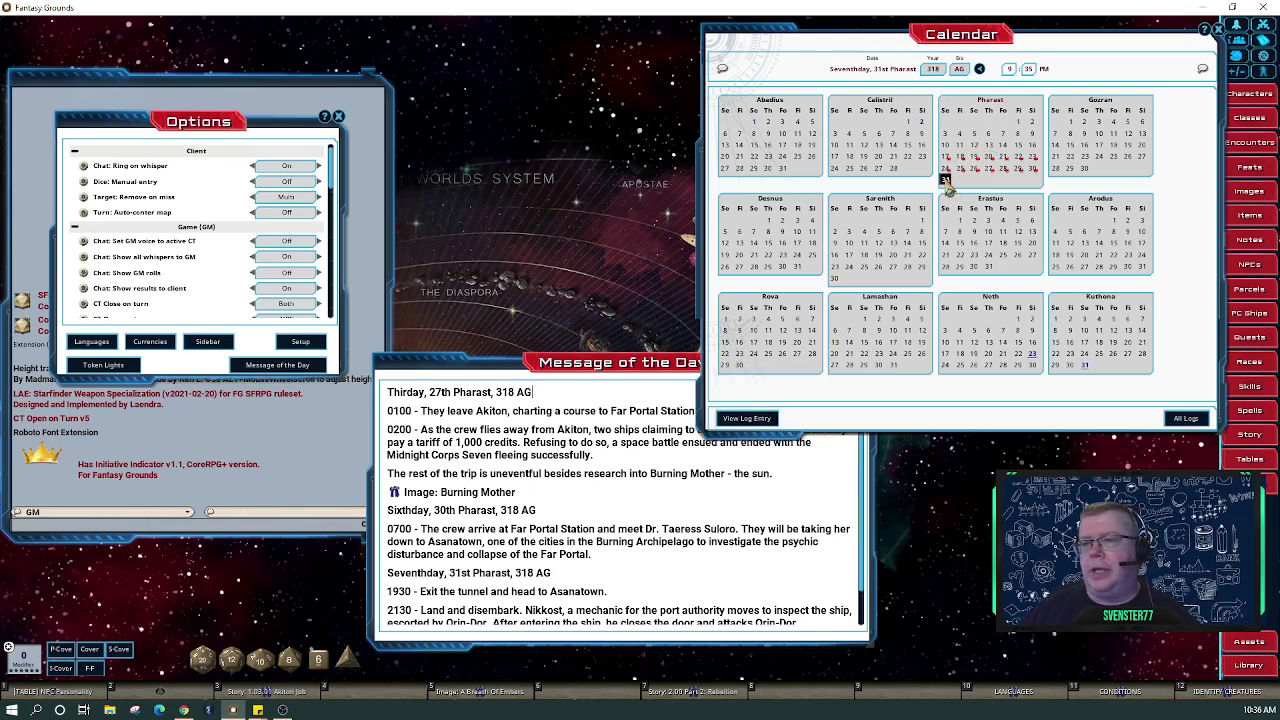
left_click(946, 182)
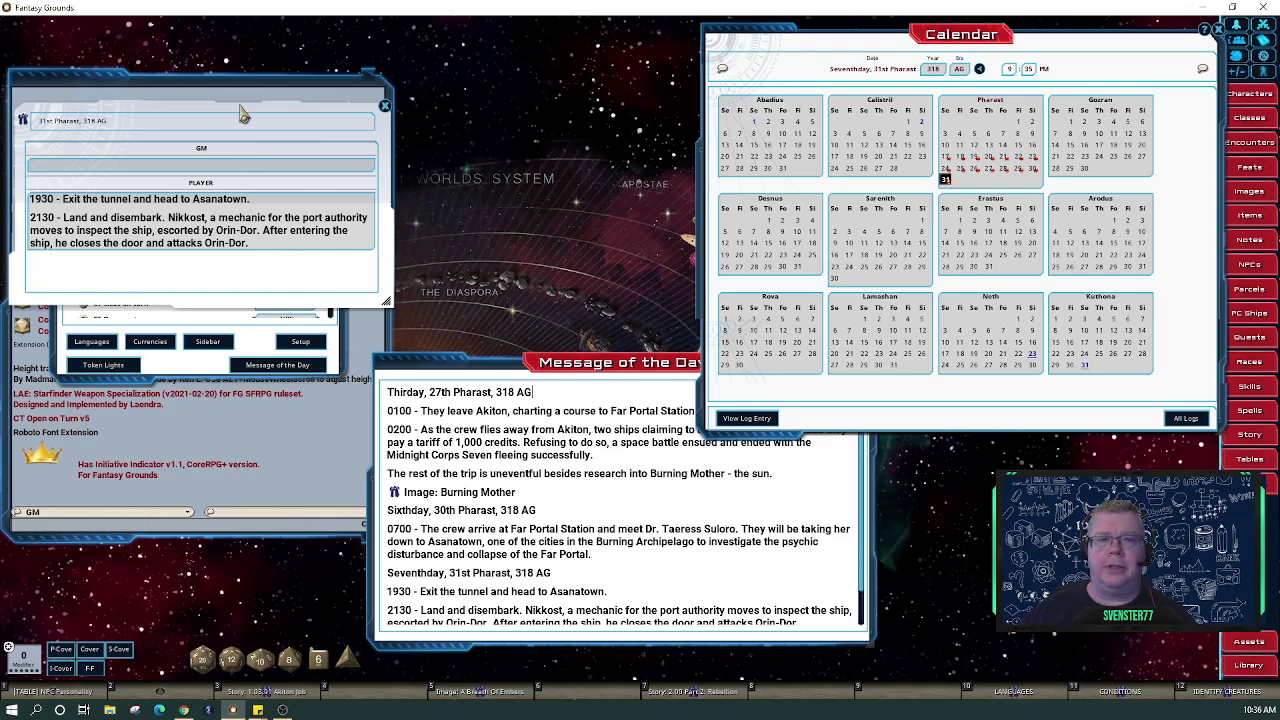
left_click_drag(240, 96, 530, 30)
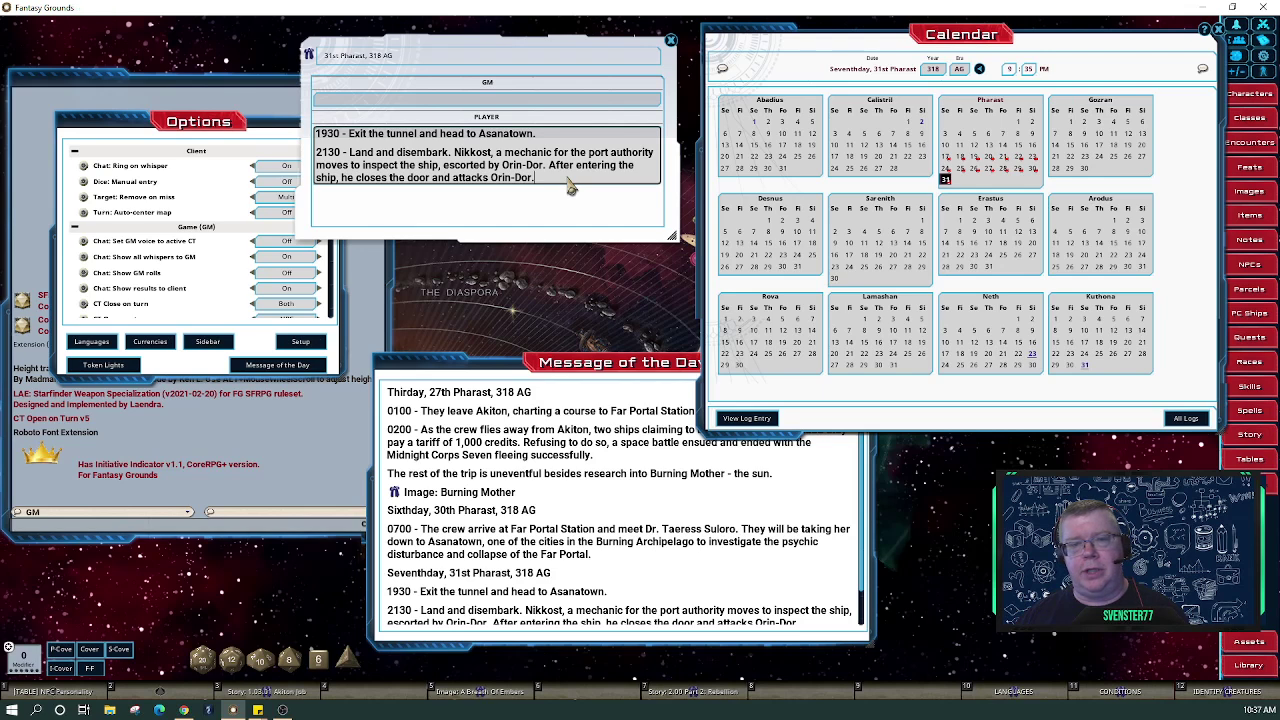
key("Return")
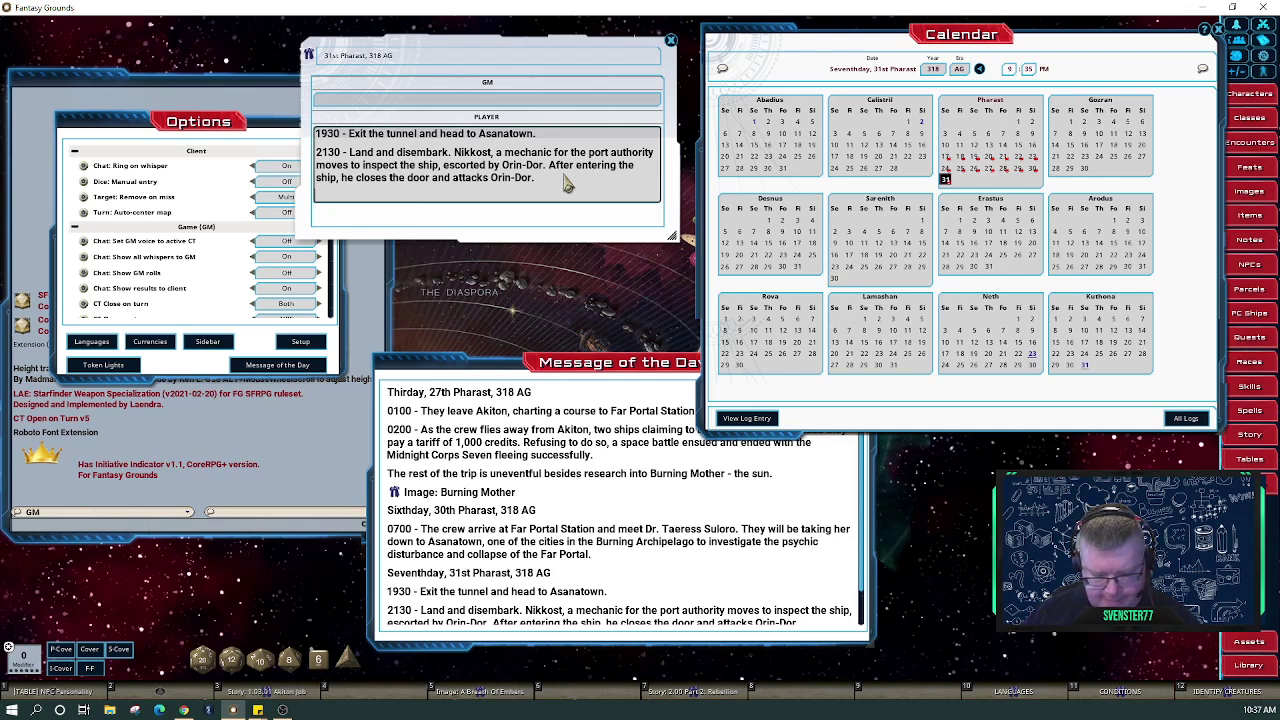
Open the Midnight Seven Crew image from its hotkey slot and move it clear of the calendar
key("alt+shift")
key("ctrl+shift")
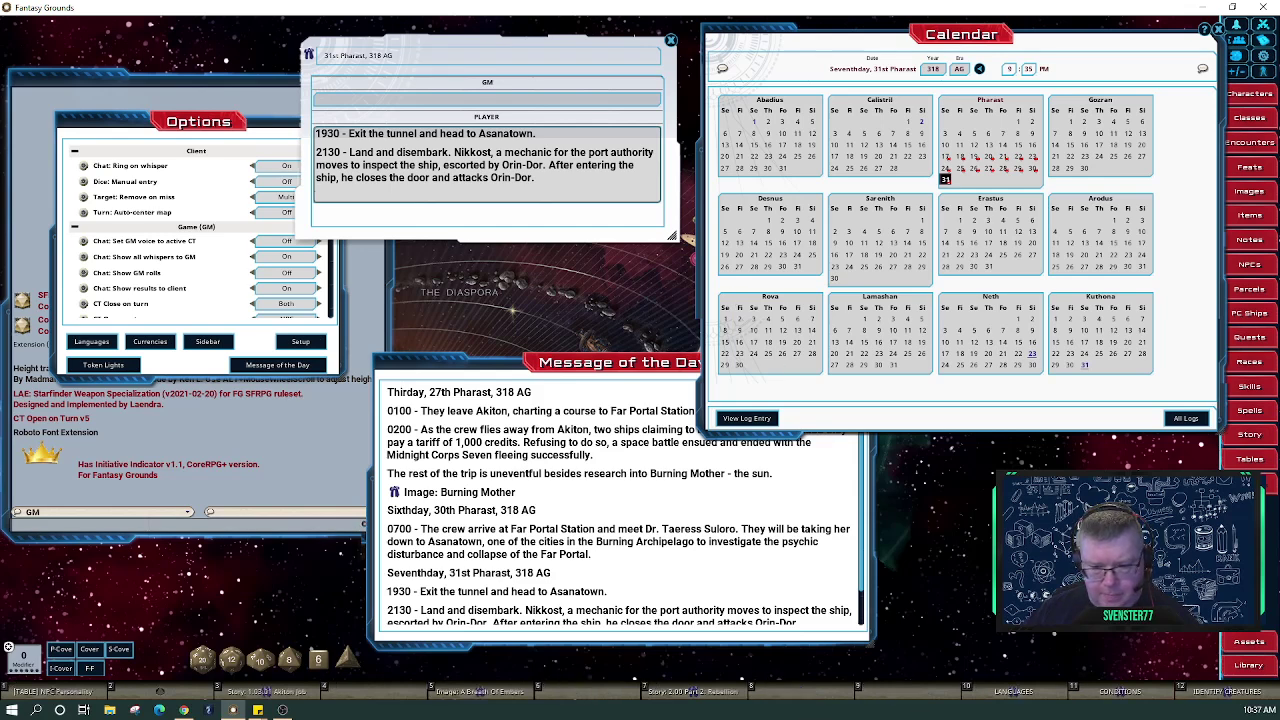
key("shift")
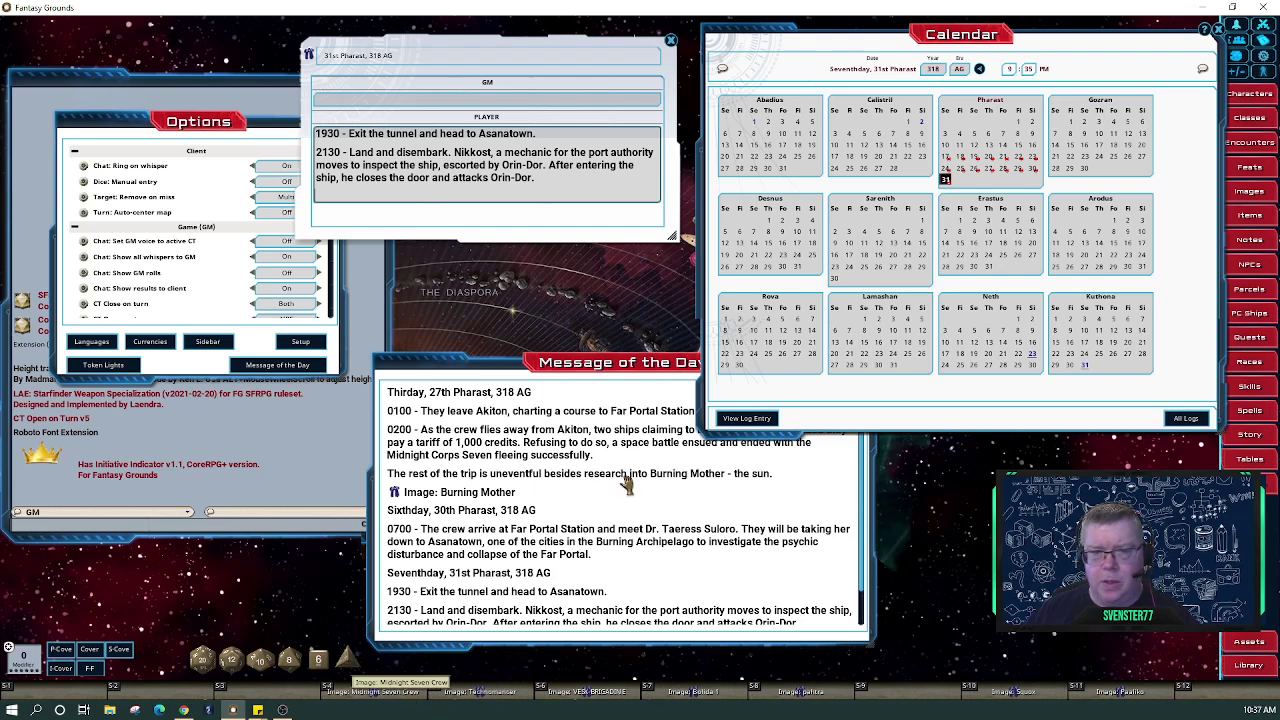
key("shift+F4")
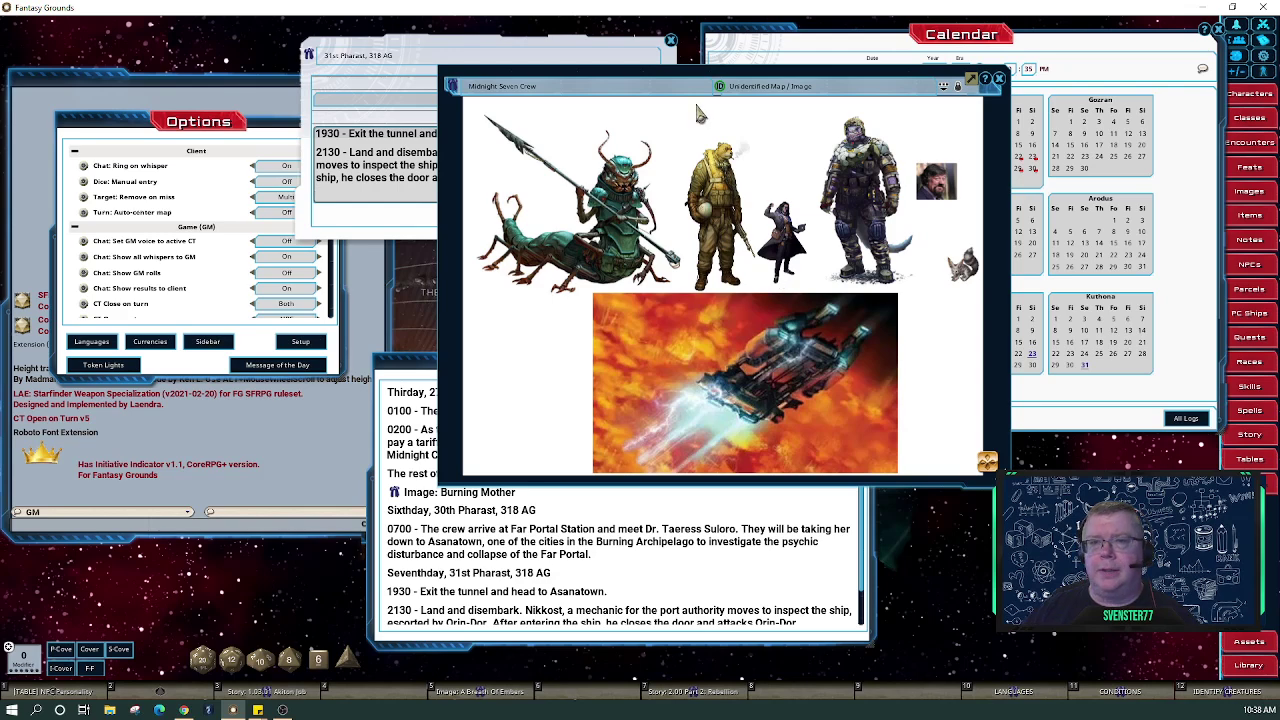
left_click_drag(682, 84, 308, 170)
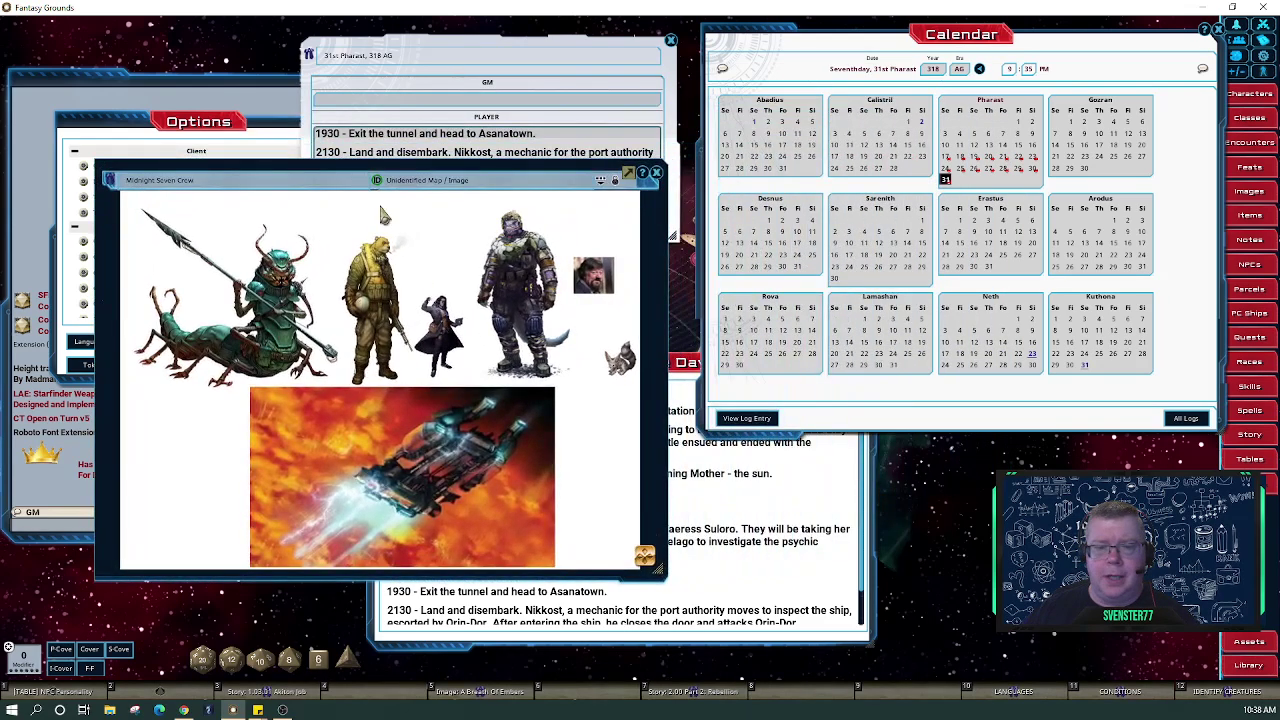
Open the asset library, show all asset types, and open the decals of the FG Decal Art Pack
left_click(1248, 641)
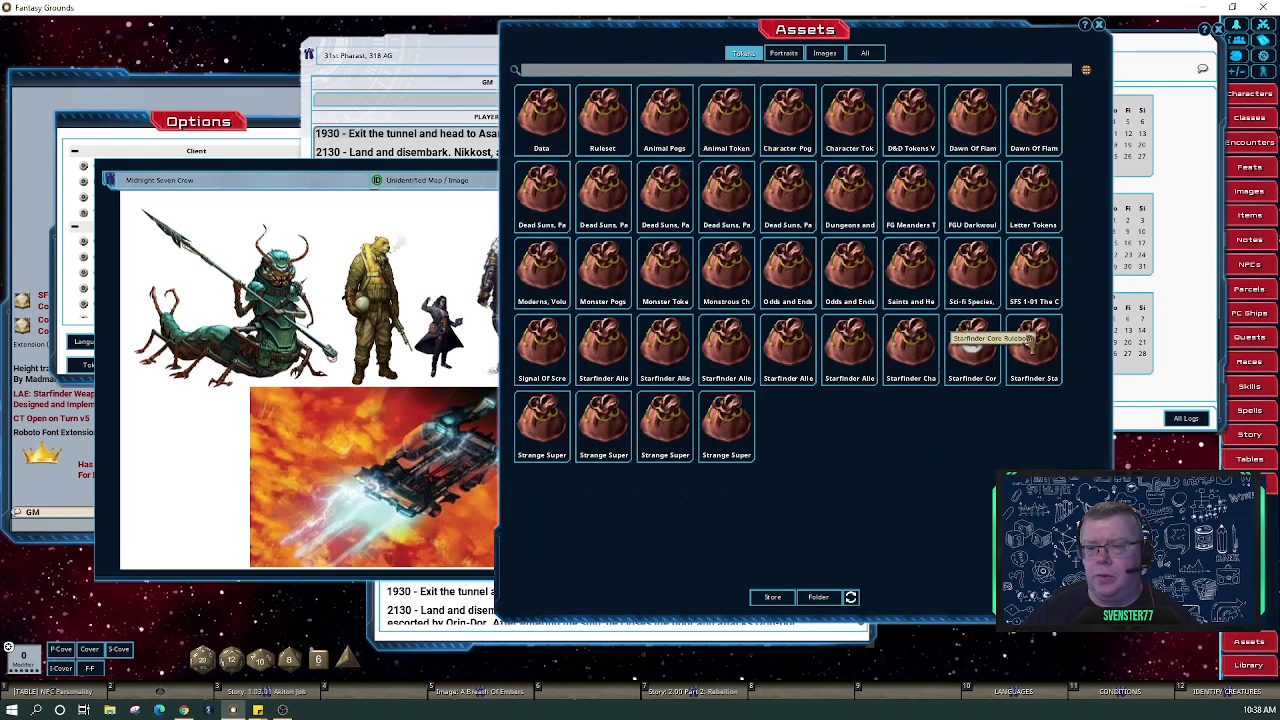
left_click(865, 54)
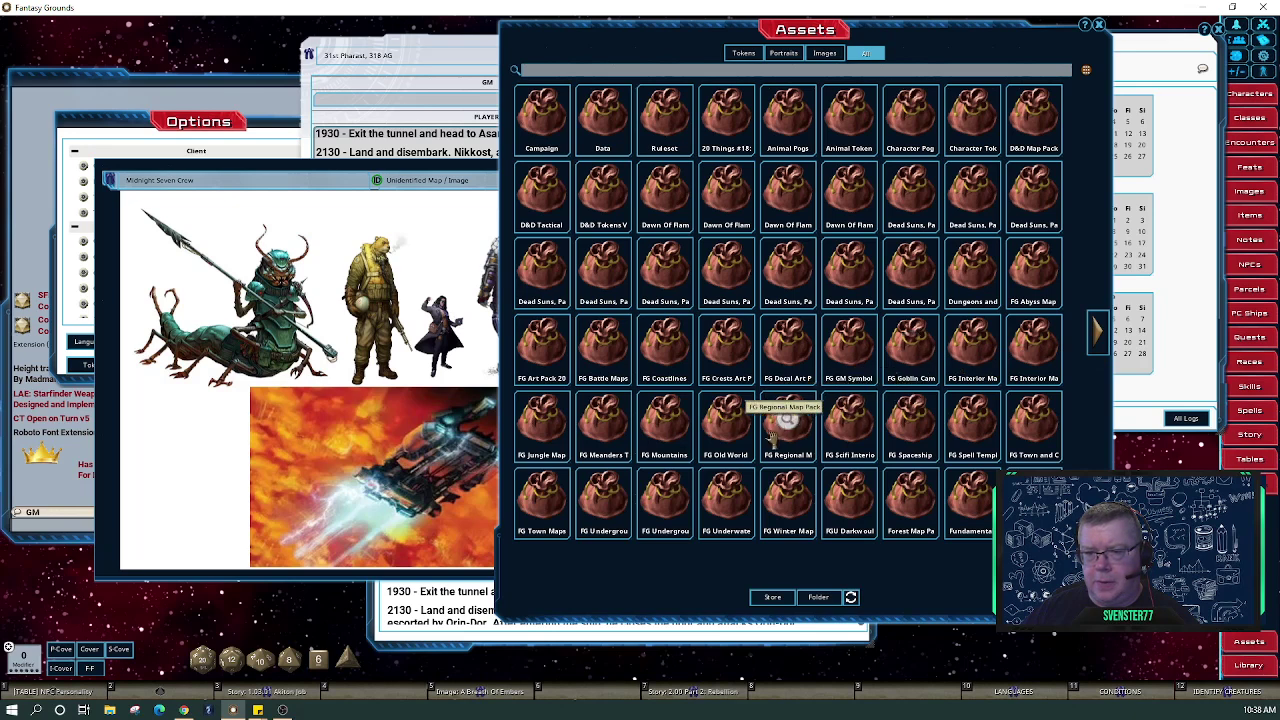
left_click(803, 338)
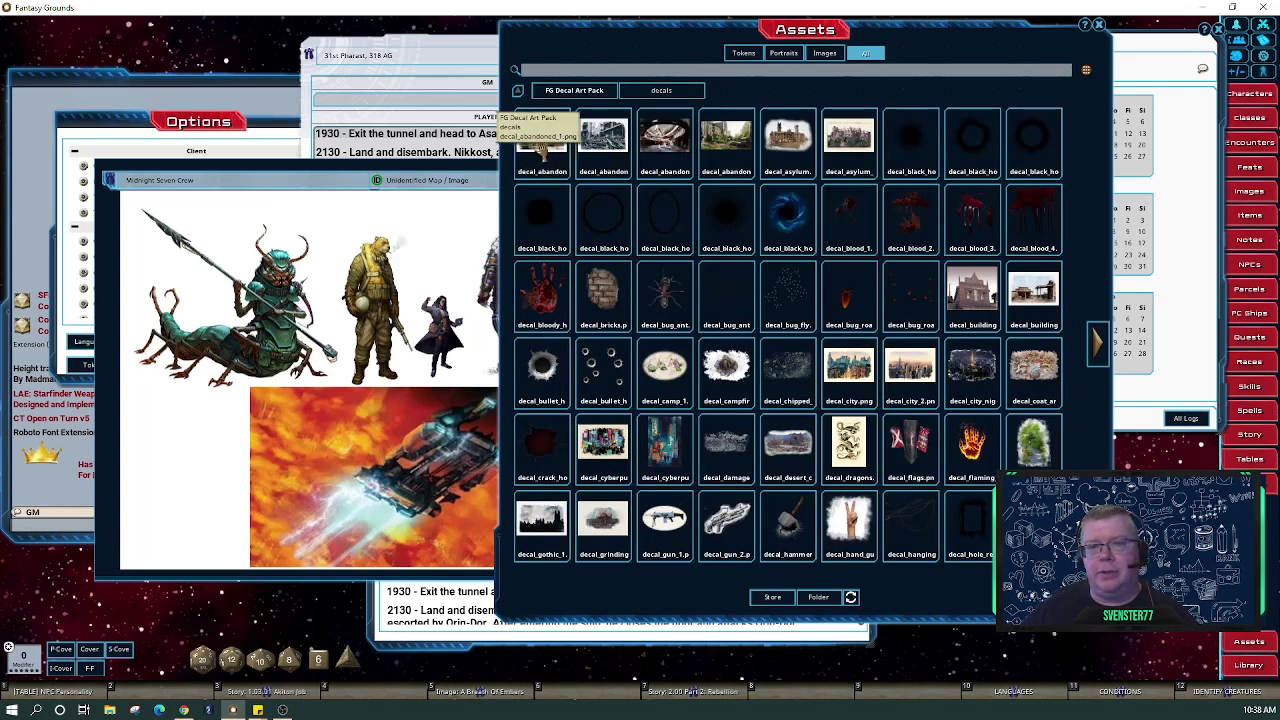
Preview the four abandoned-place decals one after another, closing each preview
left_click(545, 148)
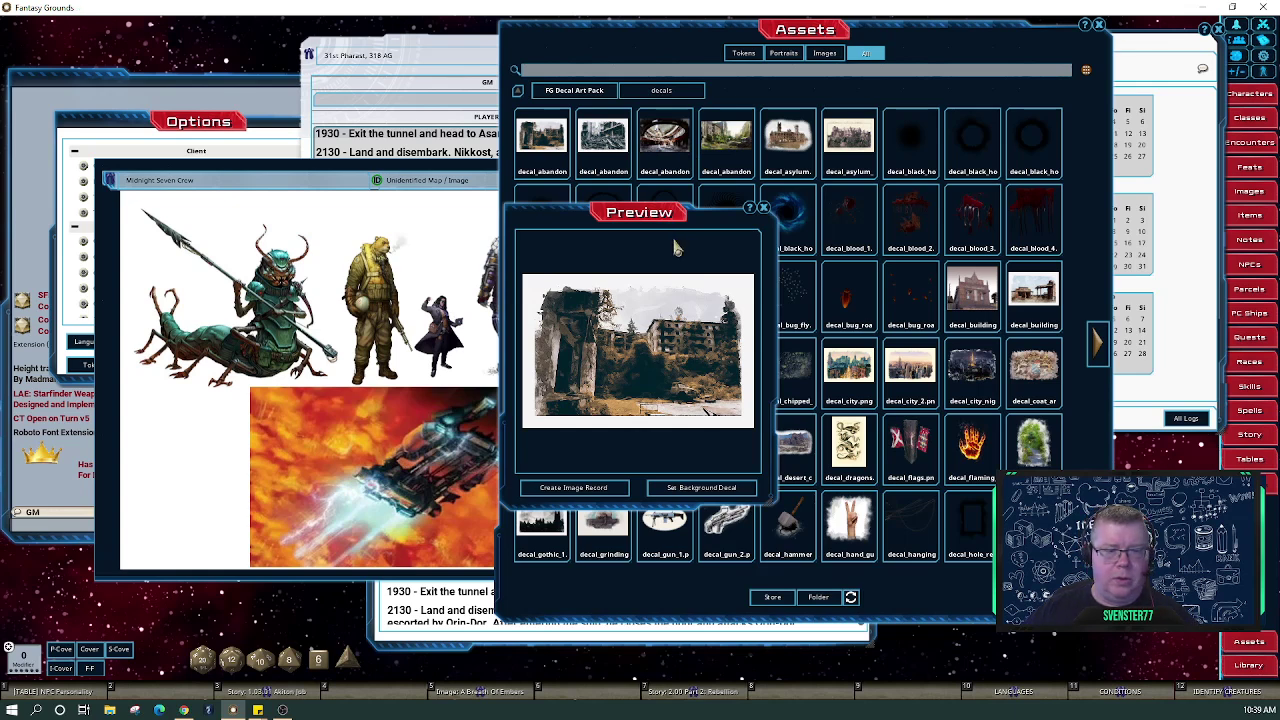
left_click(763, 209)
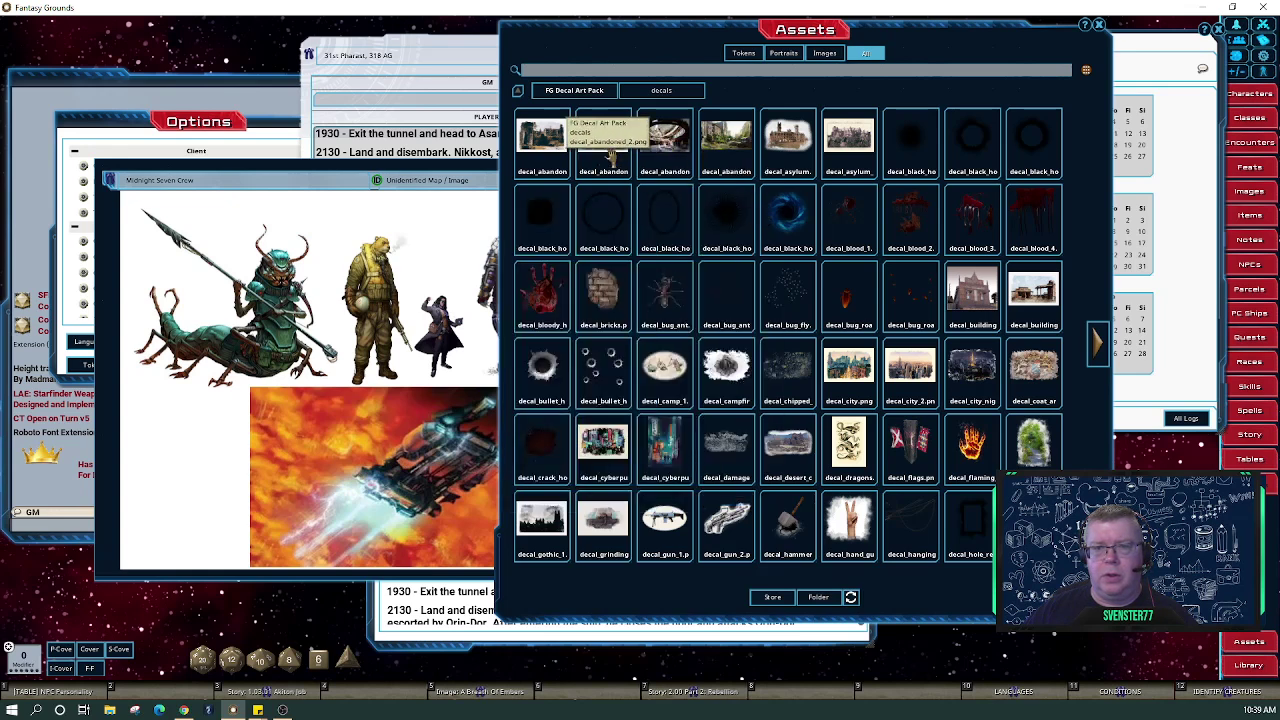
left_click(607, 142)
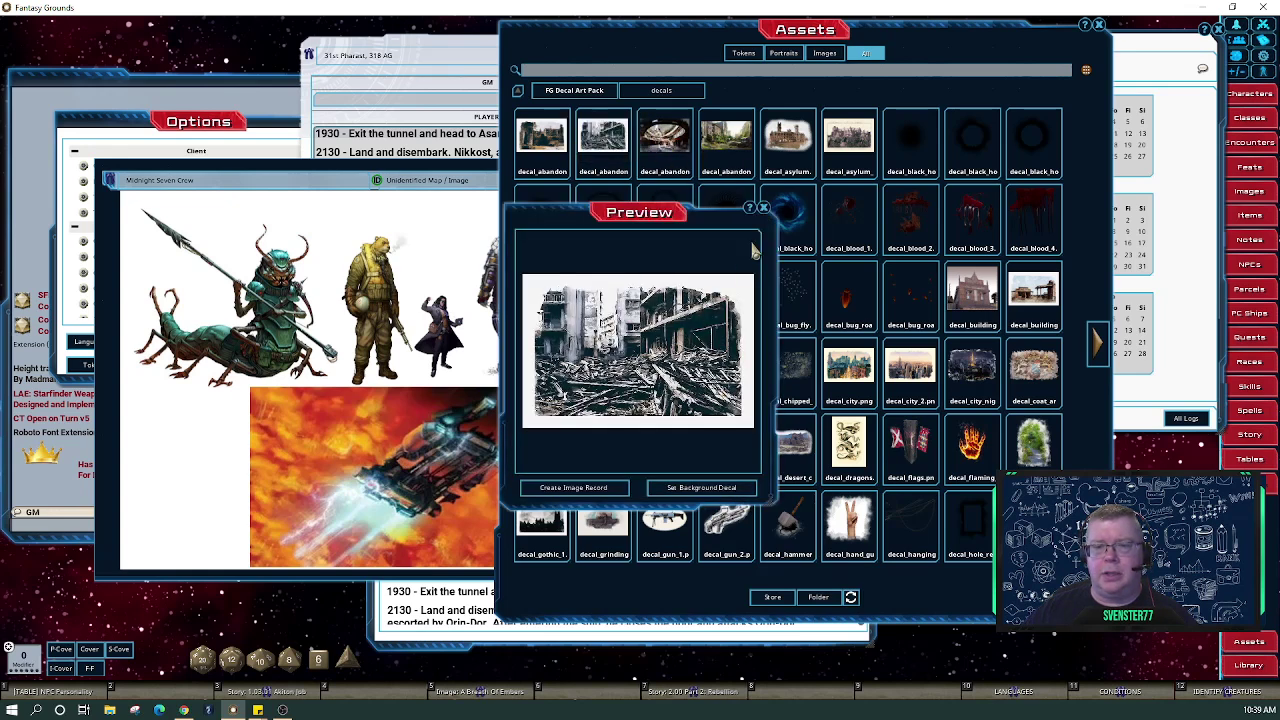
left_click(763, 208)
left_click(668, 142)
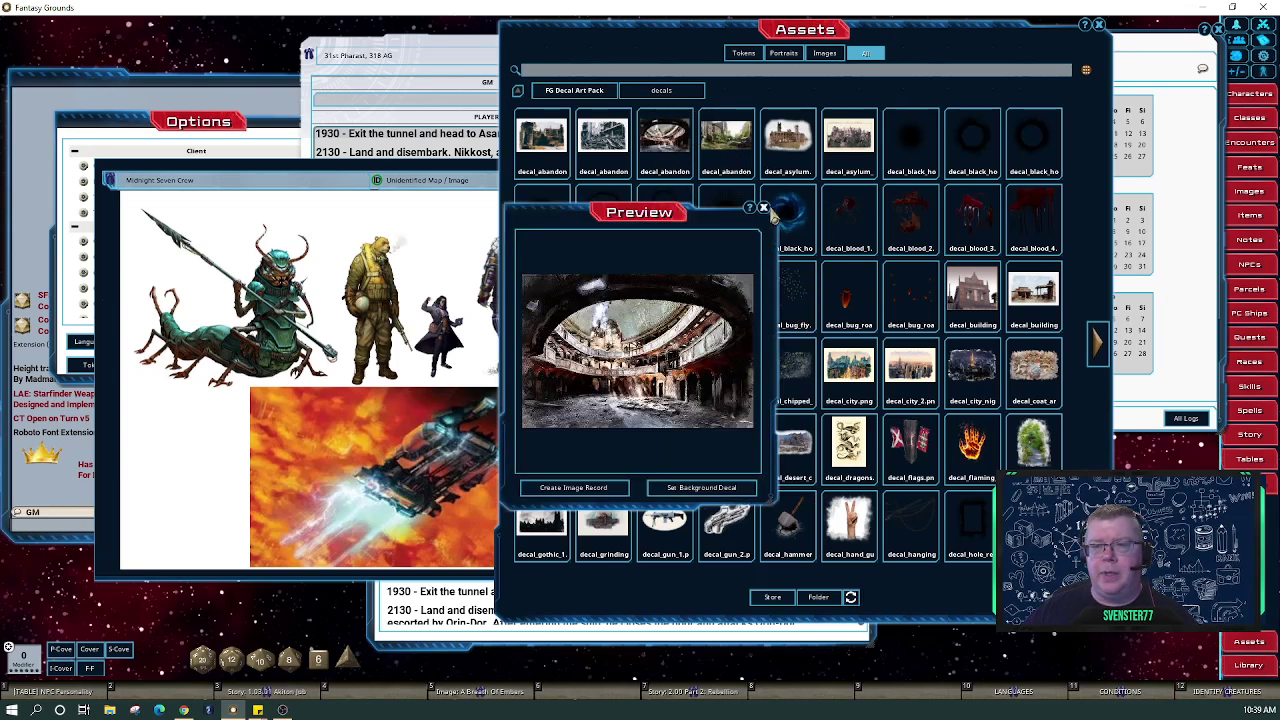
left_click(763, 208)
left_click(750, 145)
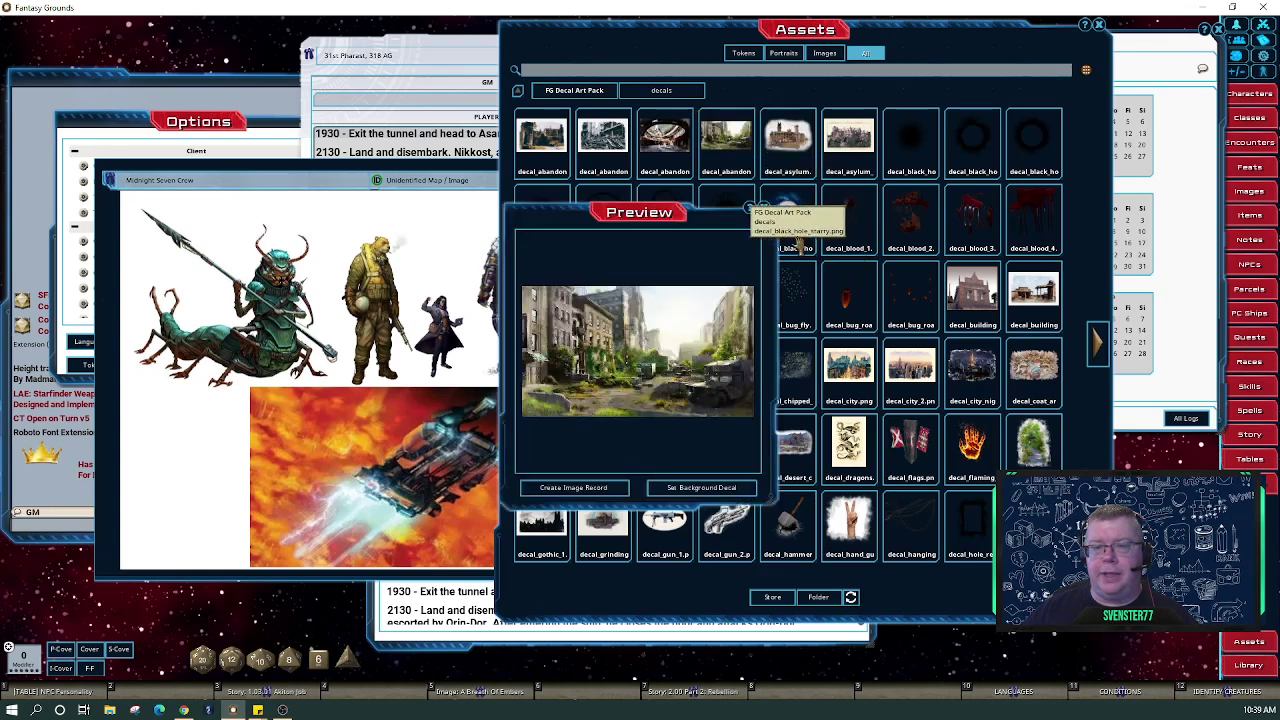
left_click(763, 208)
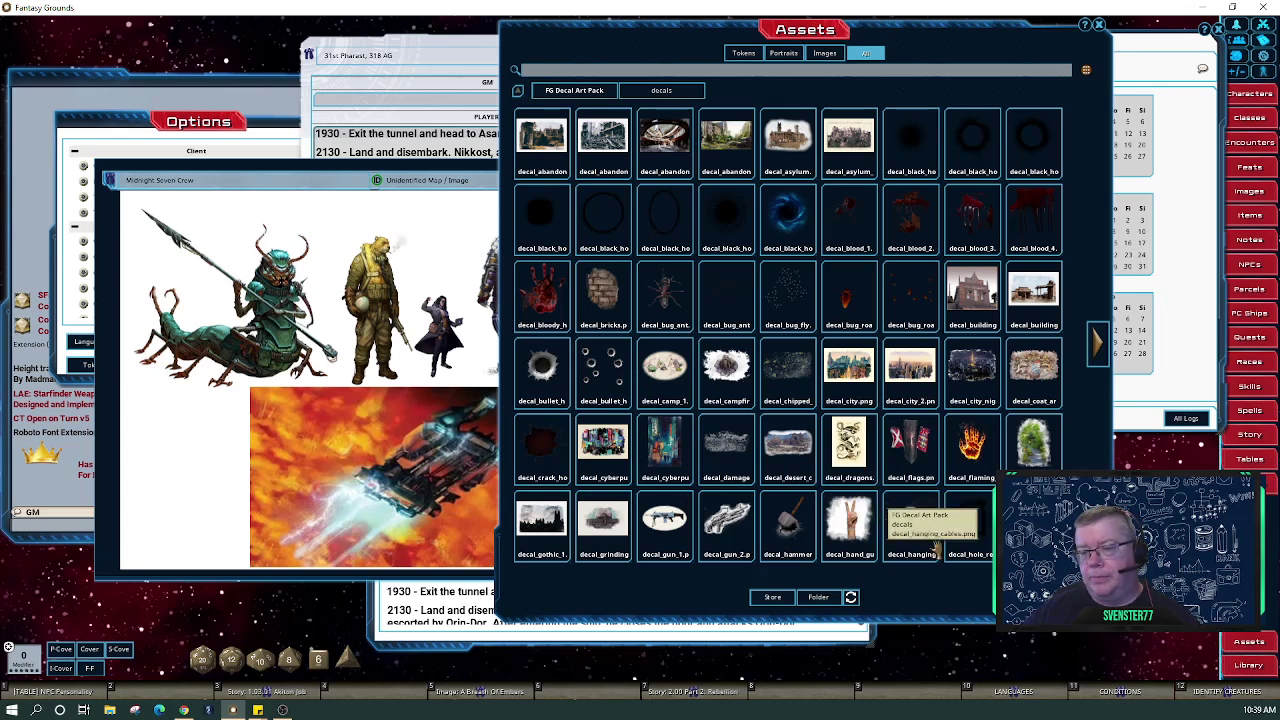
Preview the campfire, camp, hammer and coat of arms decals, and bring the Midnight Seven Crew image in front of the assets
left_click(734, 364)
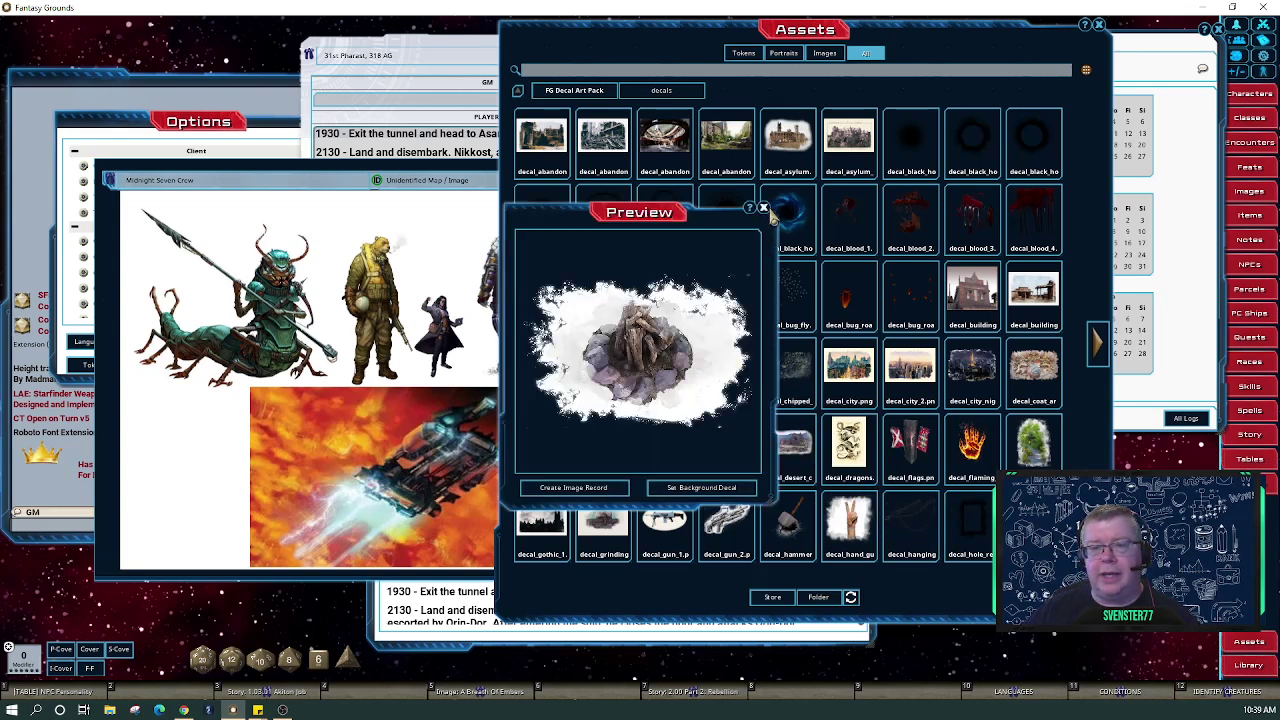
left_click(763, 207)
left_click(665, 362)
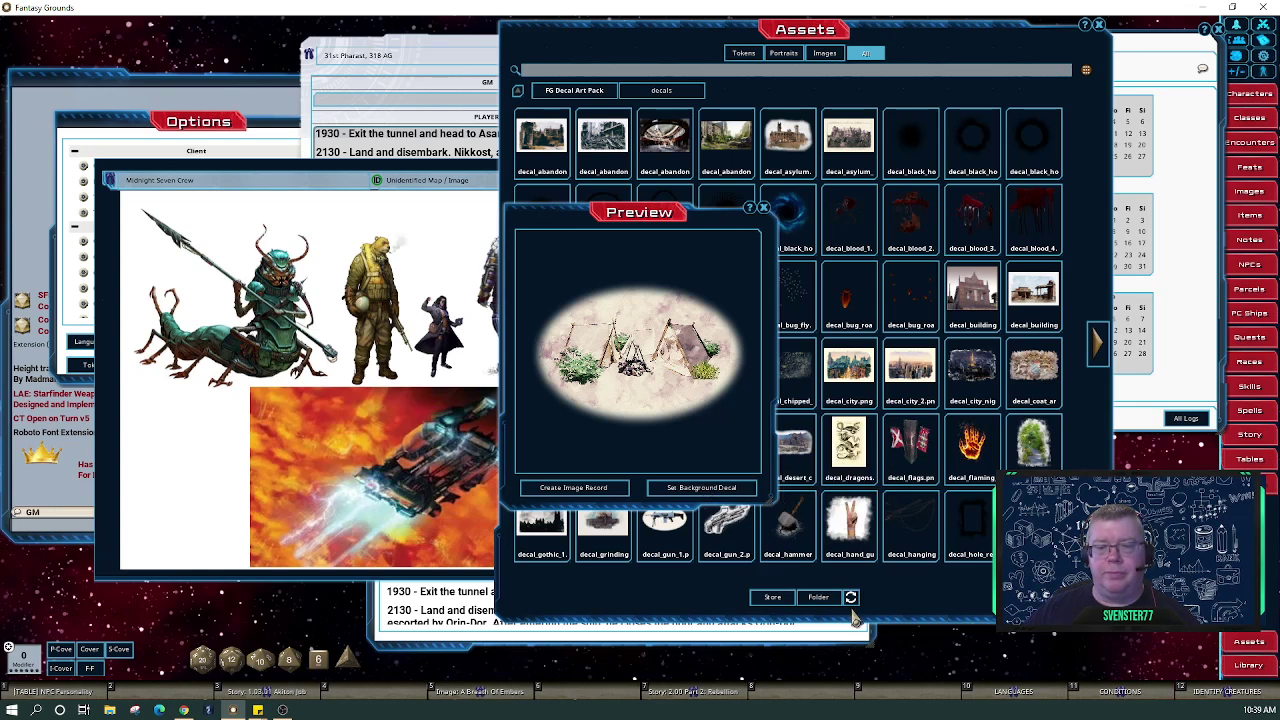
left_click(763, 207)
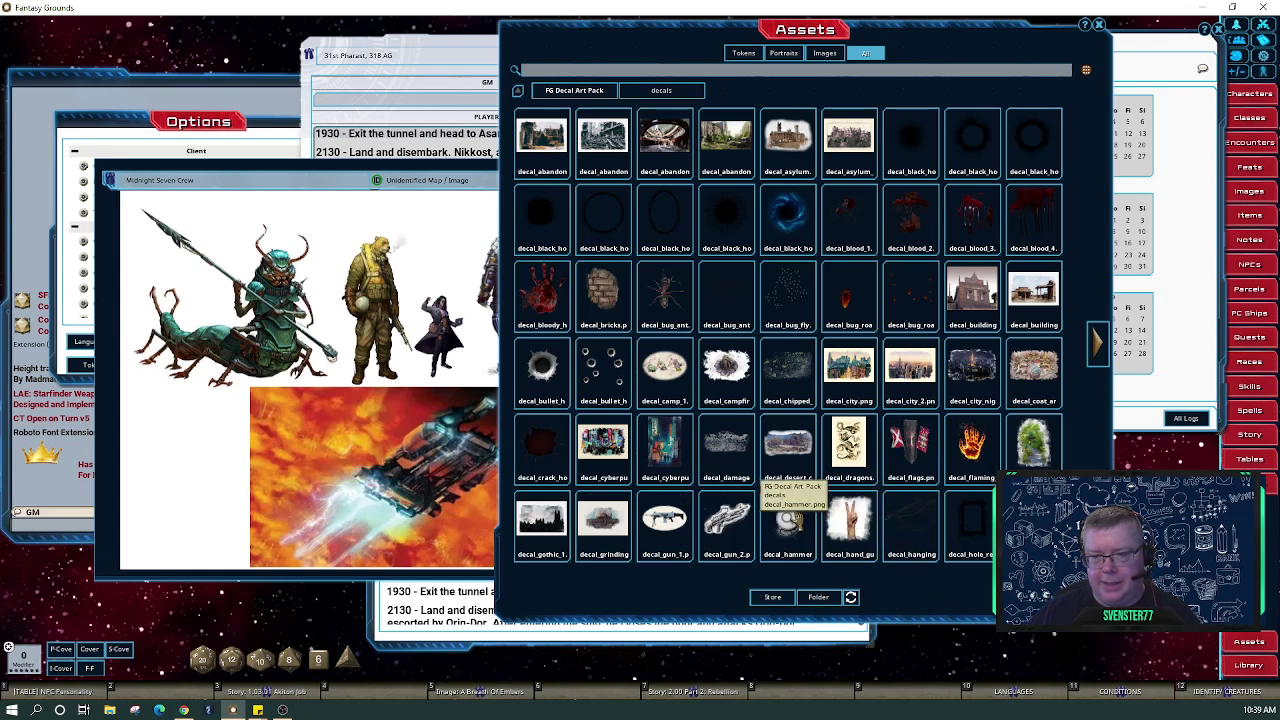
left_click(788, 520)
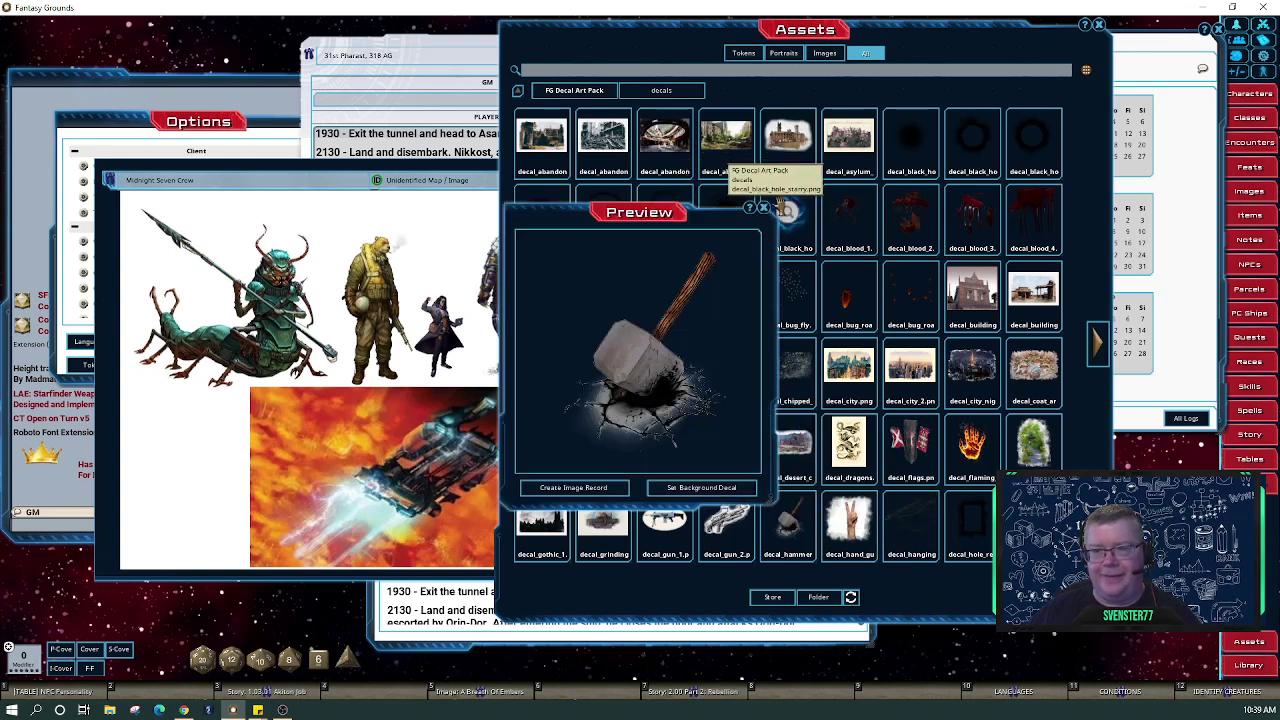
left_click(765, 209)
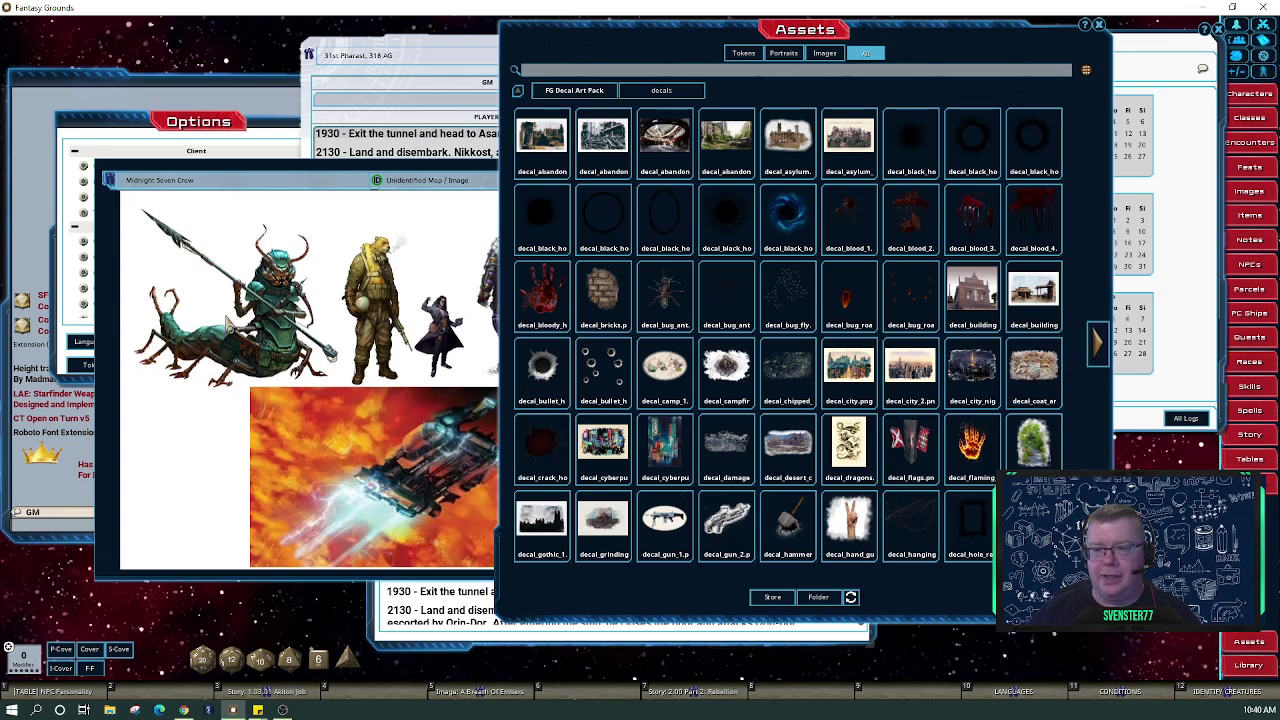
left_click(1033, 368)
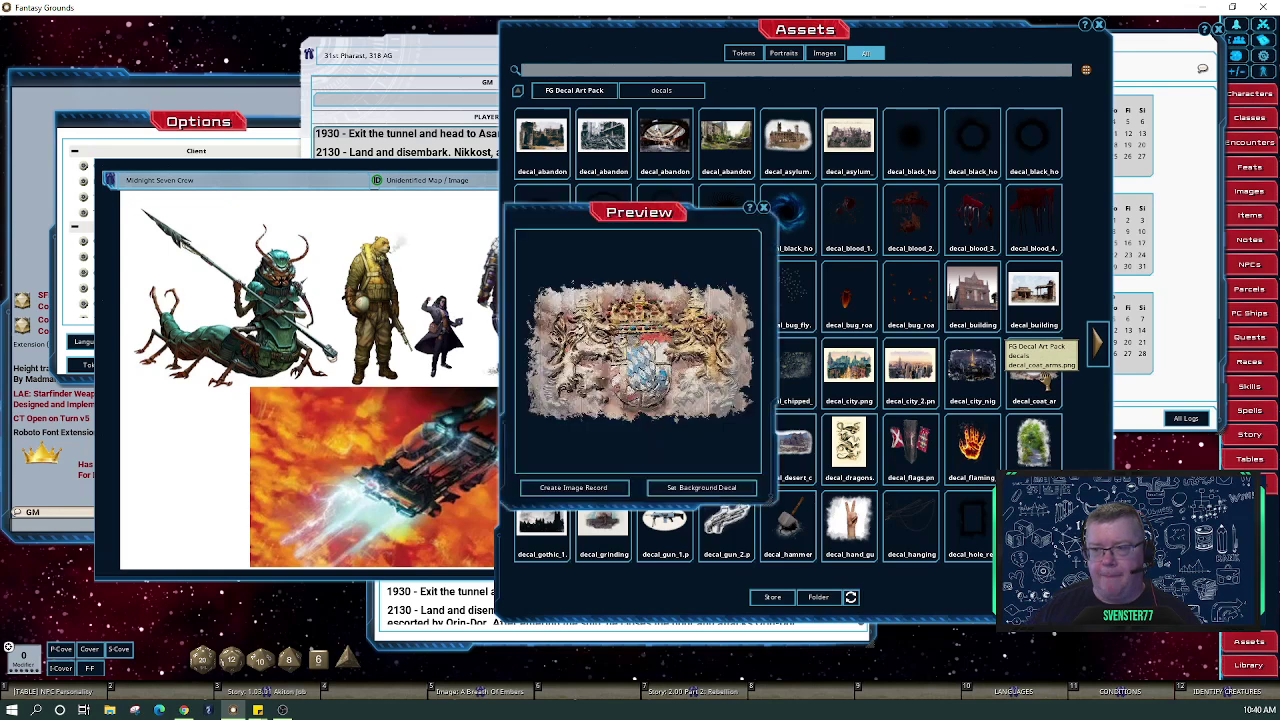
left_click(763, 207)
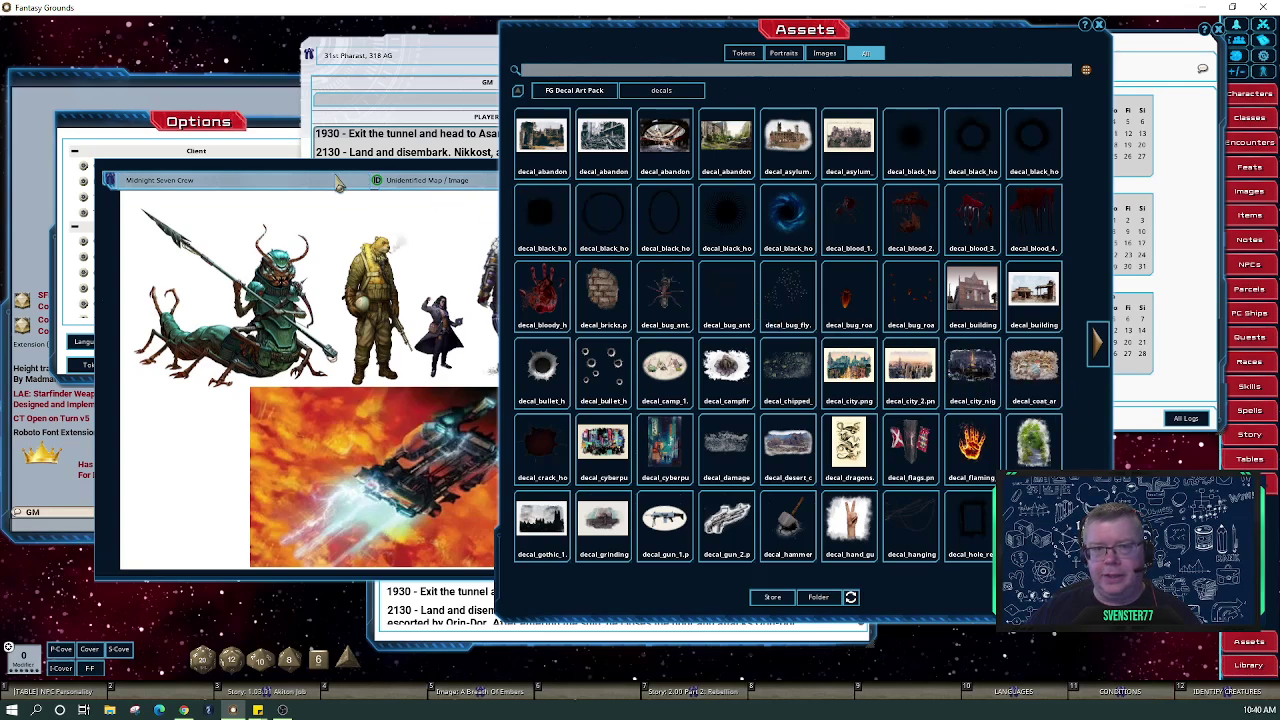
left_click_drag(336, 176, 258, 175)
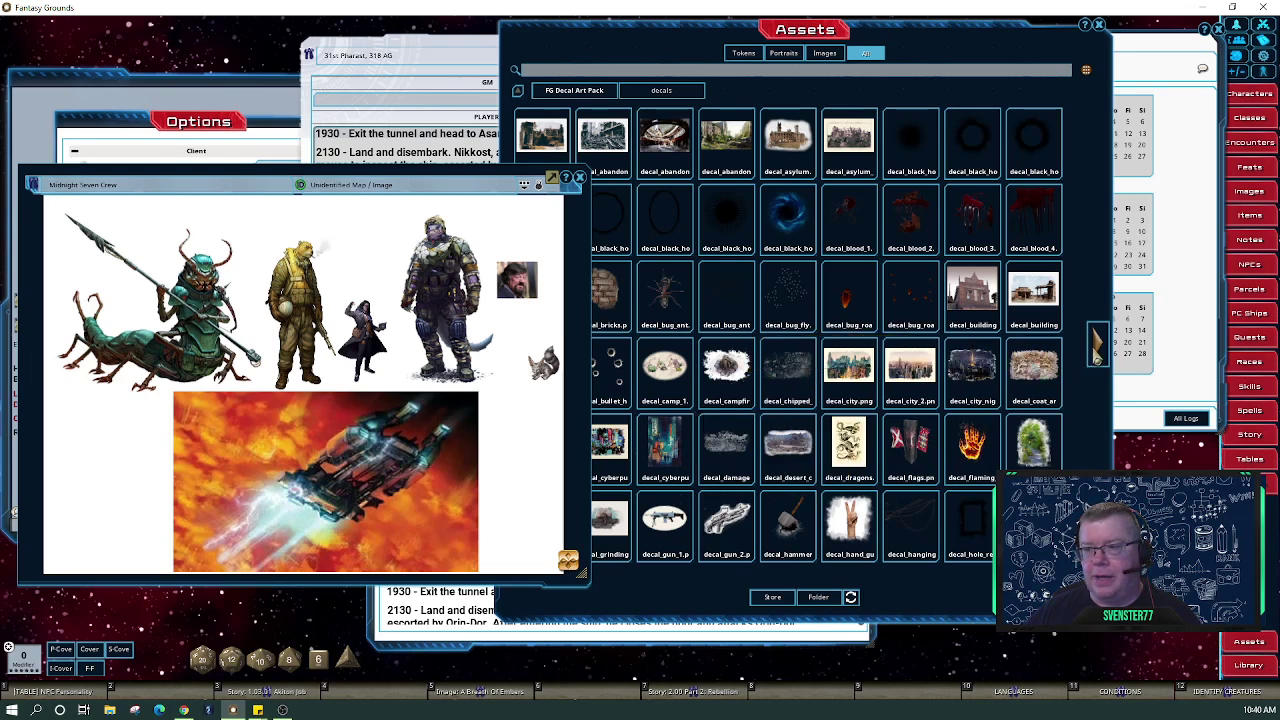
Find decal_space_1 in the decal assets, move the asset library aside, unlock the Midnight Seven Crew image for editing, and place the decal on it
left_click(1098, 348)
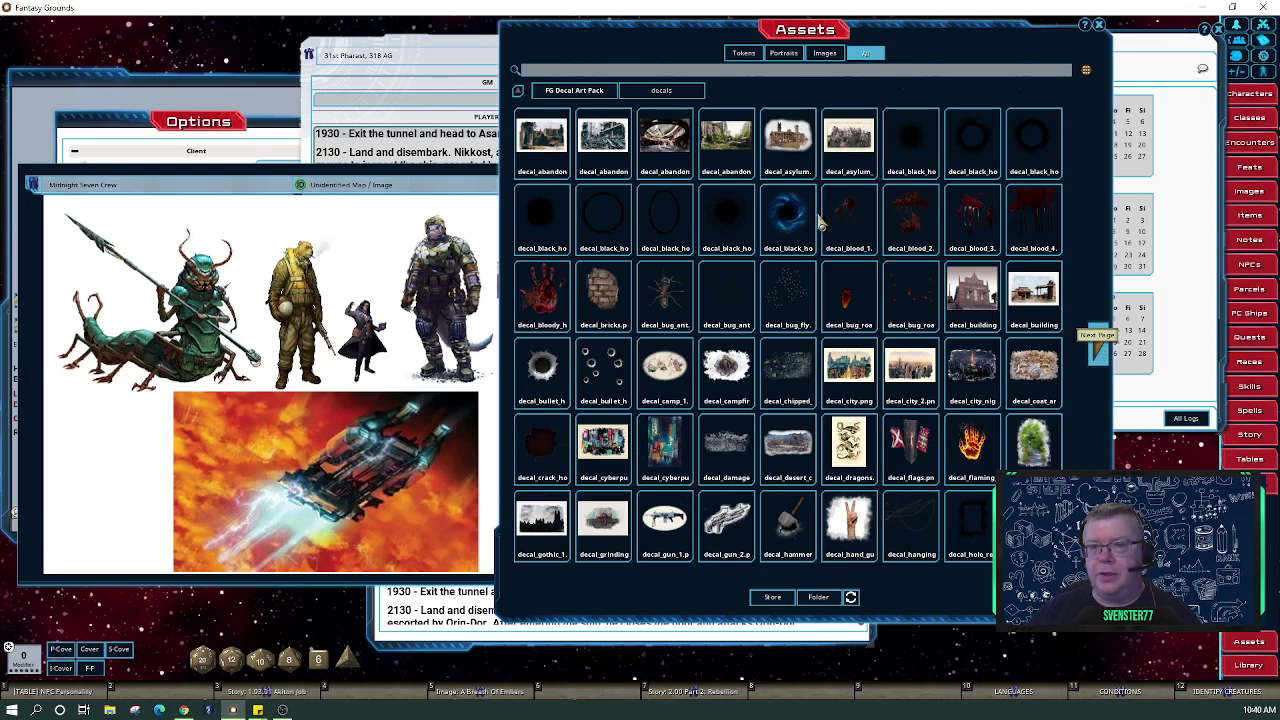
left_click(1098, 348)
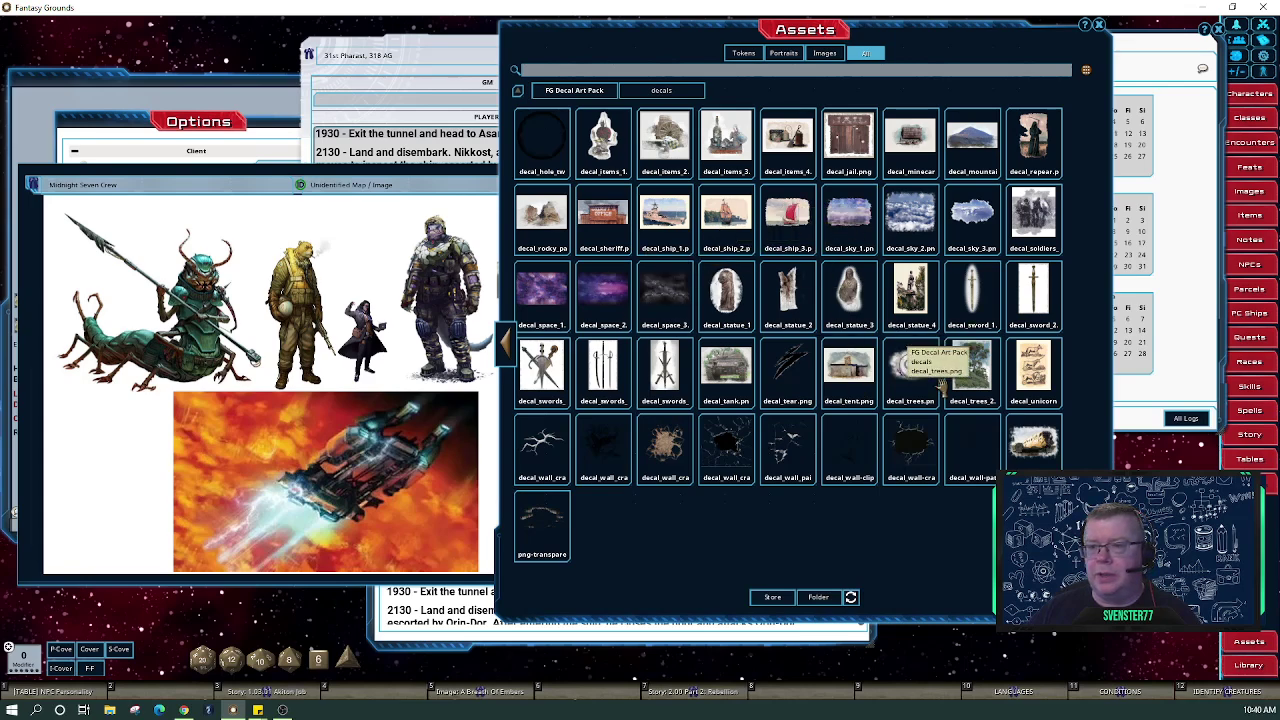
left_click_drag(707, 41, 830, 44)
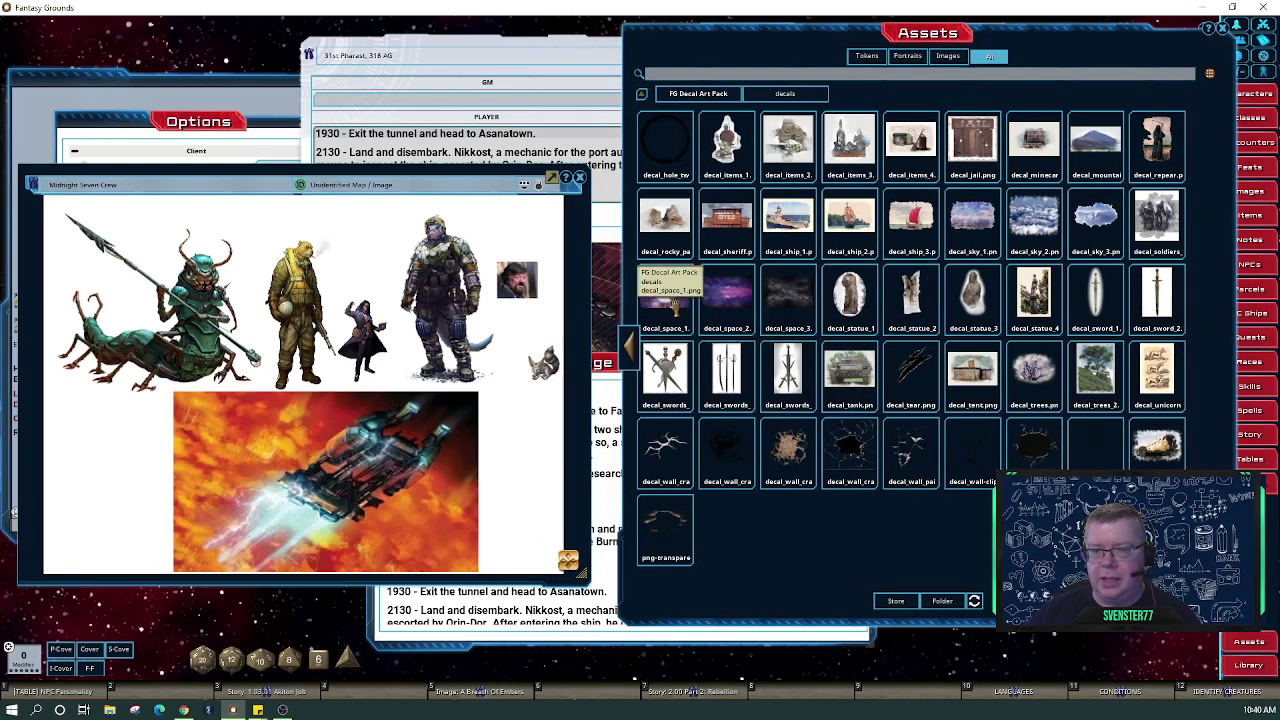
left_click(540, 187)
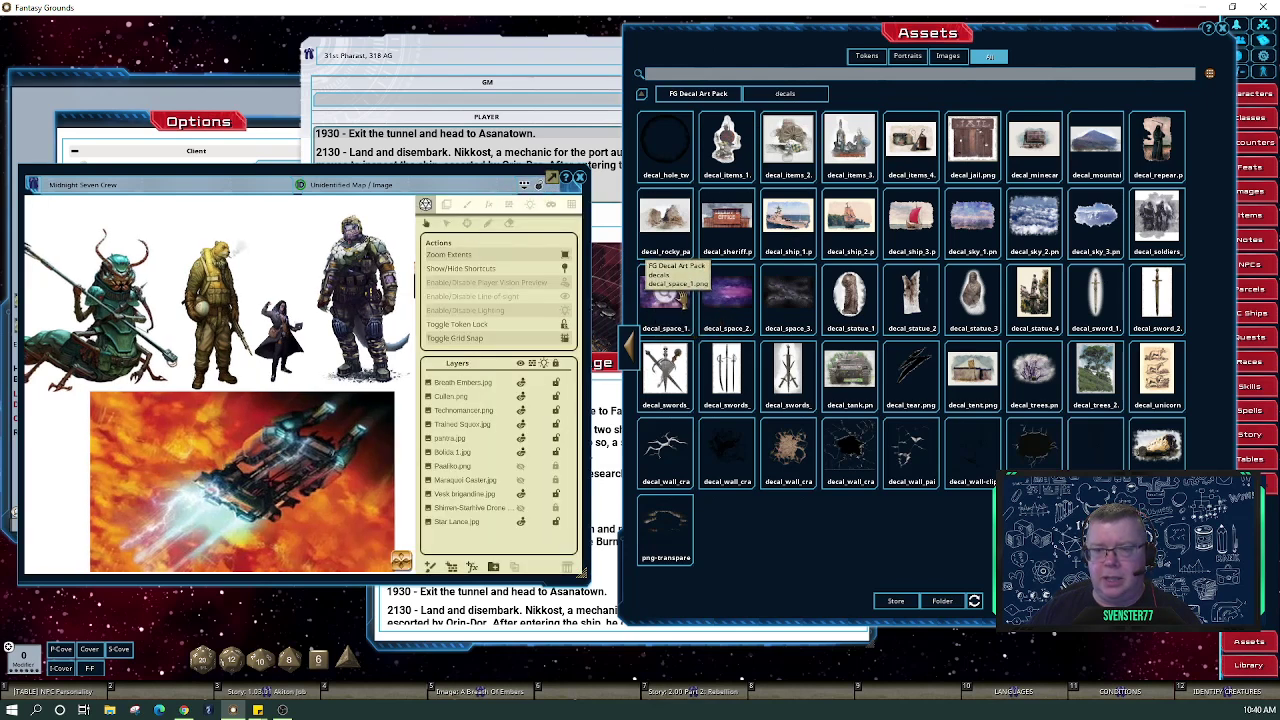
left_click_drag(665, 290, 236, 327)
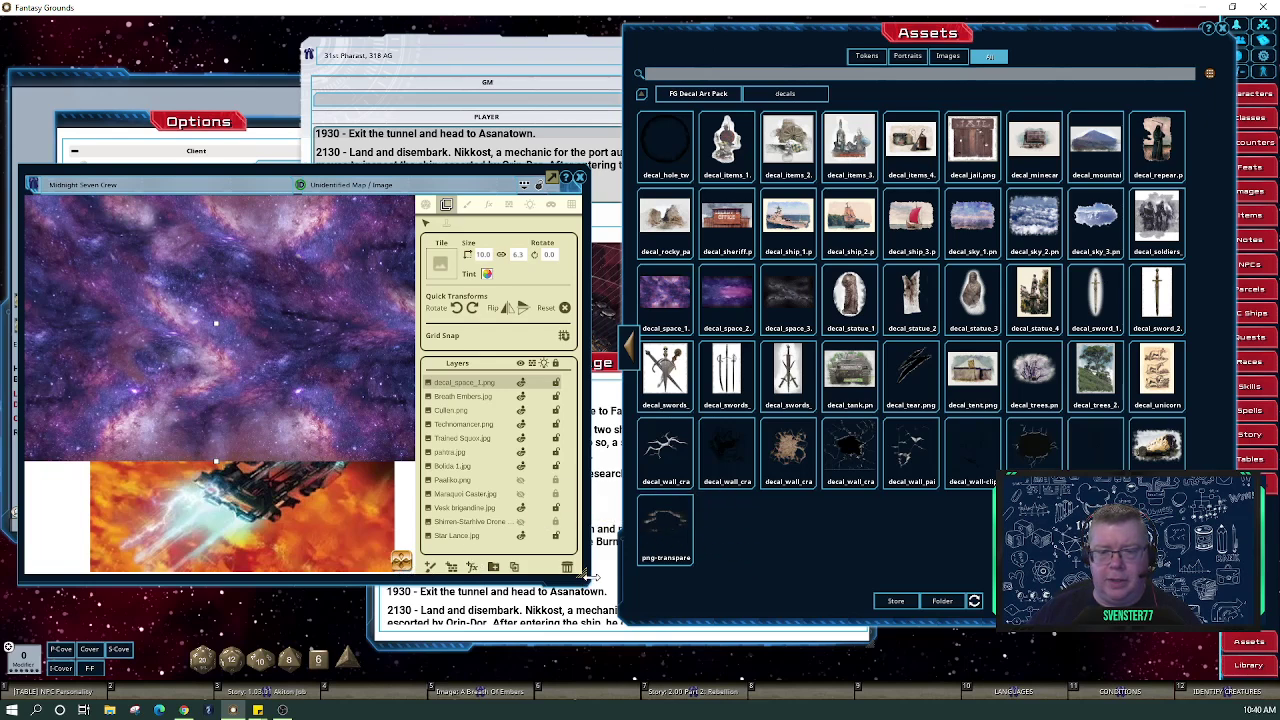
Enlarge the Midnight Seven Crew image window and shrink its view so there is empty canvas around the crew picture
left_click_drag(590, 577, 783, 672)
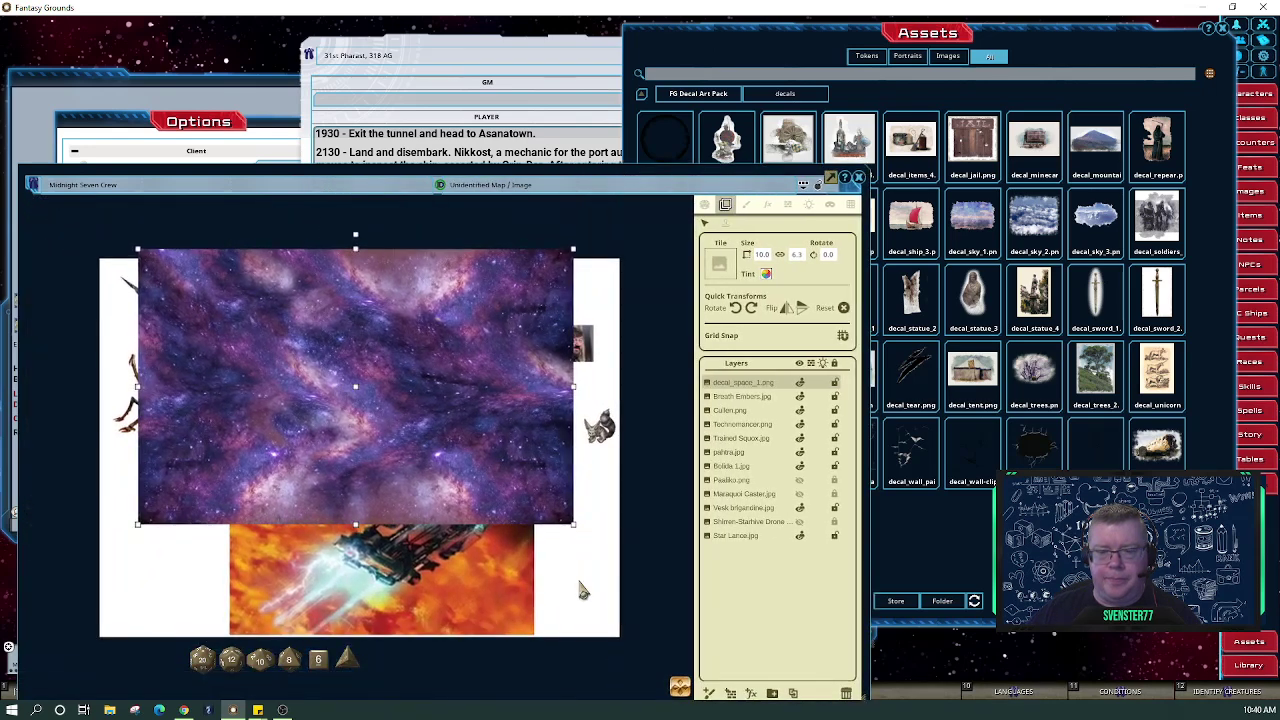
left_click(649, 530)
scroll(649, 530, "down", 3)
scroll(648, 523, "up", 2)
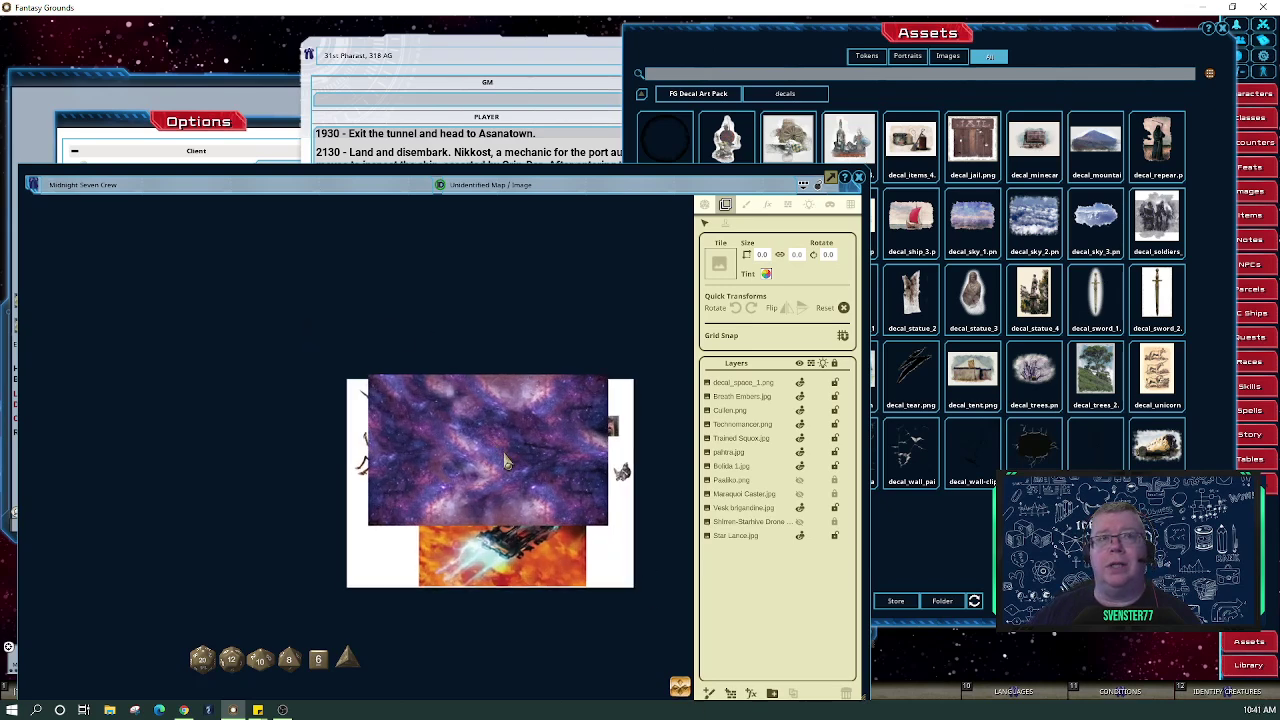
left_click_drag(506, 462, 234, 300)
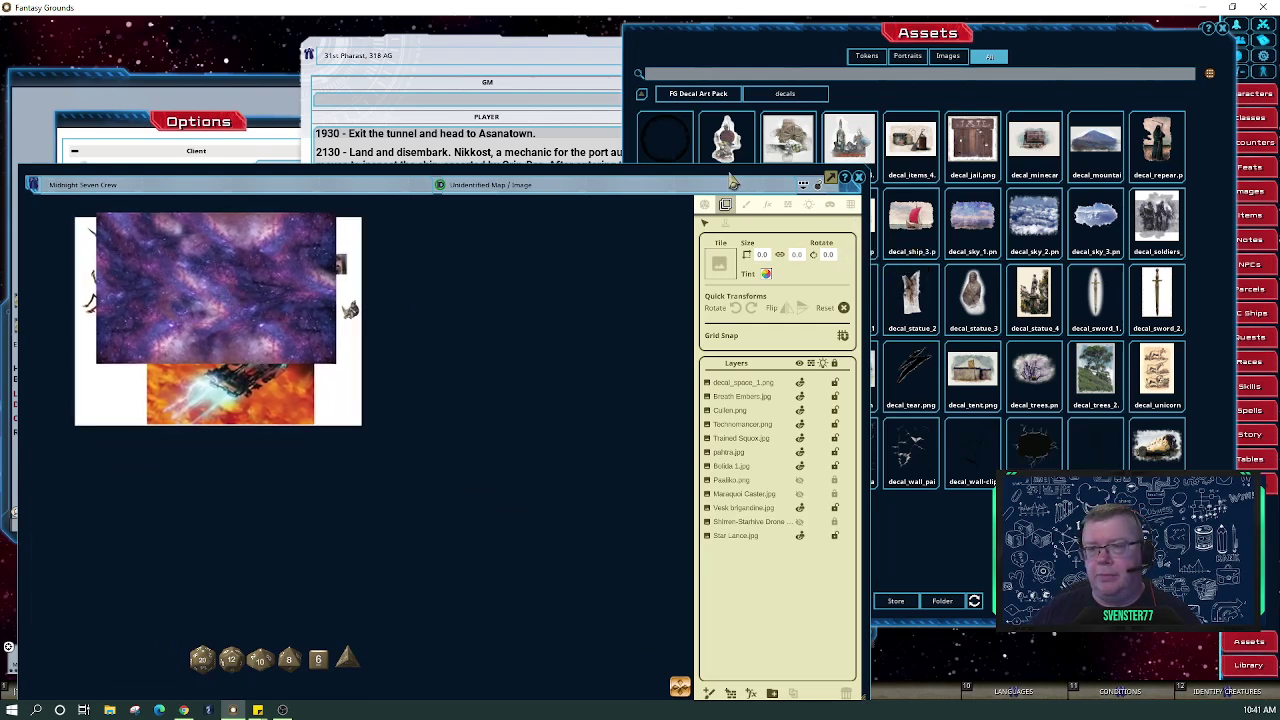
Place decal_space_2 beside the crew picture, decal_space_3 and the blue swirling black hole decal below it, and close the asset library
left_click(880, 440)
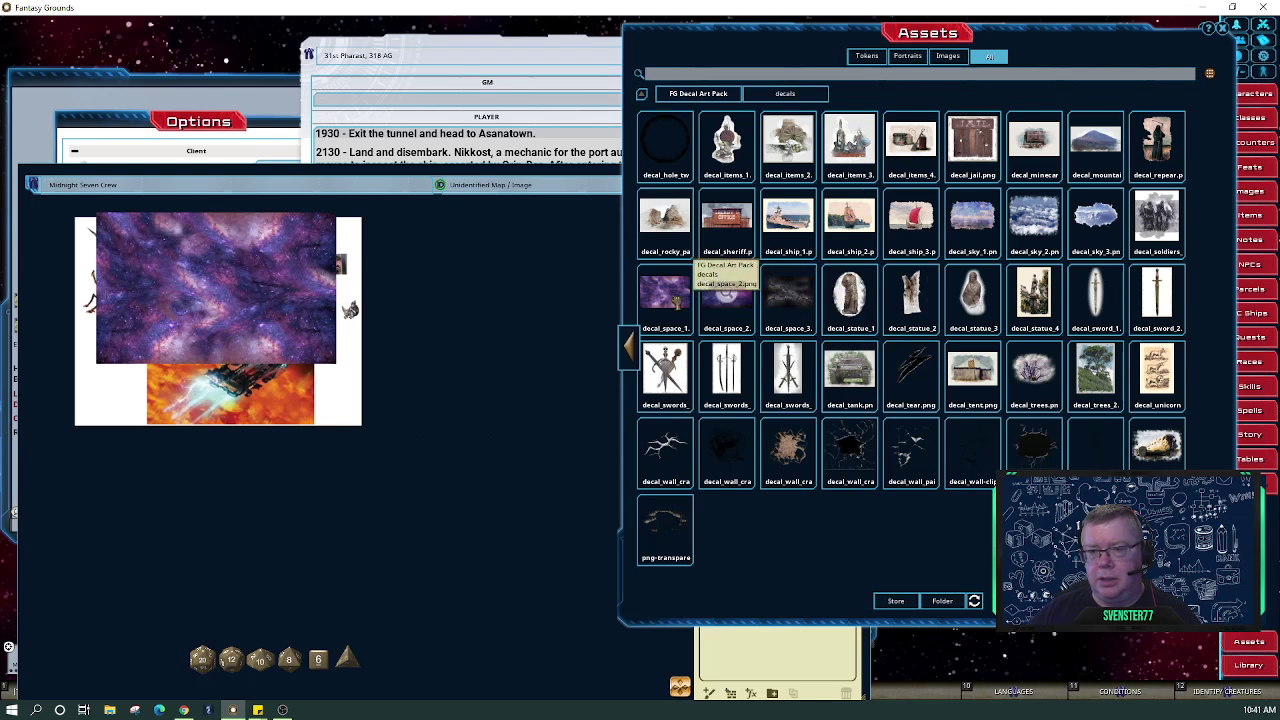
left_click_drag(491, 309, 491, 309)
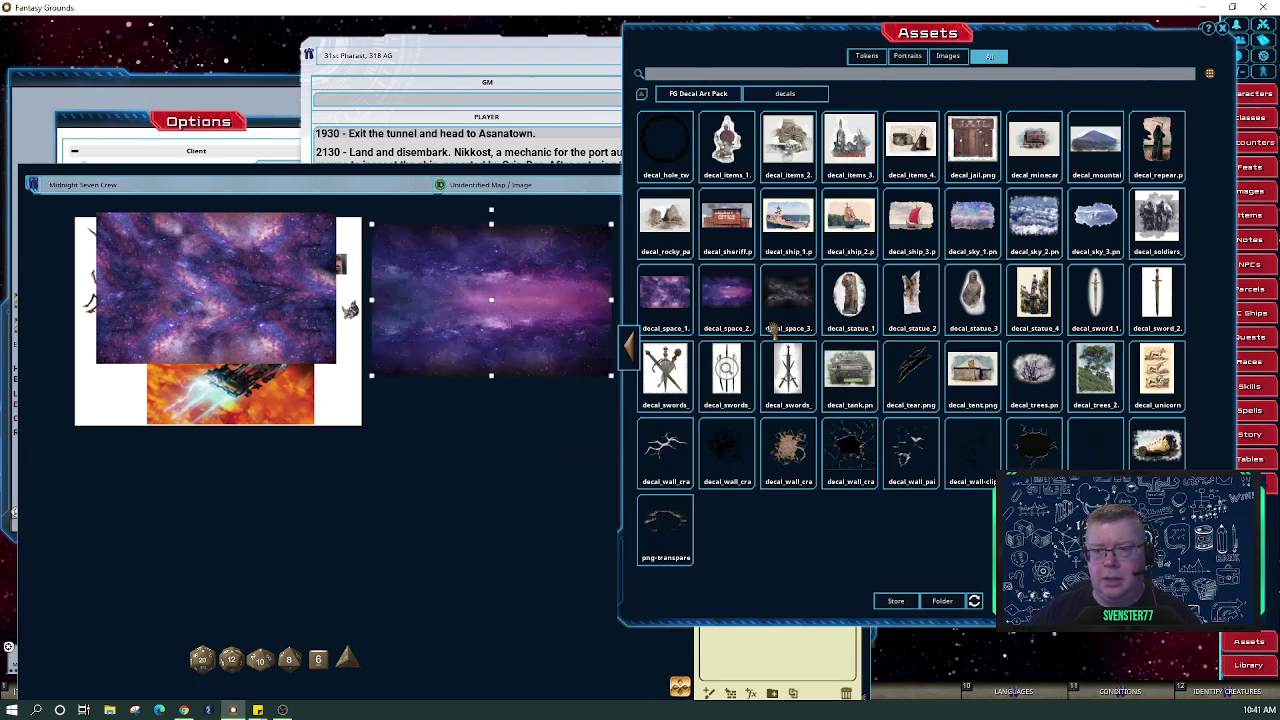
left_click_drag(467, 543, 470, 546)
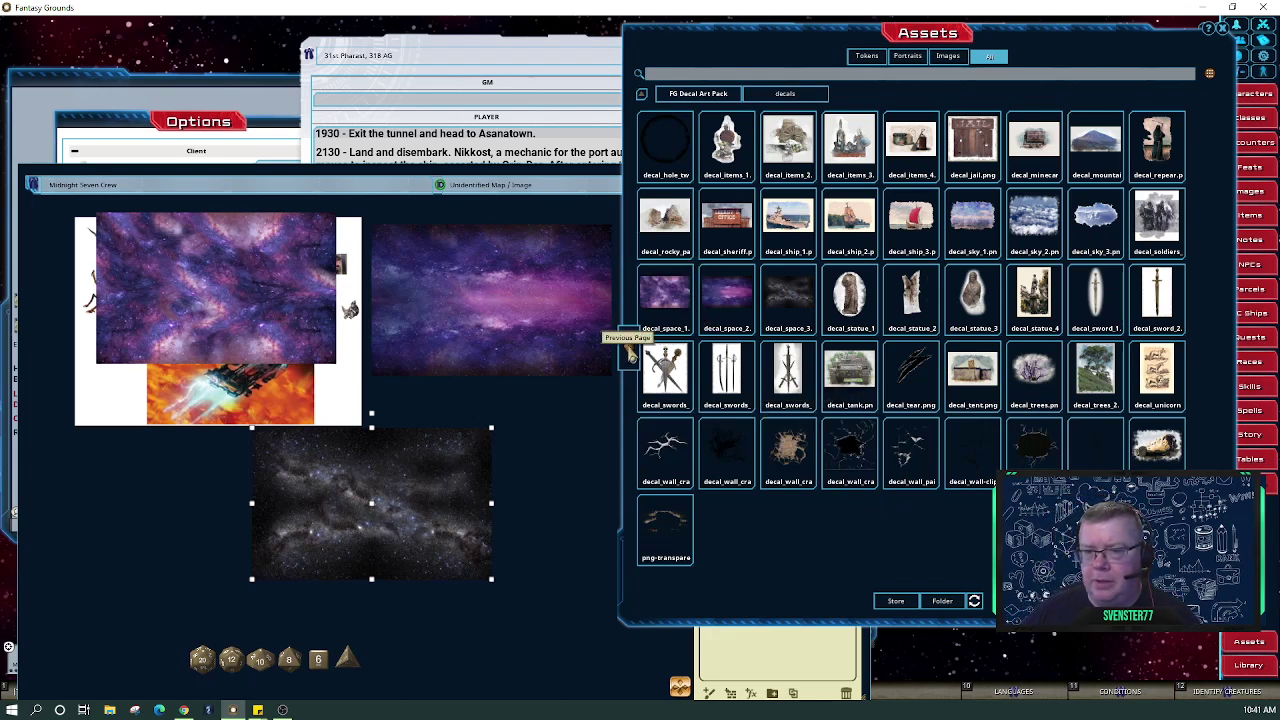
left_click(627, 352)
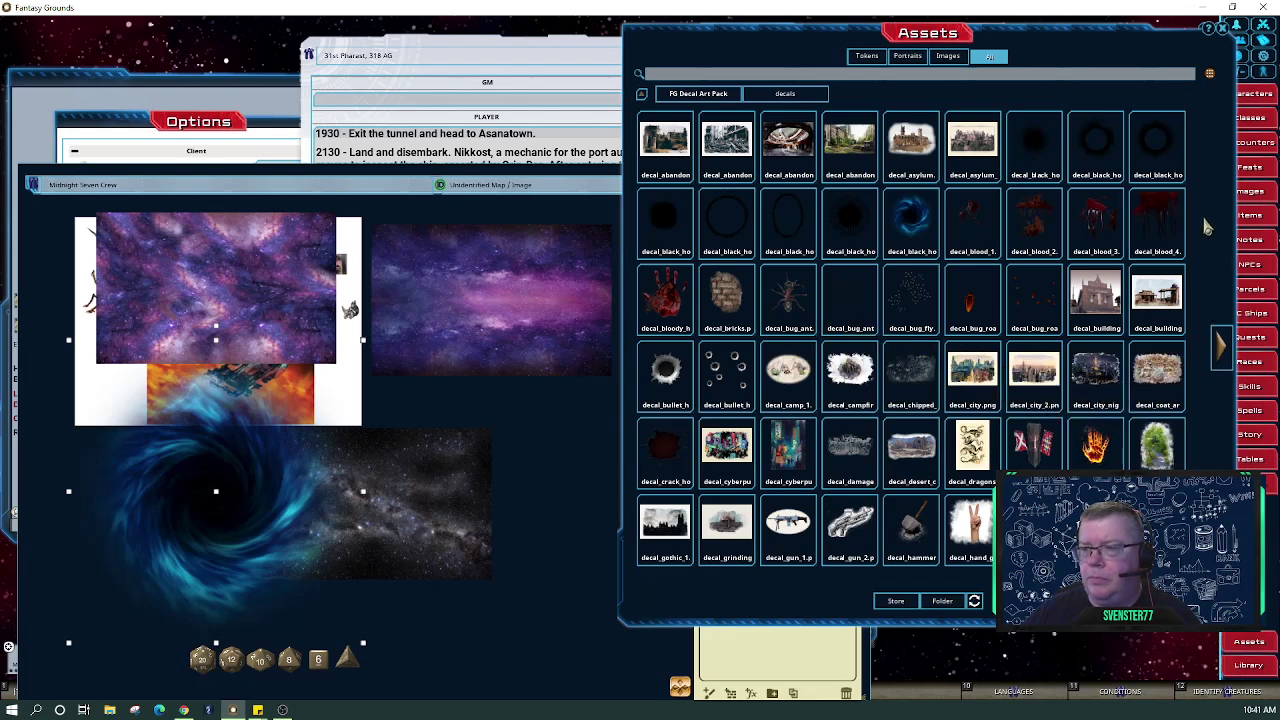
left_click(1225, 37)
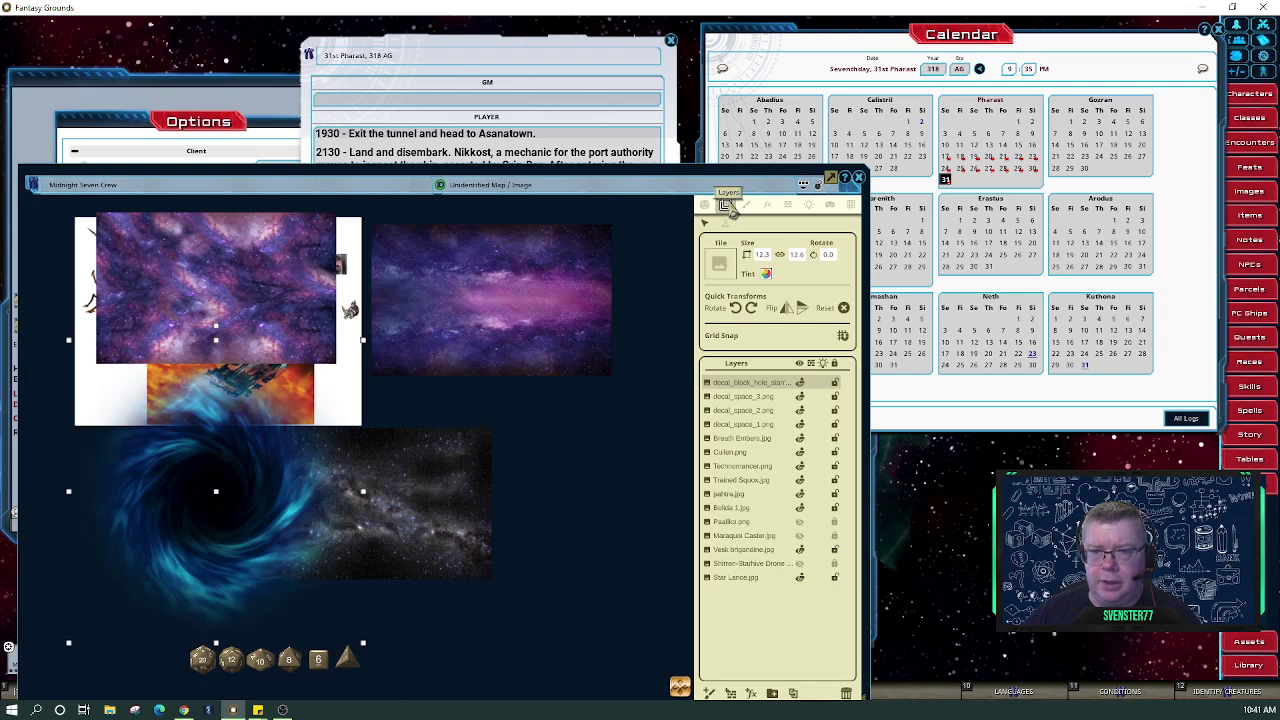
Delete the decal_space_2.png and decal_space_1.png layers from the image
left_click(505, 310)
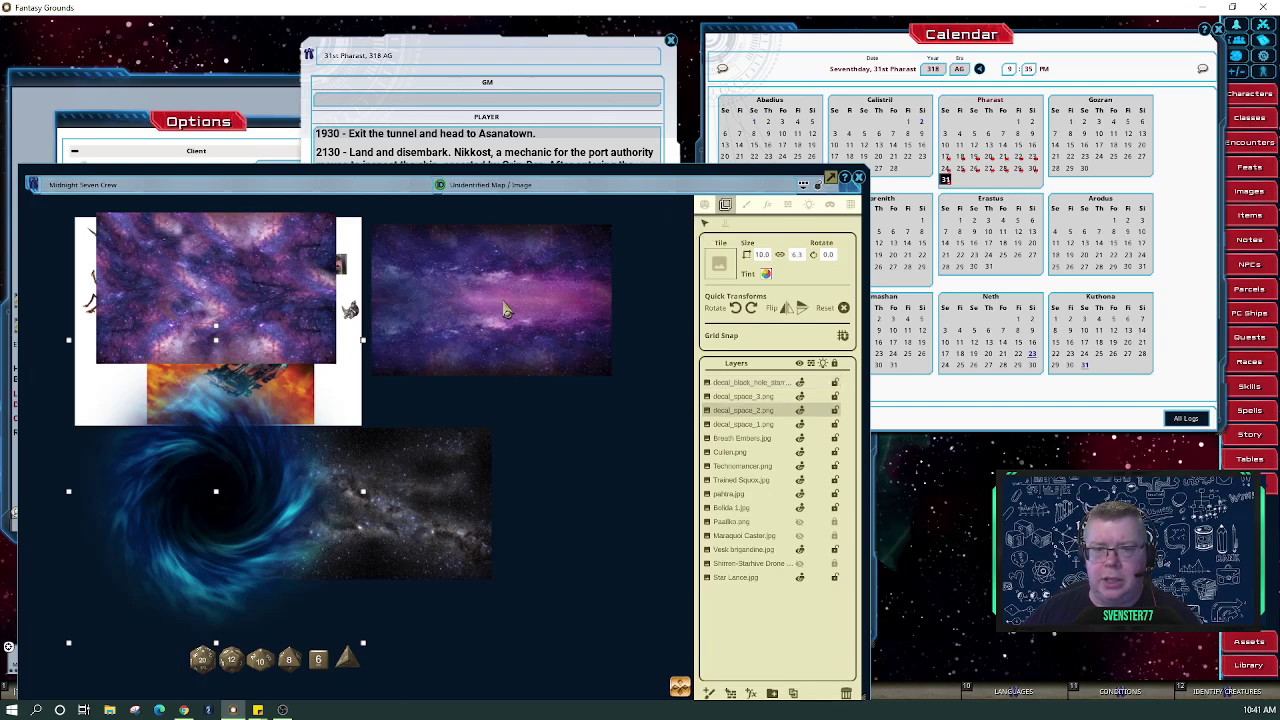
left_click(727, 412)
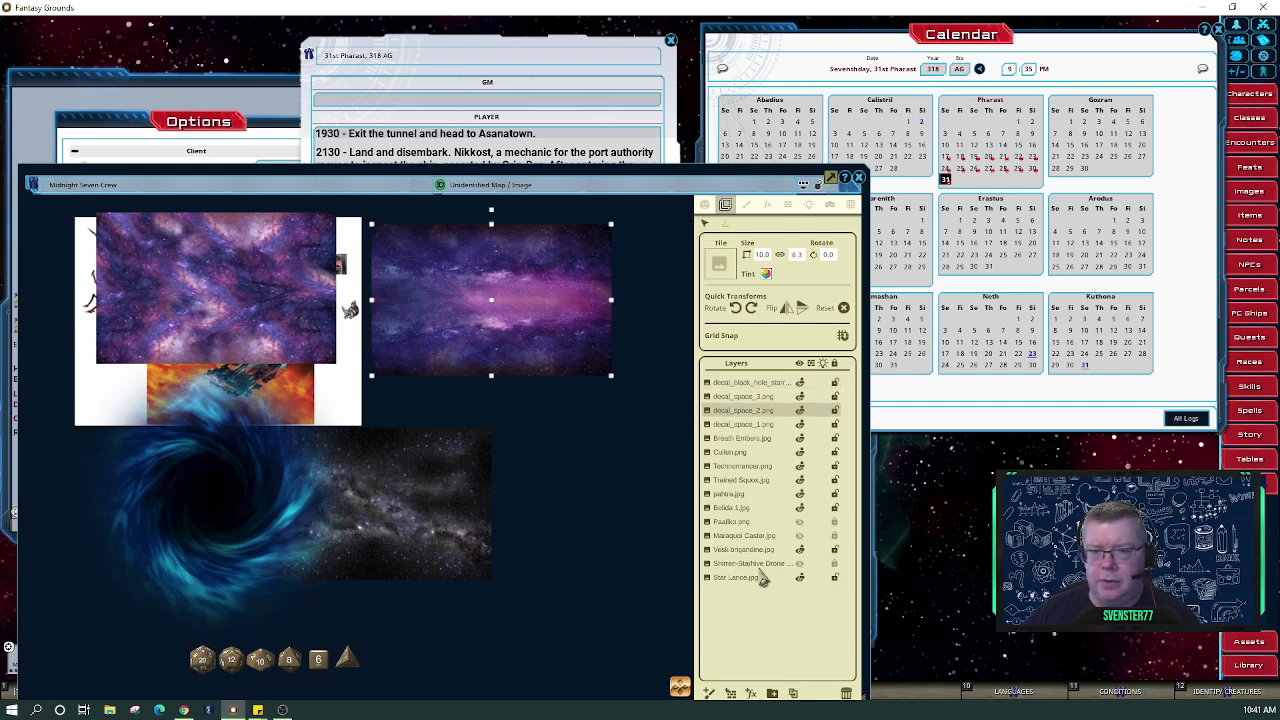
left_click(846, 694)
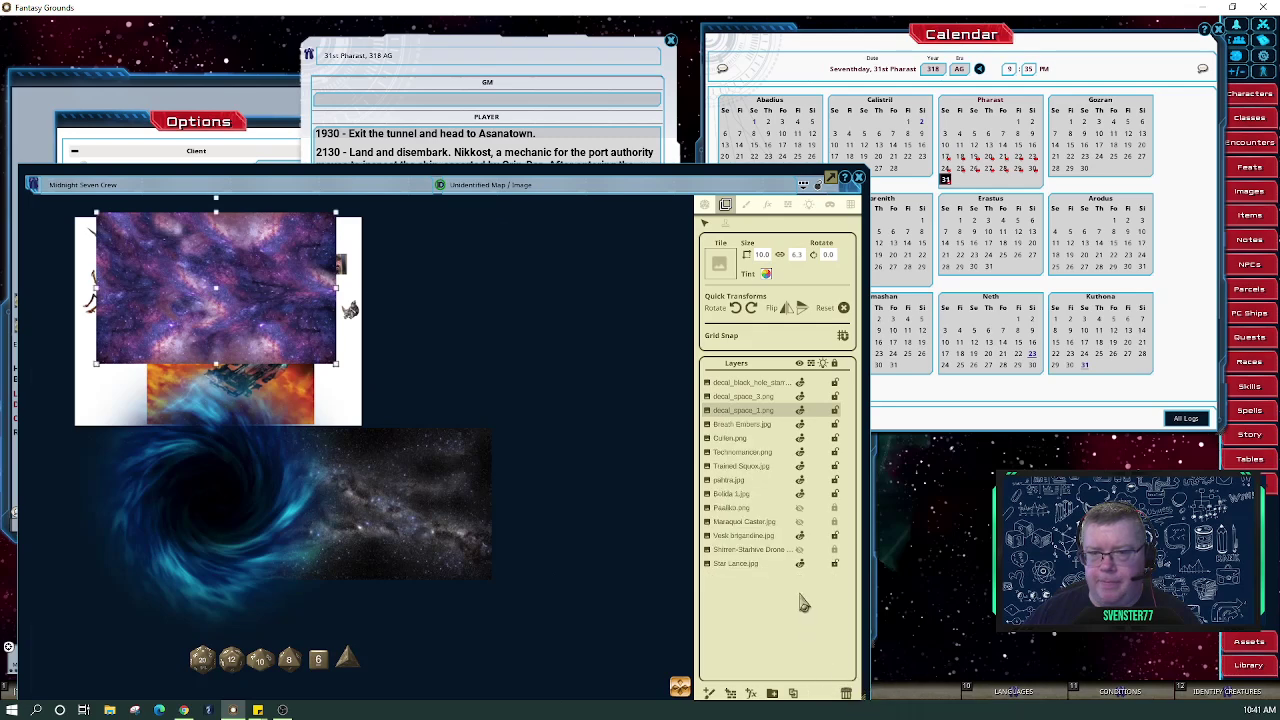
left_click(773, 386)
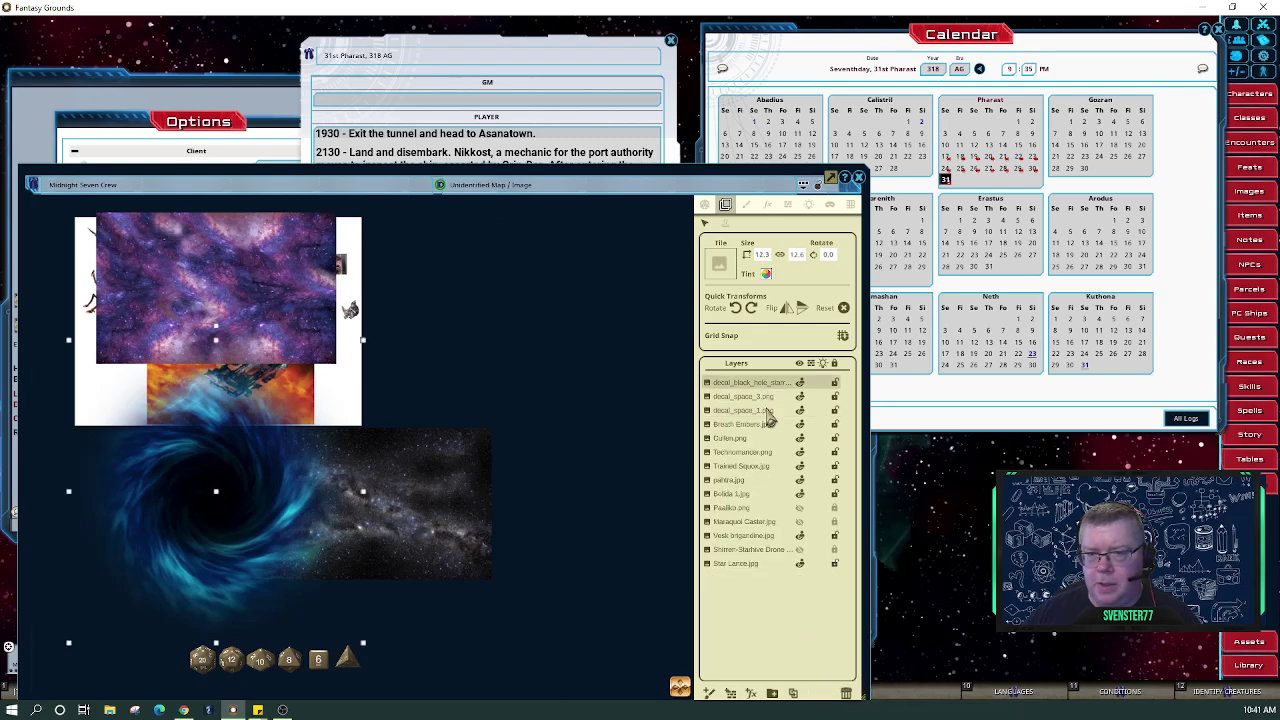
left_click(768, 412)
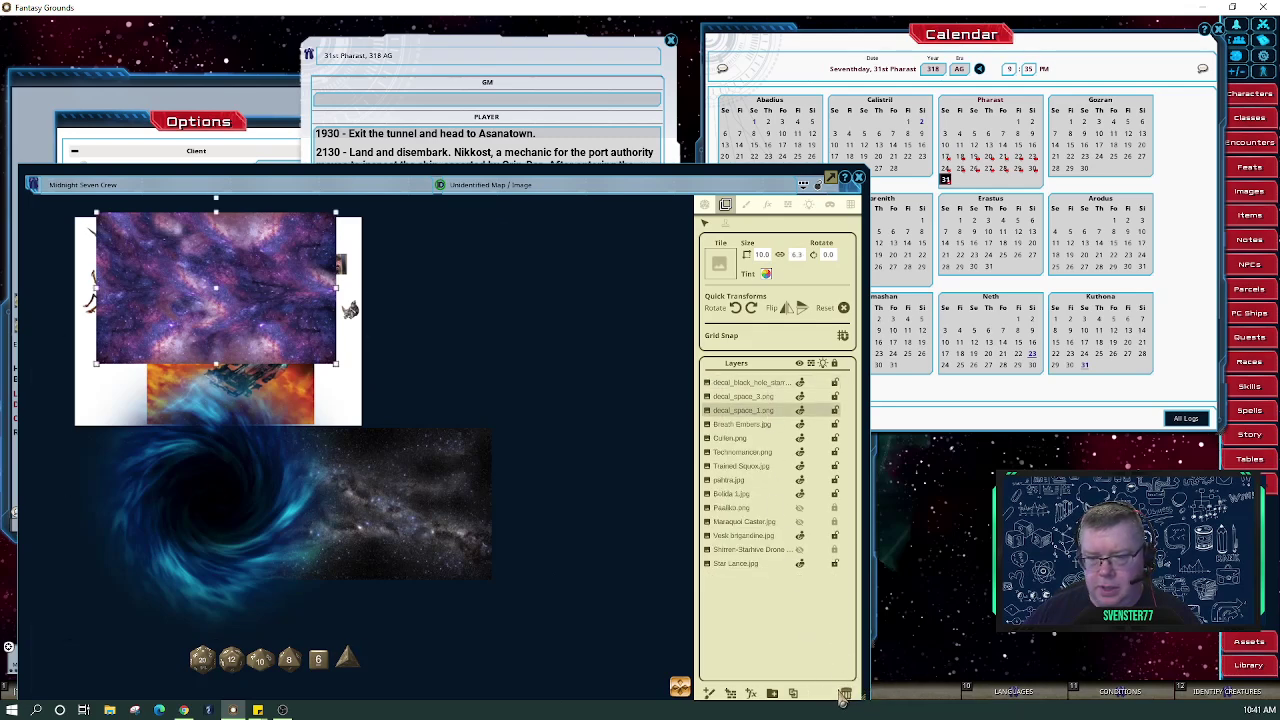
left_click(846, 694)
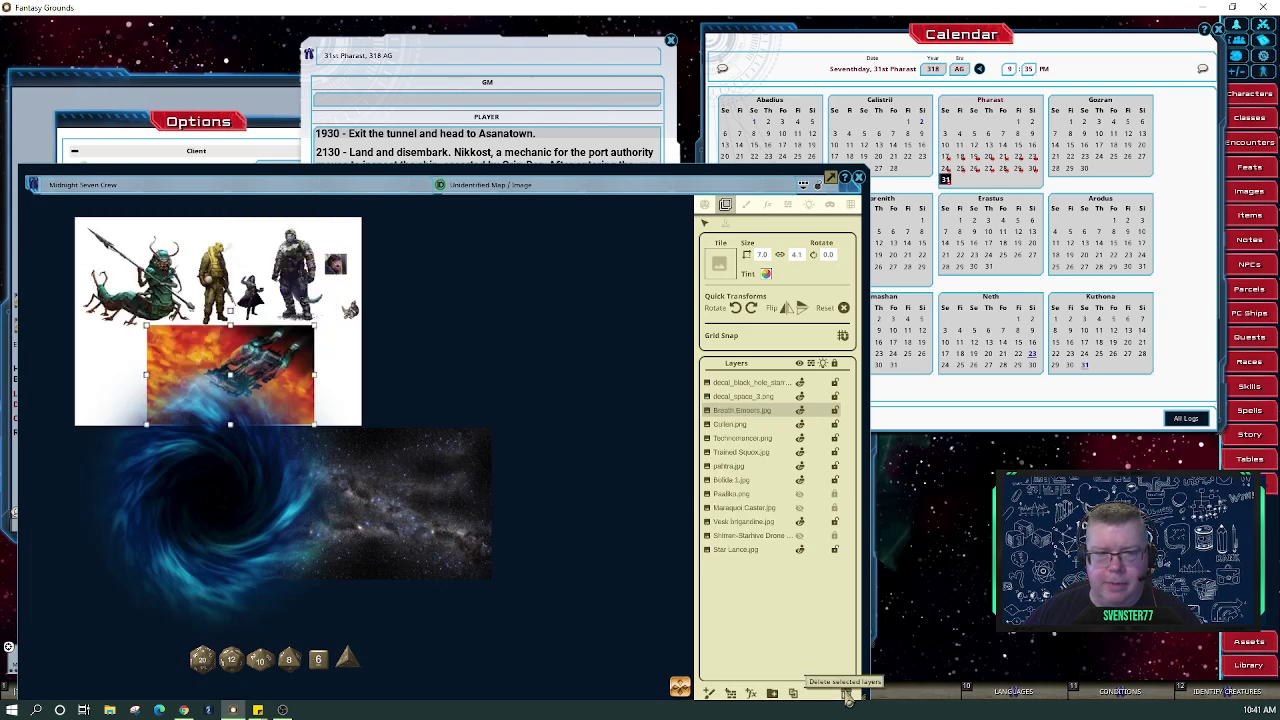
Move decal_space_3 over the crew characters and resize it to about 12.3 by 5.9 to span the picture's width
left_click(436, 507)
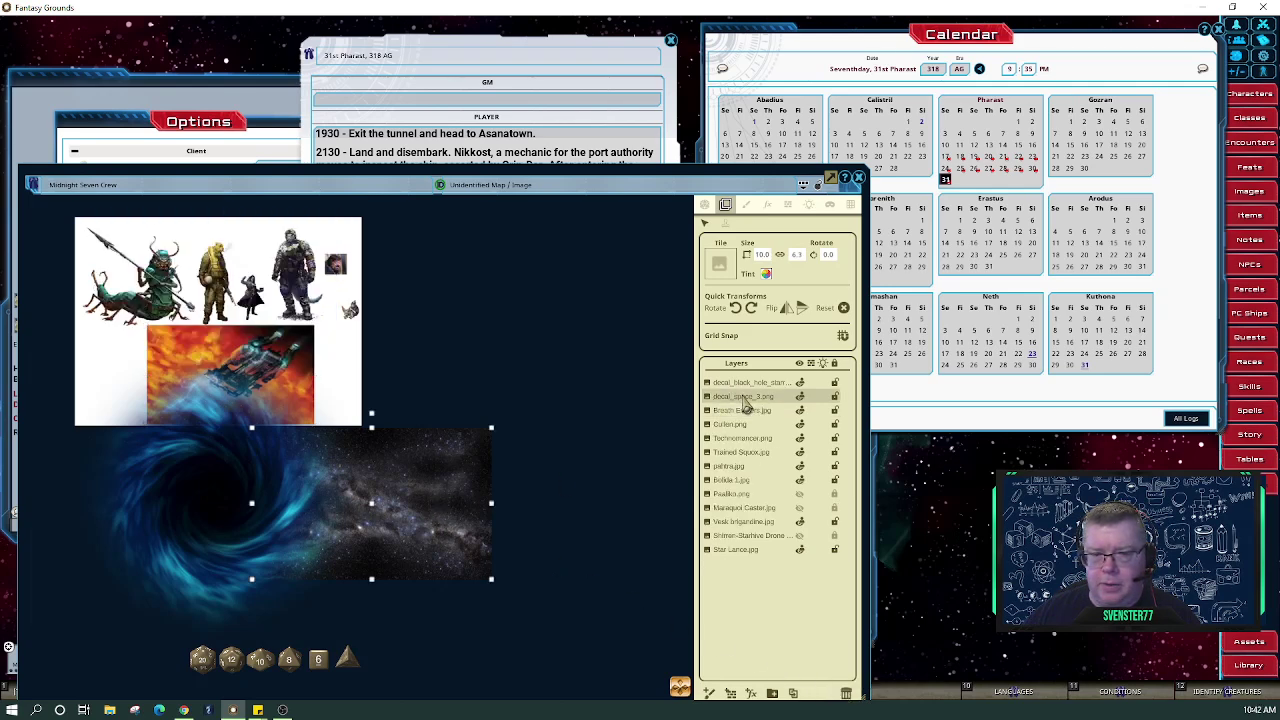
left_click_drag(411, 493, 240, 283)
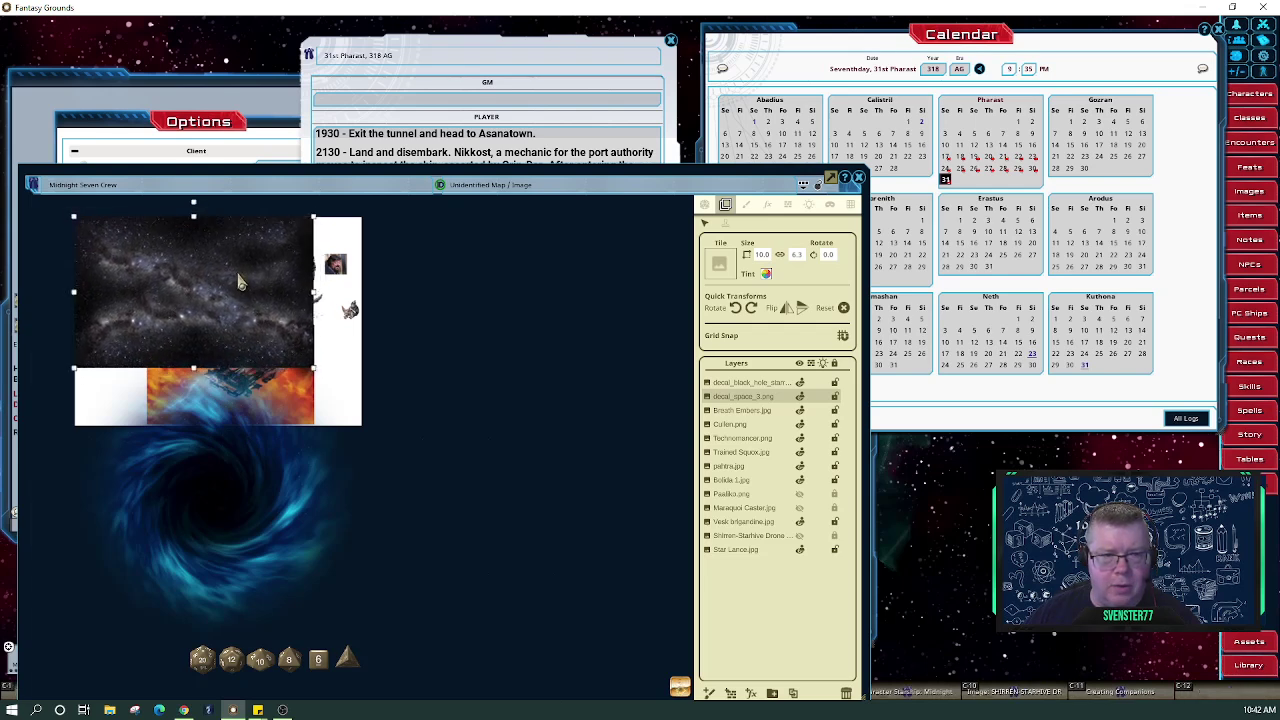
left_click_drag(317, 375, 284, 333)
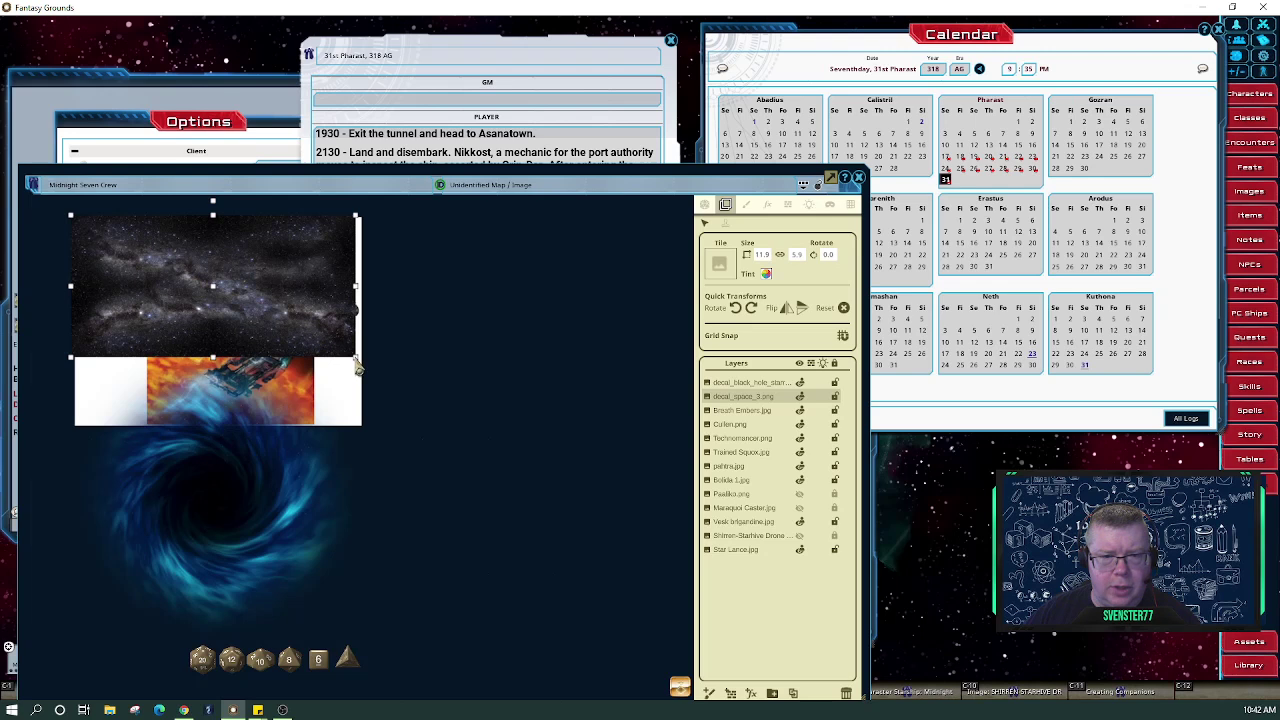
left_click_drag(359, 366, 365, 366)
left_click_drag(300, 338, 306, 337)
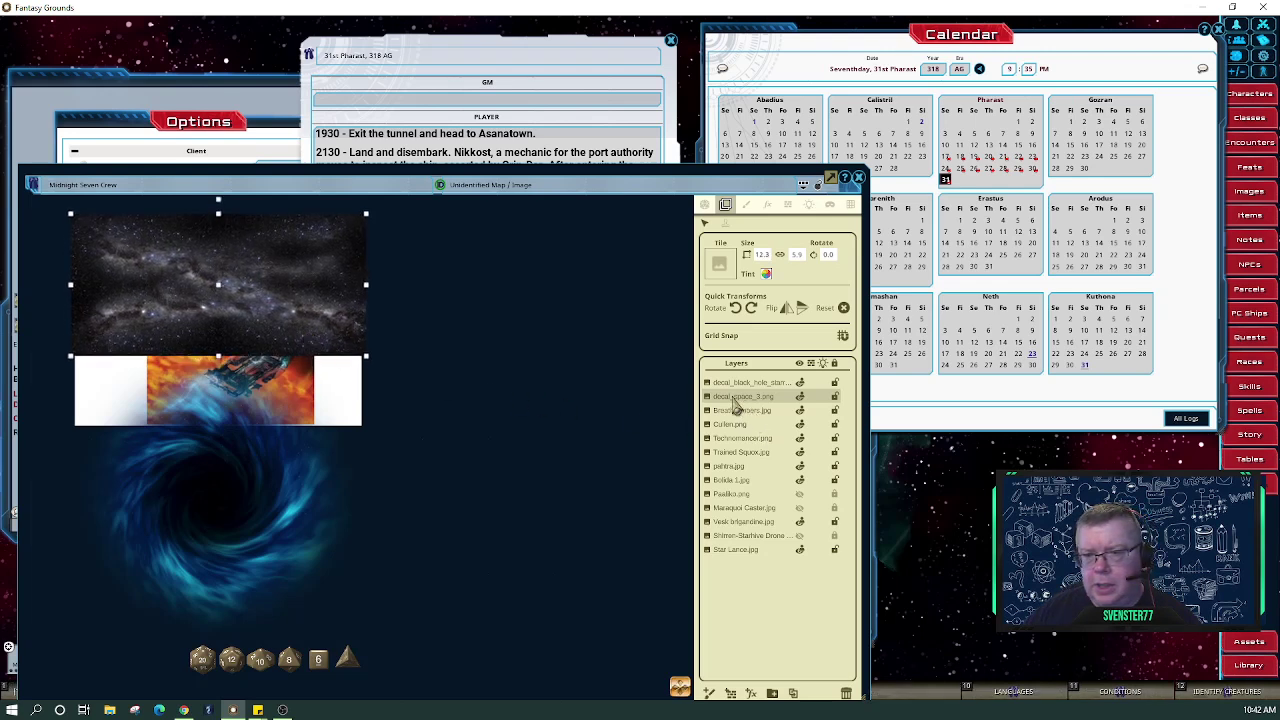
Move the decal_space_3.png layer beneath Vesk brigandine.jpg and inspect the character art against the starfield
left_click_drag(717, 403, 721, 523)
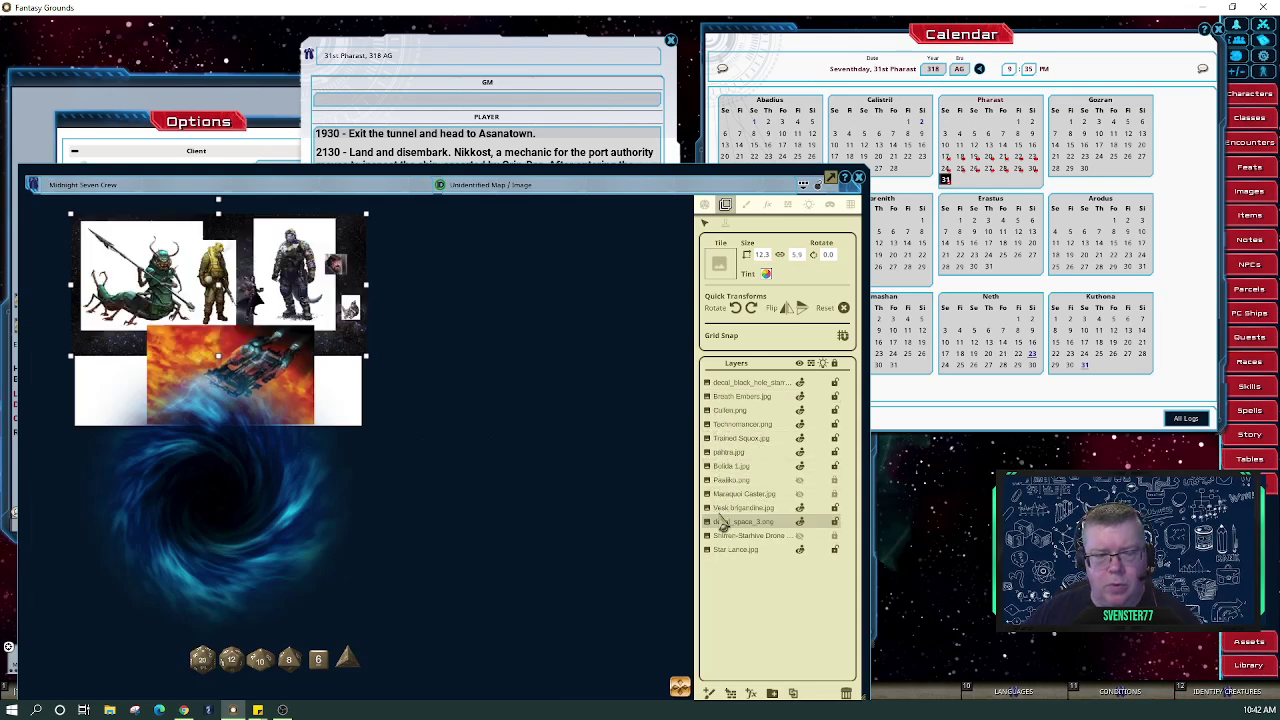
left_click(719, 511)
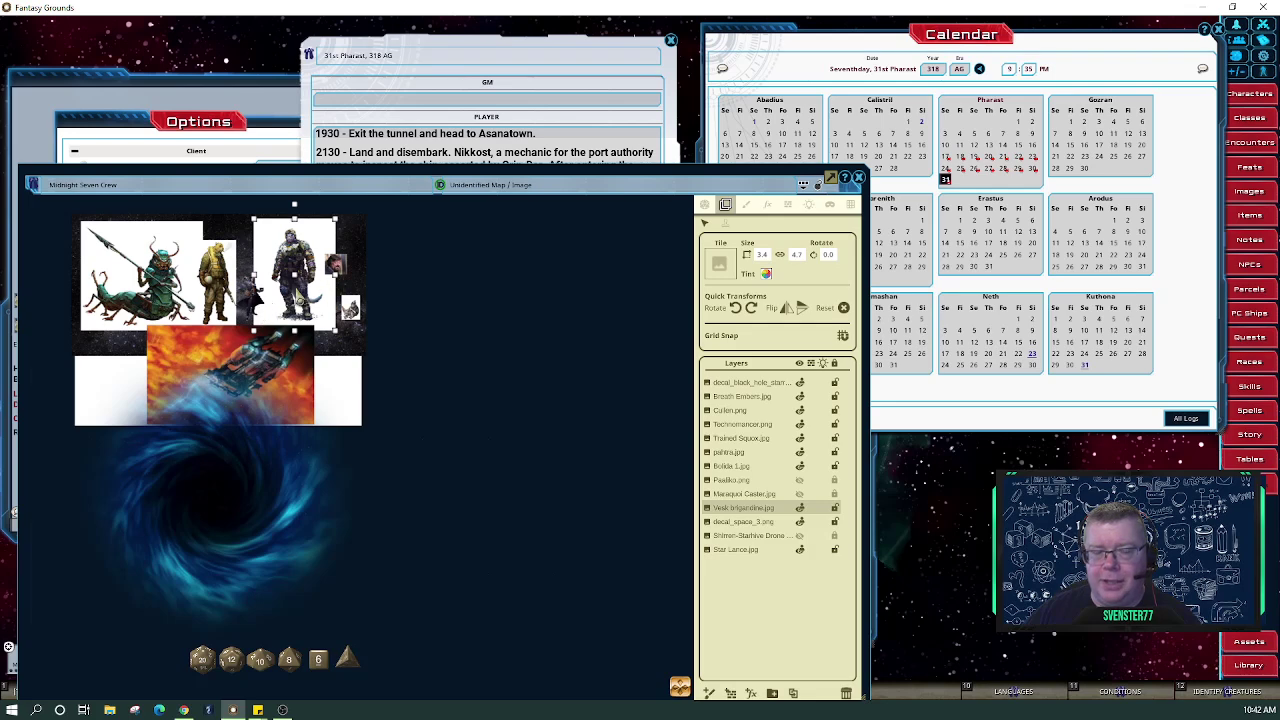
scroll(254, 296, "up", 3)
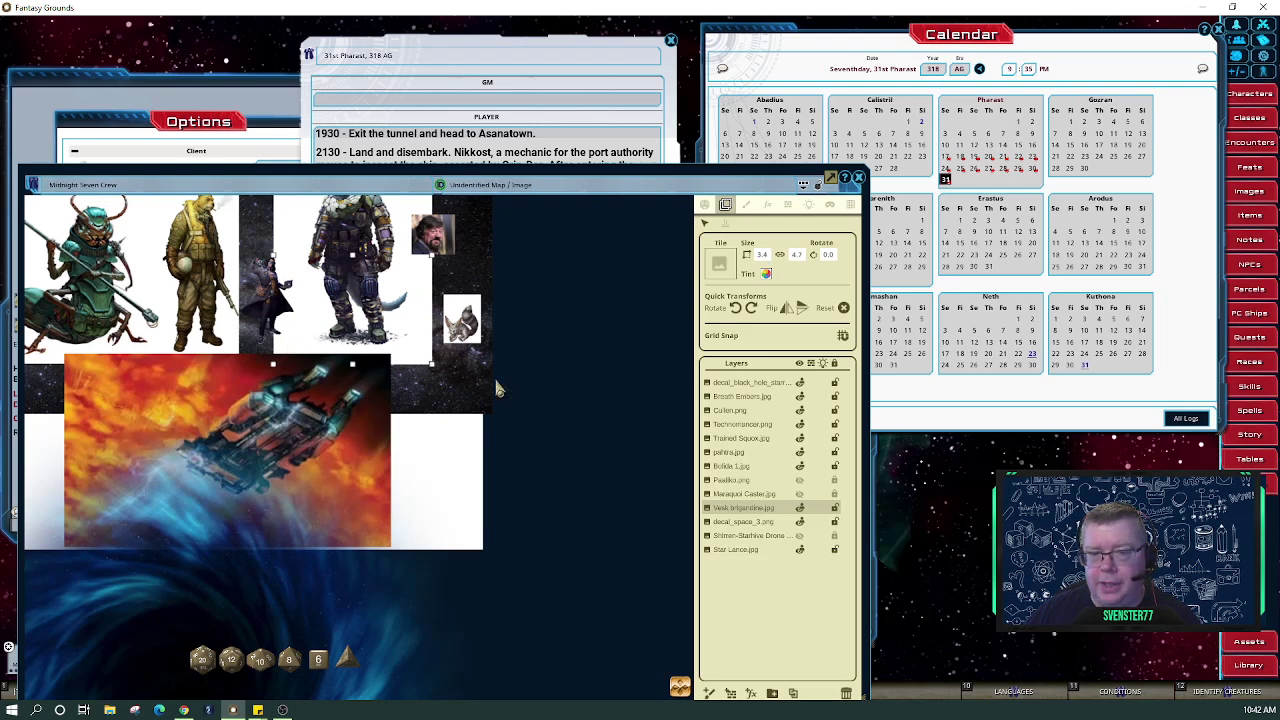
scroll(489, 375, "down", 3)
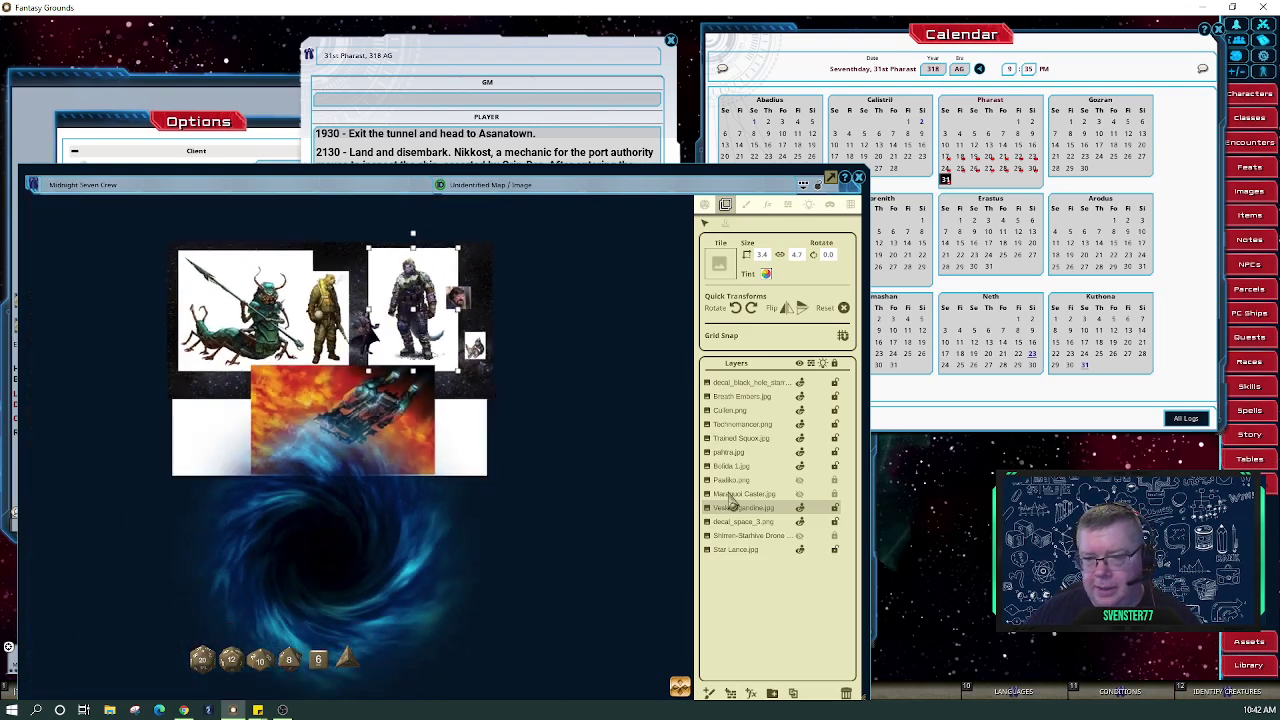
Move the decal_space_3.png layer to the top of the layer stack and set its tint alpha to 50
left_click_drag(745, 533, 735, 381)
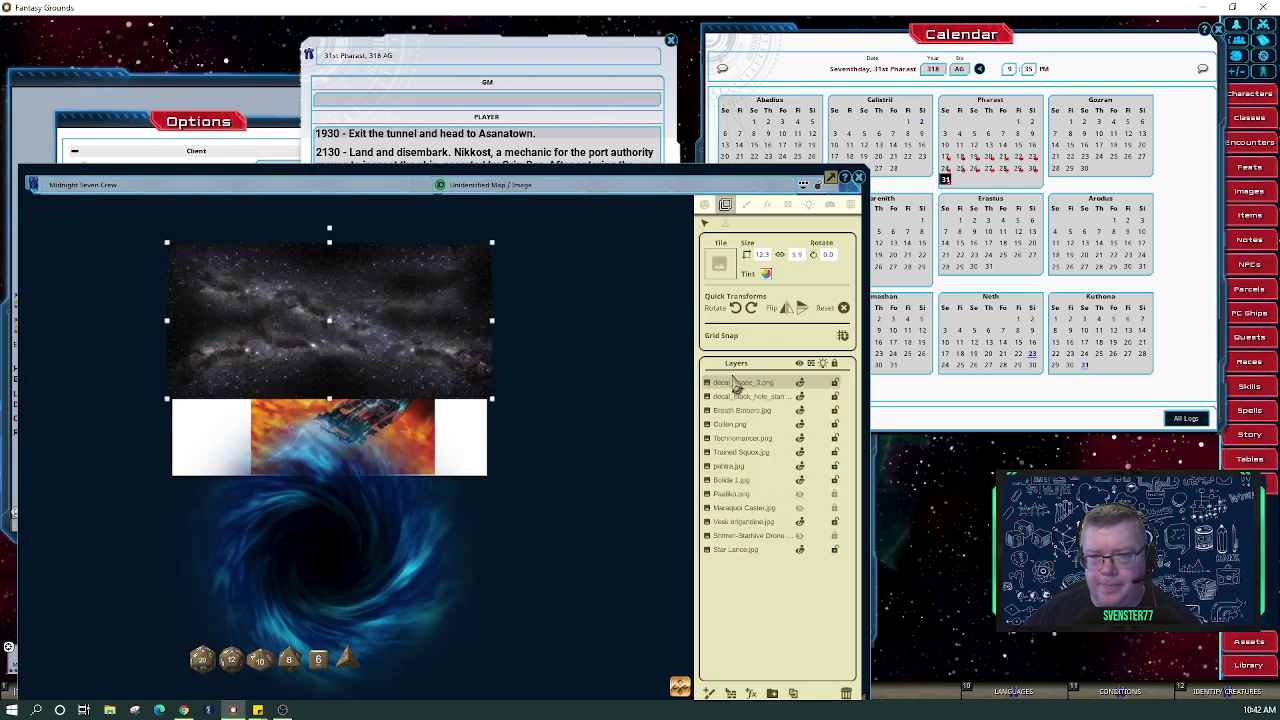
left_click(765, 273)
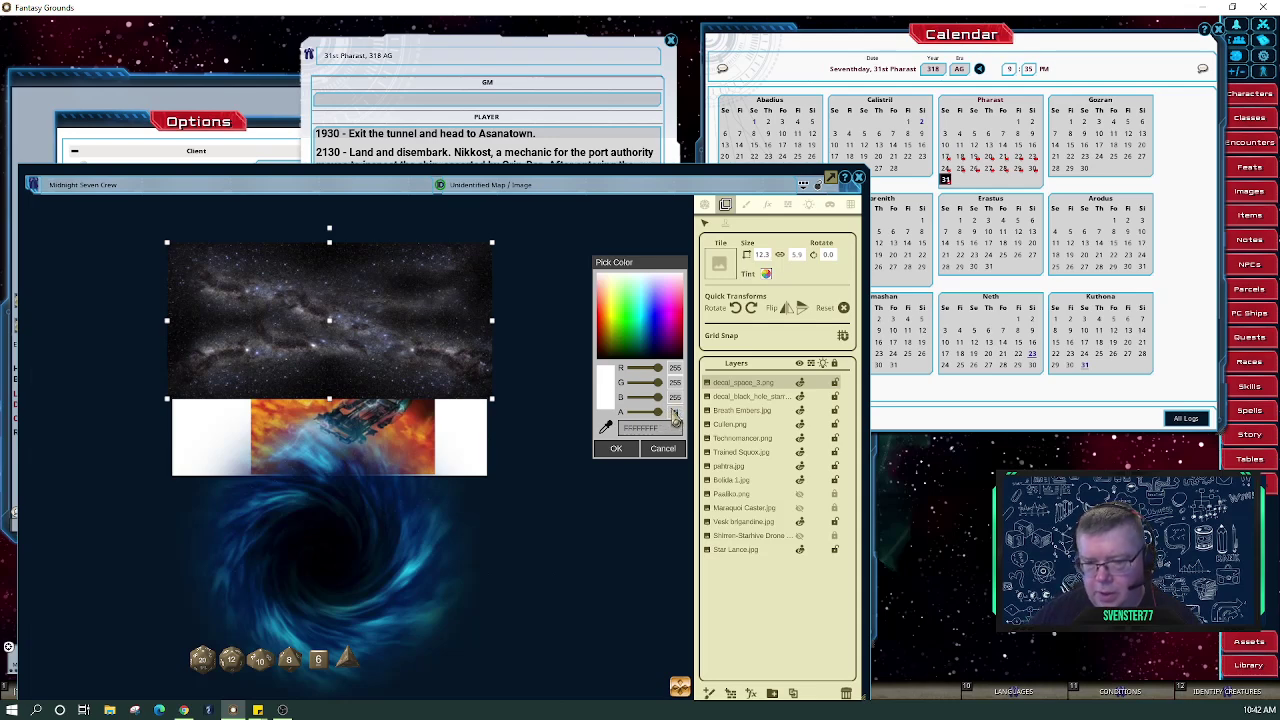
type("50")
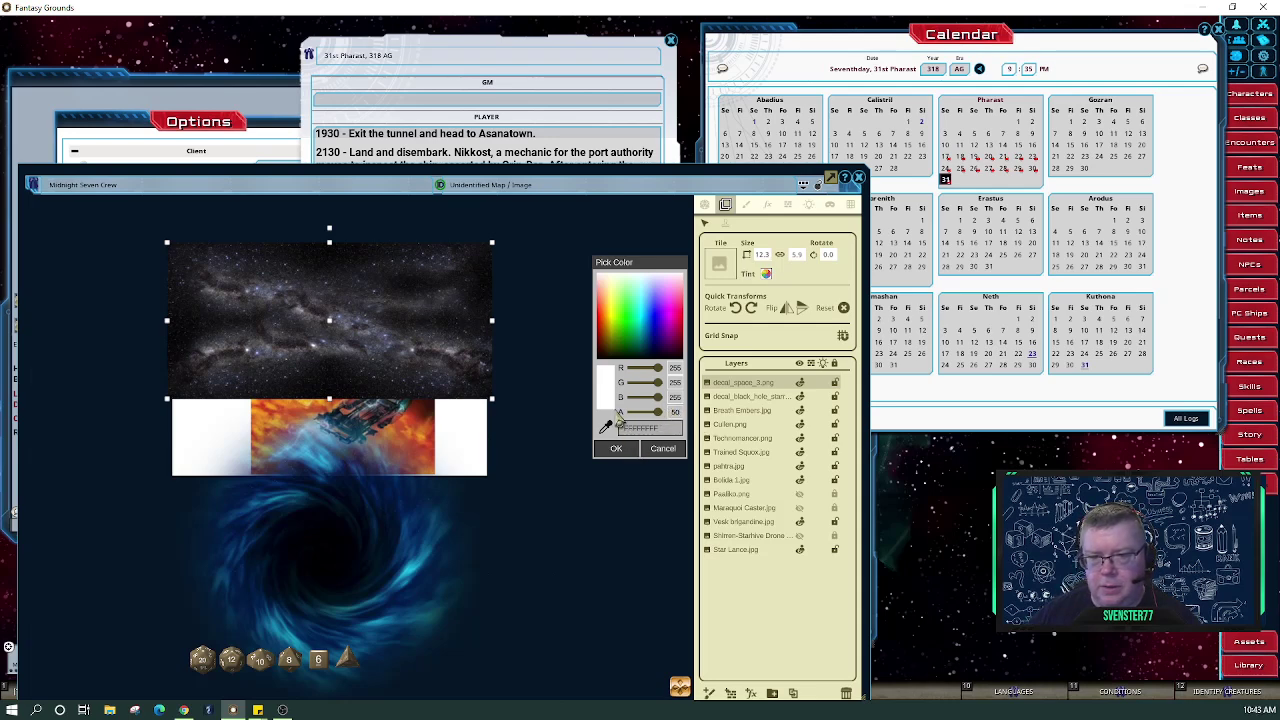
left_click(600, 421)
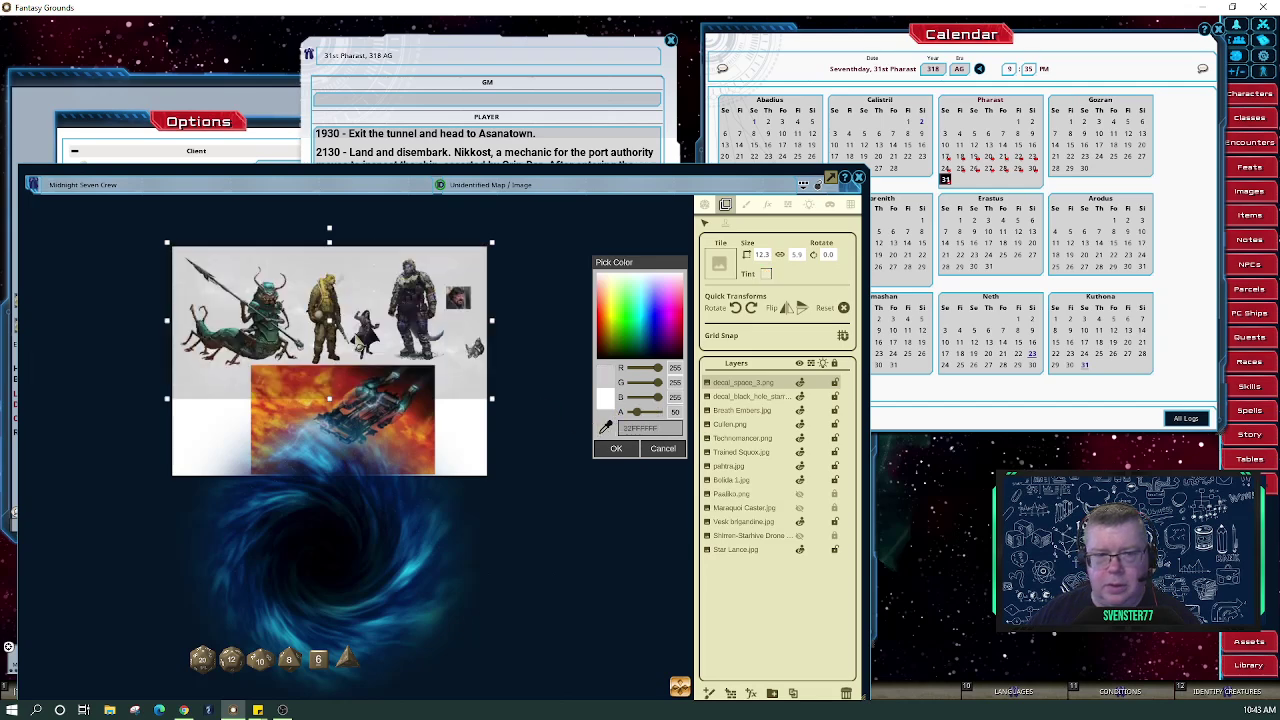
Inspect the translucent starfield over the crew and reduce the decal_space_3 height to about 4.6
scroll(358, 340, "up", 5)
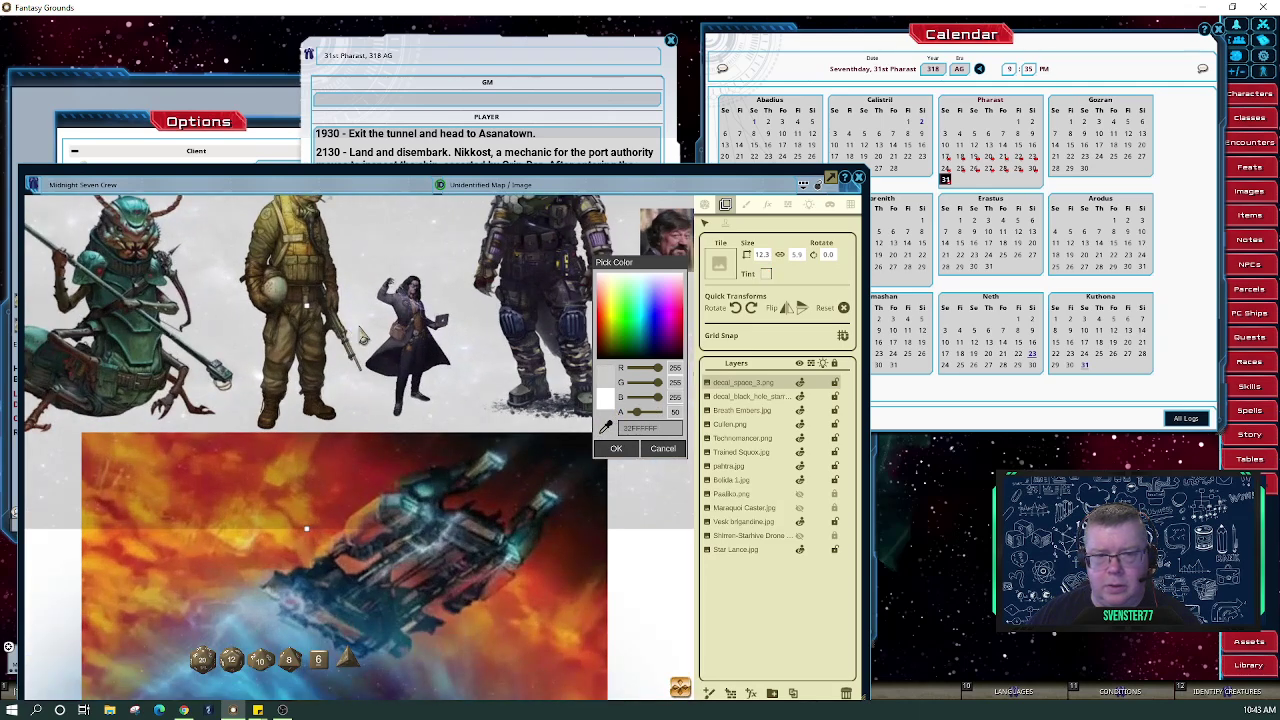
scroll(390, 321, "down", 3)
scroll(390, 320, "down", 1)
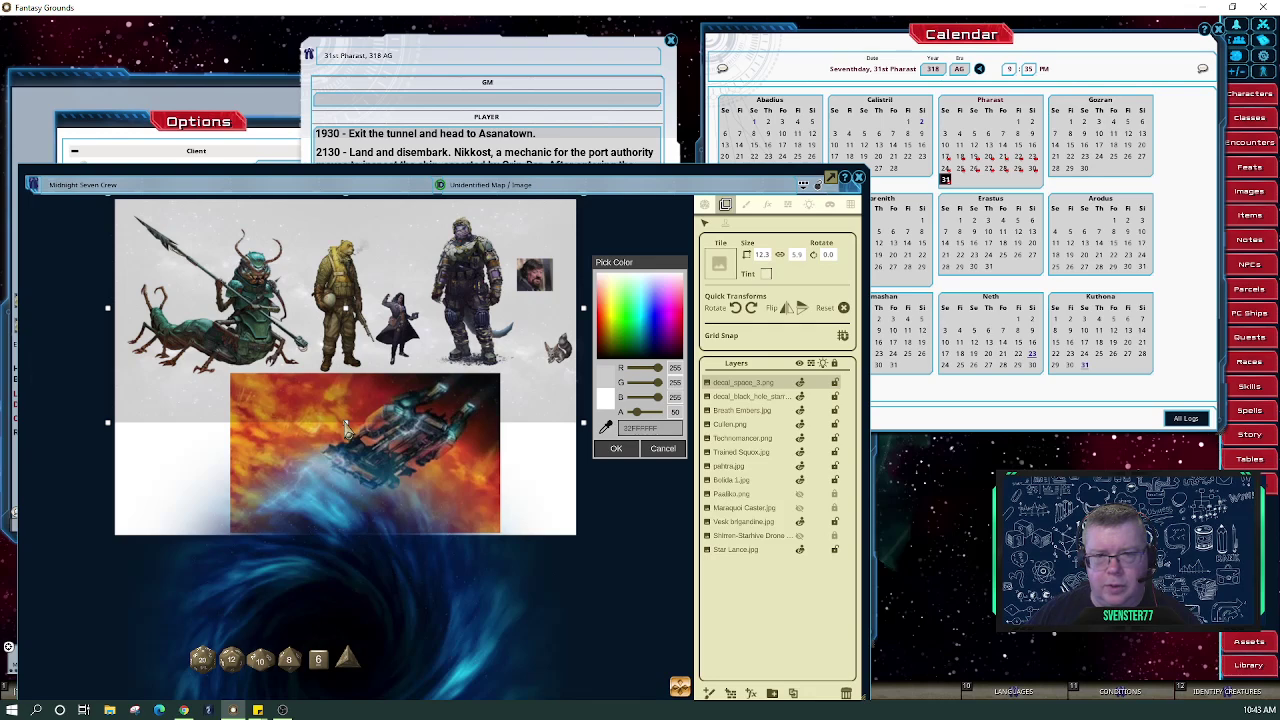
left_click_drag(345, 425, 350, 400)
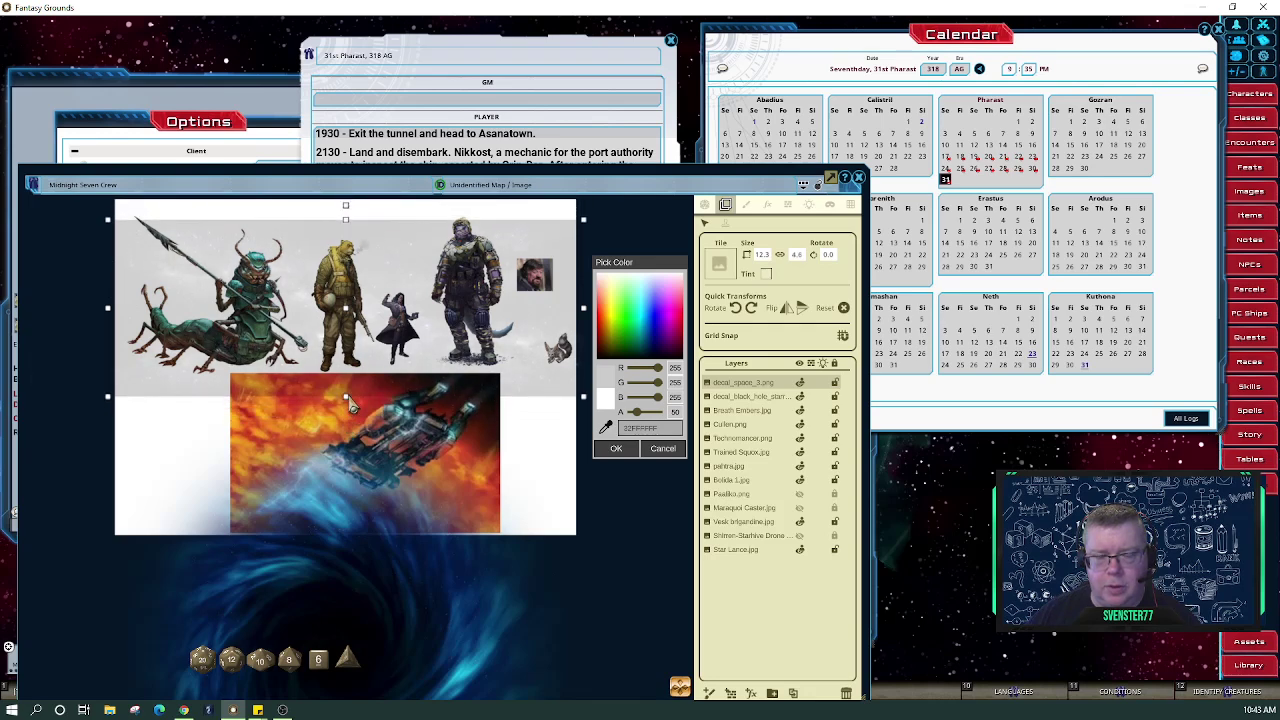
key("shift")
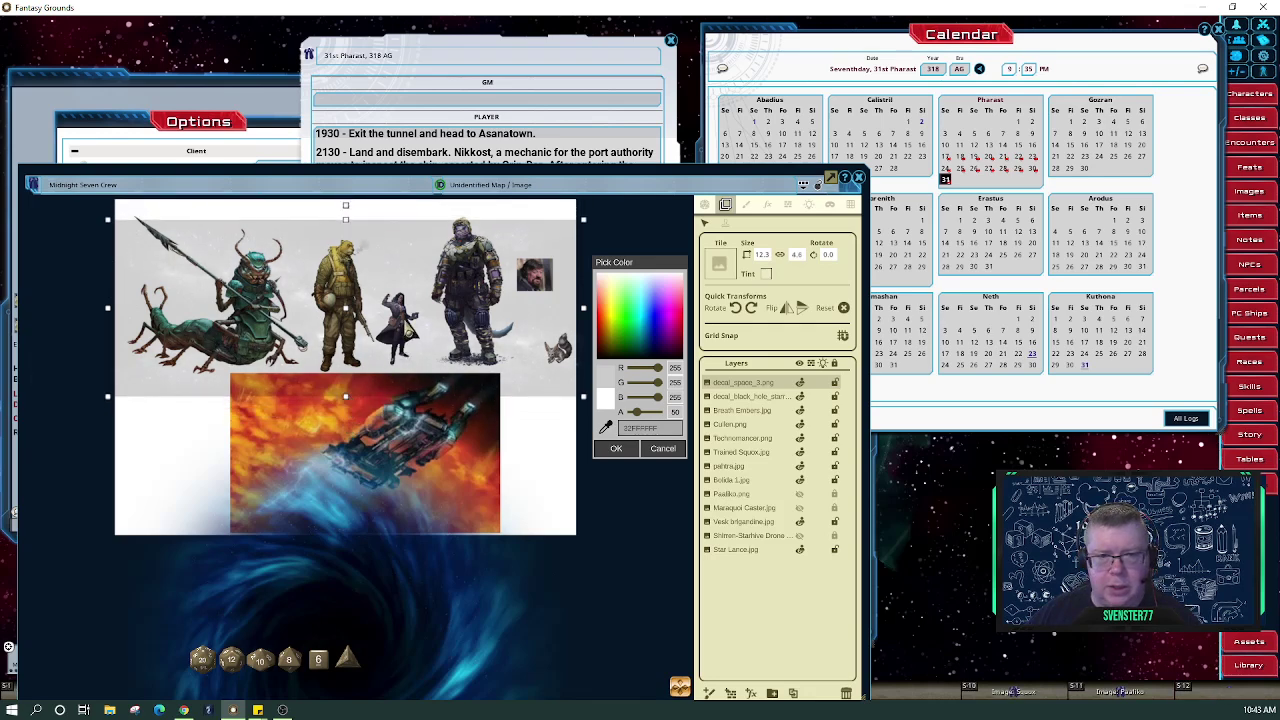
Move the decal_space_3.png decal up to cover the crew and inspect the tinted artwork up close
left_click_drag(407, 312, 407, 289)
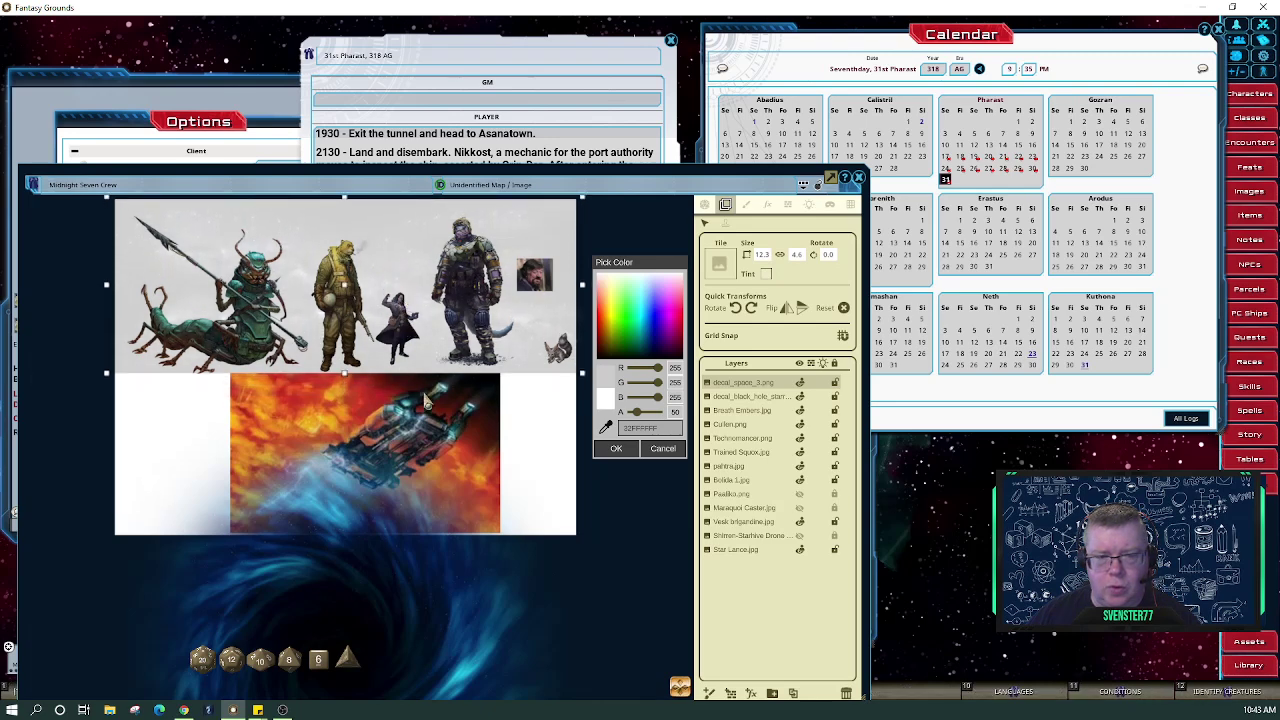
left_click(456, 429)
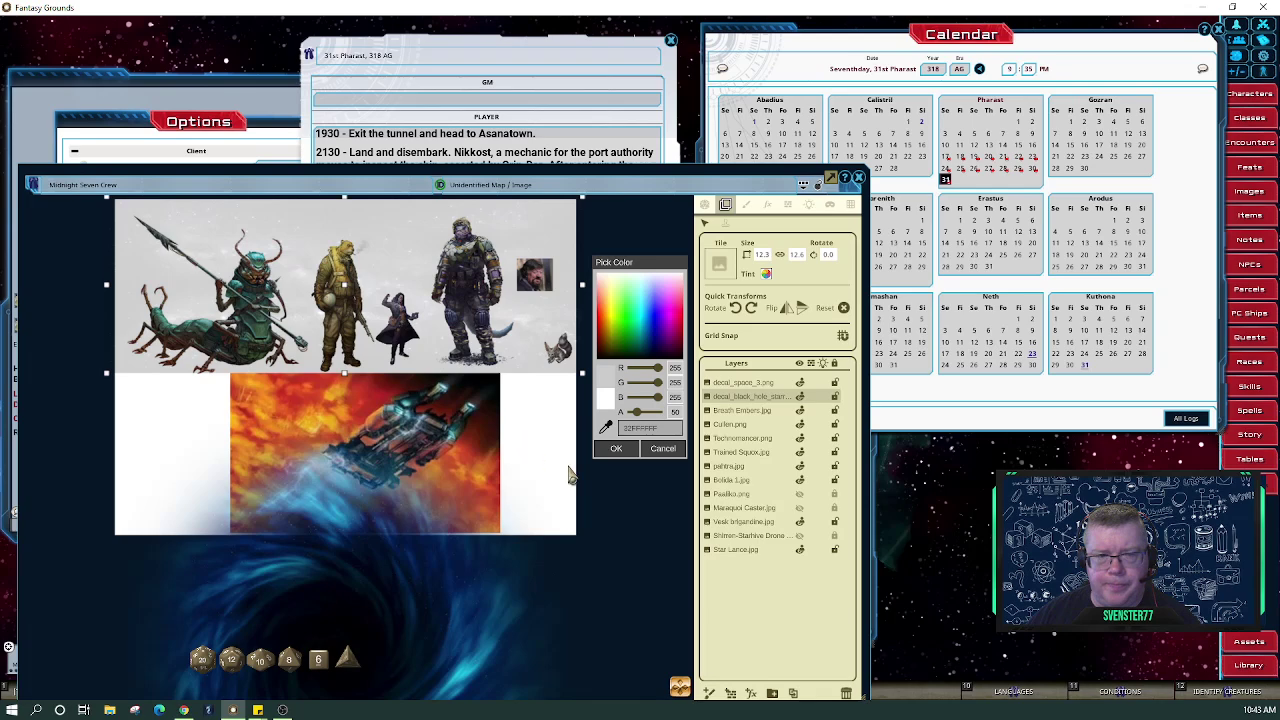
scroll(515, 440, "down", 3)
scroll(428, 388, "up", 3)
scroll(409, 382, "up", 3)
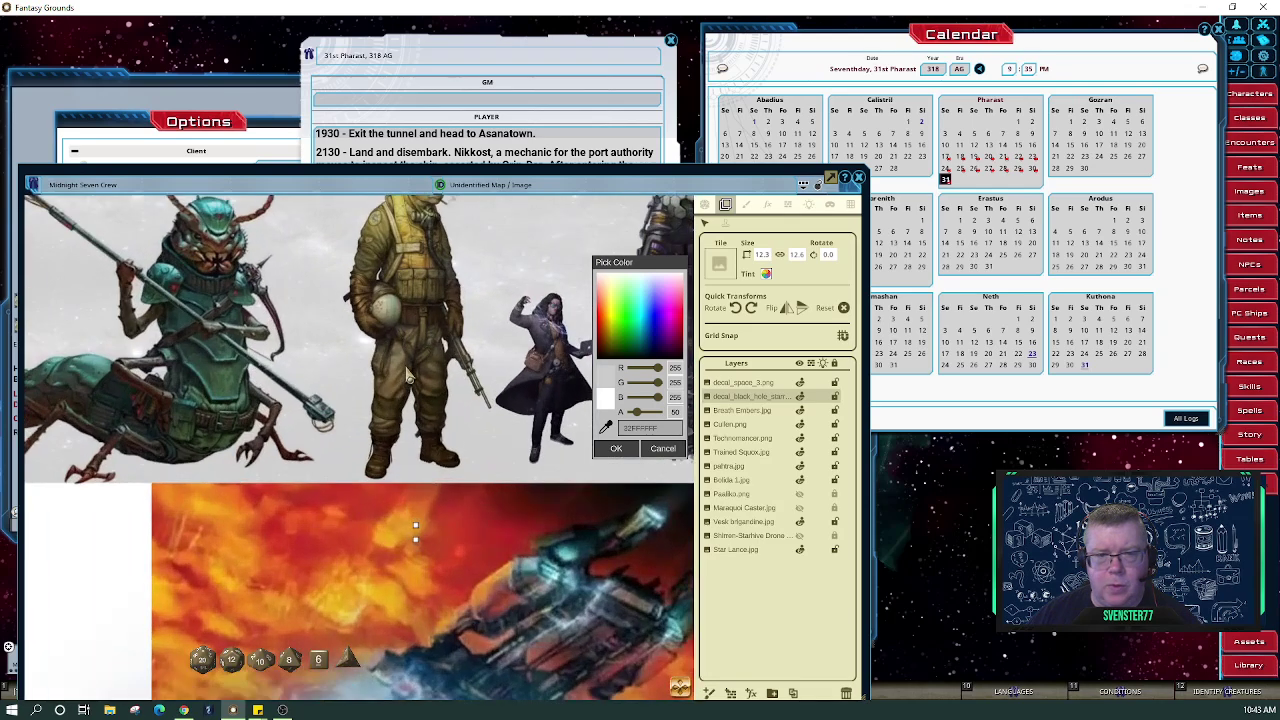
scroll(406, 374, "down", 3)
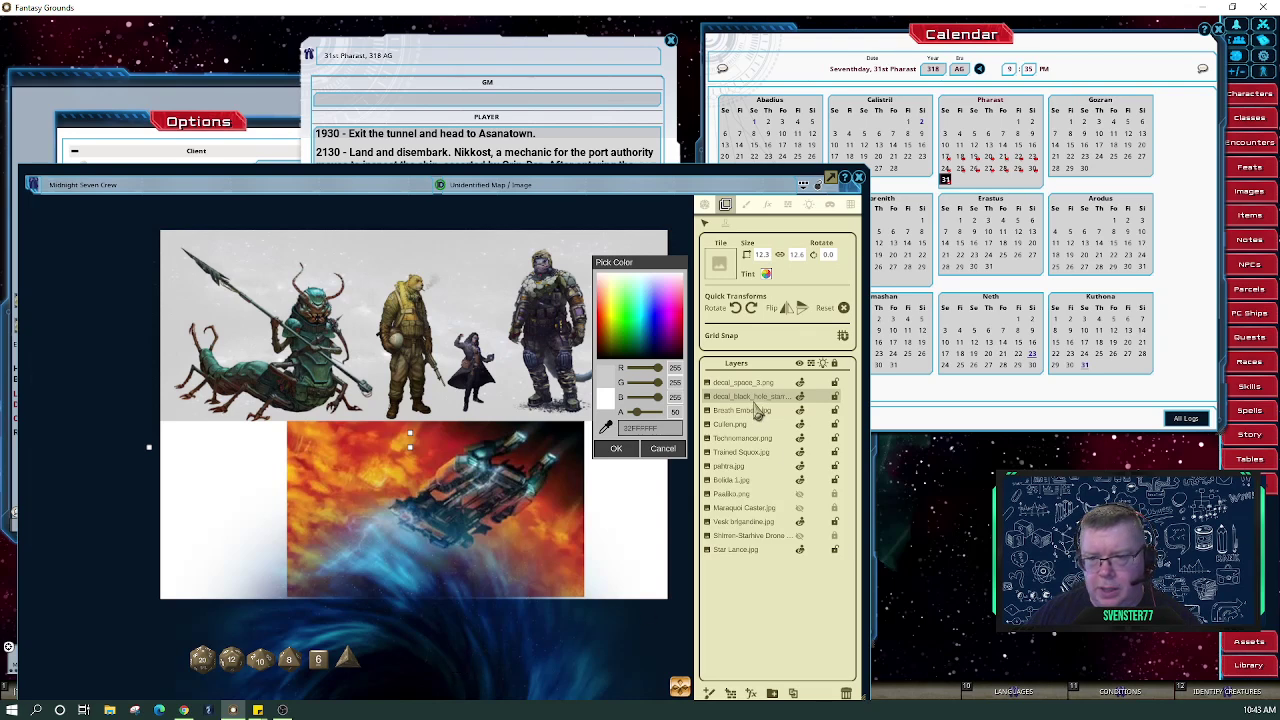
Delete the black hole decal and decal_space_3.png layers, and dismiss the color picker without applying a color
left_click(846, 694)
left_click(744, 383)
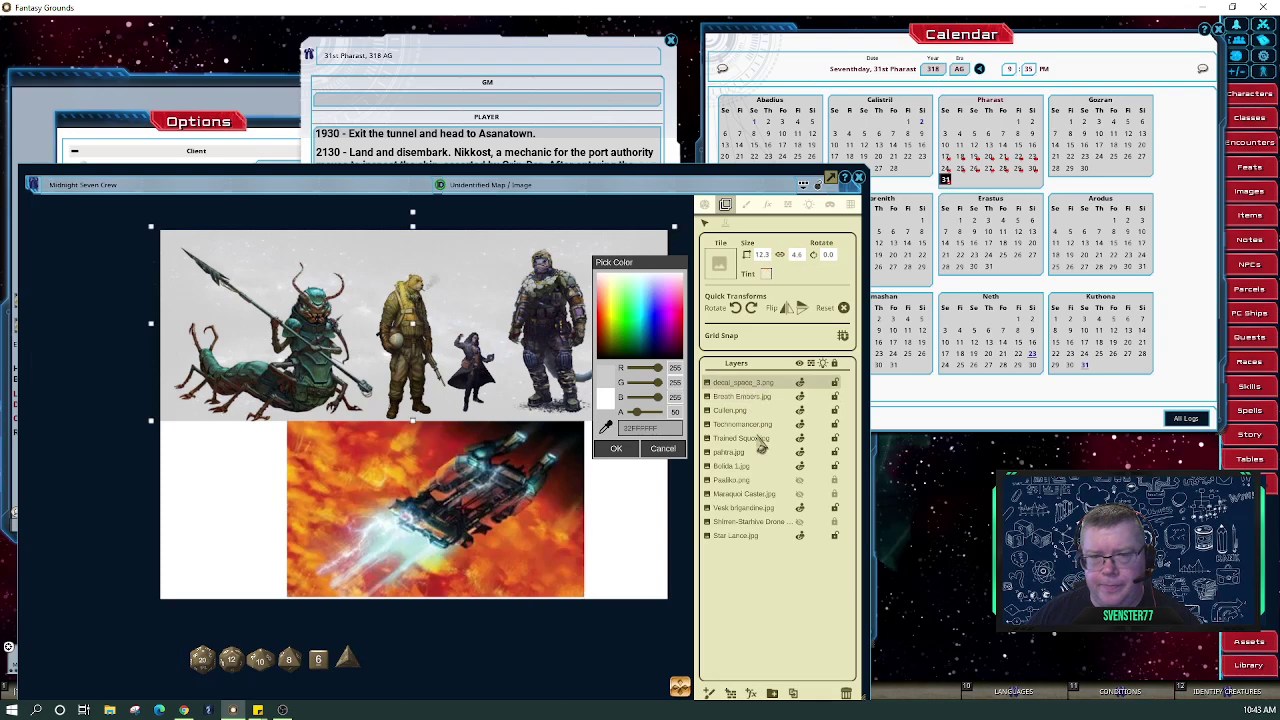
left_click(846, 694)
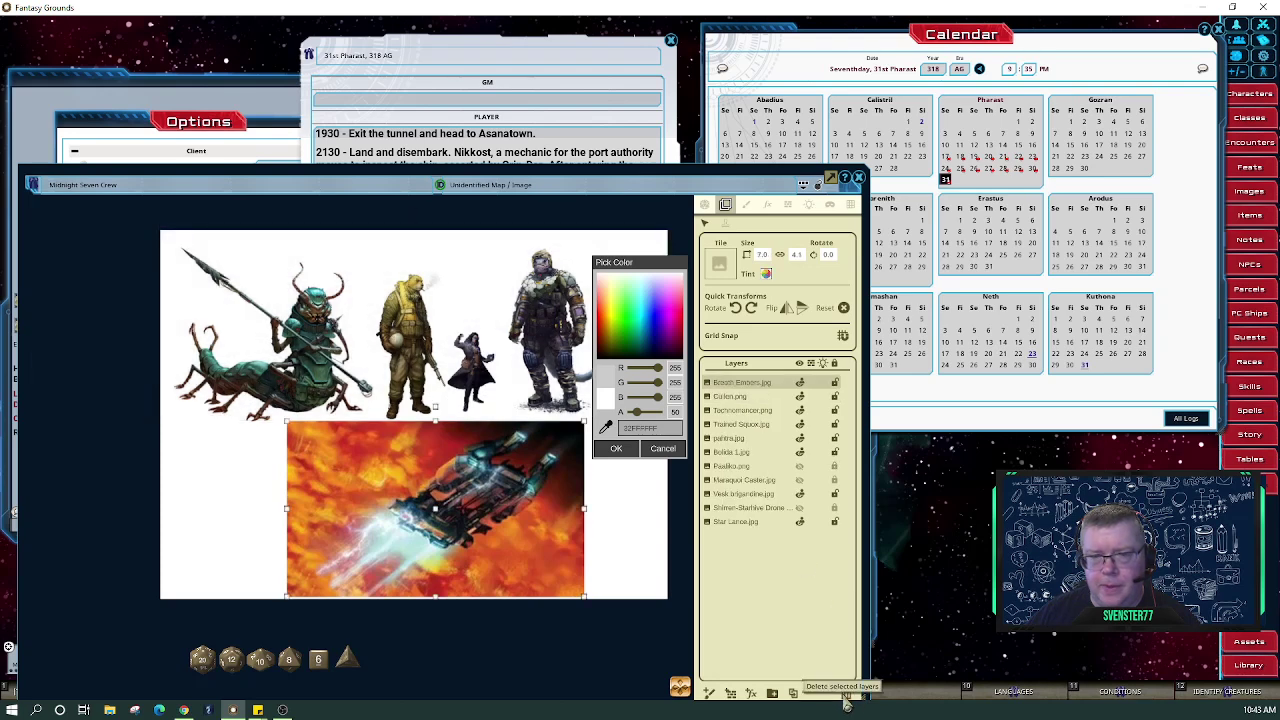
left_click(663, 448)
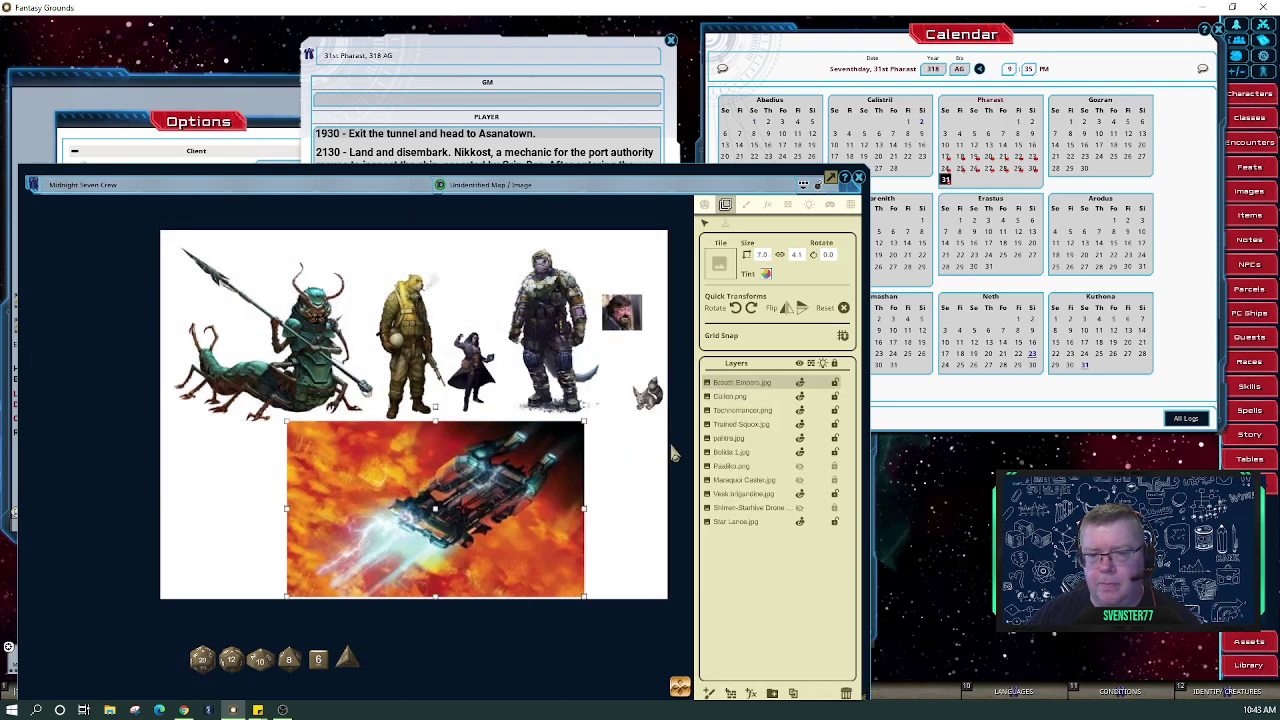
Lock the Midnight Seven Crew image to leave layer editing
left_click(677, 464)
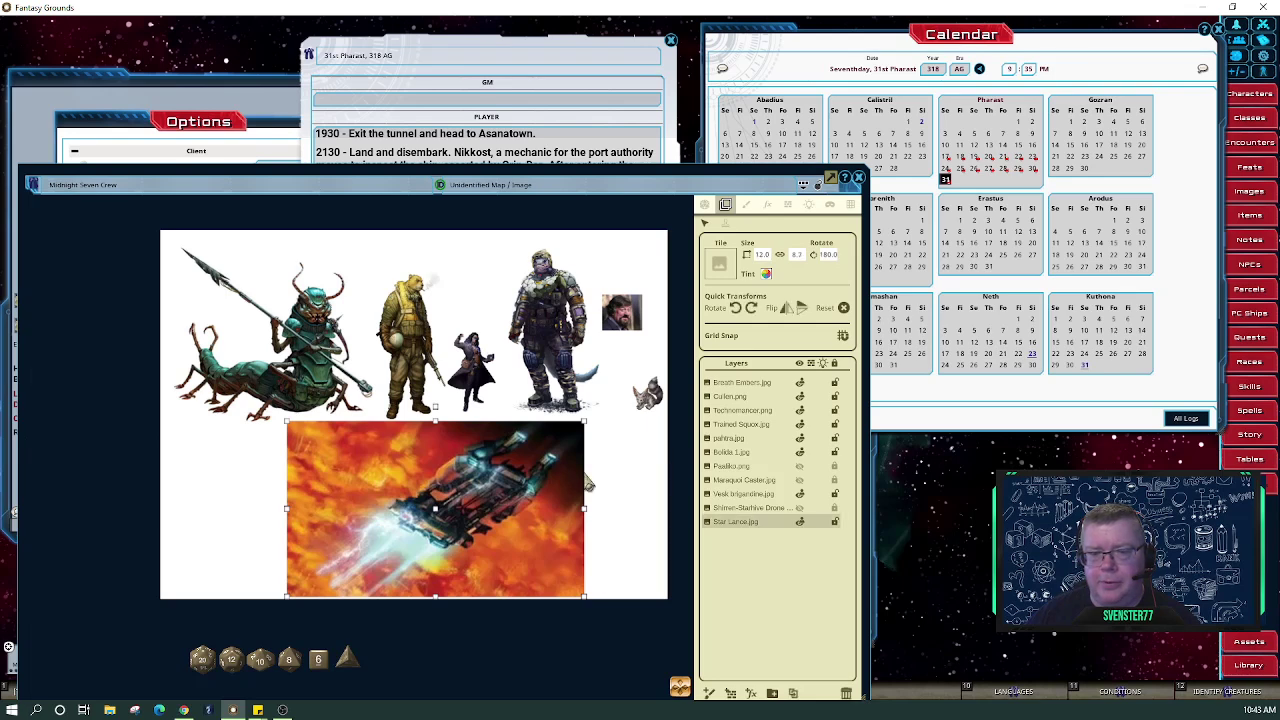
left_click(638, 482)
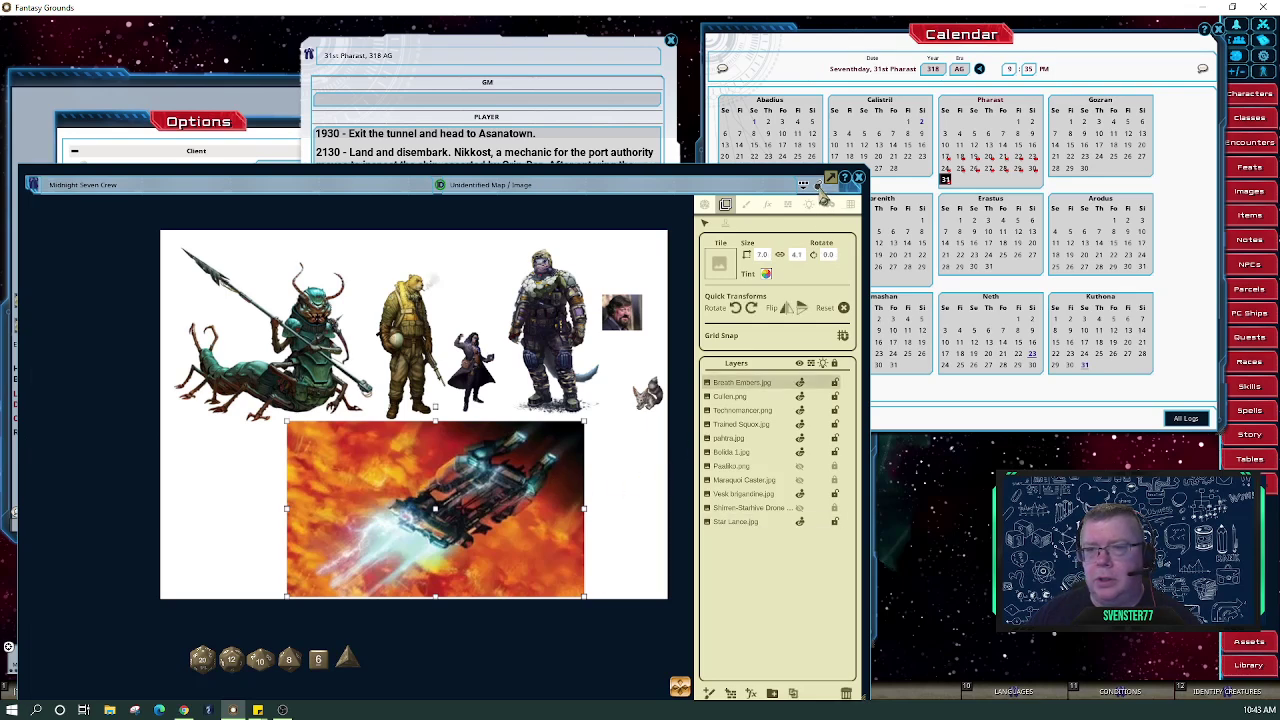
left_click(818, 185)
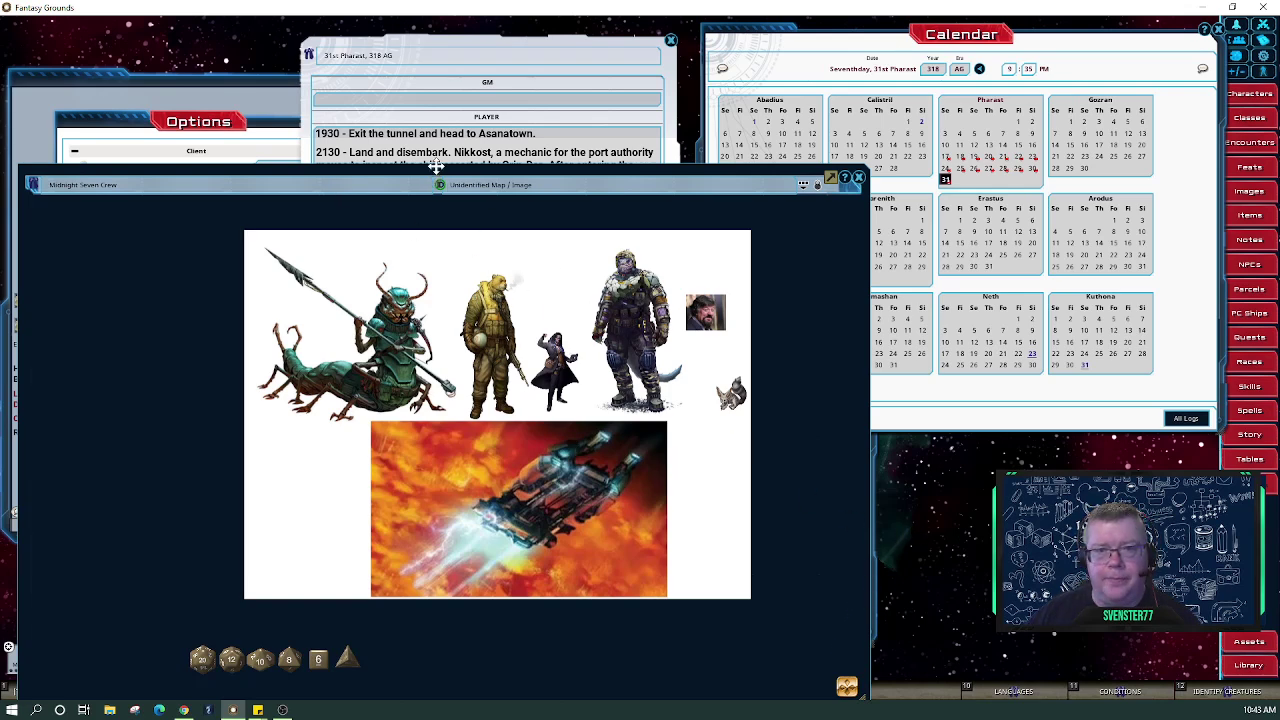
Shrink the Midnight Seven Crew window around the artwork, move it below the calendar, and bring the 31st Pharast log forward
left_click_drag(437, 167, 500, 91)
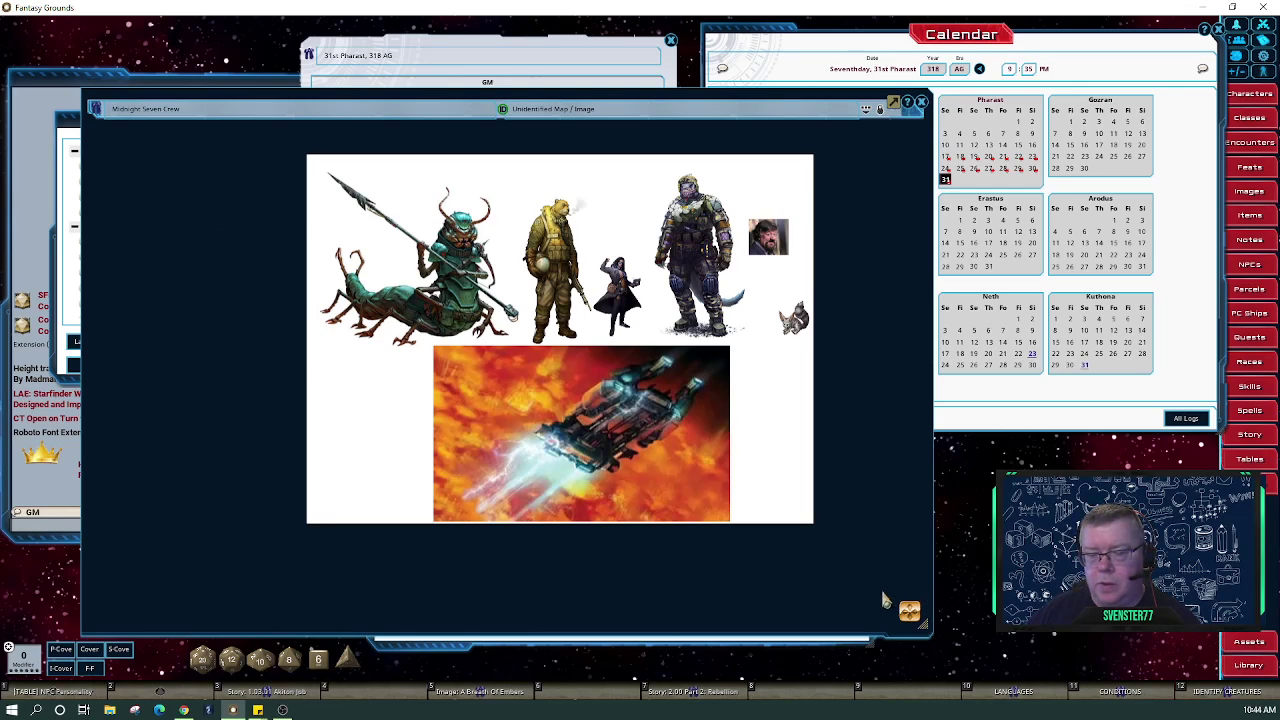
left_click_drag(932, 592, 740, 590)
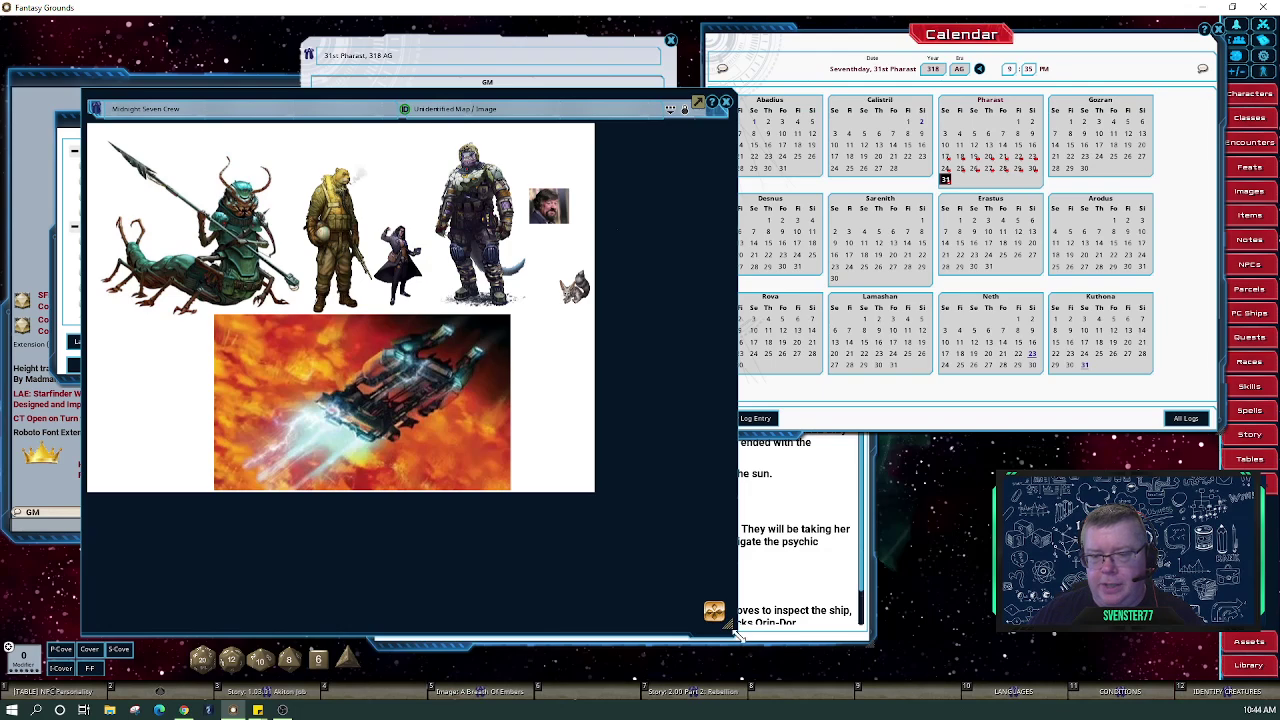
left_click_drag(740, 645, 728, 582)
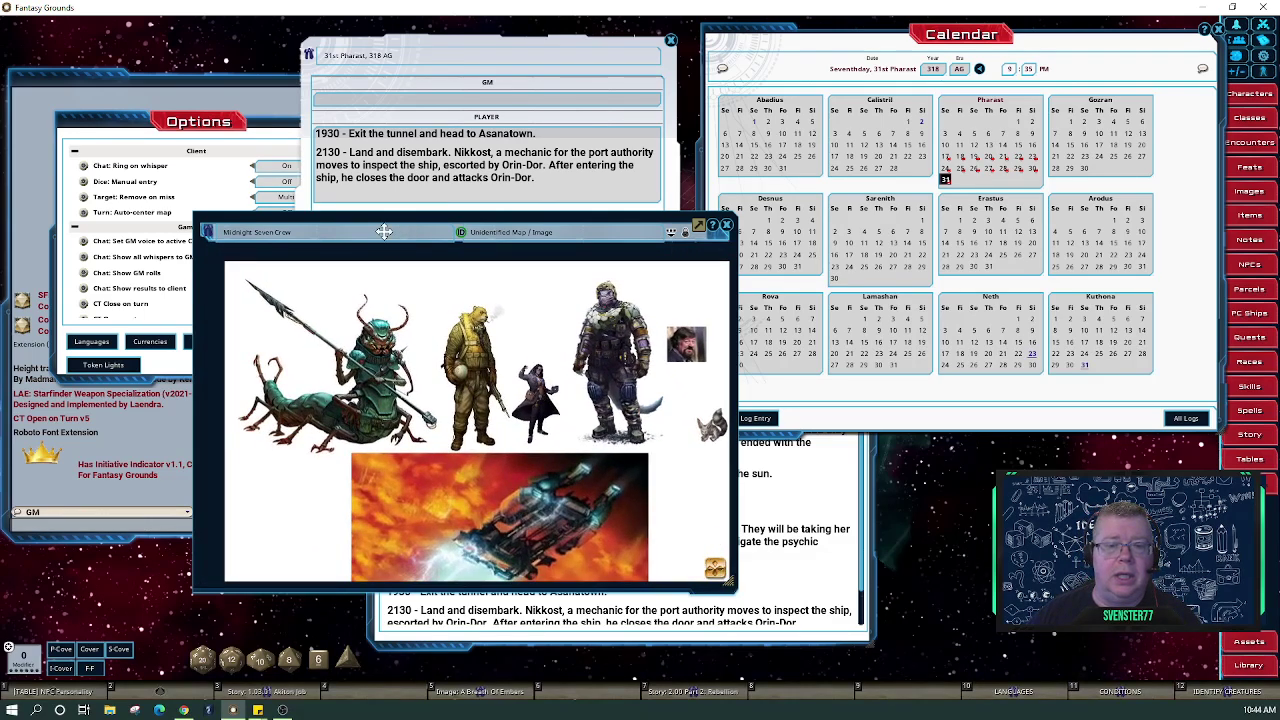
left_click_drag(396, 237, 943, 473)
left_click(500, 215)
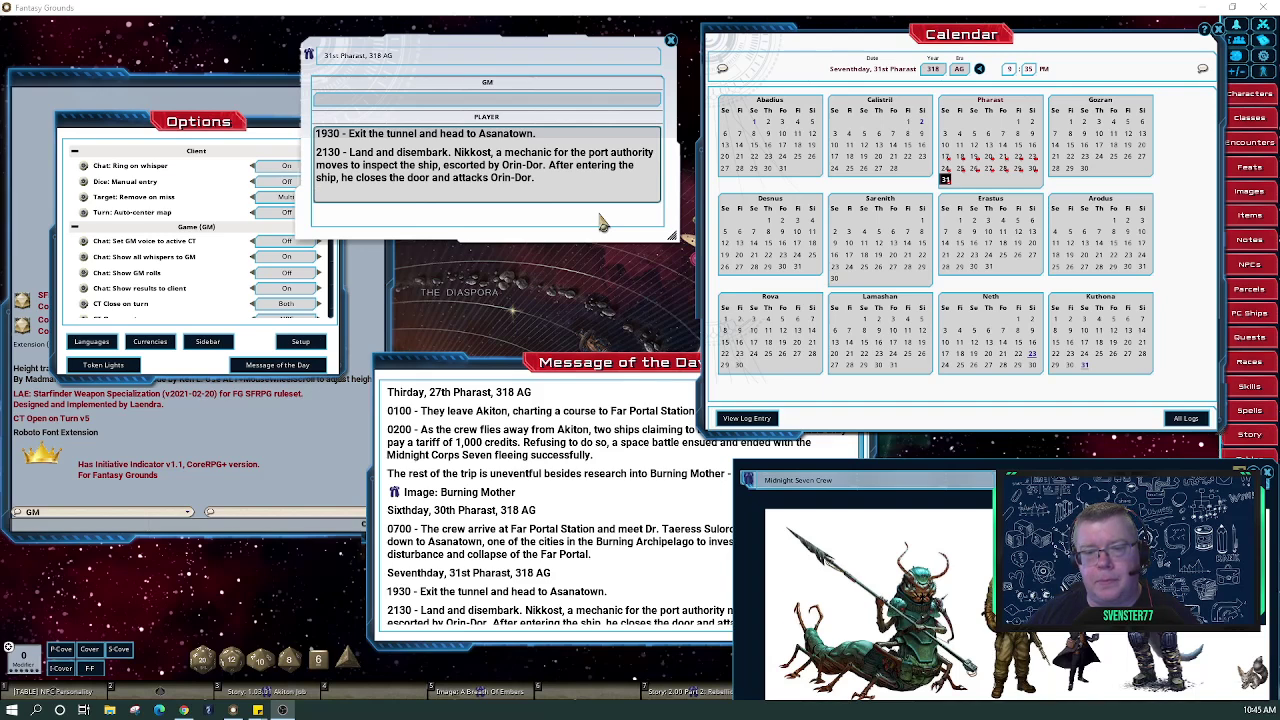
Move the Message of the Day beside the crew image and start a new line at the end of the 31st Pharast player log
left_click(533, 373)
left_click_drag(737, 366, 587, 371)
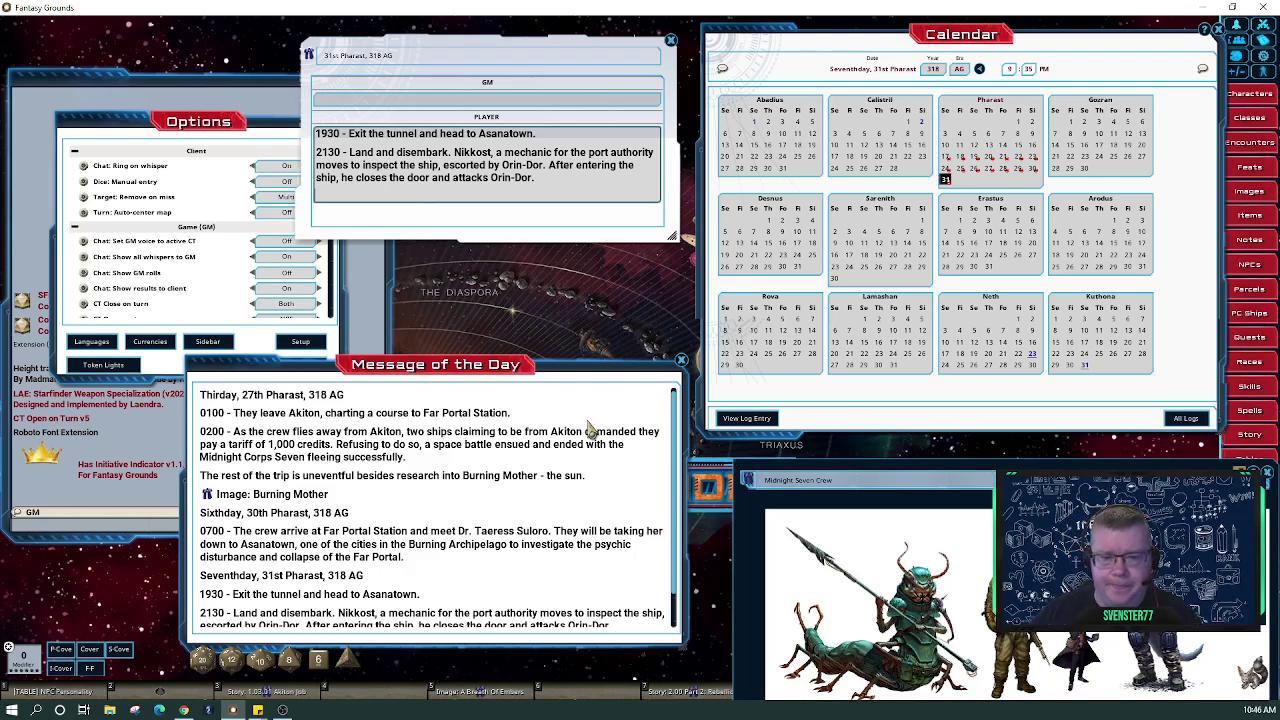
left_click(638, 483)
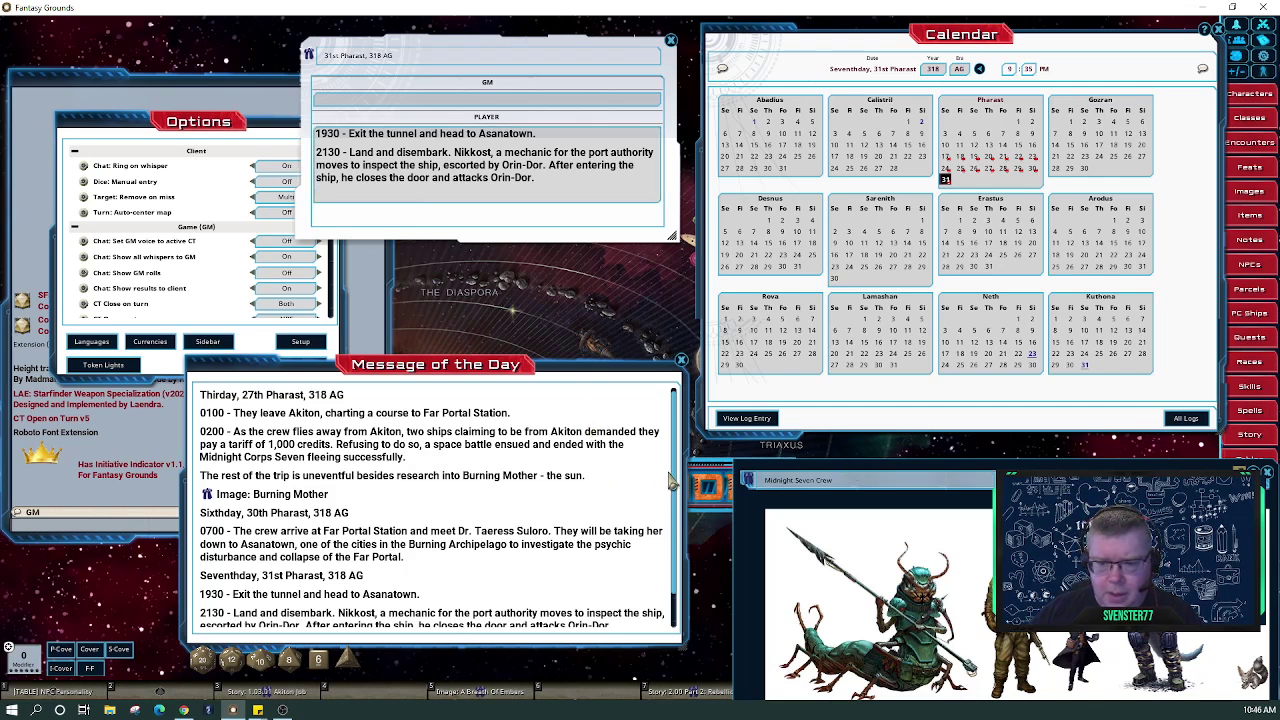
scroll(676, 486, "down", 1)
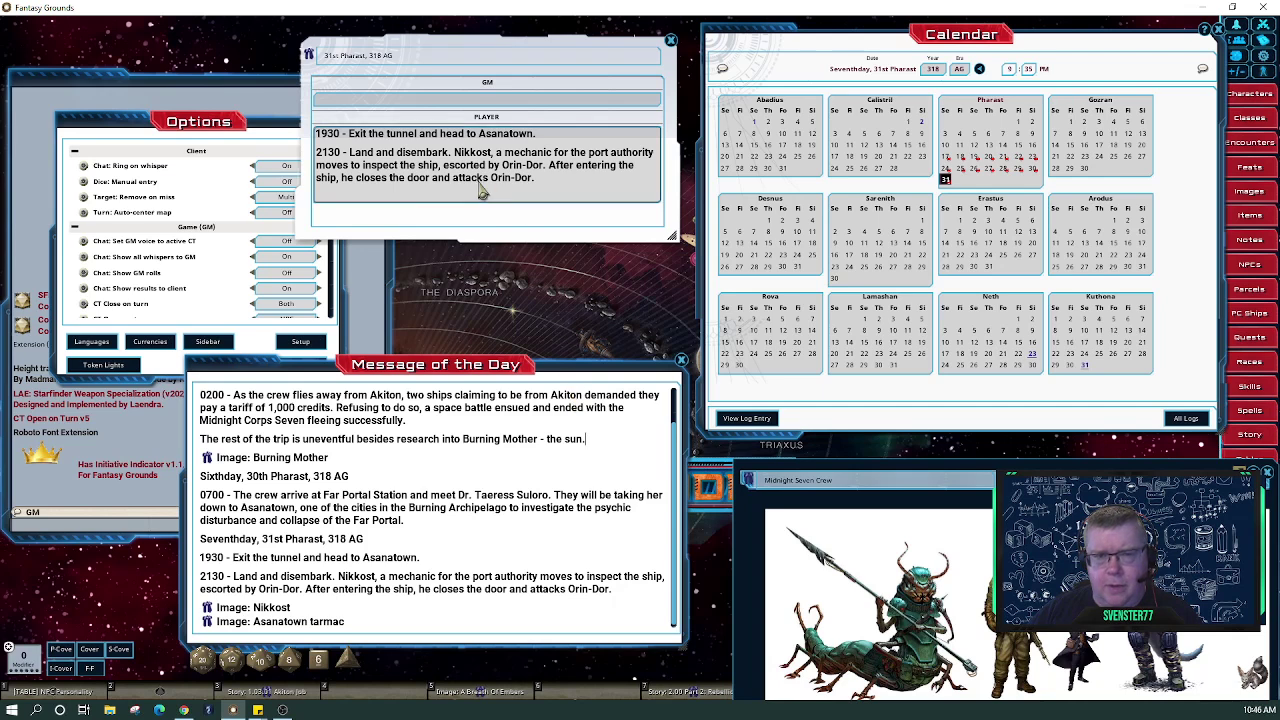
left_click(552, 196)
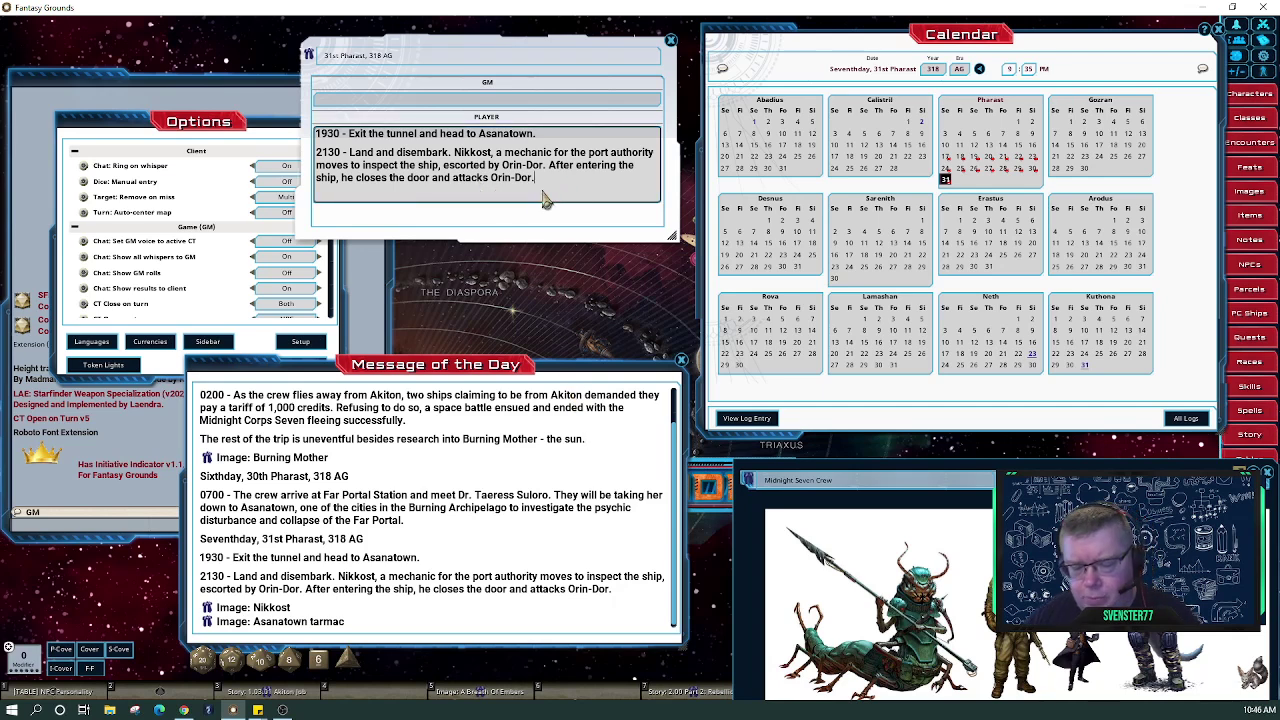
key("Return")
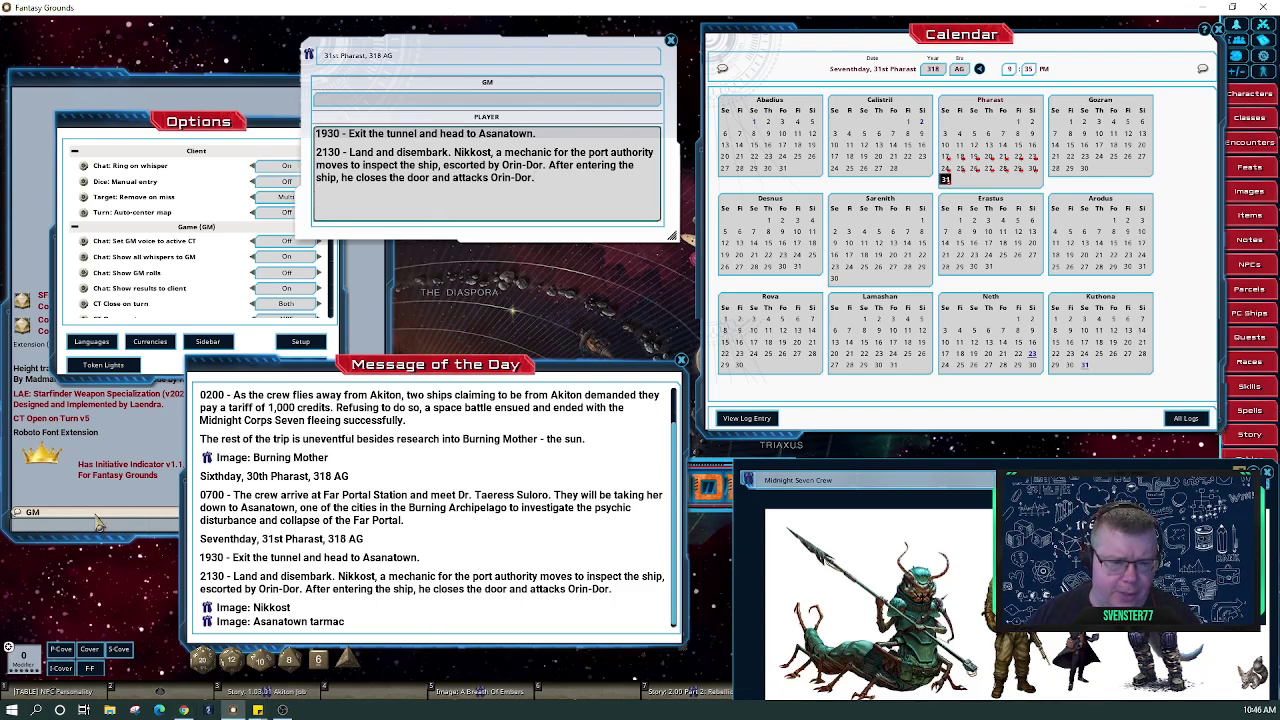
Move the Message of the Day and crew image windows off the chat, and set the interface scale to 98 with /scaleui
left_click_drag(555, 370, 615, 207)
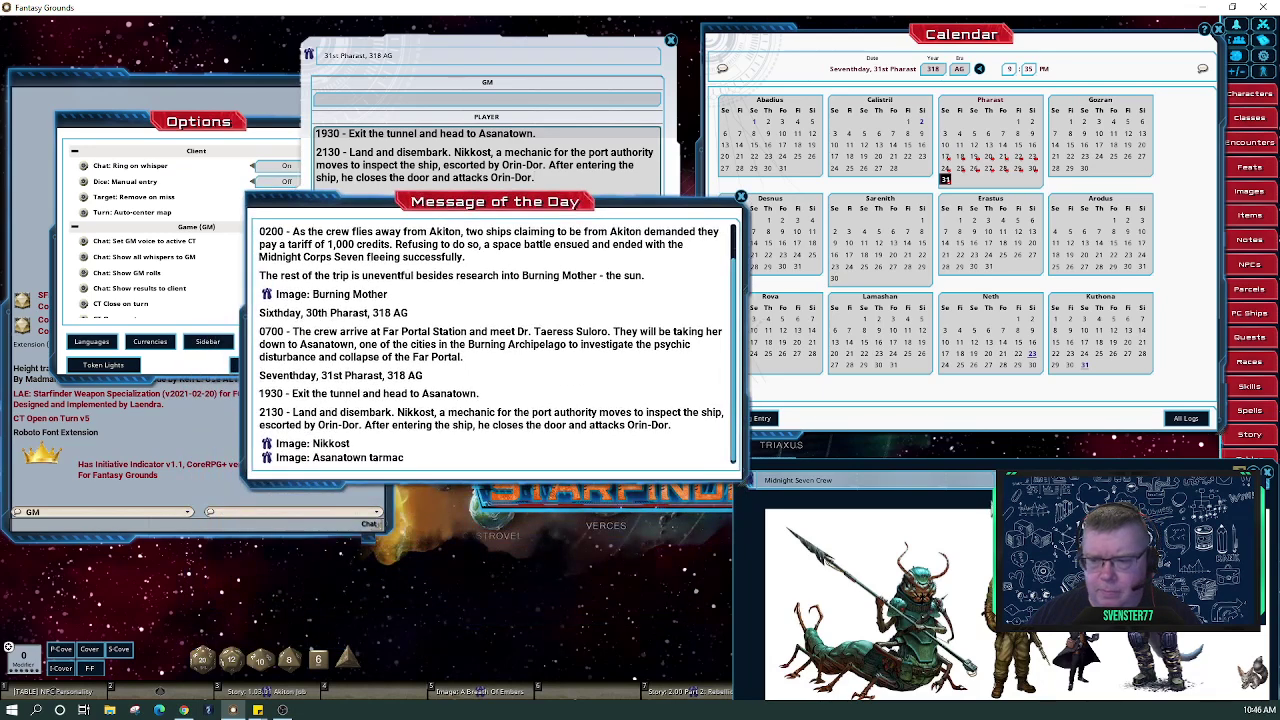
left_click_drag(975, 480, 940, 304)
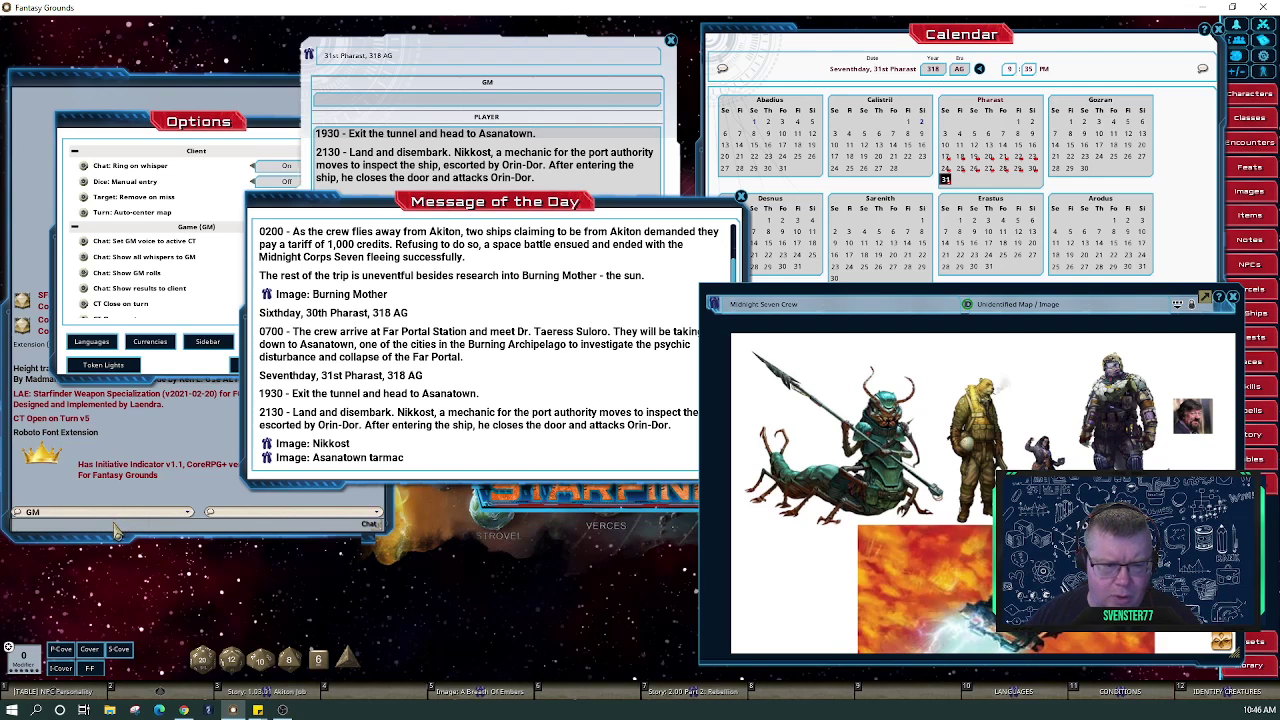
type("/sc")
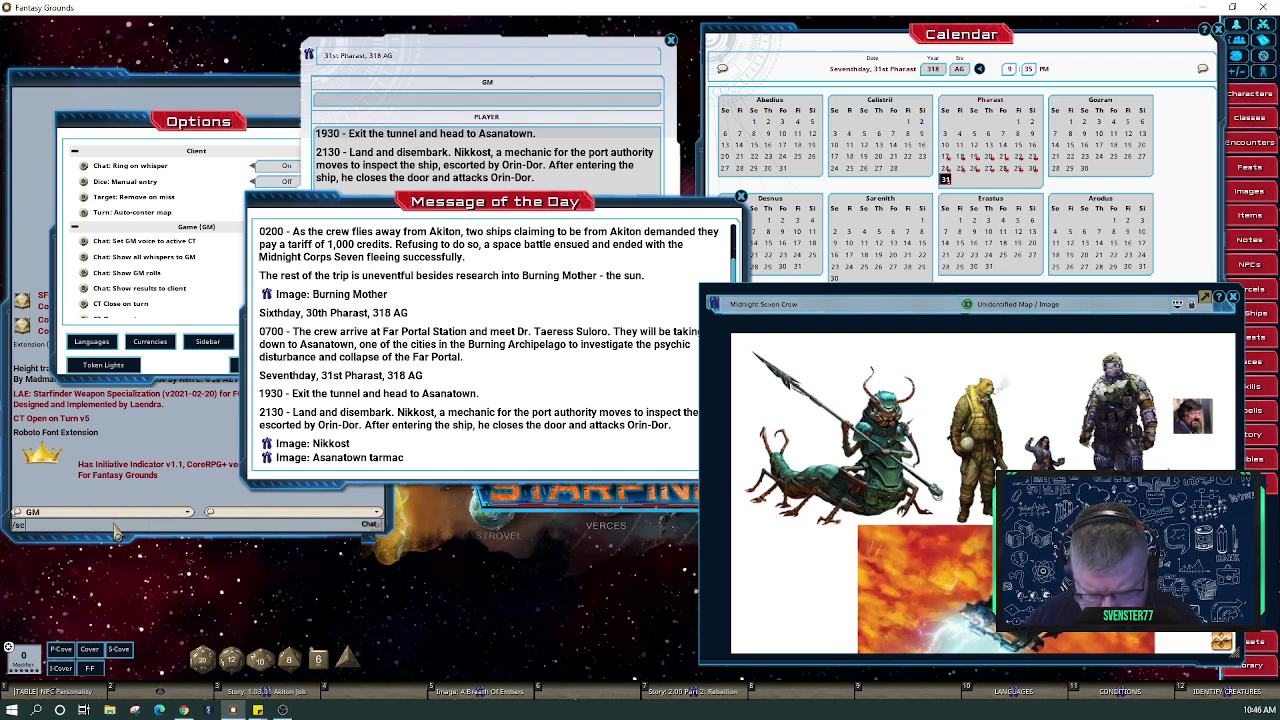
type("aleui")
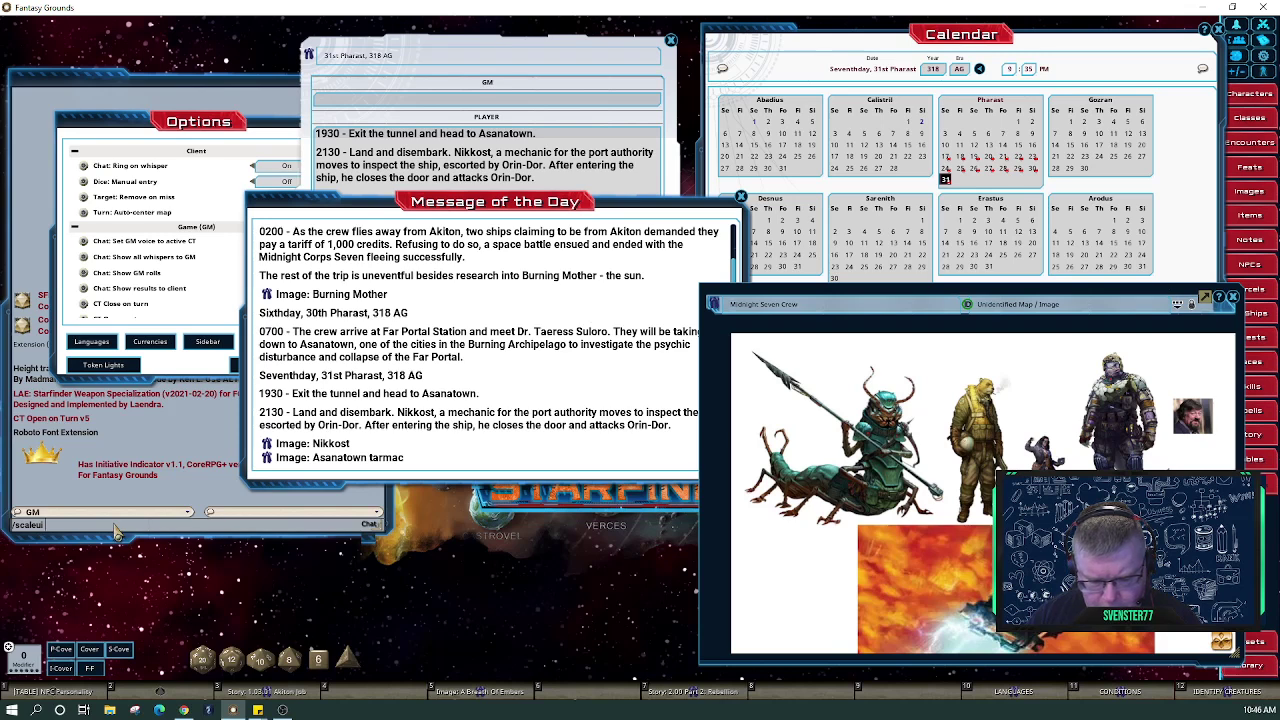
type(" 98")
key("Return")
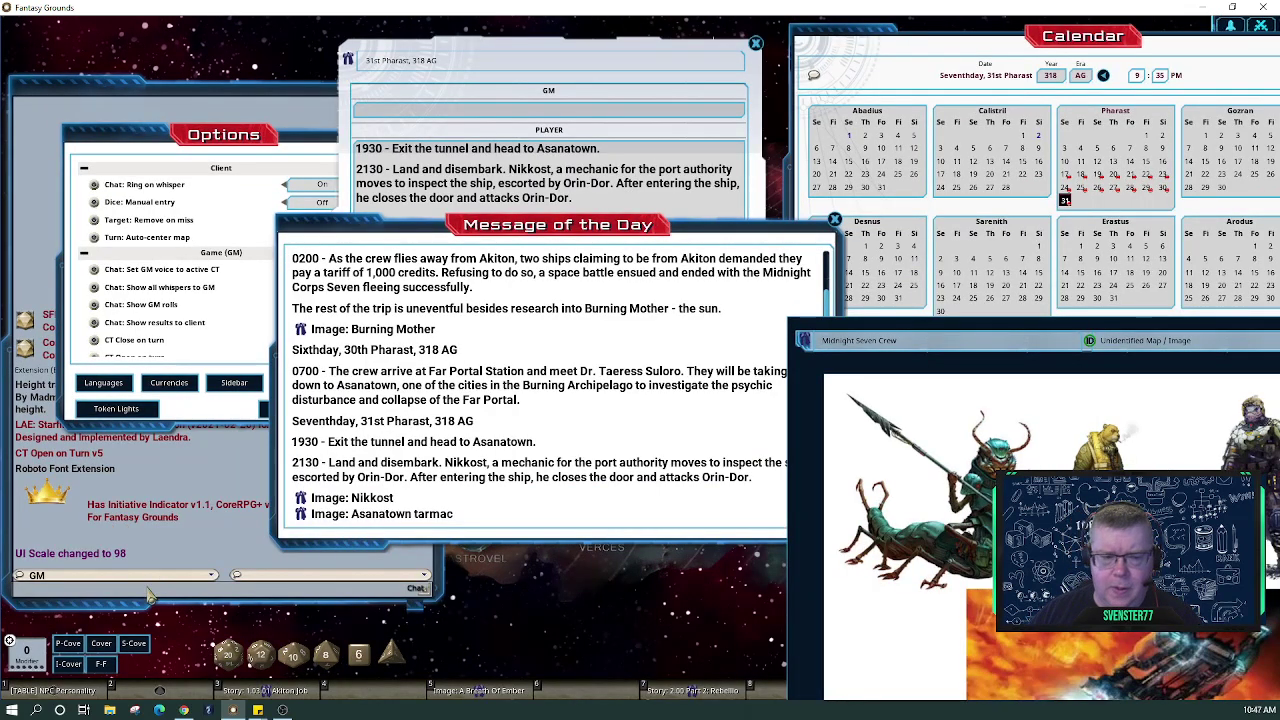
Set the interface scale to 100 with /scaleui, and move the Message of the Day and crew image windows clear of the log and calendar
key("Up")
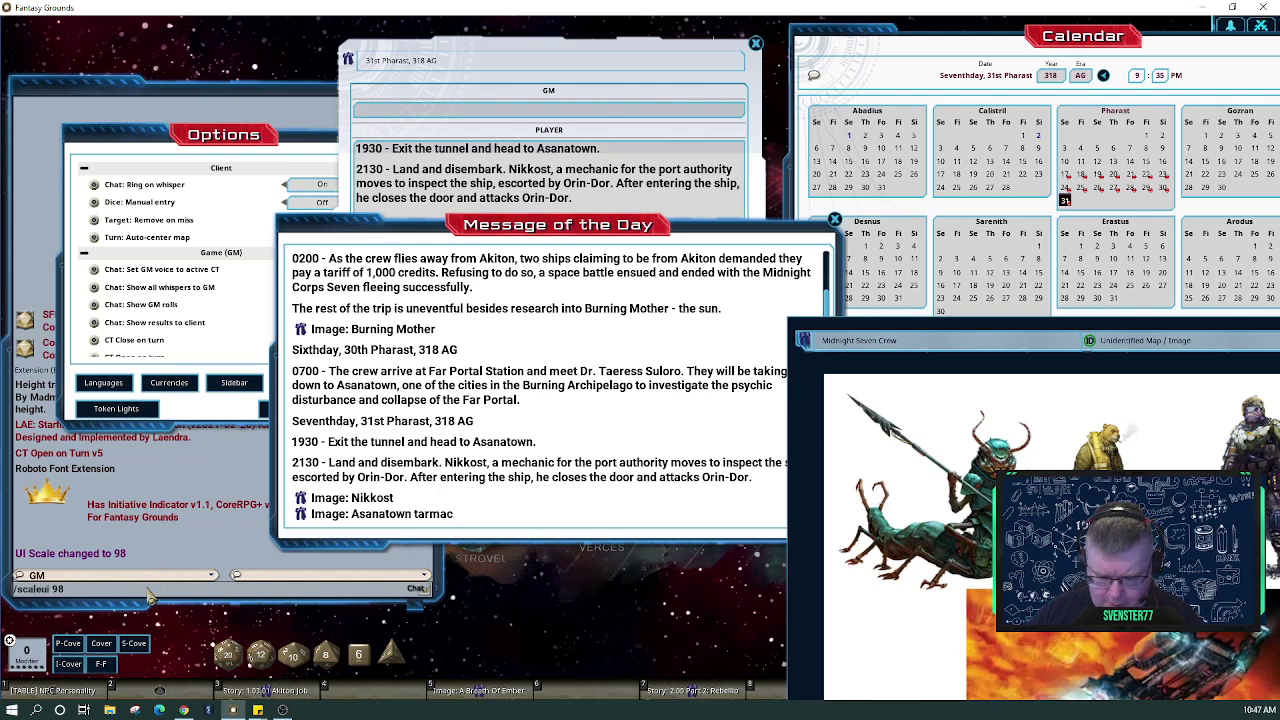
key("BackSpace")
key("BackSpace")
type("100")
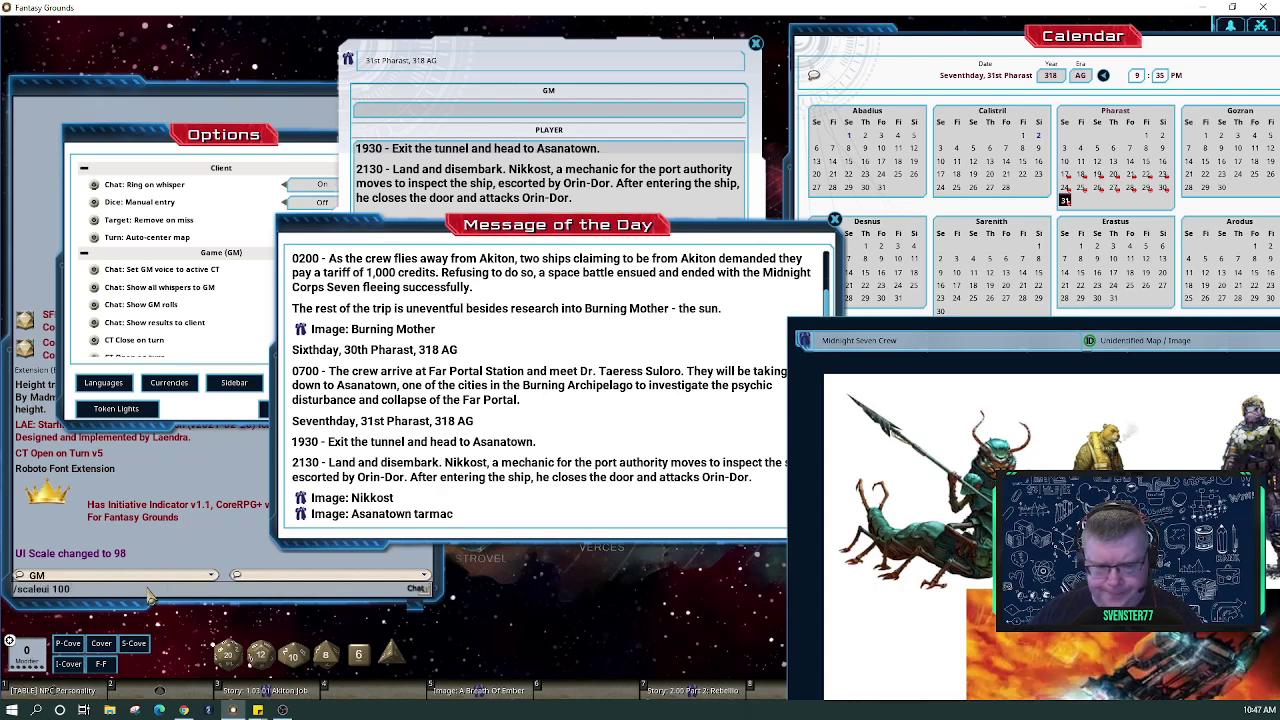
key("Return")
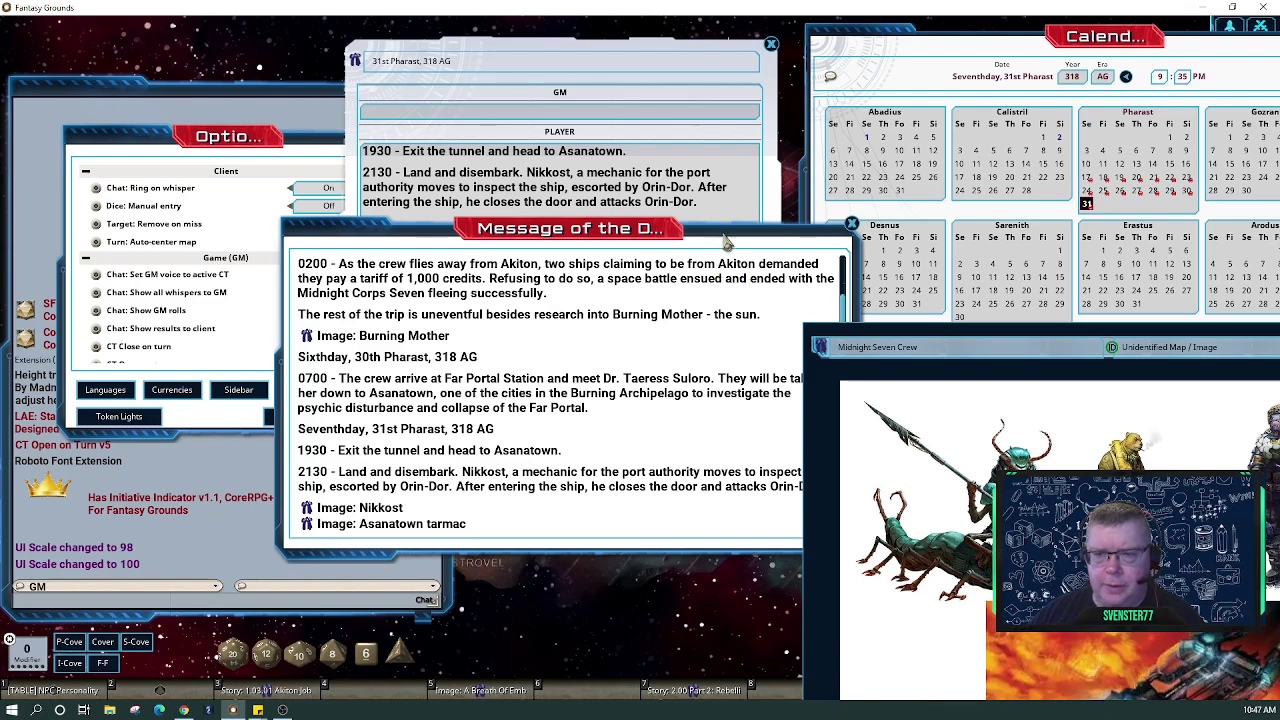
left_click_drag(727, 240, 534, 388)
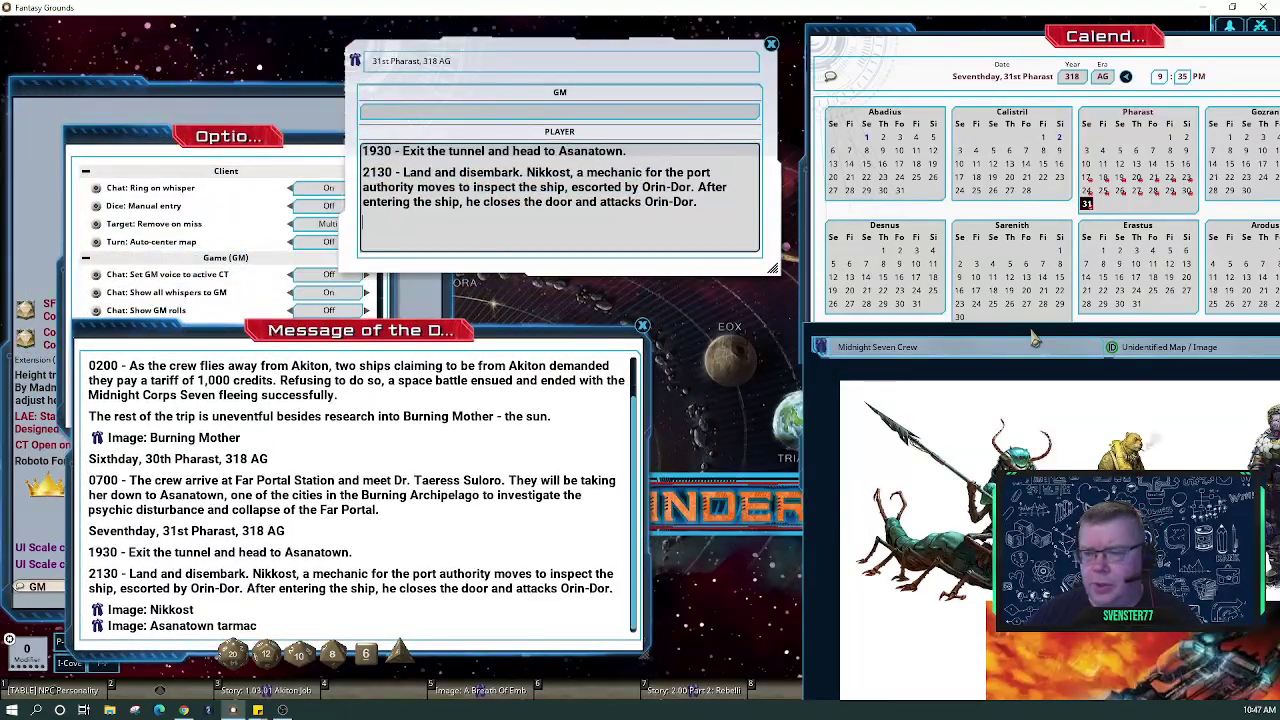
left_click_drag(1035, 340, 908, 424)
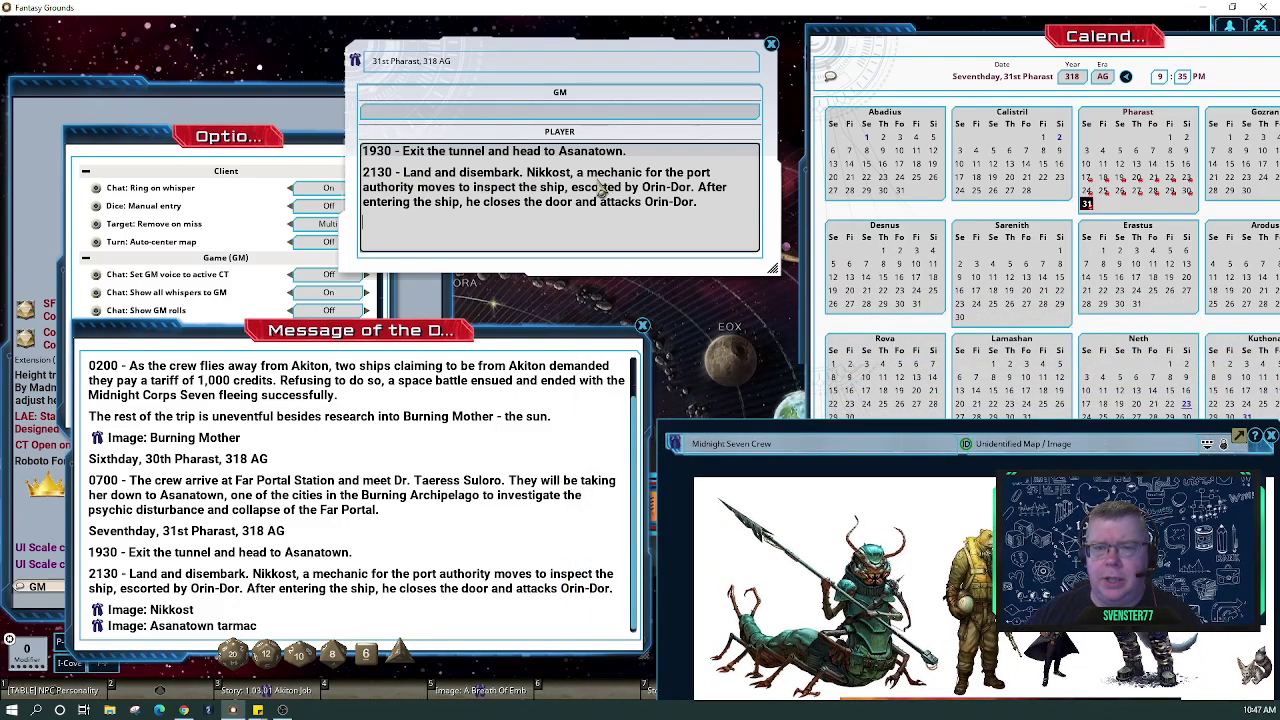
Reword the 1930 player log line to read "The ship exits the tunnel and head to Asanatown."
left_click(401, 176)
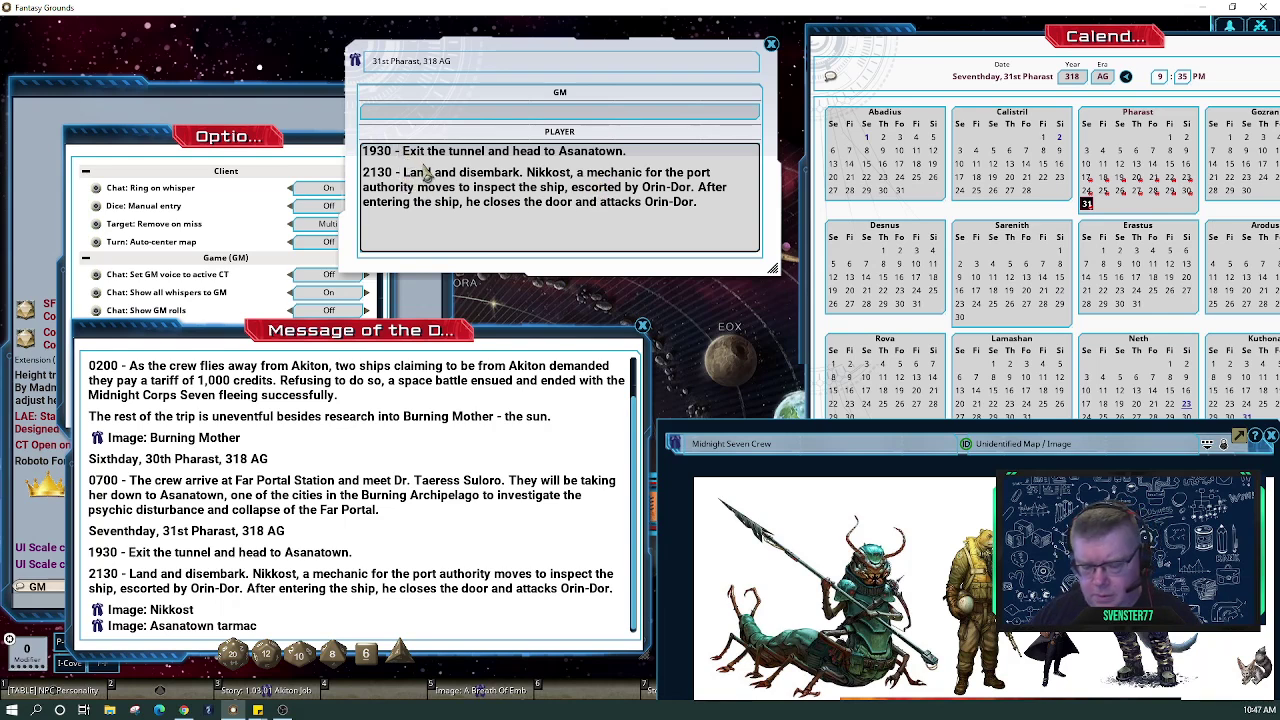
key("Up")
type("The ship")
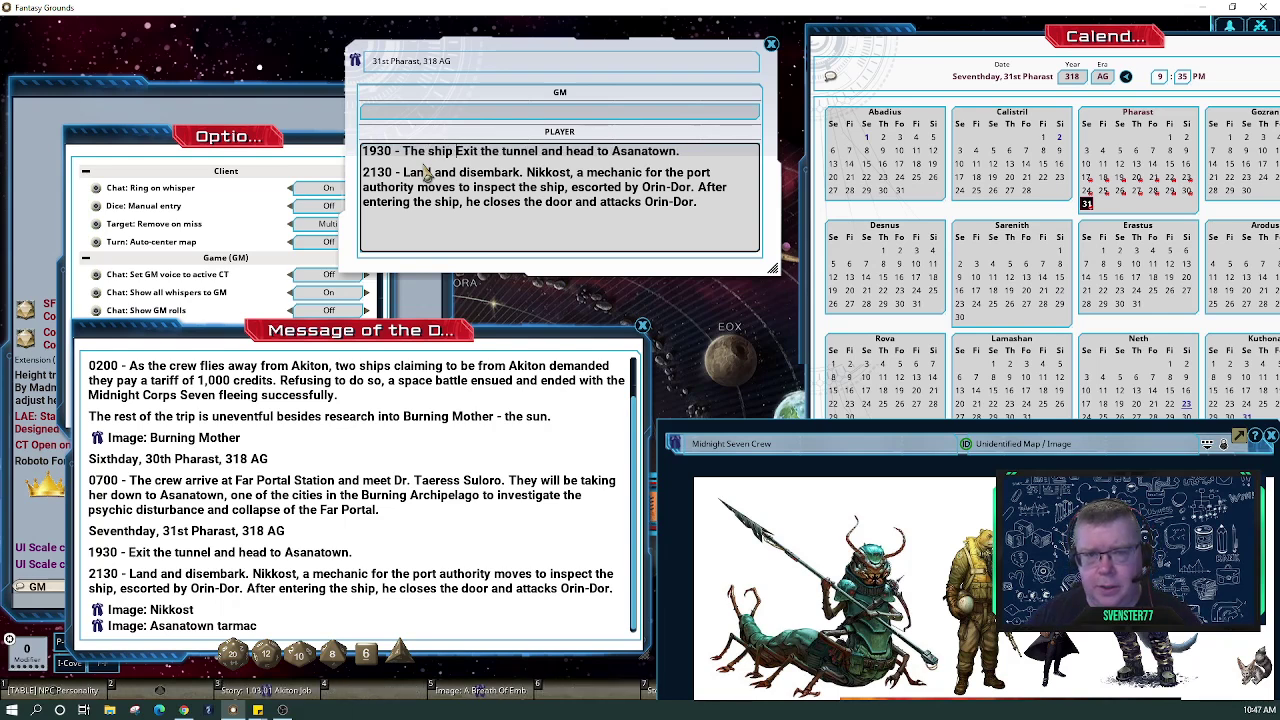
key("Delete")
type("e")
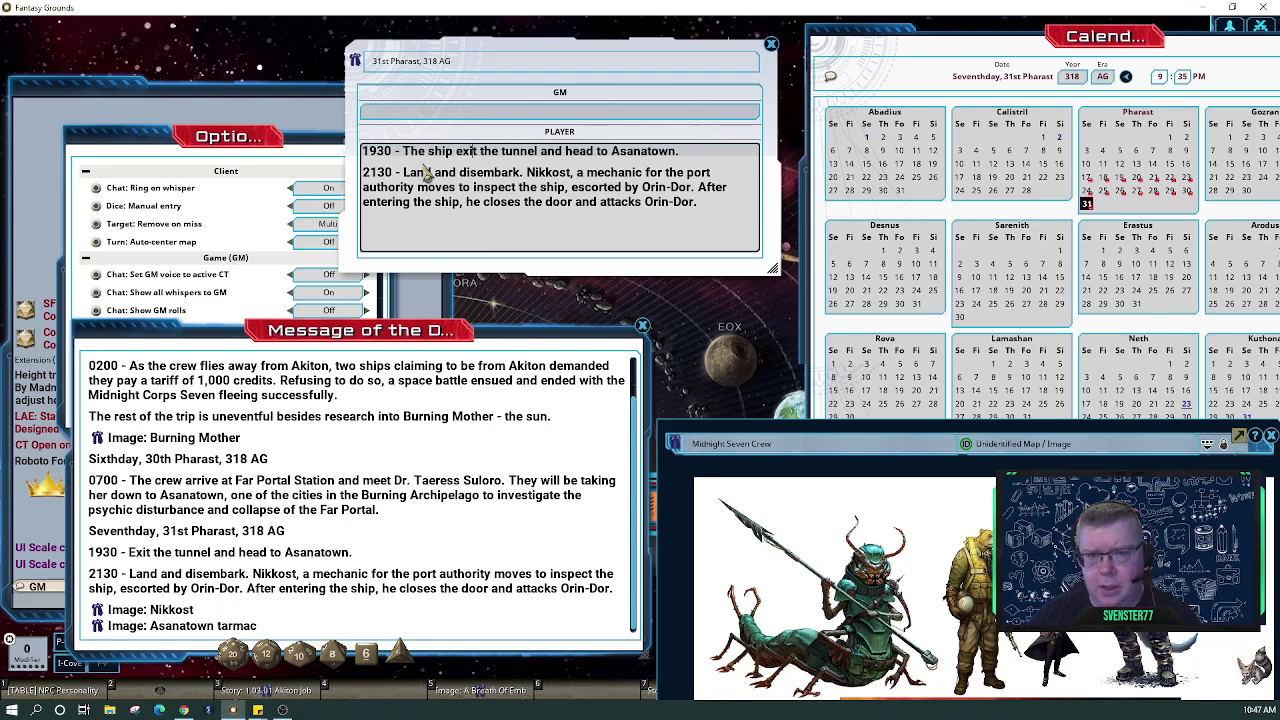
key("Right")
key("Right")
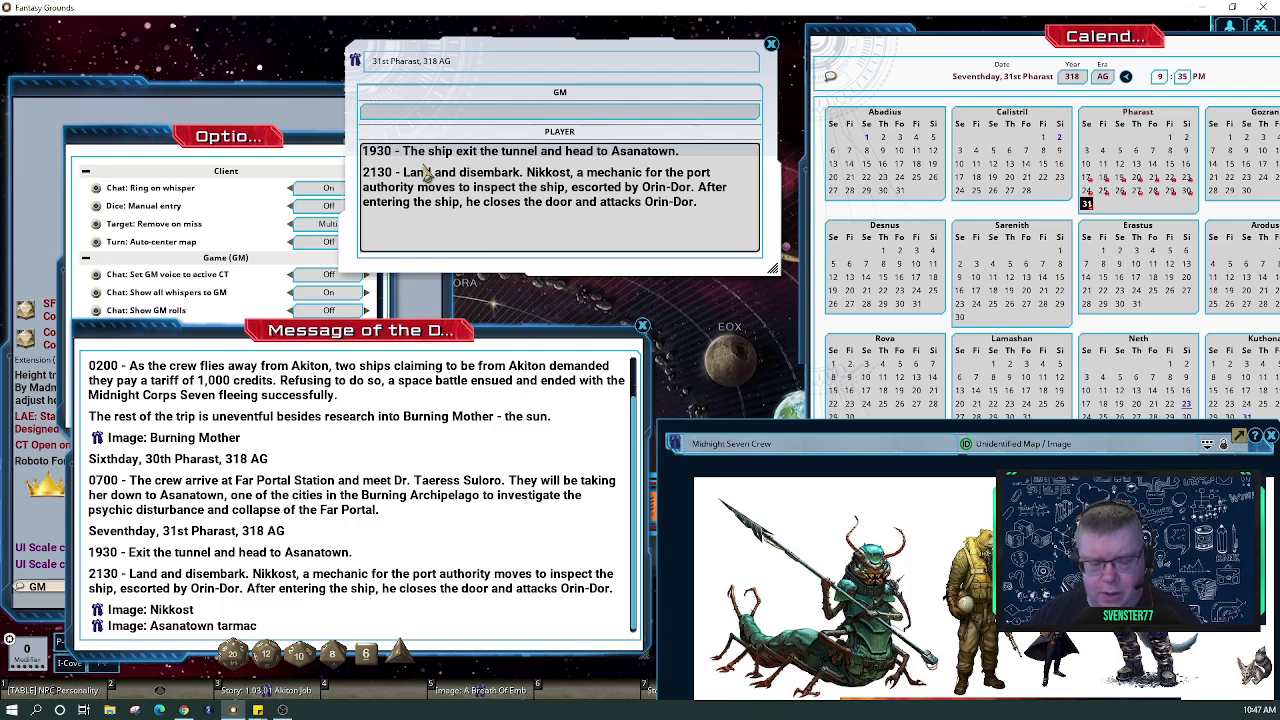
type("s")
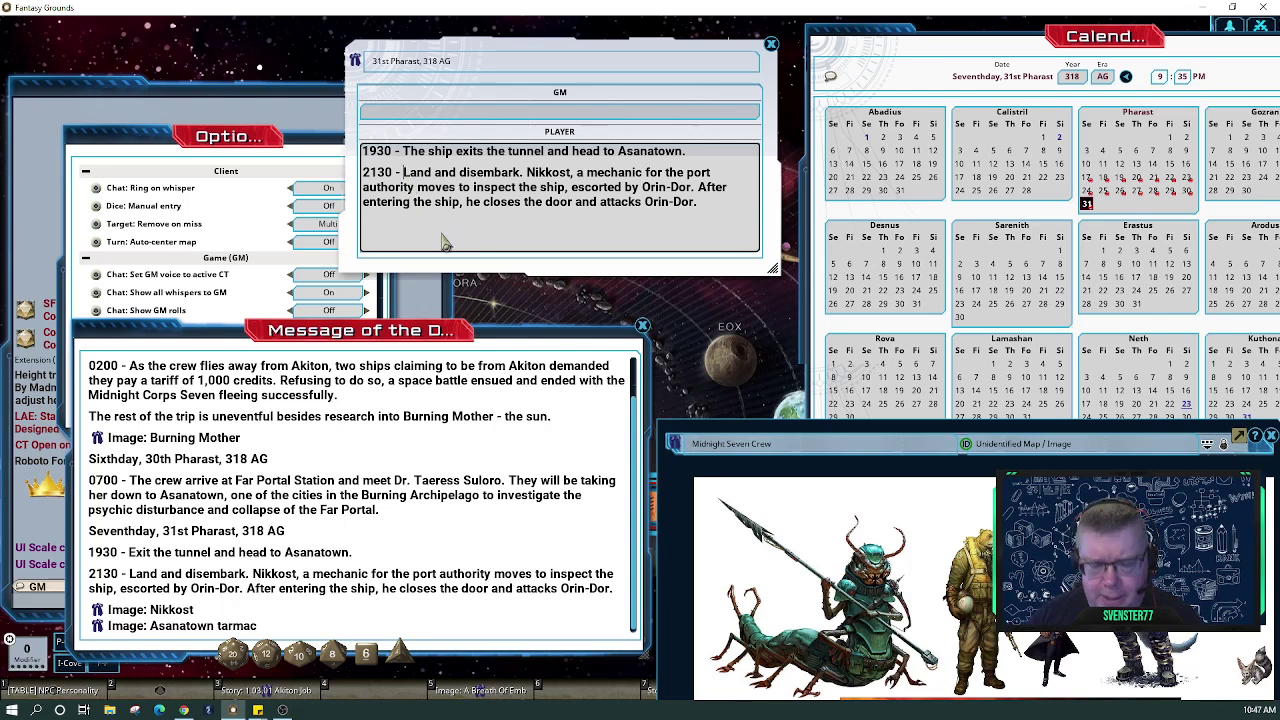
Reword the opening of the 2130 player log line to read "They land the Midnight Corps Seven and disembark."
type("The")
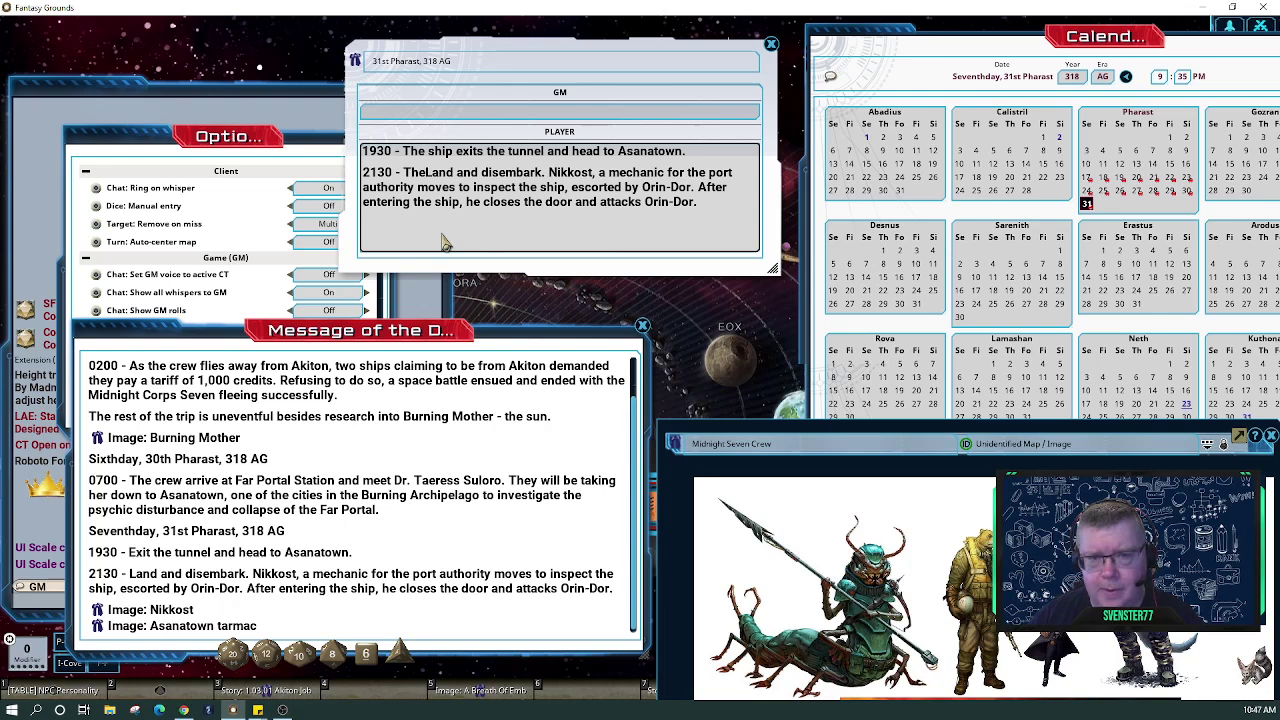
key("BackSpace")
type("y")
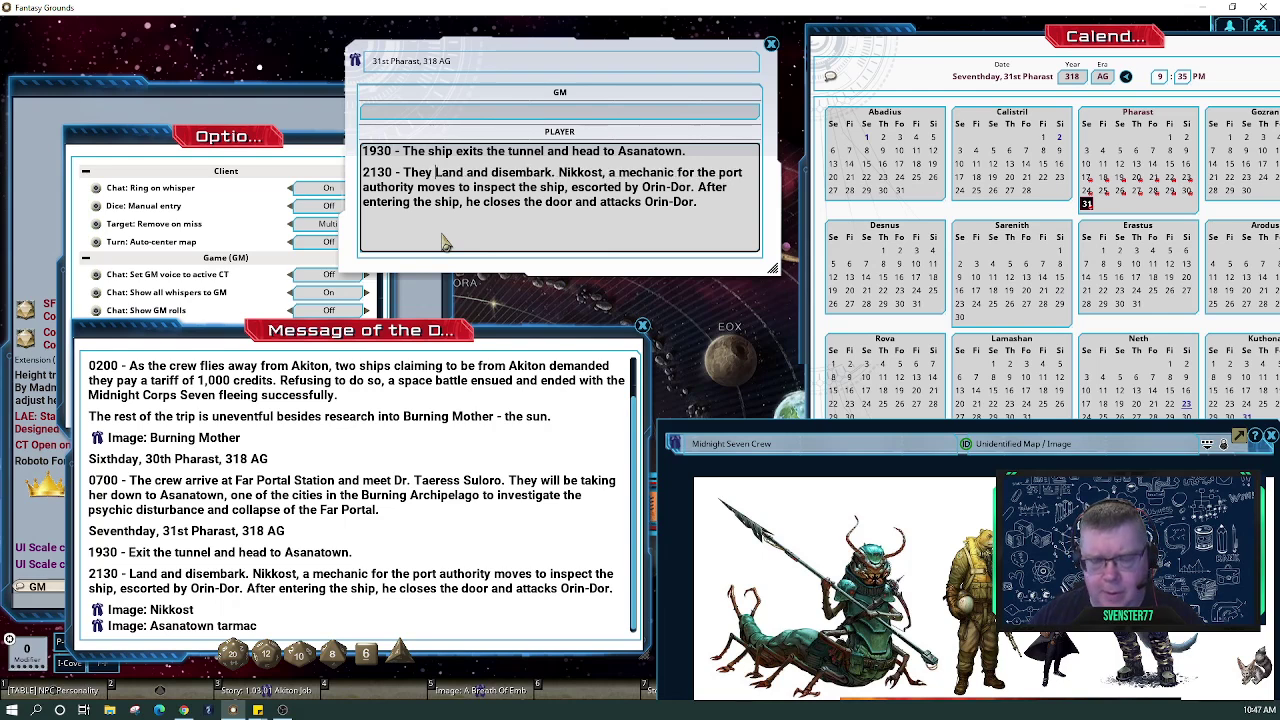
key("Delete")
type("land ")
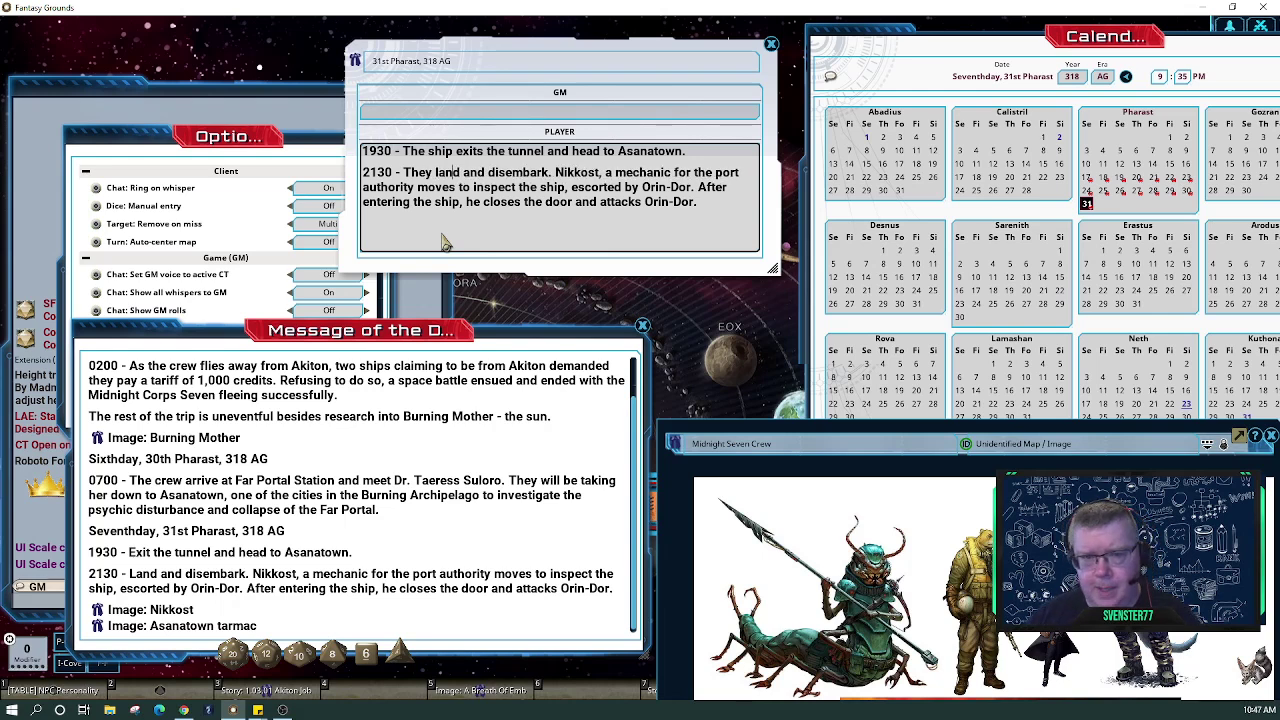
type("the ")
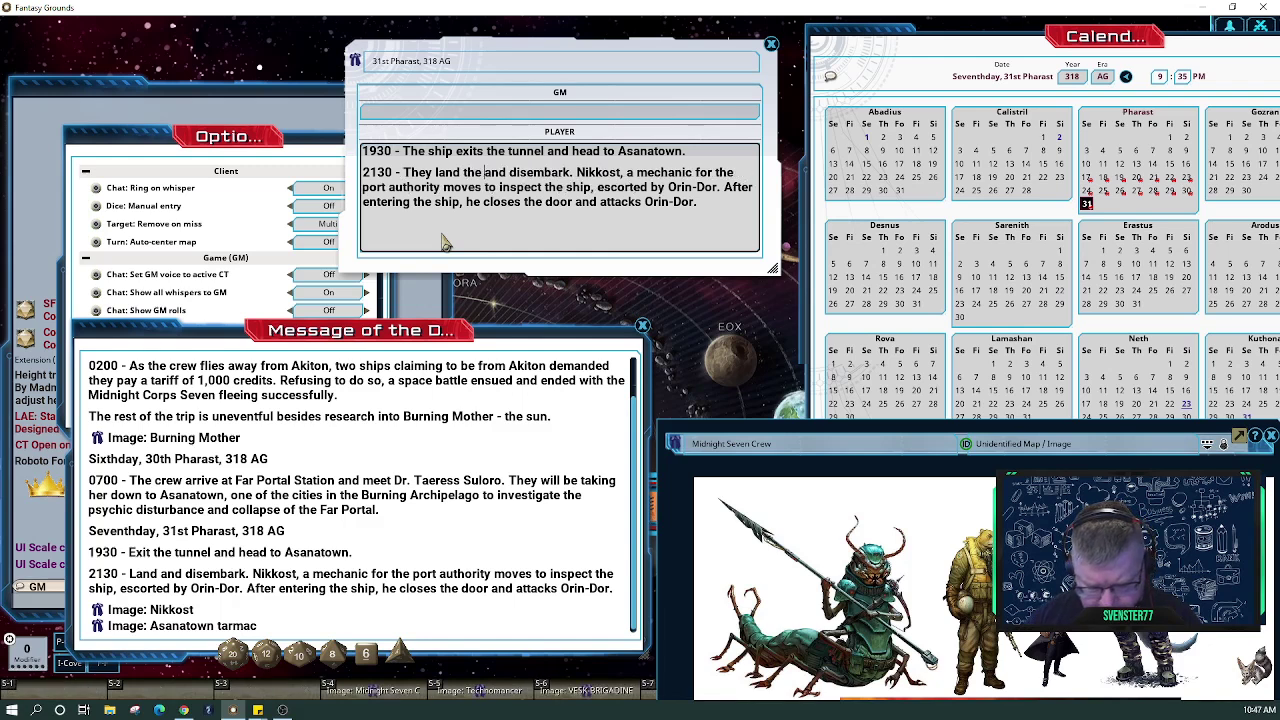
type("M")
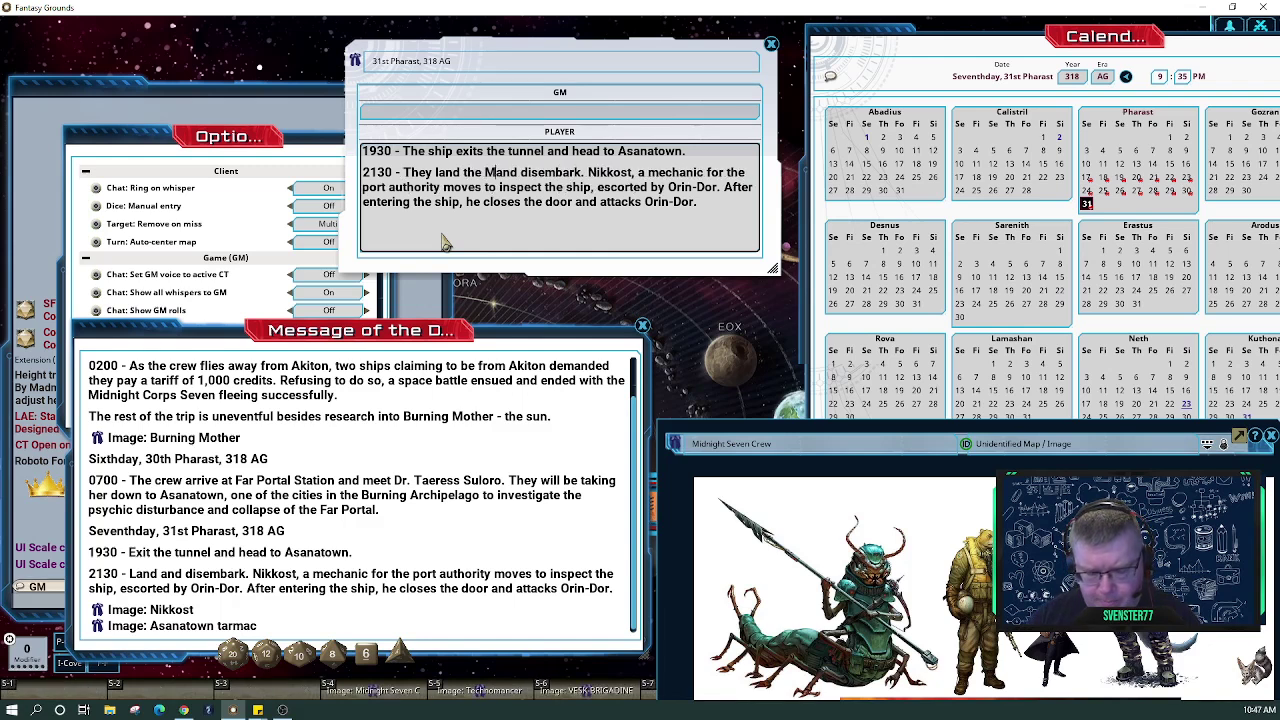
type("idl")
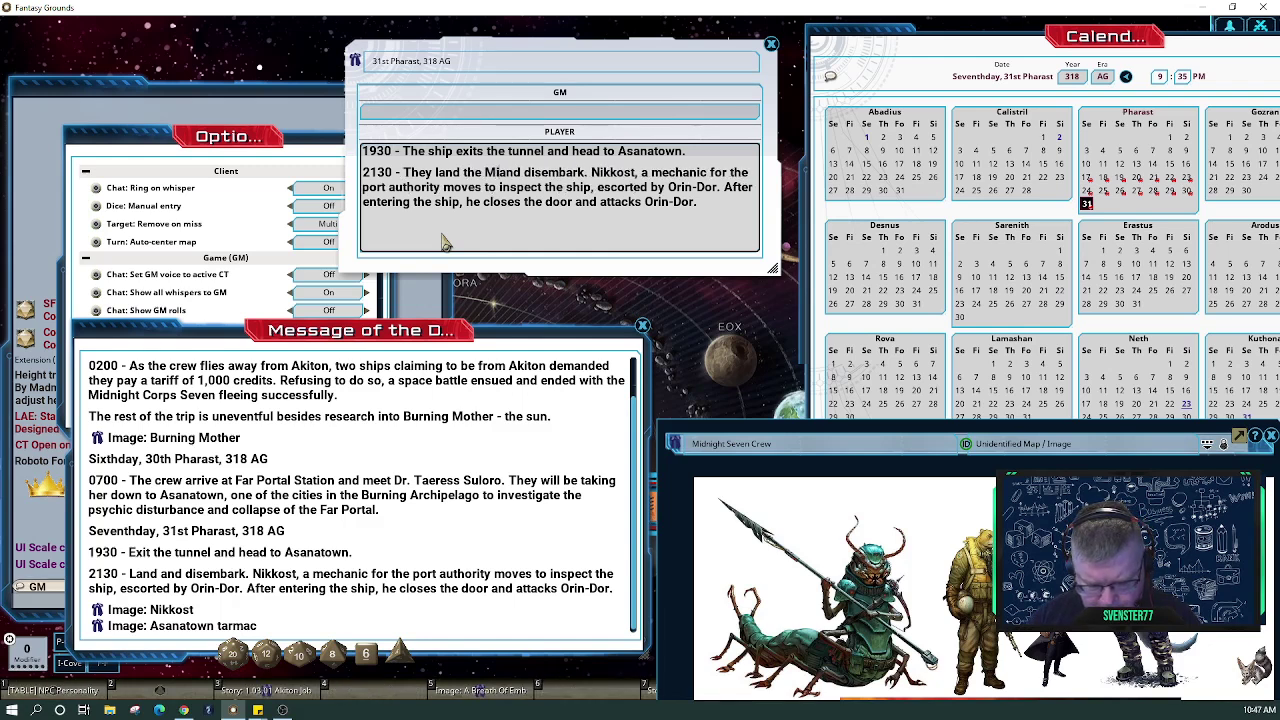
key("BackSpace")
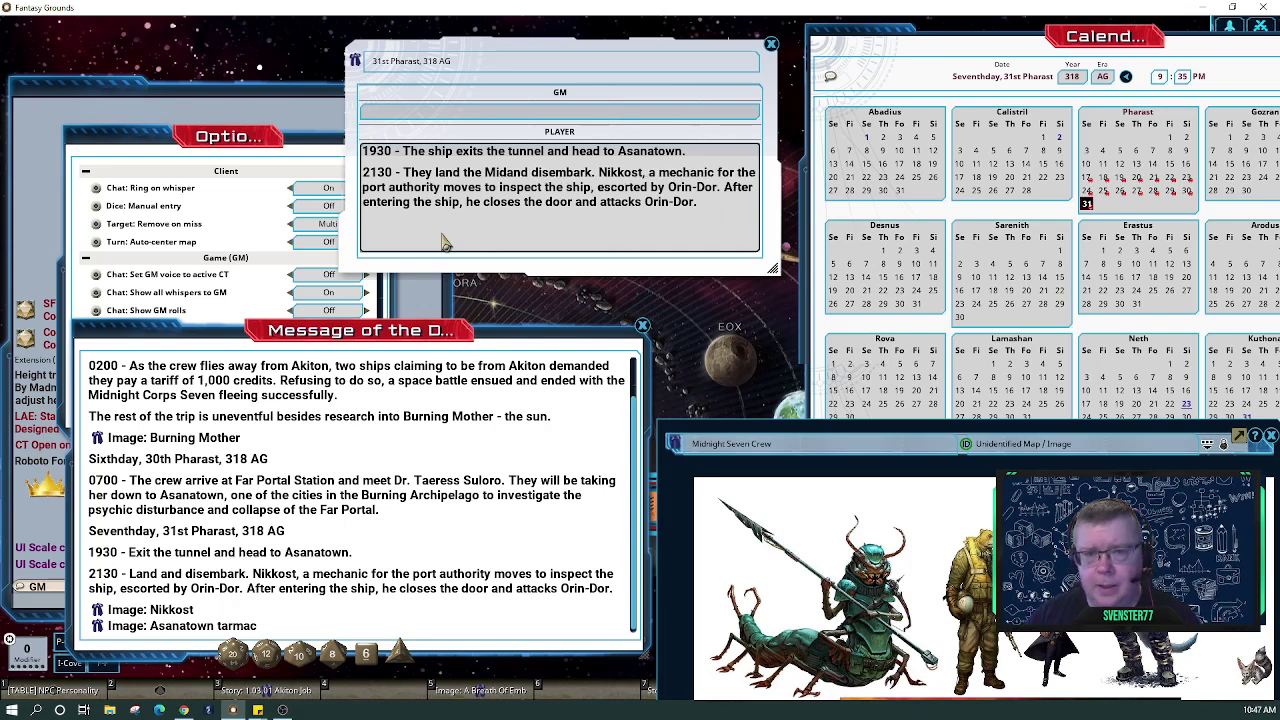
type("night C")
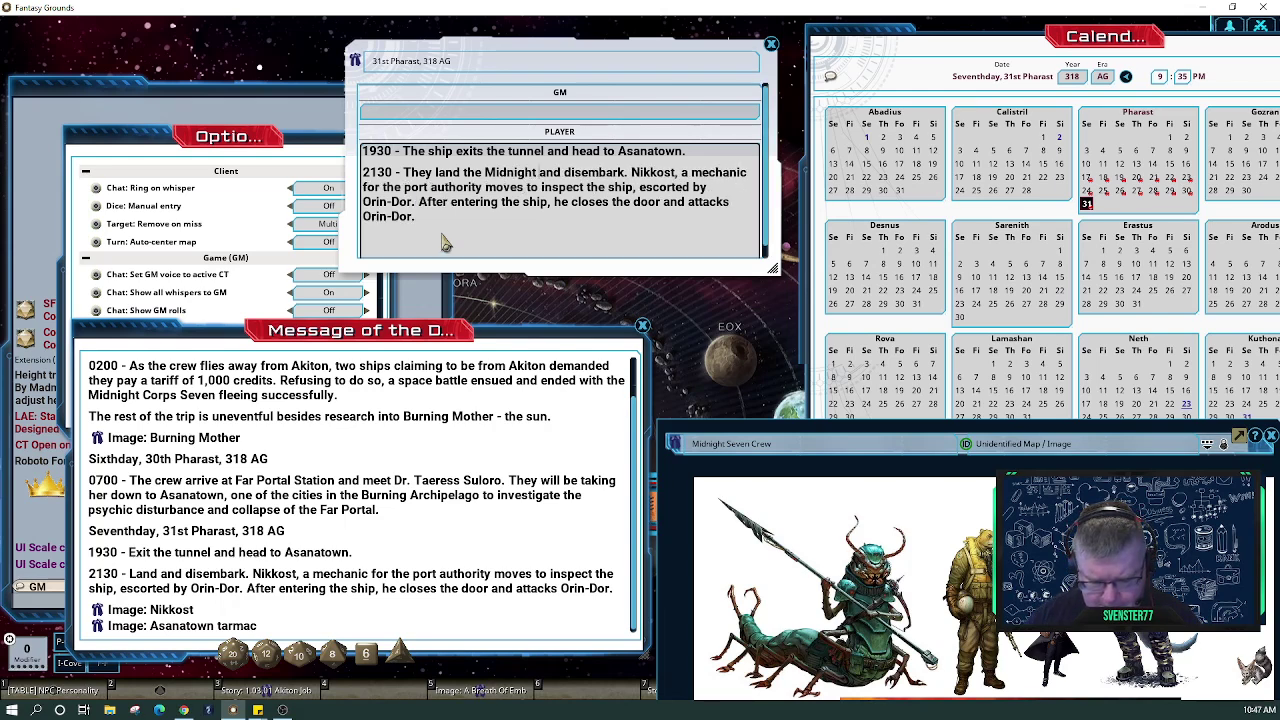
type("orps Sev")
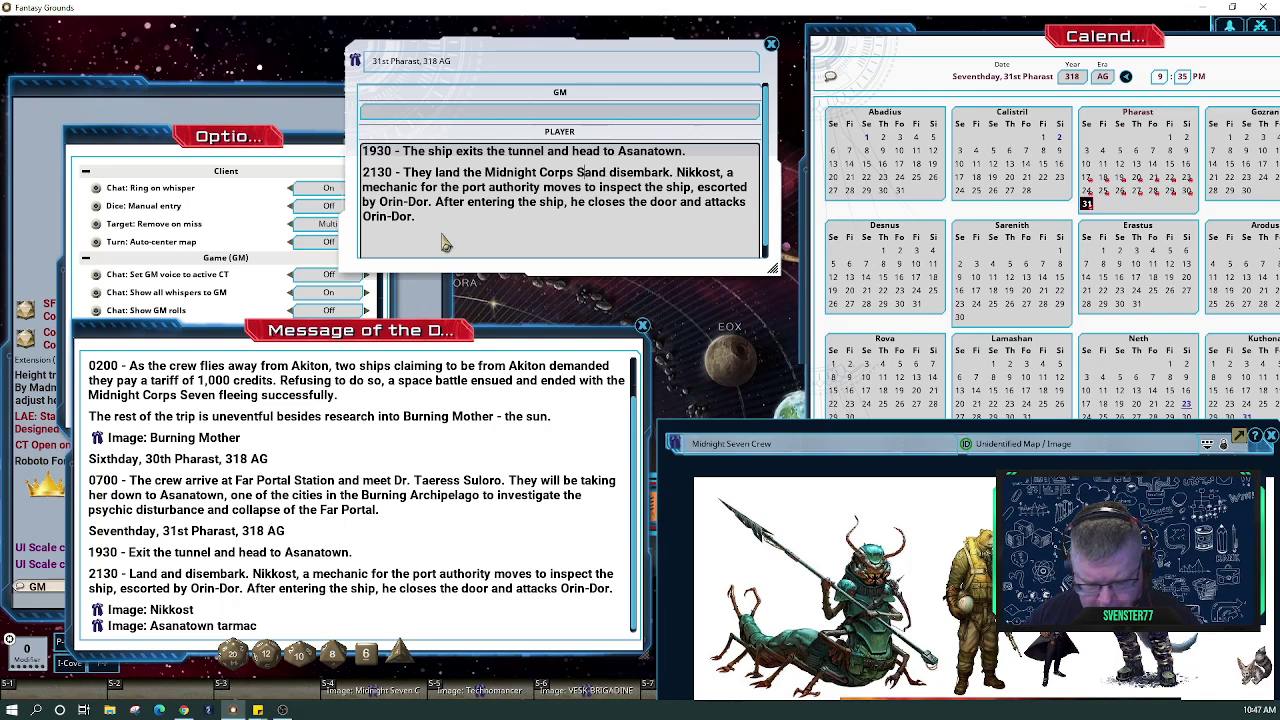
type("en")
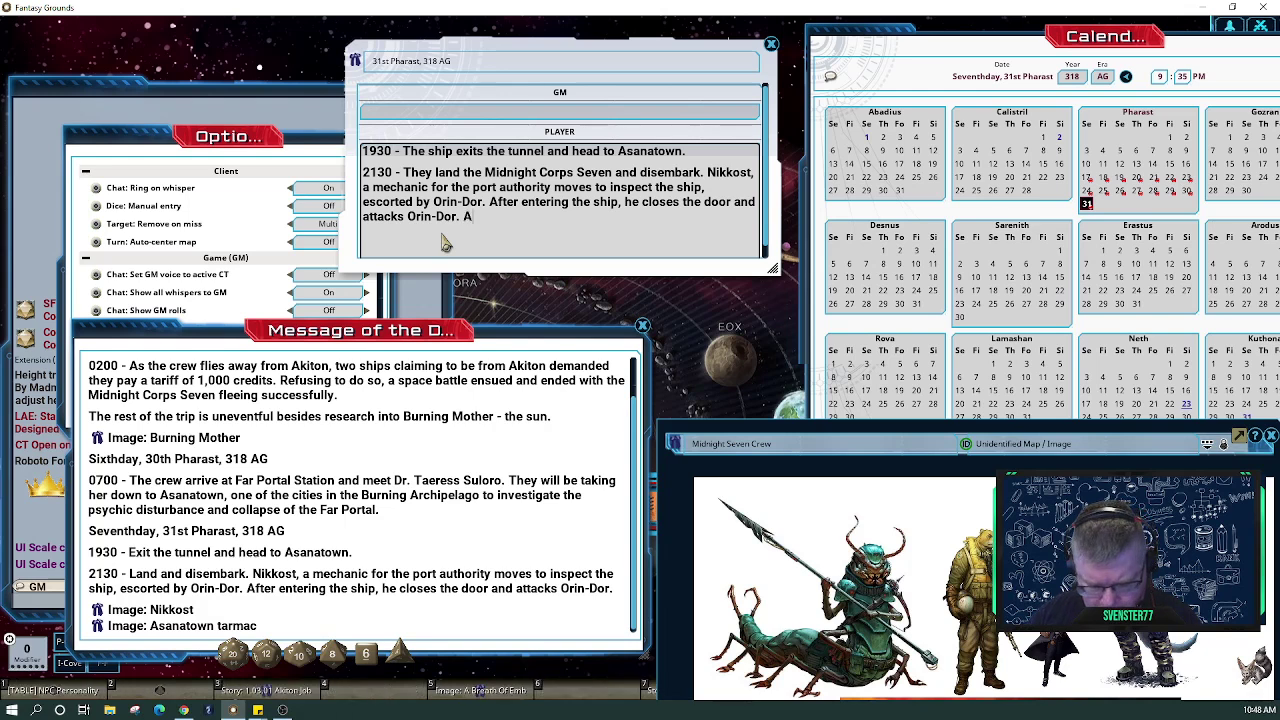
Add "After defeating Nikkost, the party finds out he is not with the Port Authority" at the end of the 2130 player log entry
type("After")
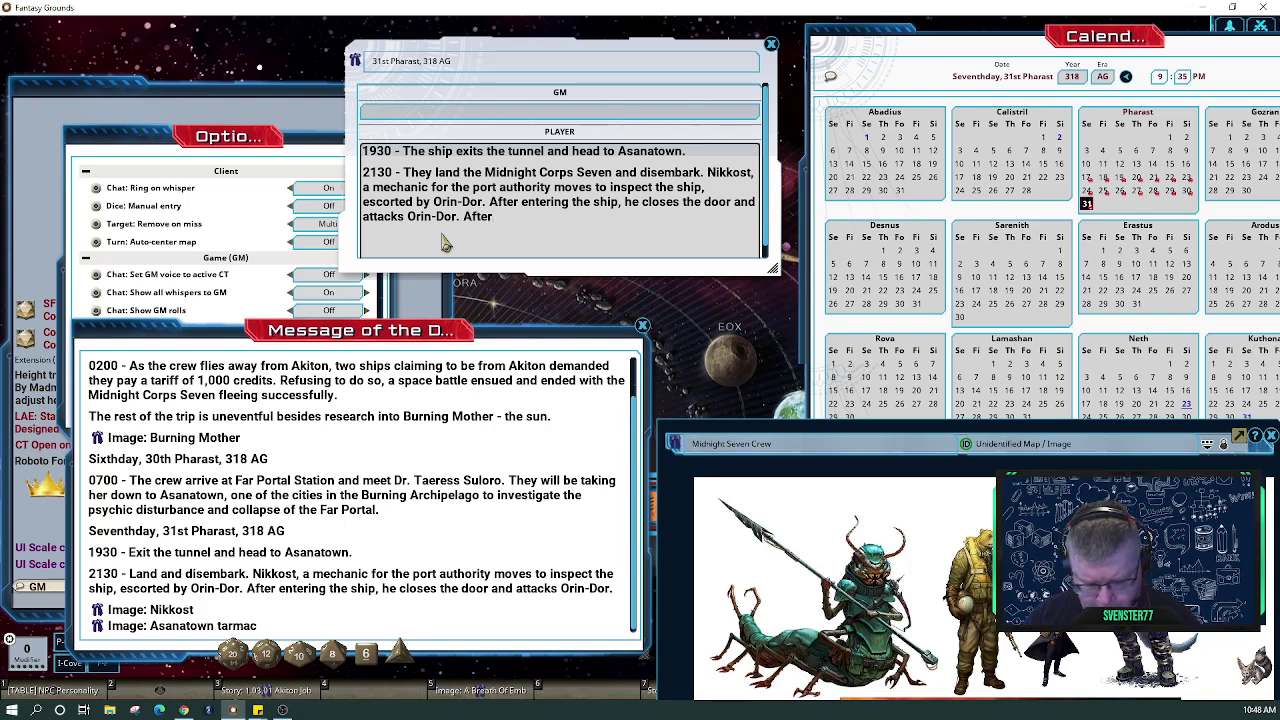
type(" defeating")
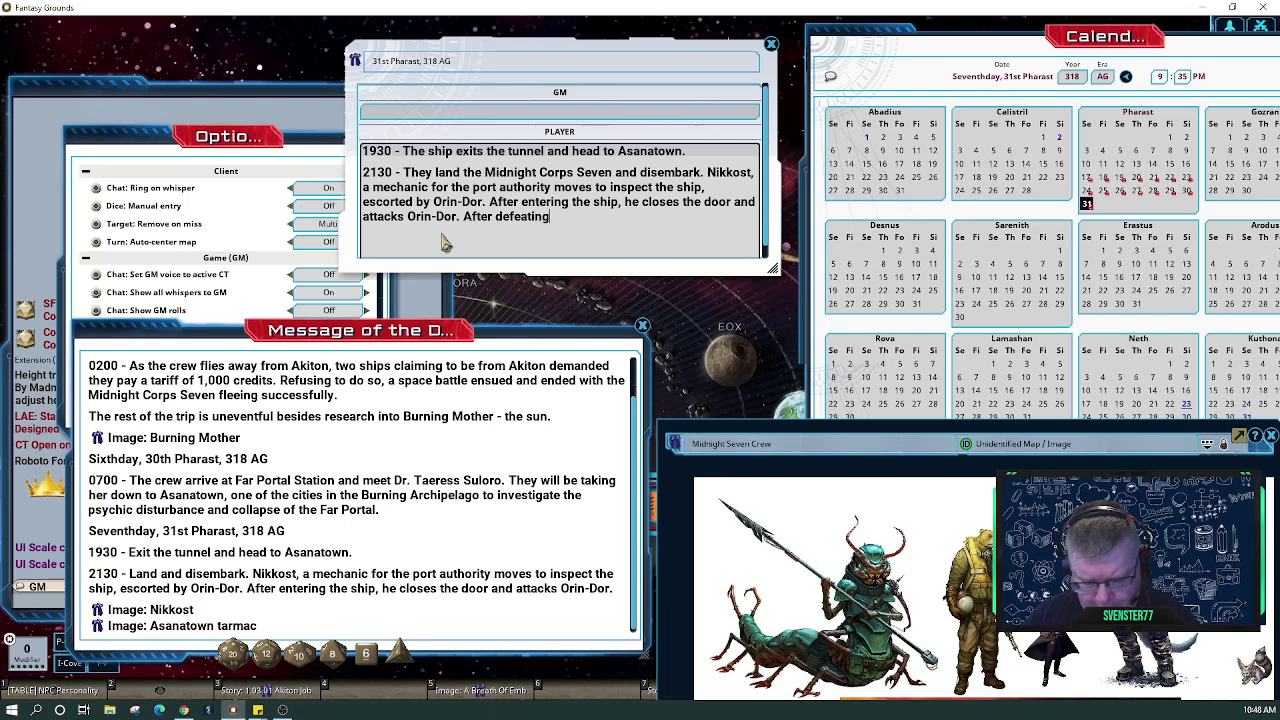
type(" Nikkos")
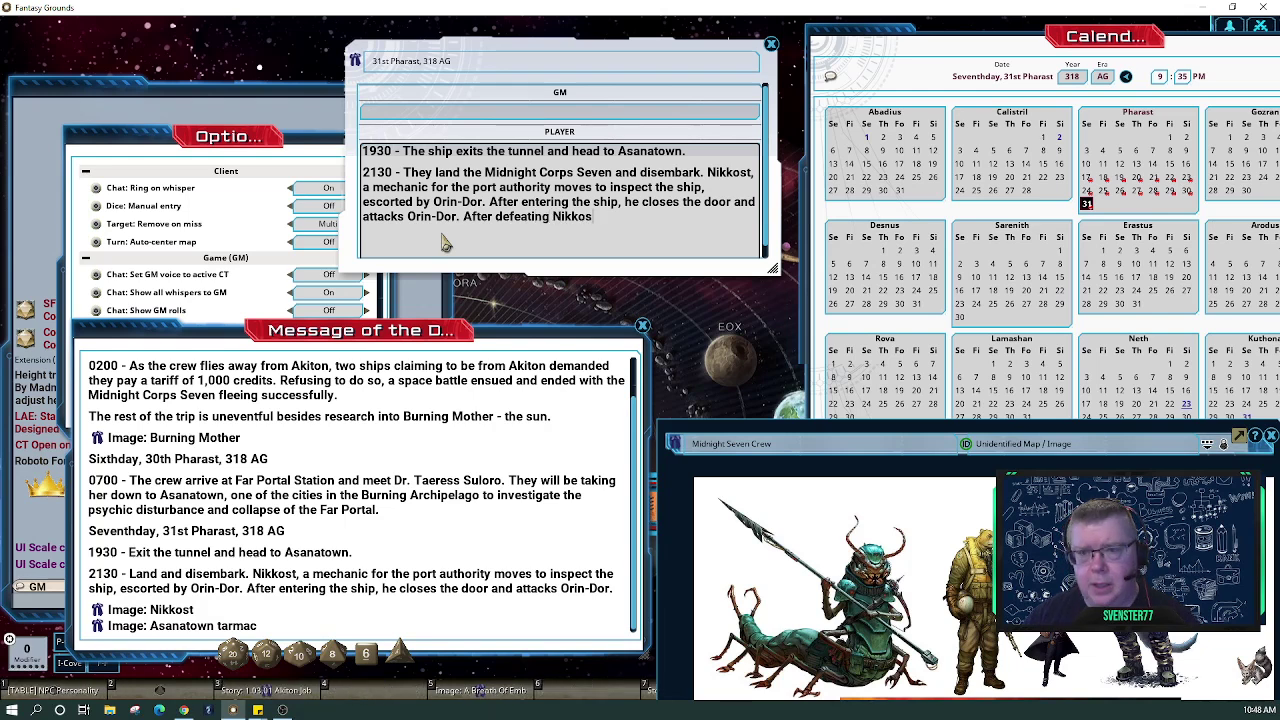
type("t, the")
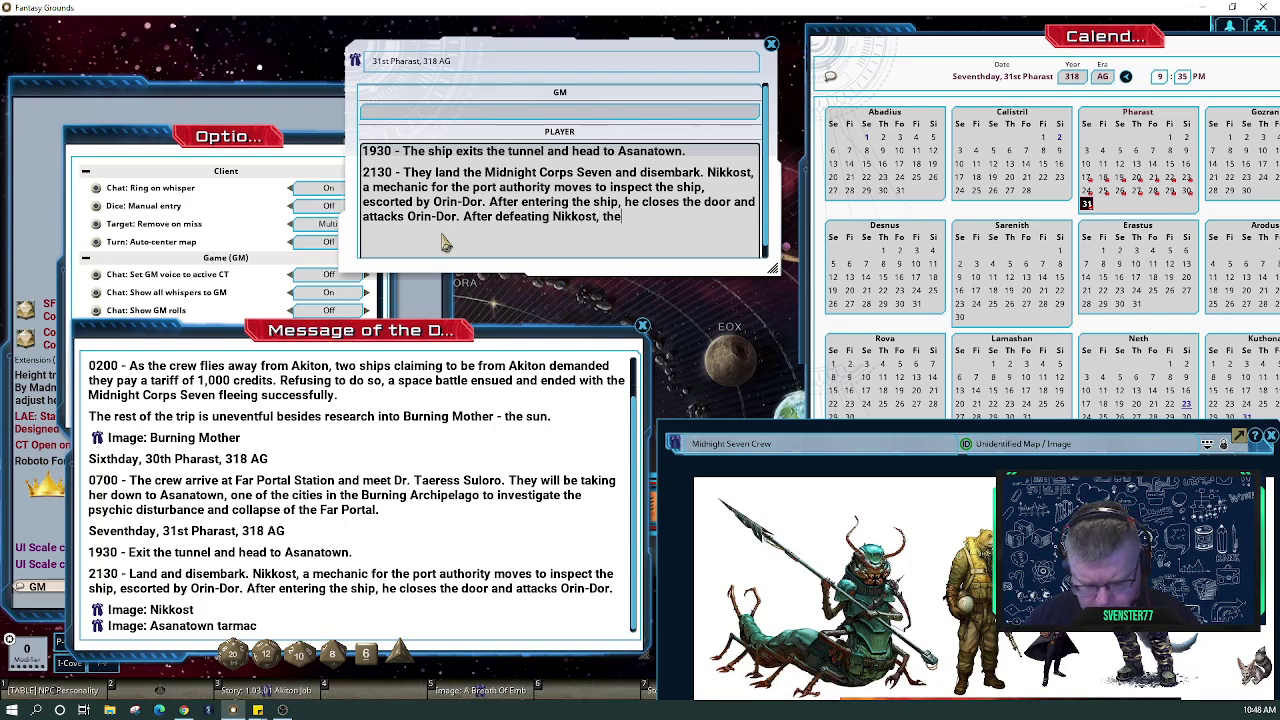
type(" party ")
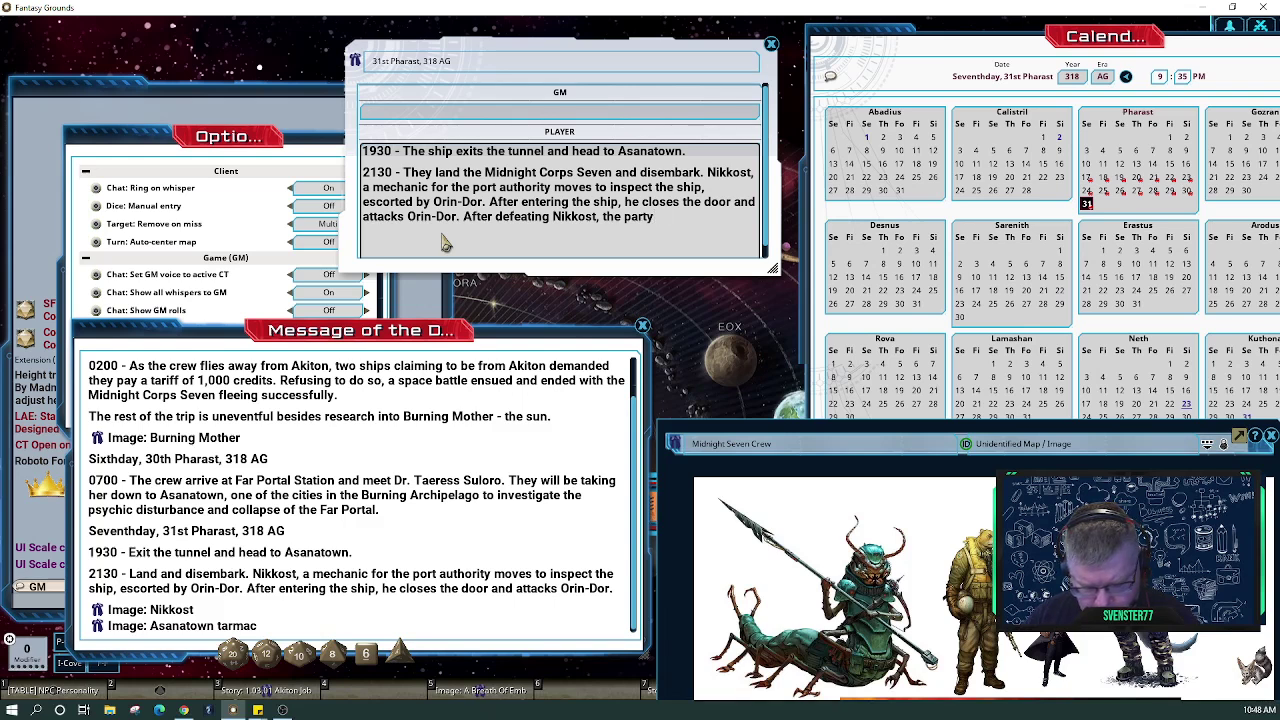
type("fi")
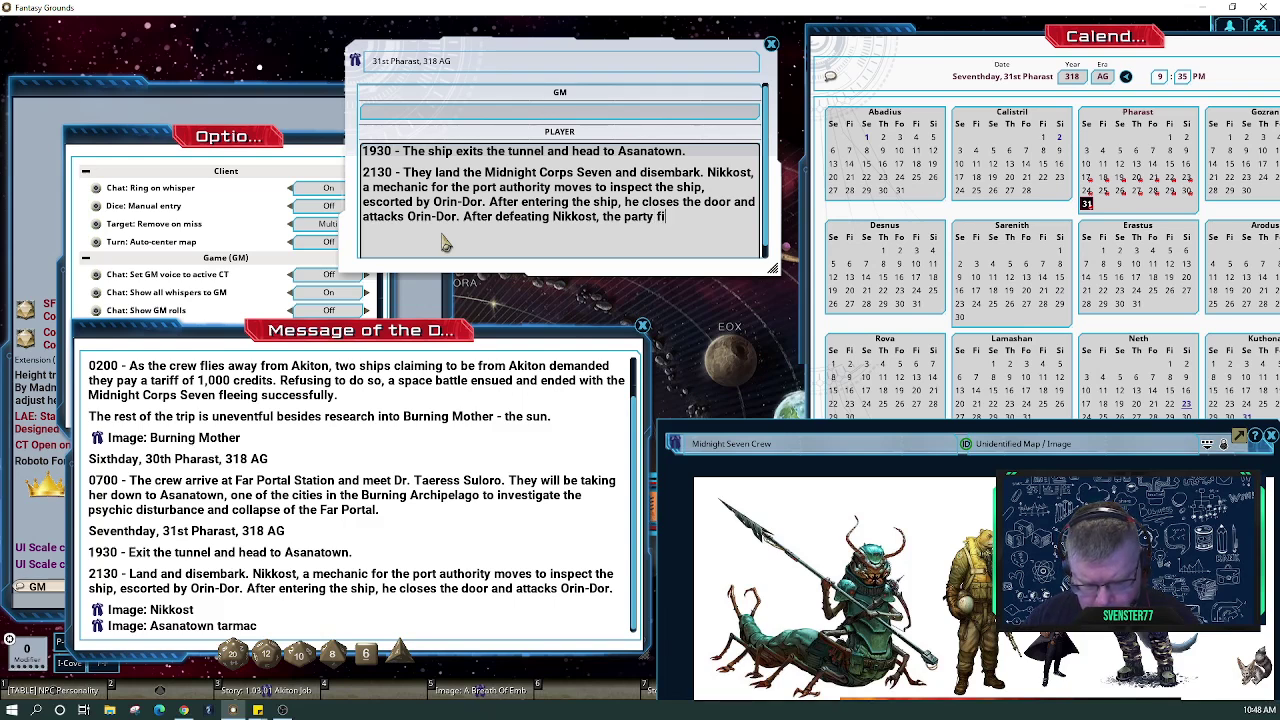
type("nds out he is not")
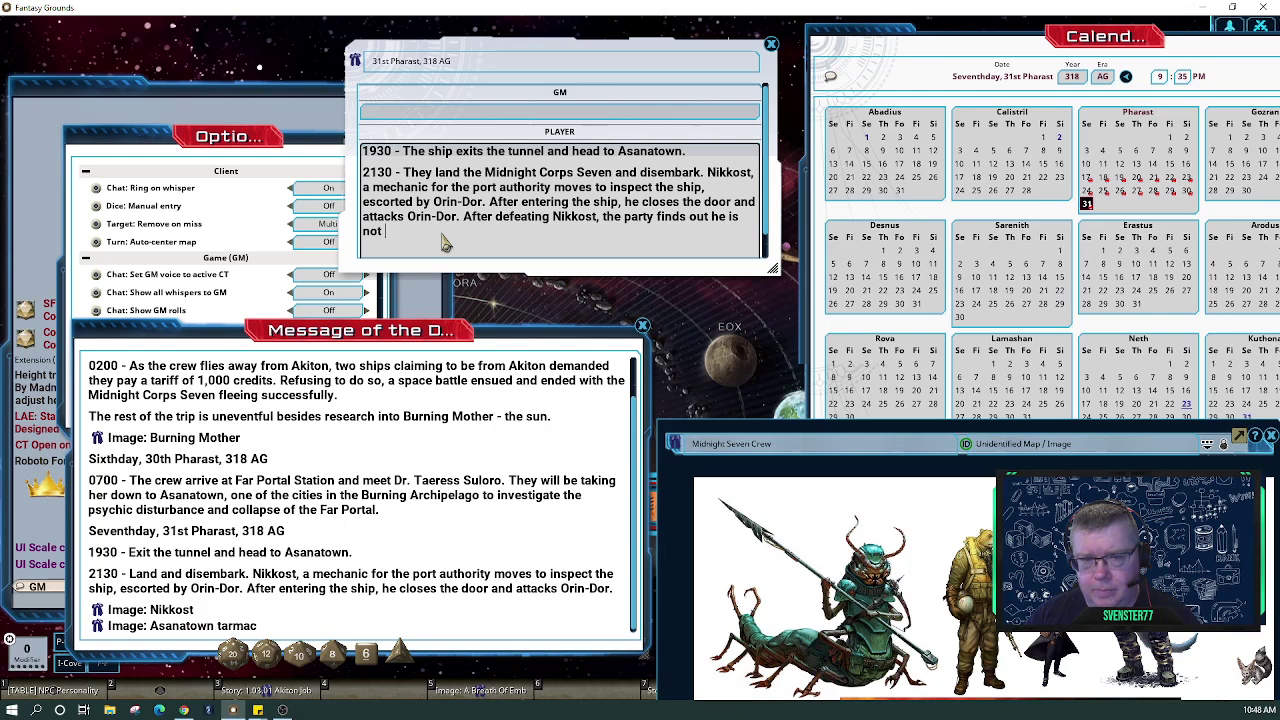
type("w")
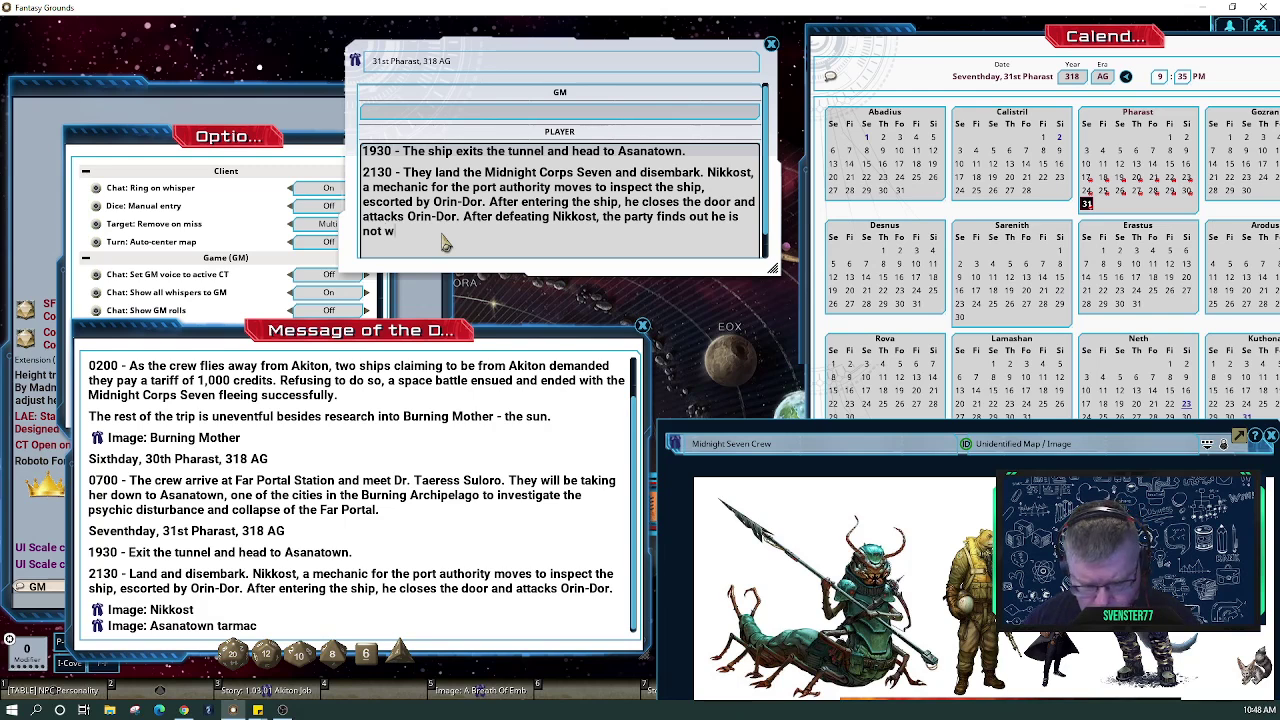
type("ith the Port Autho")
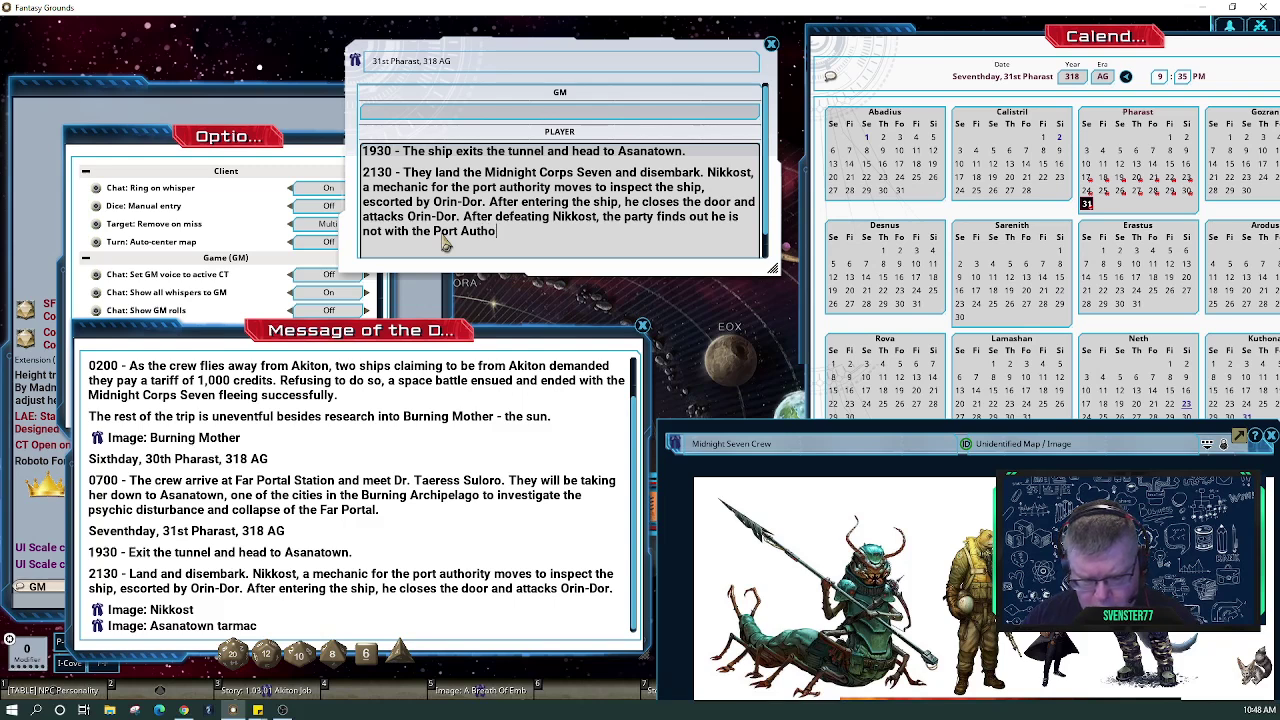
type("rity")
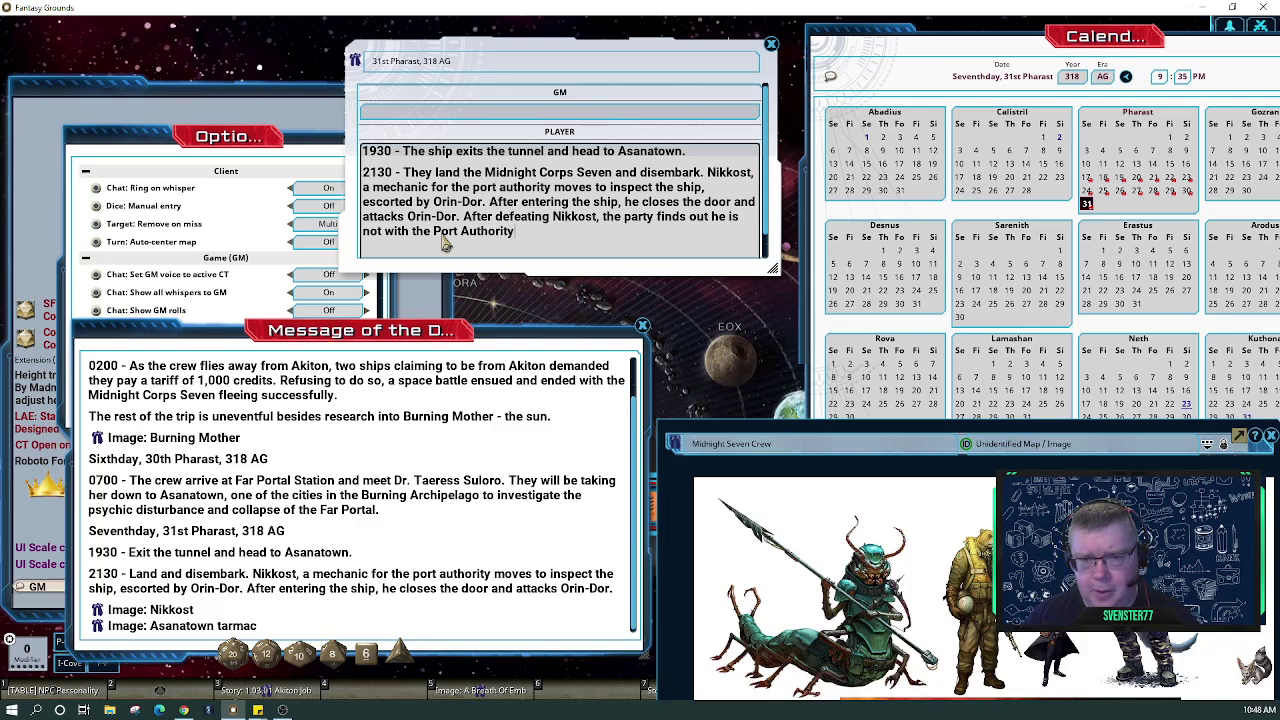
Complete the 2130 entry's last sentence with "but simply wants off the planet desperately due to the recent telepathic disturbances."
type(" but")
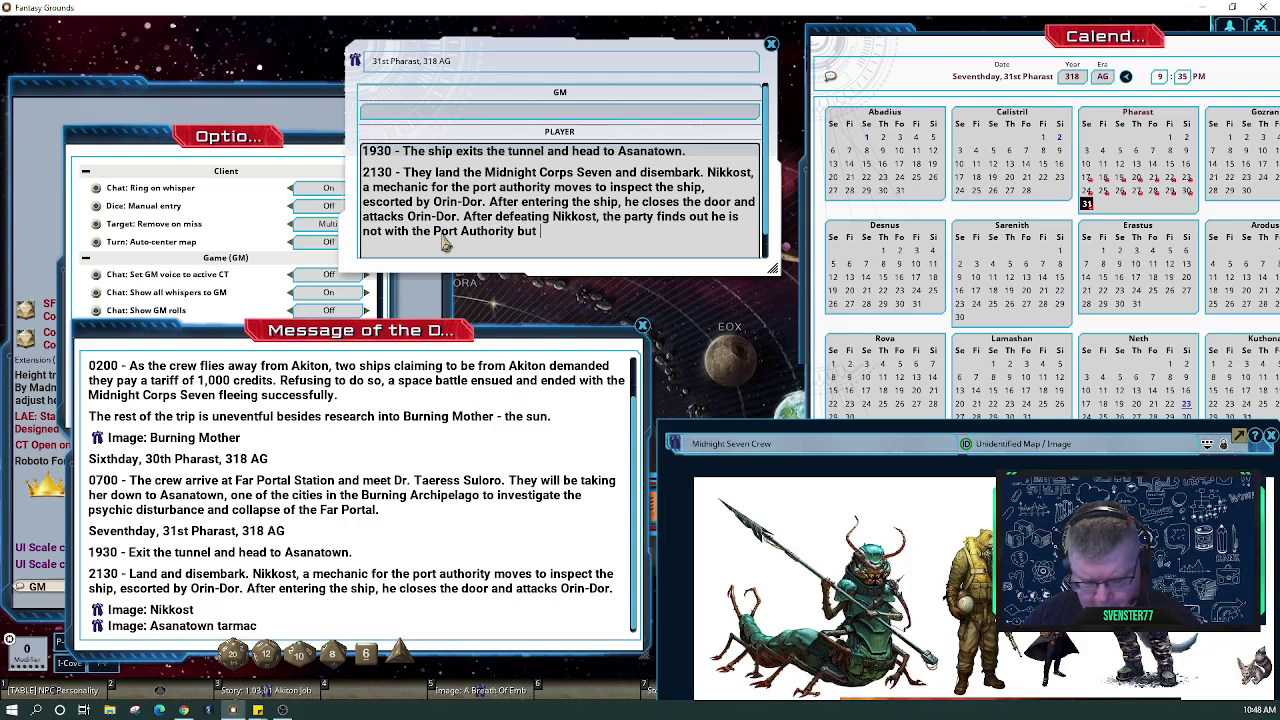
type(" simpl")
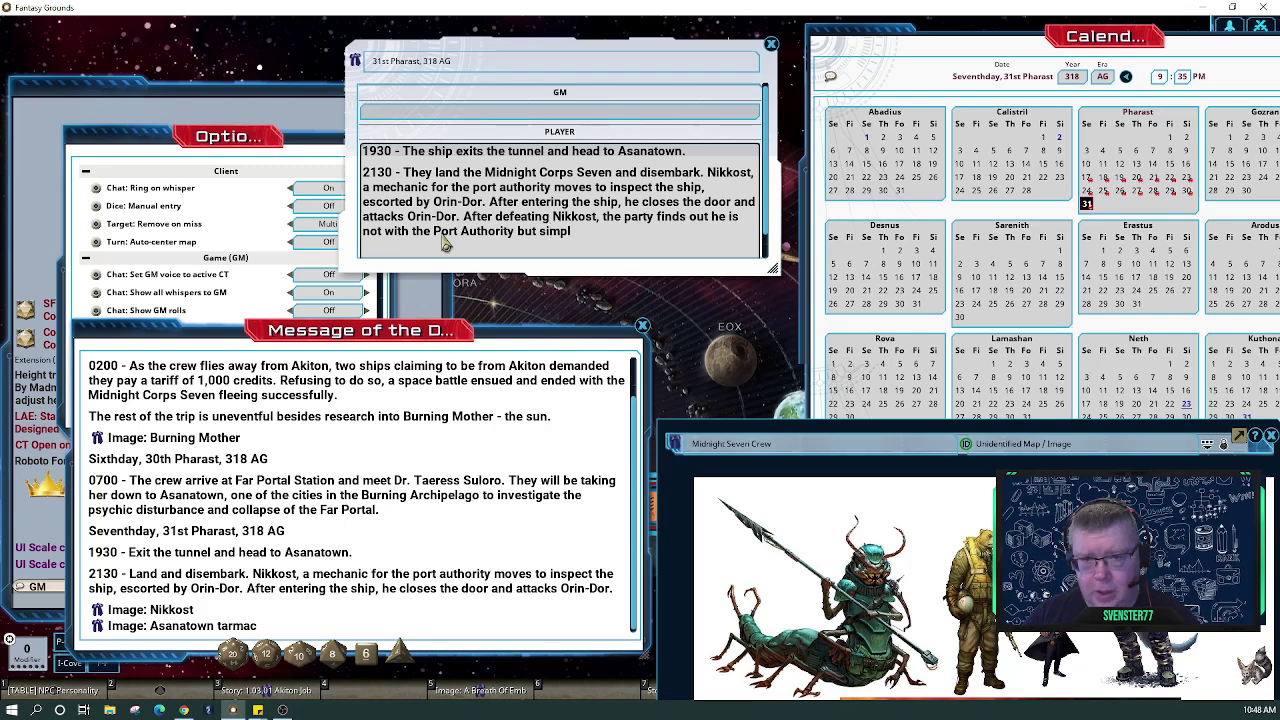
type("y want")
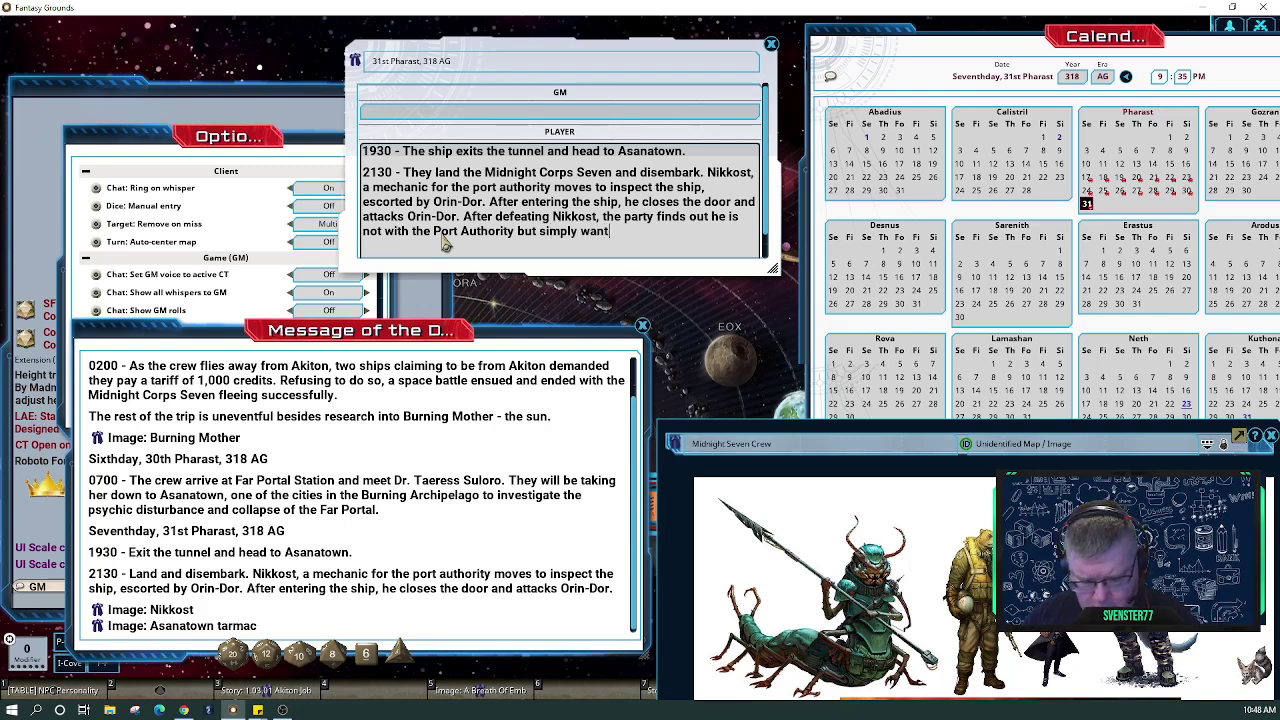
type("s")
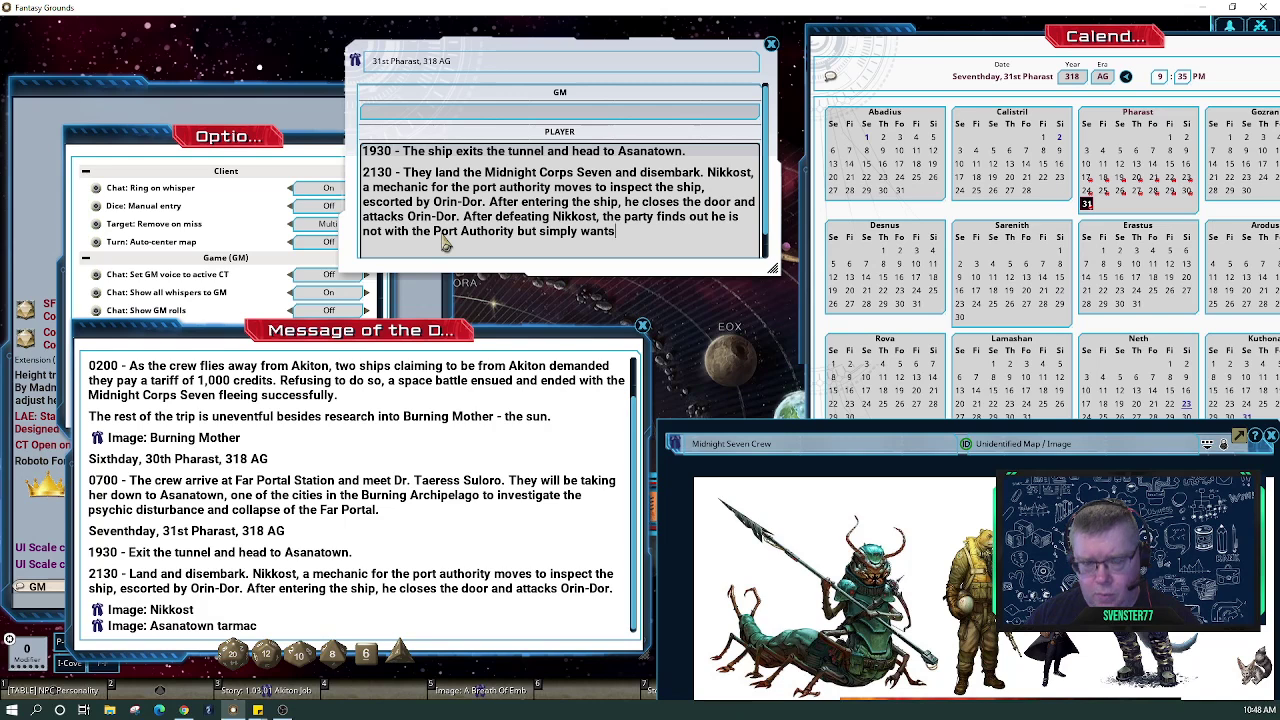
type(" off the ")
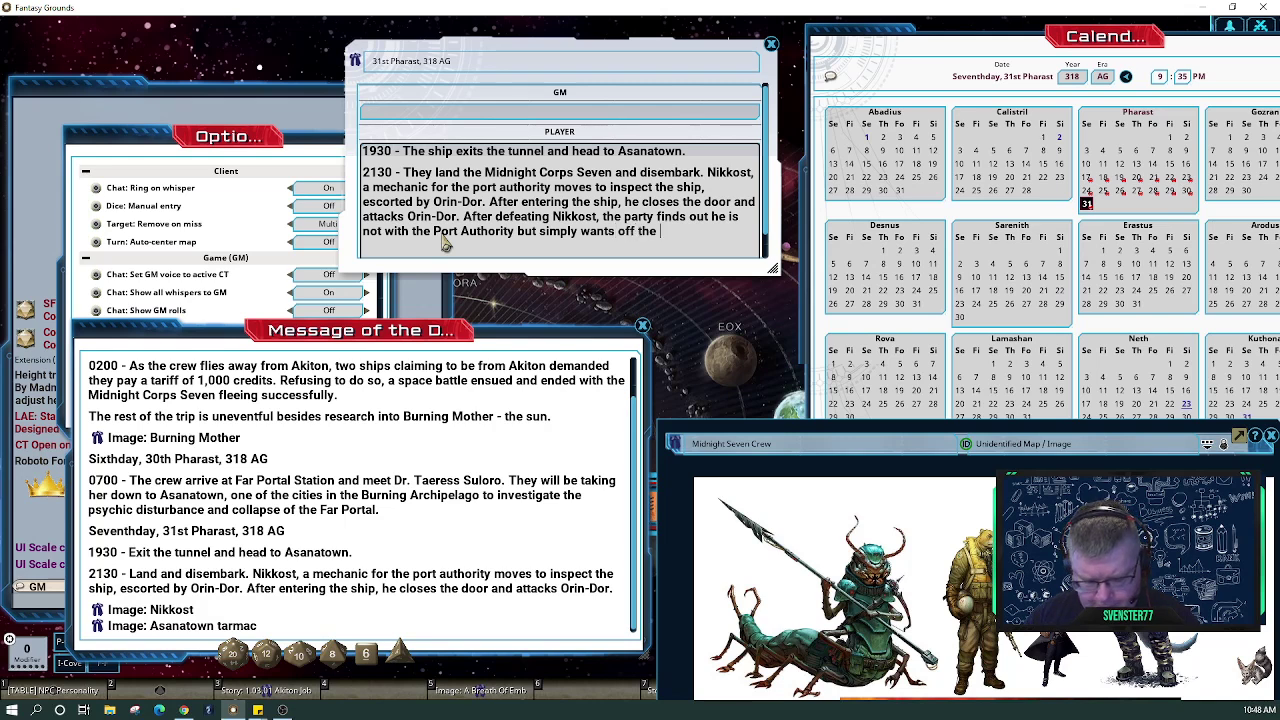
type("planet des")
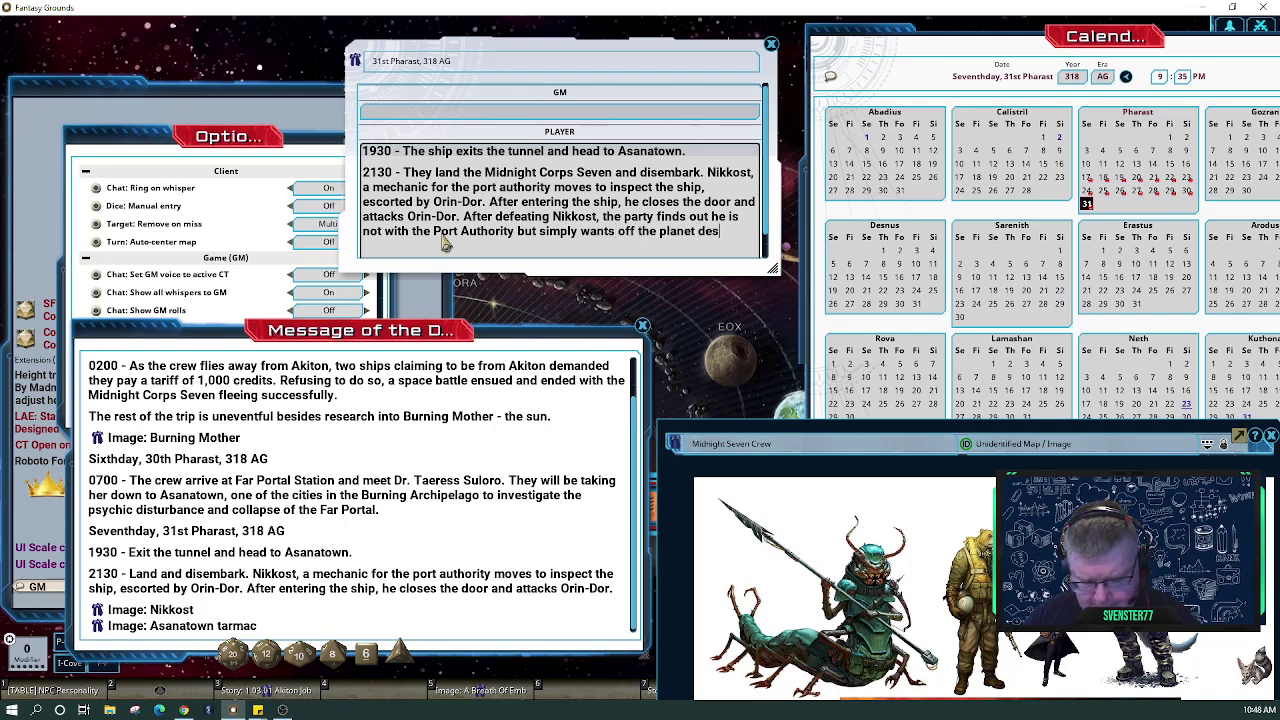
type("perately")
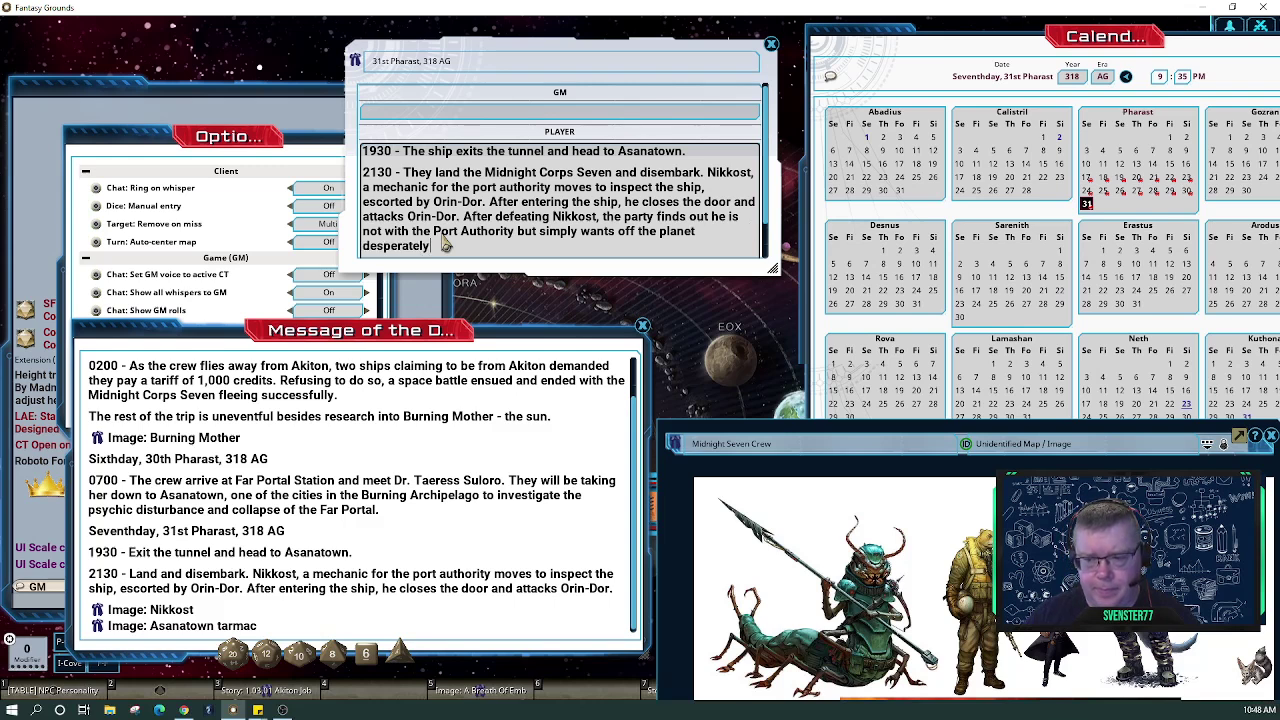
type(" due to the")
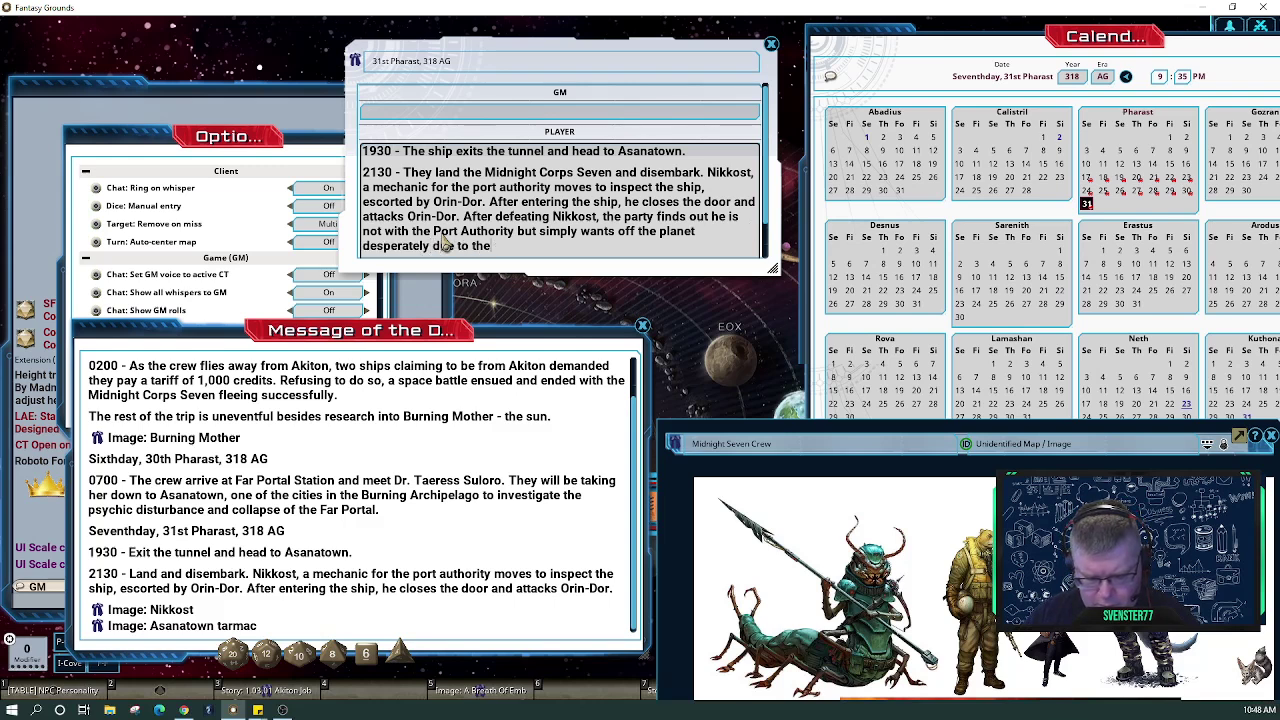
type(" recent ")
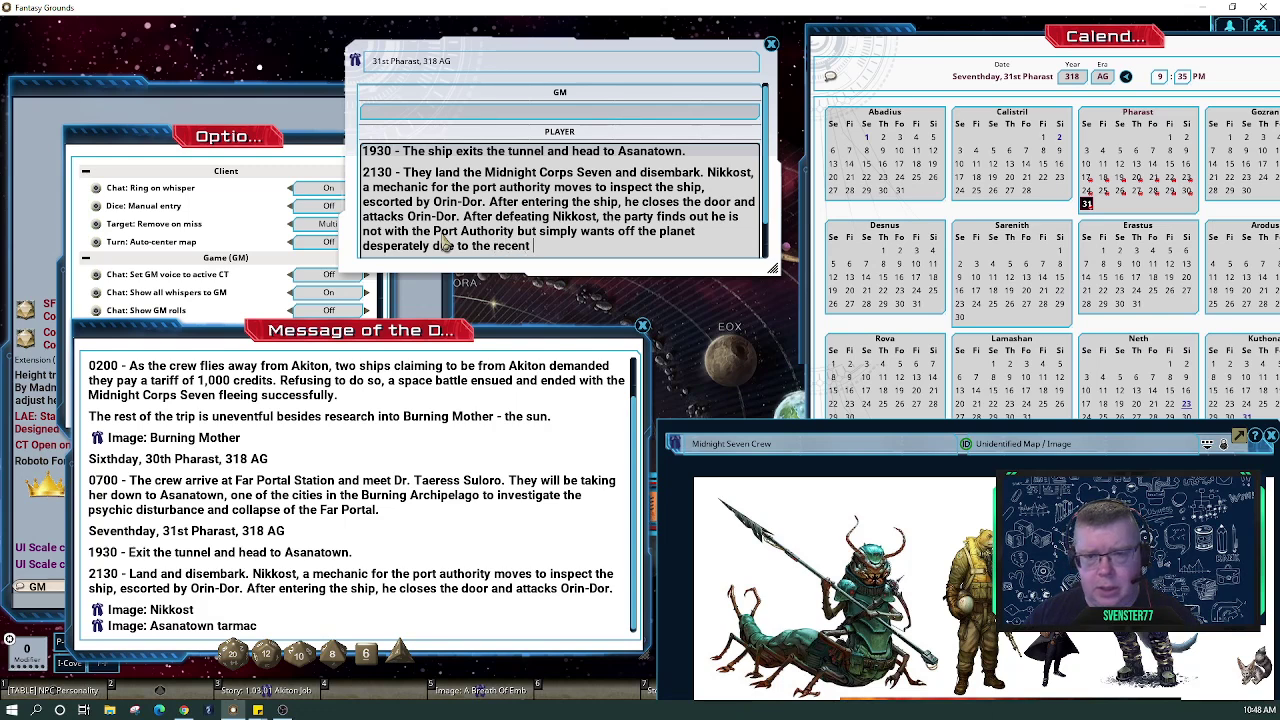
type("telepathic")
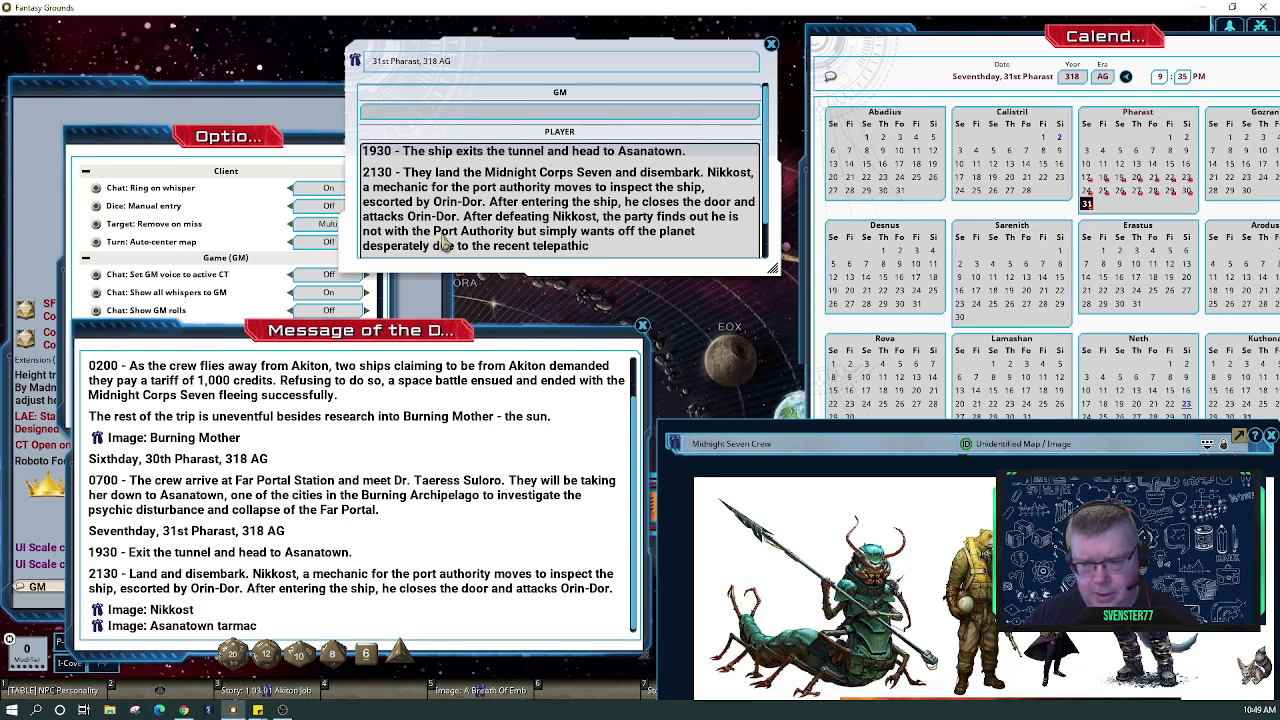
type(" distur")
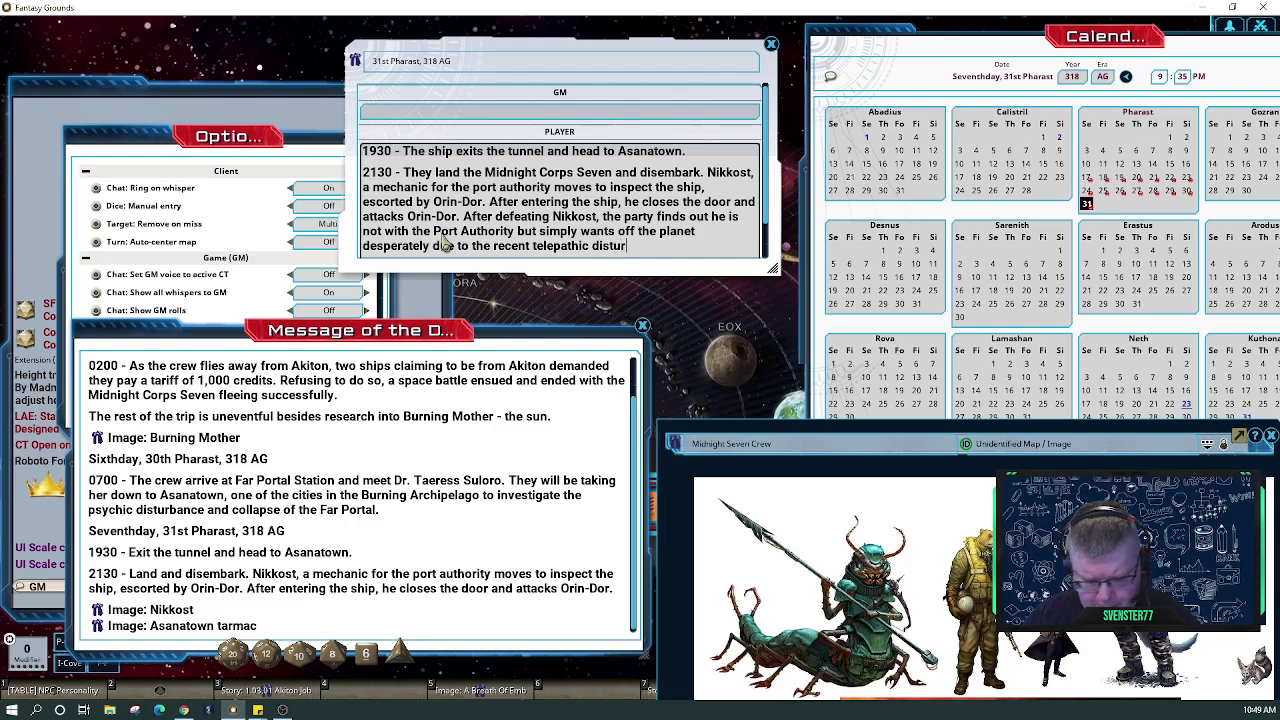
type("bances.")
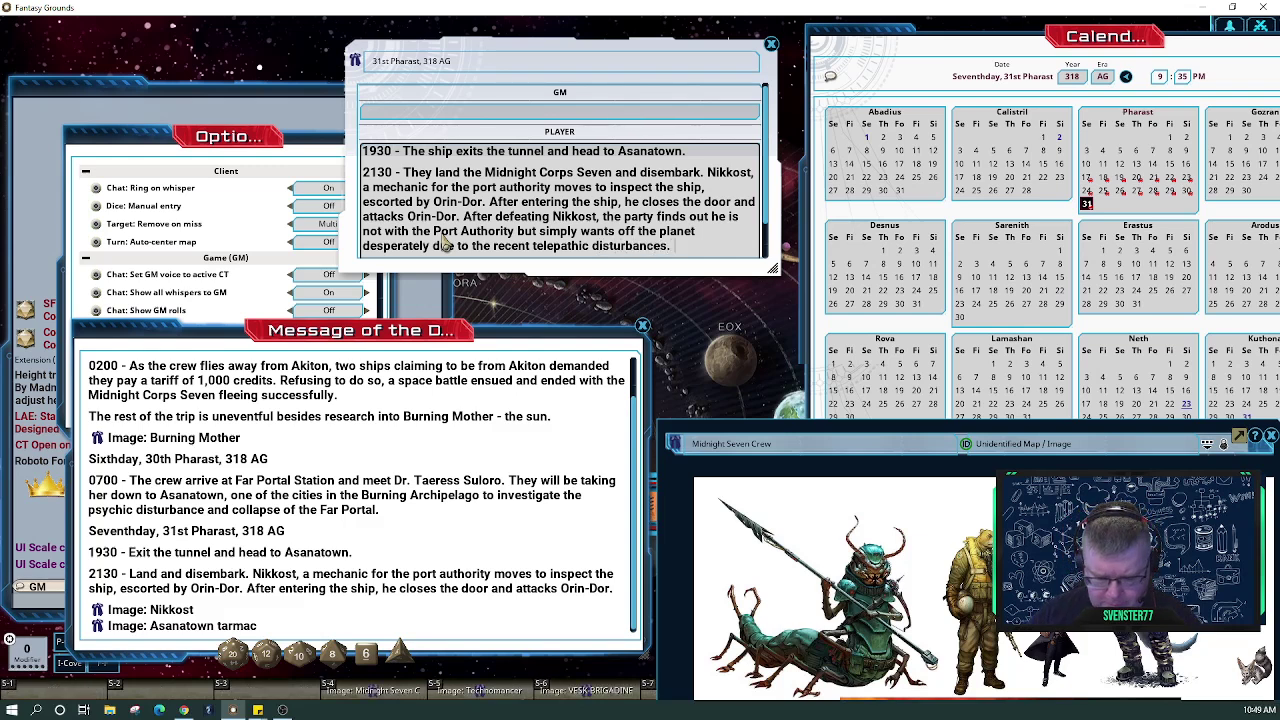
Start a new 2140 paragraph in the player log reading "2140 - Nikkost is "secured" in the brig."
key("Return")
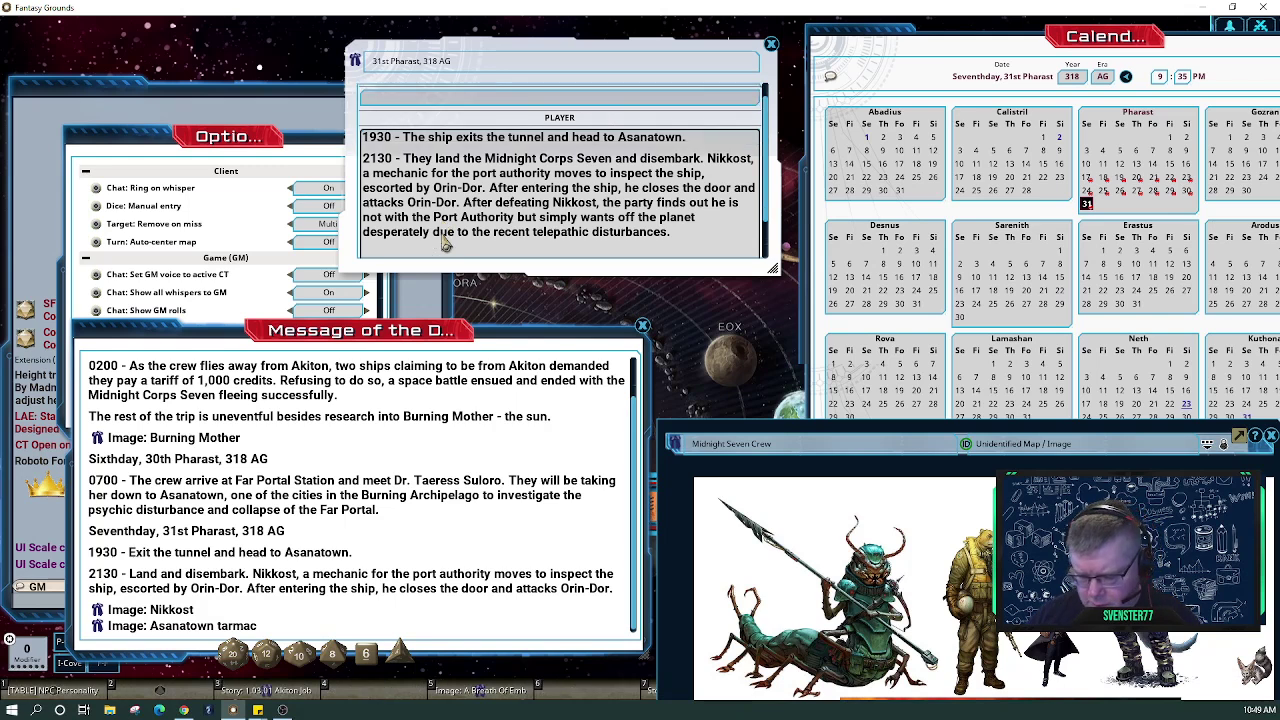
type("21")
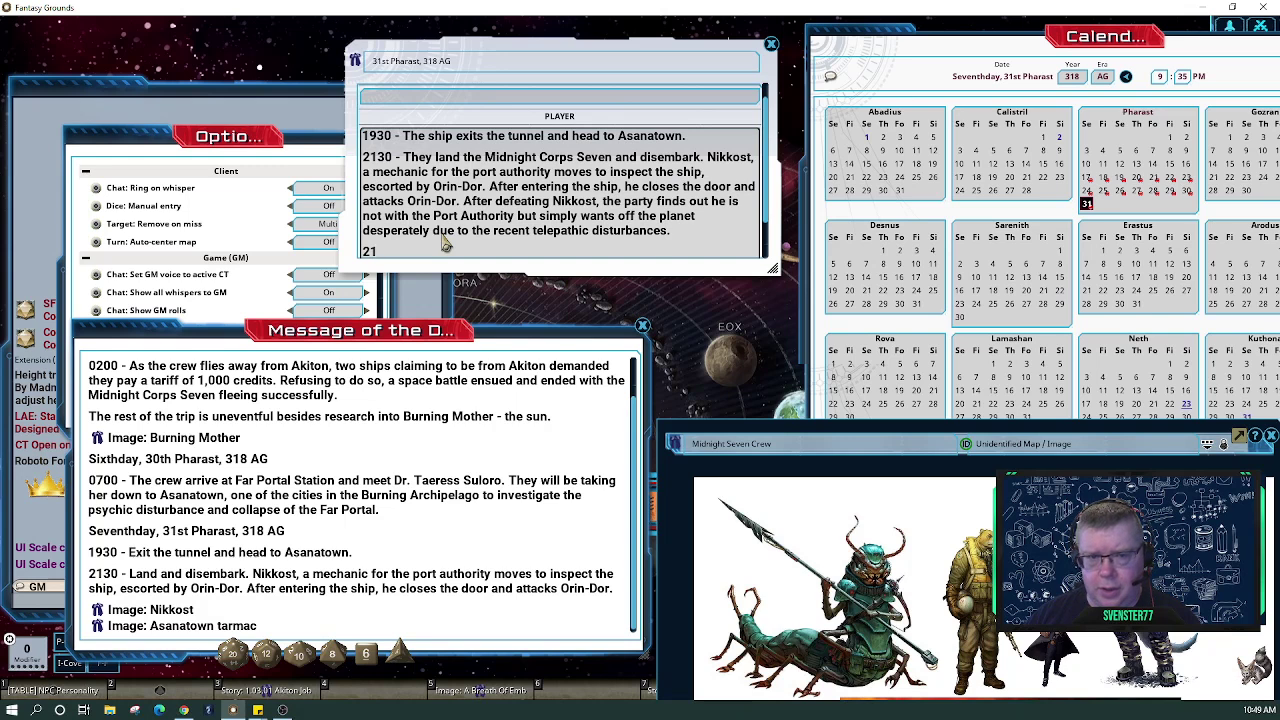
type("41")
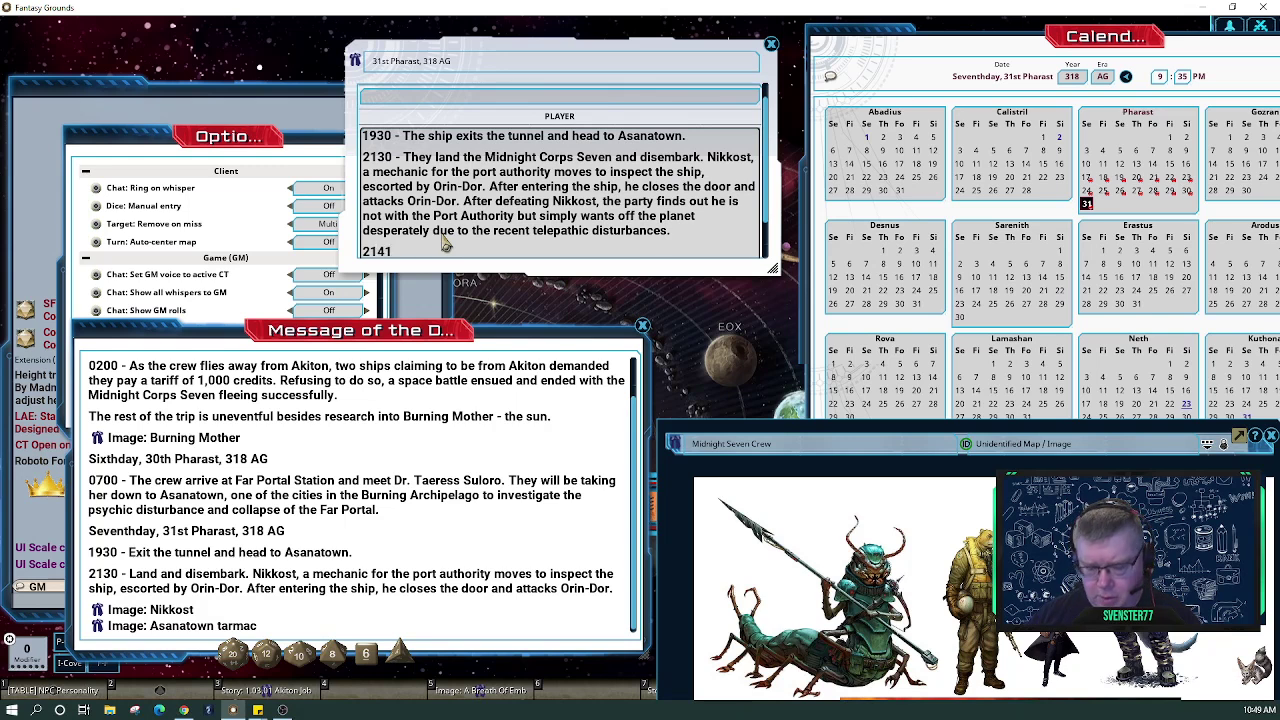
key("BackSpace")
type("0 ")
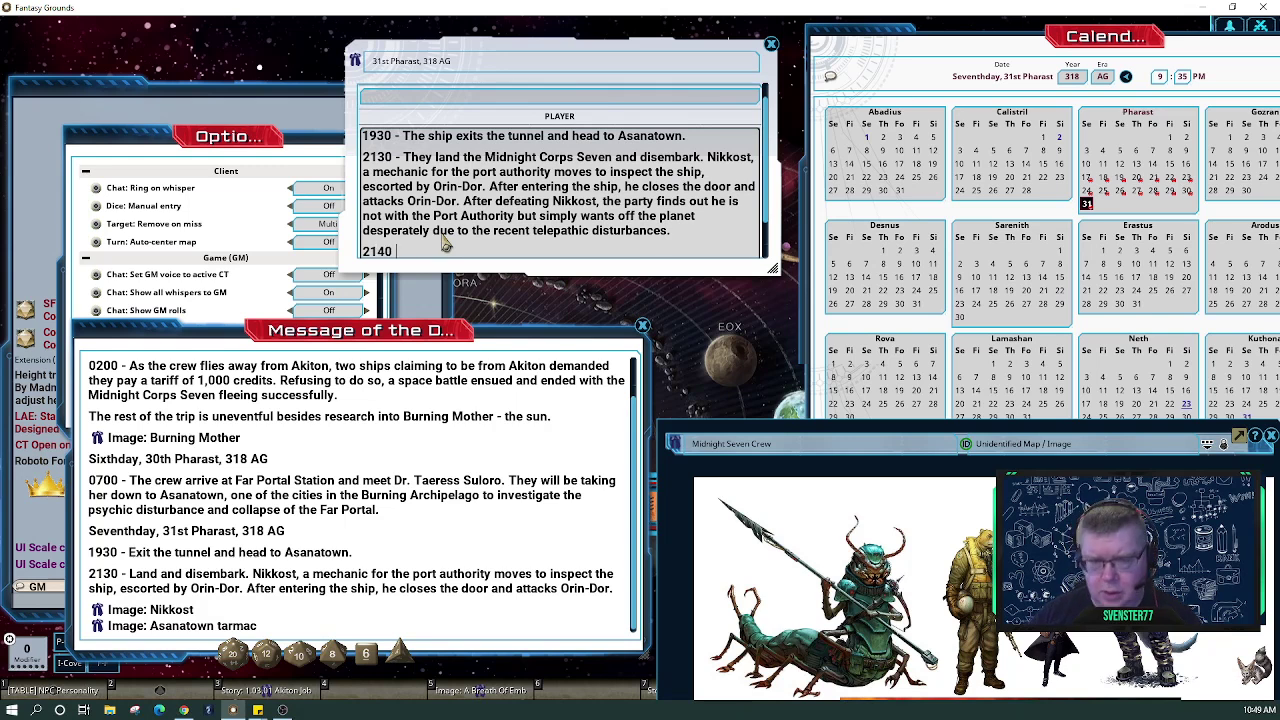
type("- Nik")
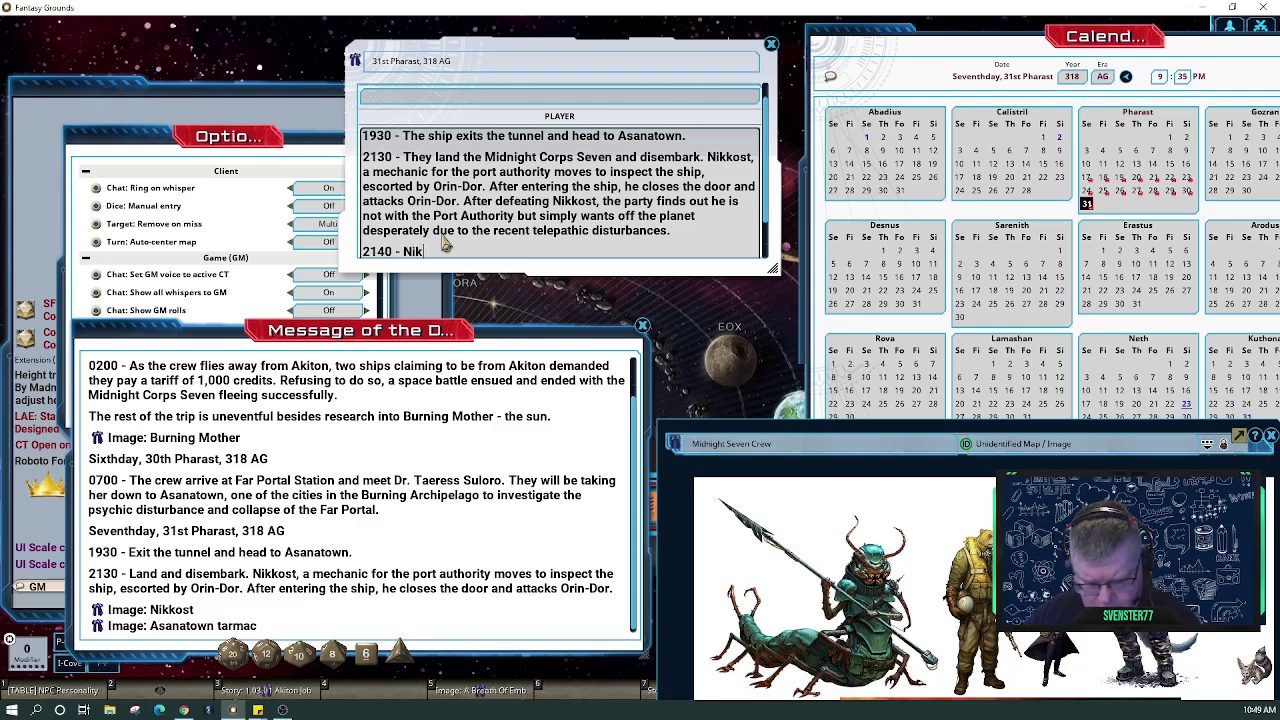
type("kost is se")
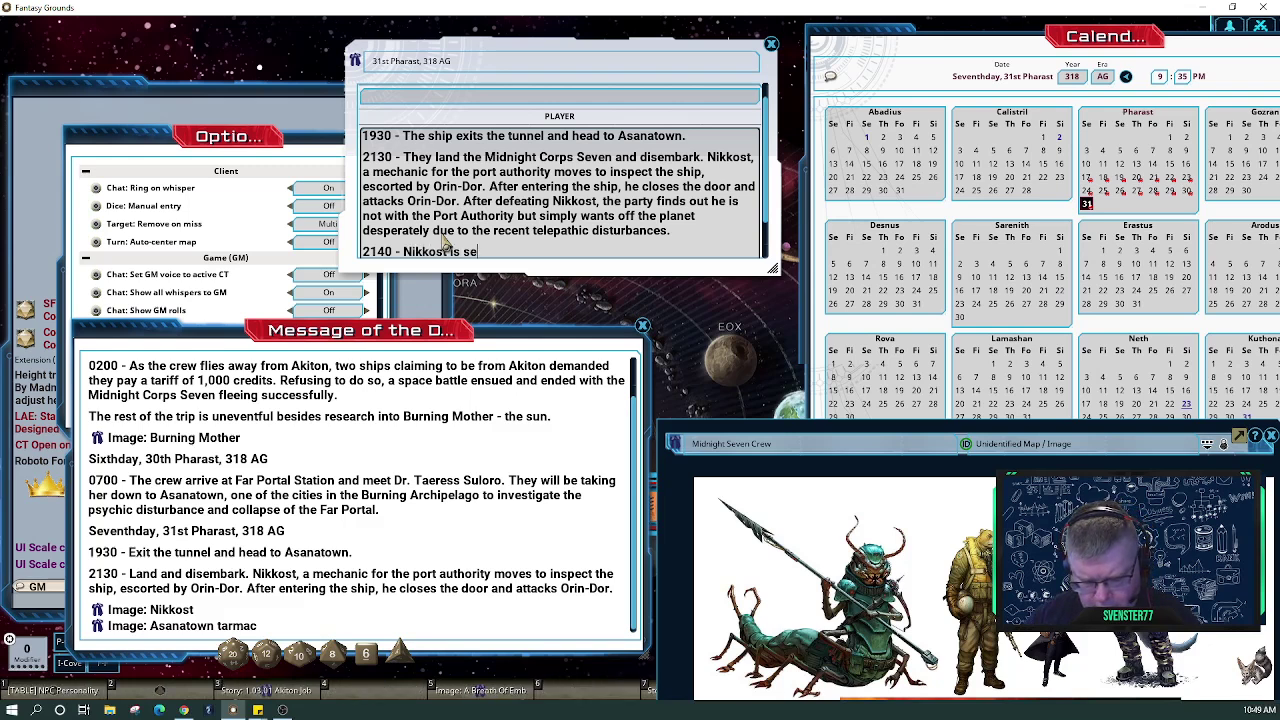
type("cured")
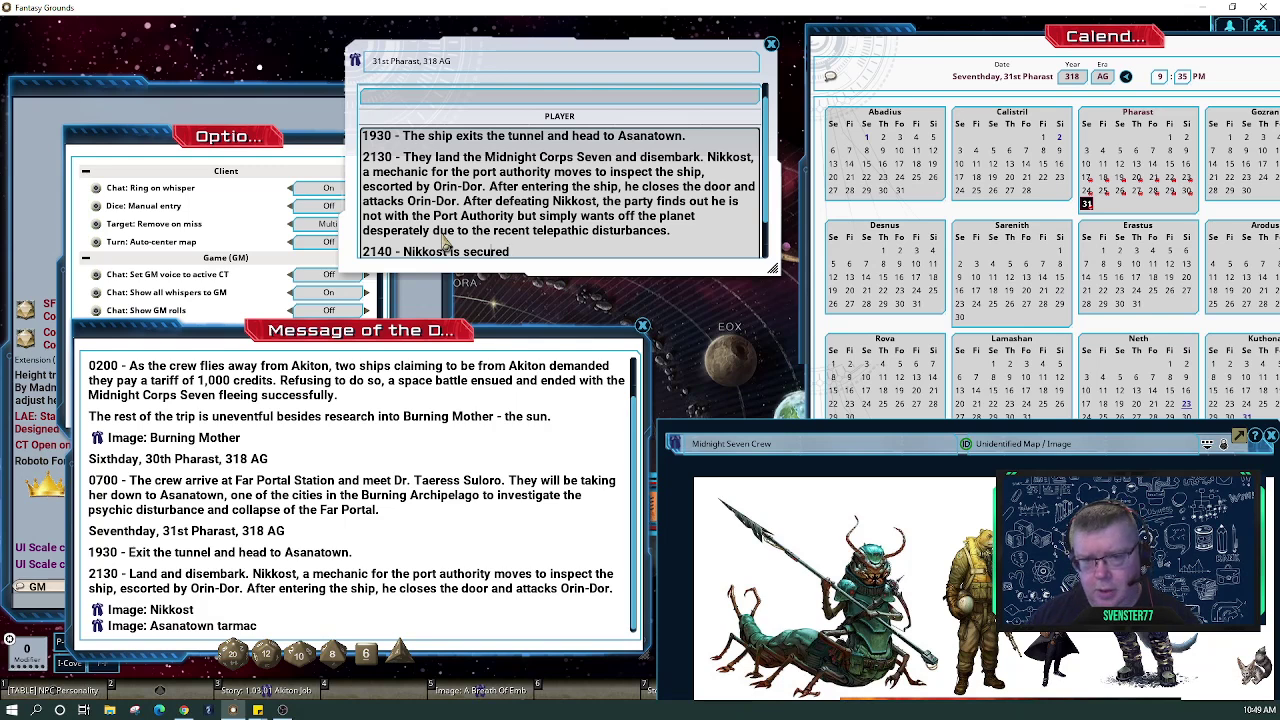
type("\"")
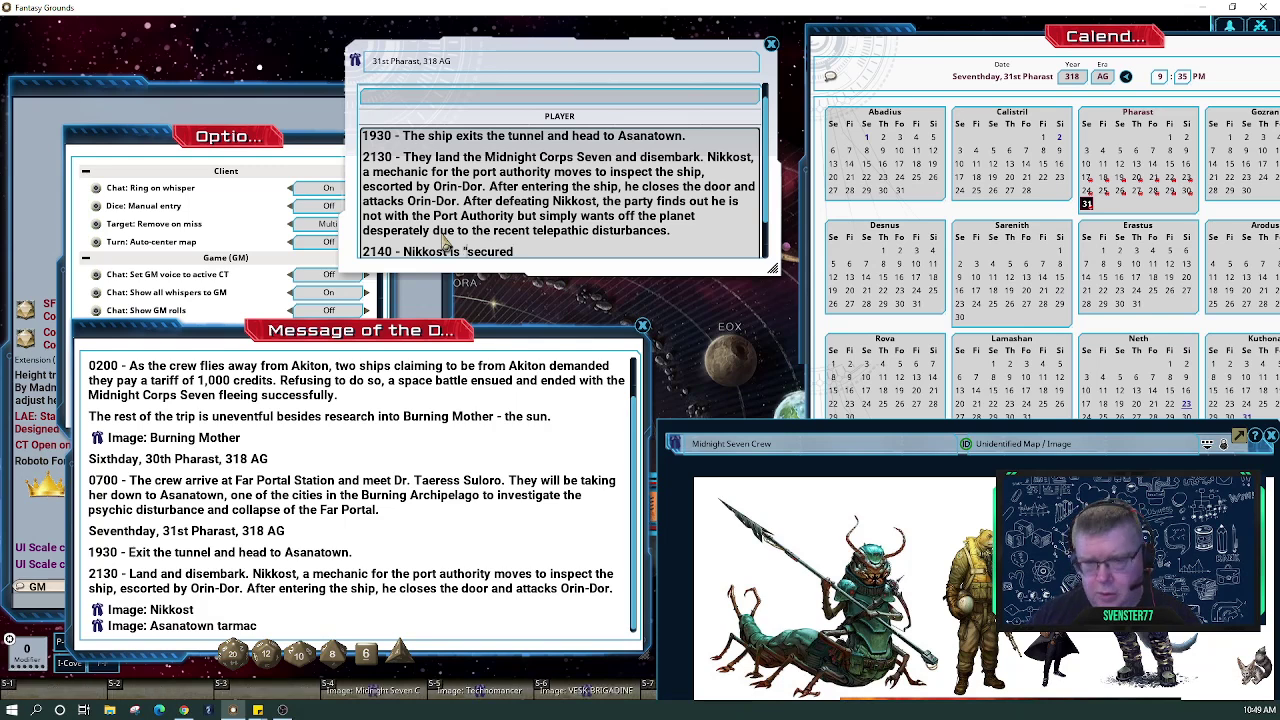
key("Return")
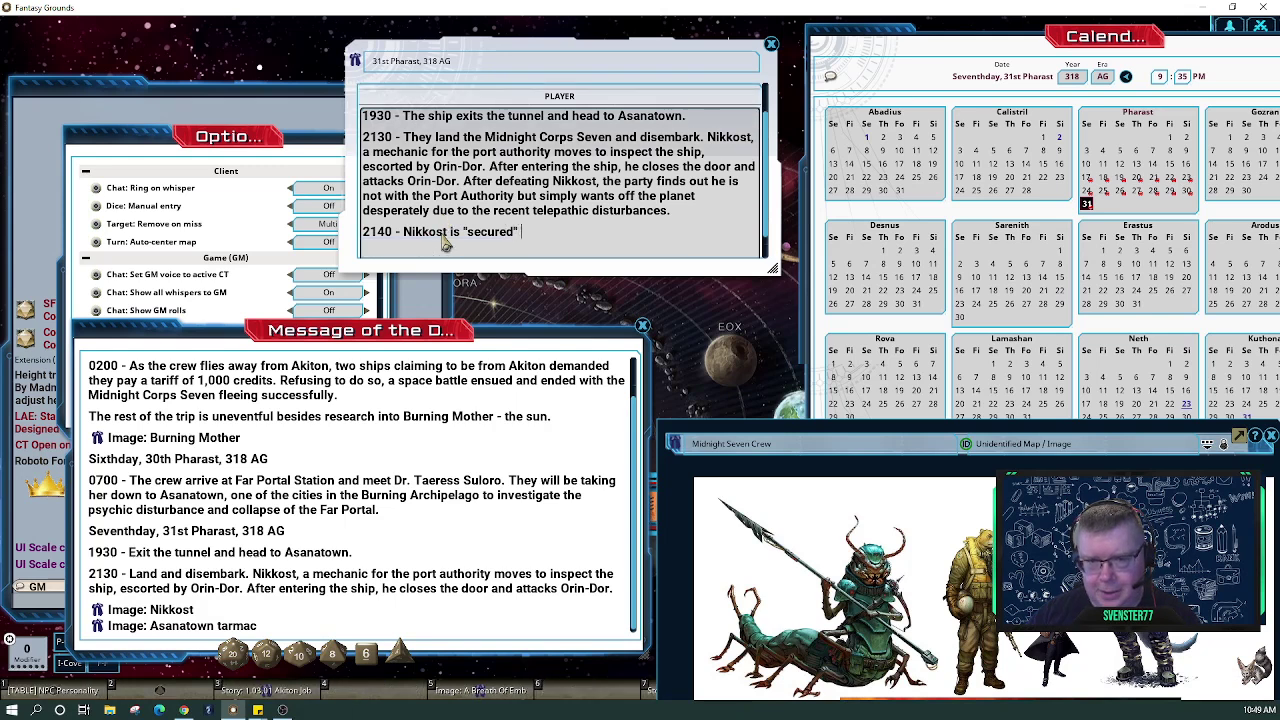
type("\" in the brig")
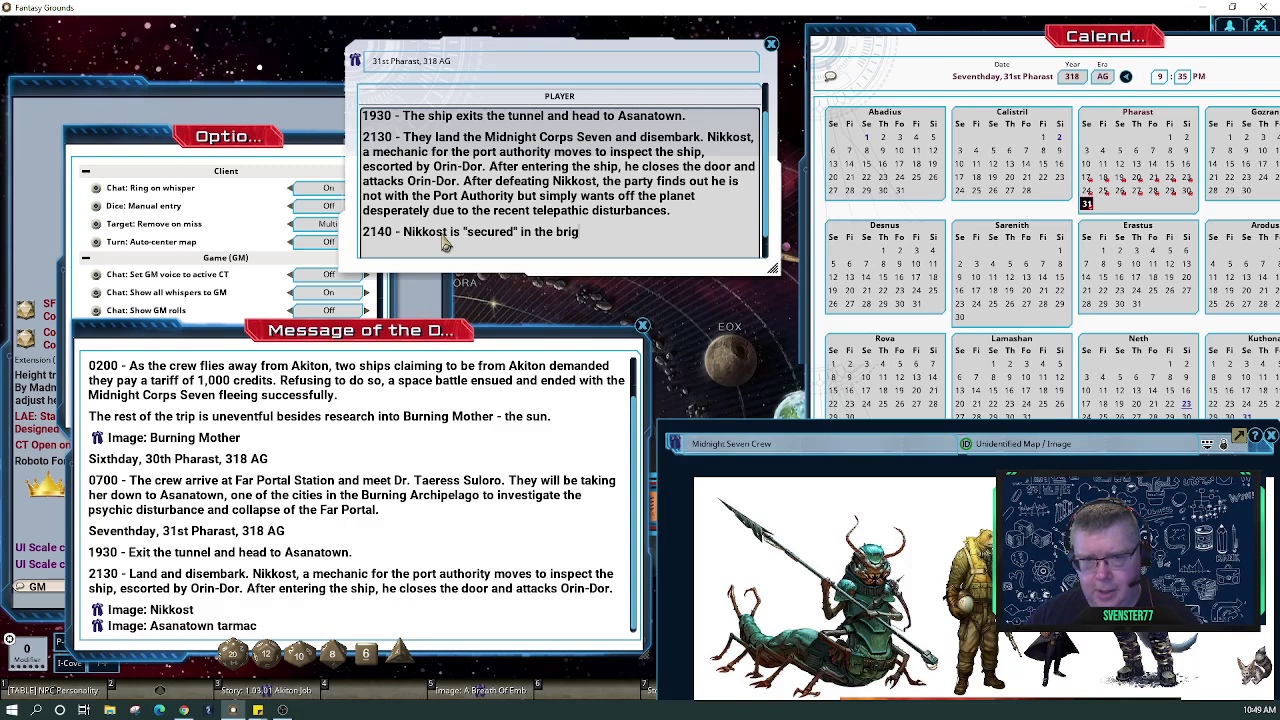
type(".")
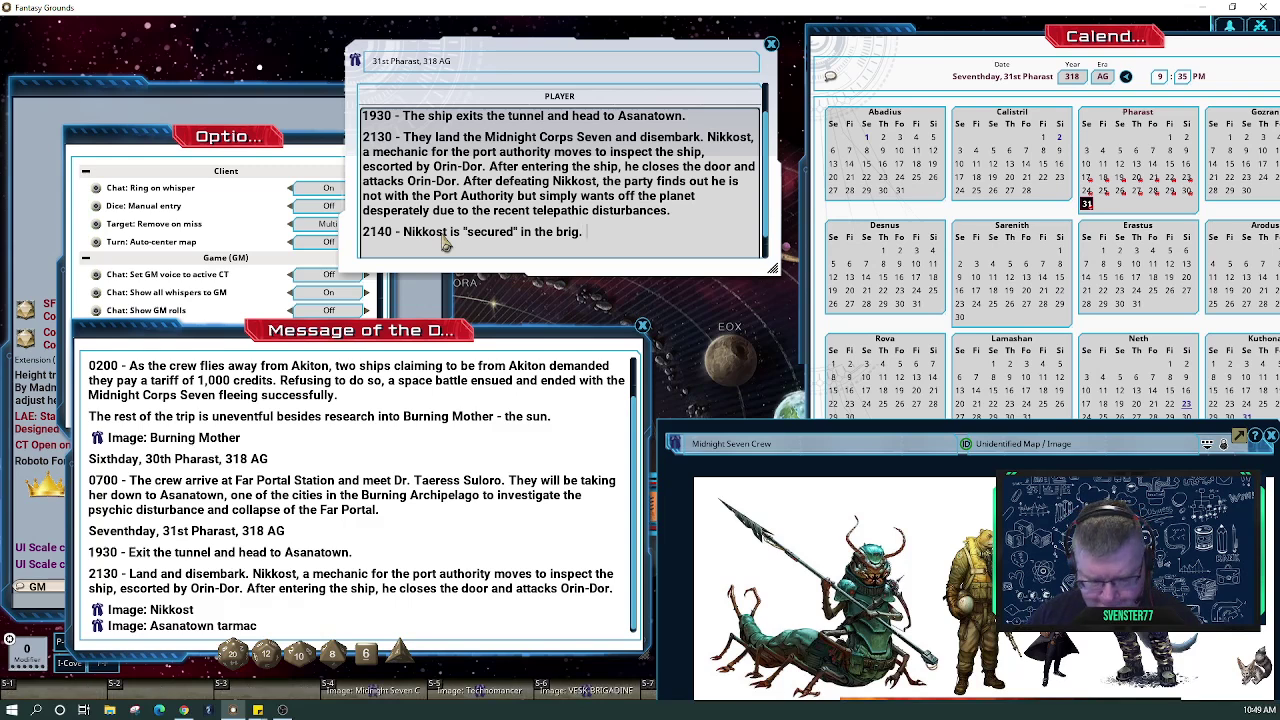
Append "The party heads into Asantown to meet their contact." to the 2140 player log entry
type(" The party ")
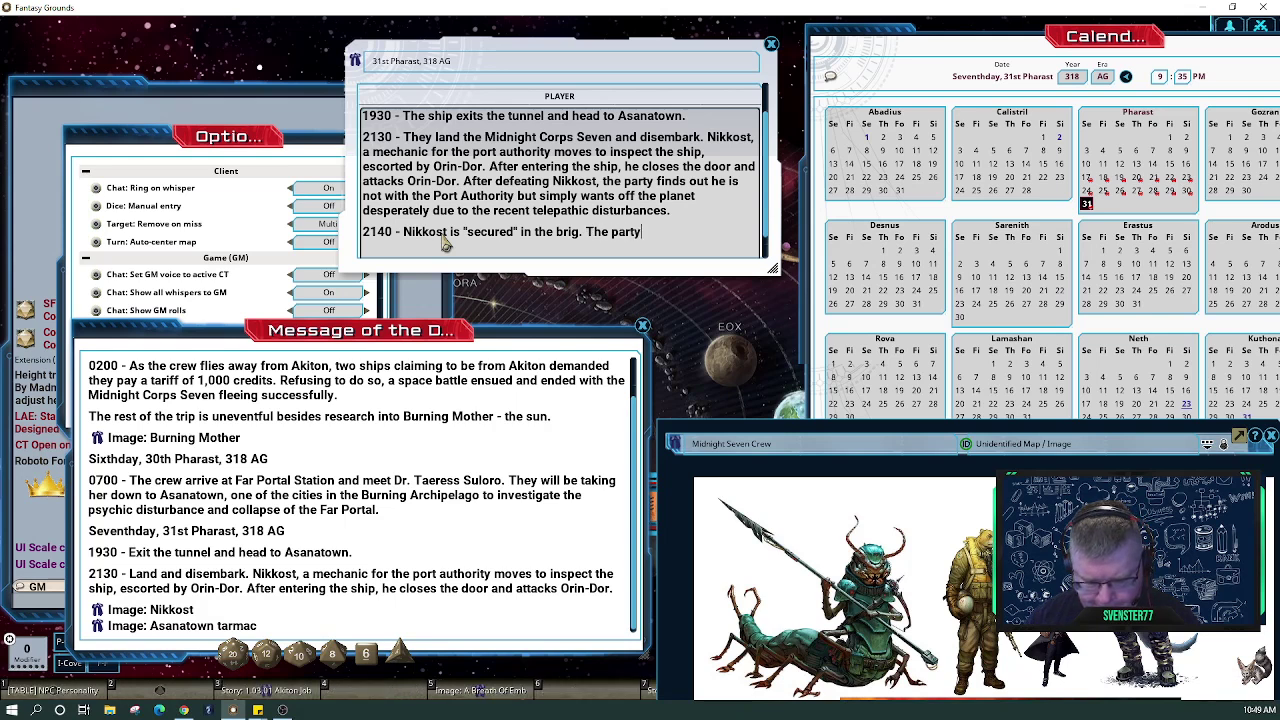
type("heads to")
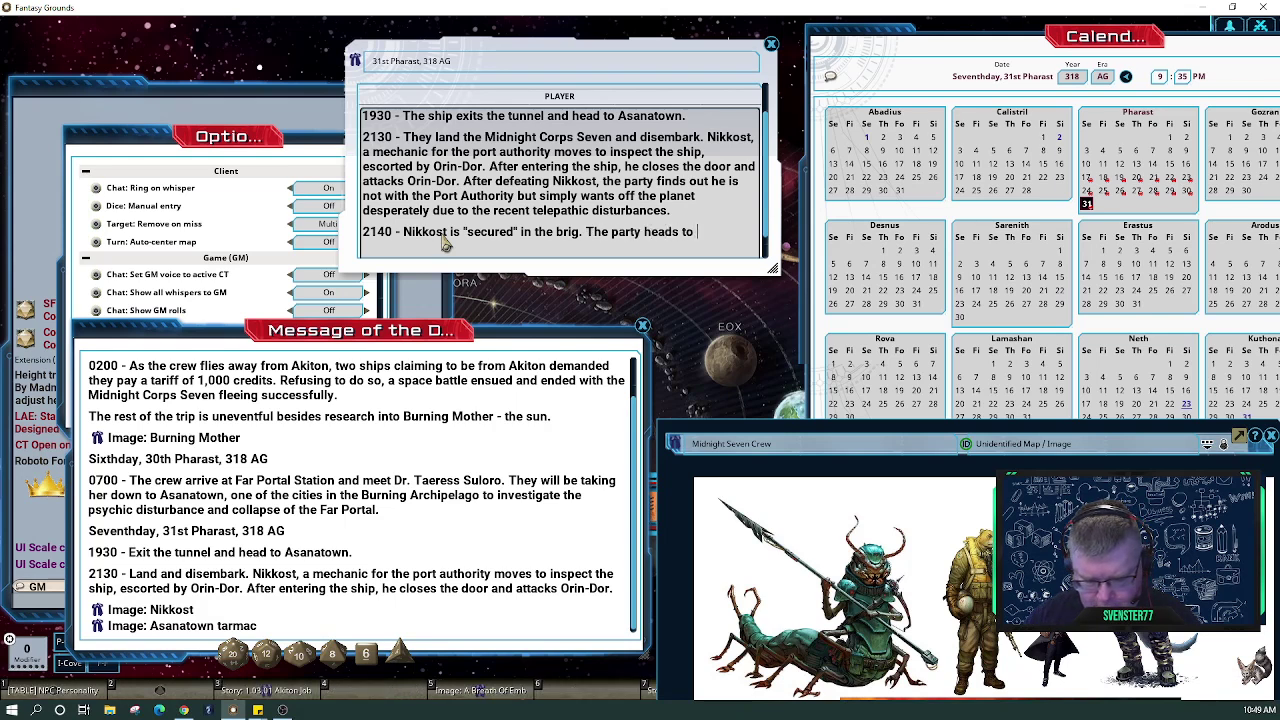
key("BackSpace")
key("BackSpace")
key("BackSpace")
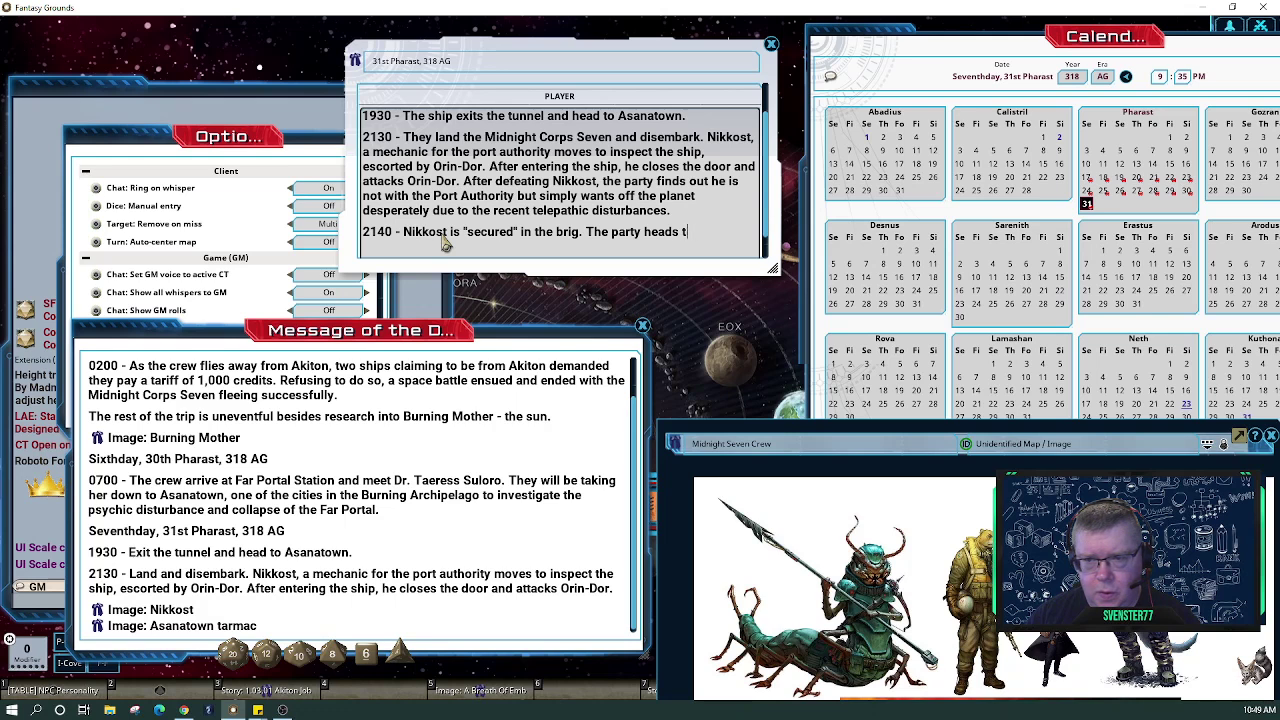
type("into As")
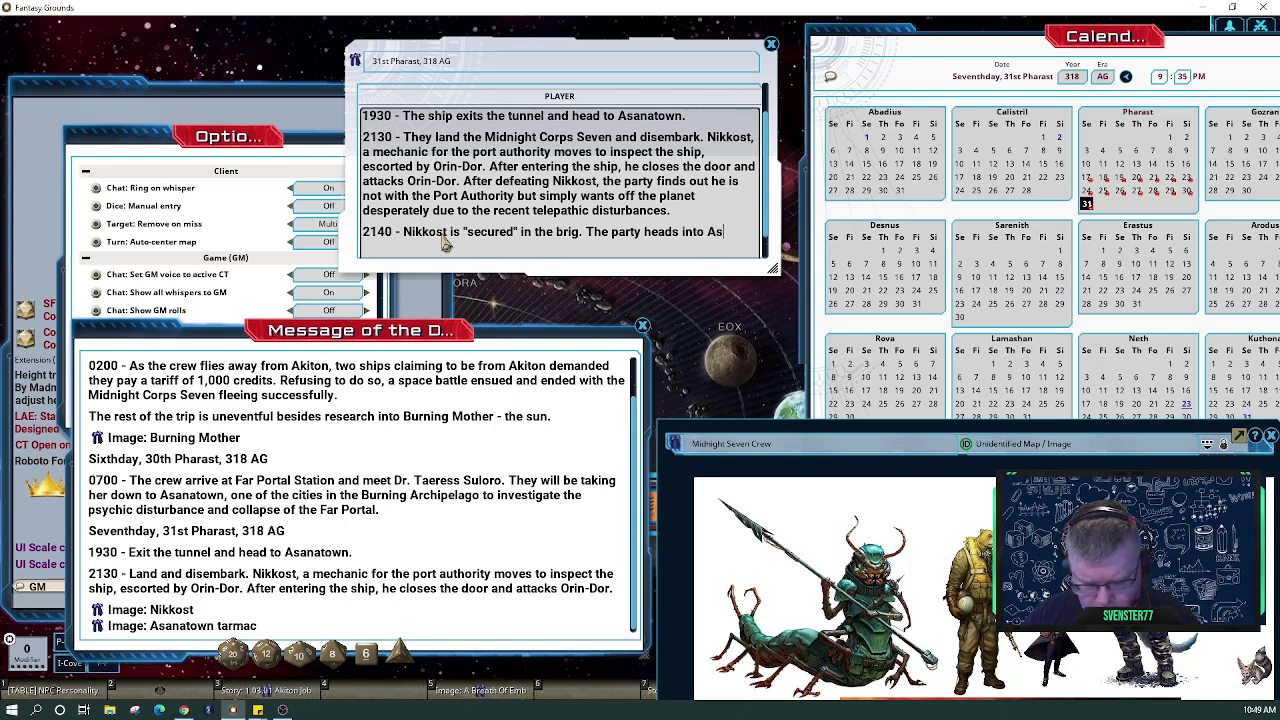
type("antown")
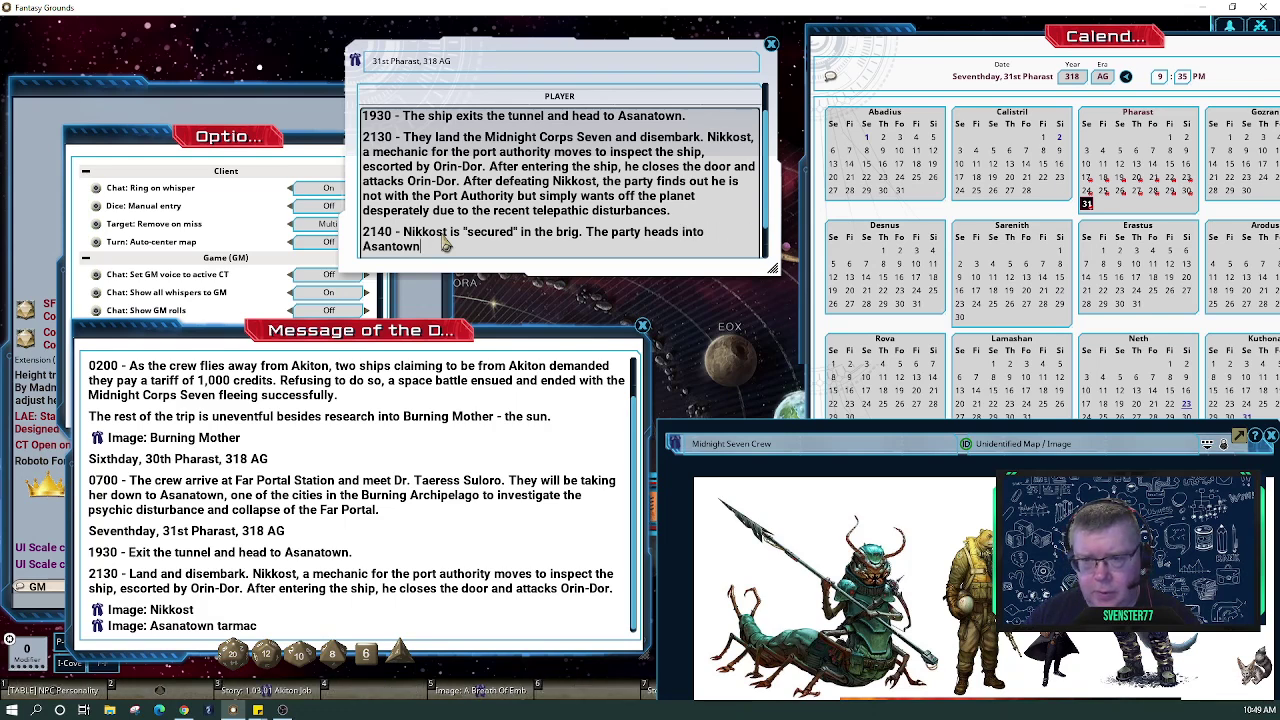
type(" to me")
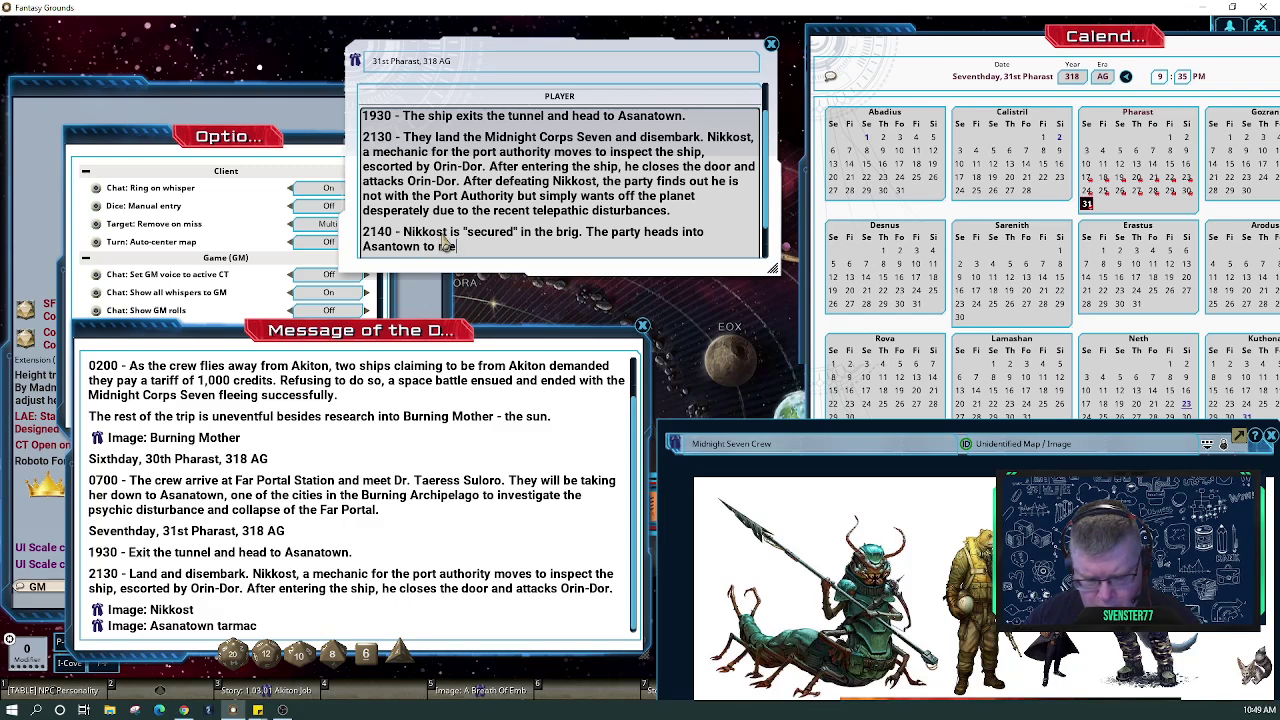
type("et their contact.")
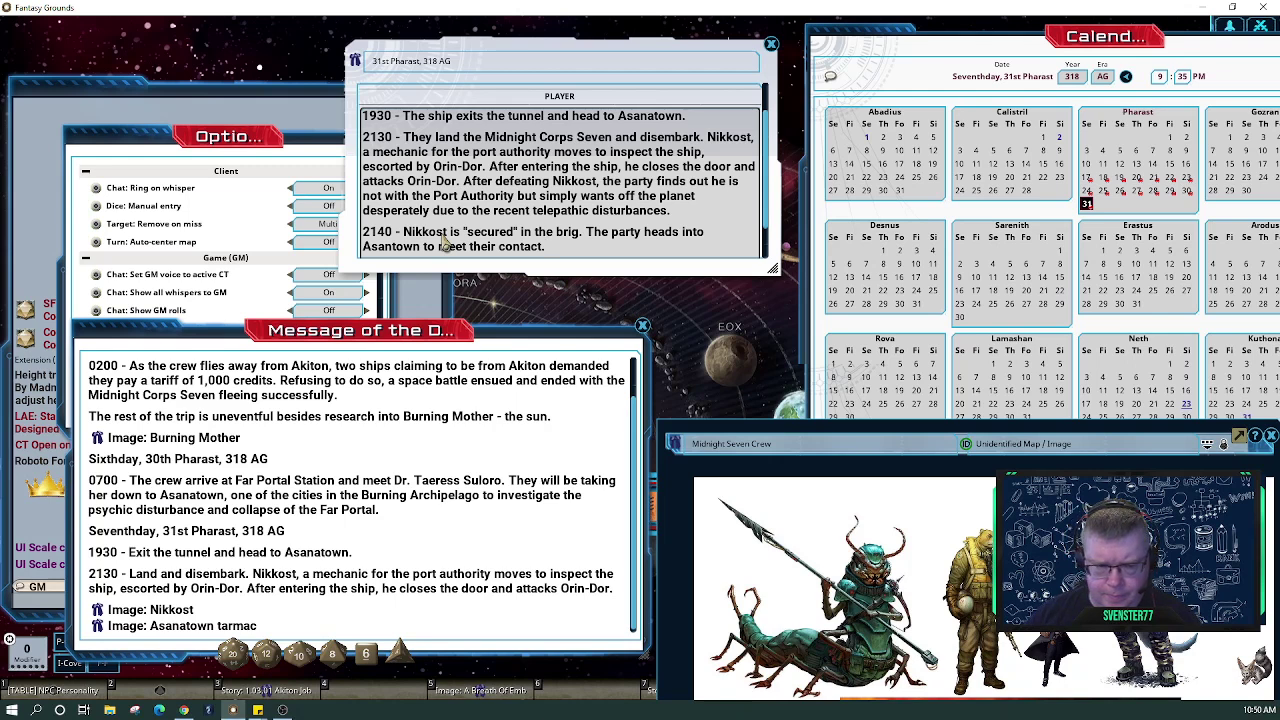
left_click(513, 517)
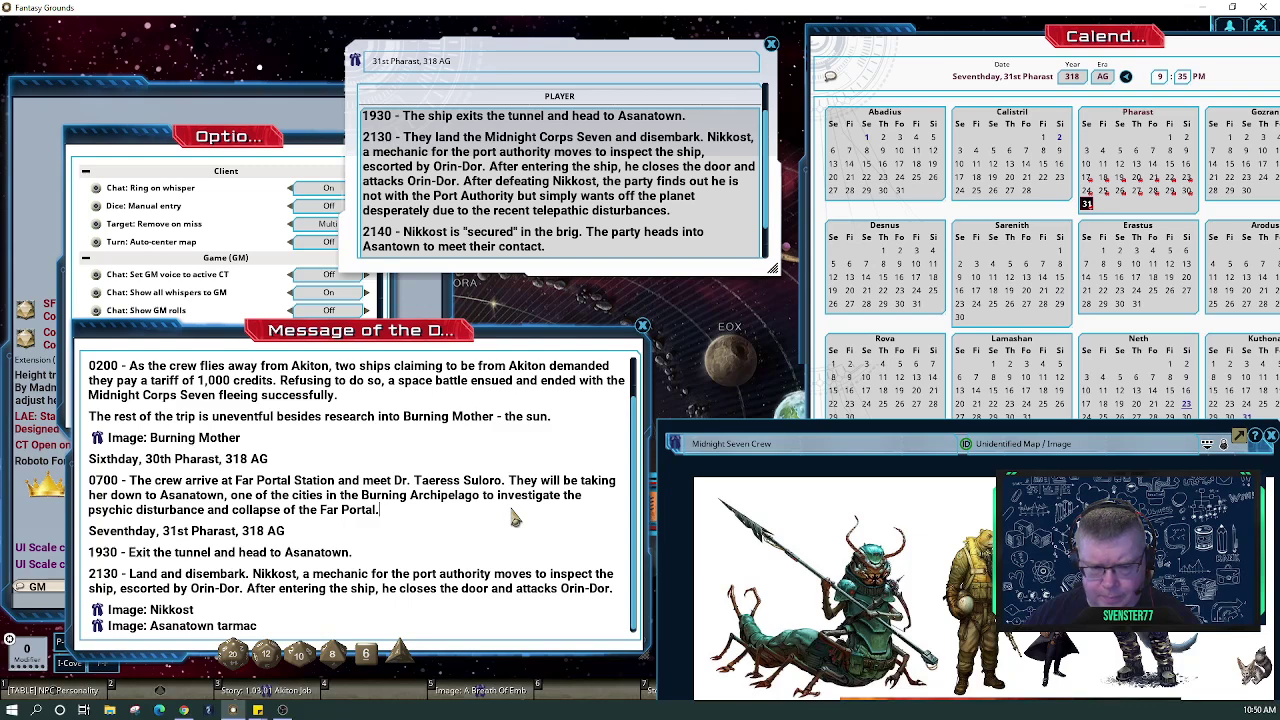
scroll(513, 517, "up", 2)
scroll(513, 517, "down", 2)
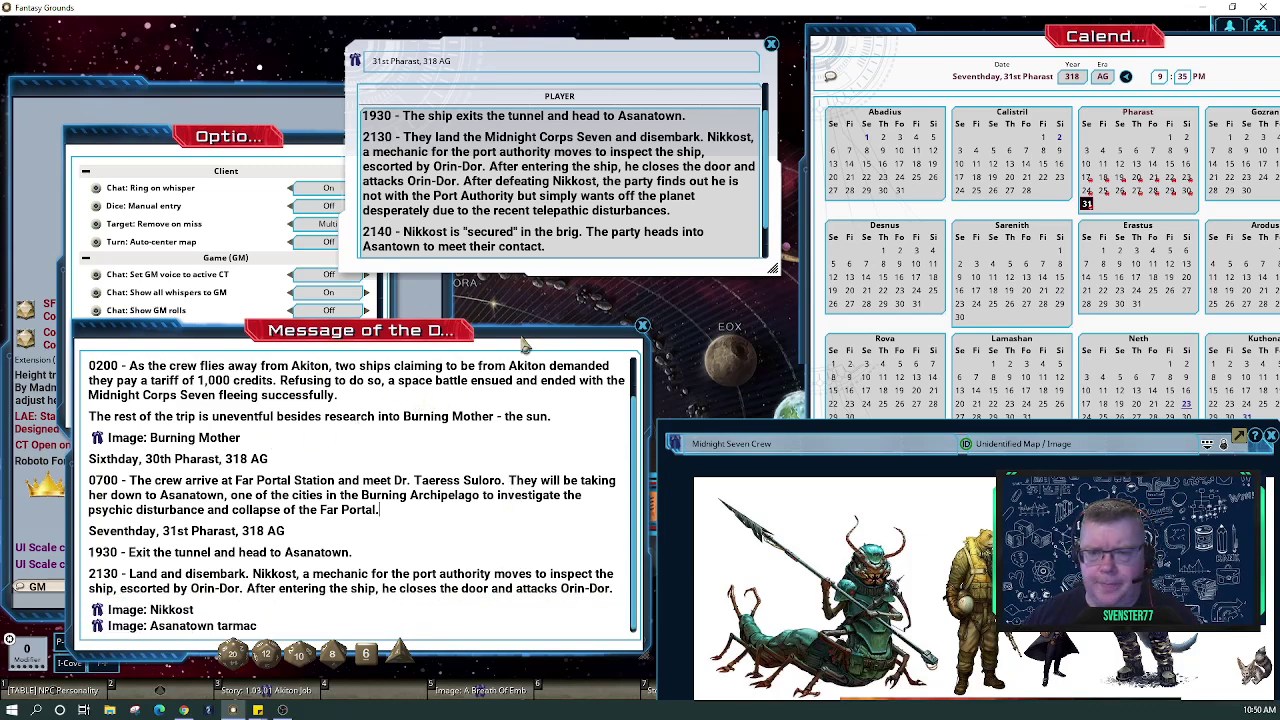
scroll(568, 255, "down", 1)
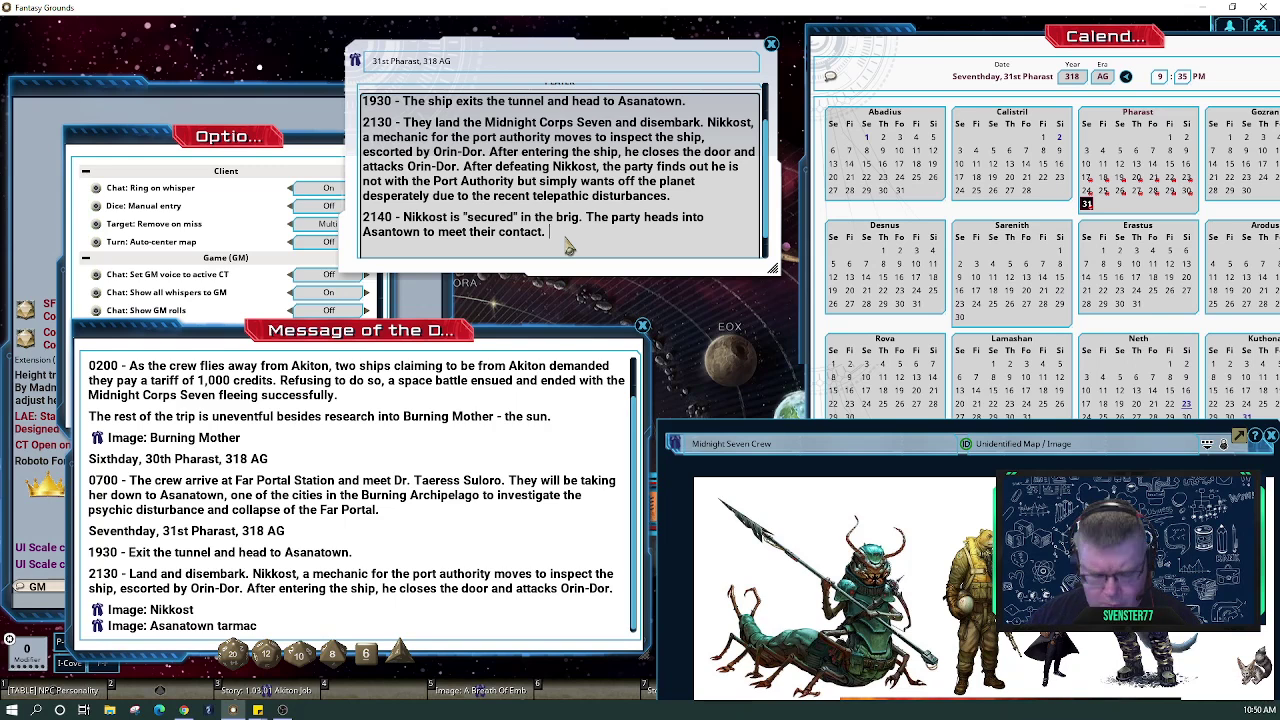
type("As they w")
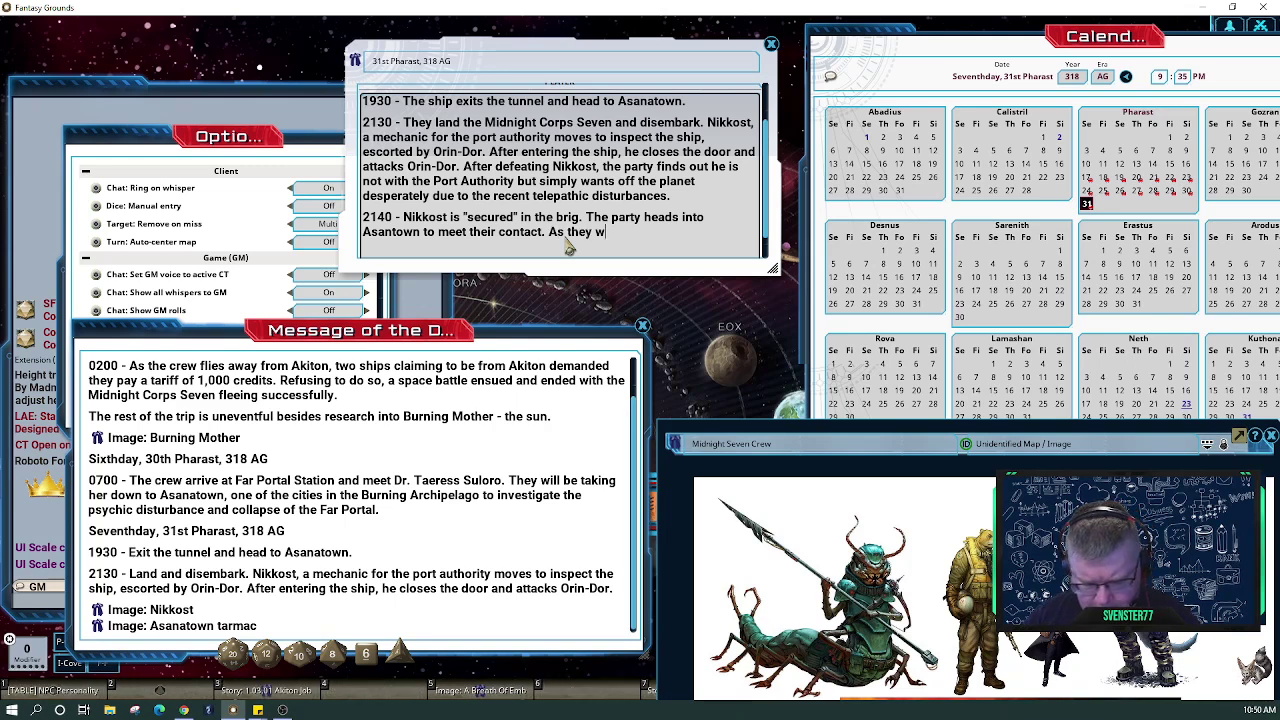
type("alk through the ")
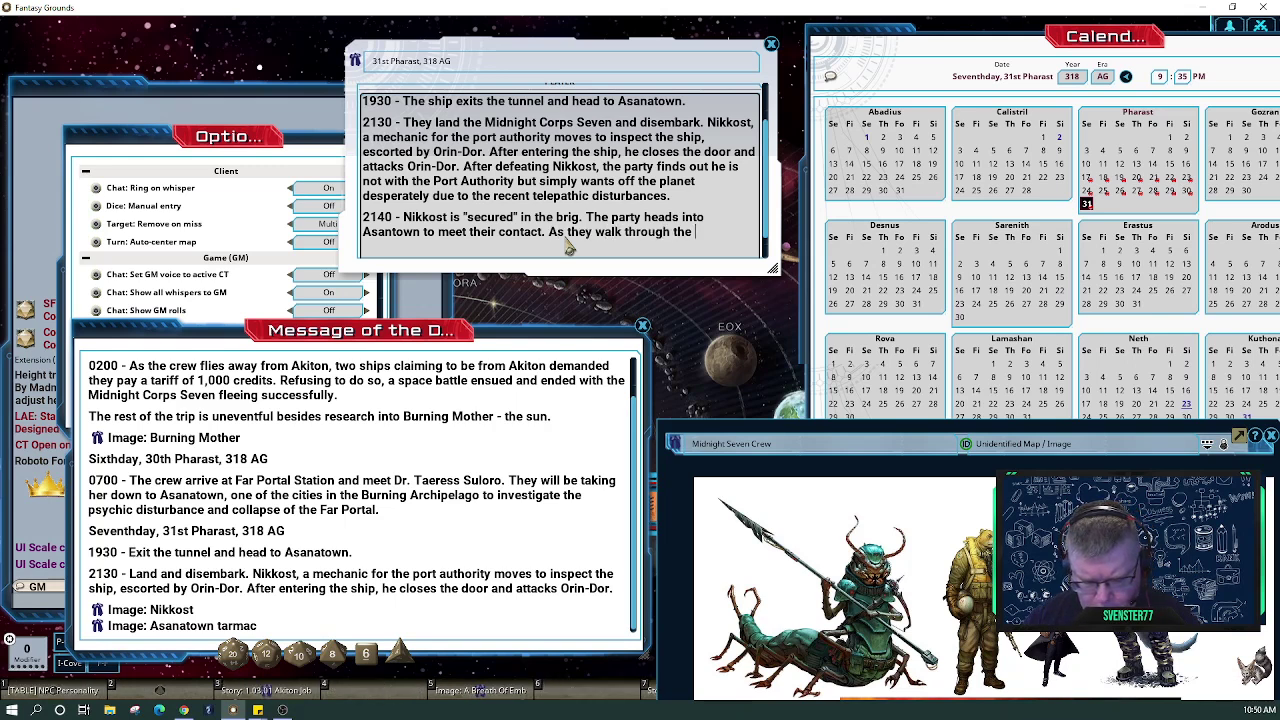
type("streets,")
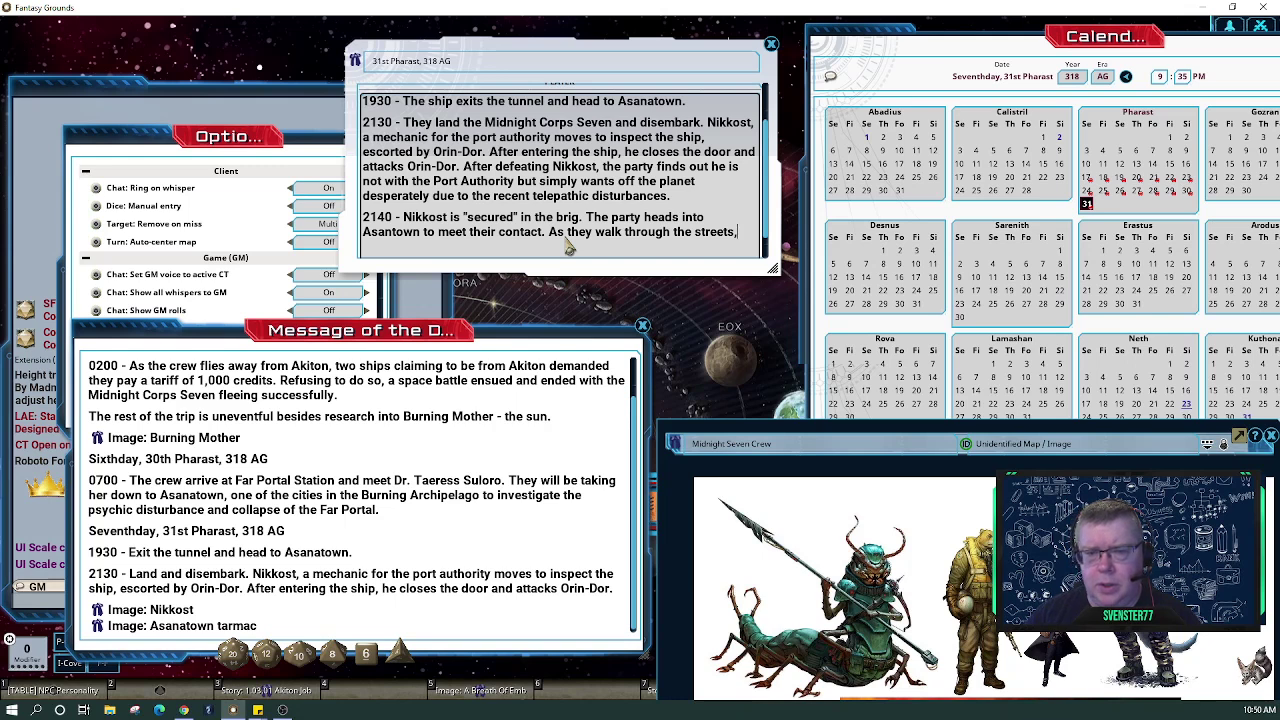
key("BackSpace")
key("BackSpace")
key("BackSpace")
key("BackSpace")
key("BackSpace")
key("BackSpace")
key("BackSpace")
key("BackSpace")
key("BackSpace")
key("BackSpace")
key("BackSpace")
key("BackSpace")
key("BackSpace")
key("BackSpace")
key("BackSpace")
key("BackSpace")
key("BackSpace")
key("BackSpace")
key("BackSpace")
key("BackSpace")
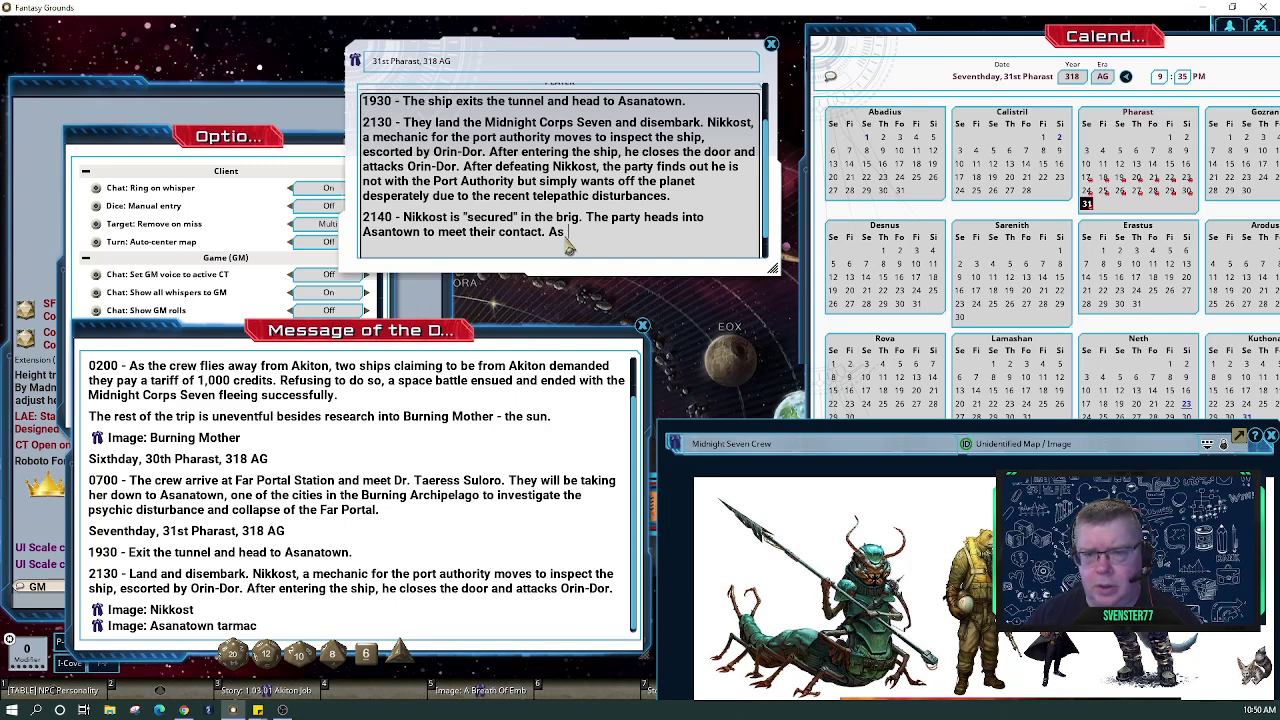
type("s they sta")
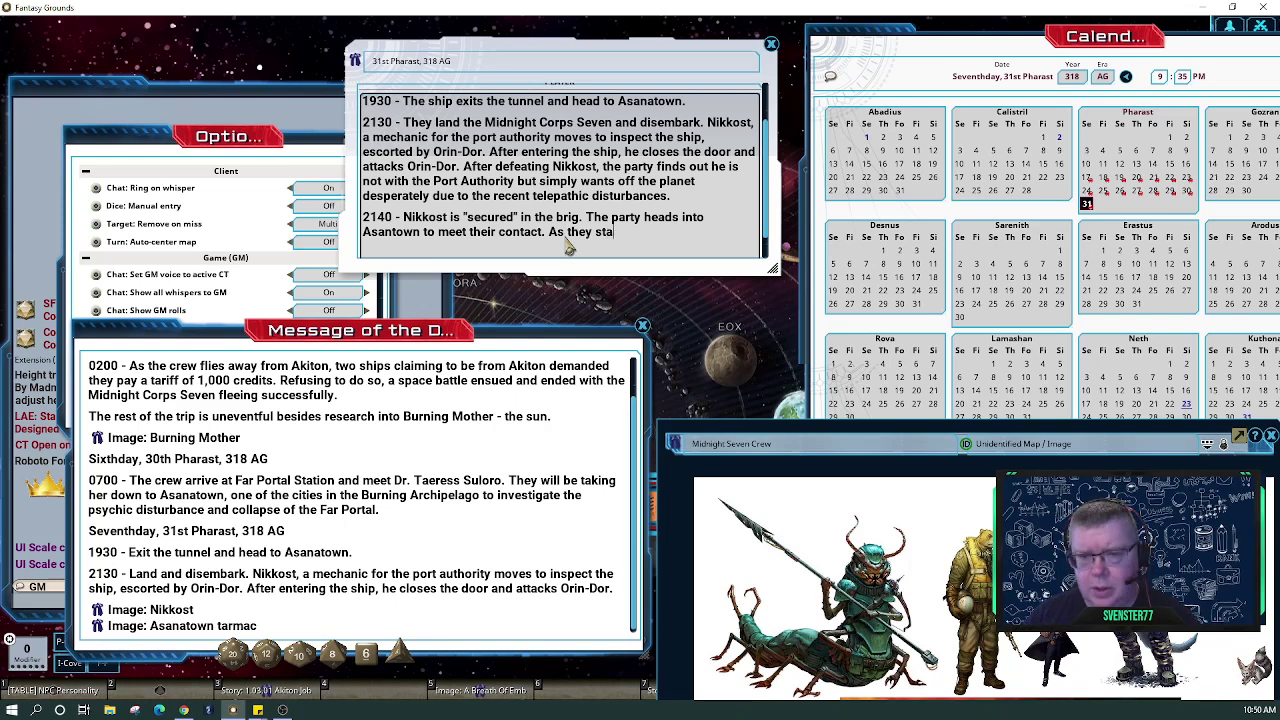
key("BackSpace")
key("BackSpace")
key("BackSpace")
key("BackSpace")
key("BackSpace")
key("BackSpace")
key("BackSpace")
key("BackSpace")
key("BackSpace")
key("BackSpace")
Replace the unfinished sentence at the end of the 2140 player log entry with "Within moments, a broadcast"
type("Wi")
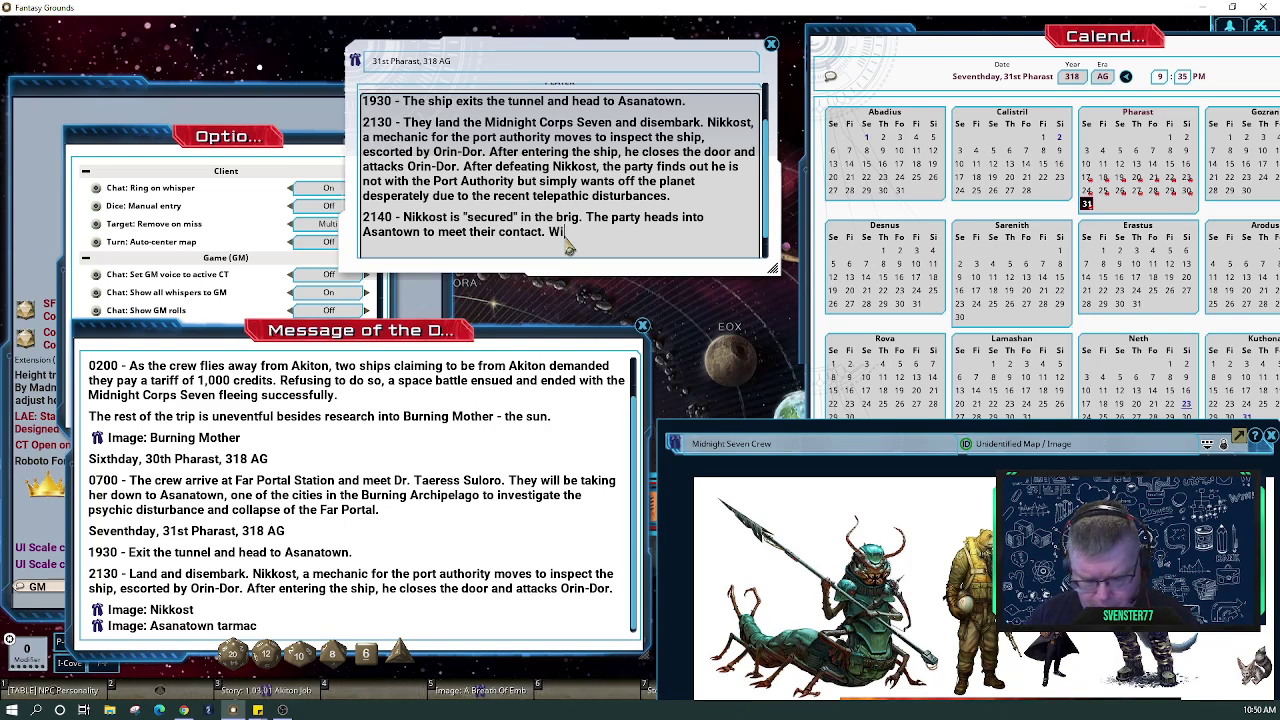
type("thin momen")
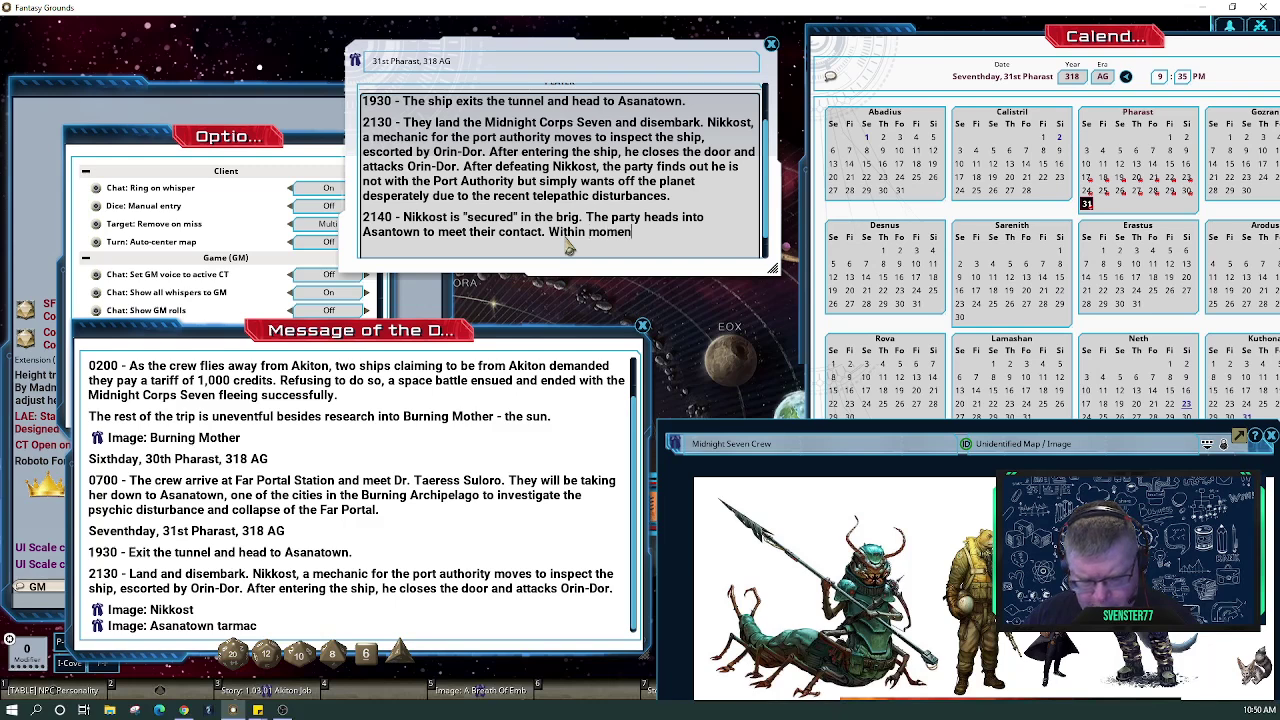
type("ts, a ")
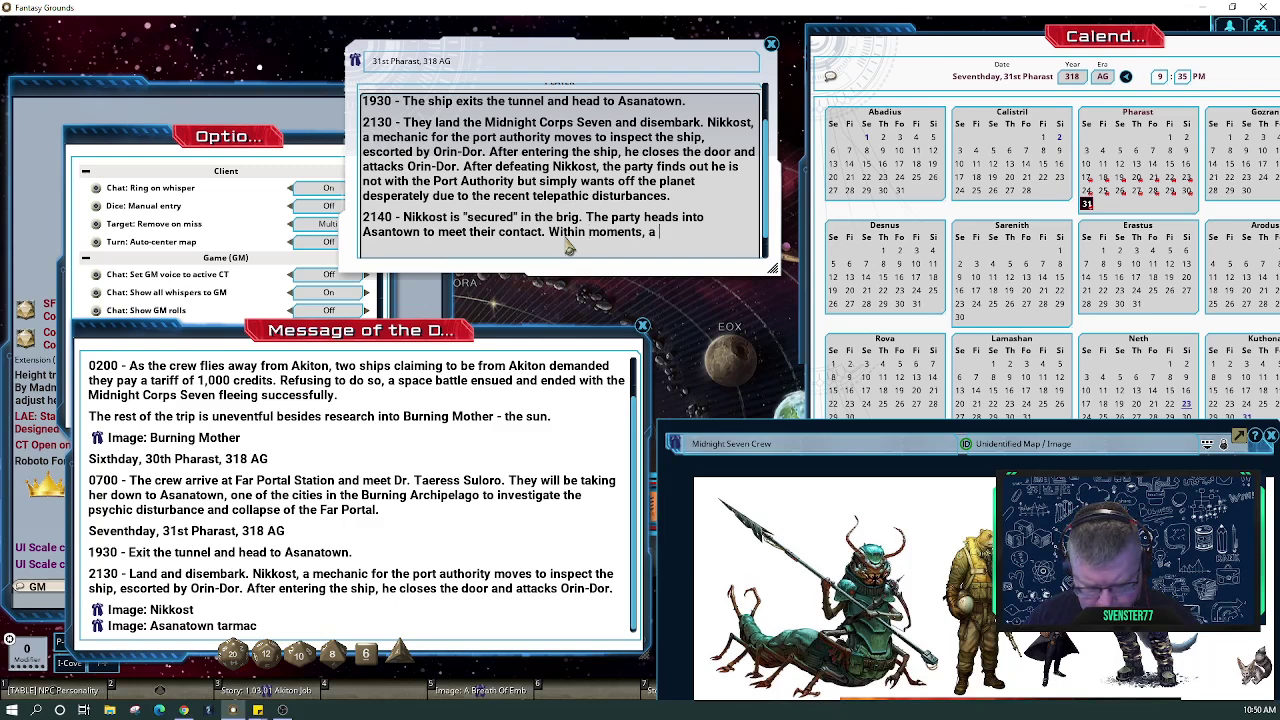
type("broadba")
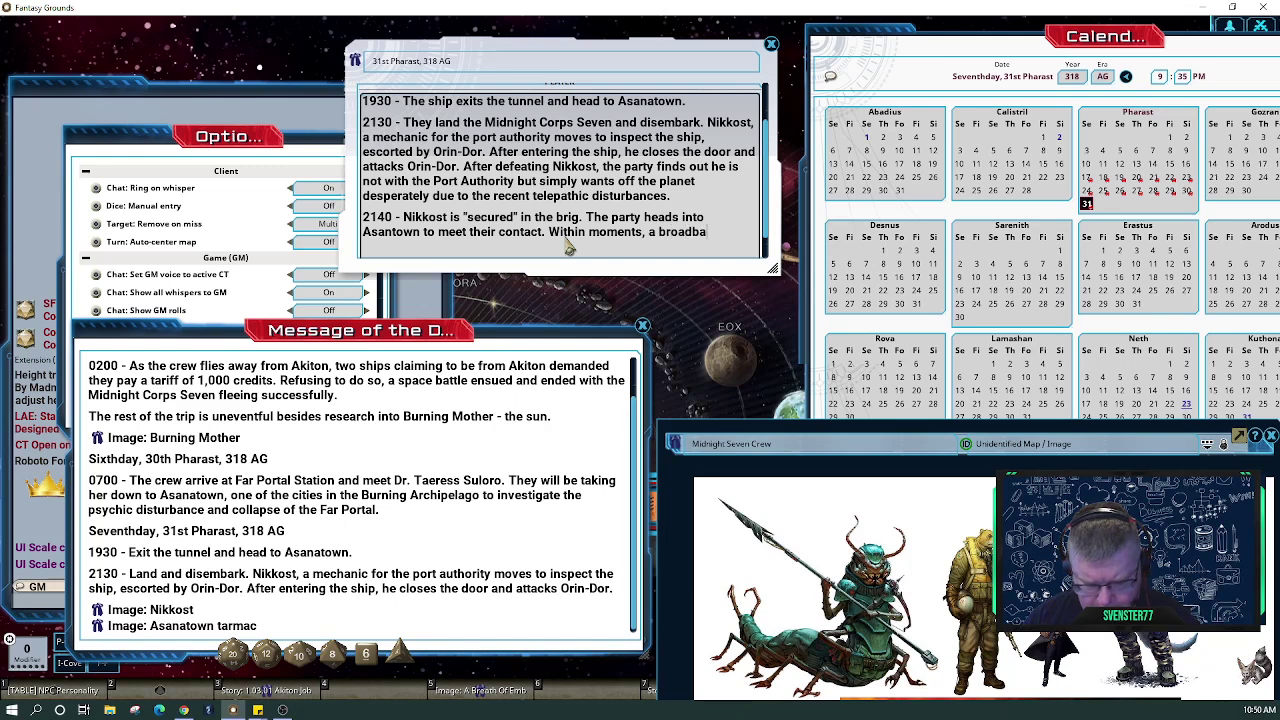
type("nd")
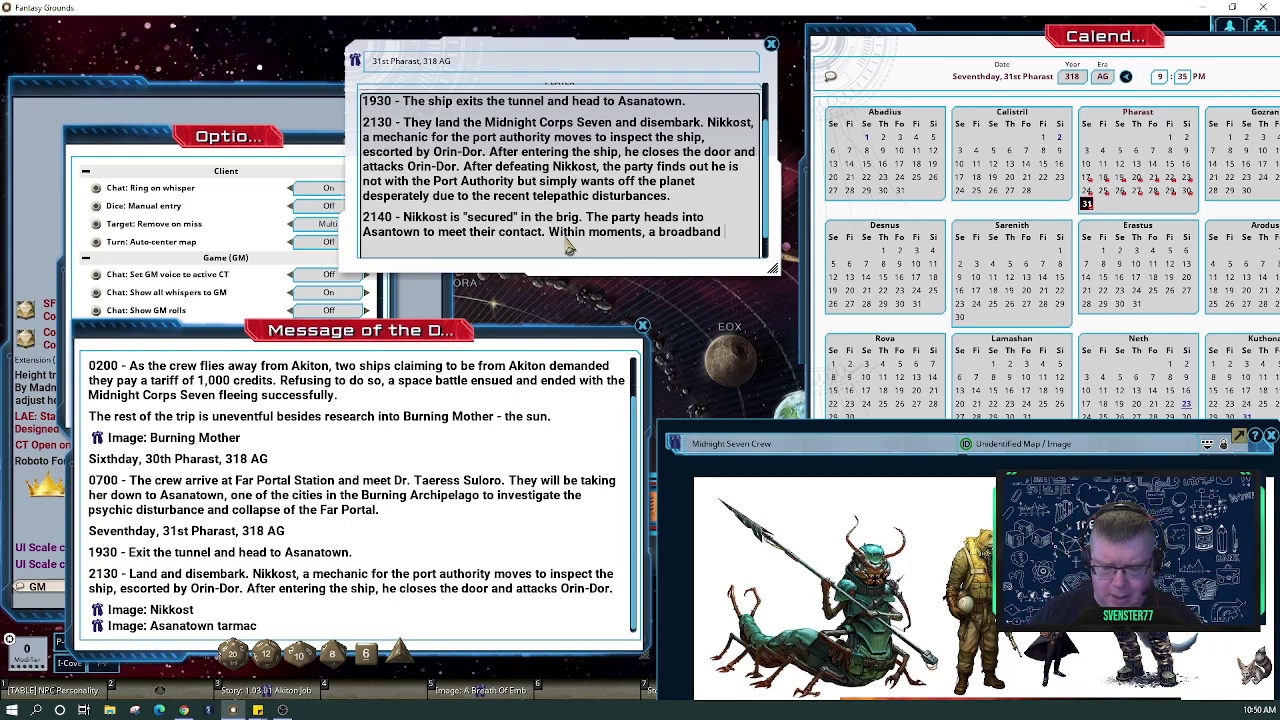
key("BackSpace")
key("BackSpace")
key("BackSpace")
key("BackSpace")
key("BackSpace")
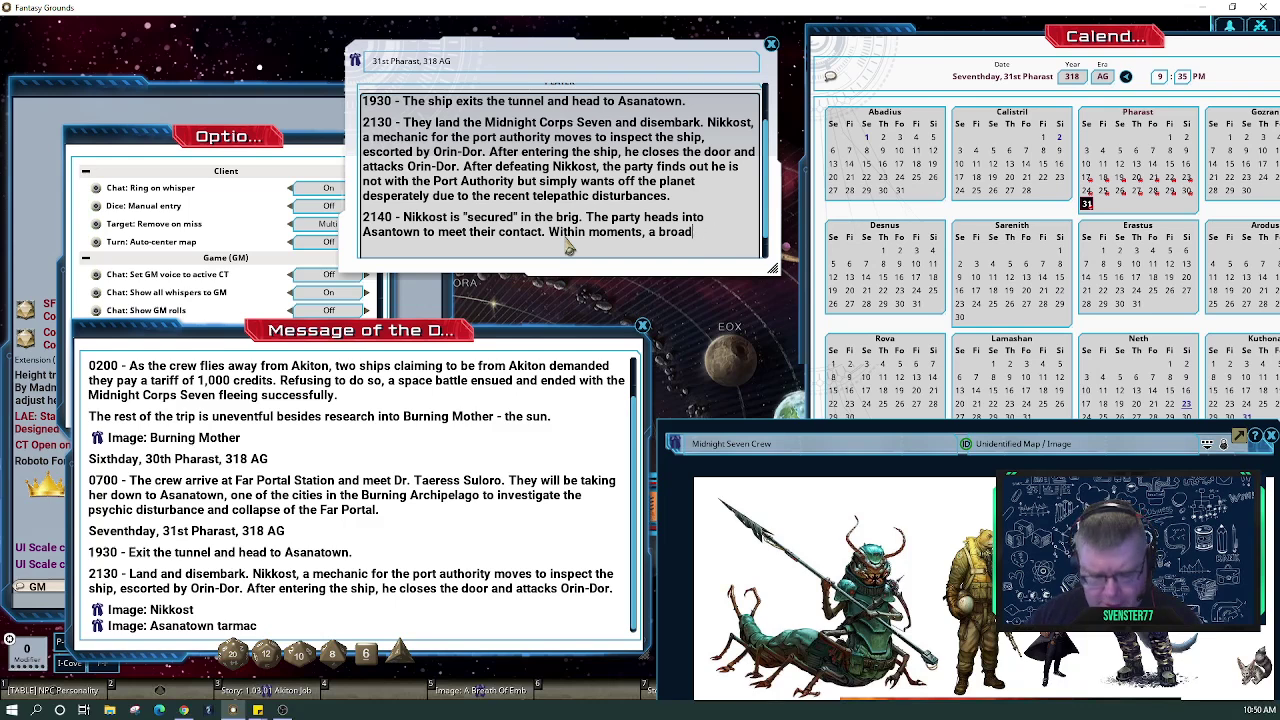
type("cast")
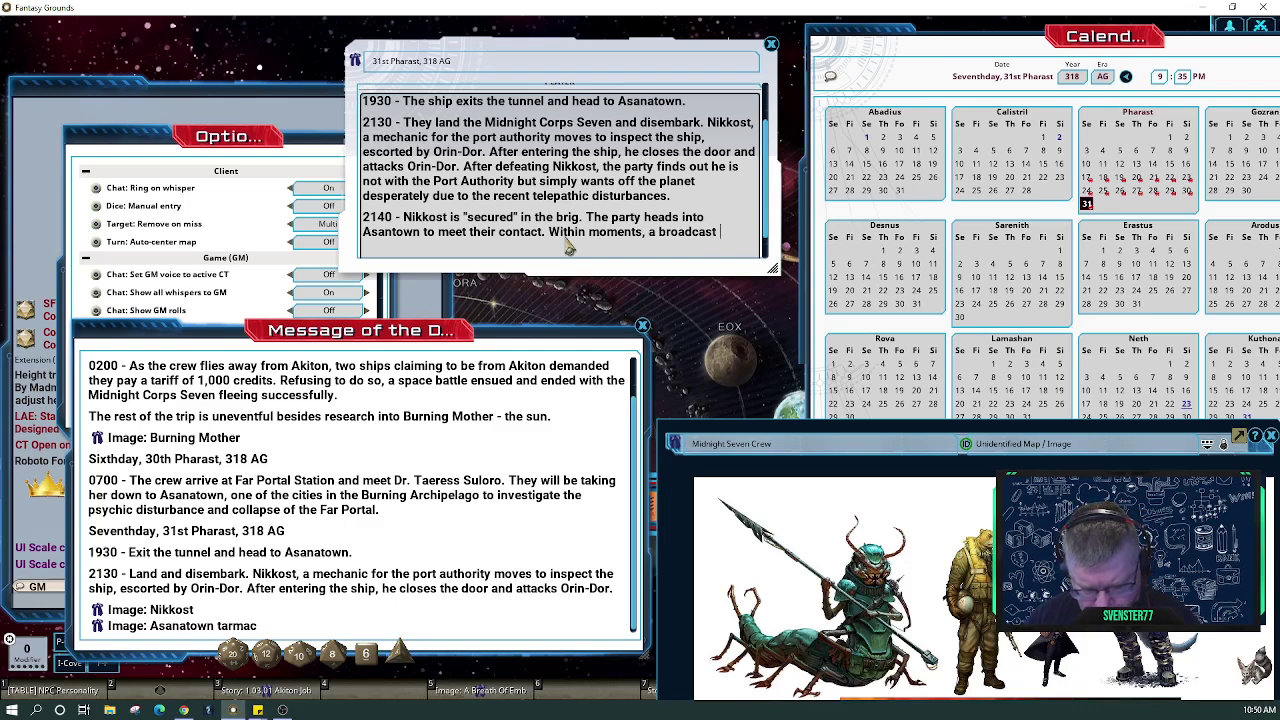
Continue the broadcast sentence in the 2140 entry with "comes over all their comms and local monitors"
type("comes o")
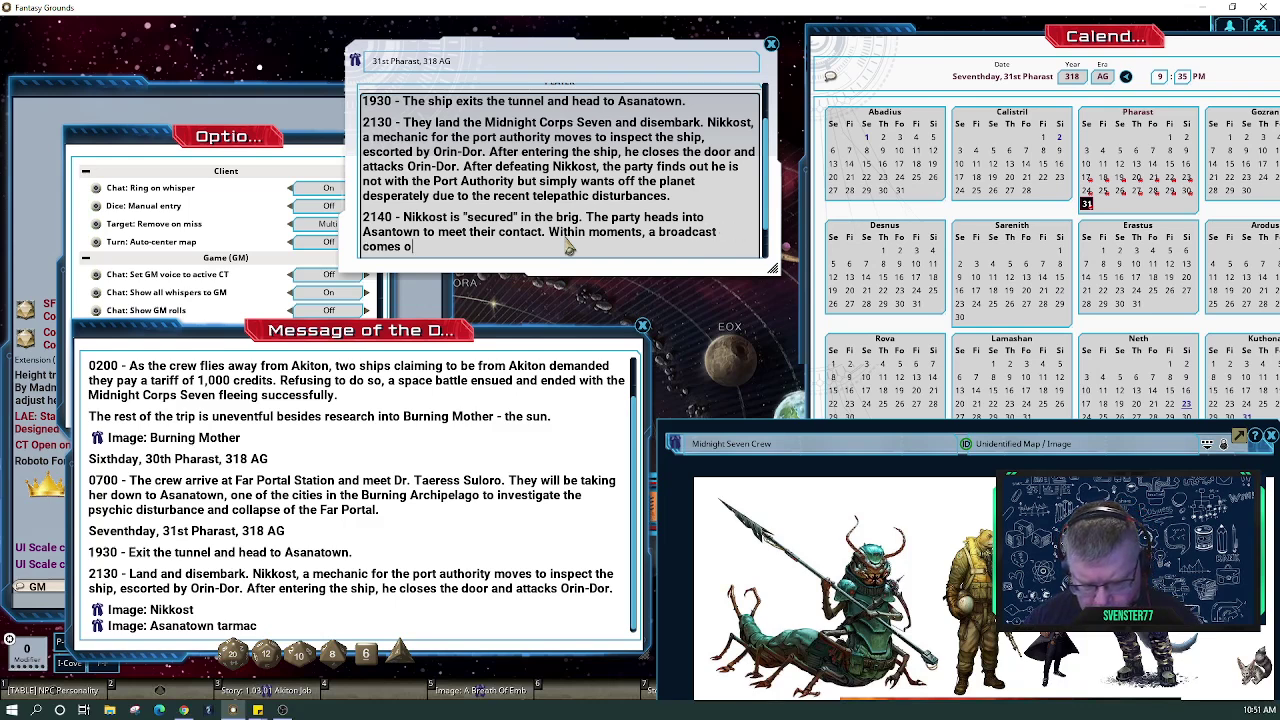
type("ver all their comms")
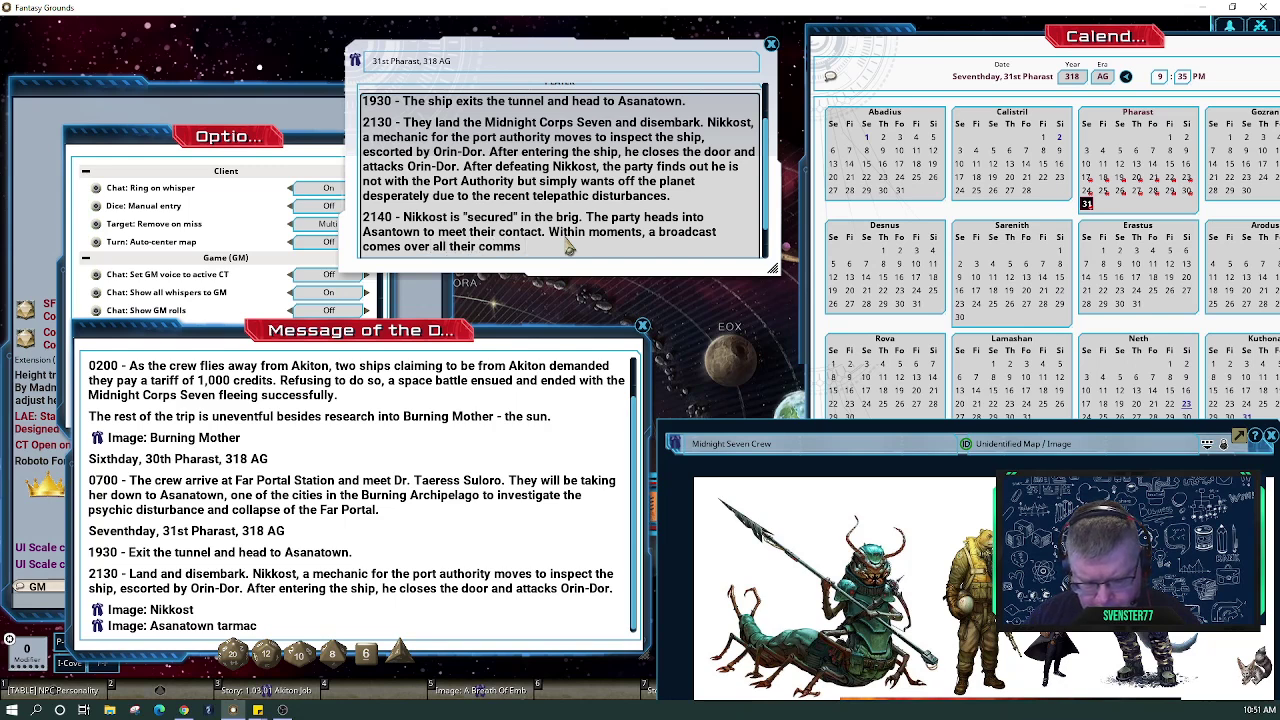
type(" and")
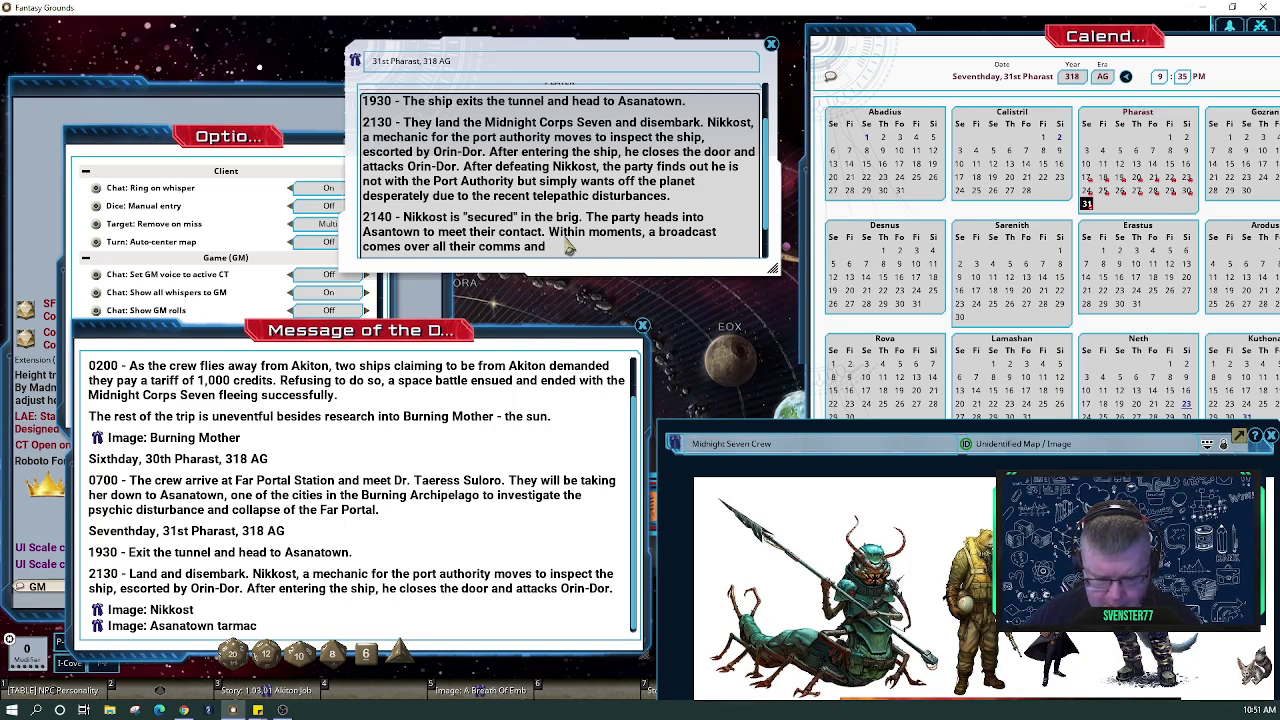
type("a")
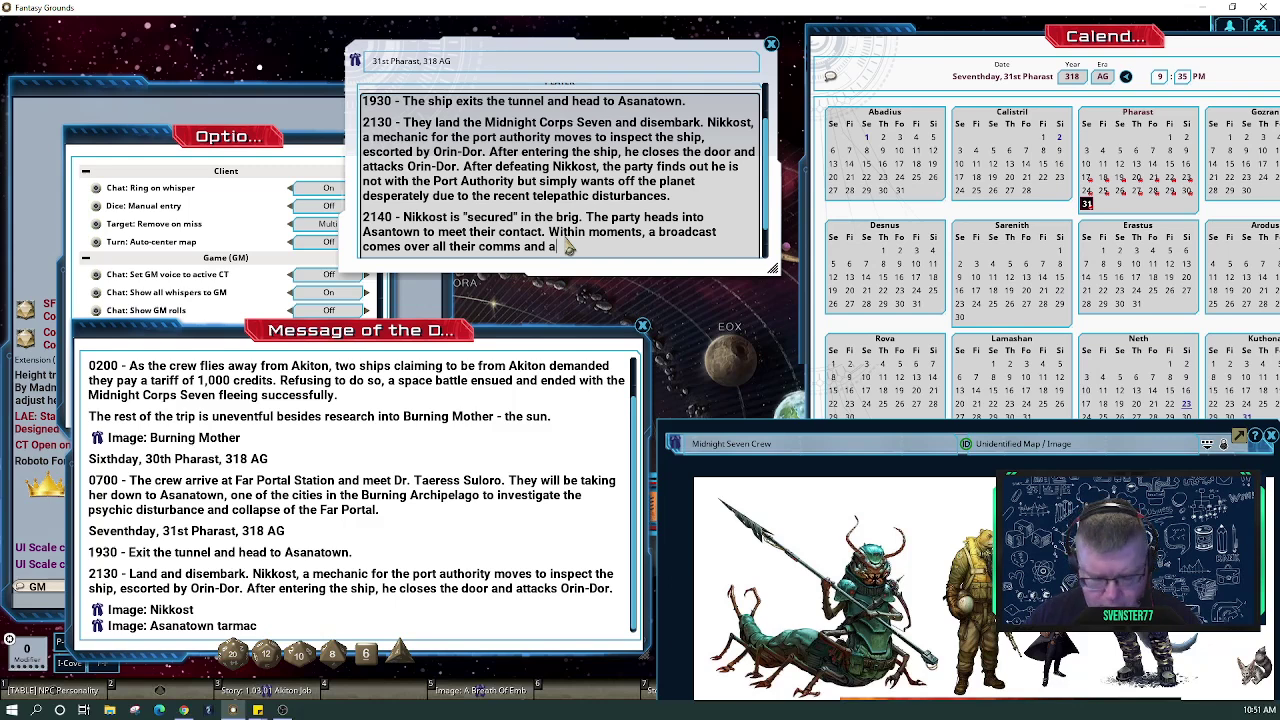
key("BackSpace")
type("loc")
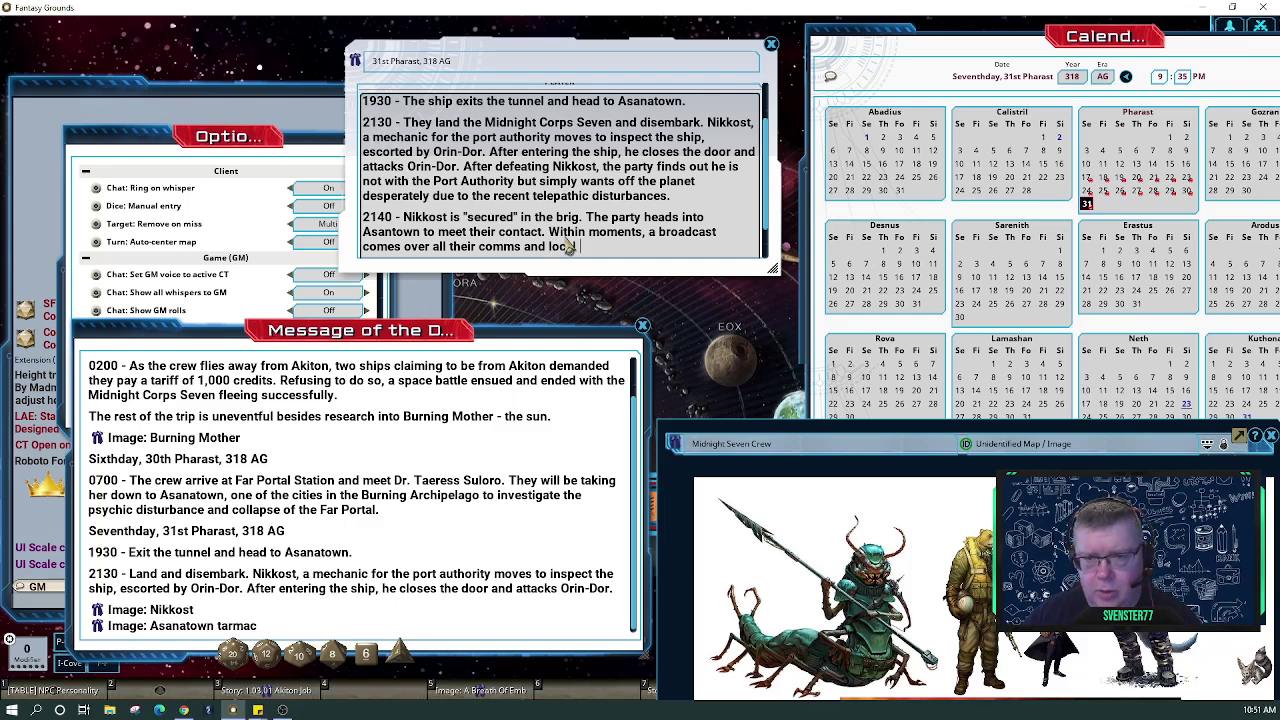
type("al monitors")
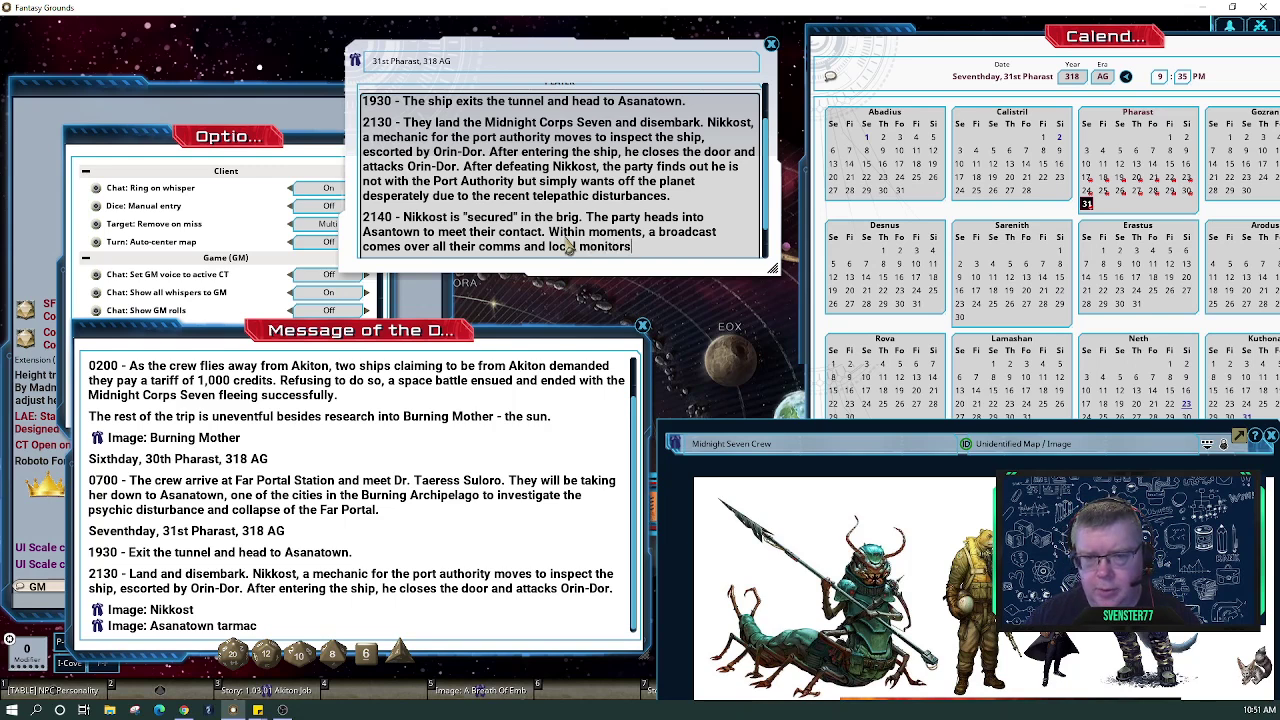
Extend the broadcast sentence in the 2140 entry with "saying Asantown is now under martial law and"
type(" sa")
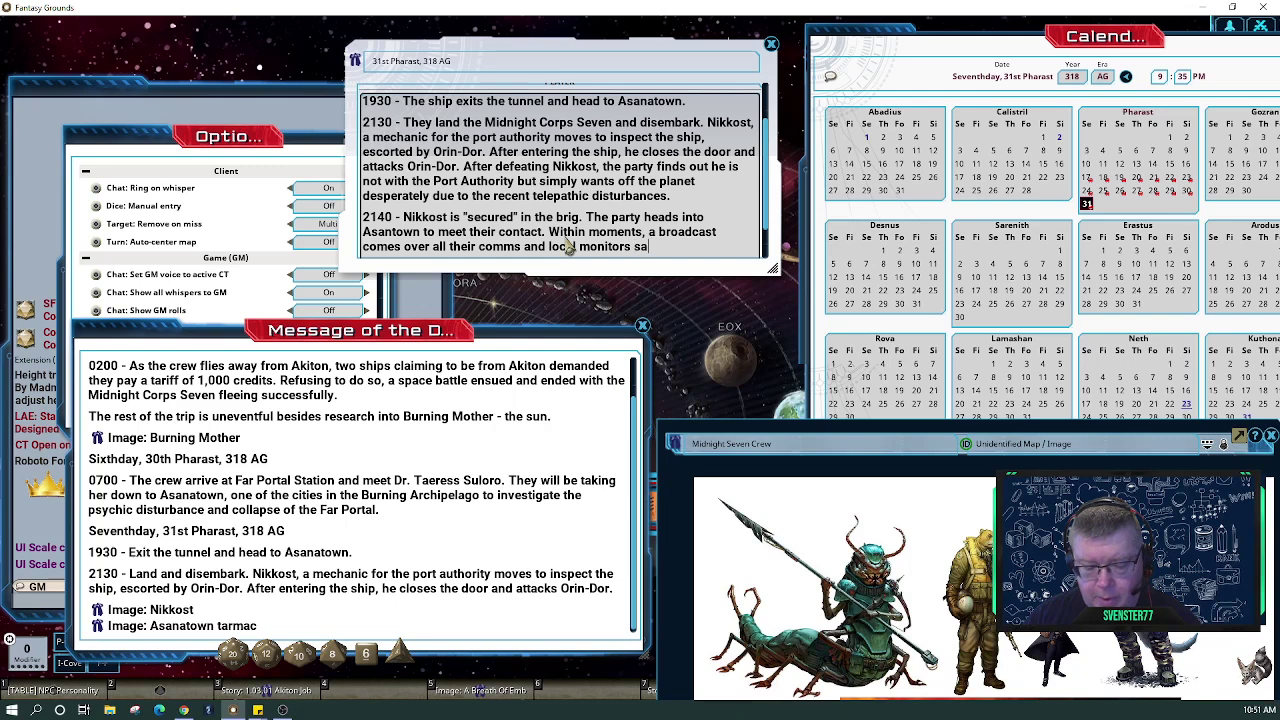
type("ying the")
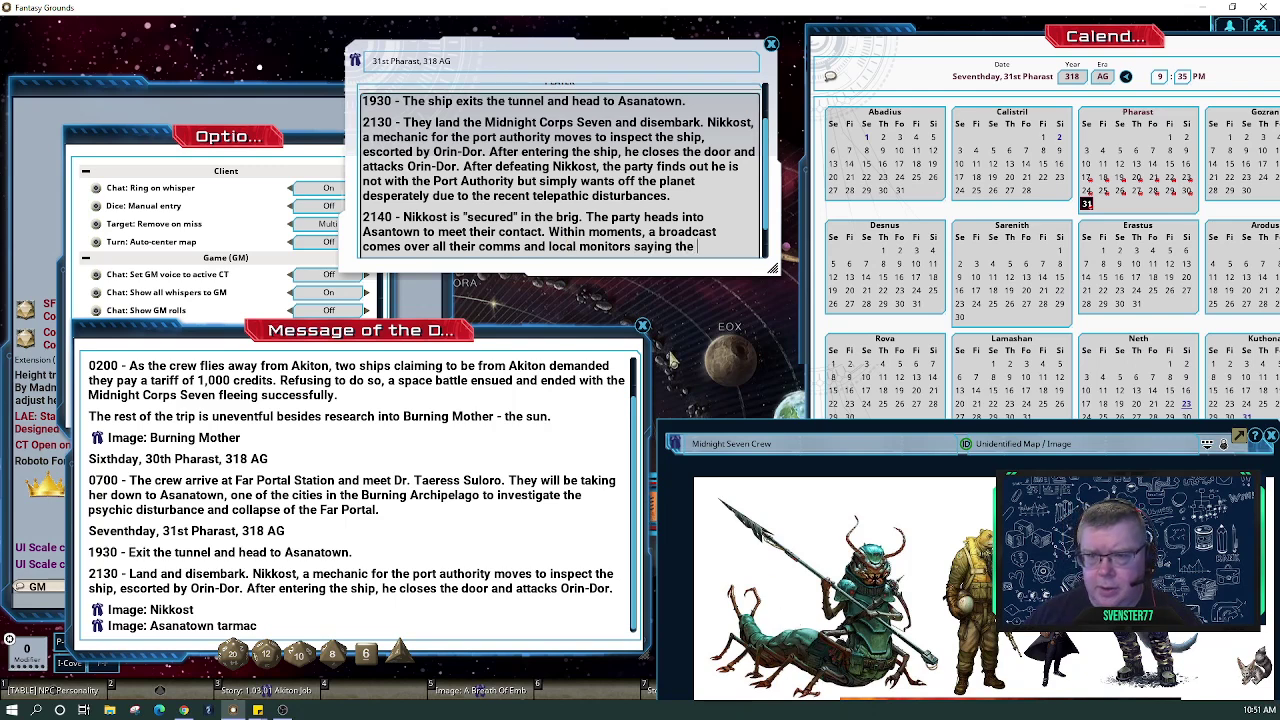
key("BackSpace")
key("BackSpace")
key("BackSpace")
key("BackSpace")
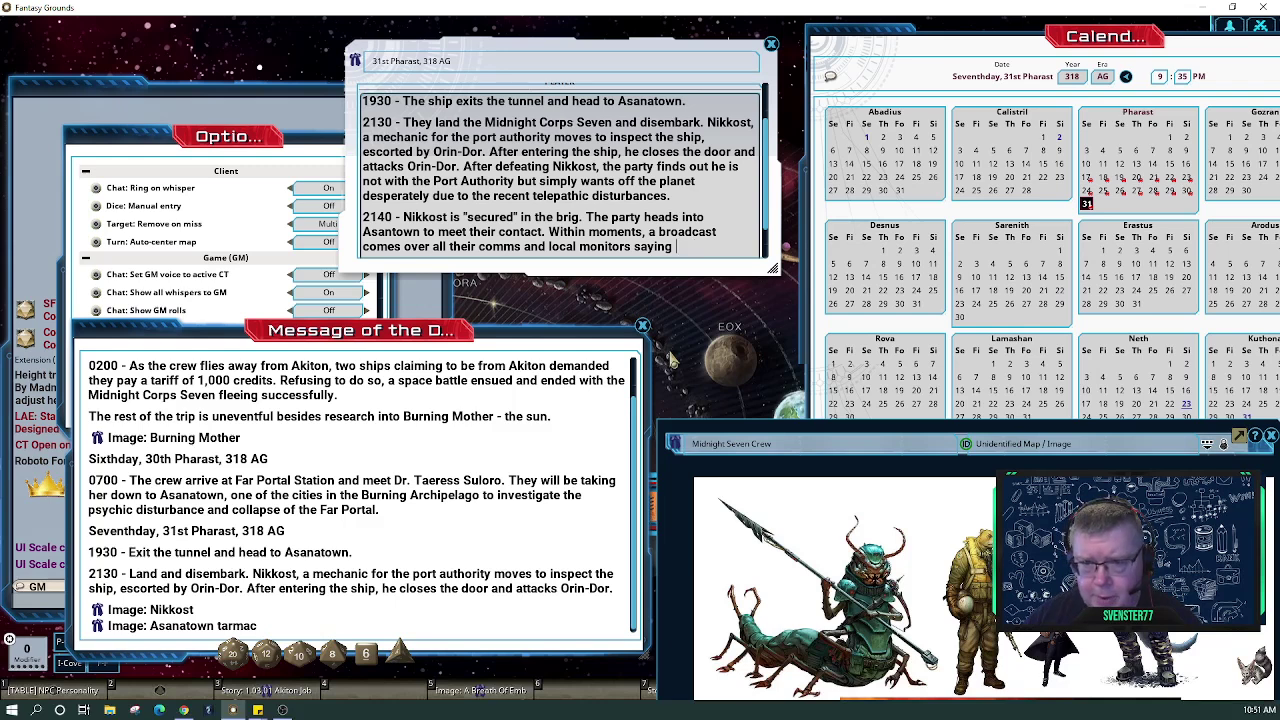
type("Asanto")
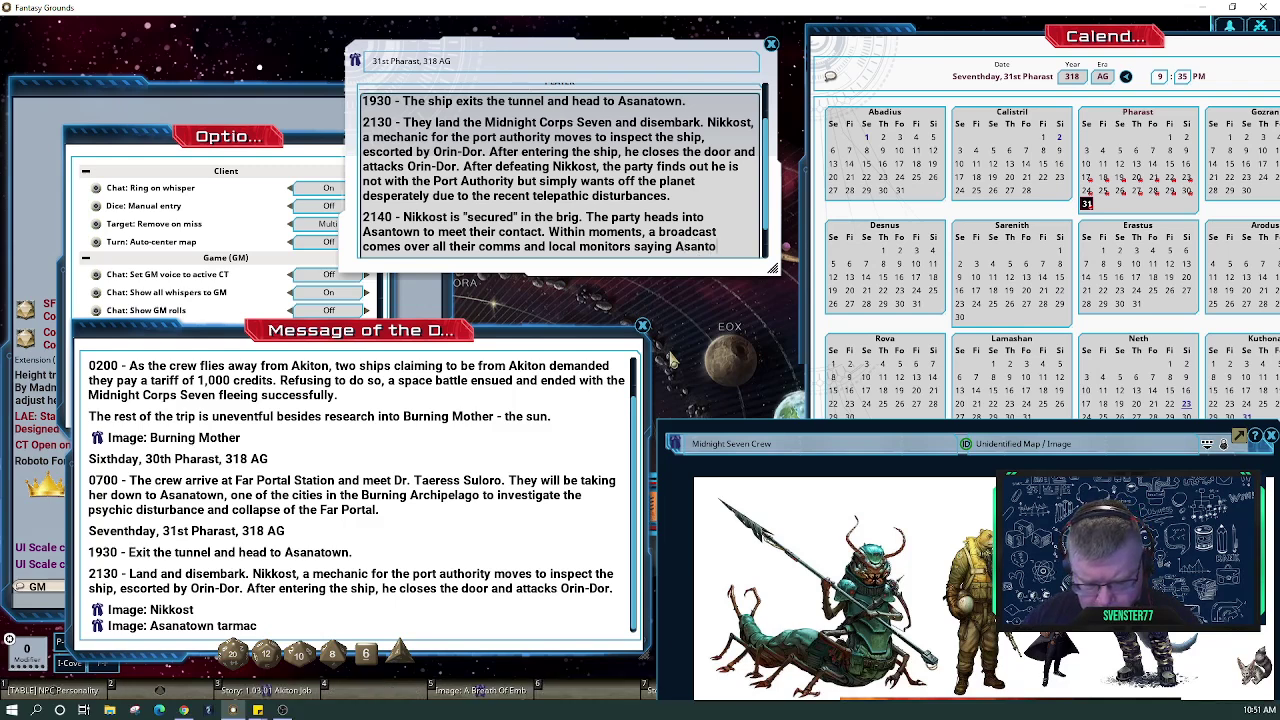
type("wn is ow")
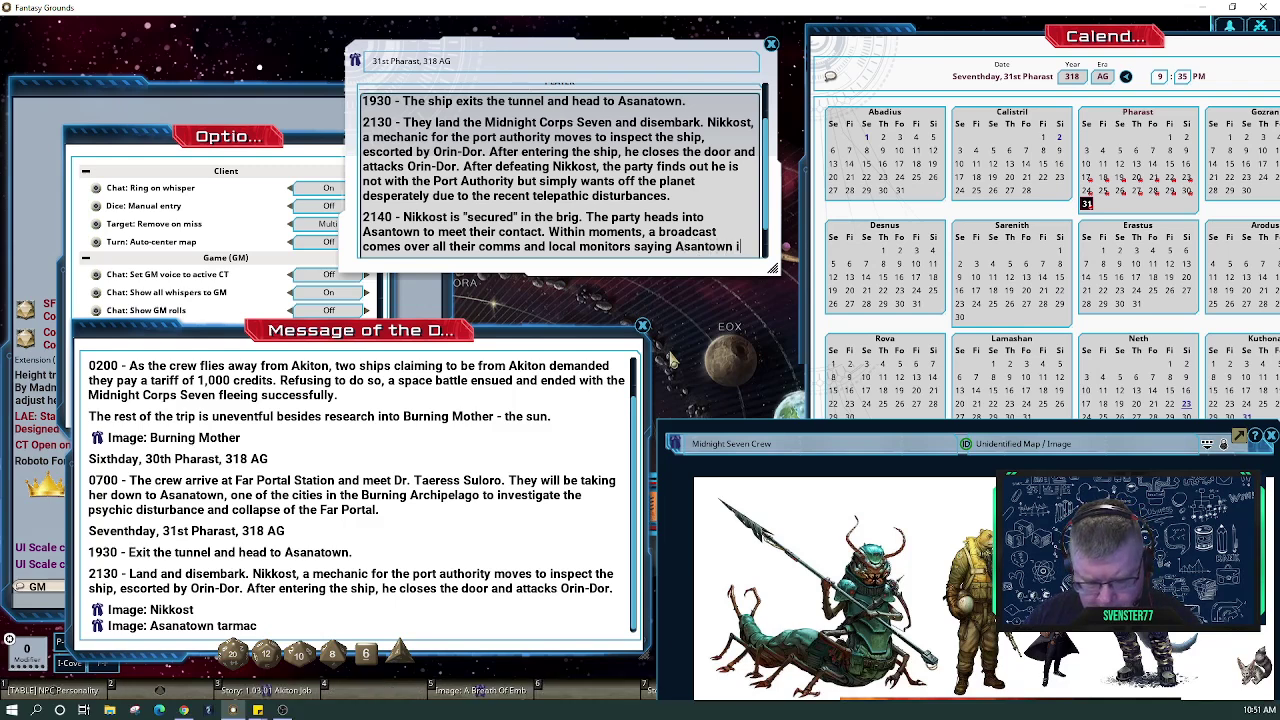
key("BackSpace")
key("BackSpace")
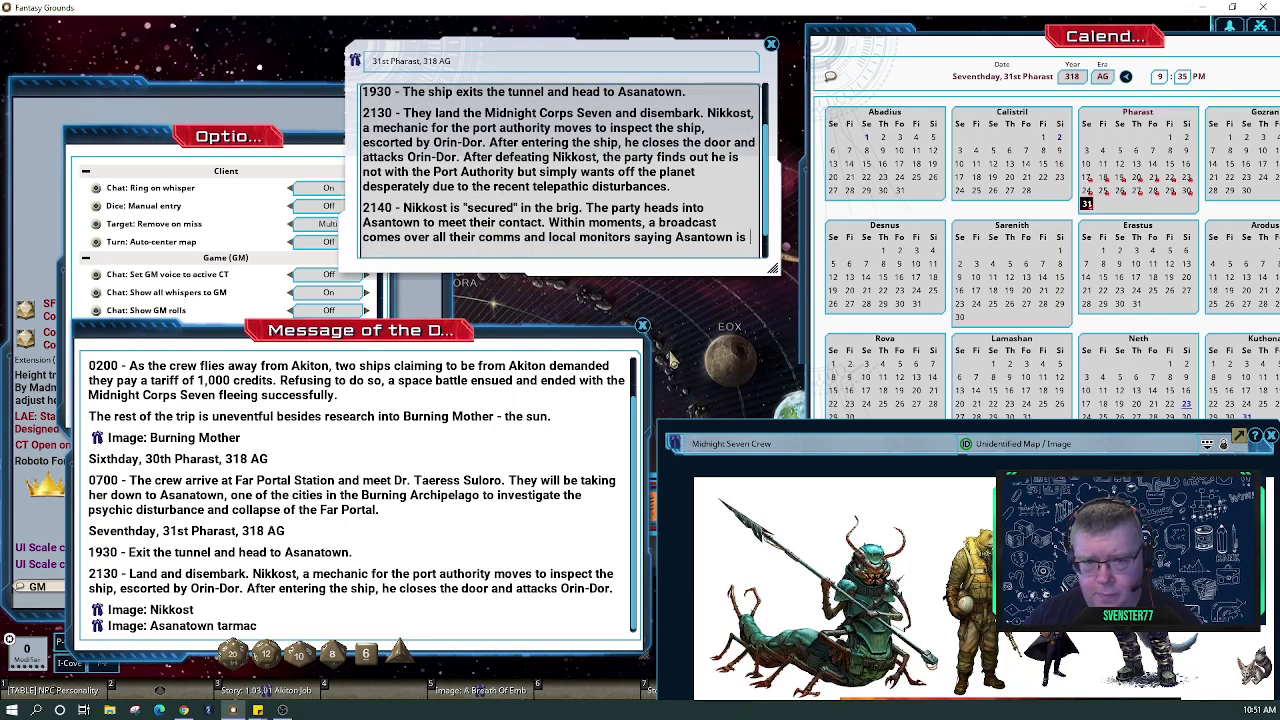
type("now under")
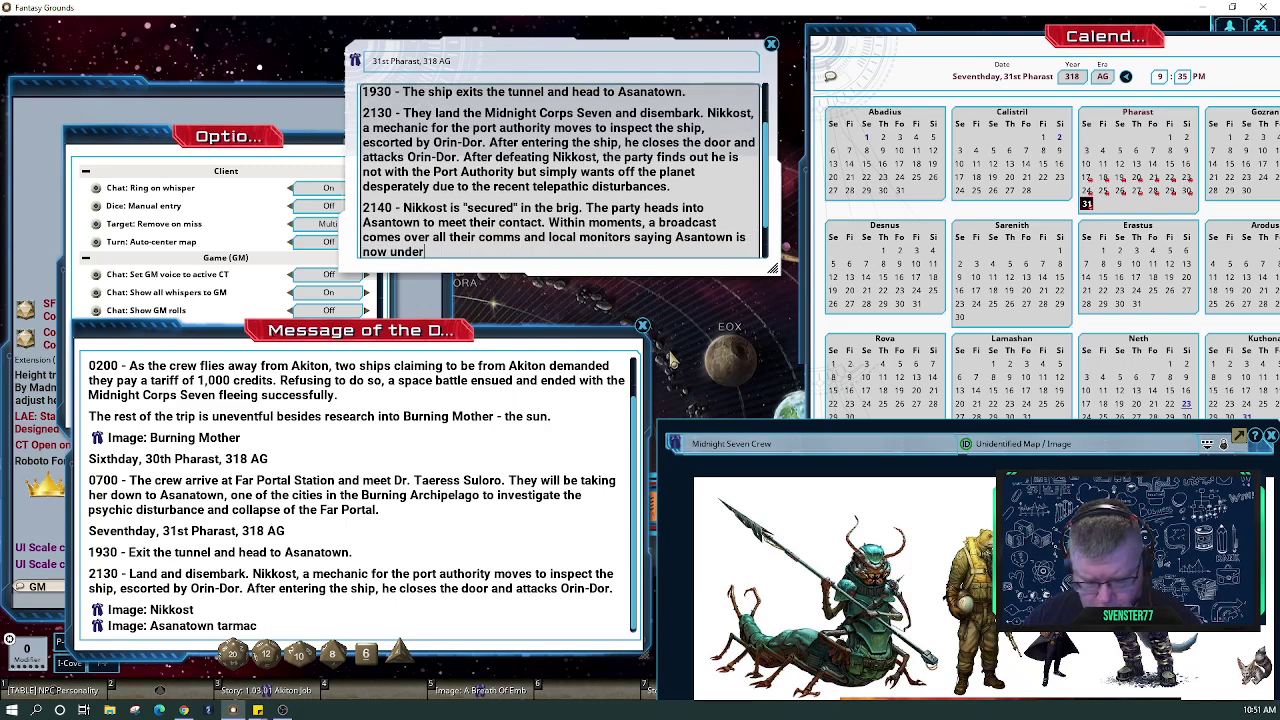
type(" martial la")
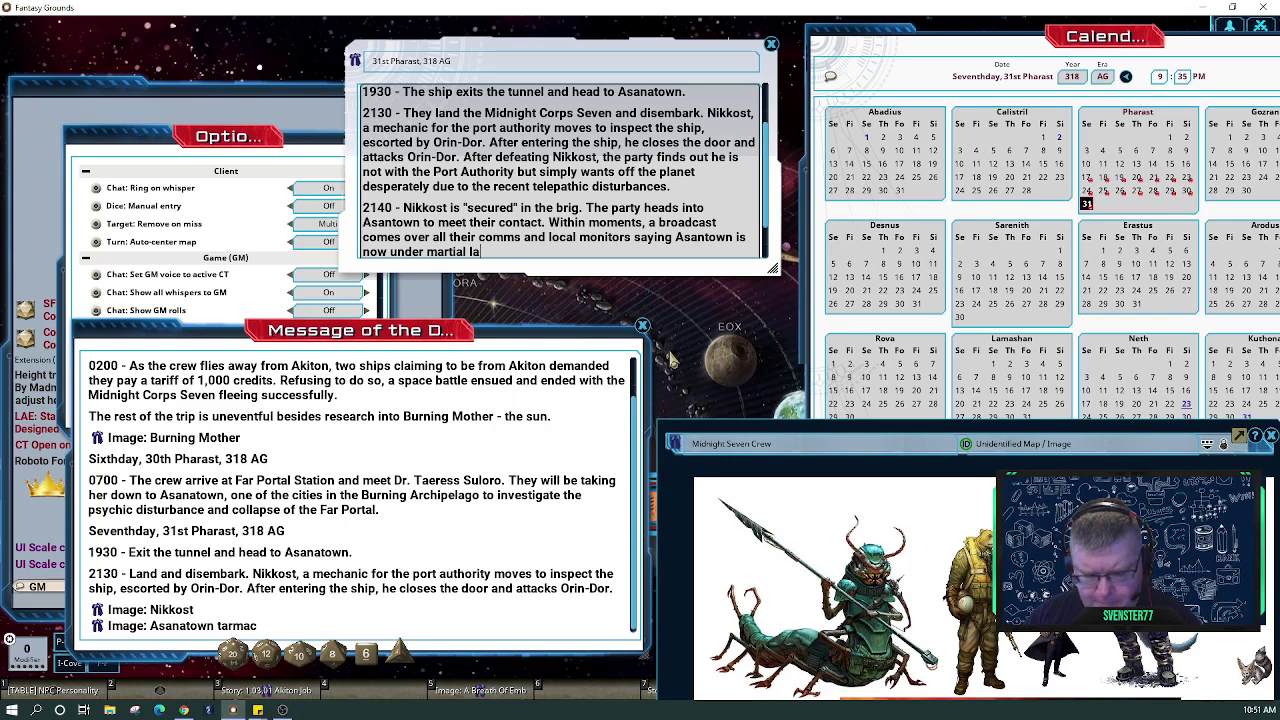
type("w and ")
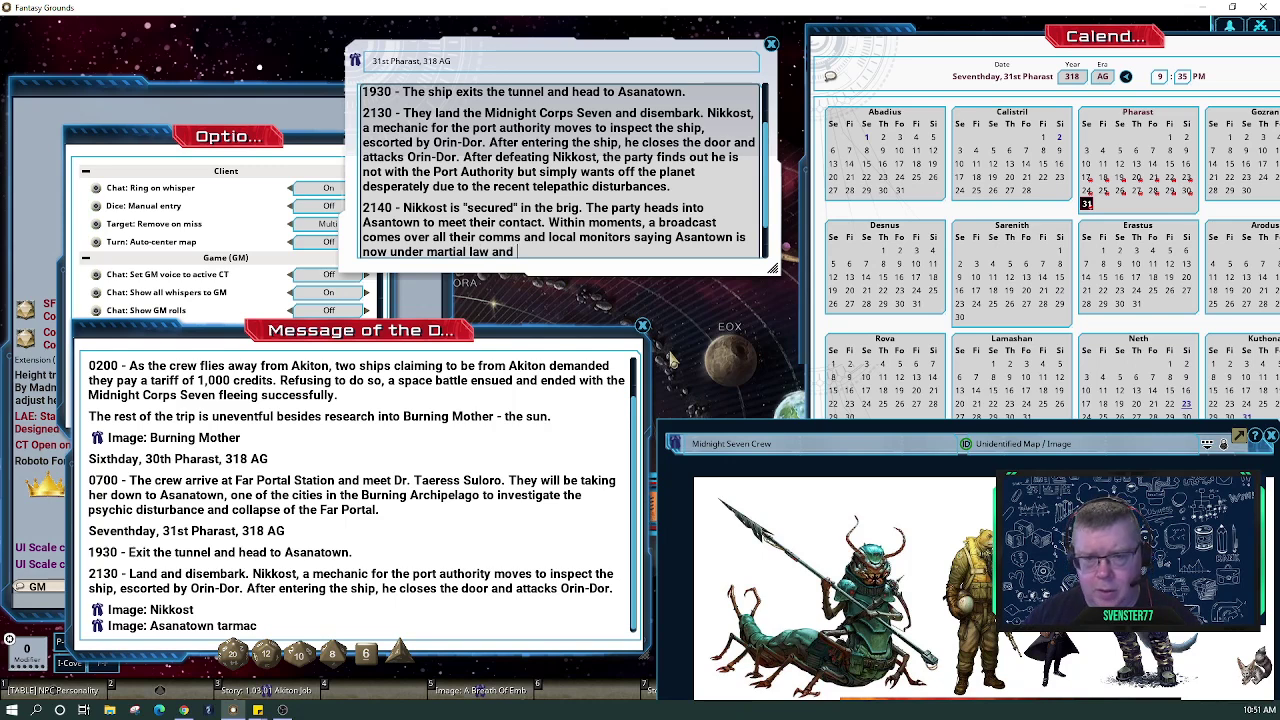
Finish the 2140 entry's broadcast sentence with "there is no travel in or out until further notice."
type("there is no tra")
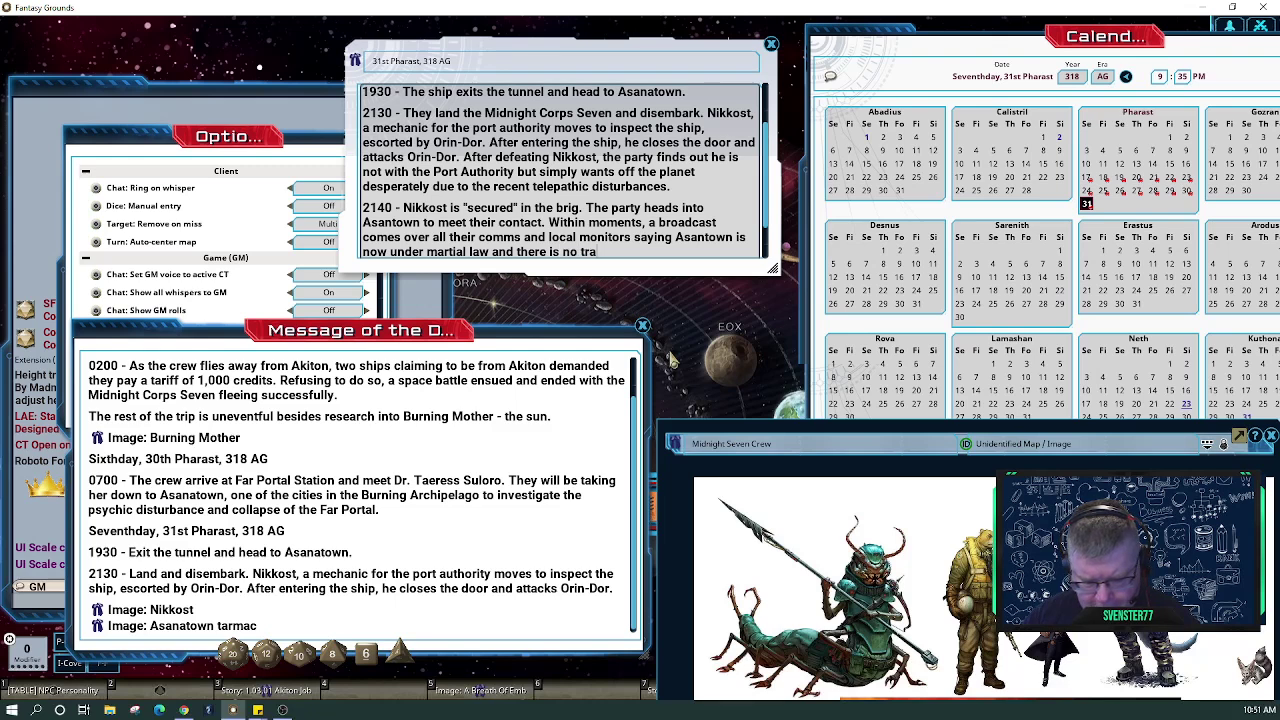
type("vel in or ")
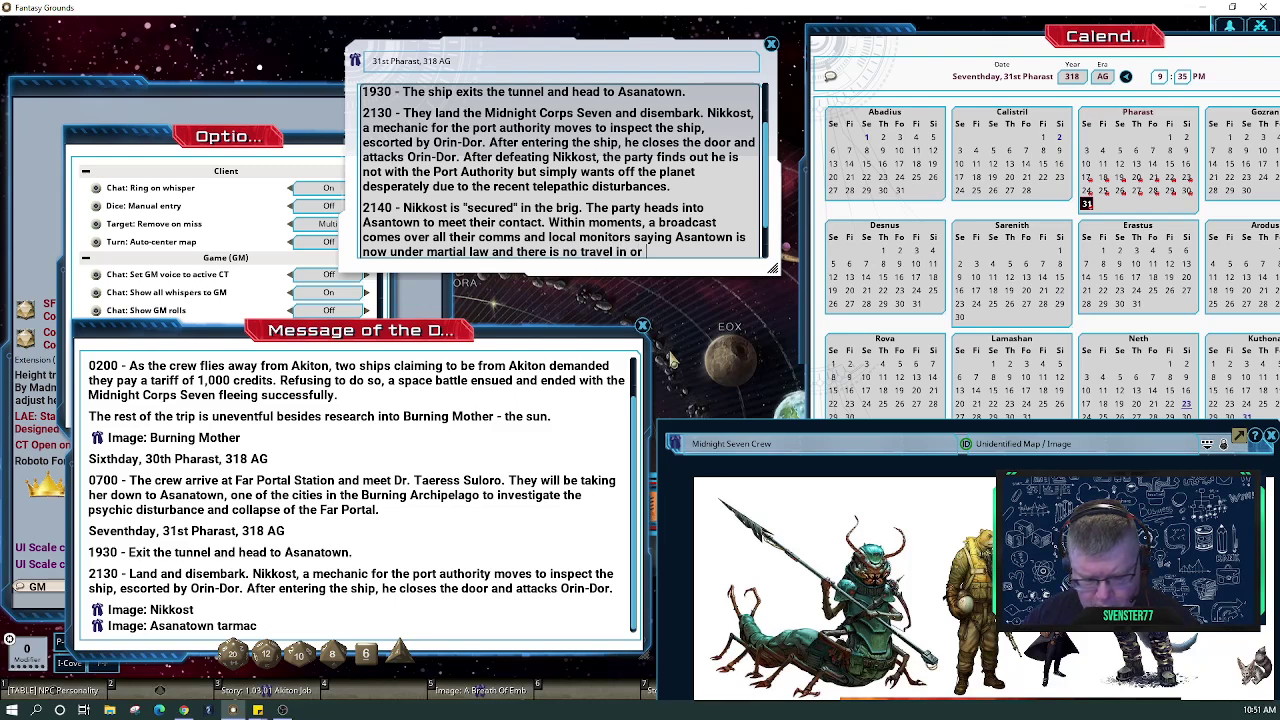
type("out")
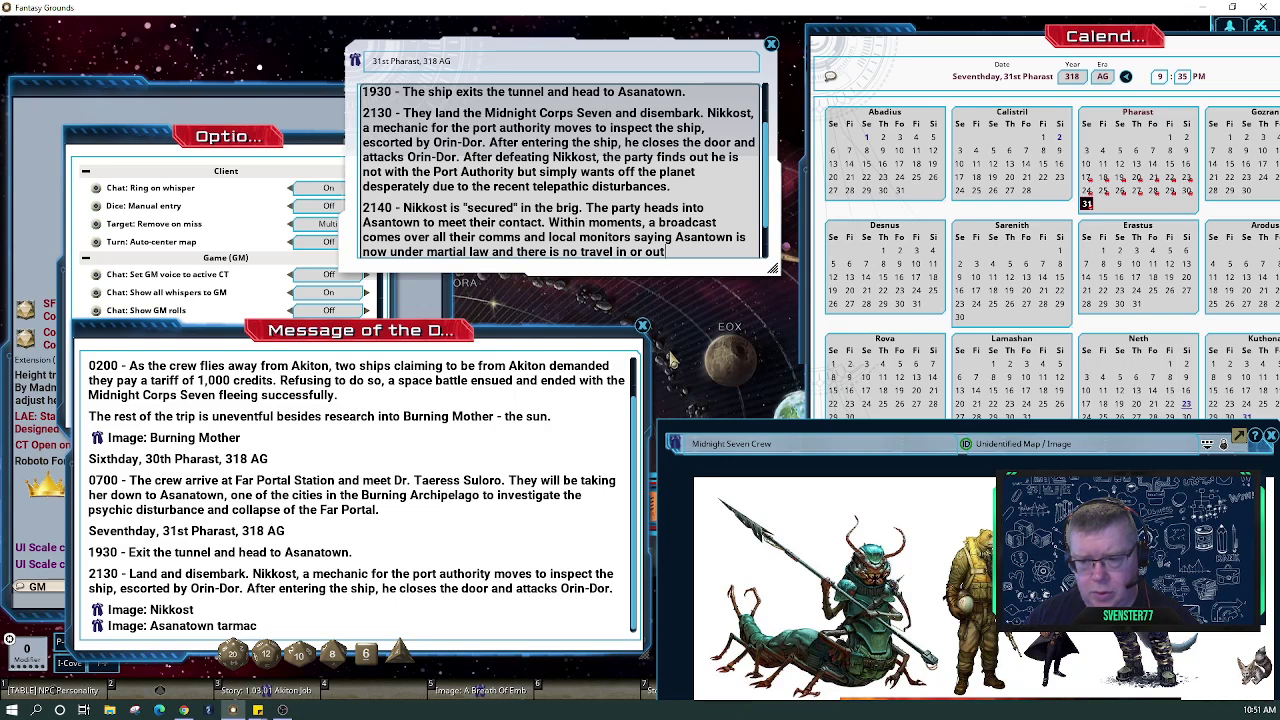
type(" until")
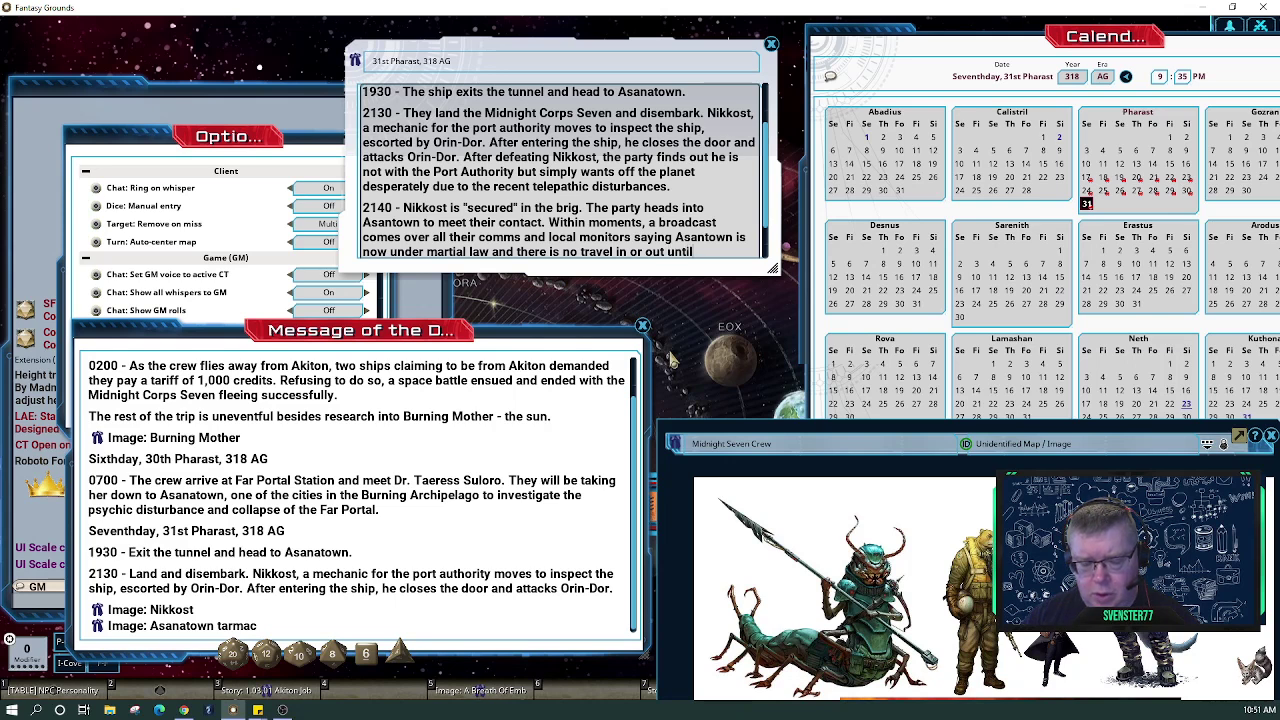
type(" further notice.")
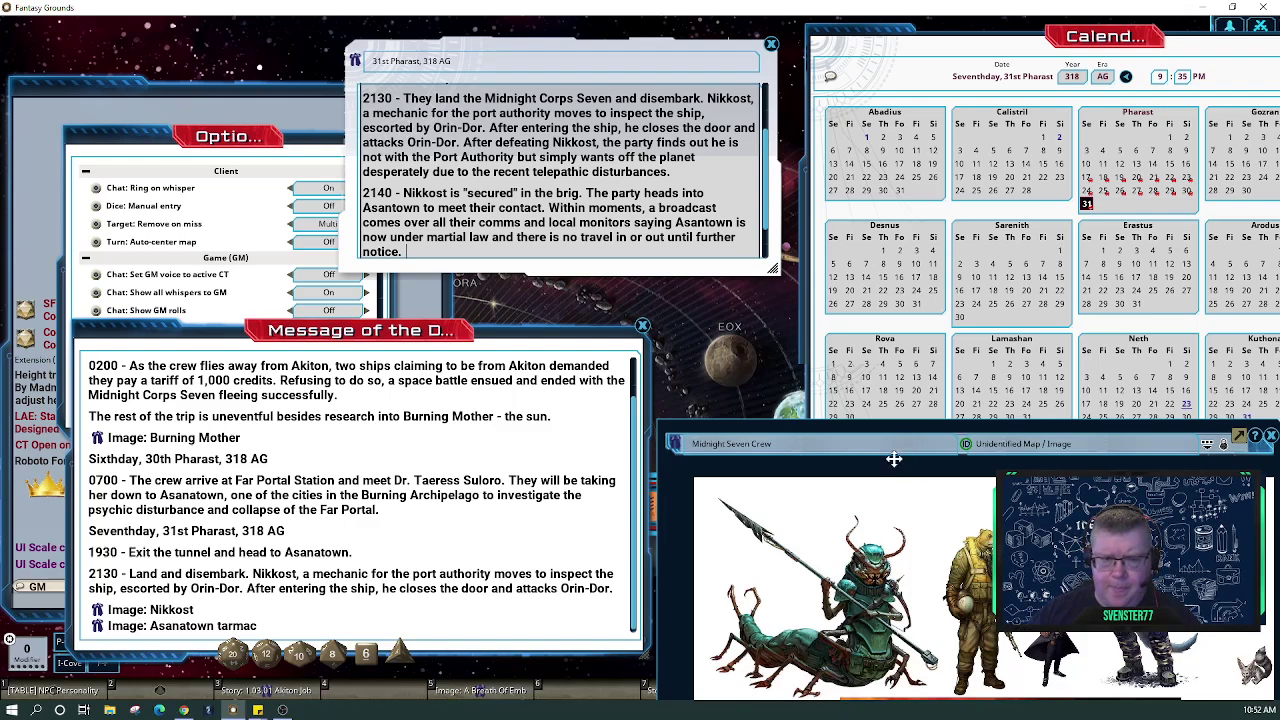
Open the "2.00 Part 2: Rebellion Dawn" story and place it clear of the Midnight Seven Crew image
left_click_drag(908, 443, 894, 214)
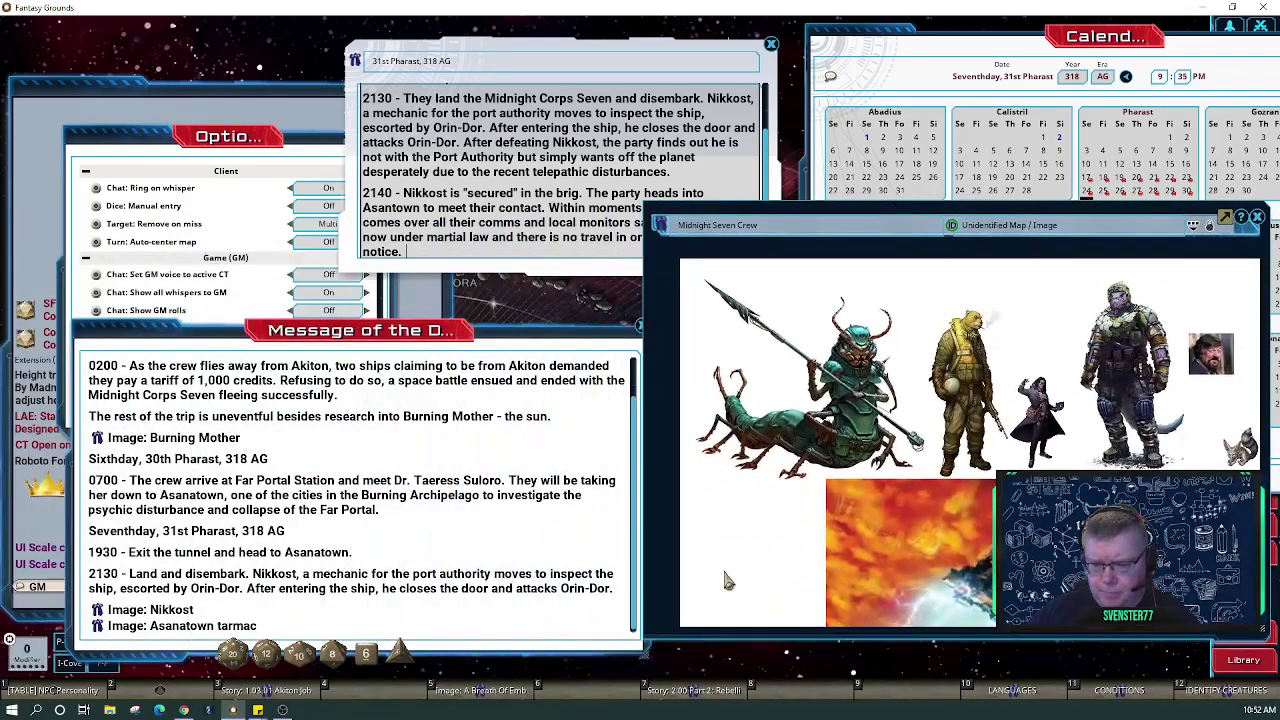
left_click(698, 690)
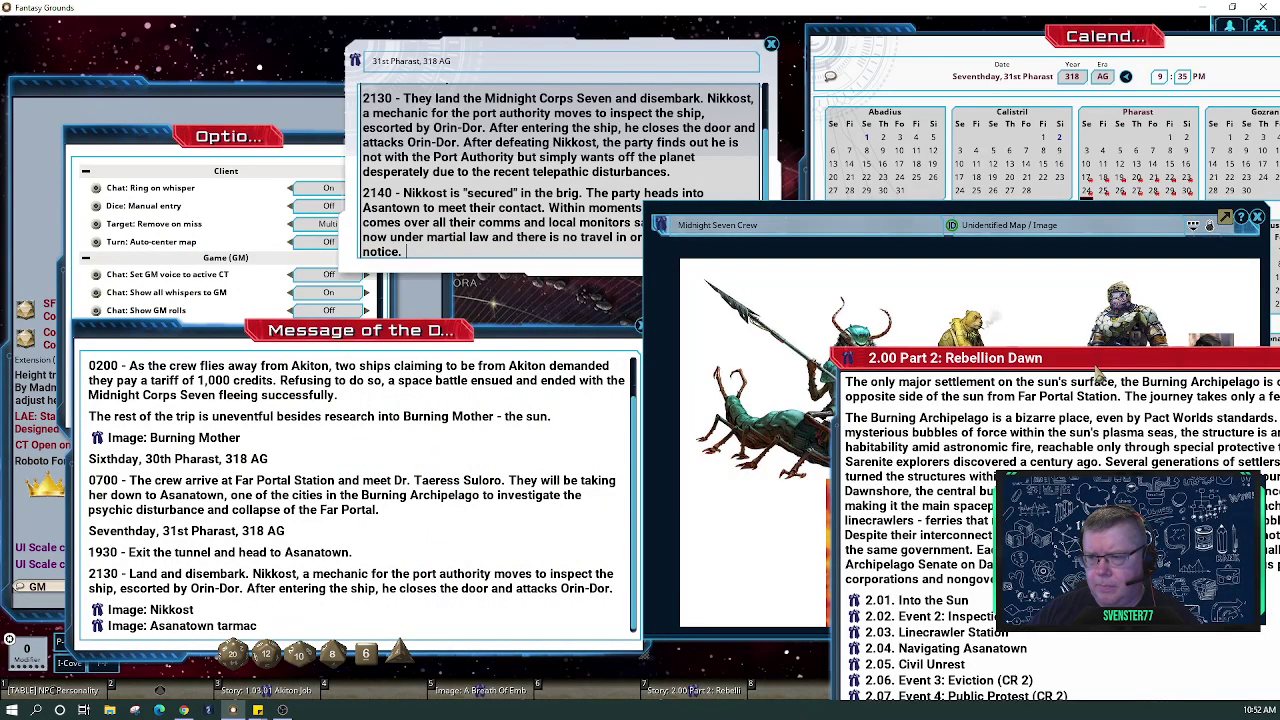
left_click_drag(997, 352, 213, 118)
left_click_drag(905, 212, 915, 428)
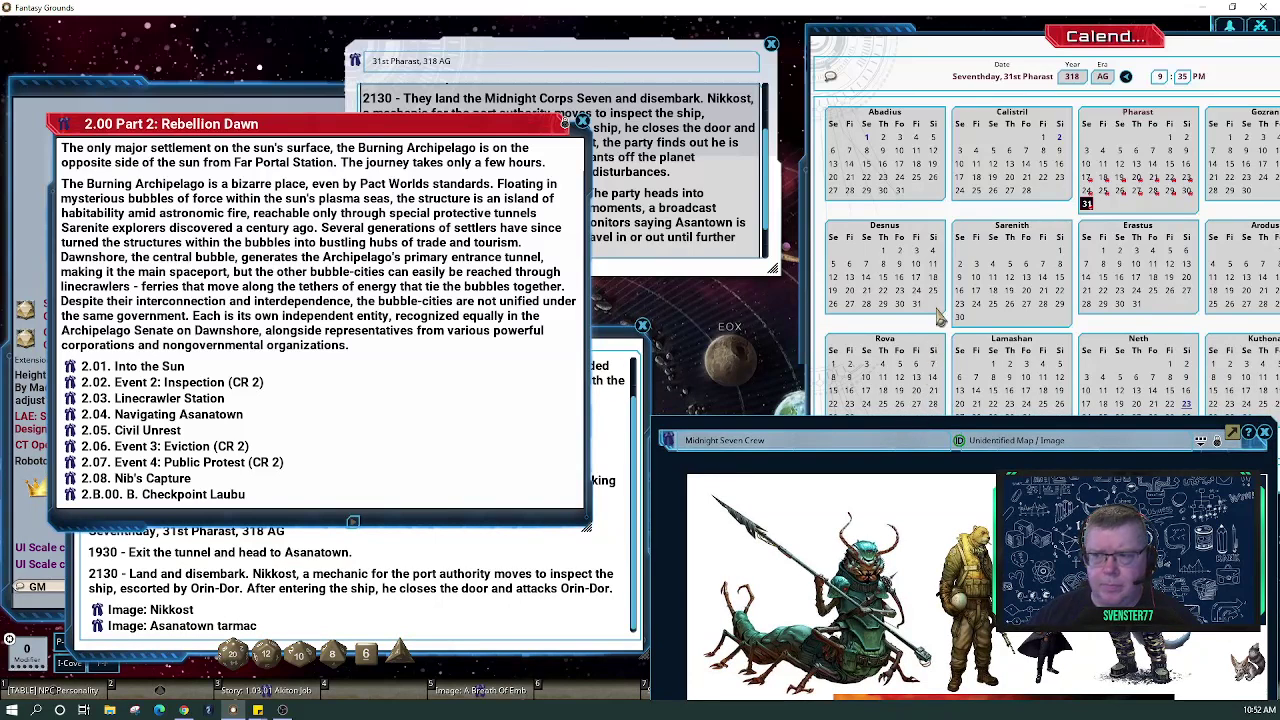
Bring the calendar window fully into view and close it
left_click_drag(1030, 60, 914, 60)
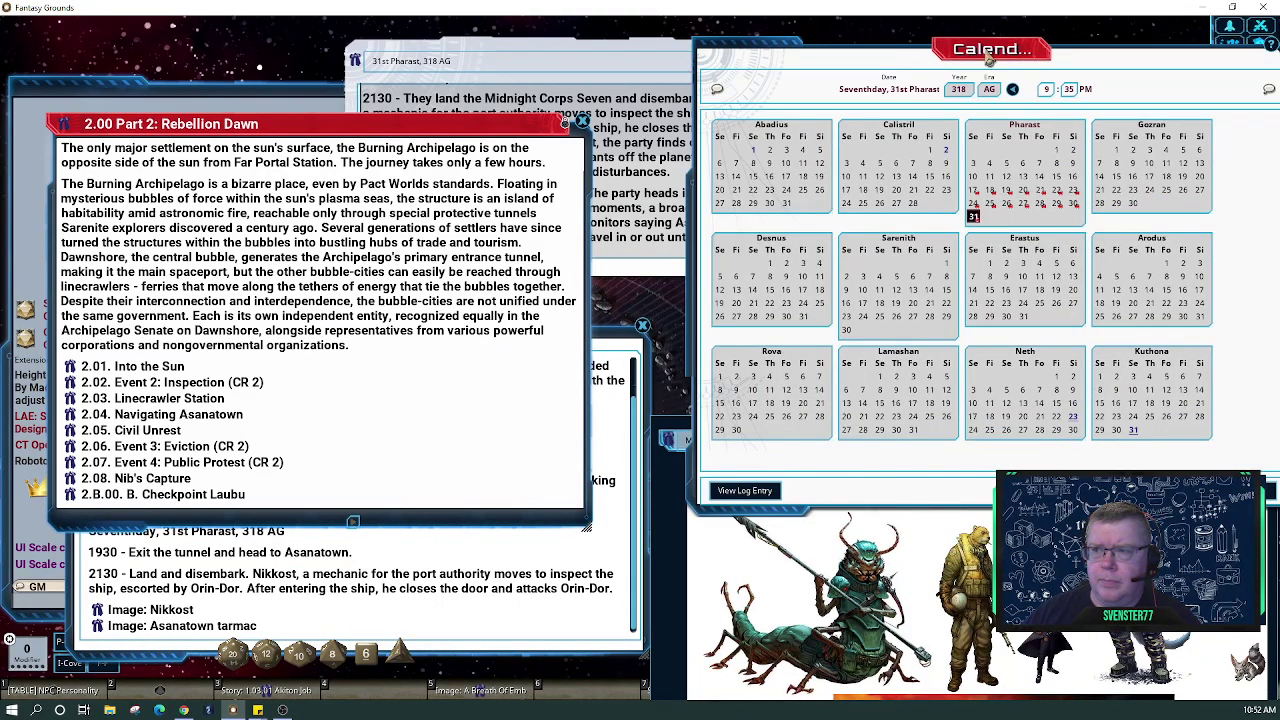
left_click_drag(1093, 58, 1029, 67)
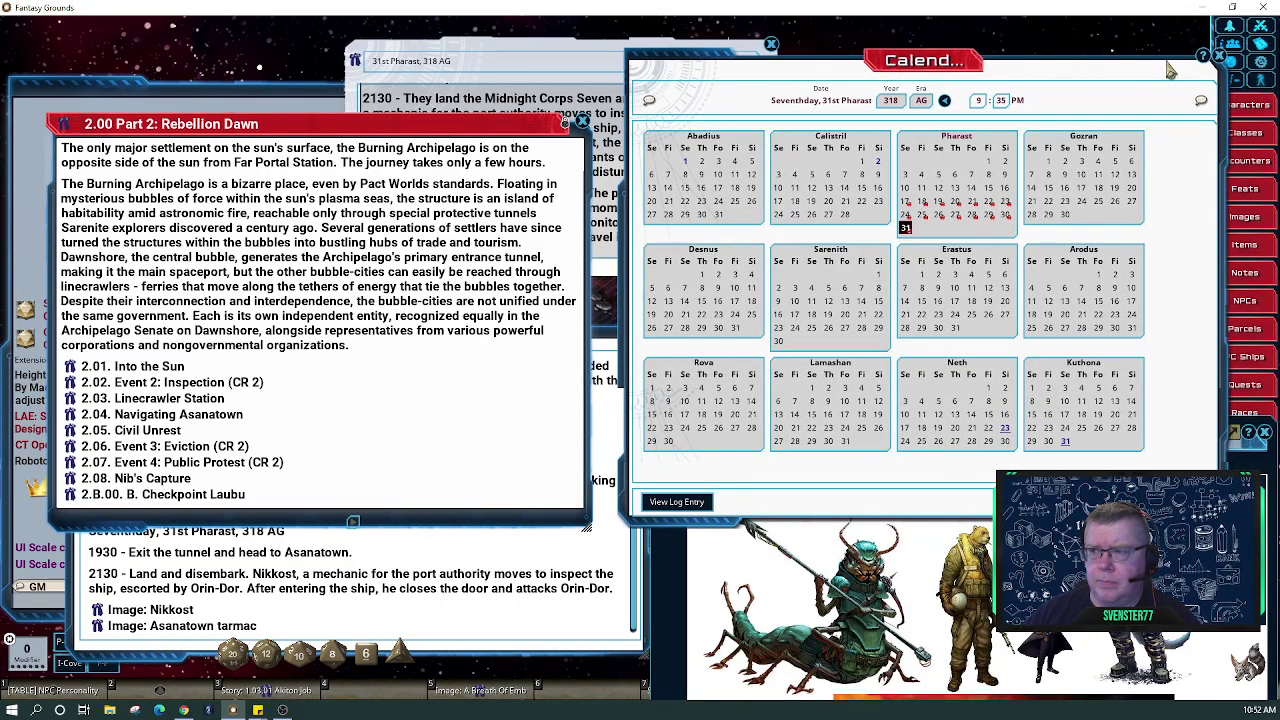
left_click(1220, 58)
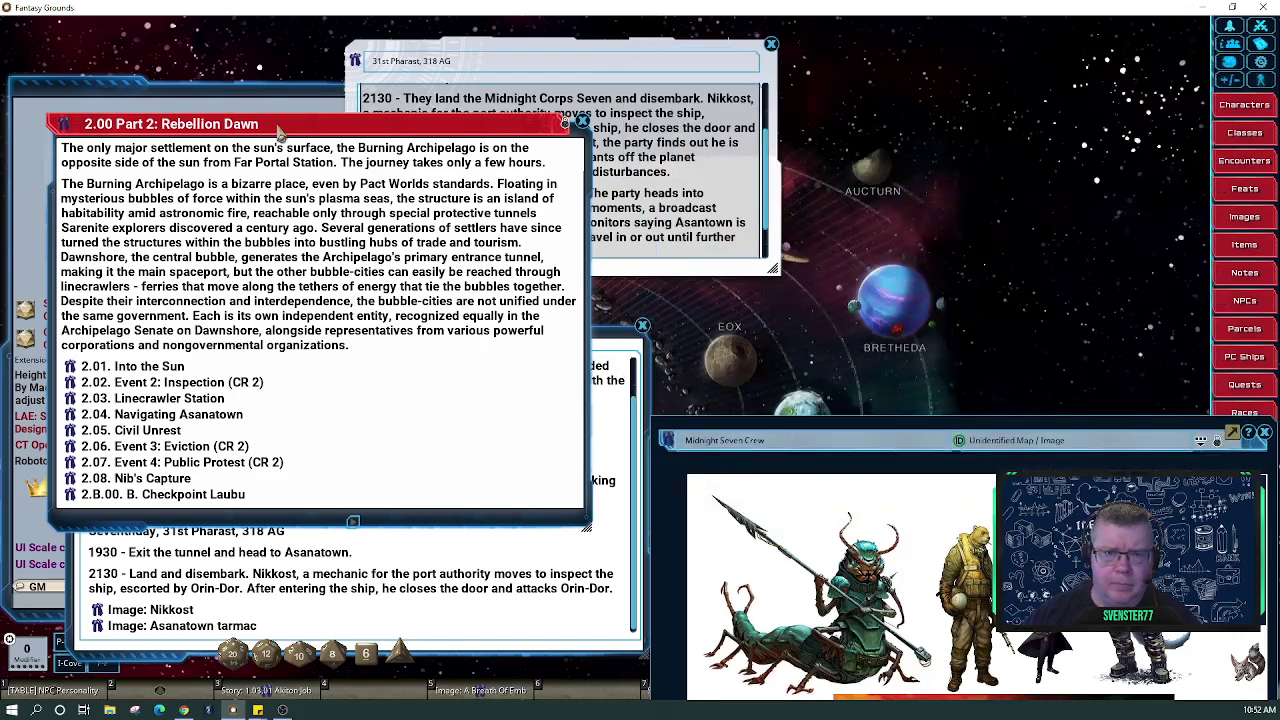
Move the Rebellion Dawn story into the space freed by the calendar and open its "2.03. Linecrawler Station" entry
left_click_drag(284, 124, 928, 62)
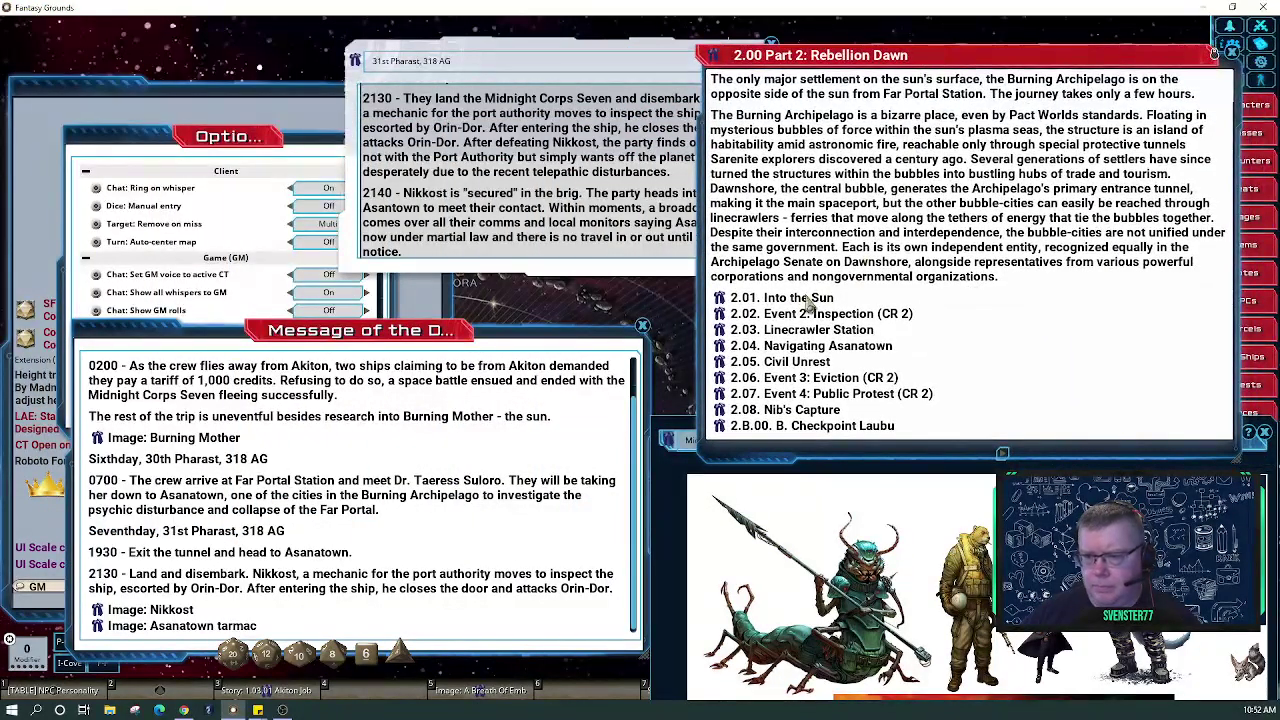
left_click(719, 334)
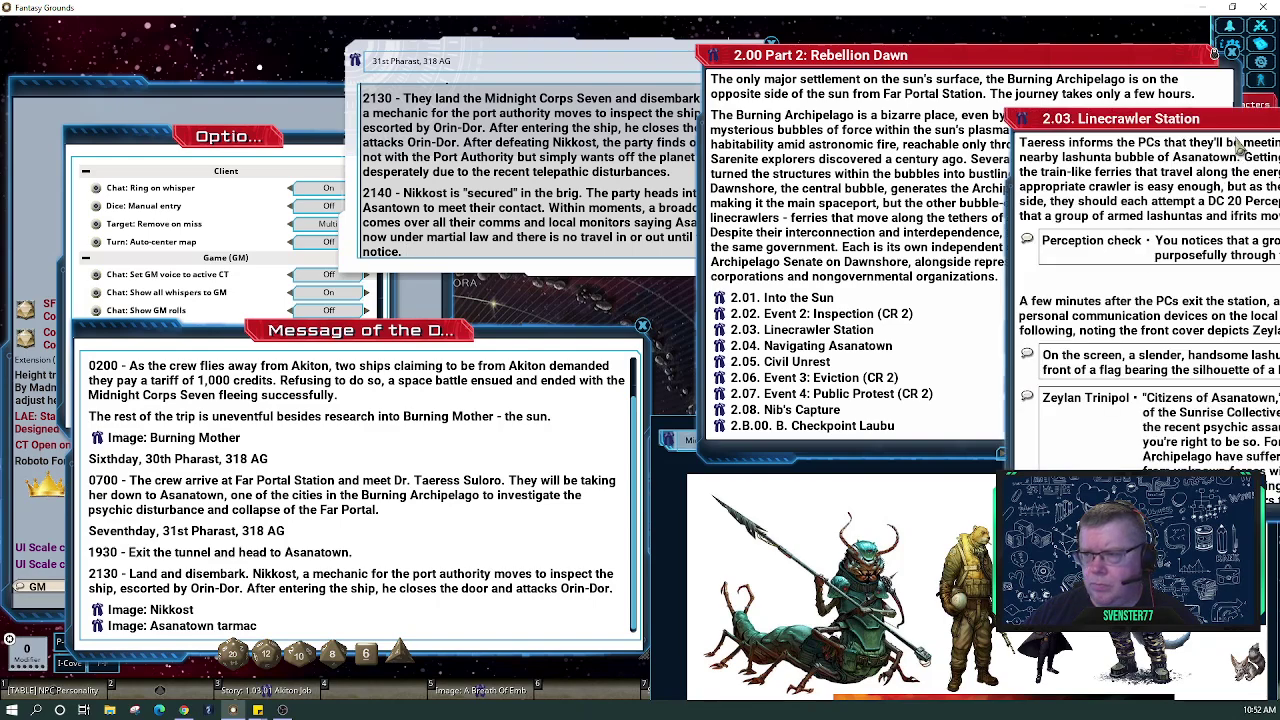
Move the Linecrawler Station story fully into view and add ", Nib" after "their contact" in the 2140 log entry
left_click_drag(1237, 119, 935, 161)
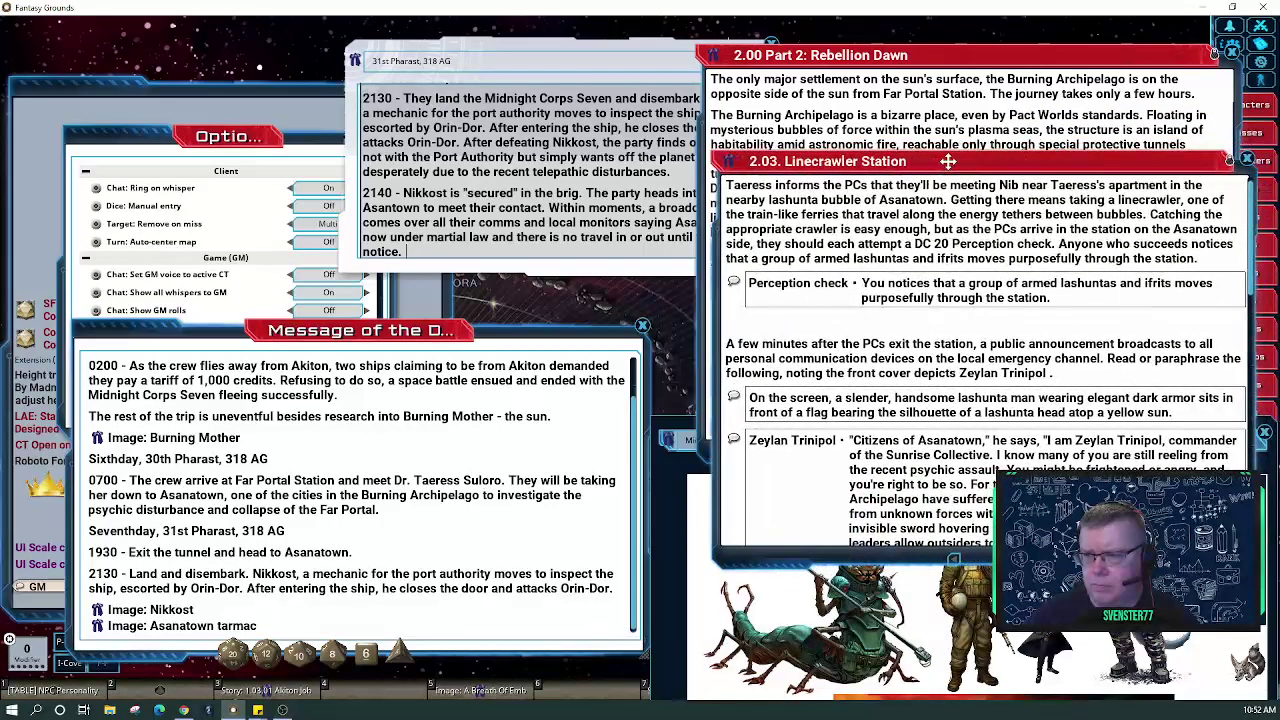
left_click(588, 196)
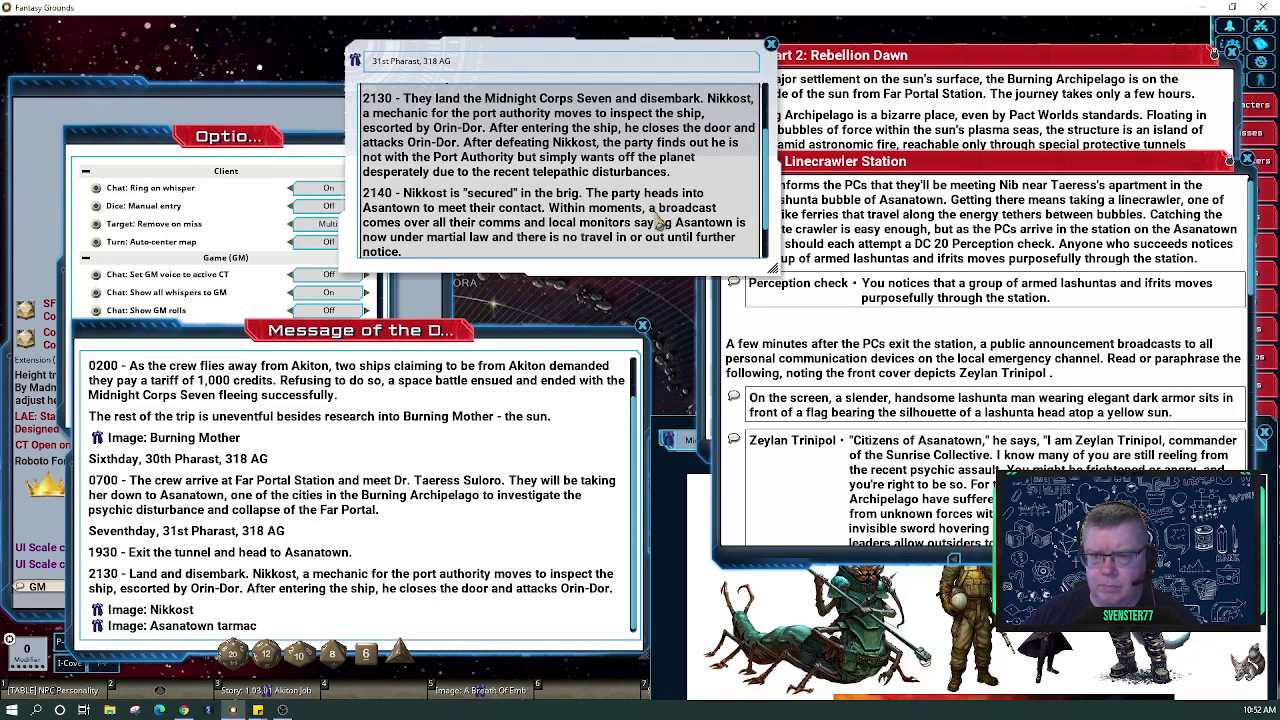
left_click(545, 209)
type(", Nib")
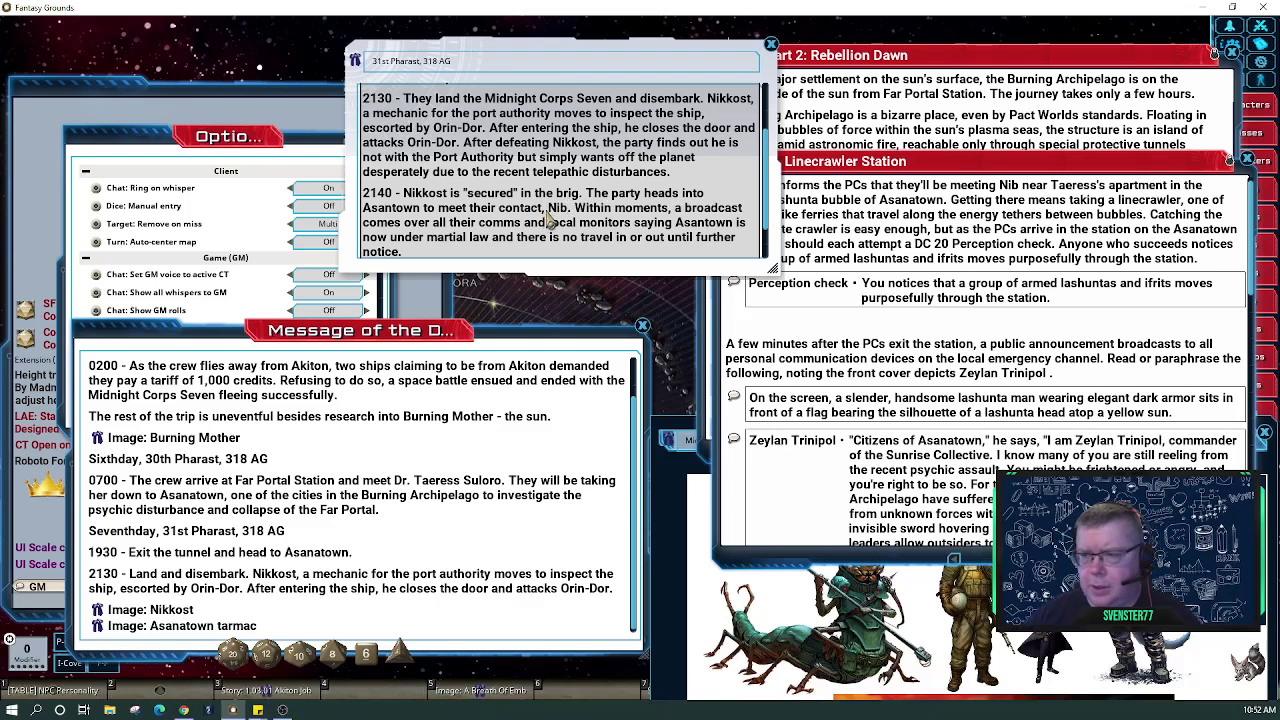
Consult the broadcast text in the Linecrawler Station story and insert "as dictated by the Sunrise Collective" after "martial law" in the 2140 entry
left_click(1068, 325)
scroll(1068, 325, "down", 5)
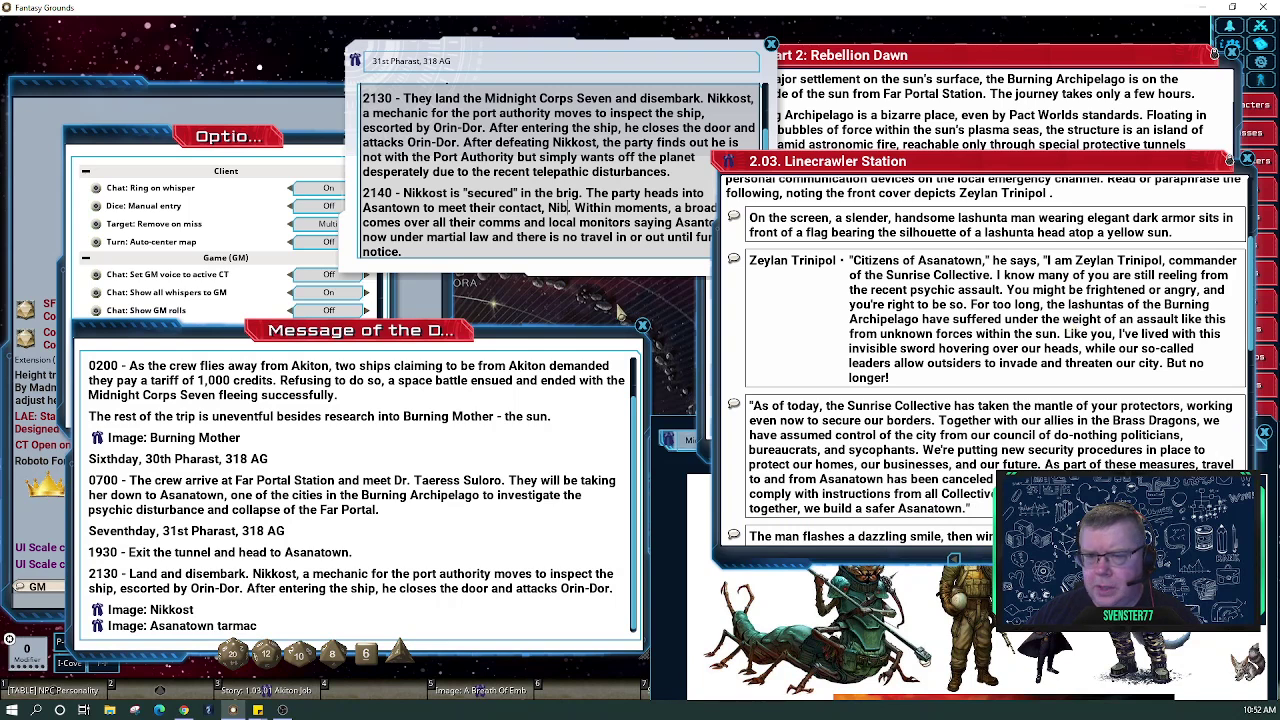
left_click(573, 260)
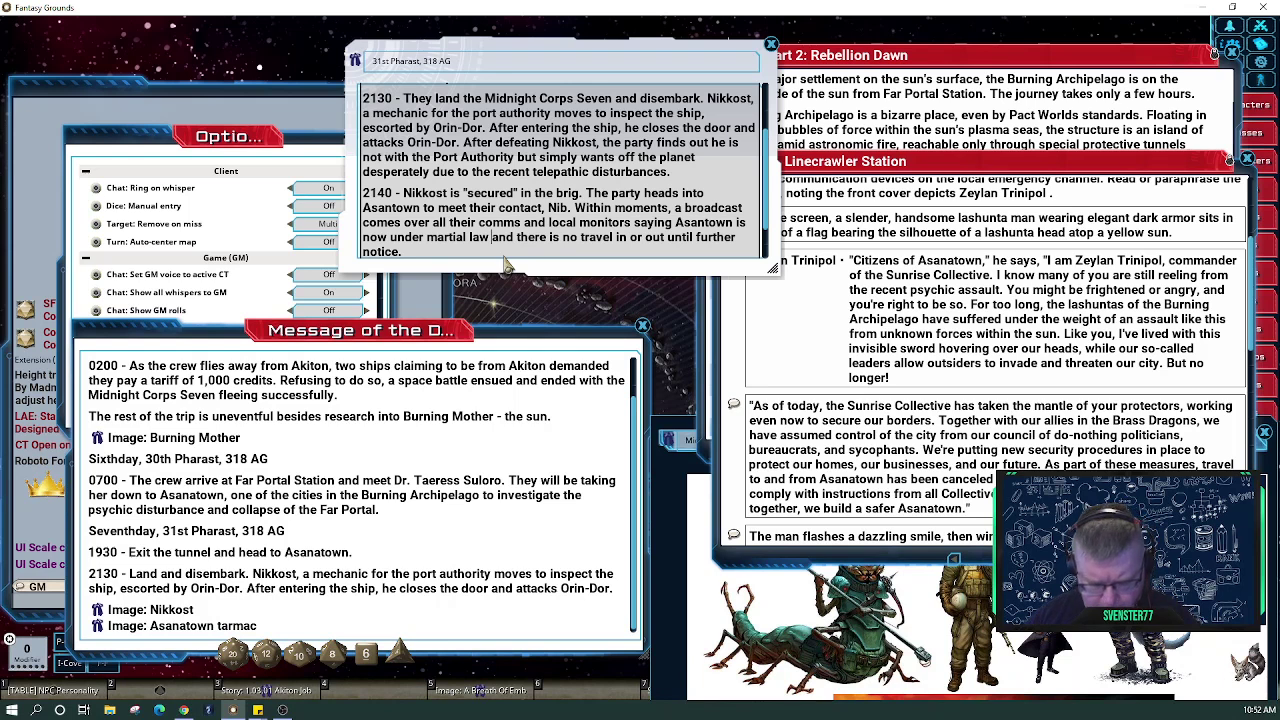
type("as dic")
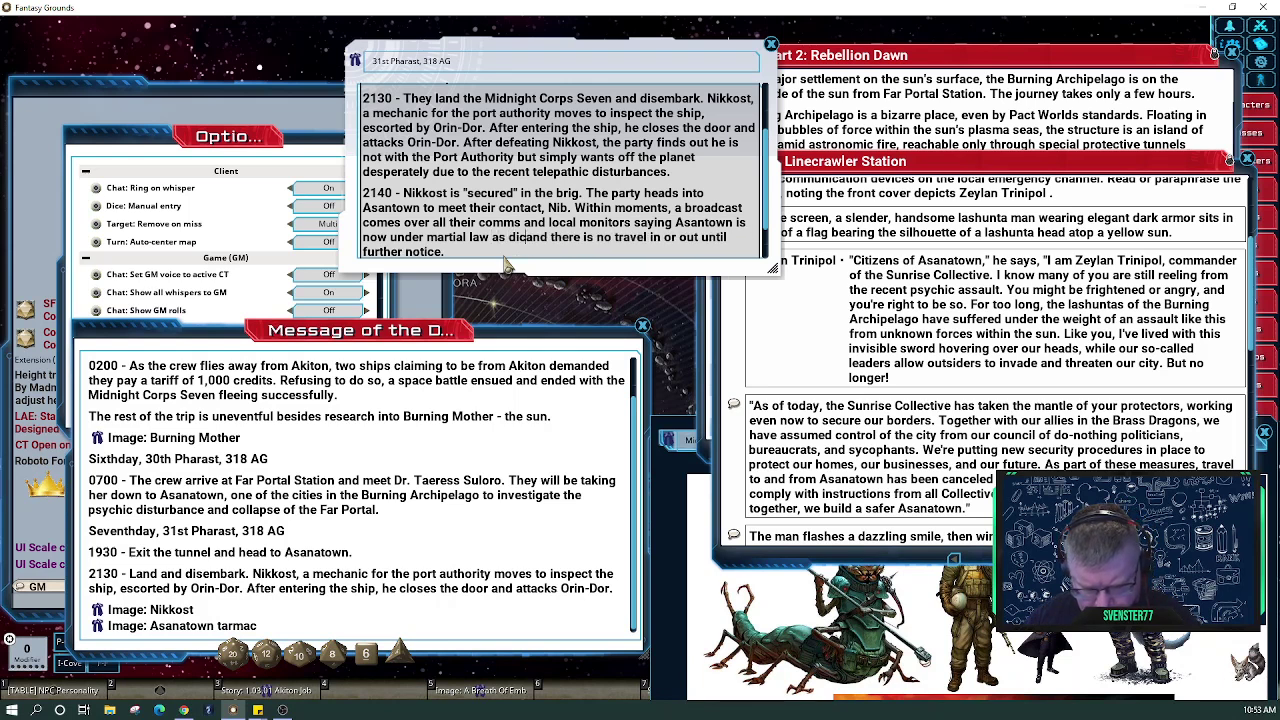
type("tated by th")
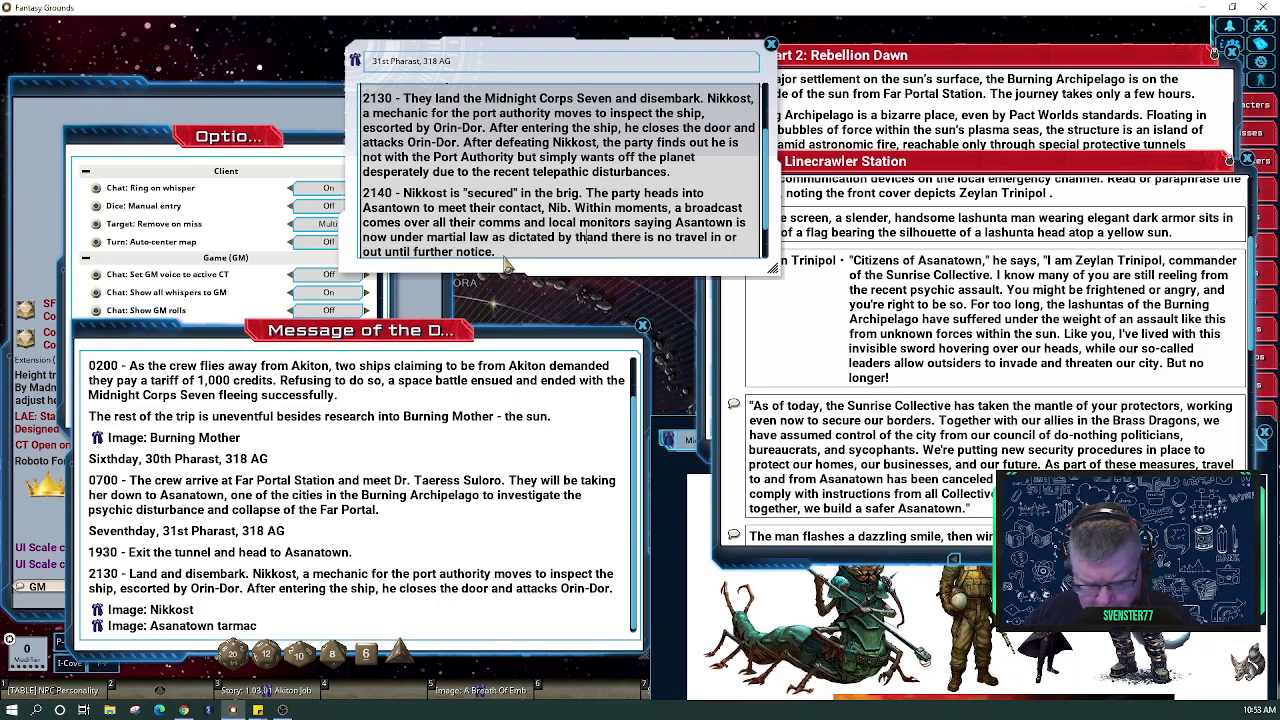
type("e Sunrise")
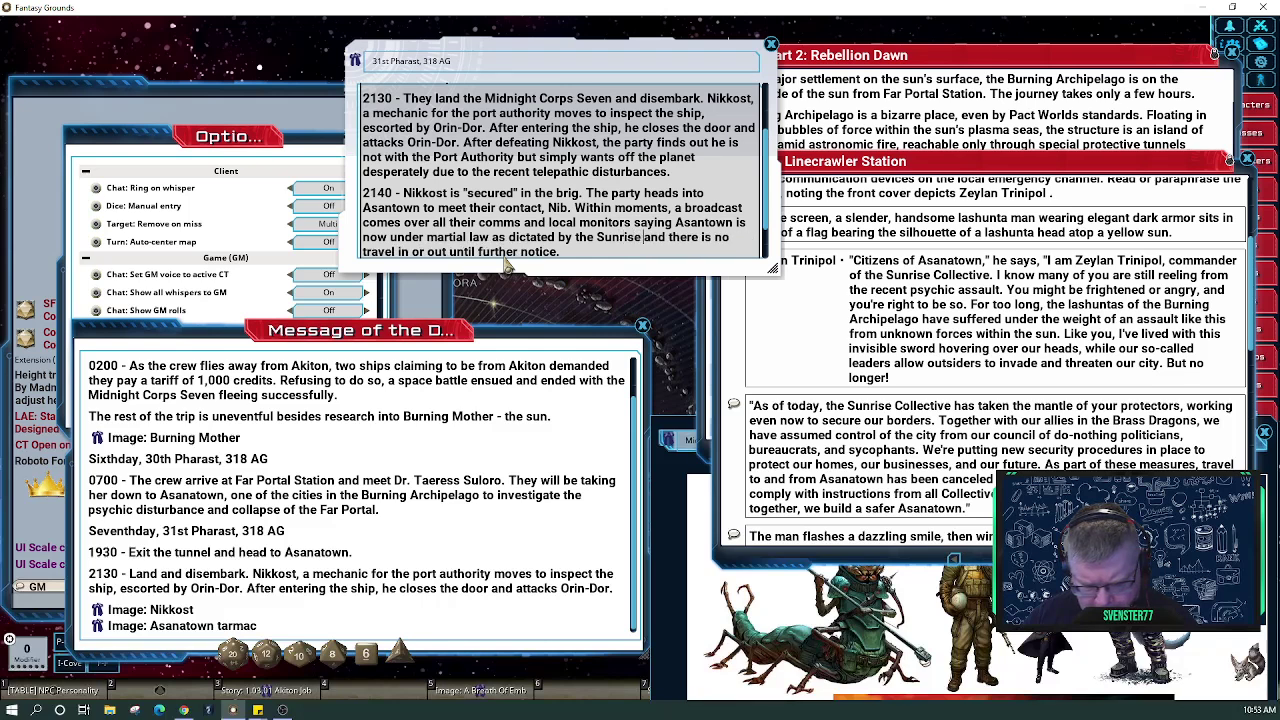
type(" Col")
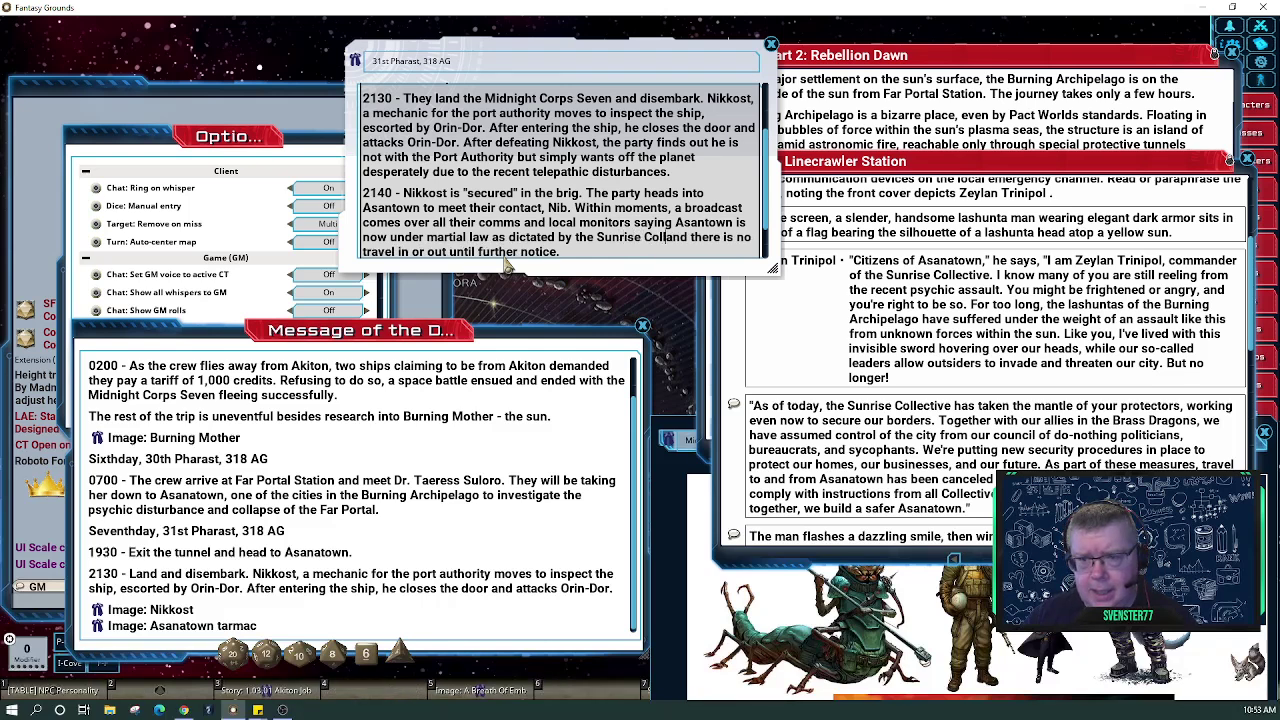
type("lective")
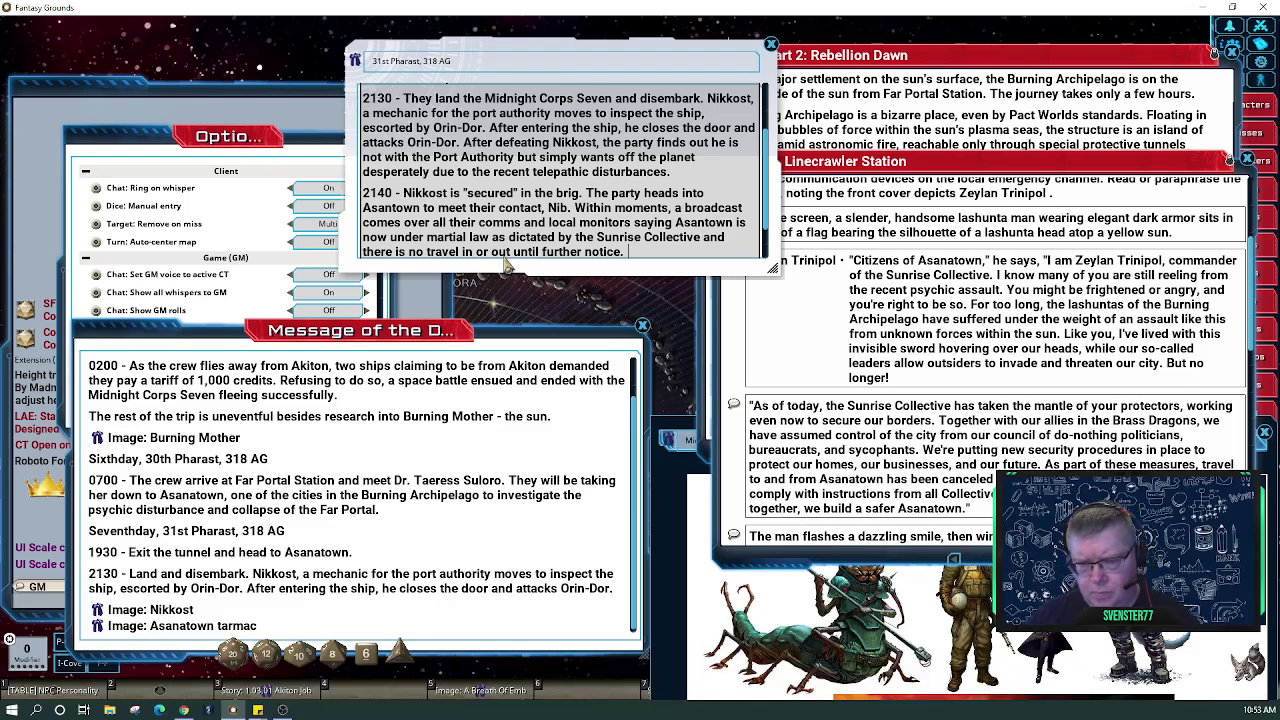
Start a new log paragraph below the 2140 entry reading "2230 - The citizens"
key("Return")
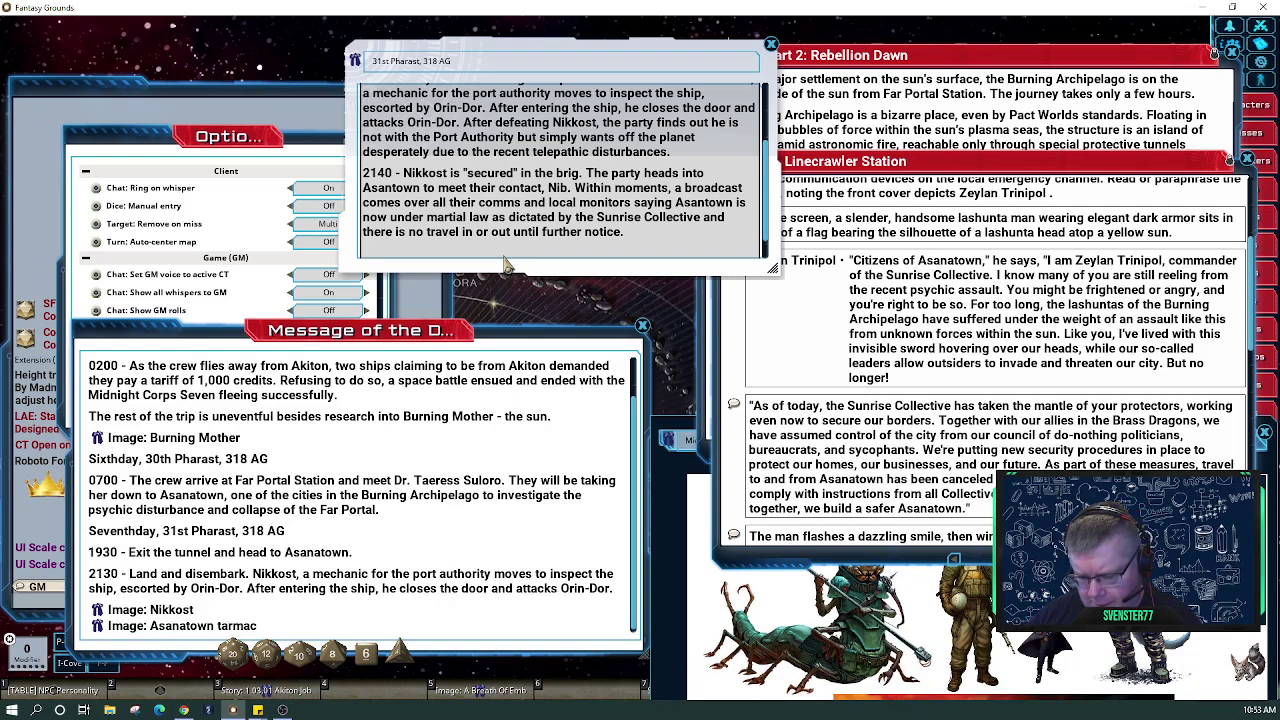
type("2230")
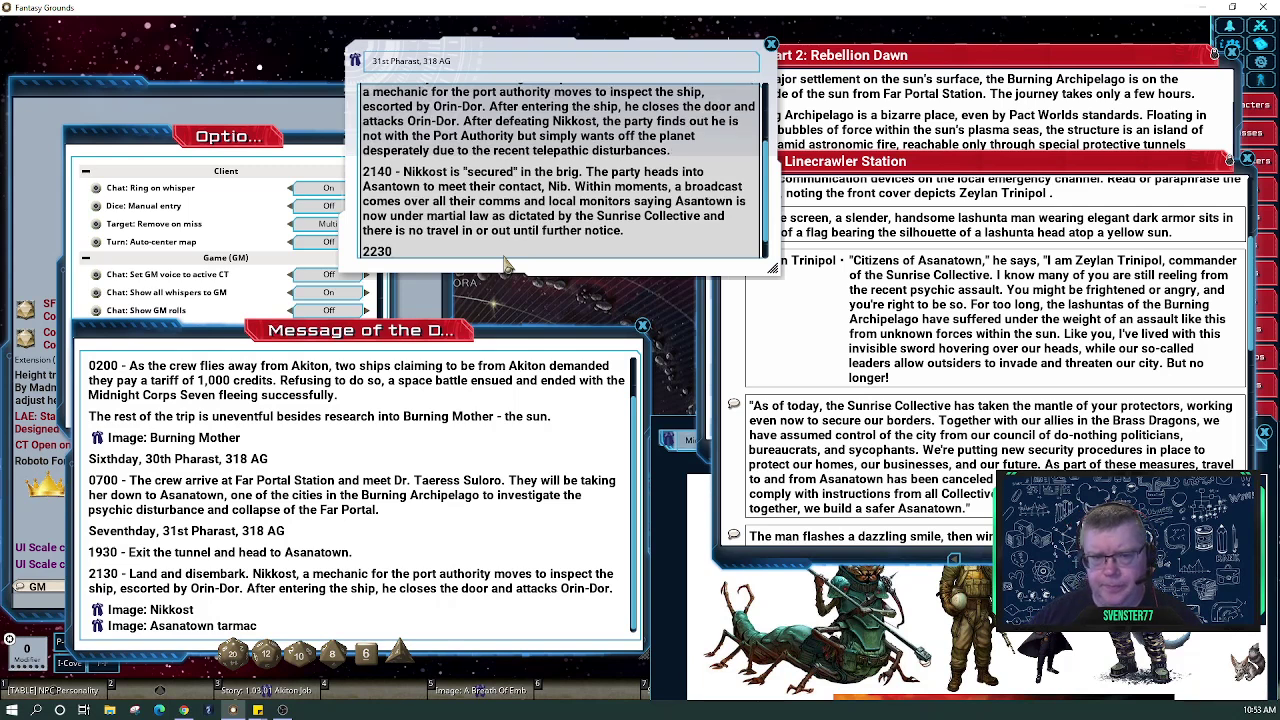
type(" -")
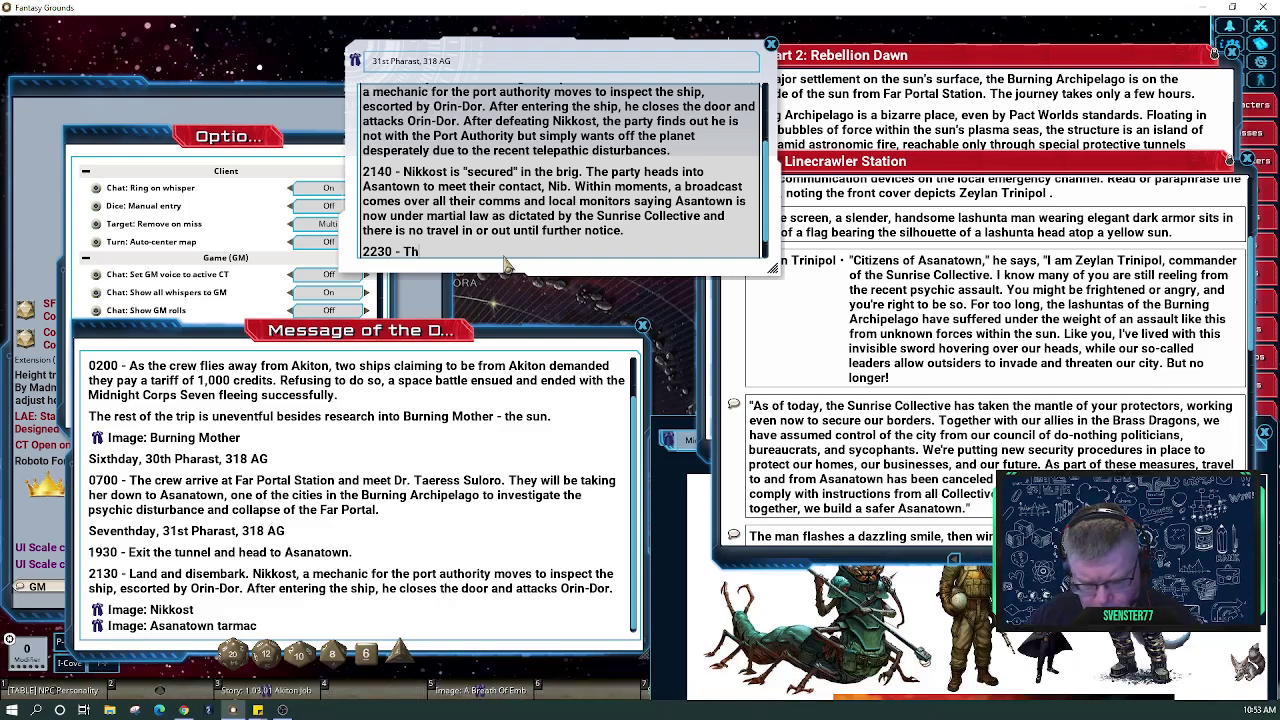
type("The citis")
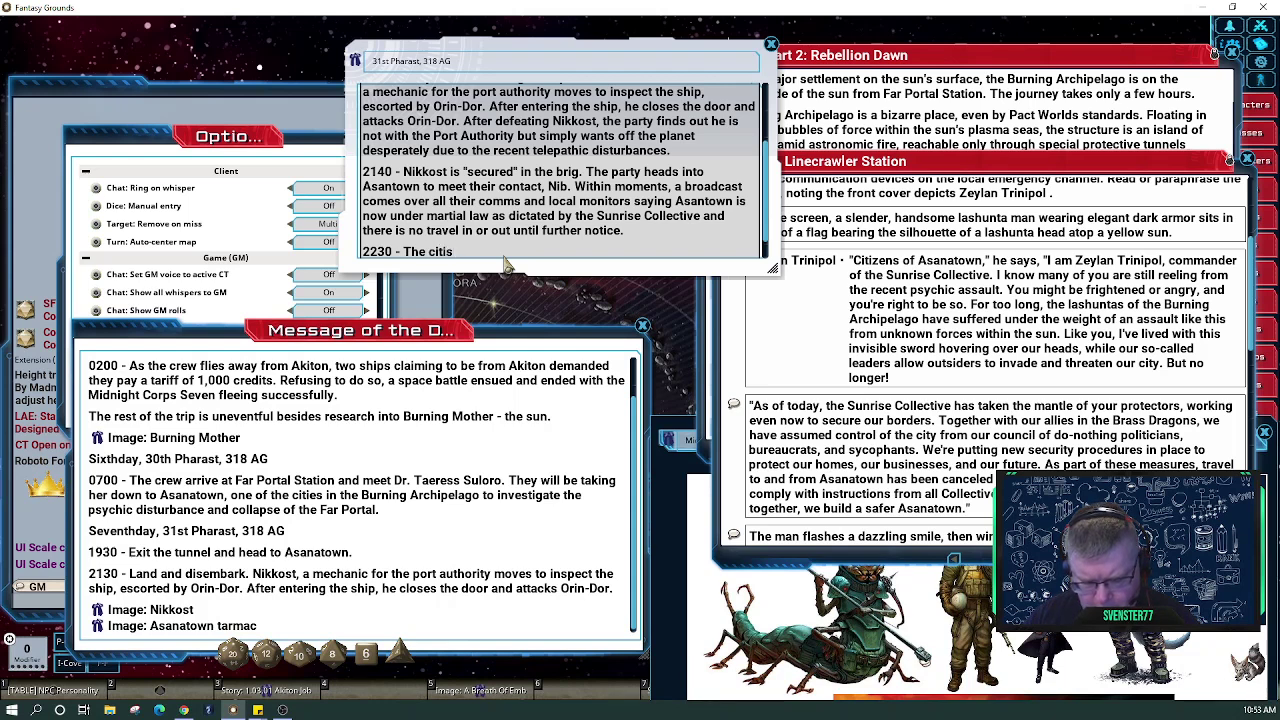
key("BackSpace")
type("zens")
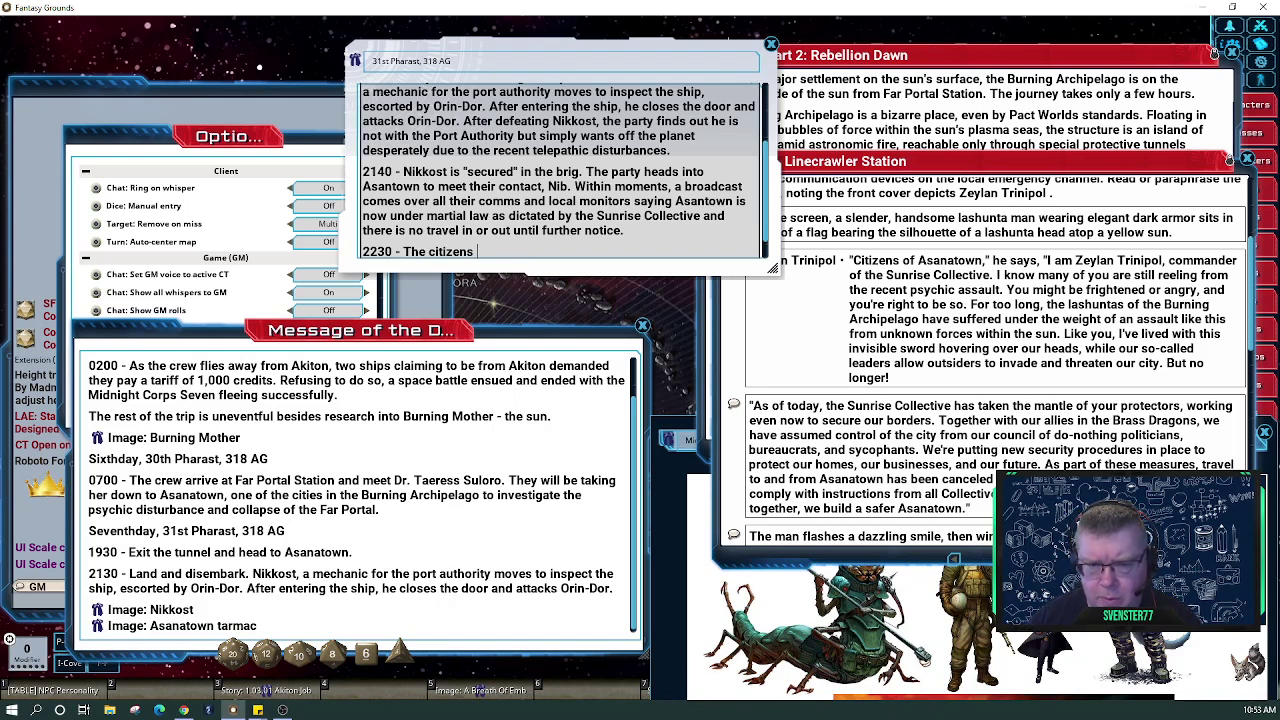
type("re")
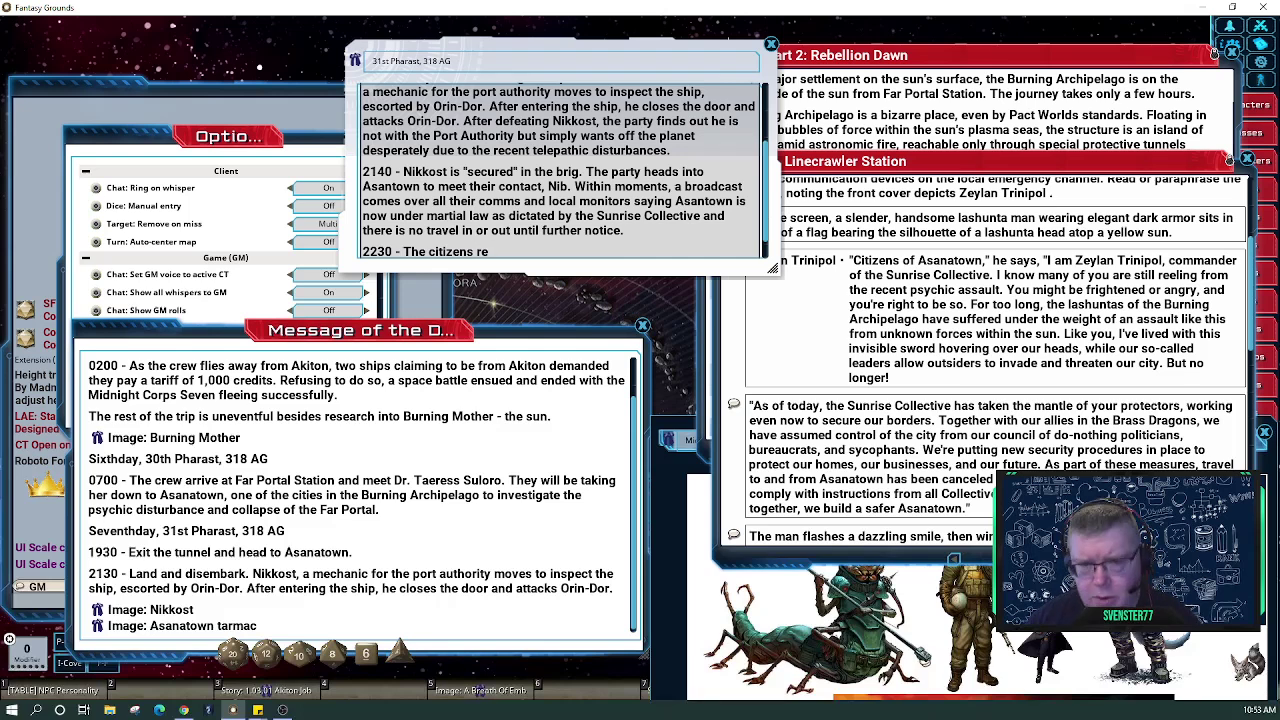
key("BackSpace")
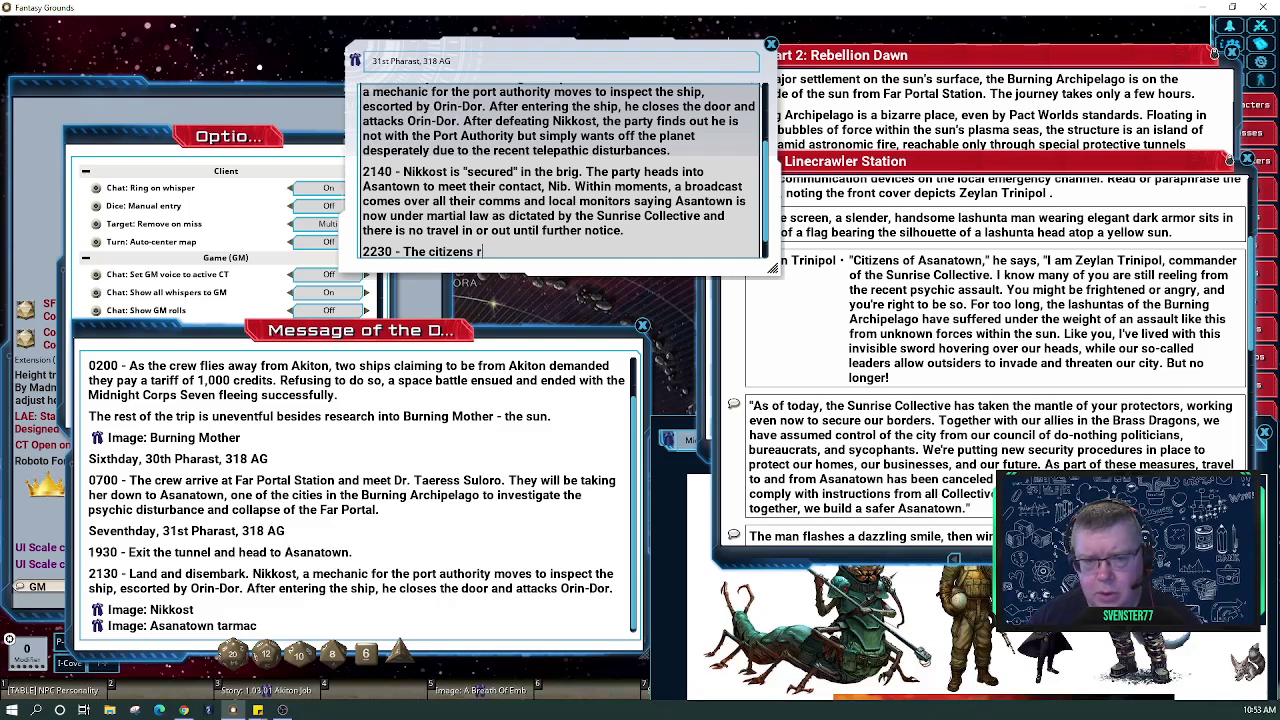
key("BackSpace")
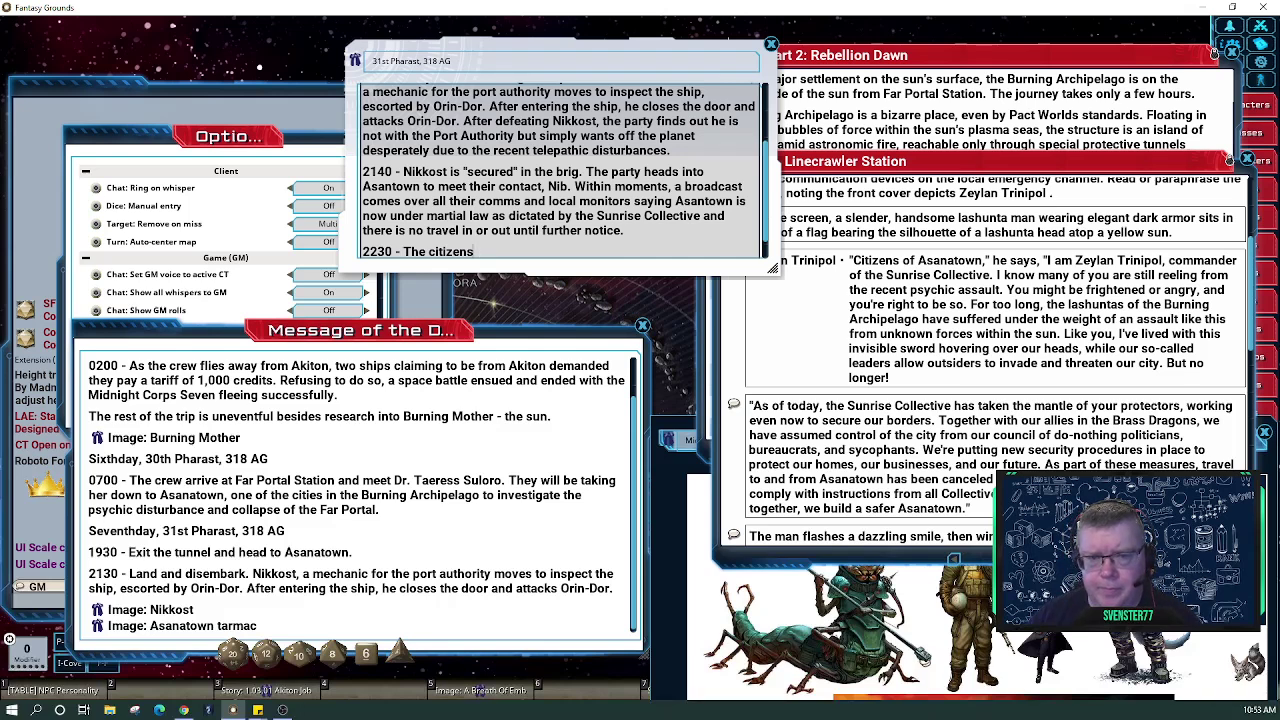
Insert "As the group sontinues toward their contact, they see" before "citizens" in the 2230 entry, replacing the word "The"
type("As the grou")
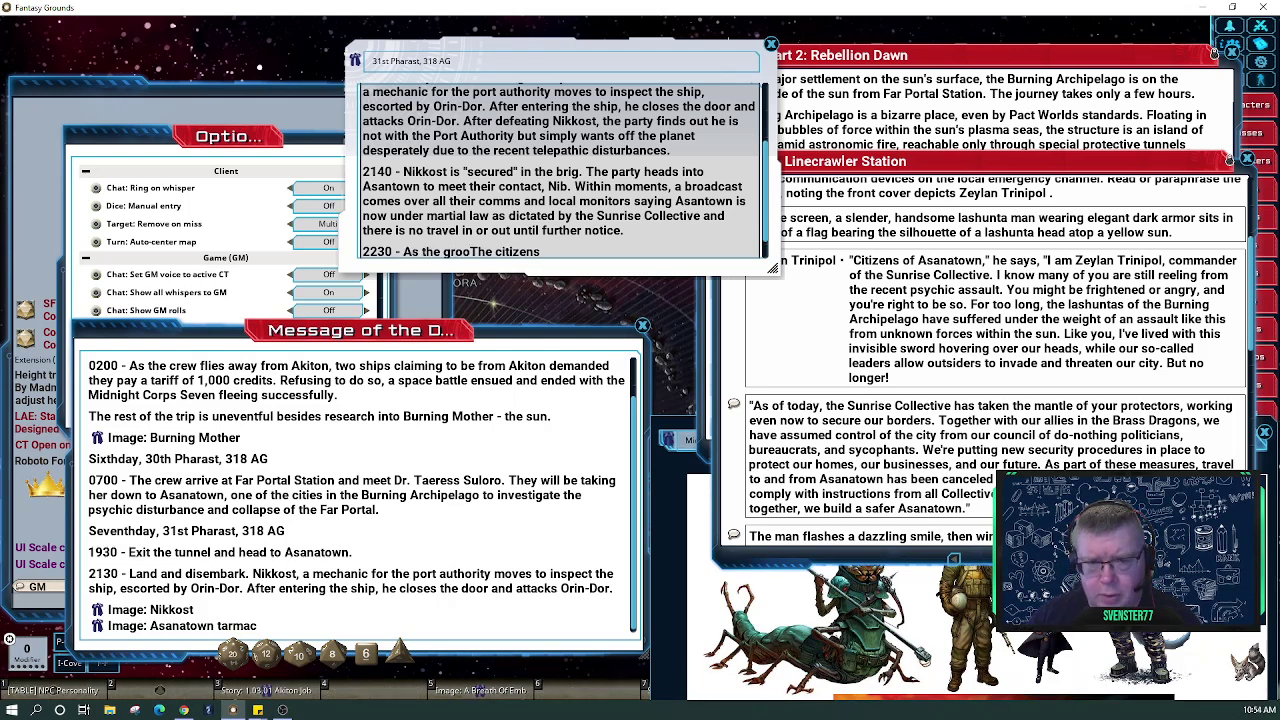
type("p son")
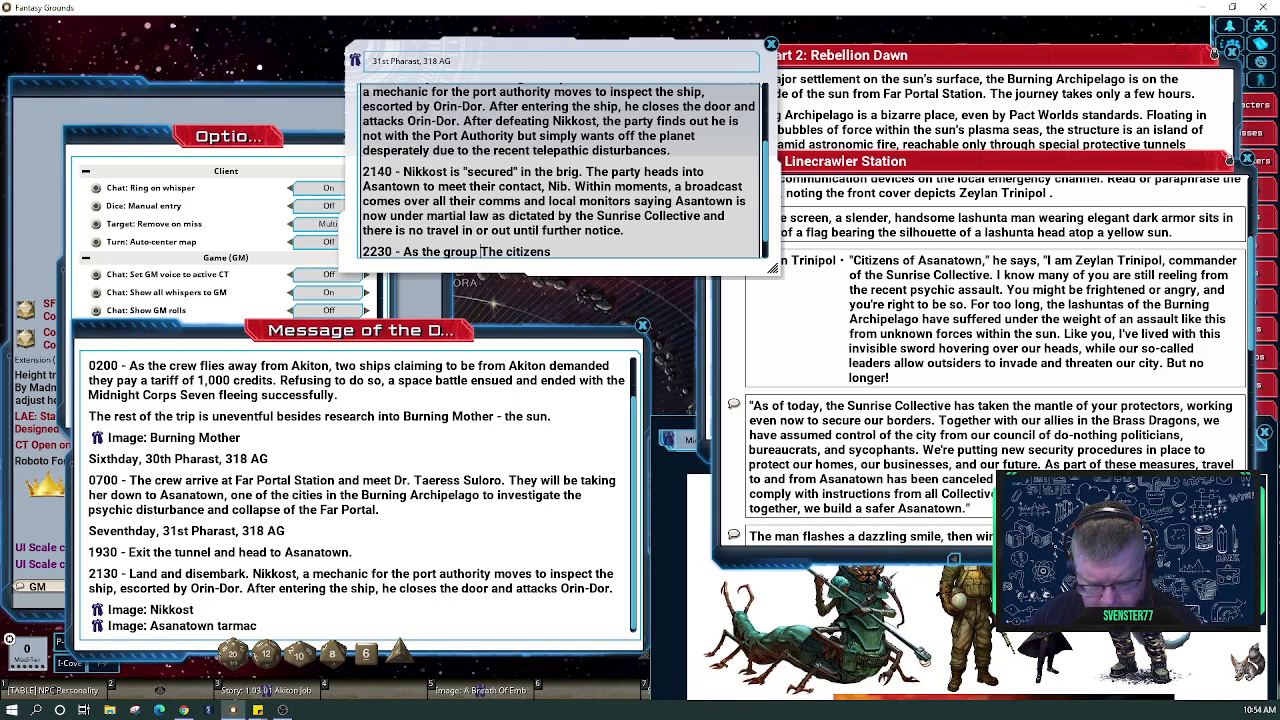
type("tinues tow")
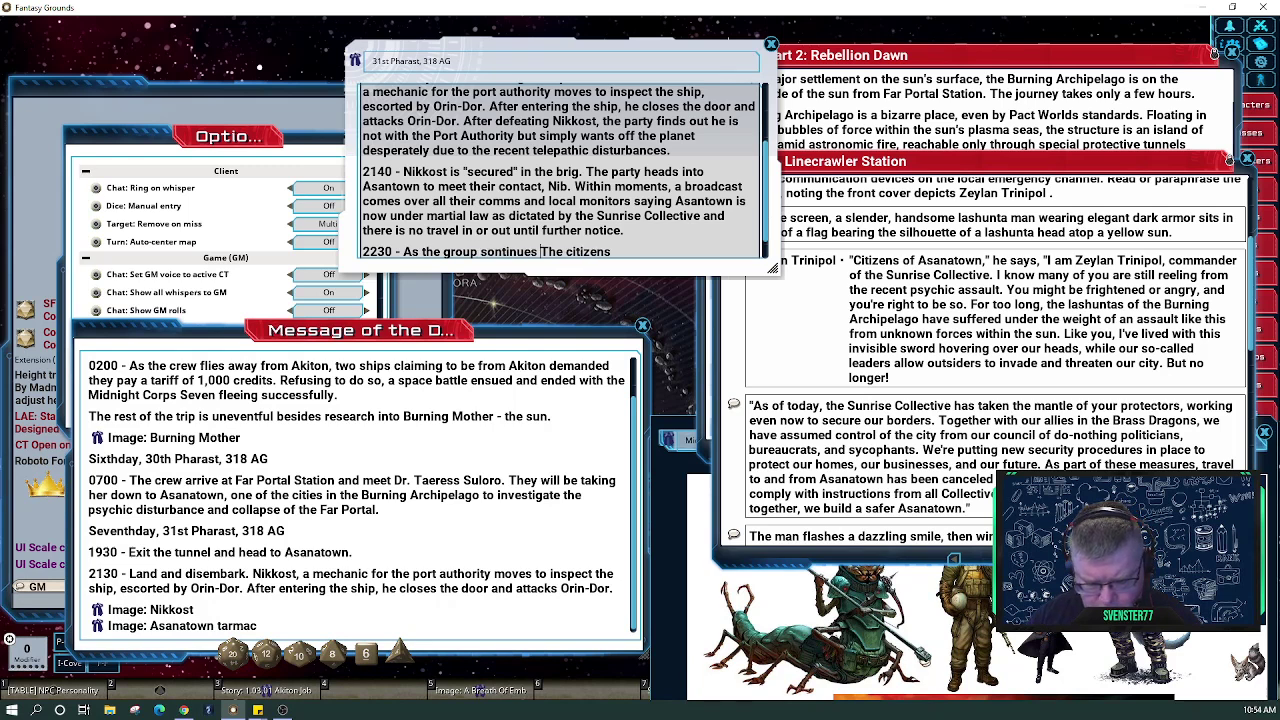
type("ard th")
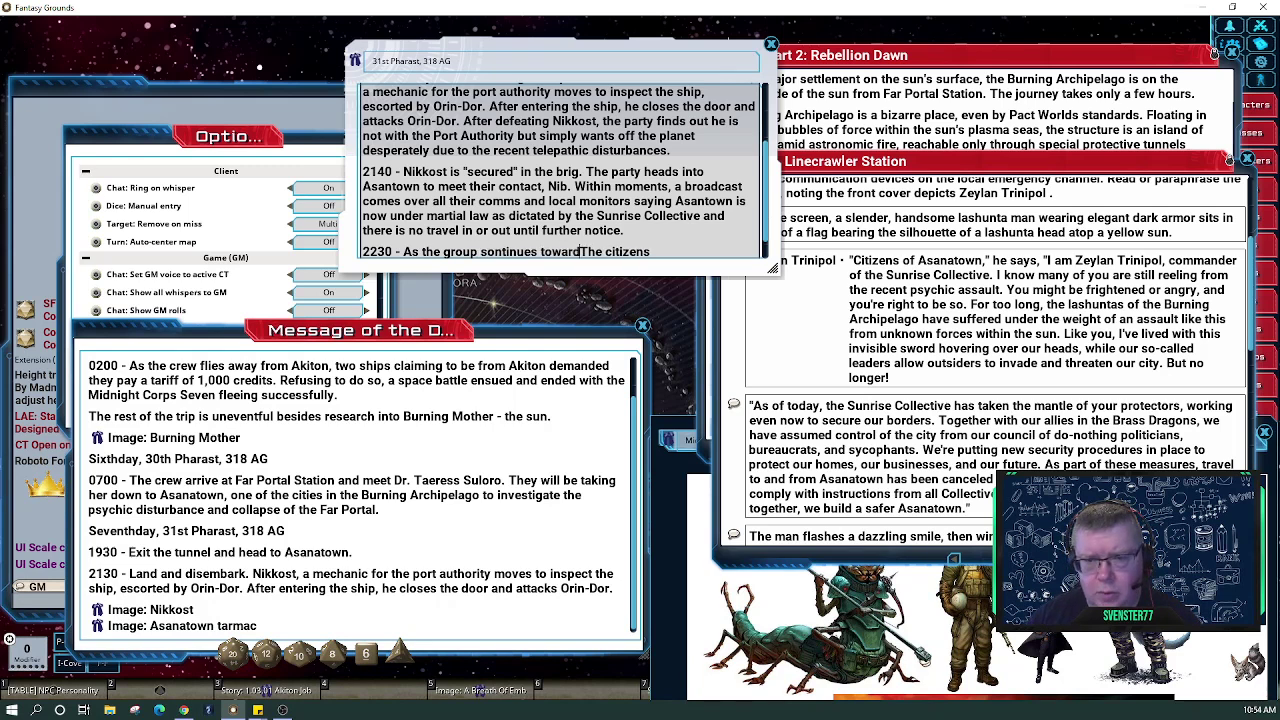
type("eir cont")
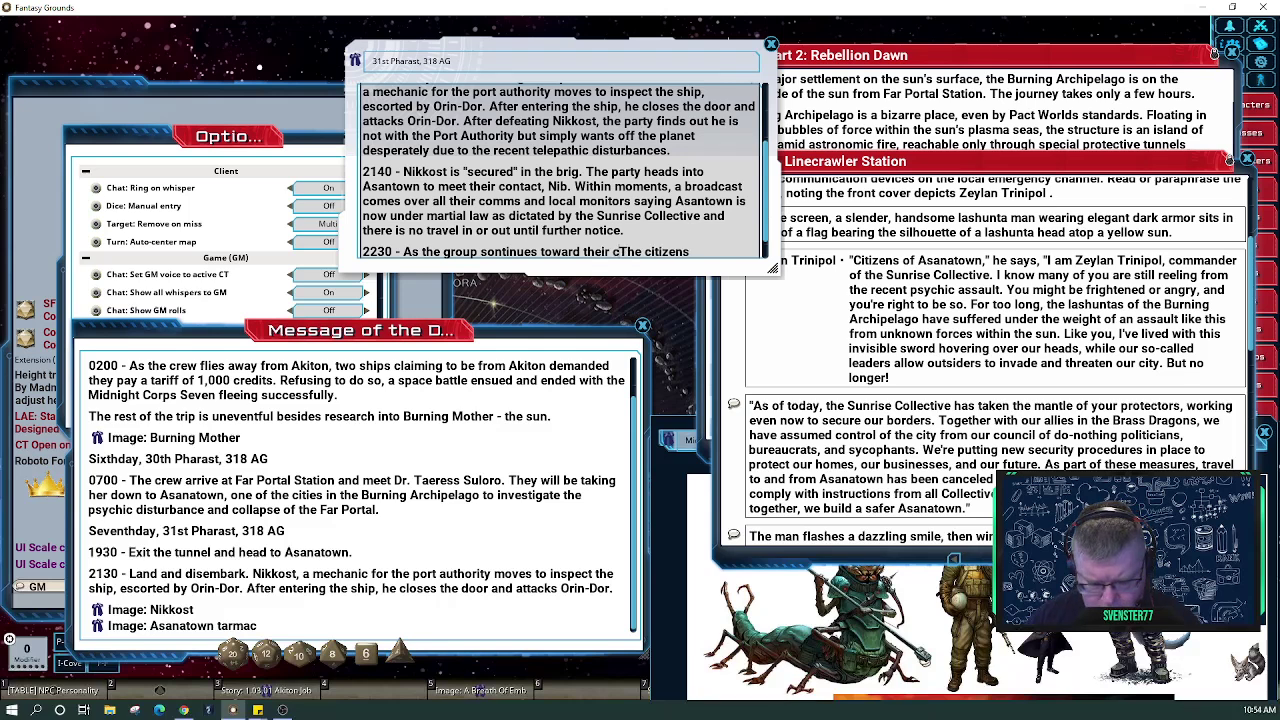
type("act, they")
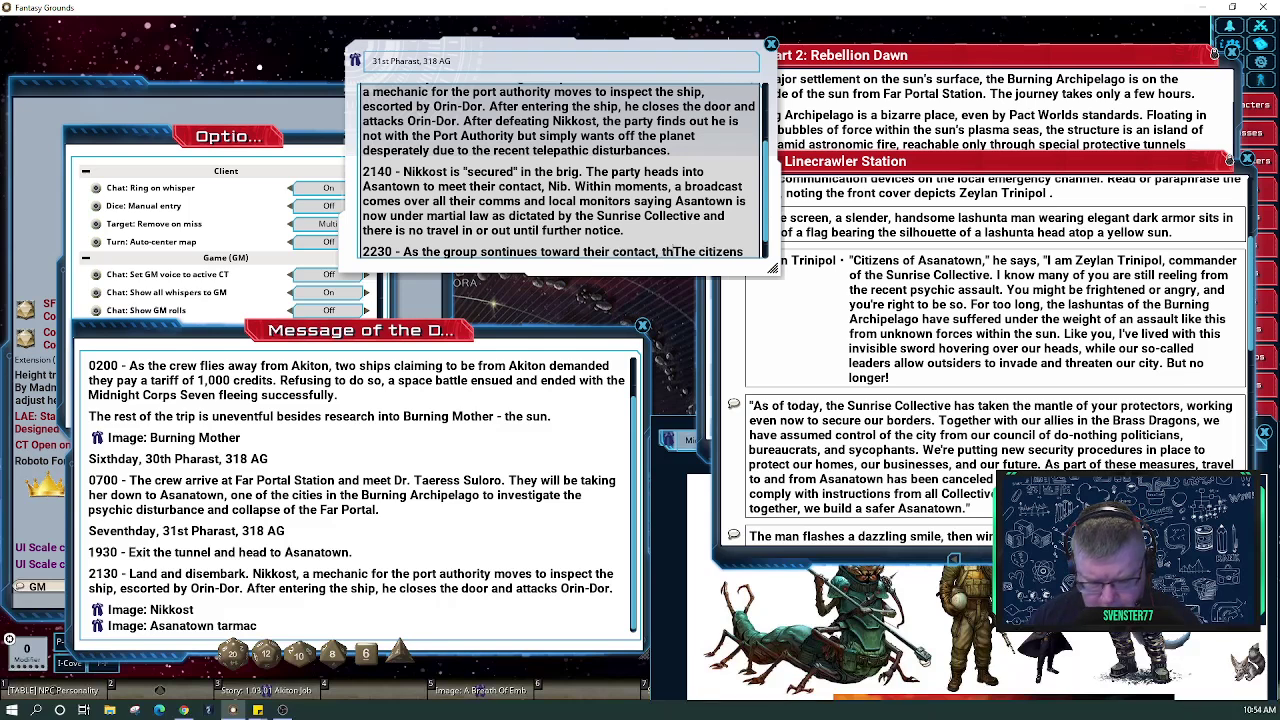
type(" see")
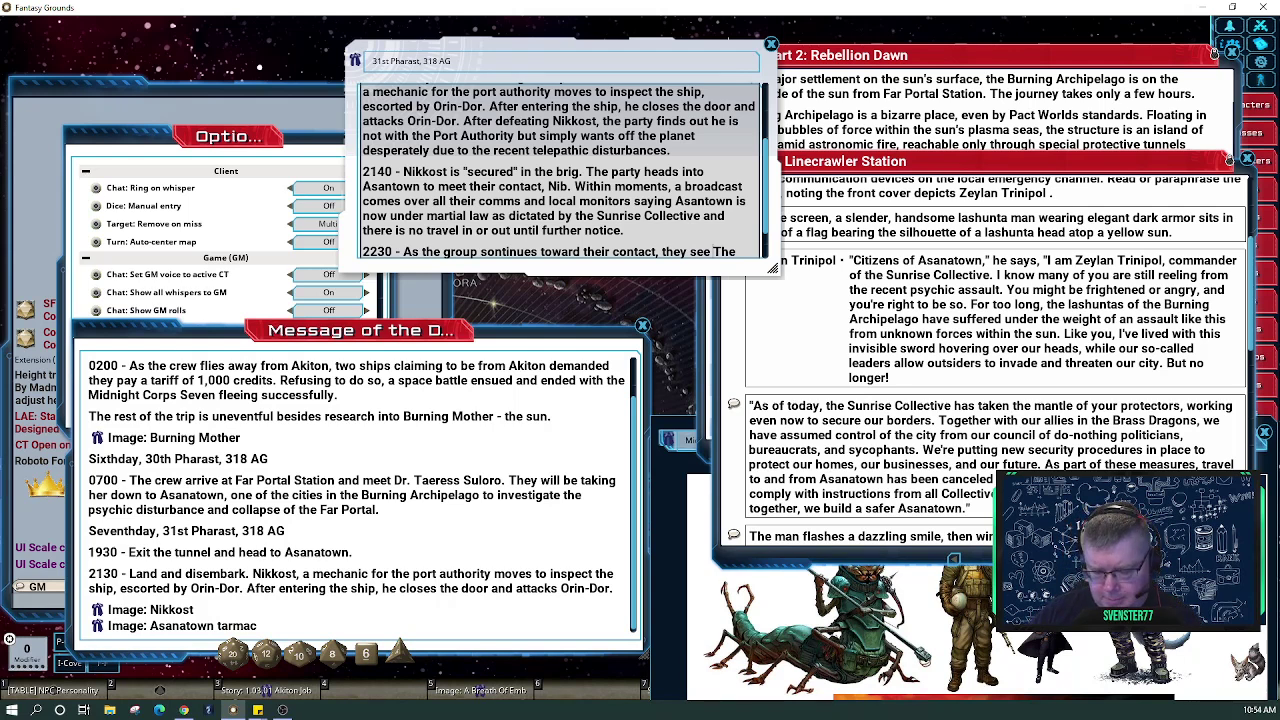
key("Delete")
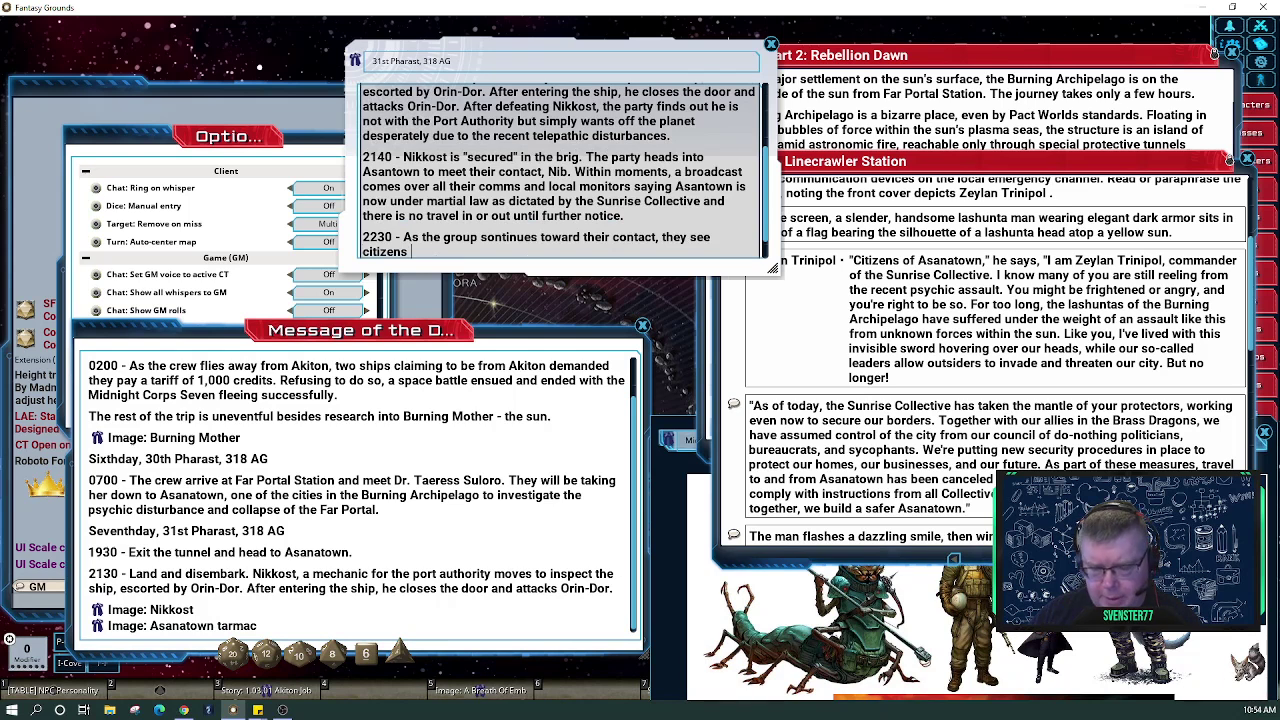
Continue the 2230 log entry after "citizens" with "of Asanatown are reacting to the news with varied responses."
type("of")
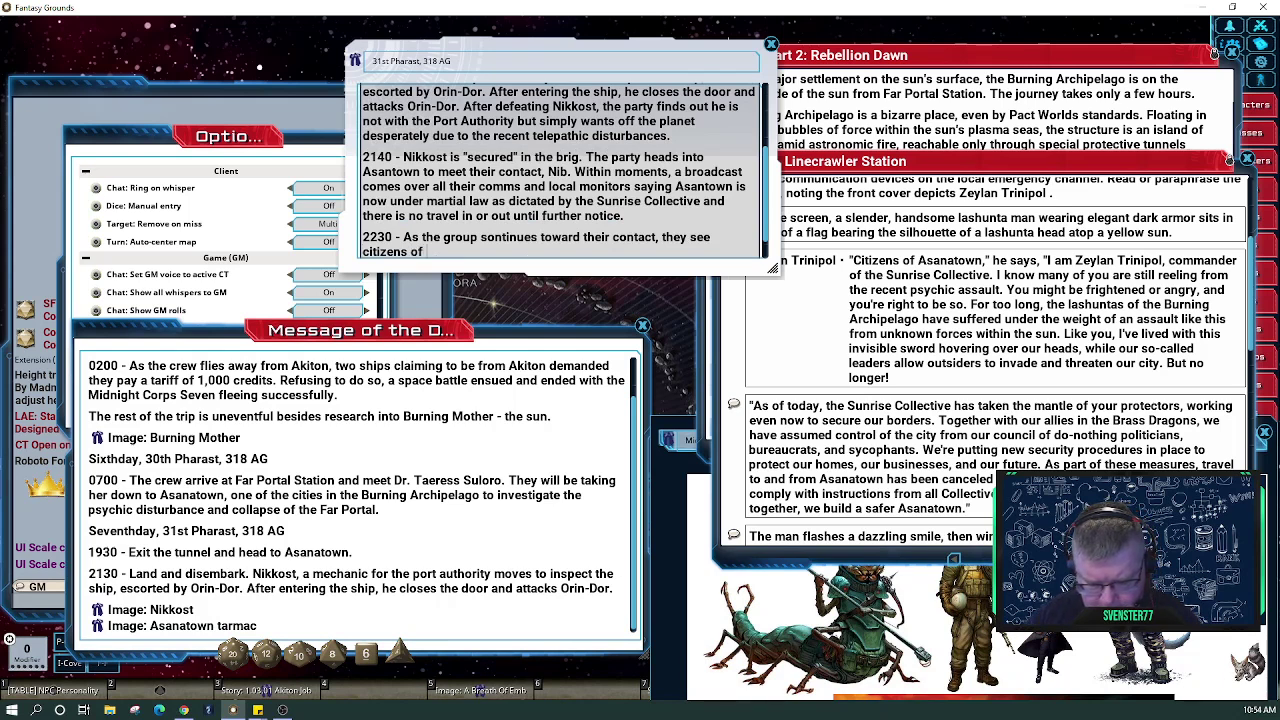
type(" Asanato")
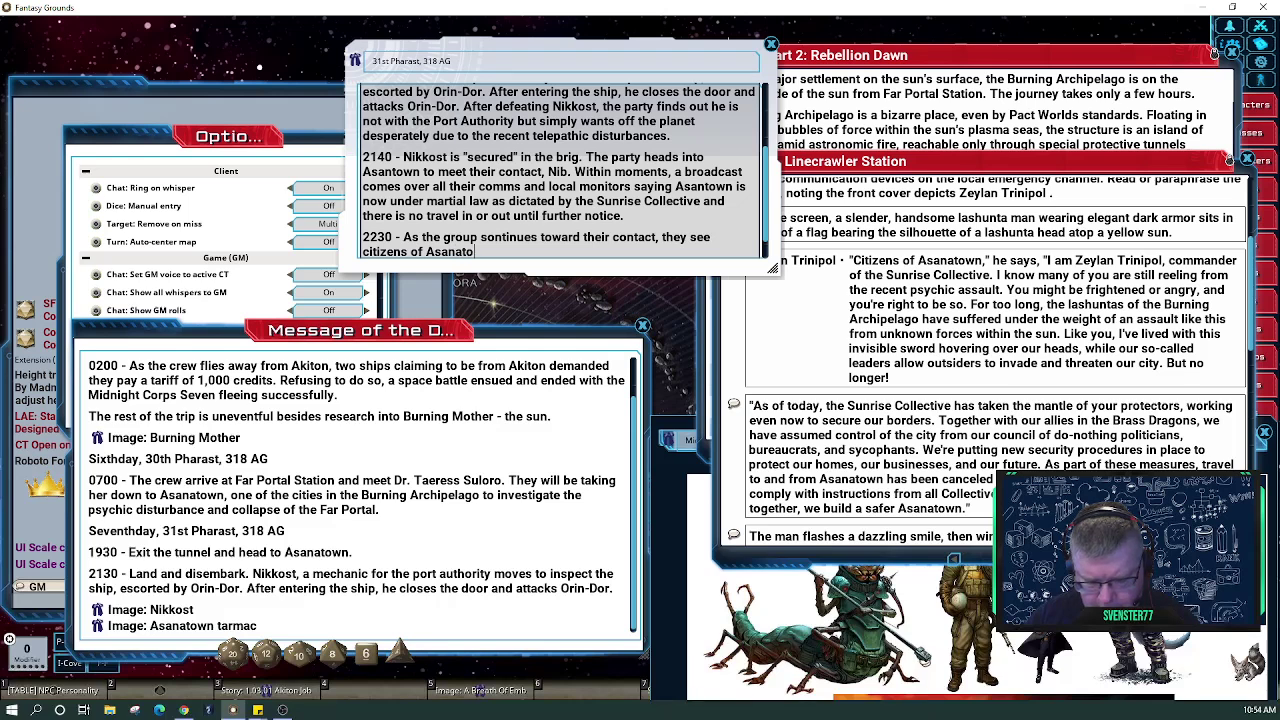
type("wn are ")
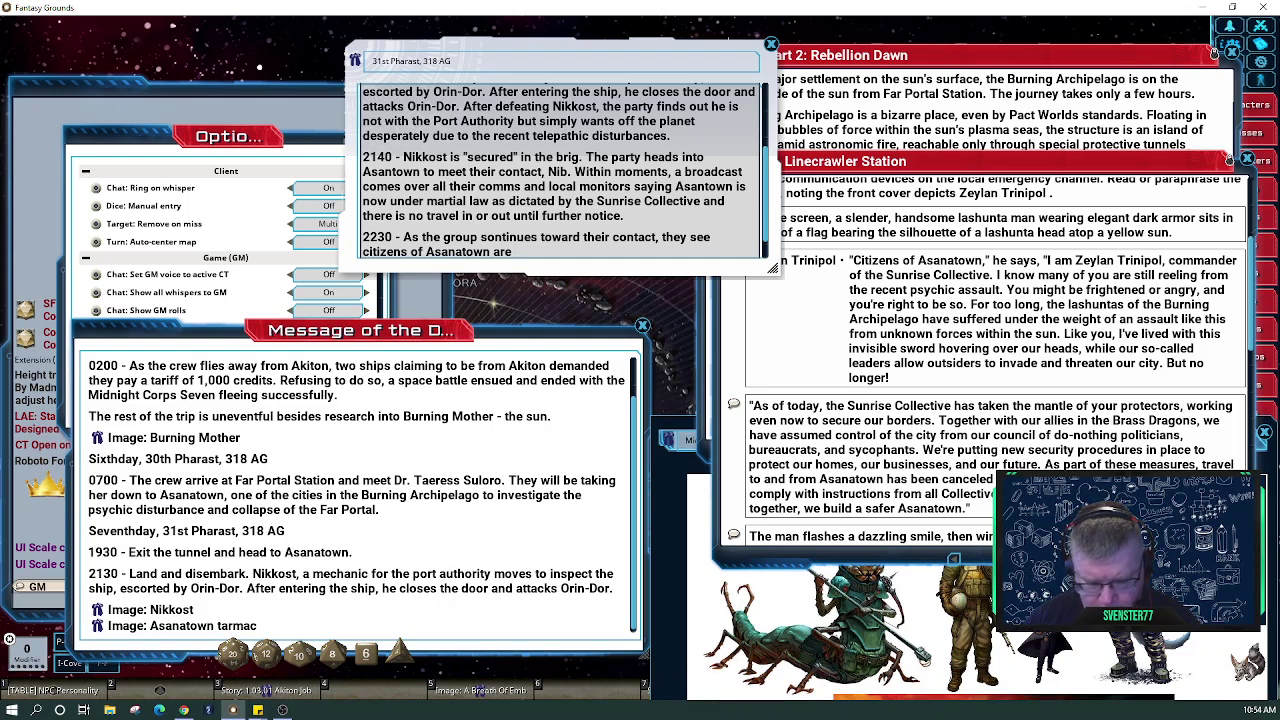
type("reacting")
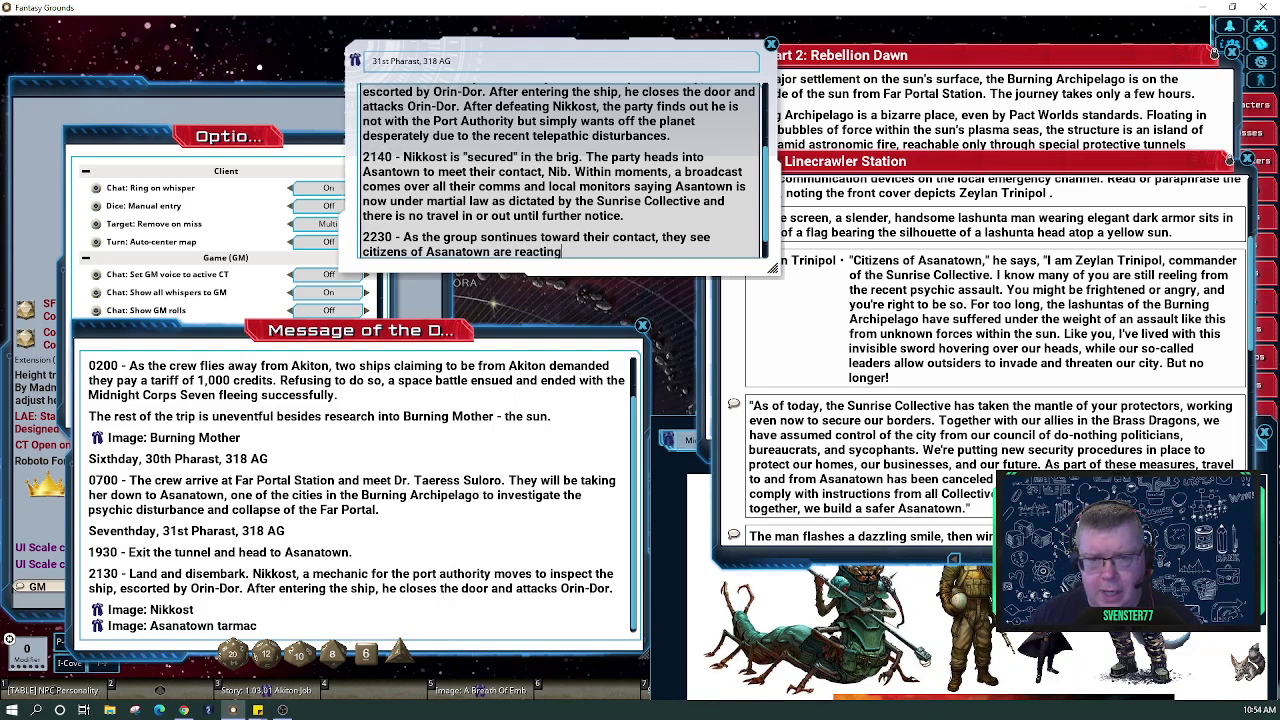
type(" to the new")
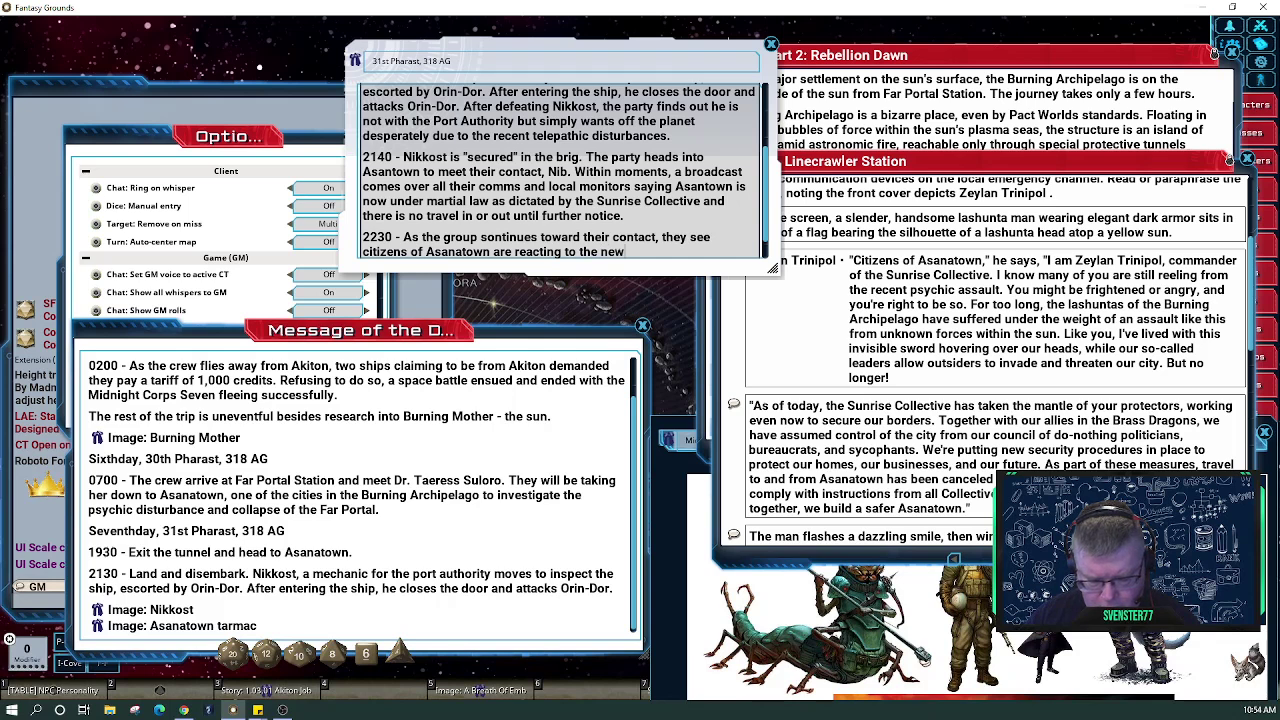
type("s with")
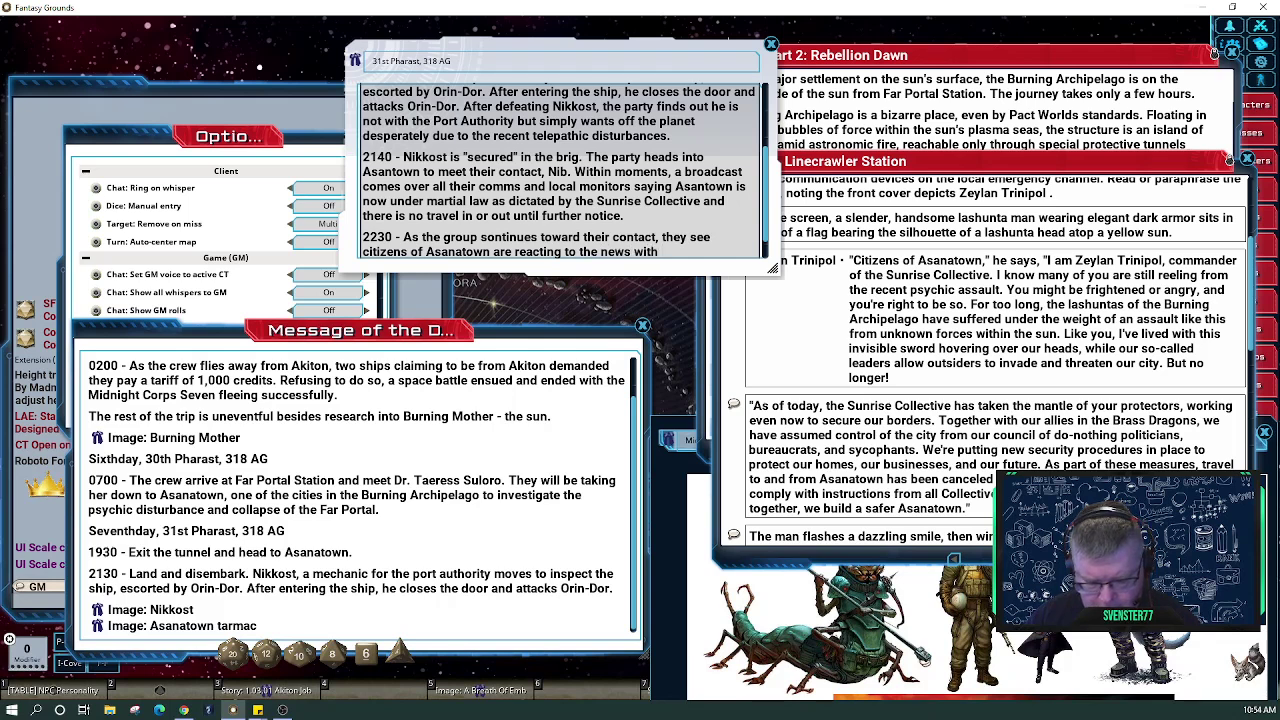
type(" varied")
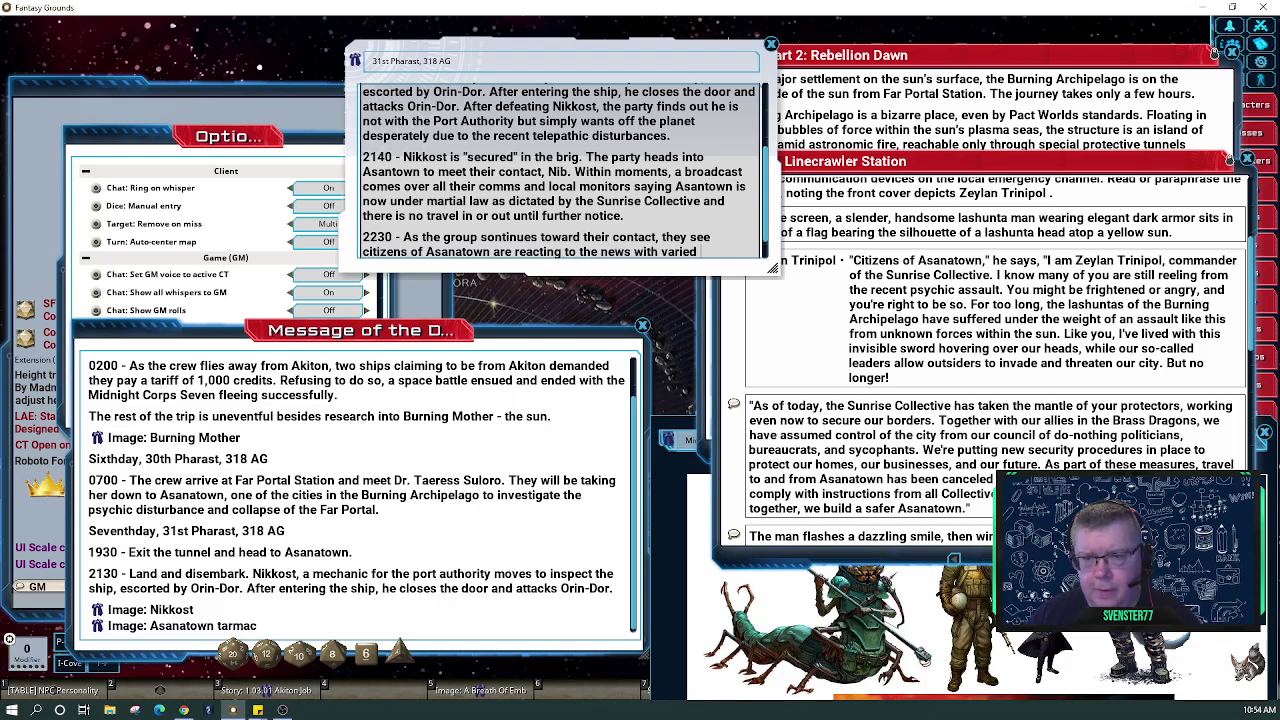
type(" respons")
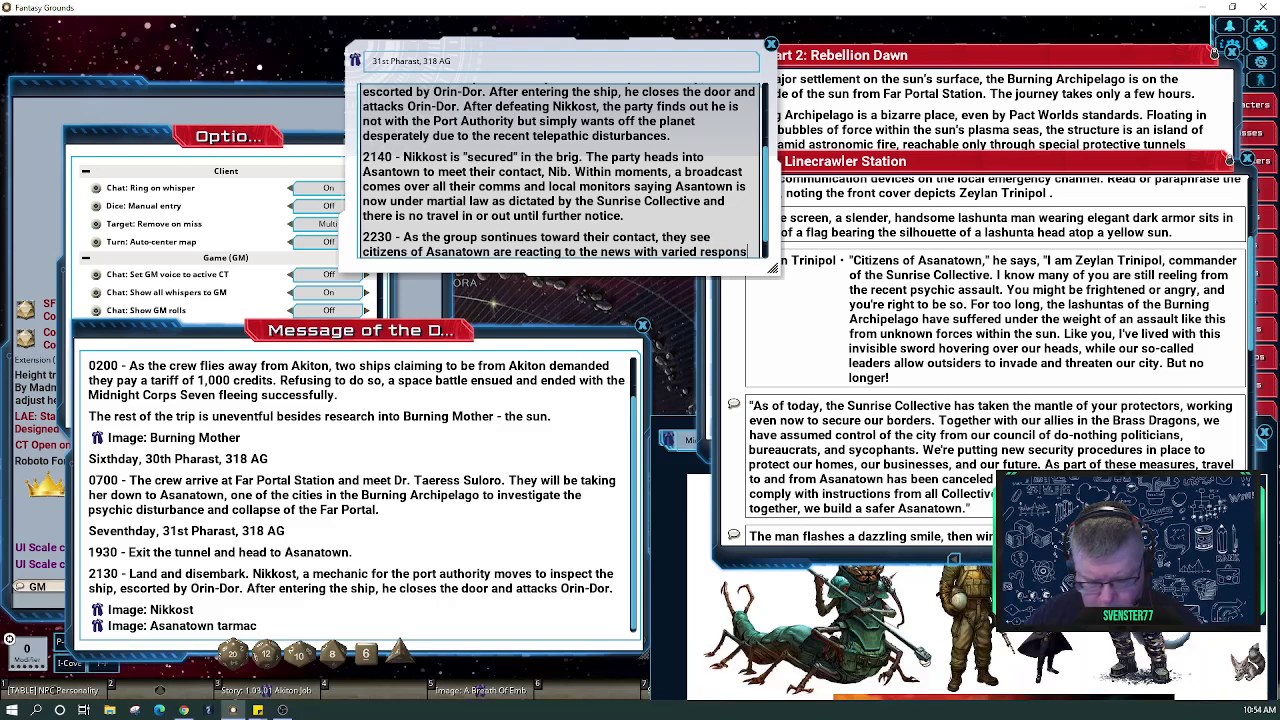
type("es. Some")
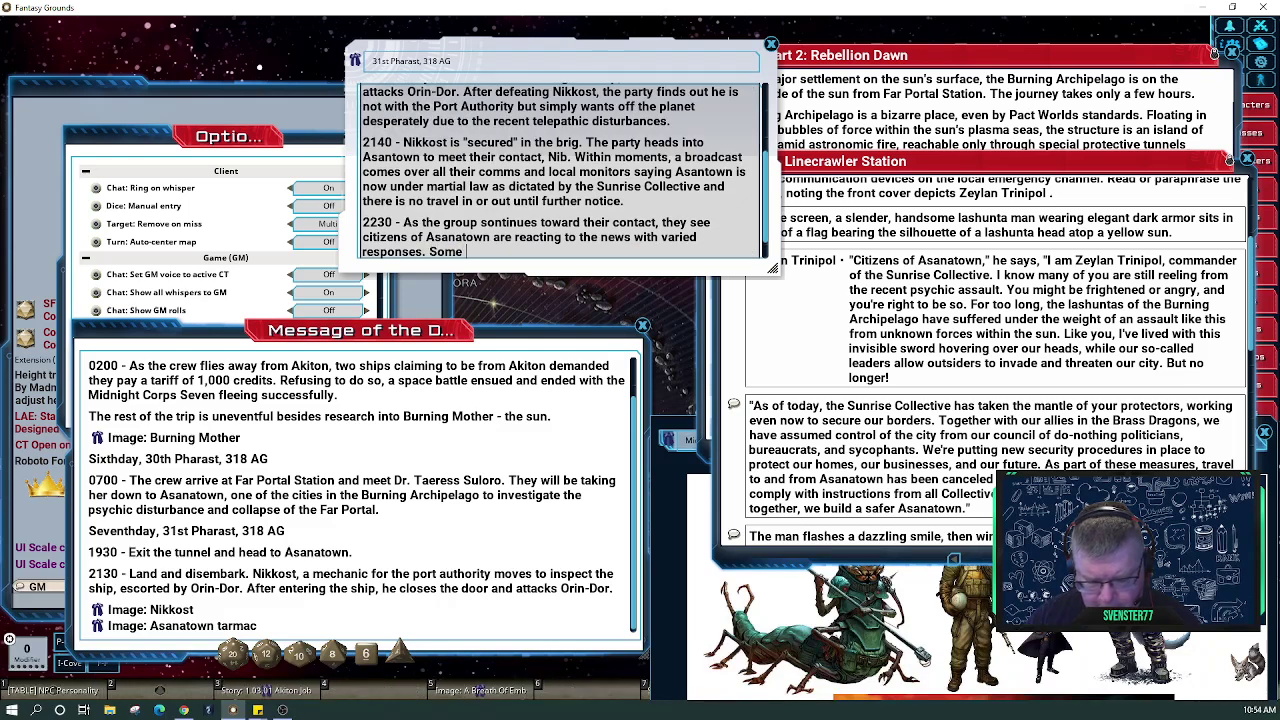
key("BackSpace")
key("BackSpace")
key("BackSpace")
key("BackSpace")
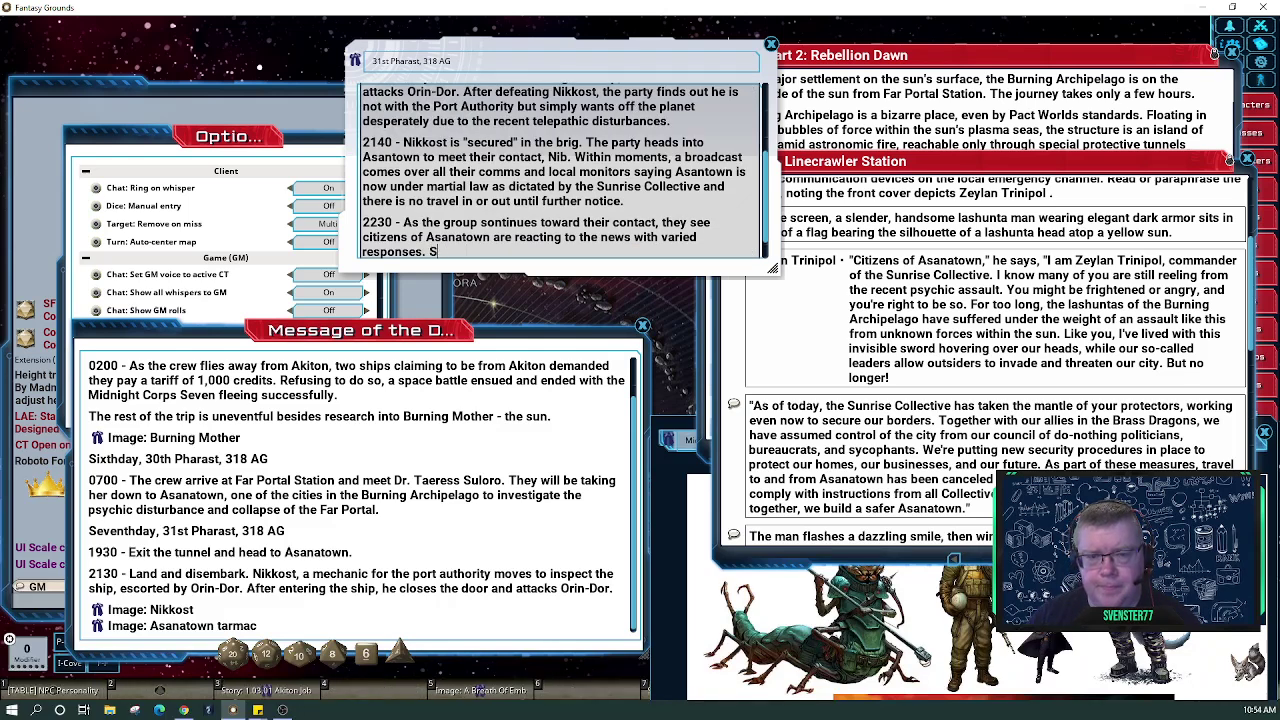
key("BackSpace")
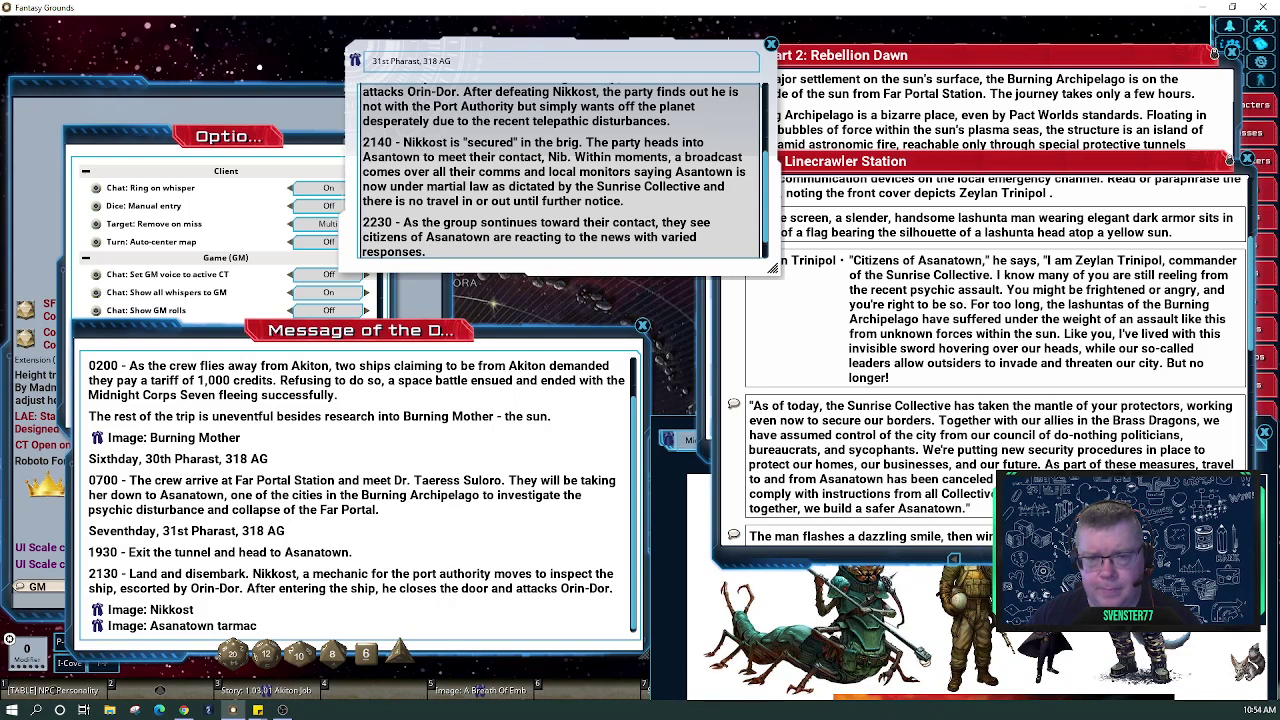
Add "Some support the collective while others fear they are in danger due to their race." to the end of the 2230 entry
type("Some ")
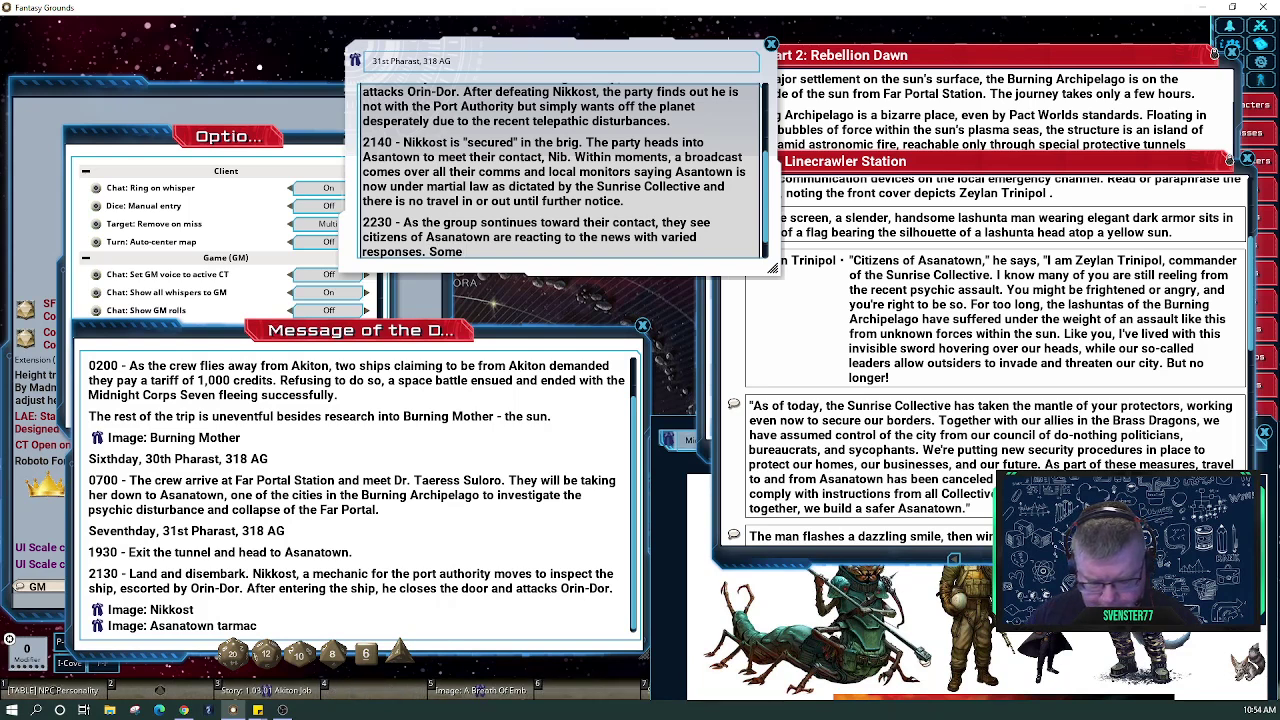
type("support ")
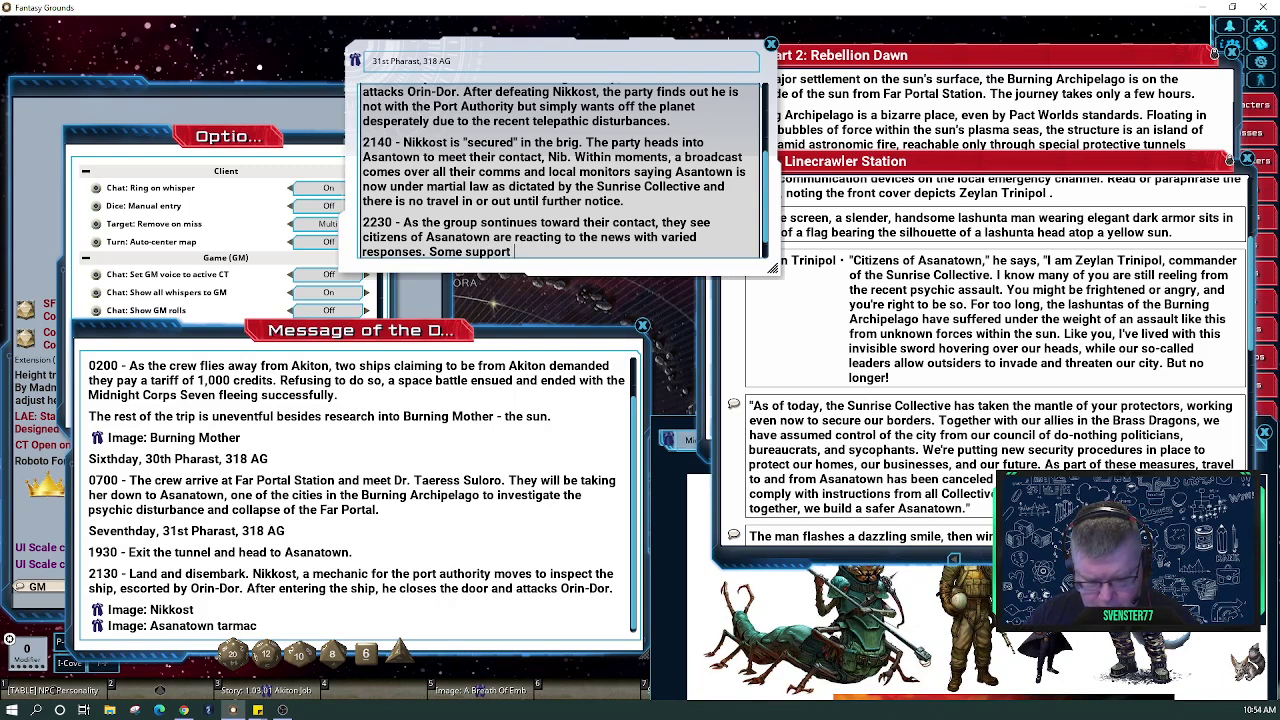
type("the collective w")
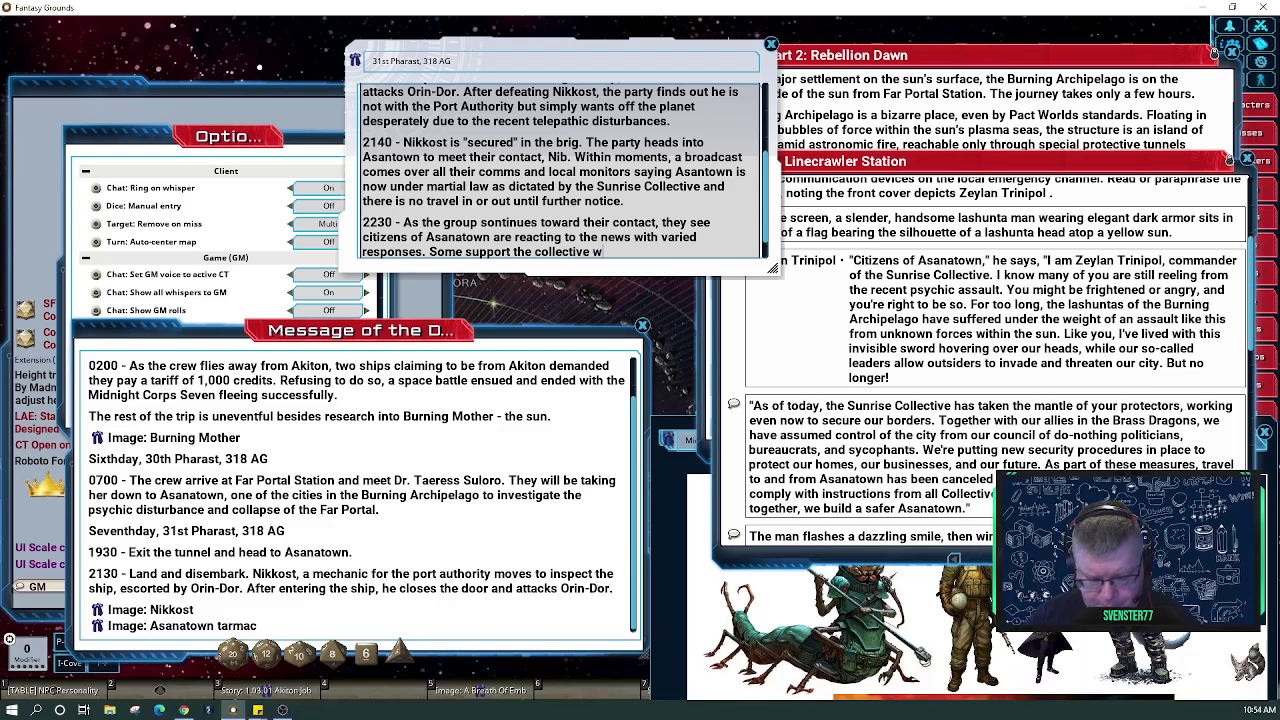
type("hile")
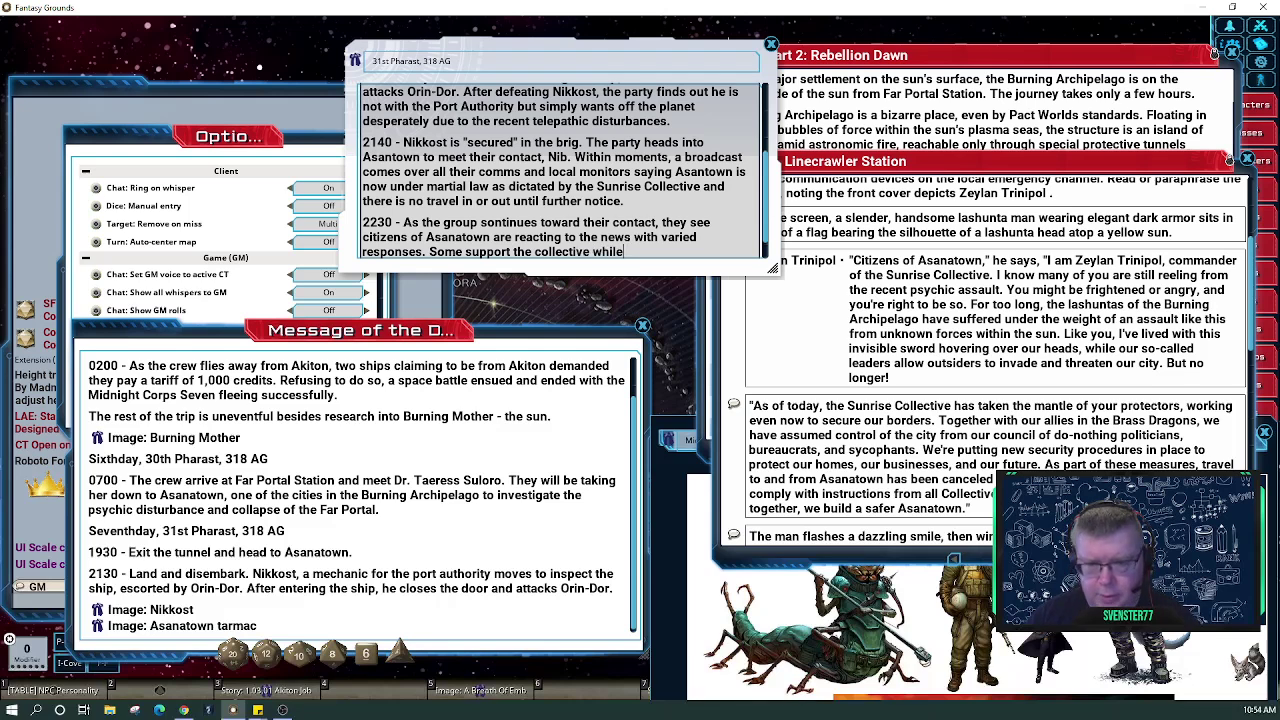
type(" oth")
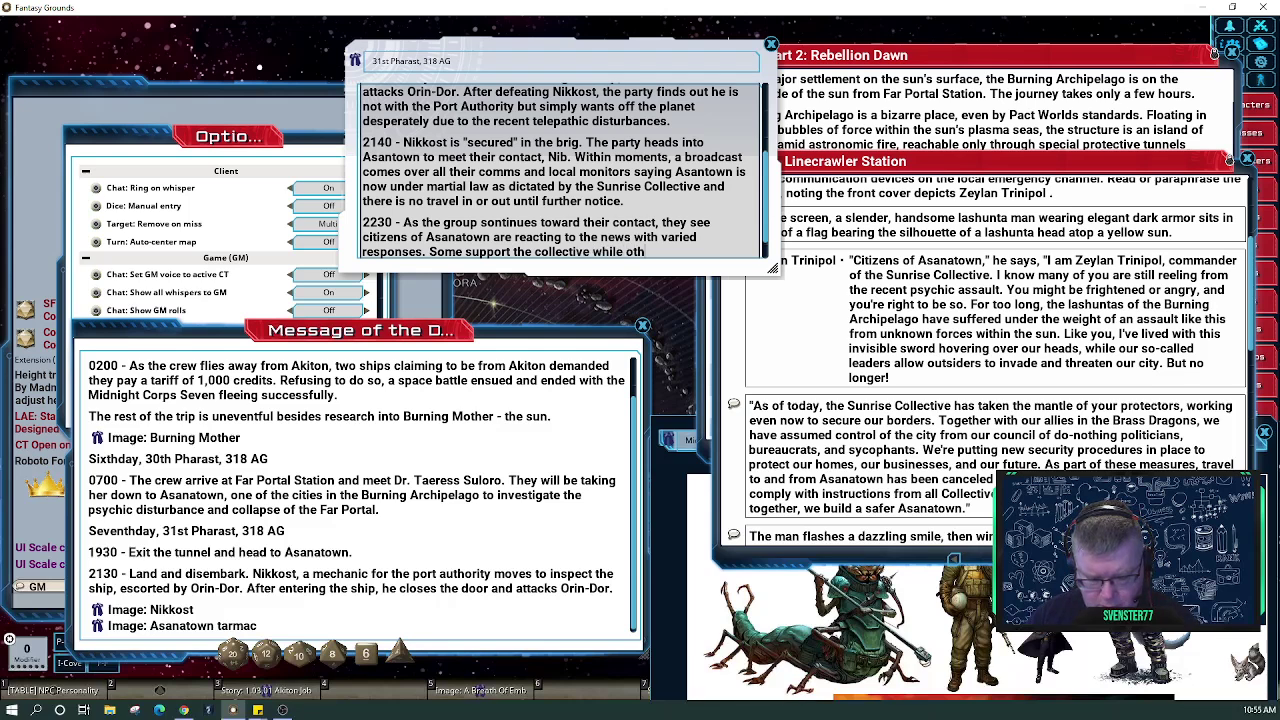
type("ers fear they are in danger")
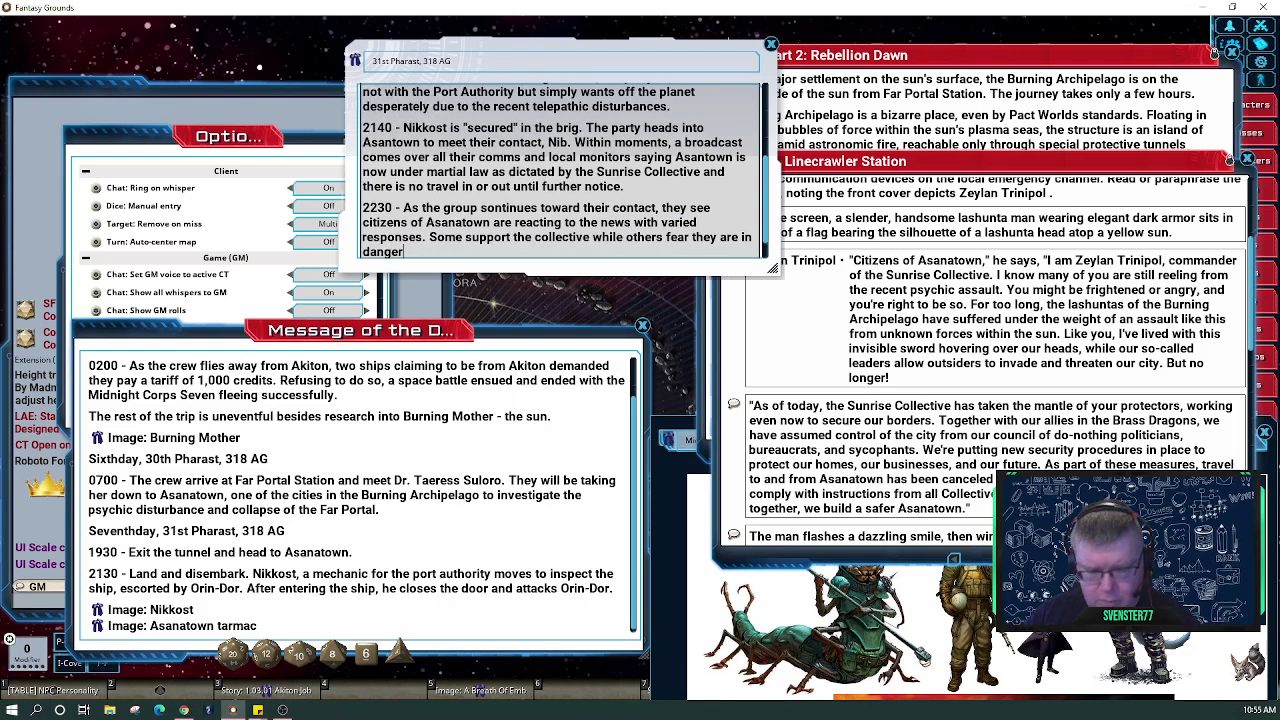
type(" due to ")
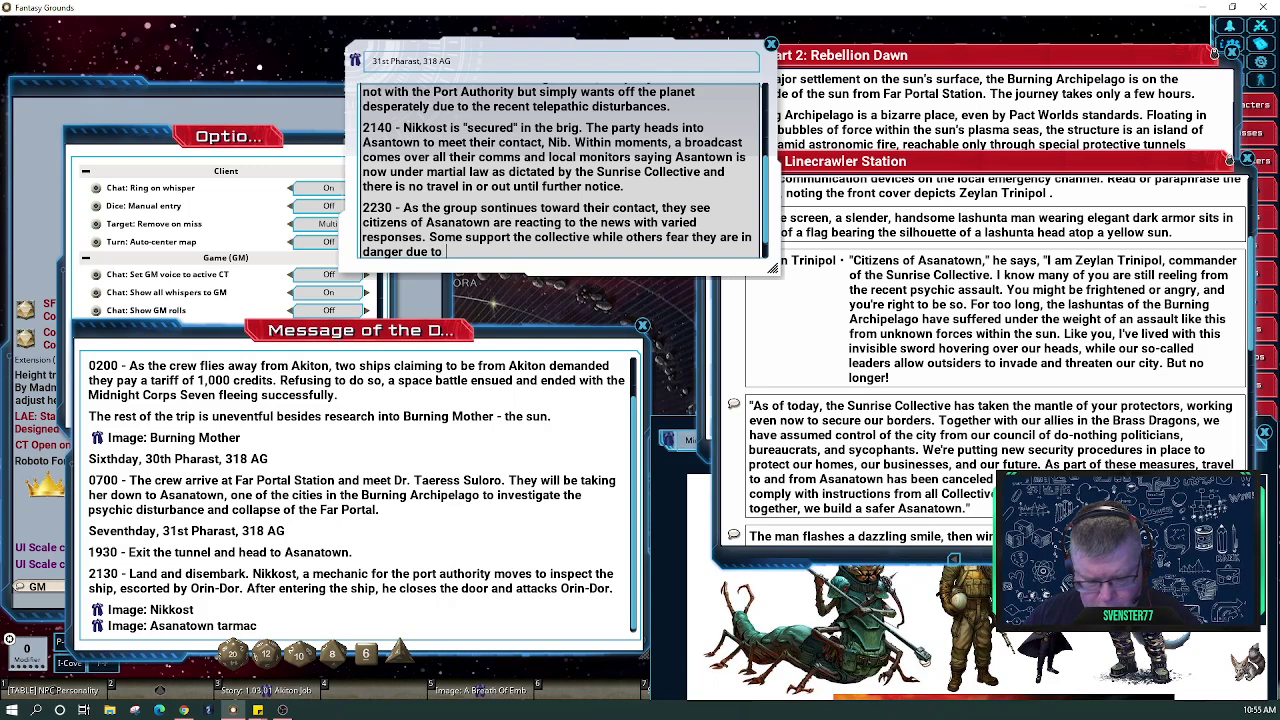
type("their race.")
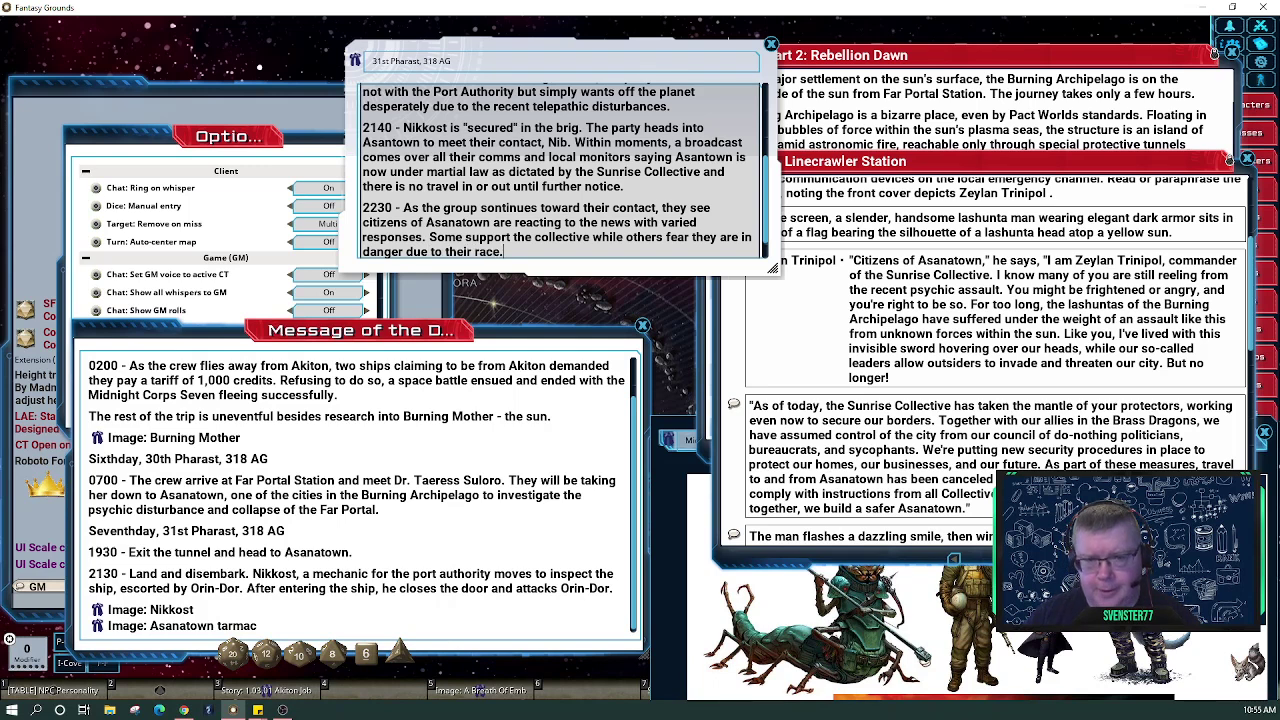
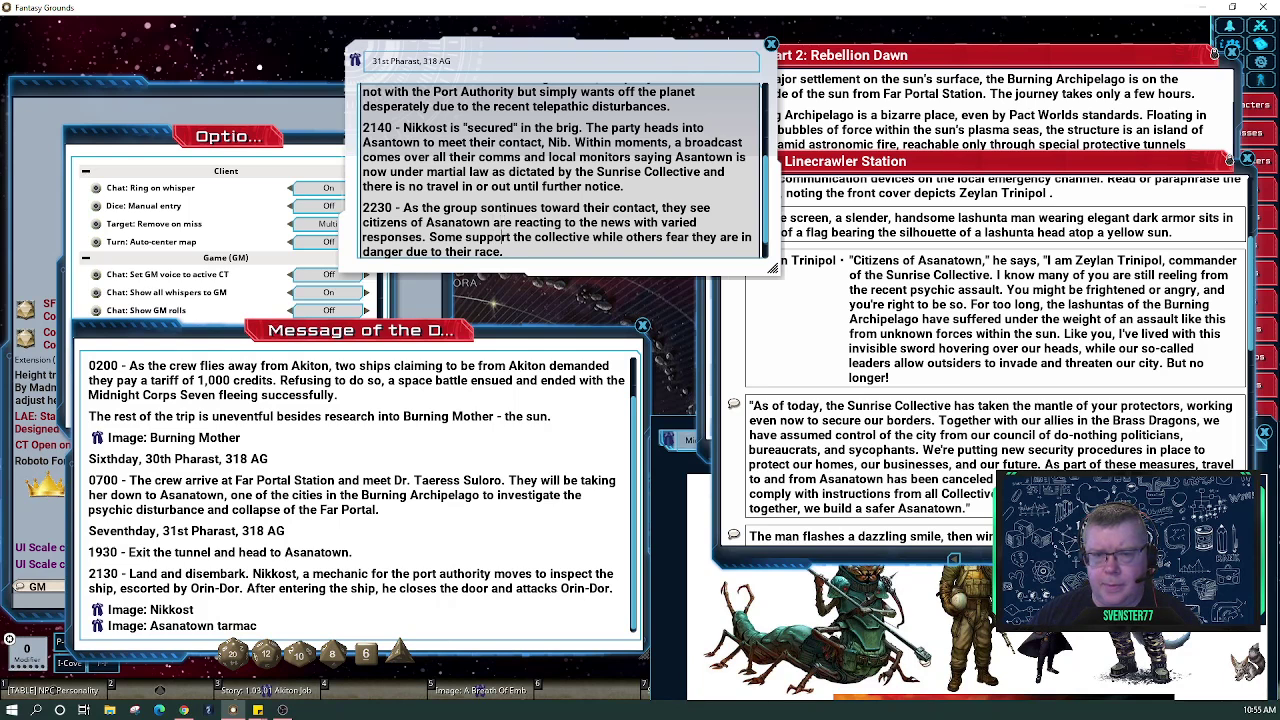
Start a new log paragraph below the 2230 entry with the time 2235
key("Return")
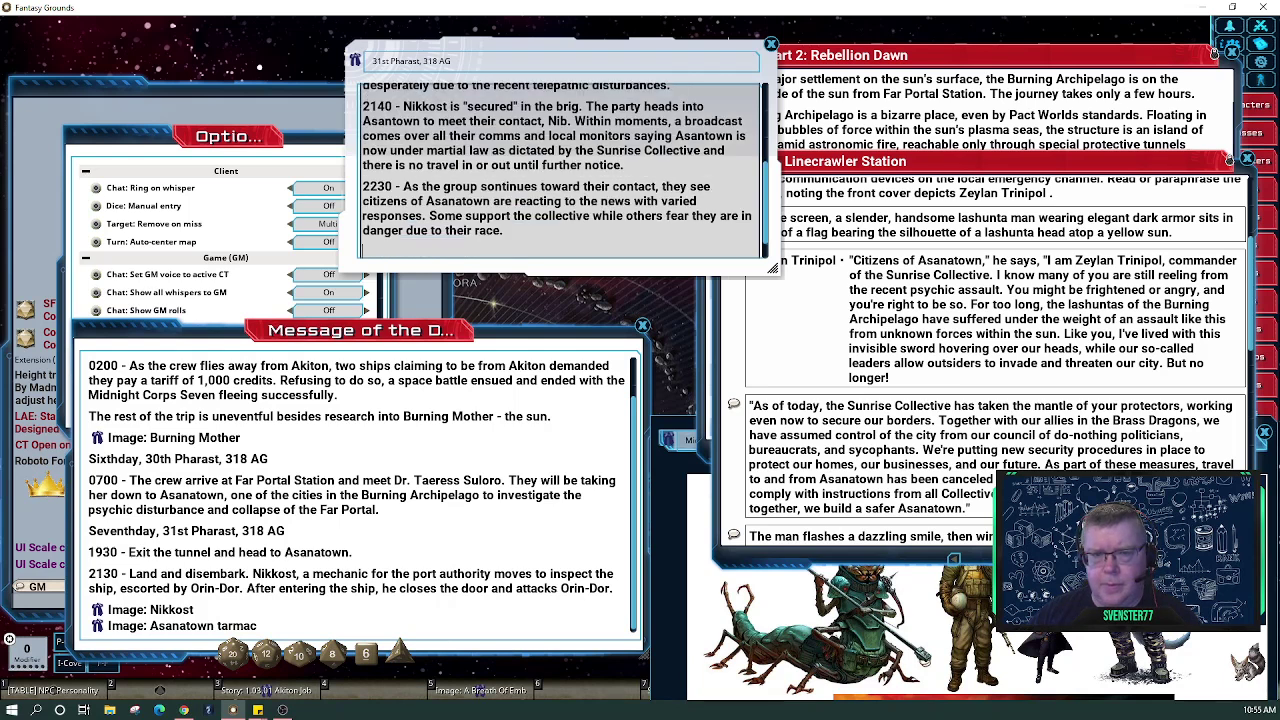
type("22")
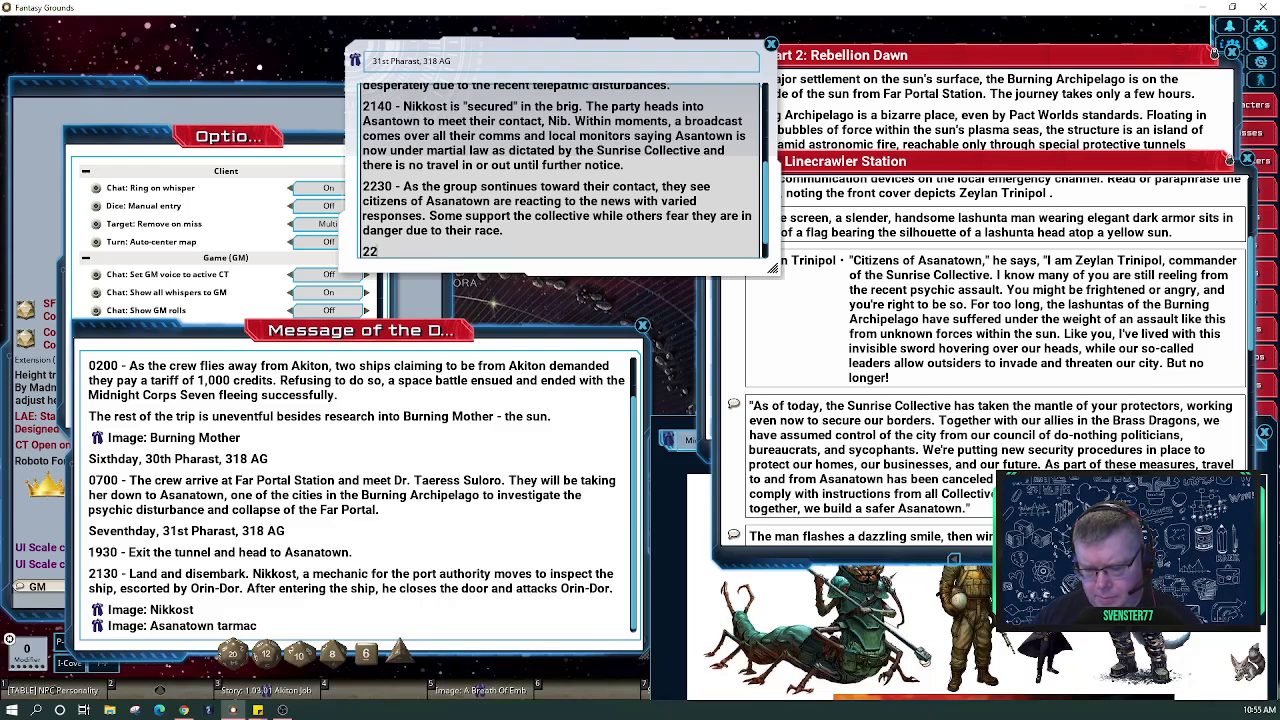
type("35")
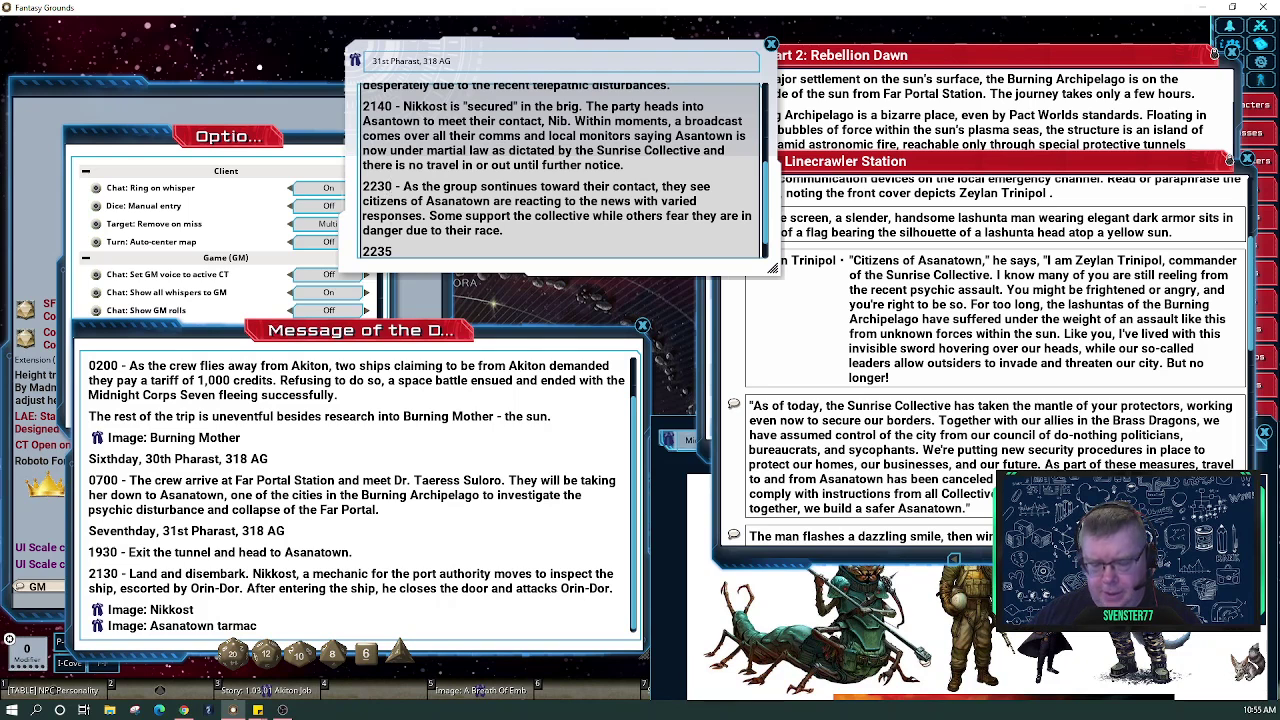
Change the time of the entry about the citizens' reactions to 2220 and return to the 2235 line
key("BackSpace")
type("2")
key("Down")
key("Down")
key("Down")
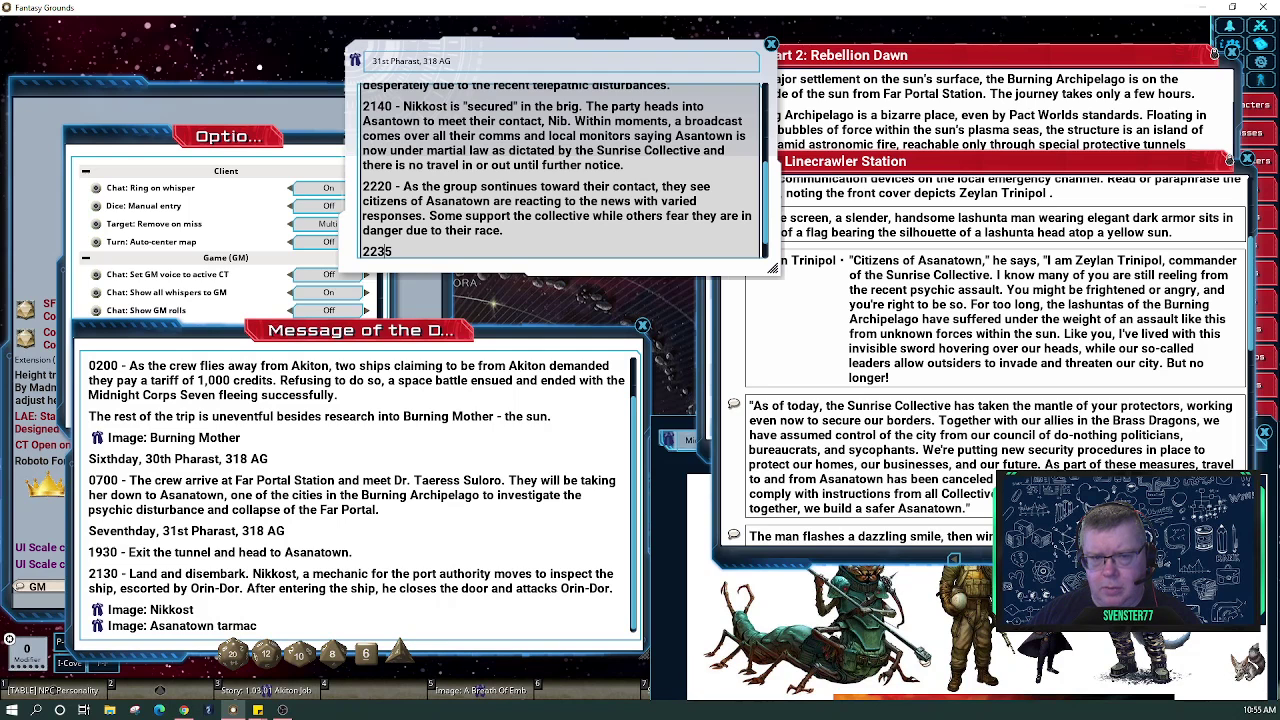
Continue the 2235 log entry with "- They come upon a crowd outside an apratment building where"
type("2235 -")
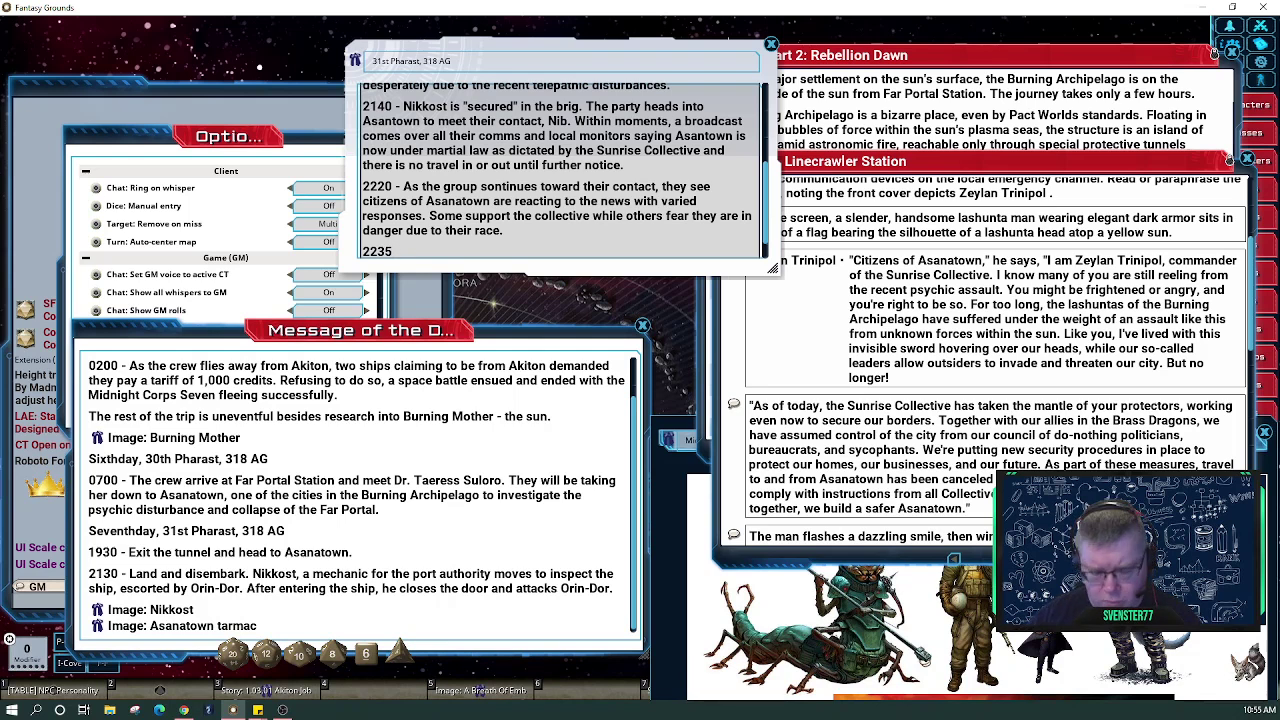
key("BackSpace")
type("5 ")
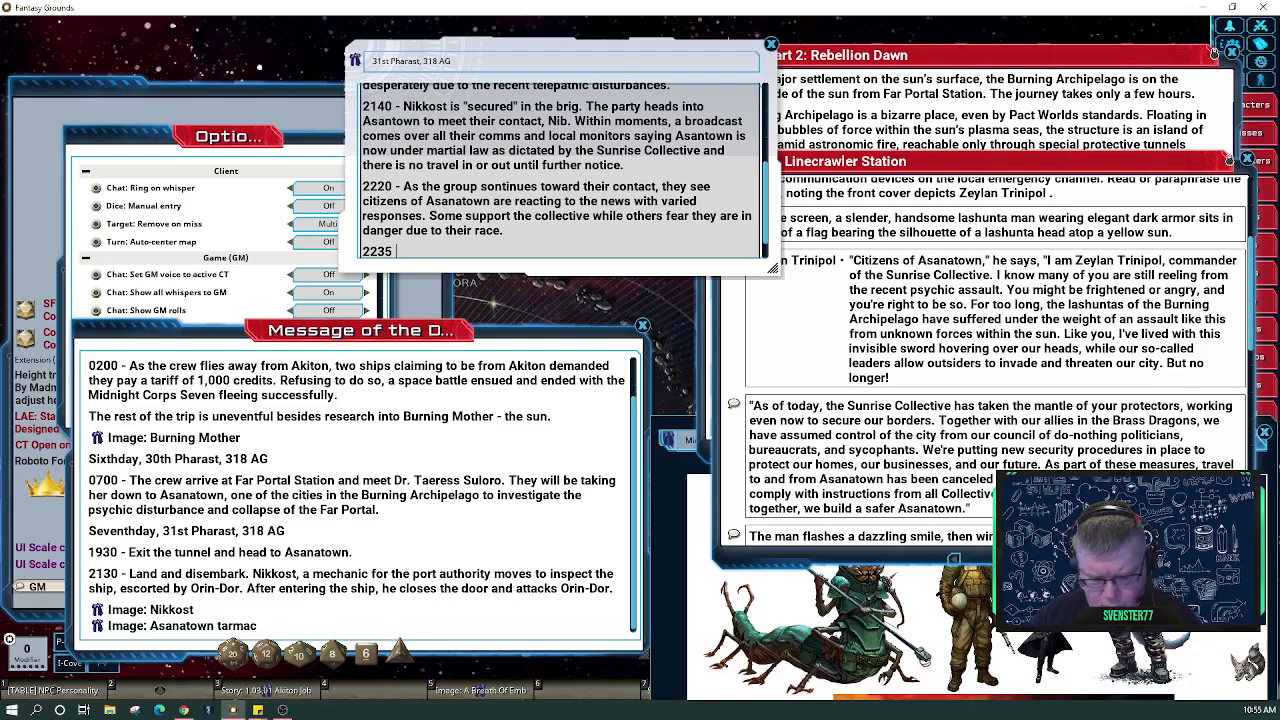
type("- They r")
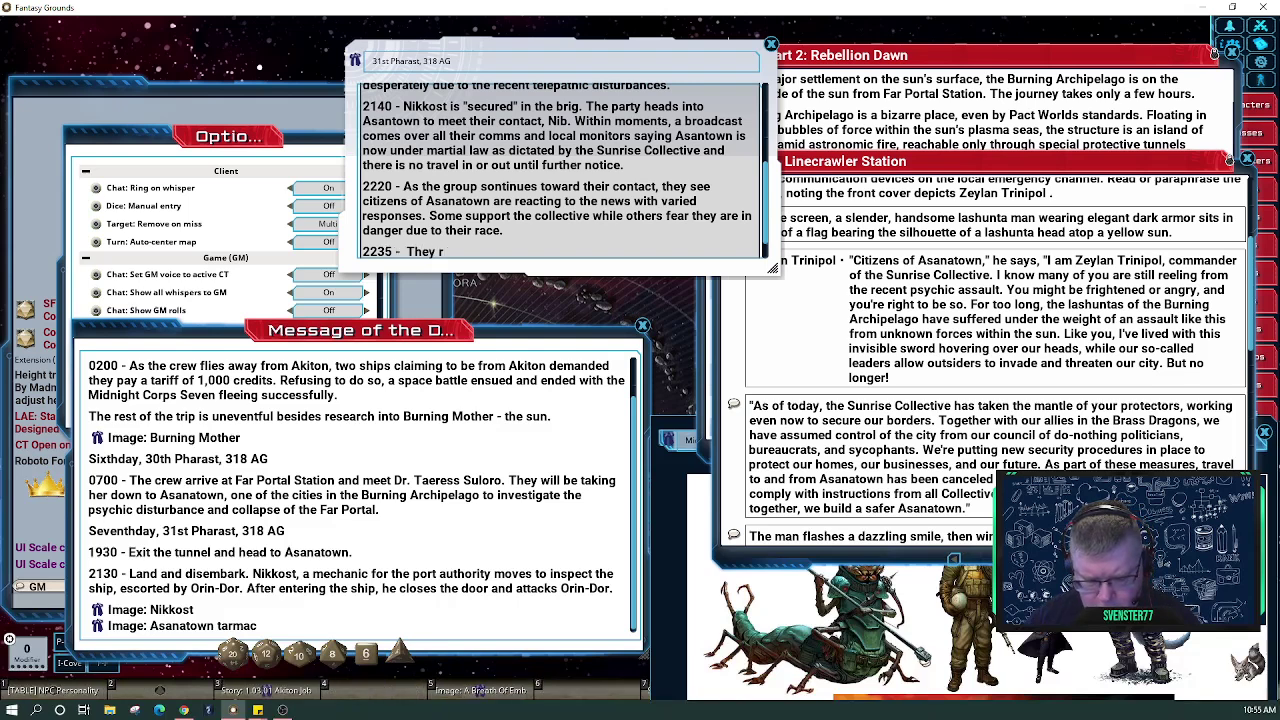
key("BackSpace")
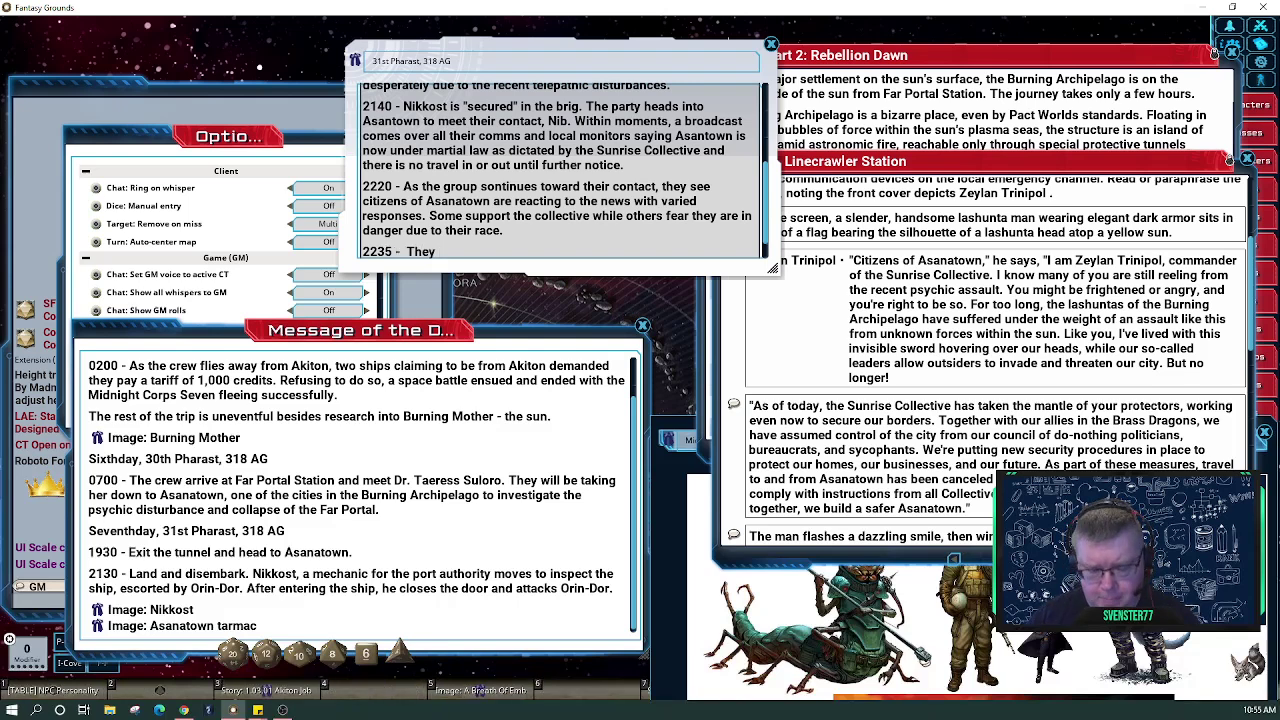
type("come upon a ")
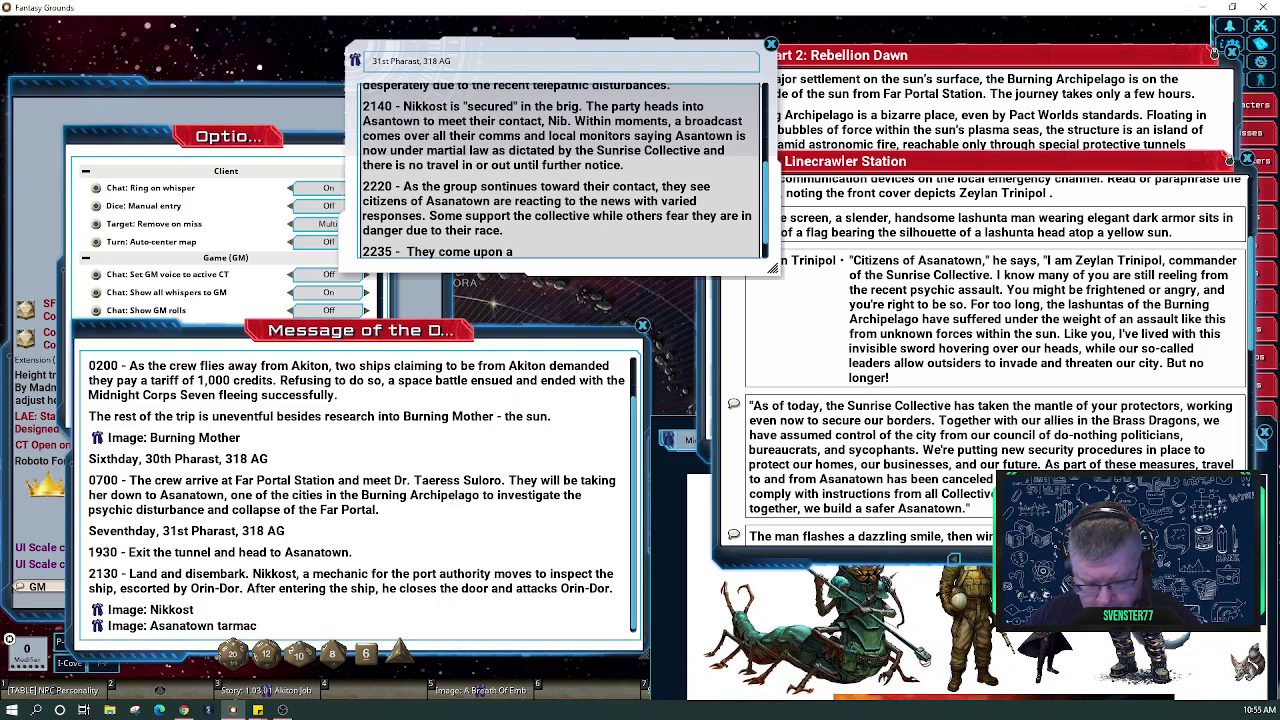
type("crow")
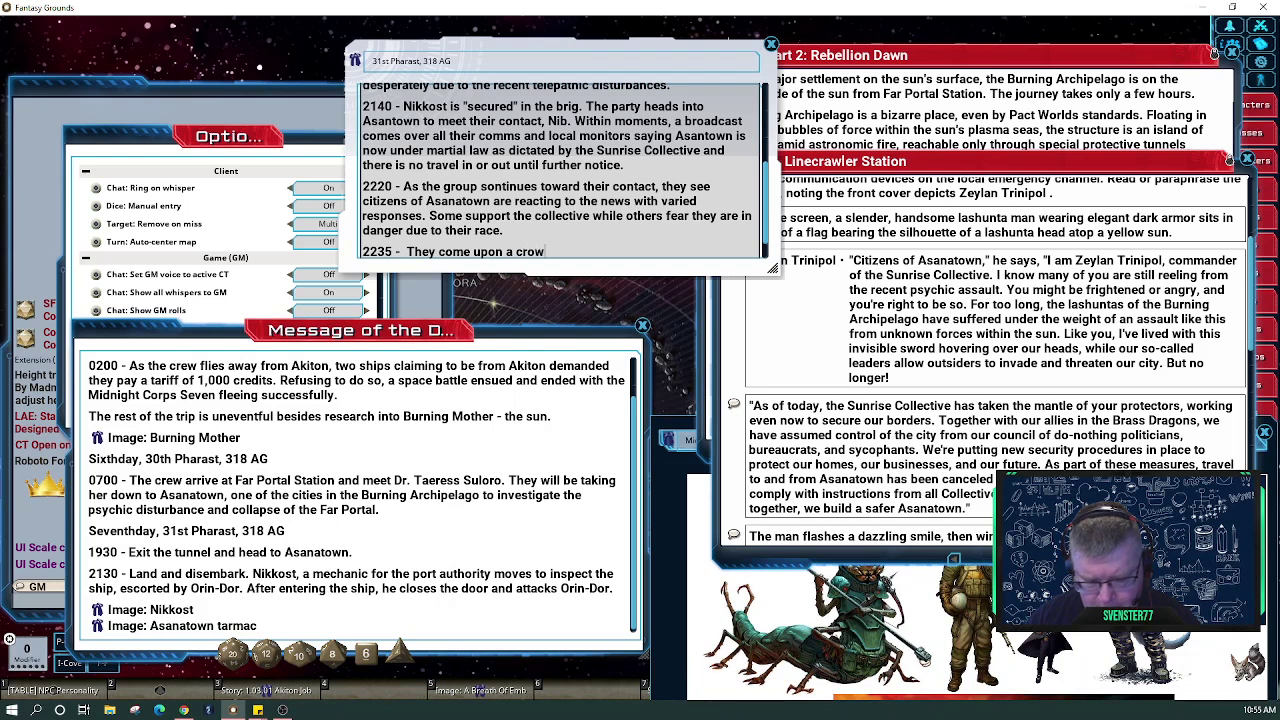
type("d outside an apratmern")
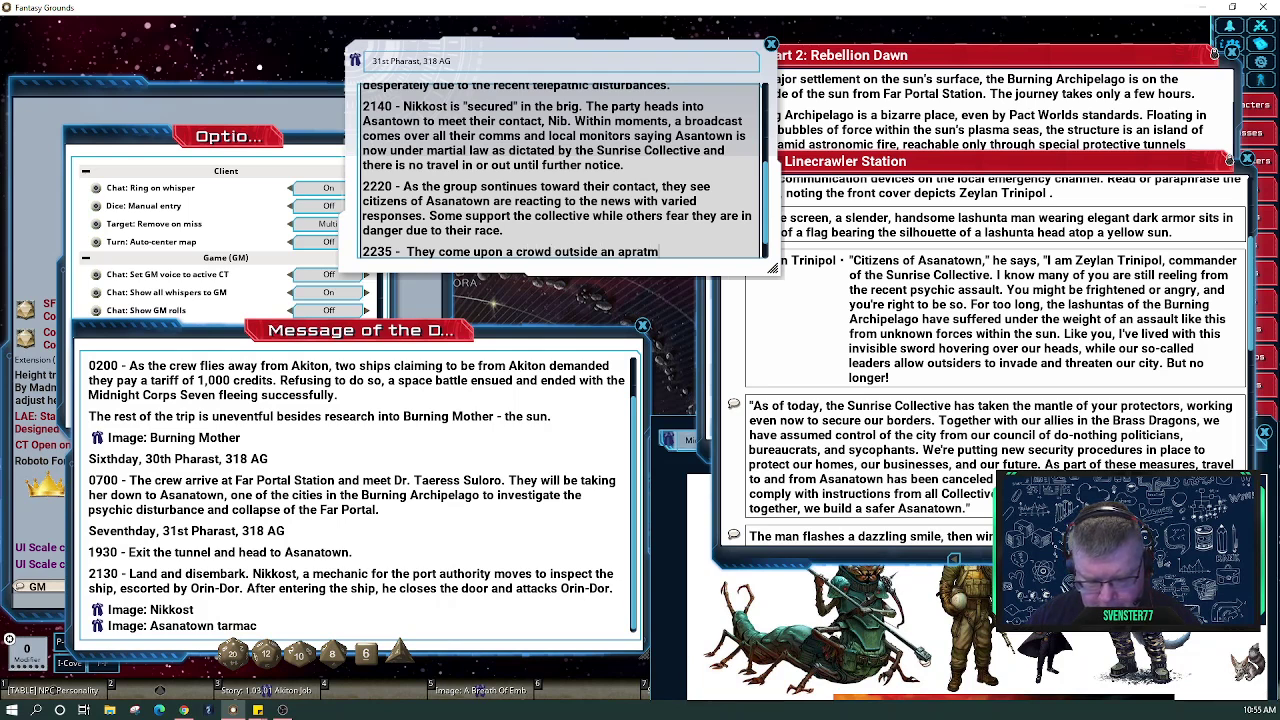
key("BackSpace")
key("BackSpace")
type("n")
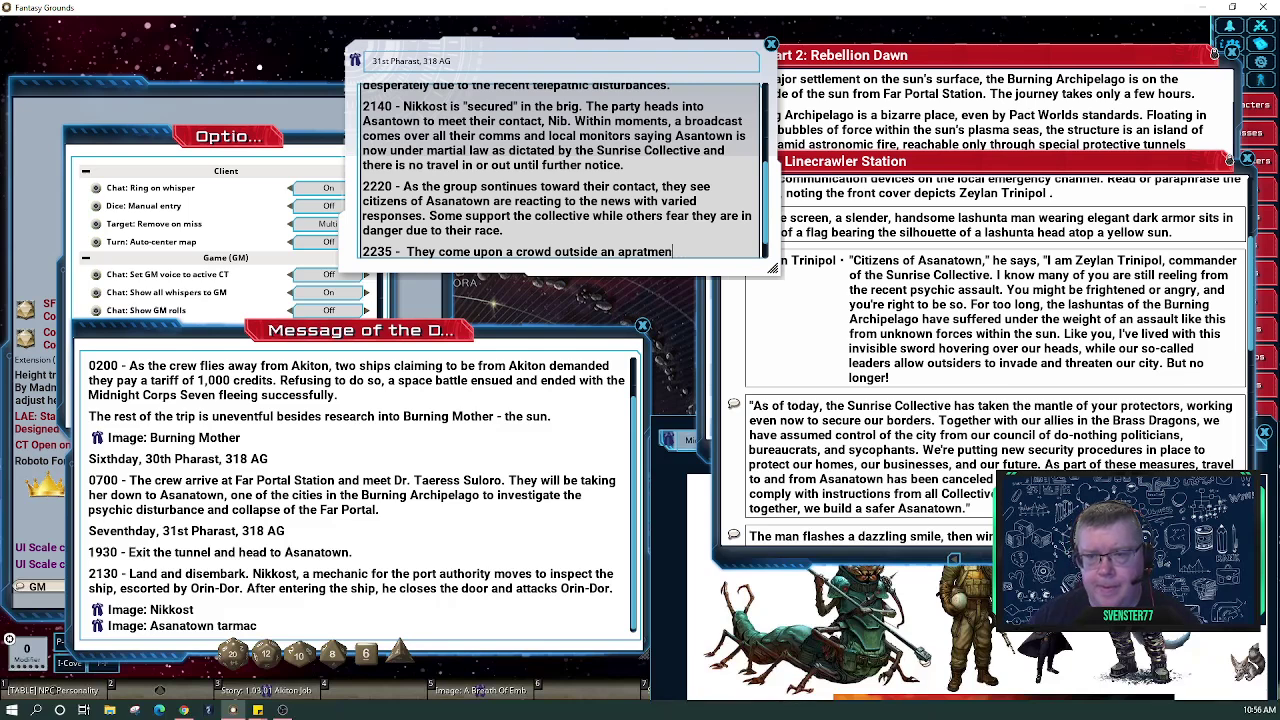
type("t build")
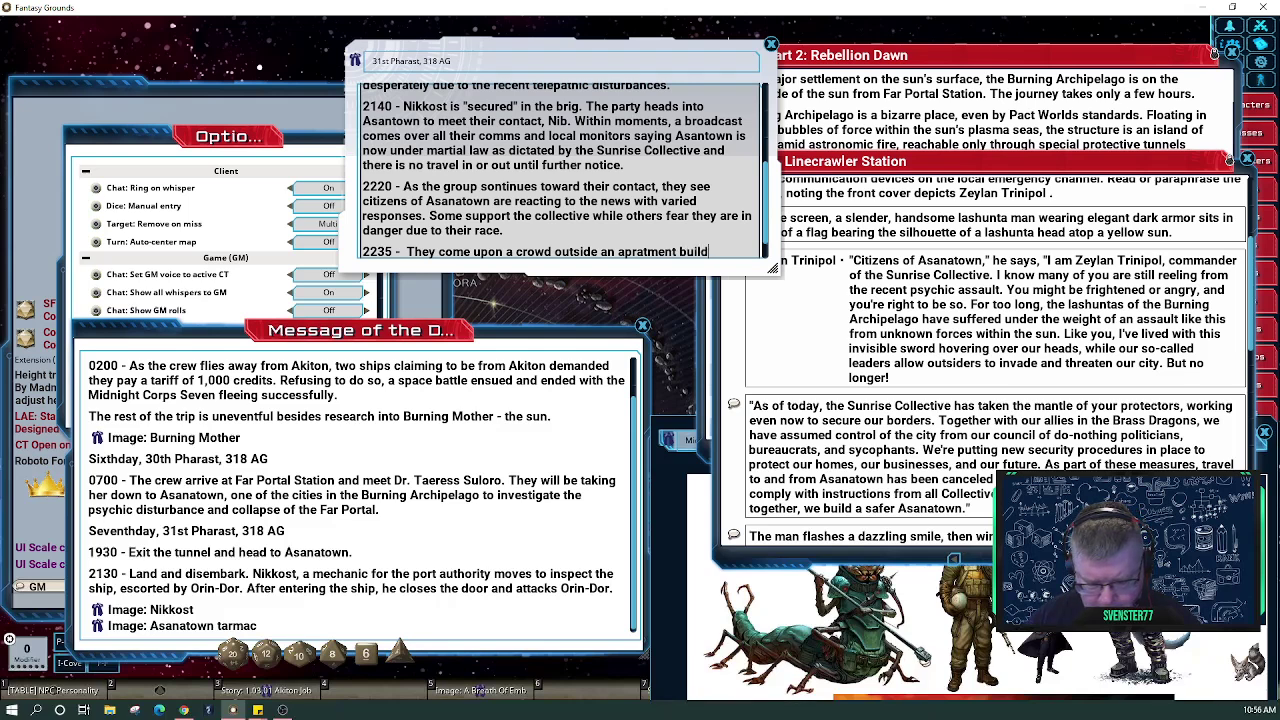
type("ing where ")
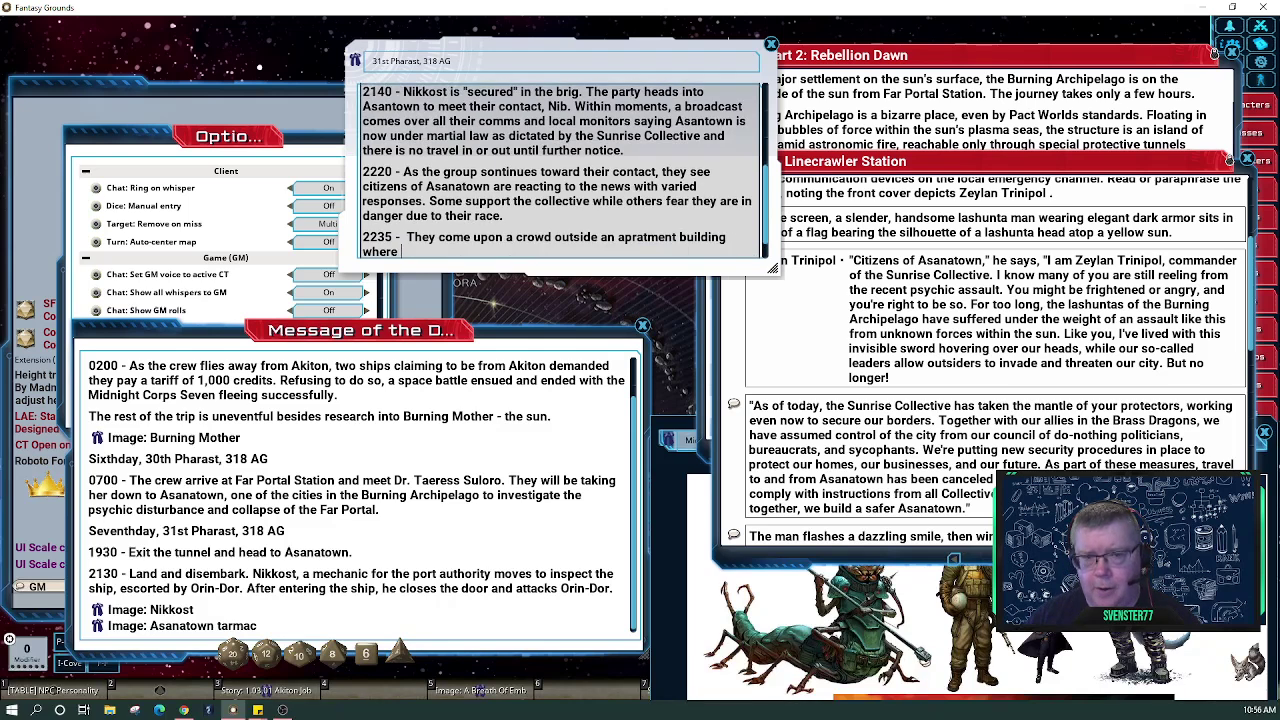
Extend the 2235 entry after "where" with "a kasatha family is being hauled into the street"
type("a ")
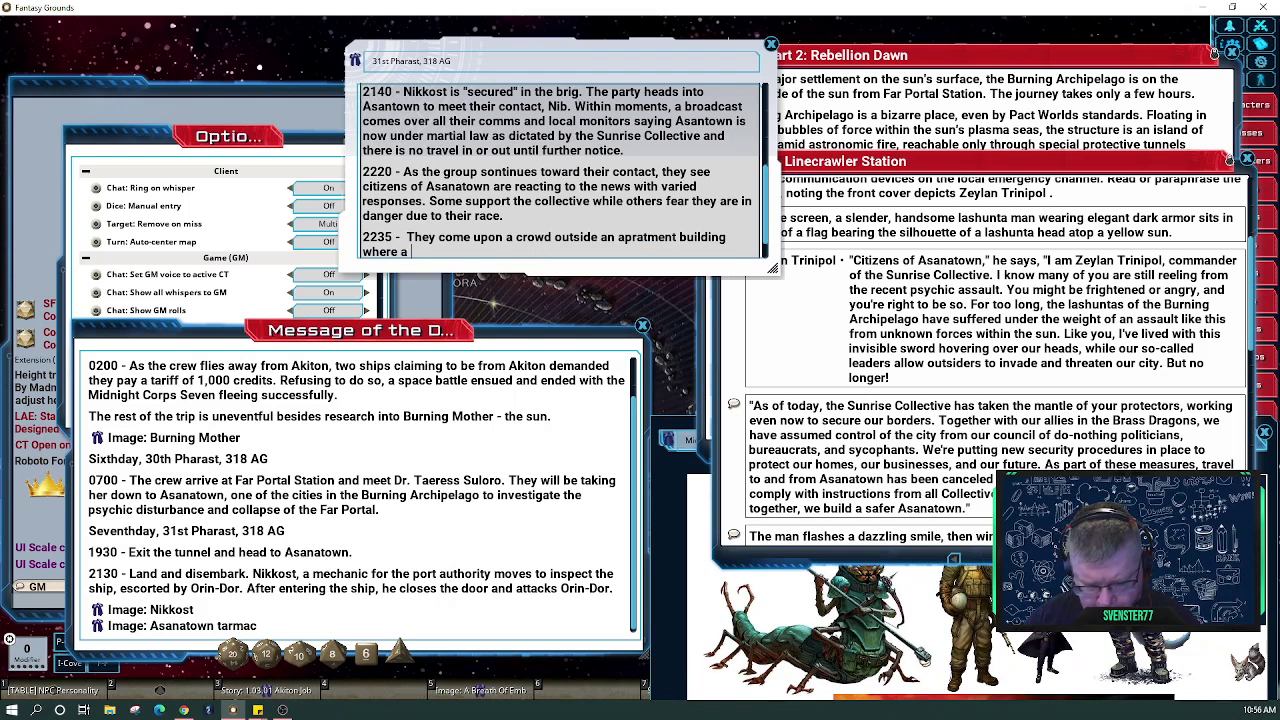
type("kasatha ")
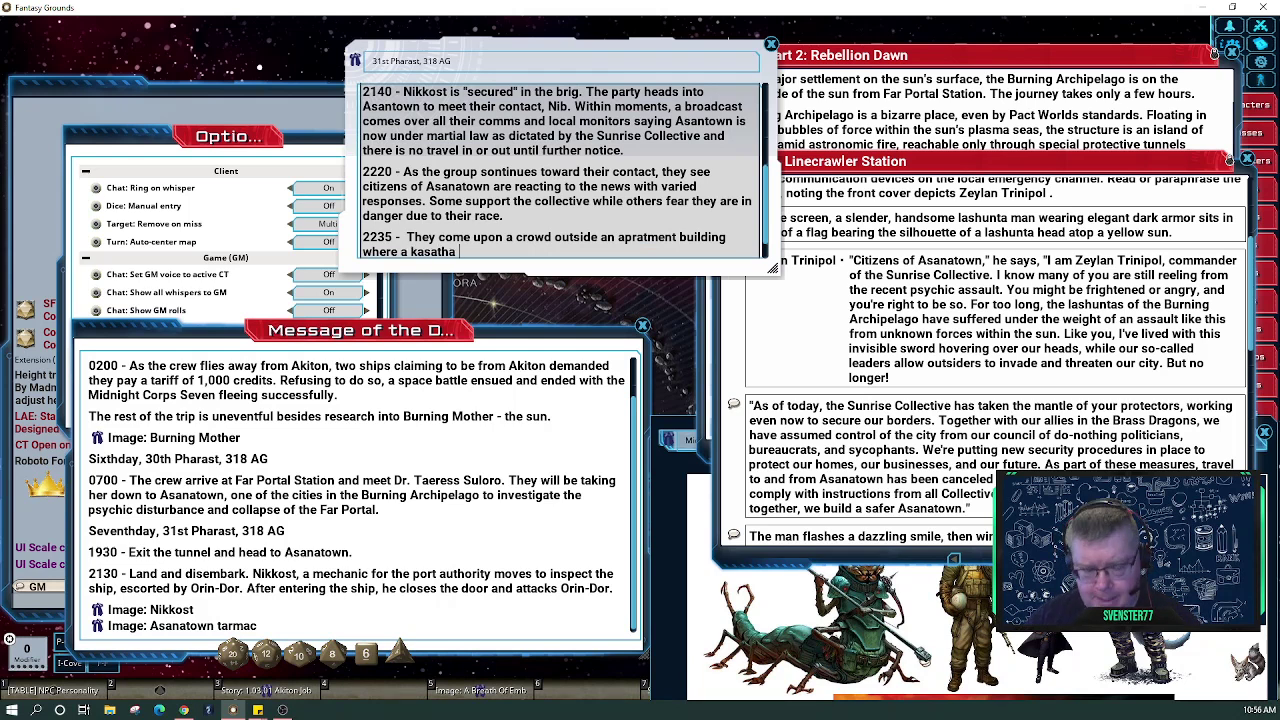
type("family")
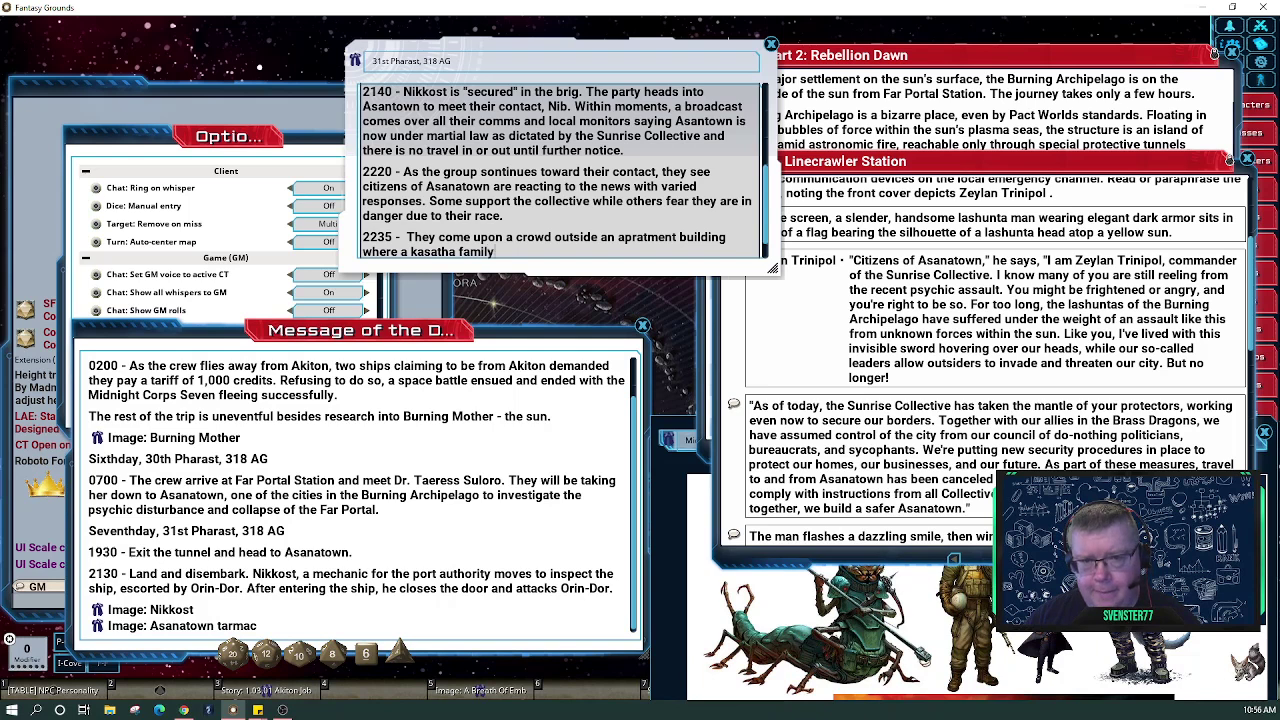
type(" is ")
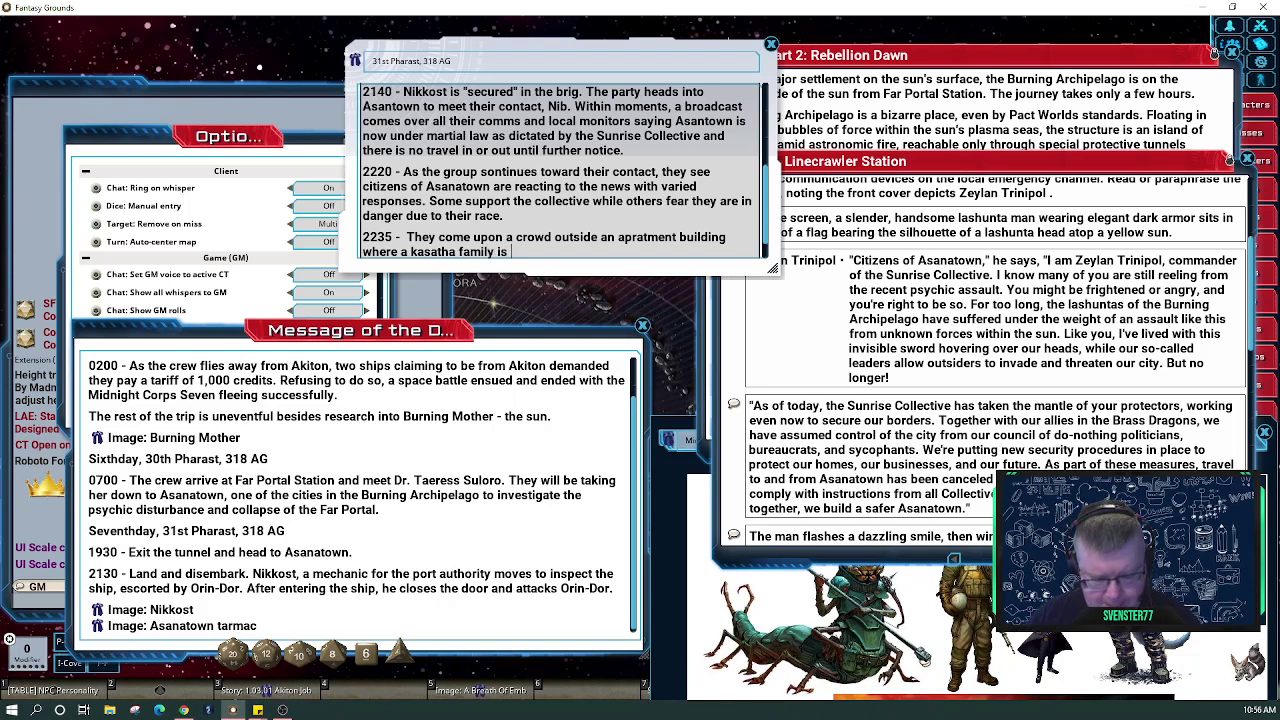
type("being h")
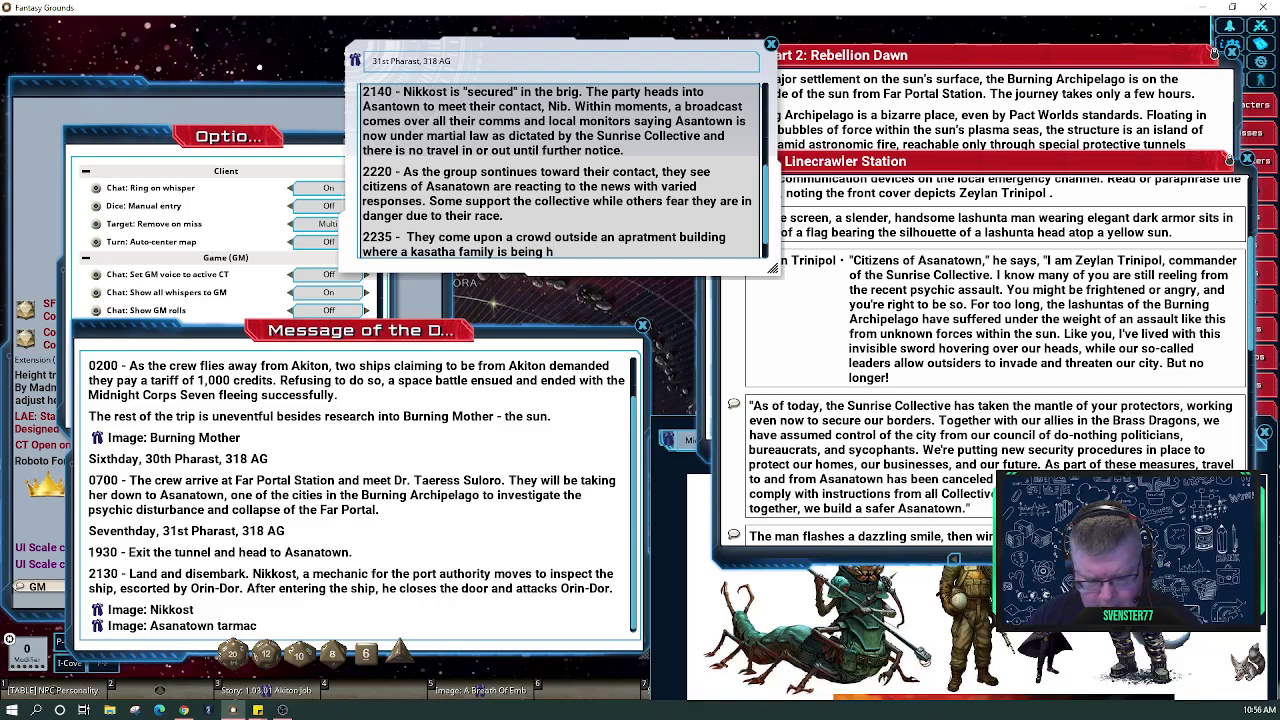
type("a")
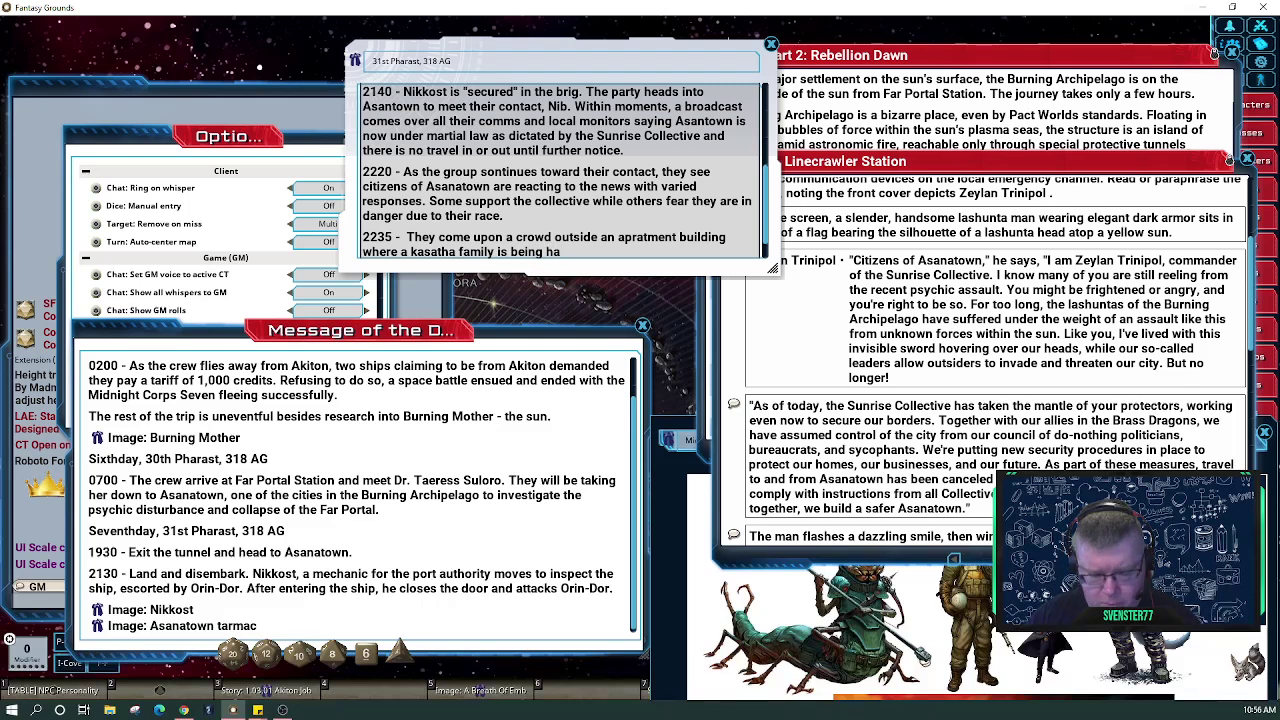
type("uled into the ")
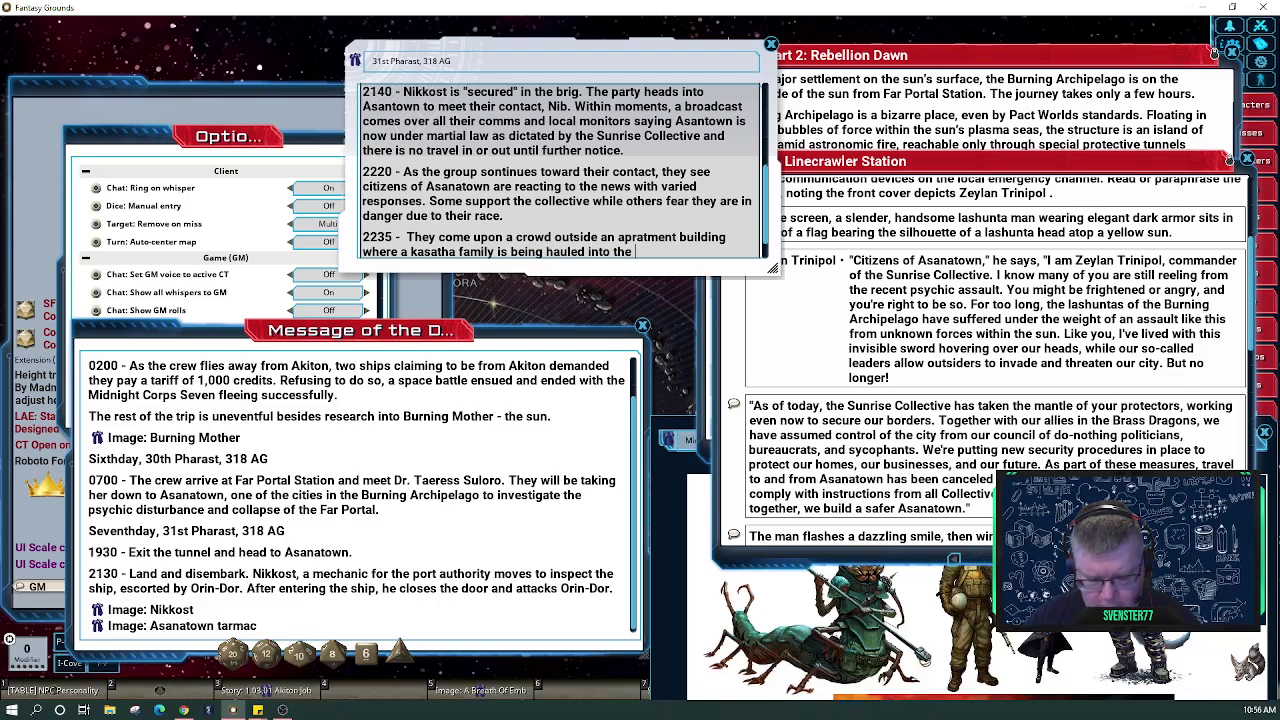
type("street")
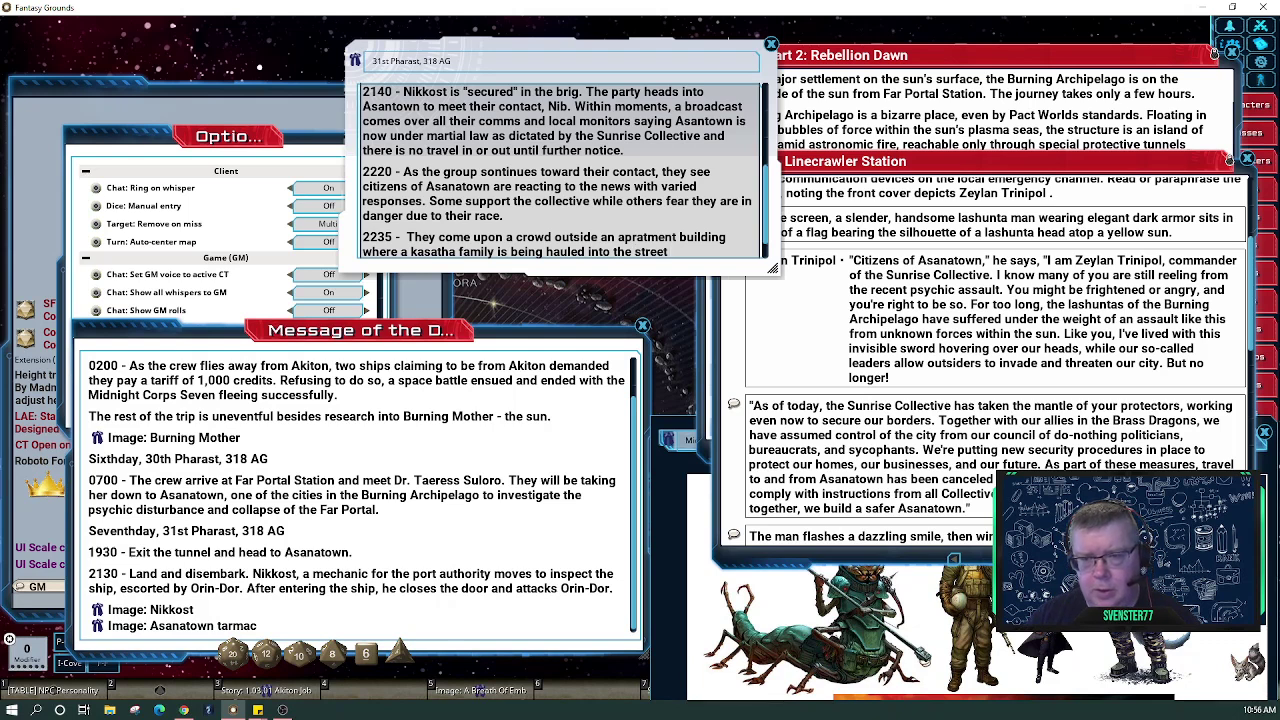
type(" and")
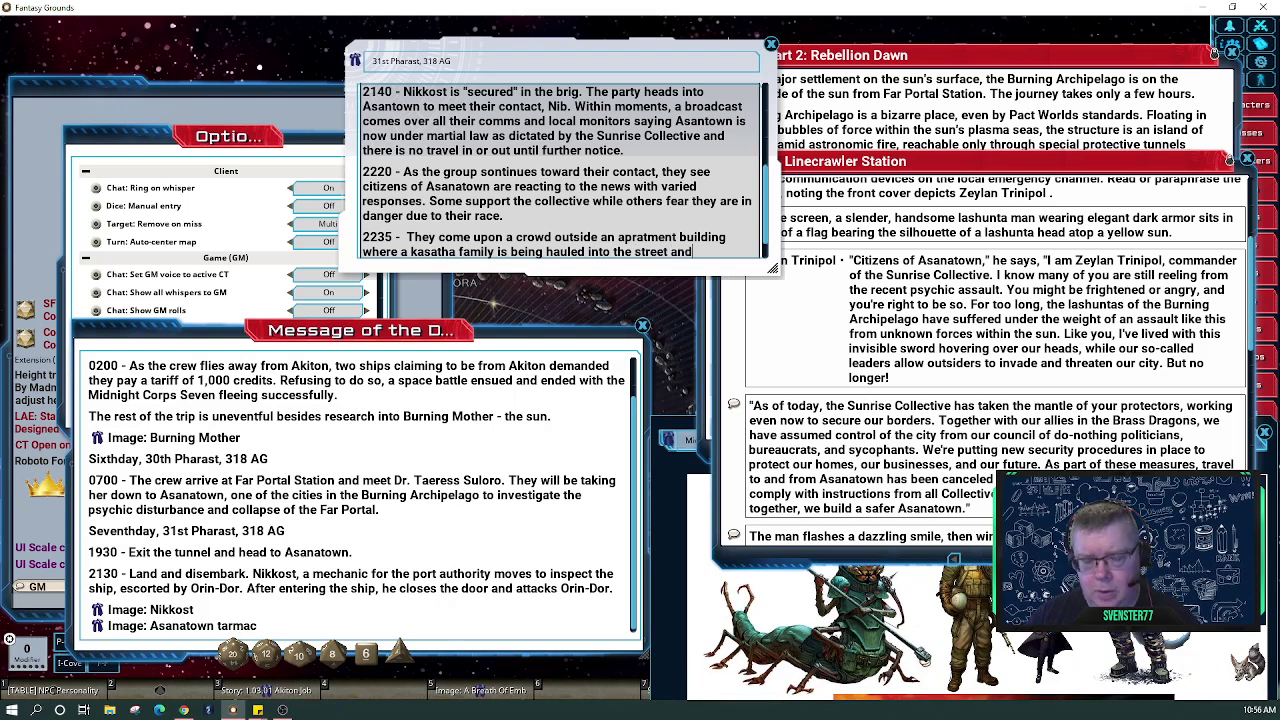
type(" their p")
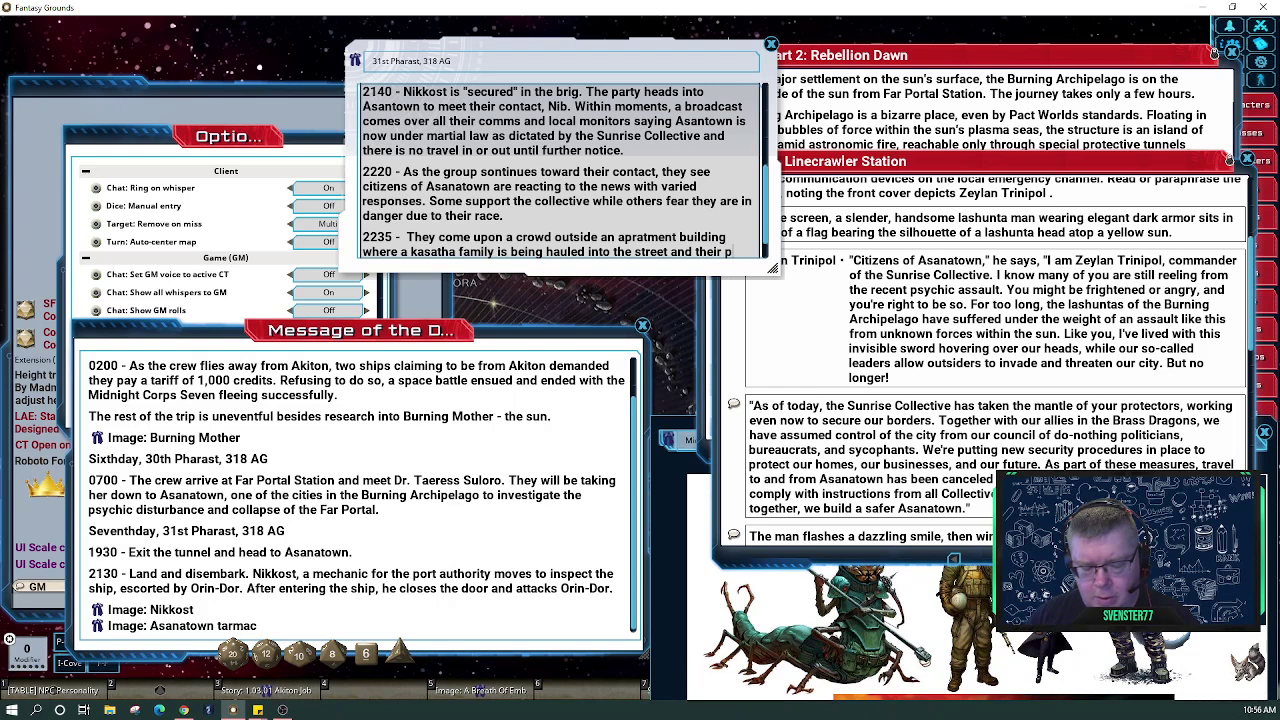
type("ossessions")
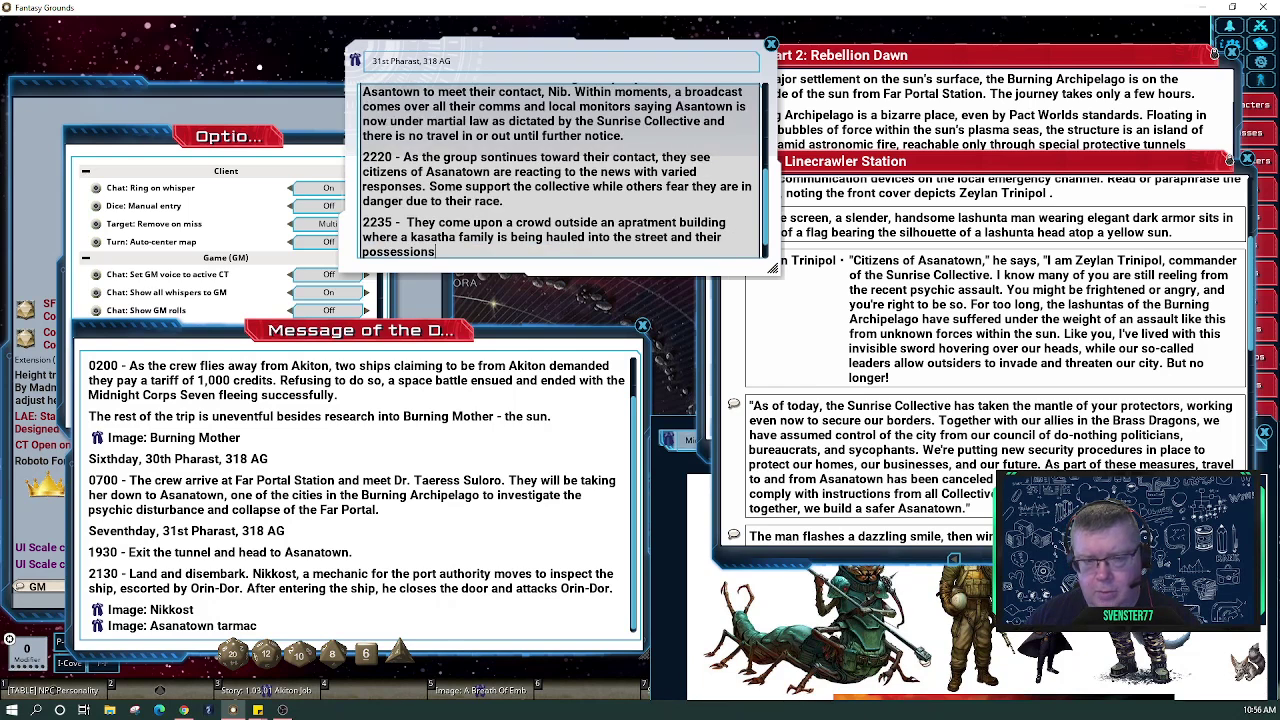
type(" at")
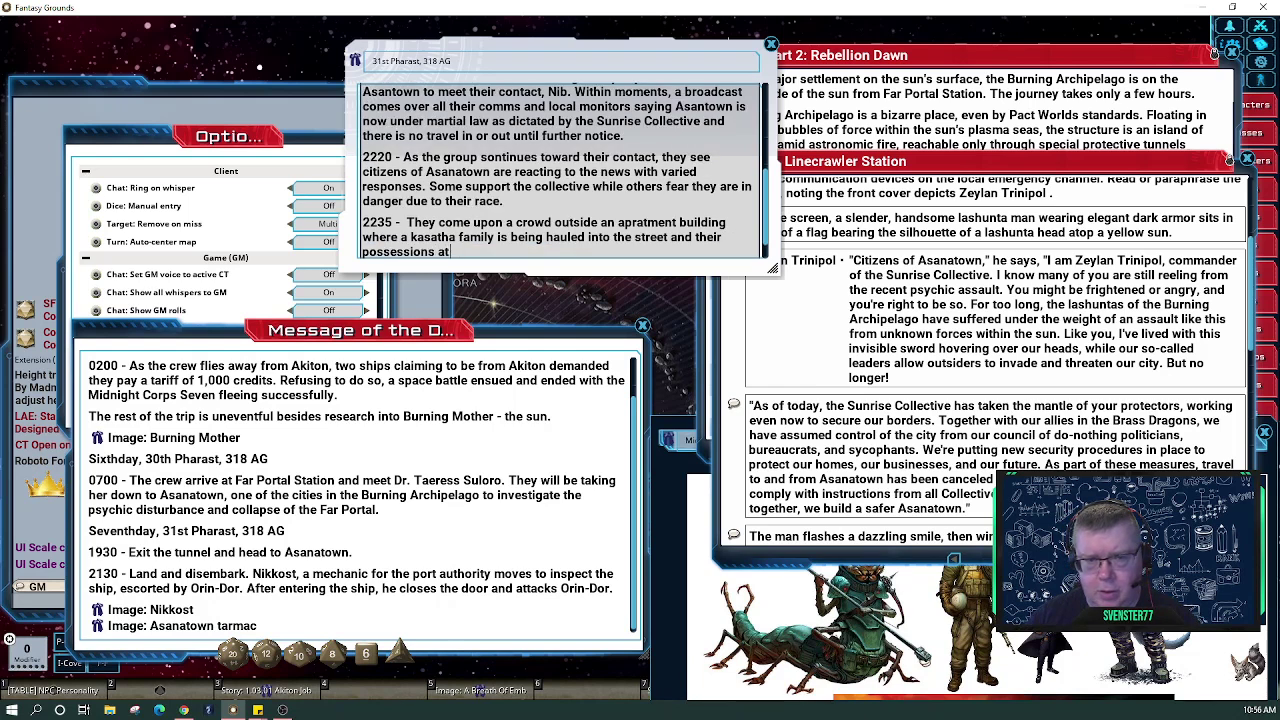
key("BackSpace")
type("re ")
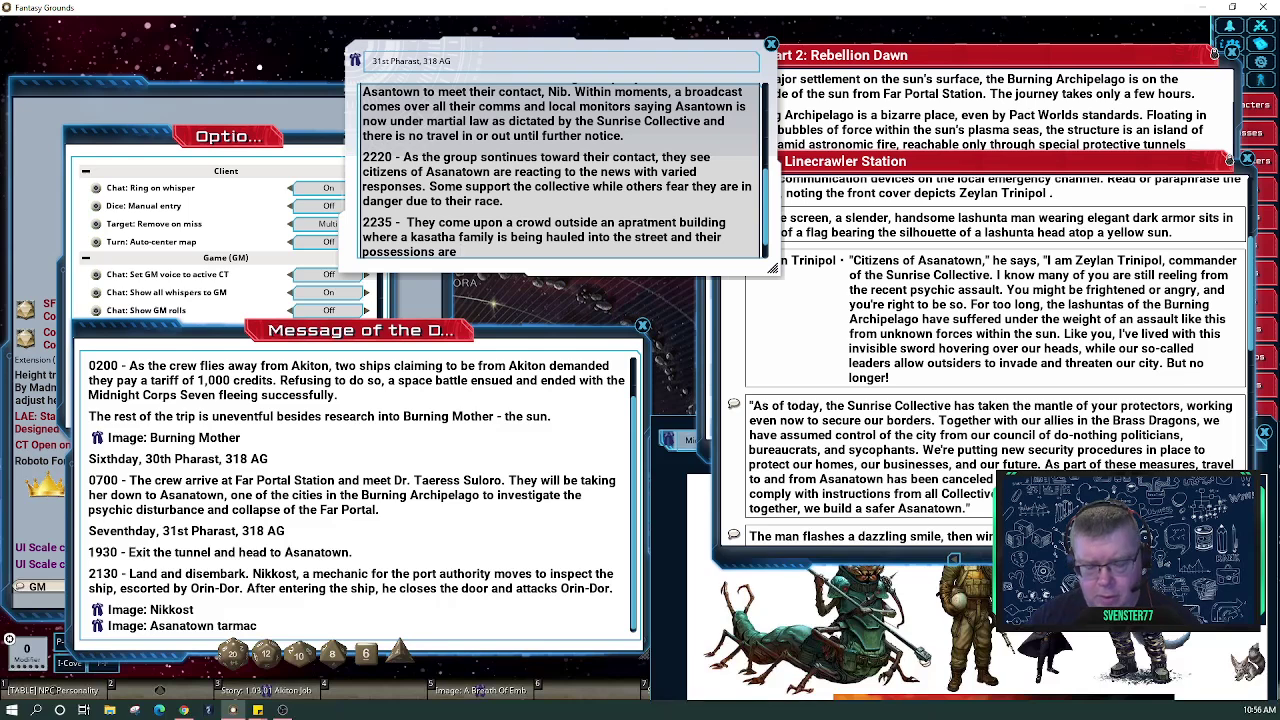
type("being ")
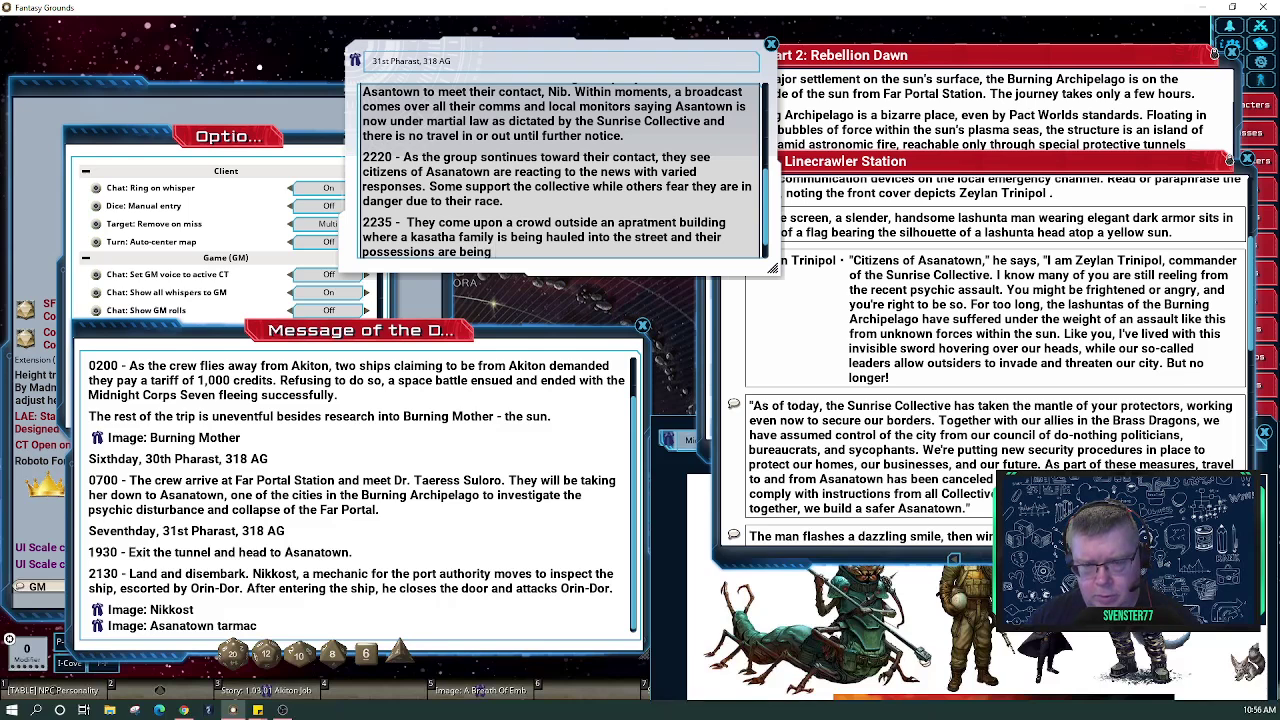
type("gra")
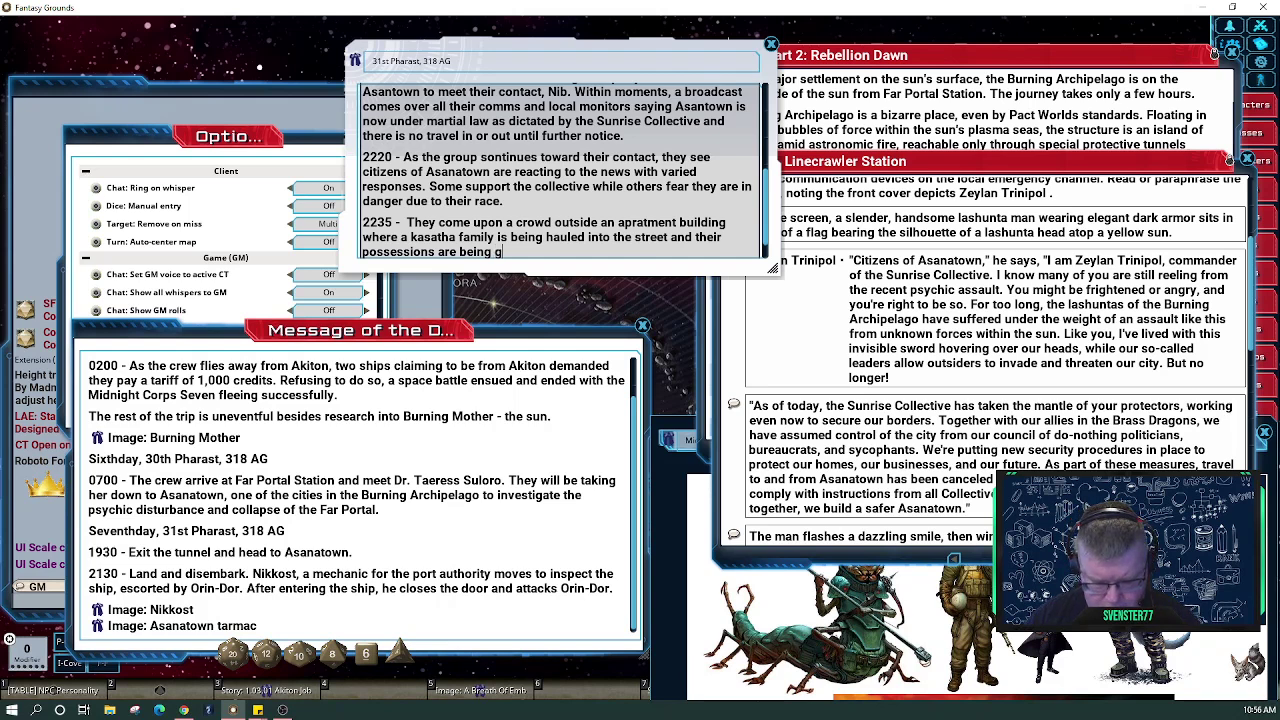
key("BackSpace")
key("BackSpace")
key("BackSpace")
key("BackSpace")
key("BackSpace")
key("BackSpace")
key("BackSpace")
key("BackSpace")
key("BackSpace")
key("BackSpace")
key("BackSpace")
key("BackSpace")
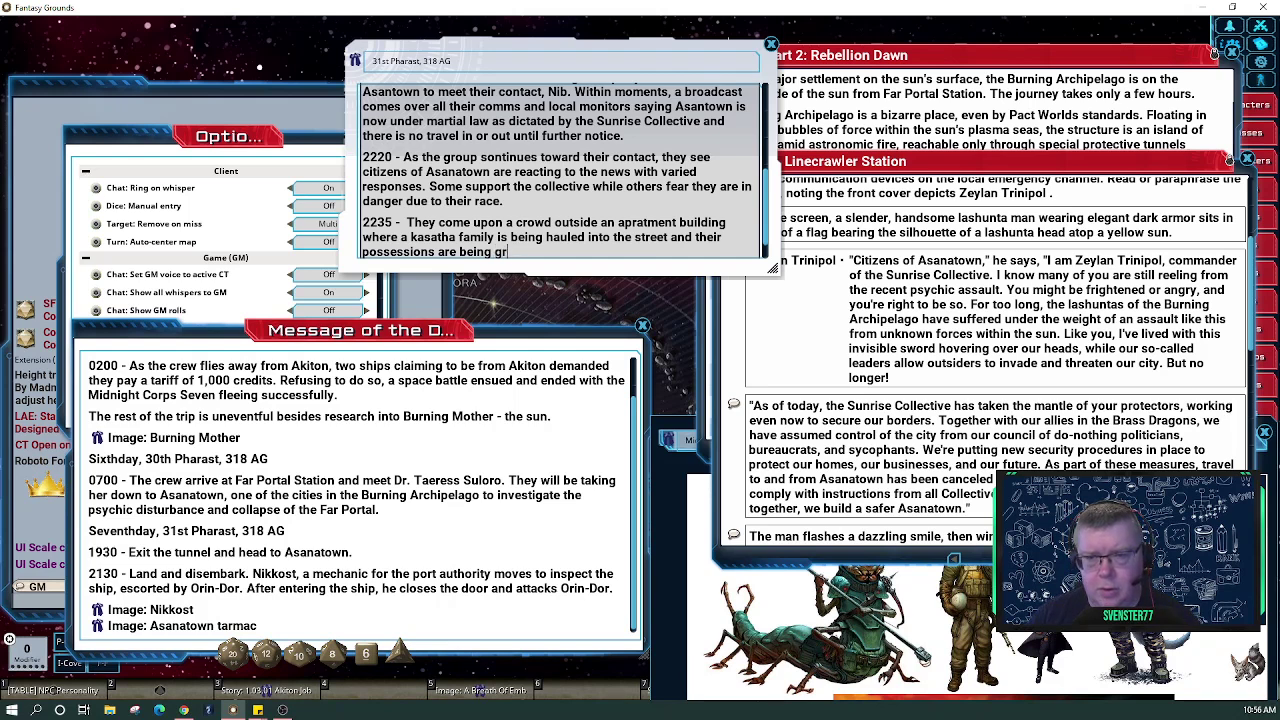
key("BackSpace")
key("BackSpace")
key("BackSpace")
key("BackSpace")
key("BackSpace")
key("BackSpace")
key("BackSpace")
key("BackSpace")
key("BackSpace")
key("BackSpace")
key("BackSpace")
key("BackSpace")
key("BackSpace")
key("BackSpace")
key("BackSpace")
key("BackSpace")
key("BackSpace")
key("BackSpace")
key("BackSpace")
key("BackSpace")
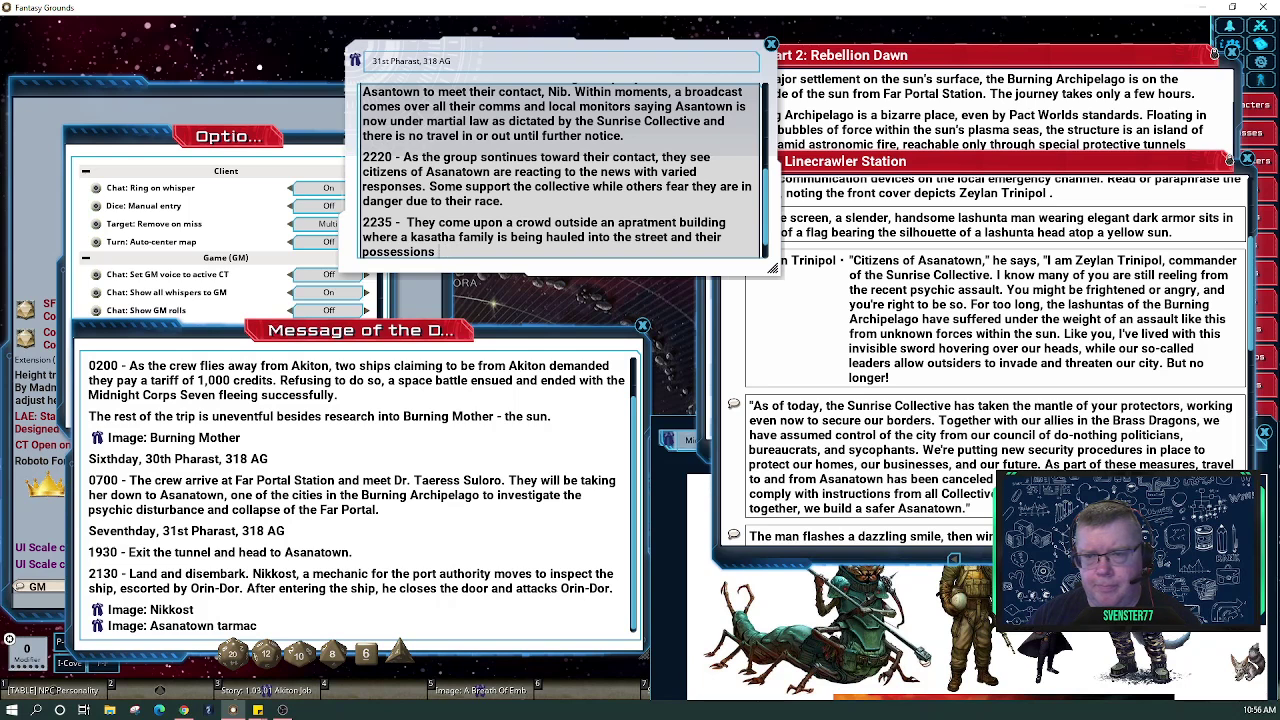
key("BackSpace")
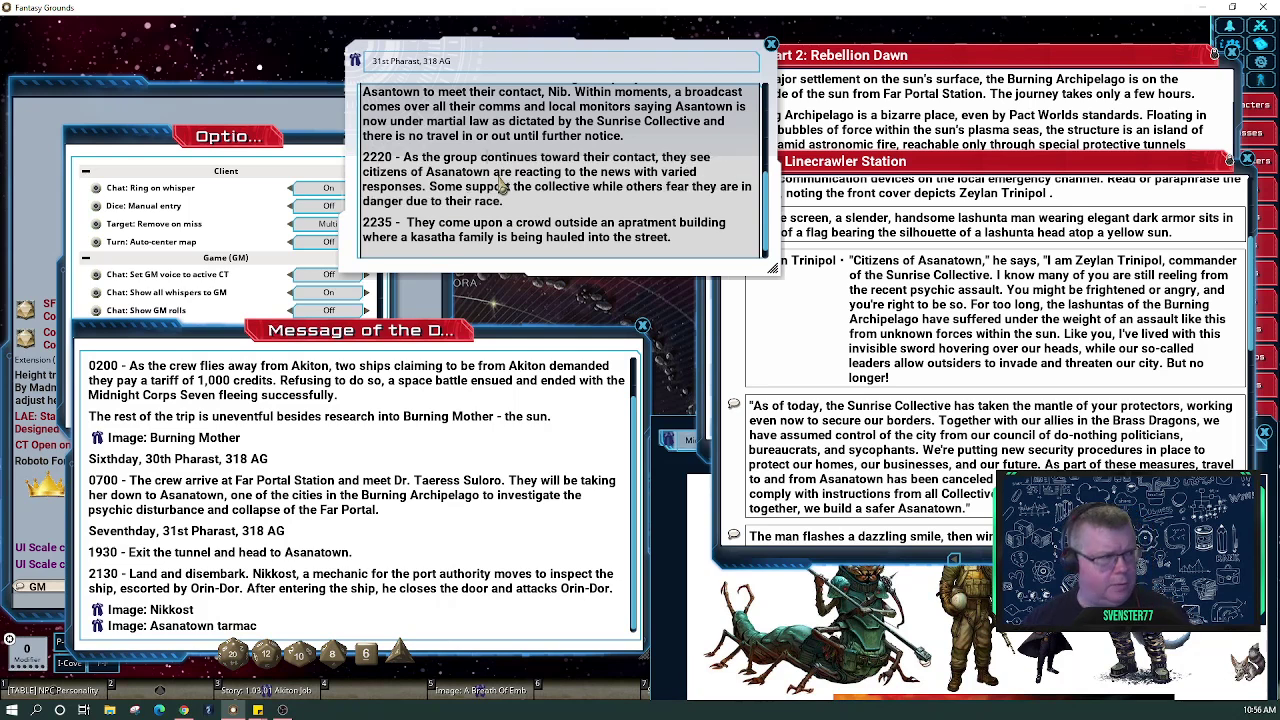
Review the 31st Pharast player log from the 1930 entry through the 2235 entry
scroll(500, 182, "up", 4)
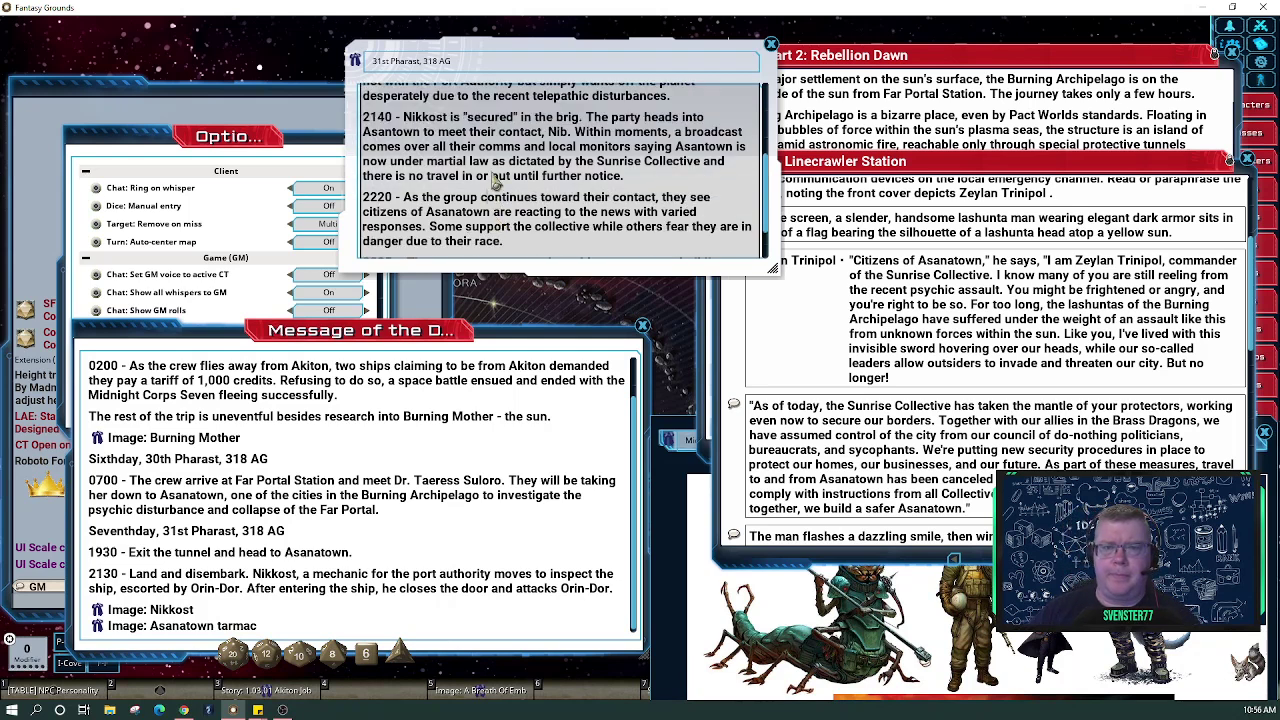
scroll(493, 178, "up", 3)
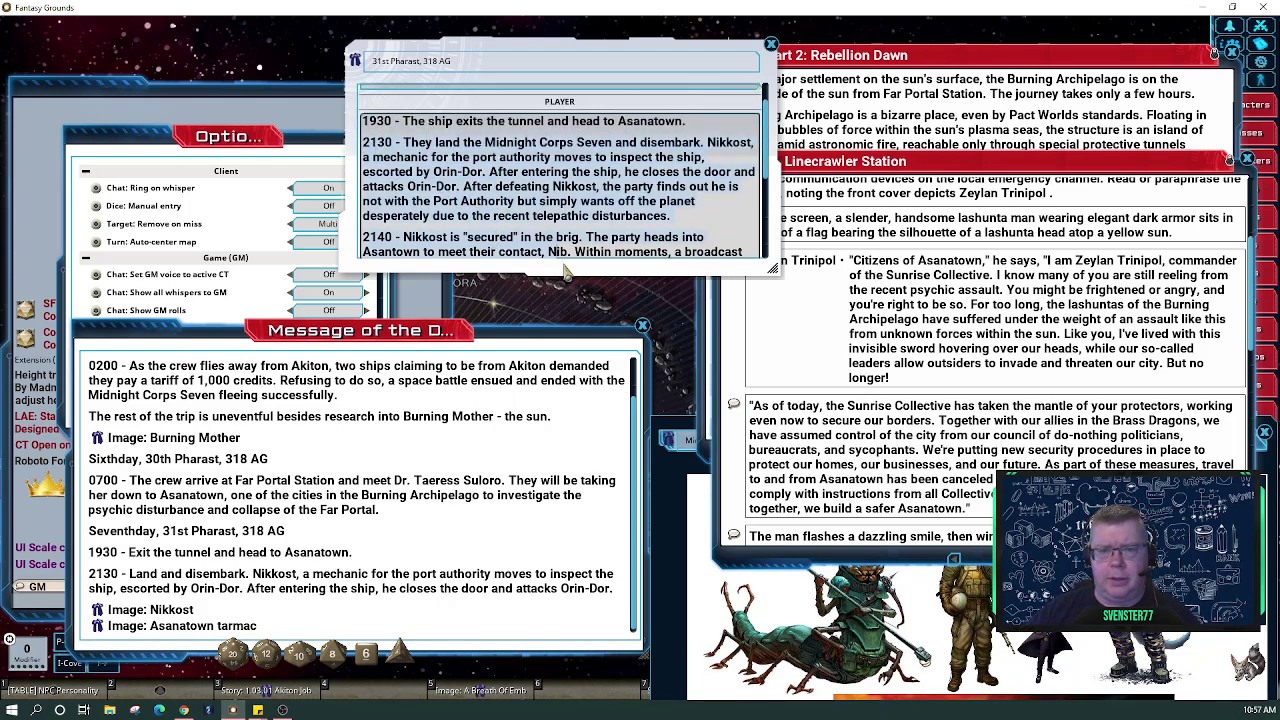
scroll(487, 212, "down", 5)
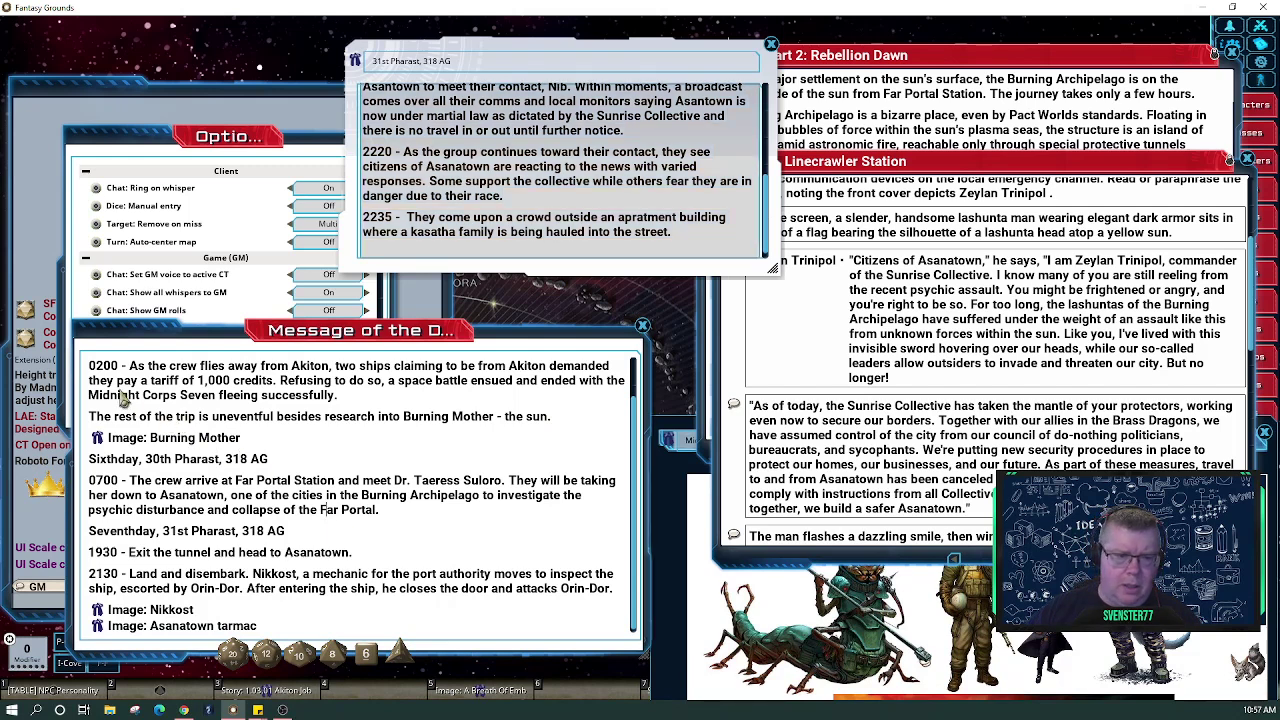
Try to remove the passage from the 0200 entry through the "Sixthday, 30th Pharast" heading in the message of the day
left_click_drag(90, 372, 341, 517)
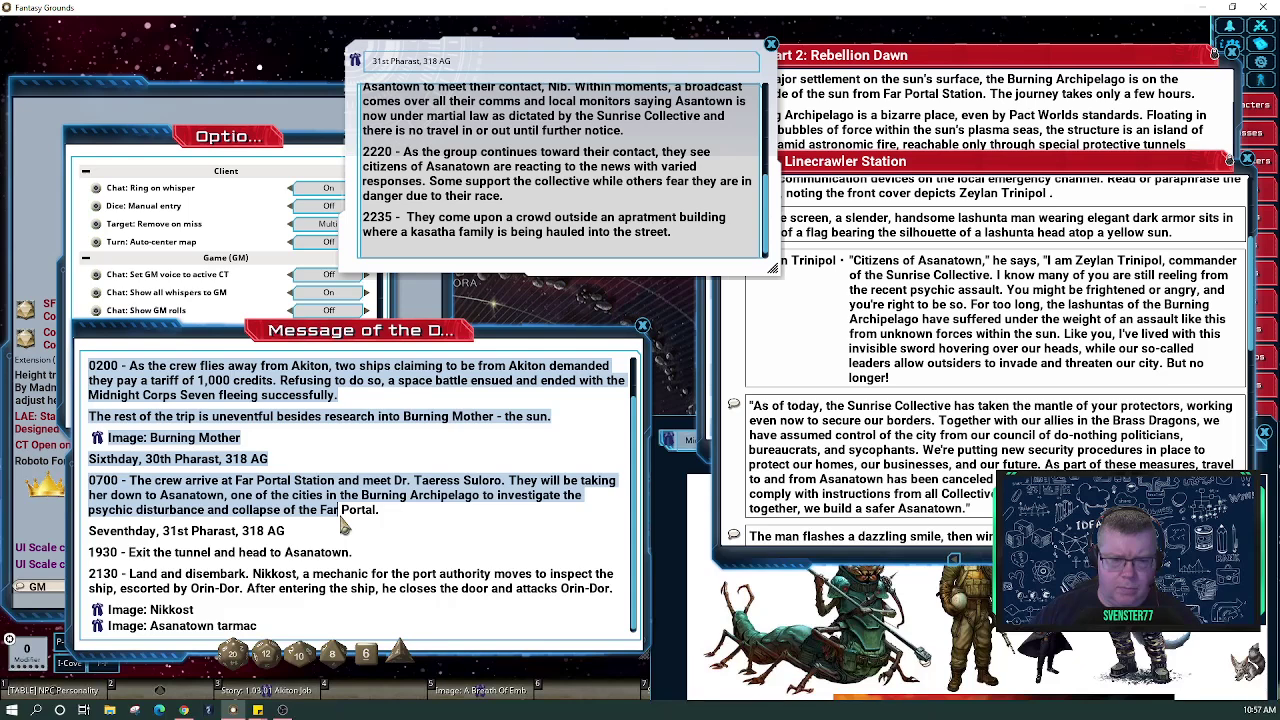
left_click_drag(341, 517, 312, 470)
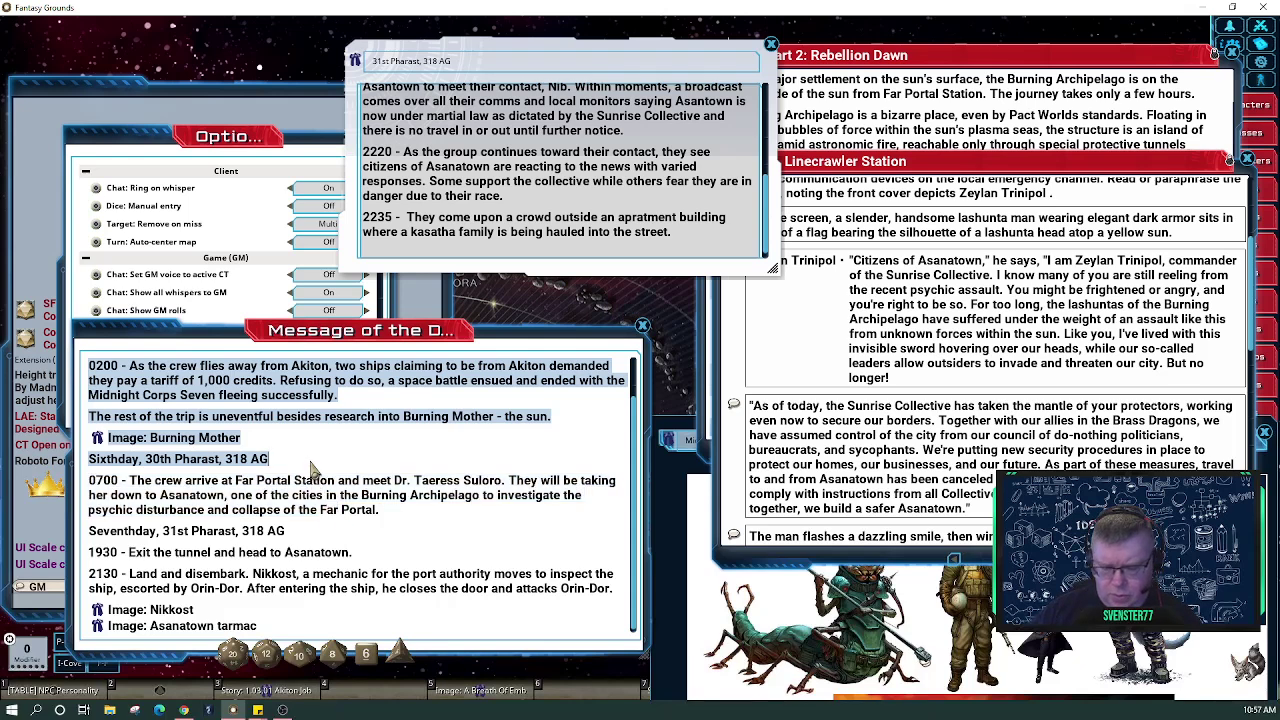
key("BackSpace")
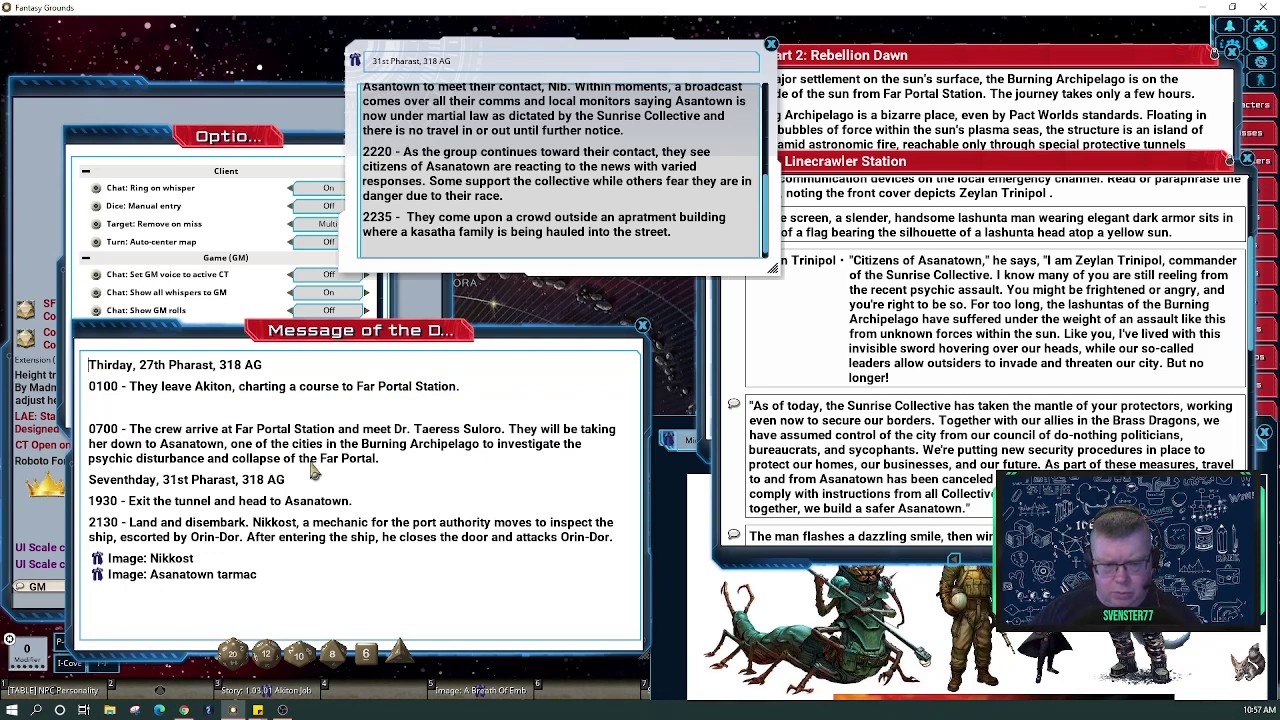
key("ctrl+z")
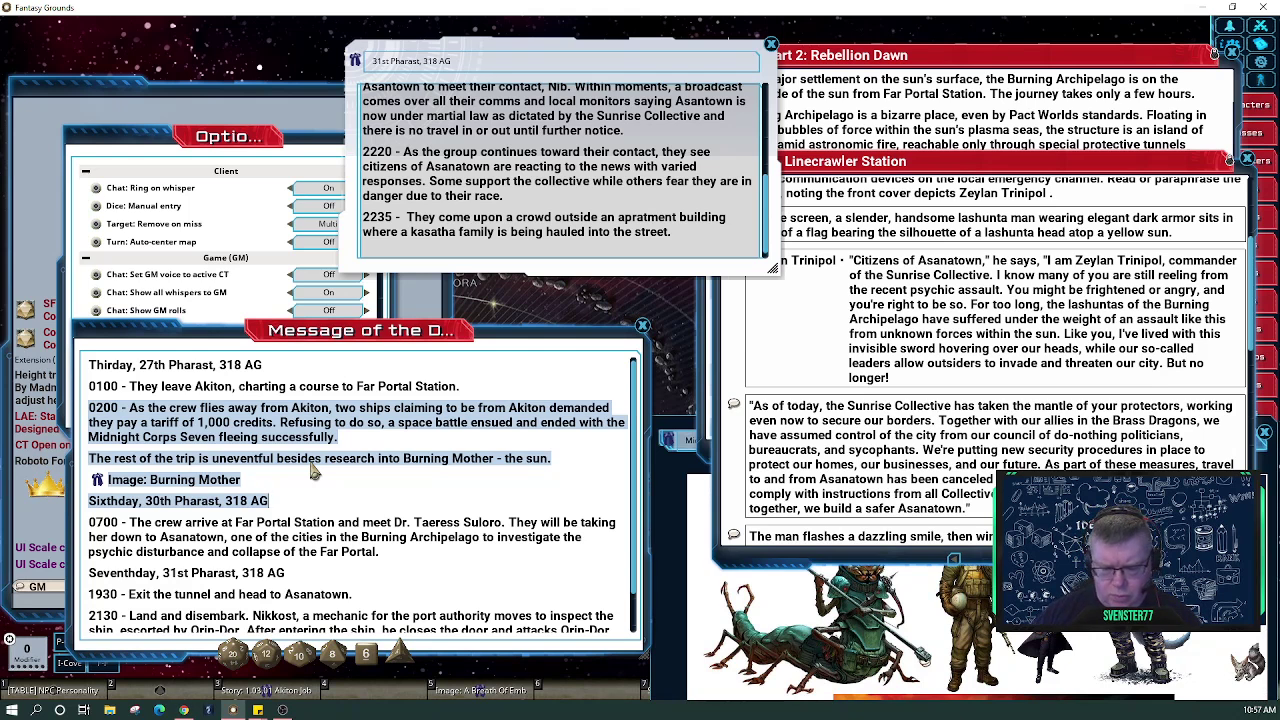
Delete everything above the 0700 entry in the message of the day, from the 27th Pharast heading through the 30th Pharast heading
key("Delete")
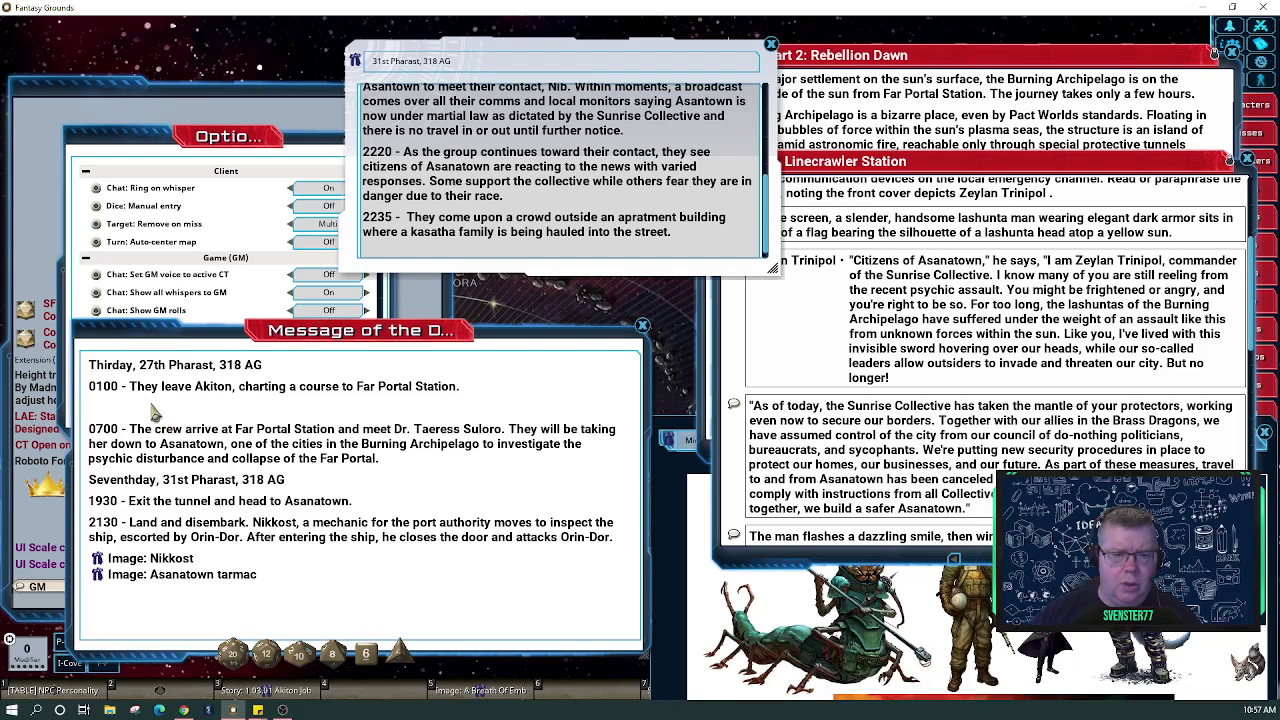
left_click_drag(148, 408, 87, 365)
key("Delete")
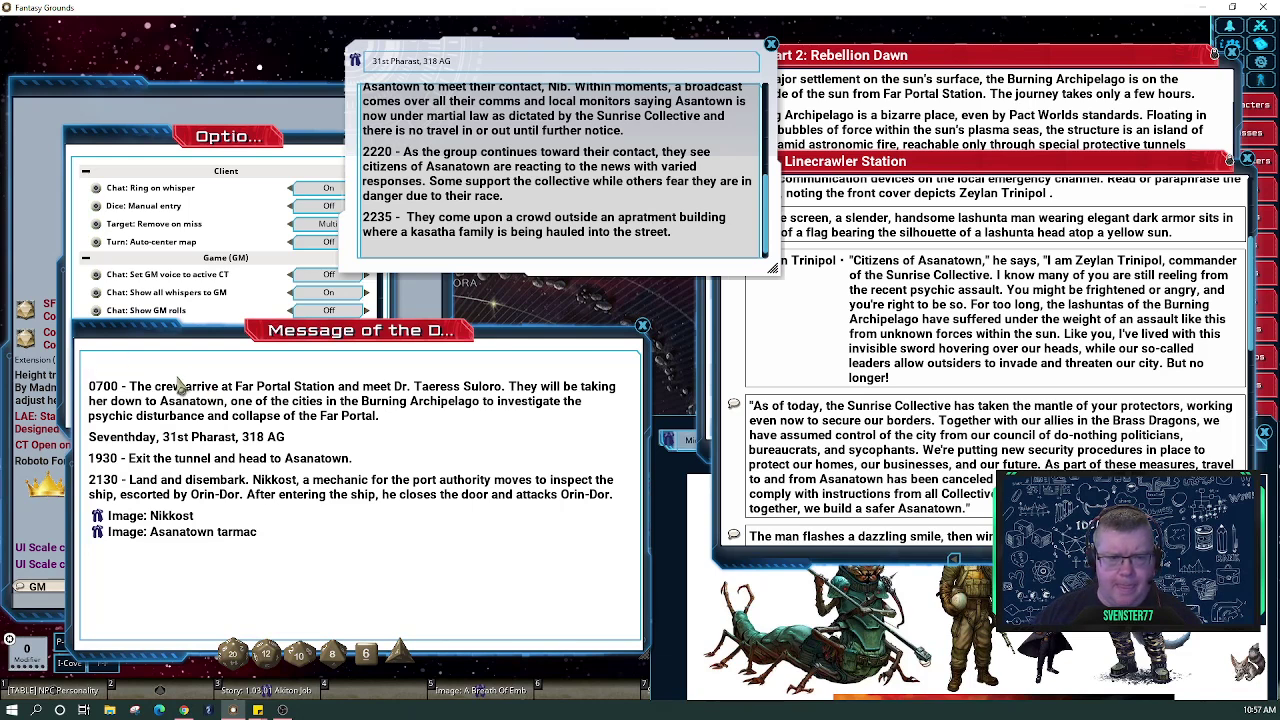
Remove the "0700 -" time stamp and the blank line above the sentence beginning "The crew arrive"
double_click(96, 398)
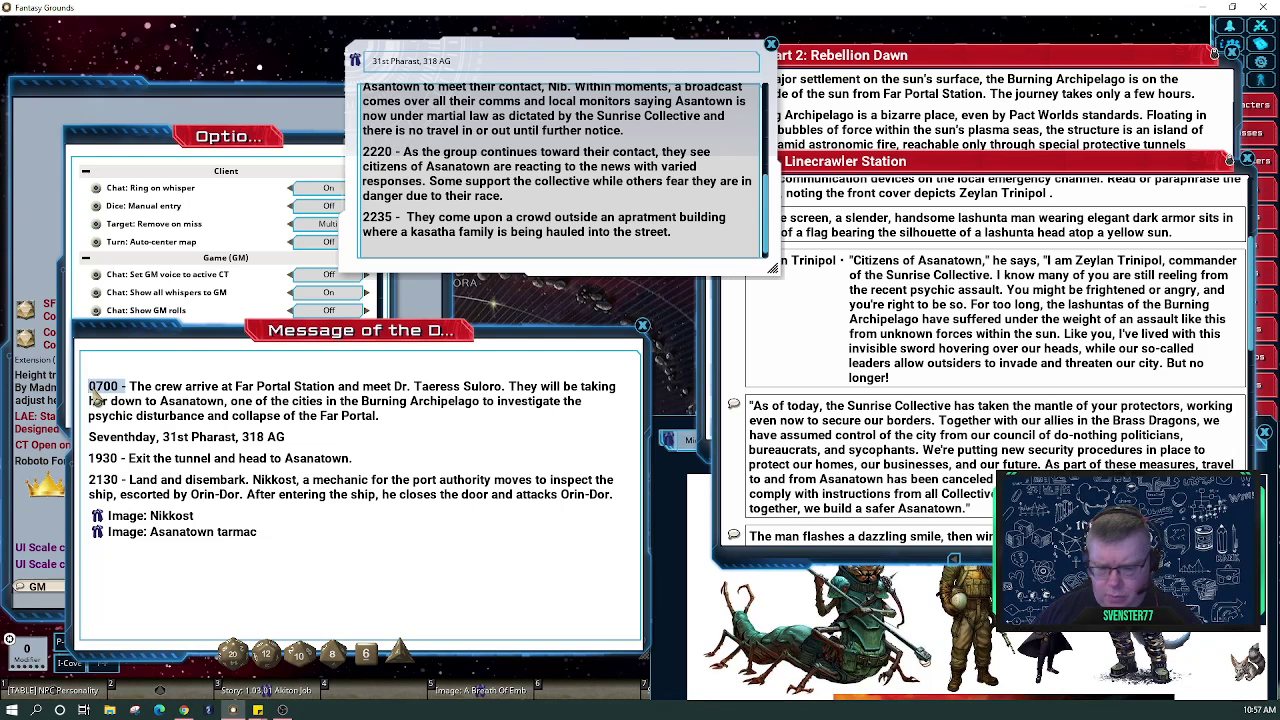
key("Delete")
key("Delete")
key("Delete")
key("Delete")
key("Delete")
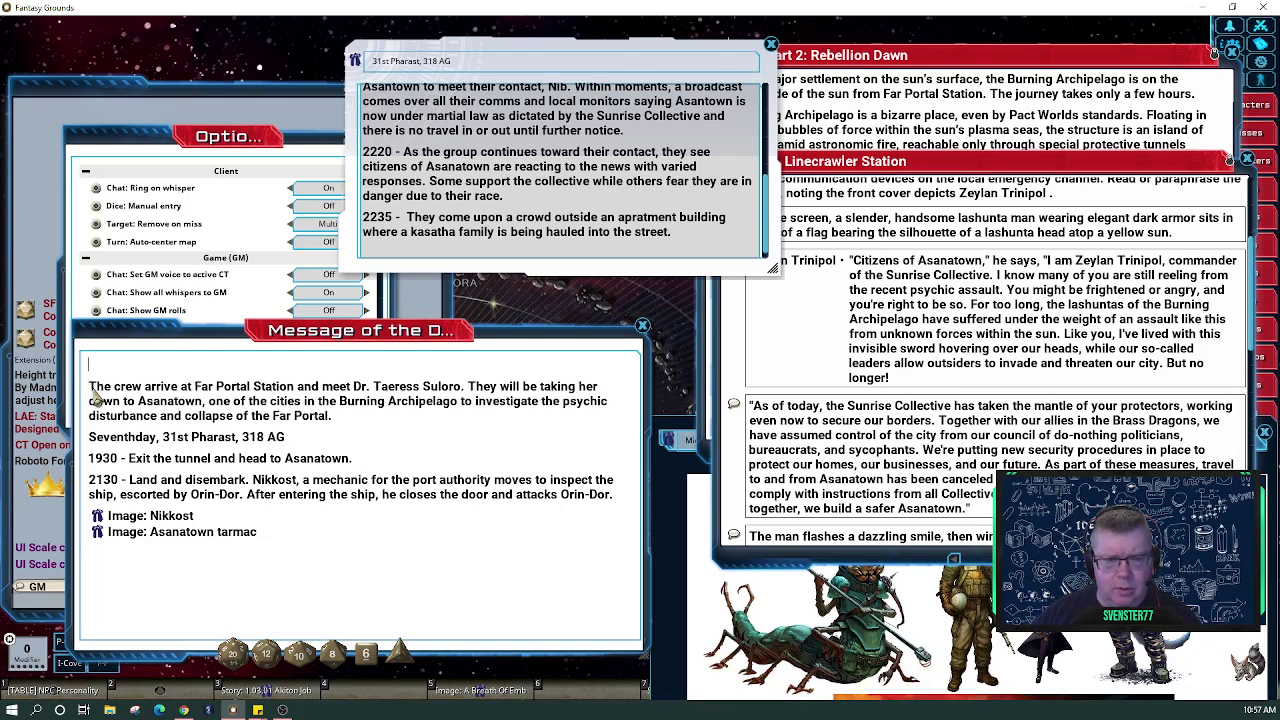
key("BackSpace")
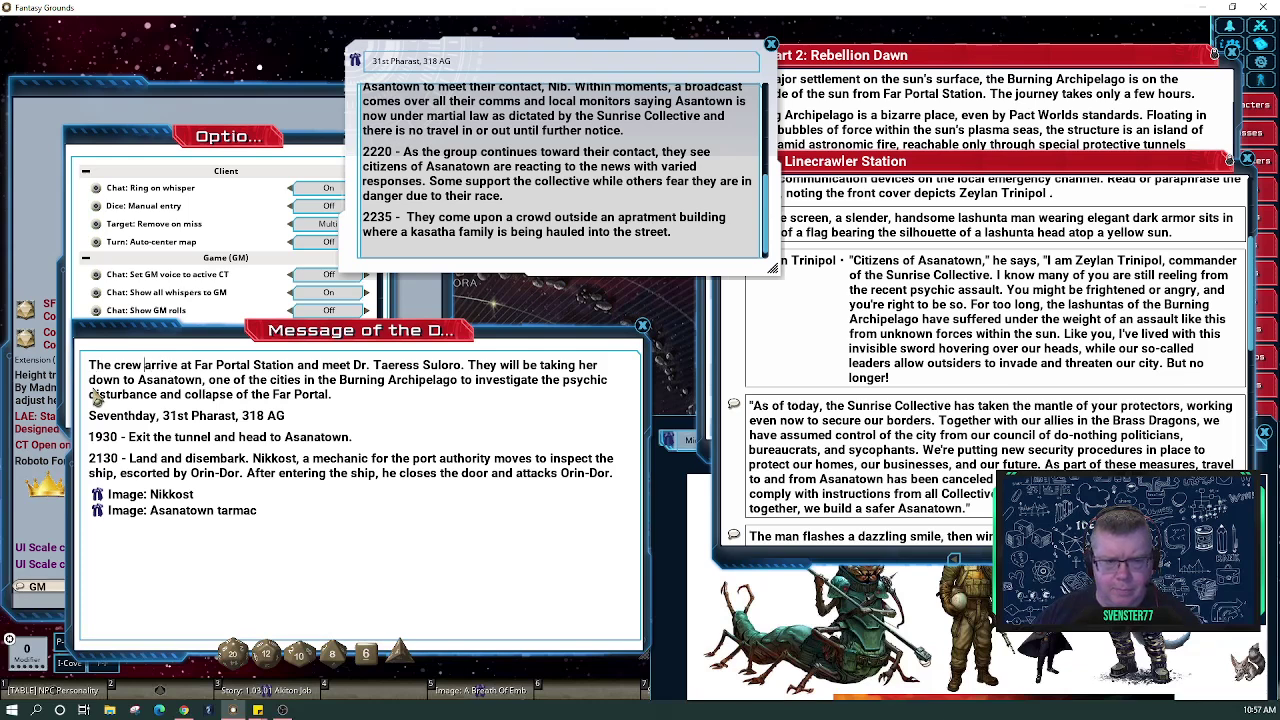
Replace "arrive at Far Portal Station and meet" with "is taking" in the opening sentence of the message of the day
type("is taking")
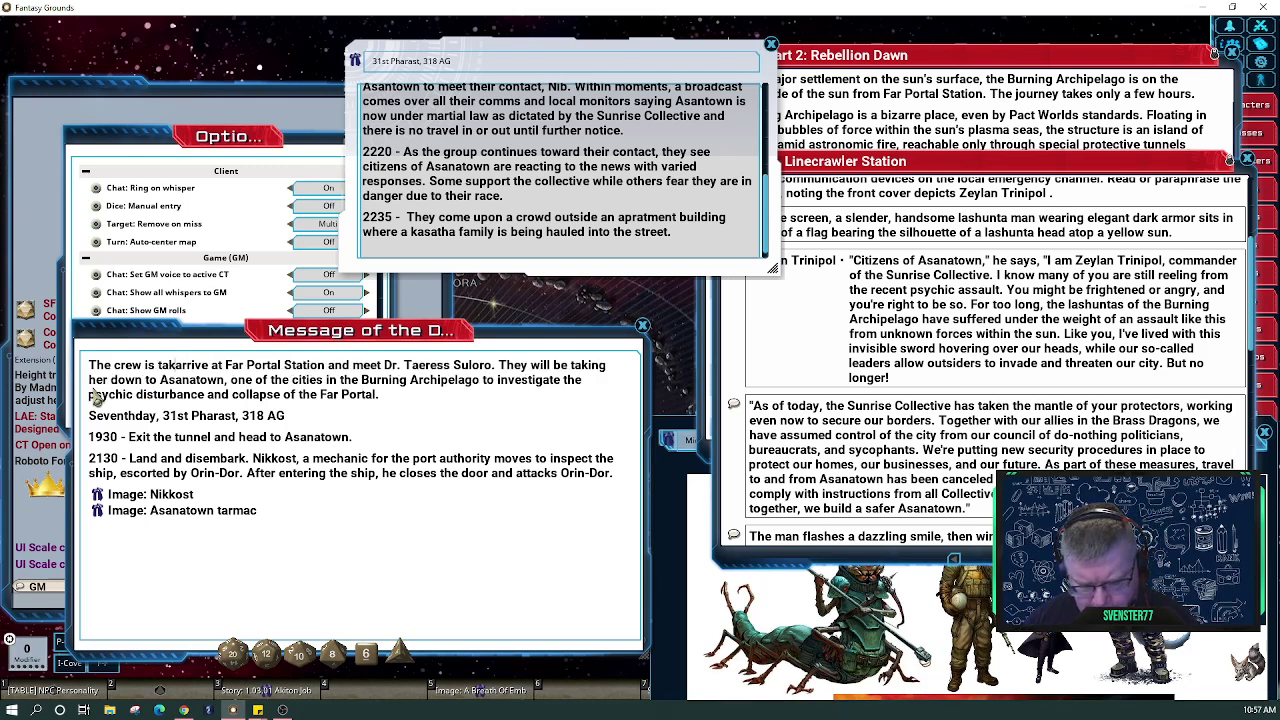
key("Delete")
key("Delete")
key("Delete")
key("Delete")
key("Delete")
key("Delete")
key("Delete")
key("Delete")
key("Delete")
key("Delete")
key("Delete")
key("Delete")
key("Delete")
key("Delete")
key("Delete")
key("Delete")
key("Delete")
key("Delete")
key("Delete")
key("Delete")
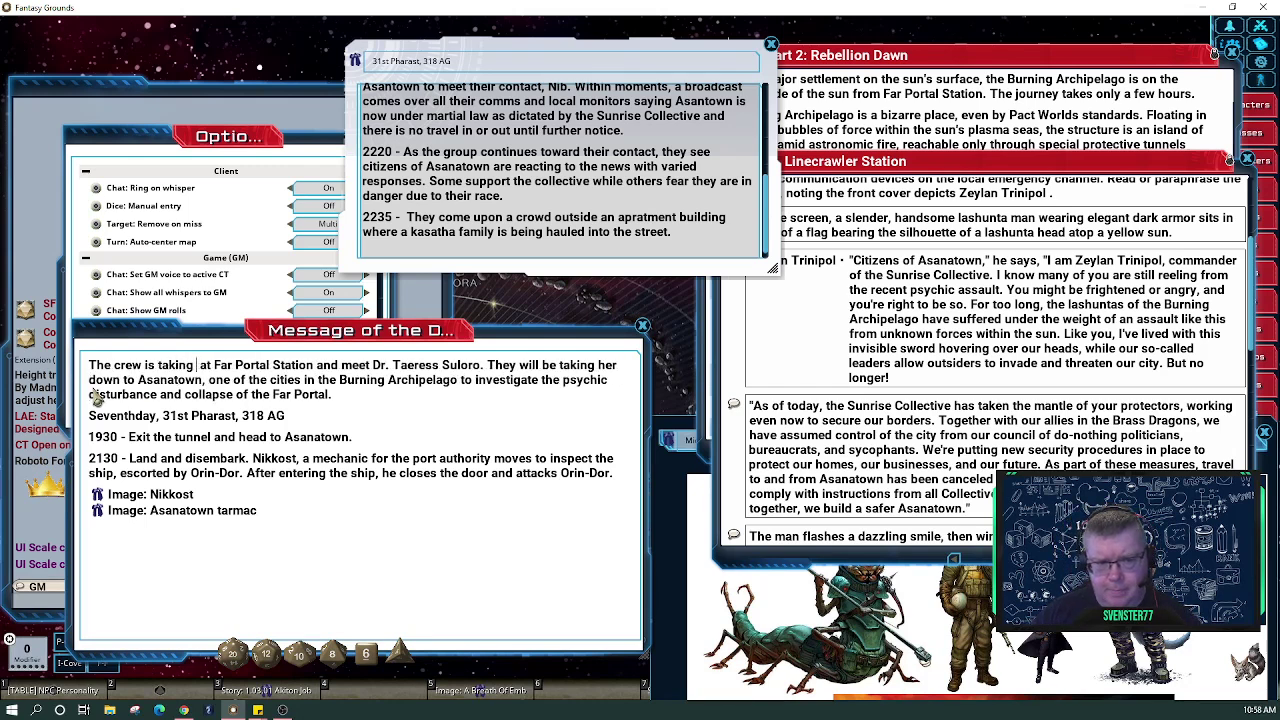
key("Delete")
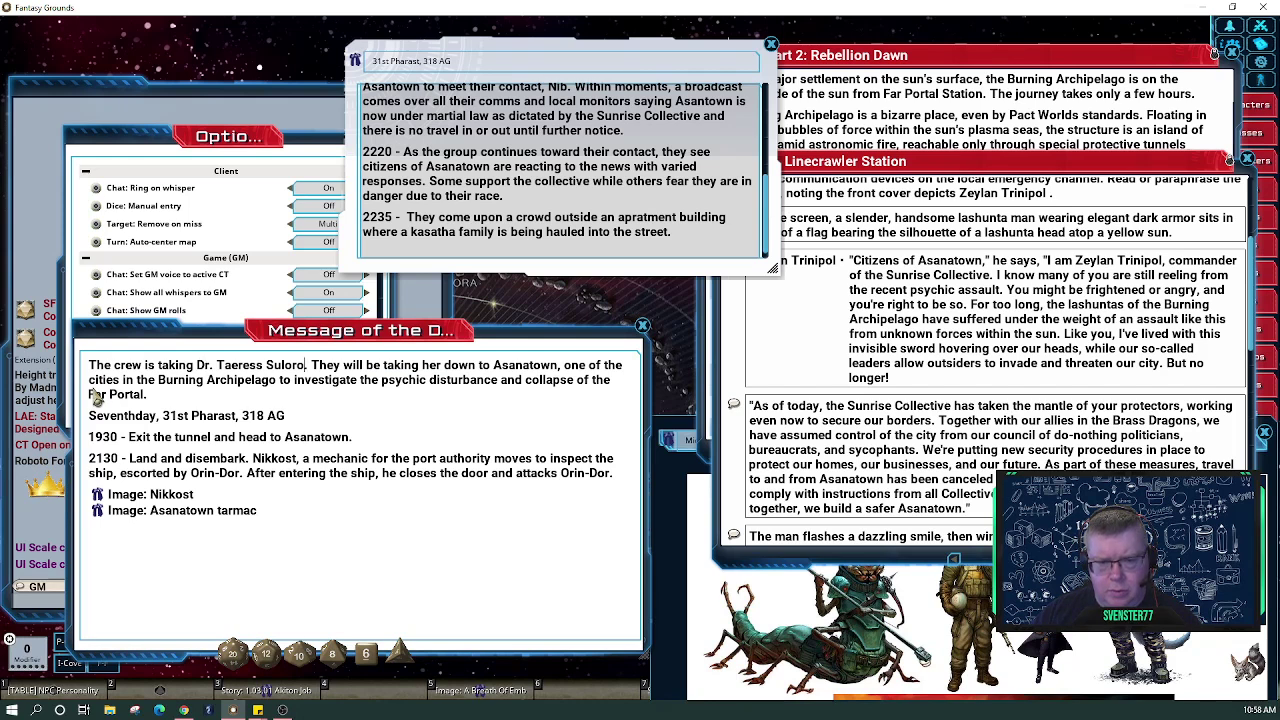
Replace ". They will be taking her down to" with "to" before "Asanatown", and add a comma after "Burning Archipelago"
key("Delete")
key("Delete")
key("Delete")
key("Delete")
key("Delete")
key("Delete")
key("Delete")
key("Delete")
key("Delete")
key("Delete")
key("Delete")
key("Delete")
key("Delete")
key("Delete")
key("Delete")
key("Delete")
key("Delete")
key("Delete")
key("Delete")
key("Delete")
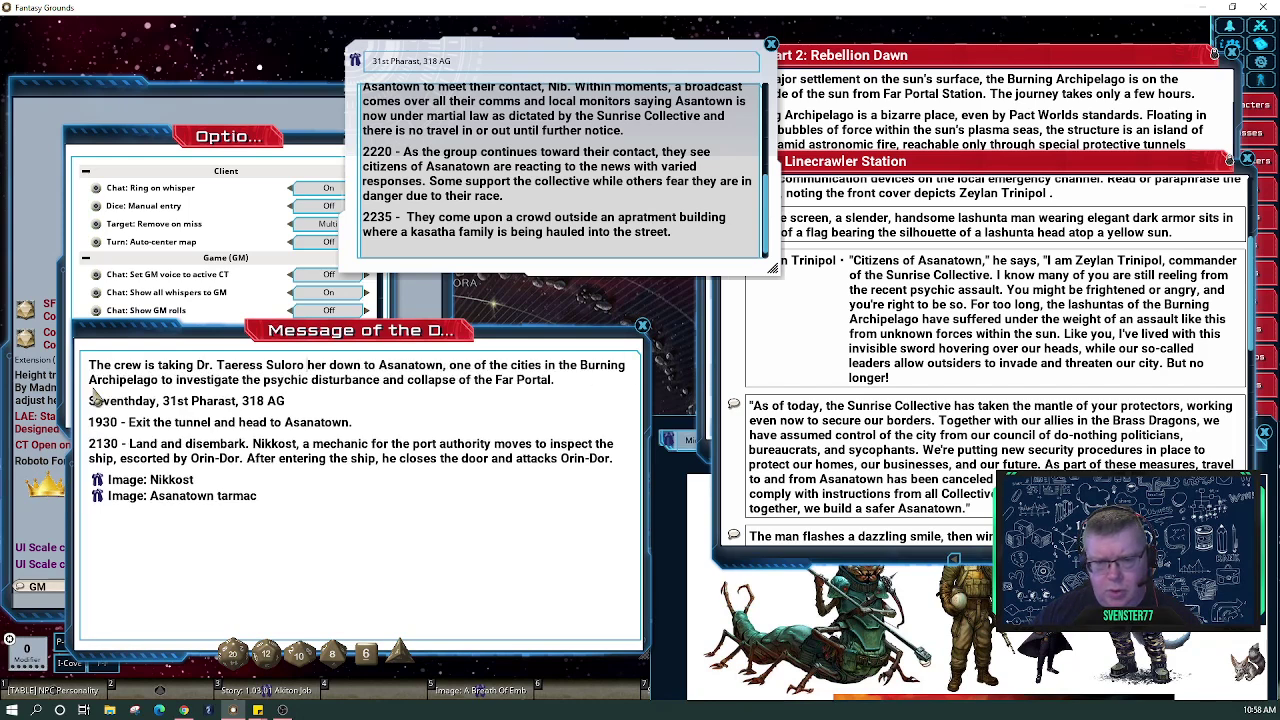
type("to")
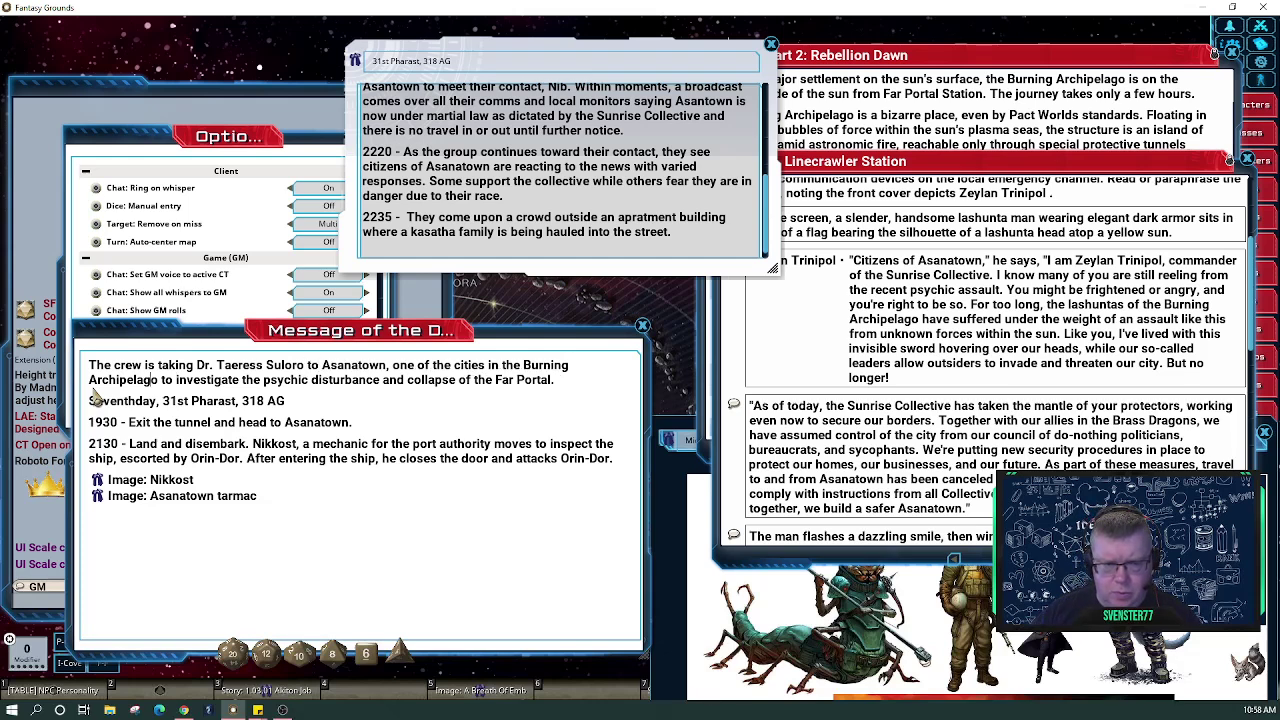
type(",")
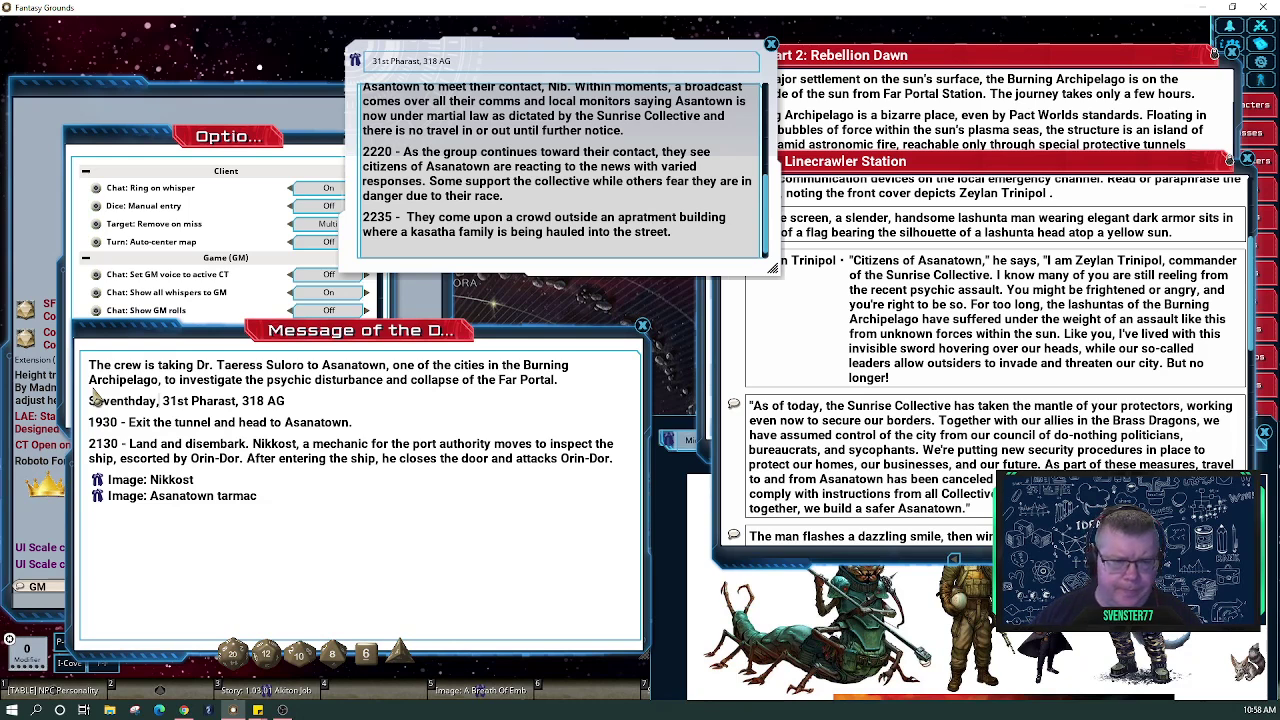
Replace the 31st Pharast heading and the 1930 and 2130 entries with the copied player log entries from 2130 through 2235
left_click(90, 399)
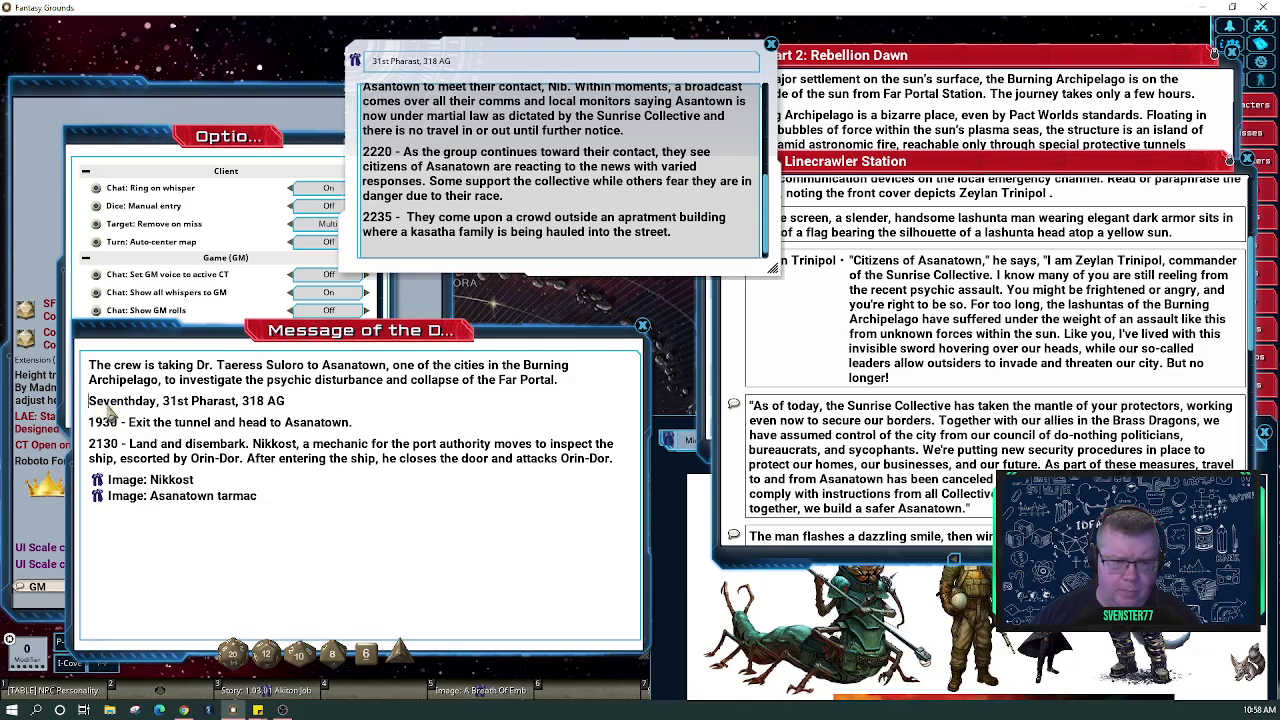
left_click_drag(108, 413, 633, 468)
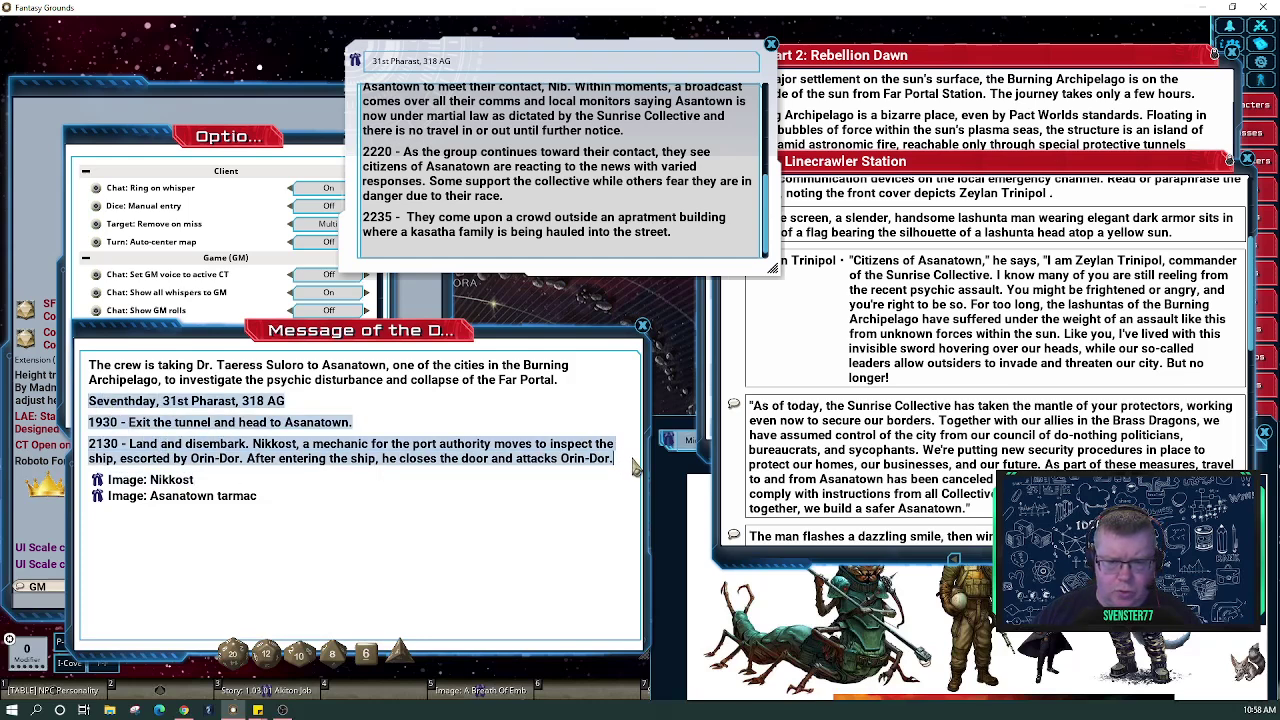
key("ctrl+v")
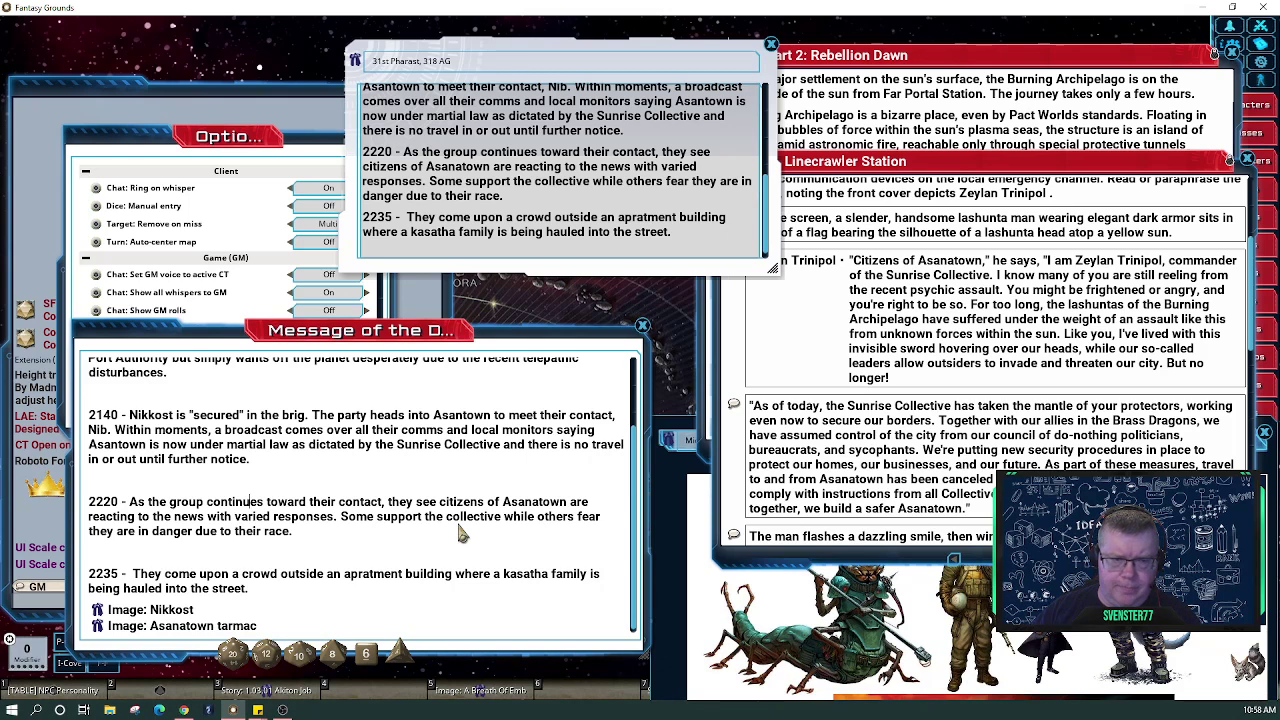
Insert a blank line below the 2130 entry and open the linked Nikkost and Asanatown tarmac images
scroll(460, 533, "up", 3)
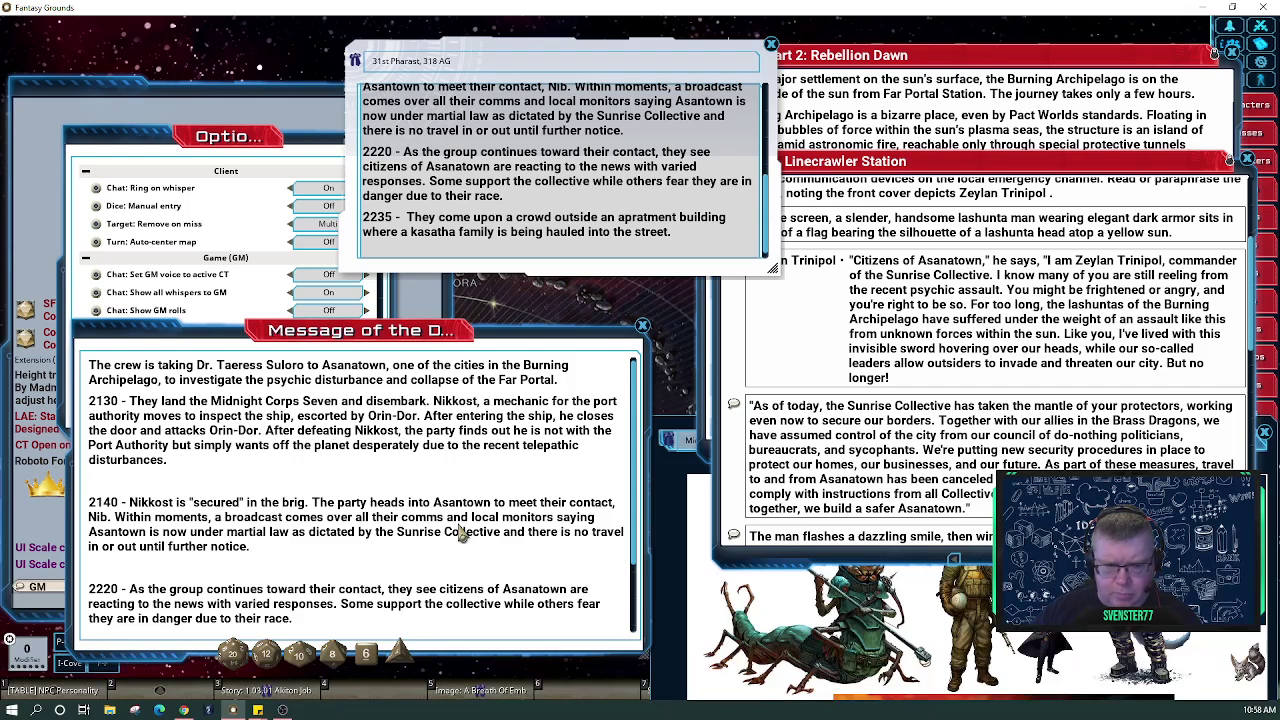
key("Return")
scroll(460, 533, "down", 4)
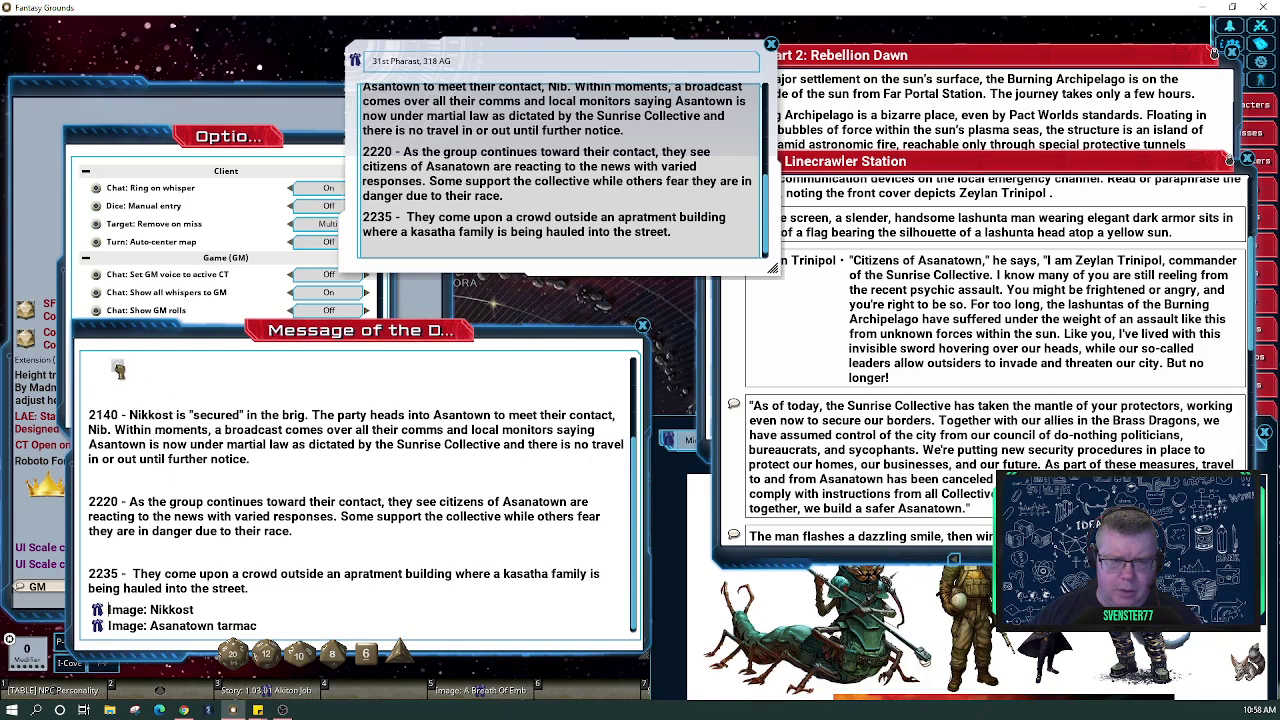
scroll(147, 405, "up", 1)
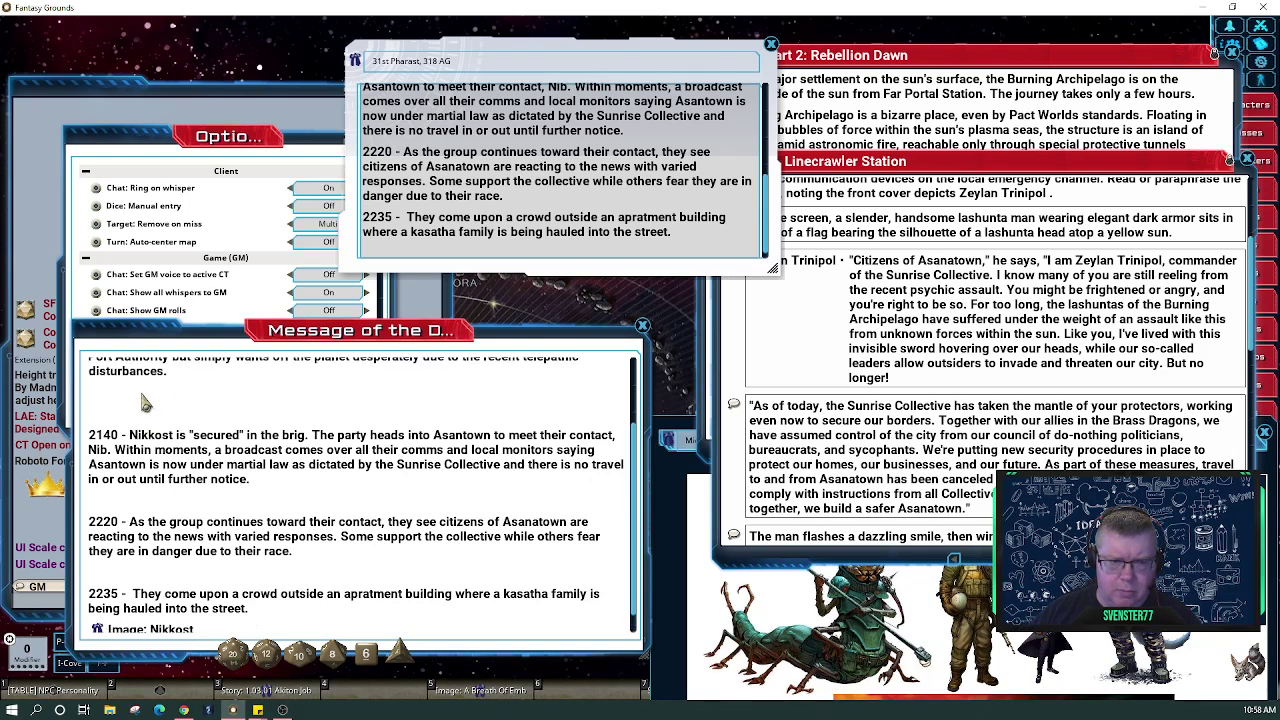
scroll(150, 410, "down", 1)
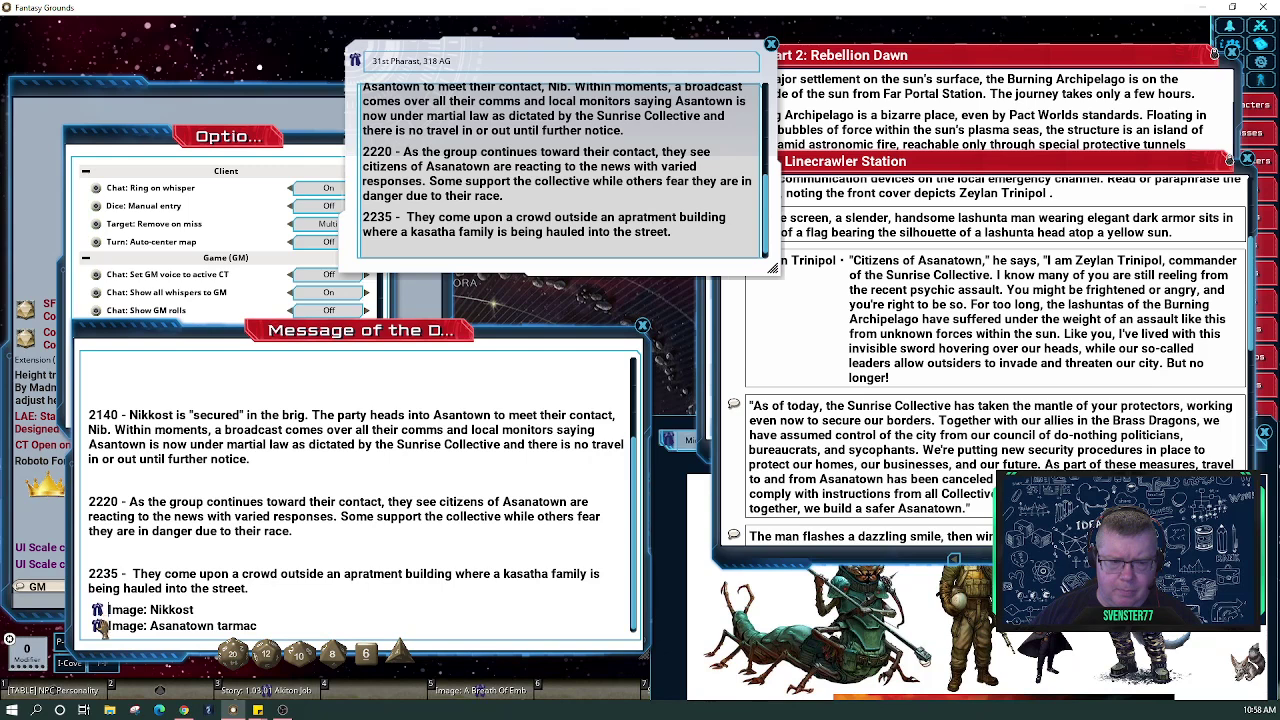
left_click(99, 626)
left_click(103, 627)
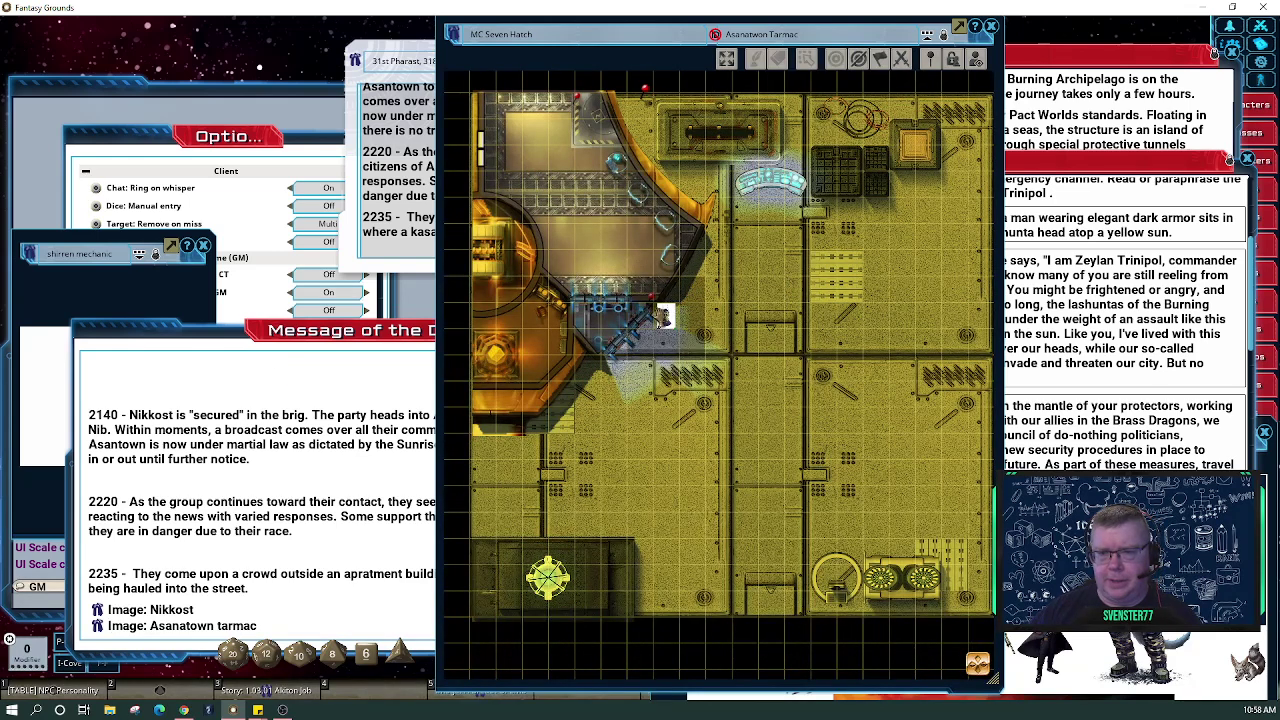
Delete the token beside the ship's hatch on the Asanatwon Tarmac map
right_click(665, 318)
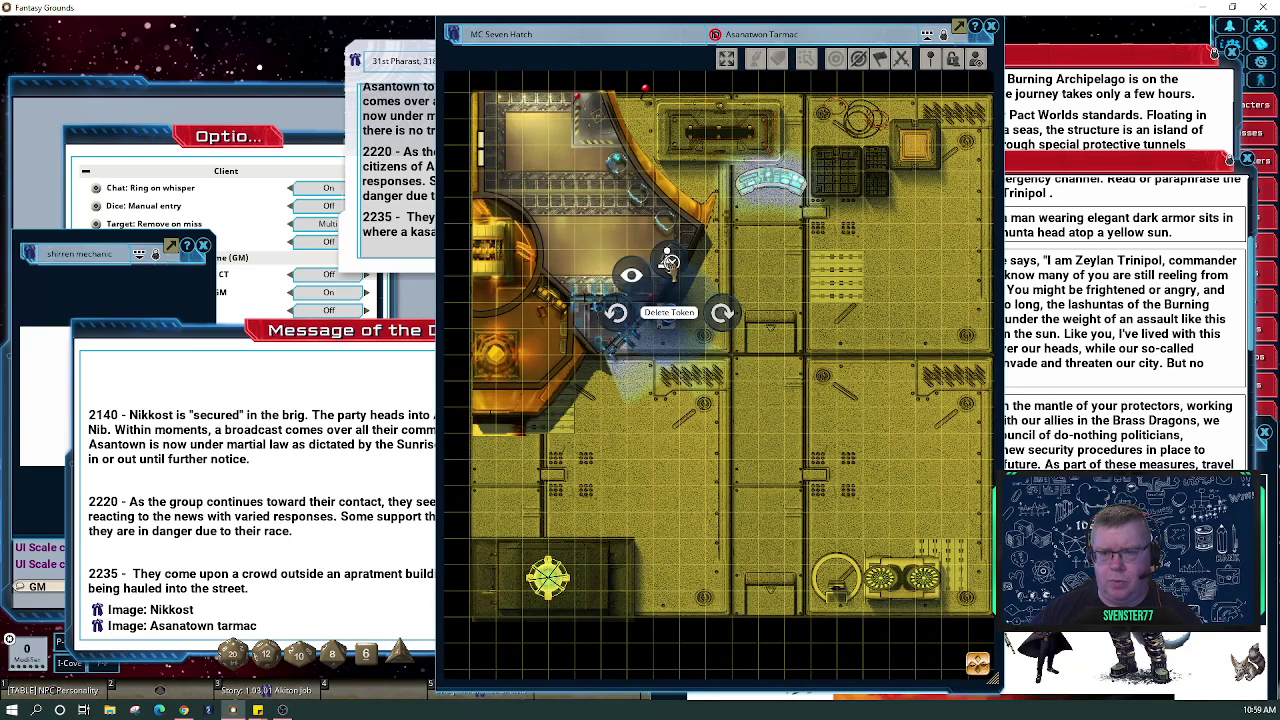
left_click(614, 265)
left_click(614, 265)
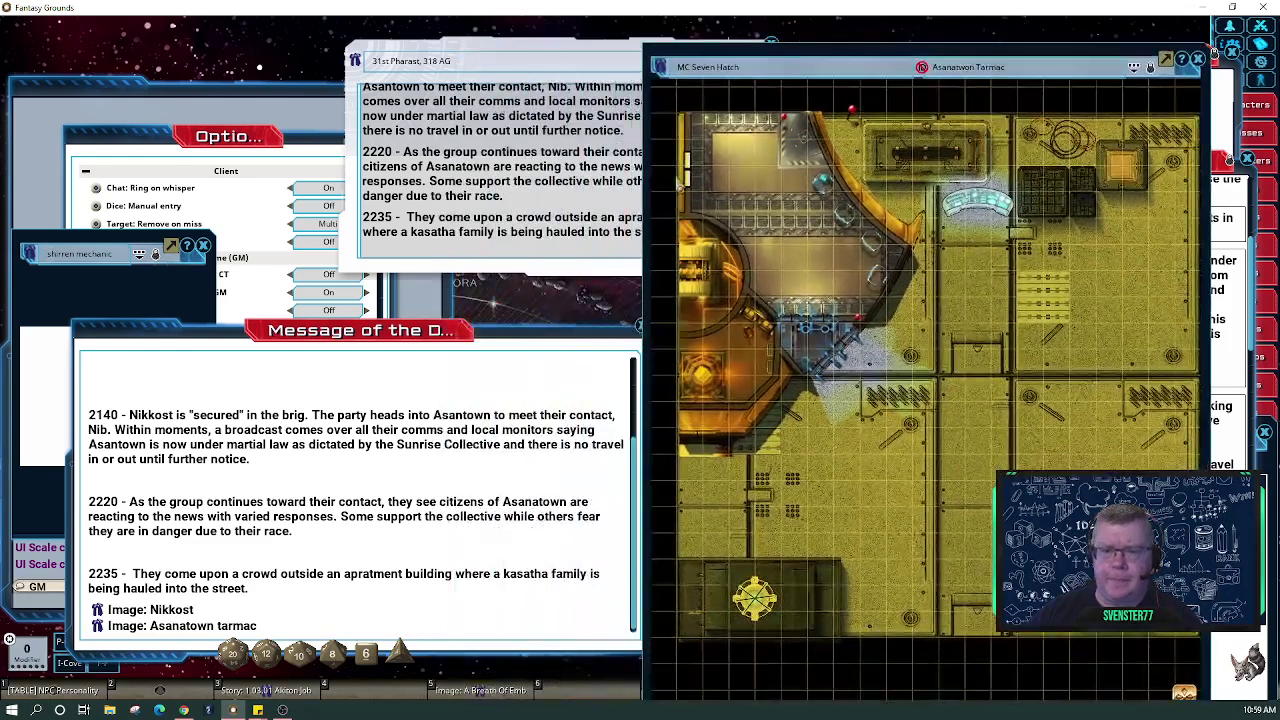
Link the Asanatwon Tarmac and shirren mechanic images between the 2130 and 2140 entries, and close both images
scroll(322, 420, "up", 2)
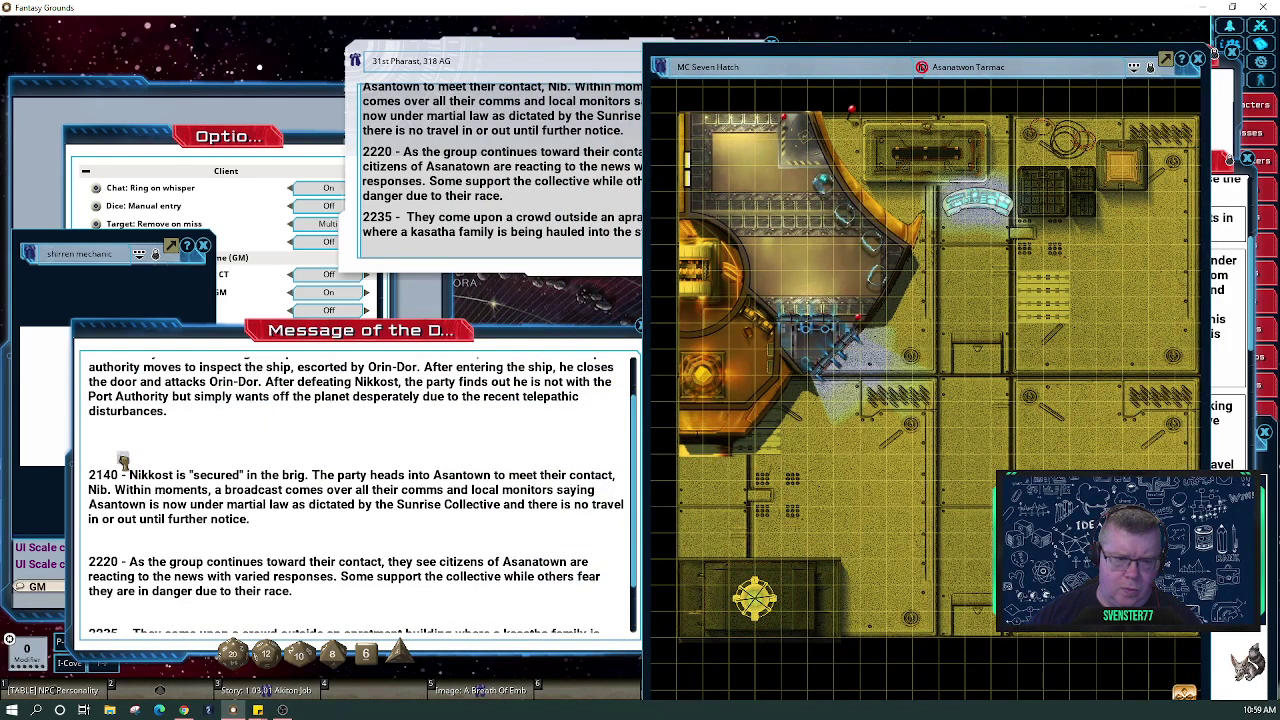
left_click_drag(123, 461, 115, 462)
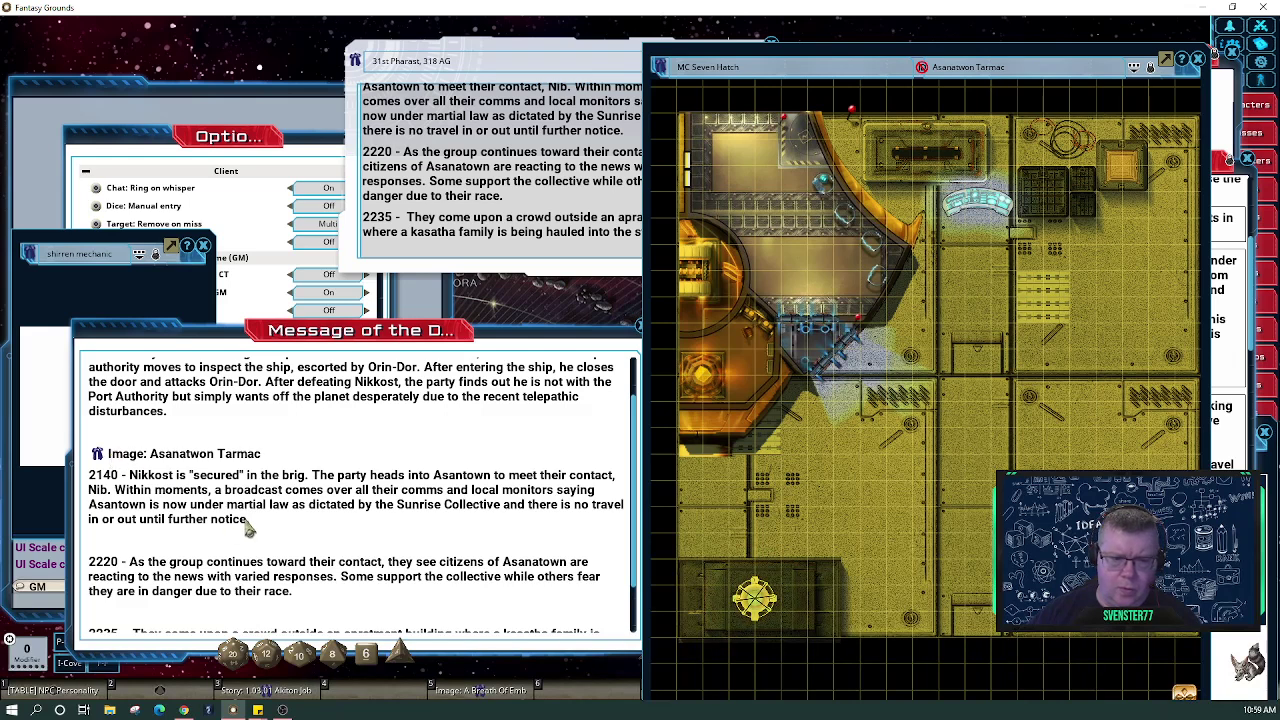
scroll(247, 530, "down", 2)
left_click(141, 276)
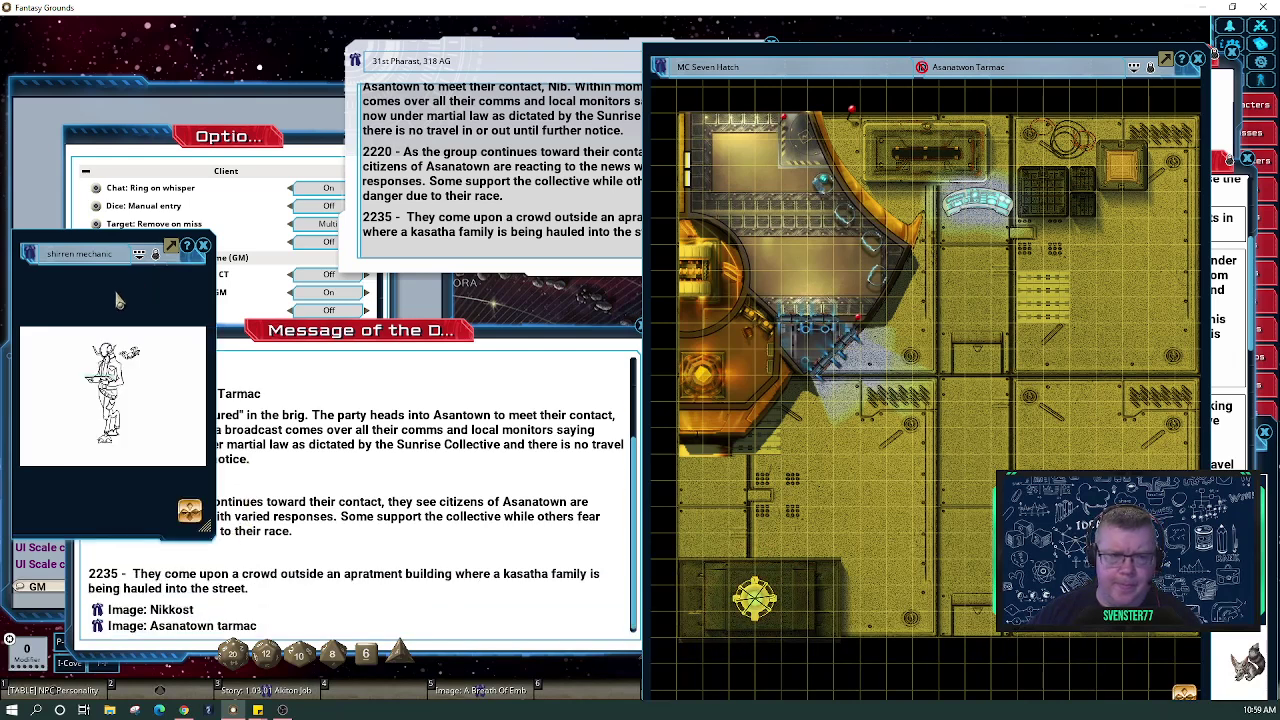
scroll(330, 440, "up", 2)
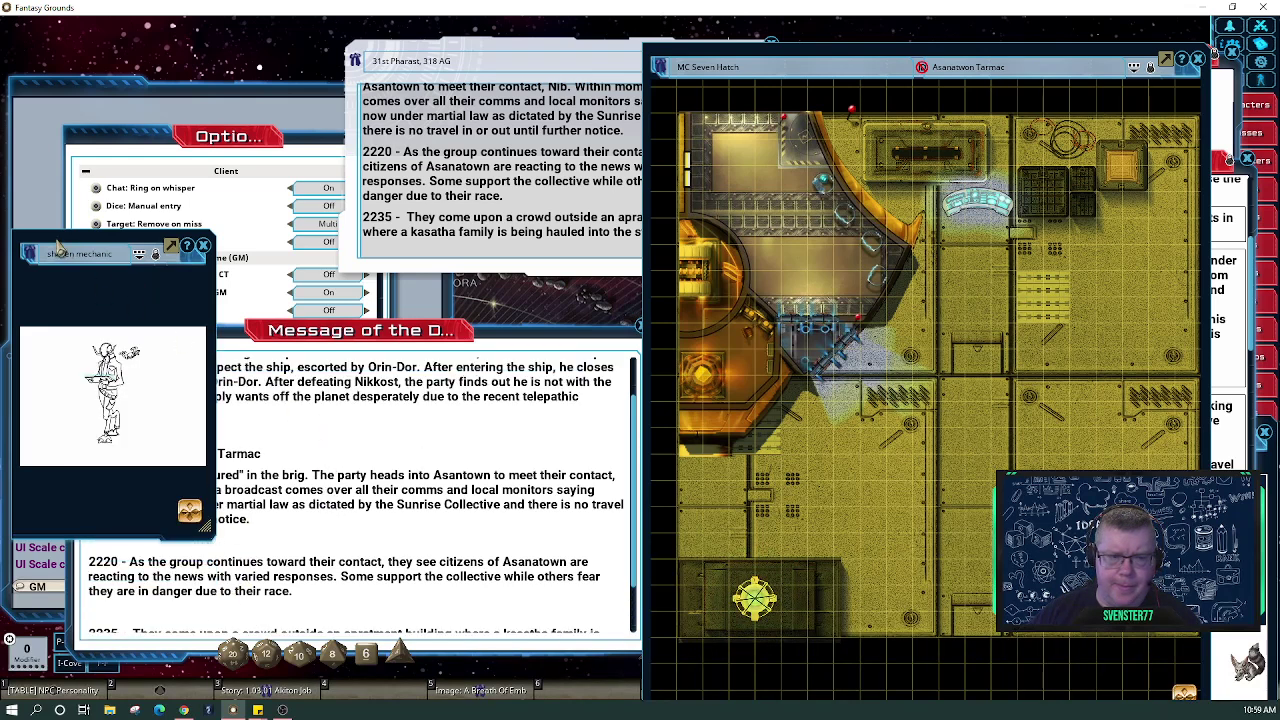
left_click_drag(58, 248, 122, 440)
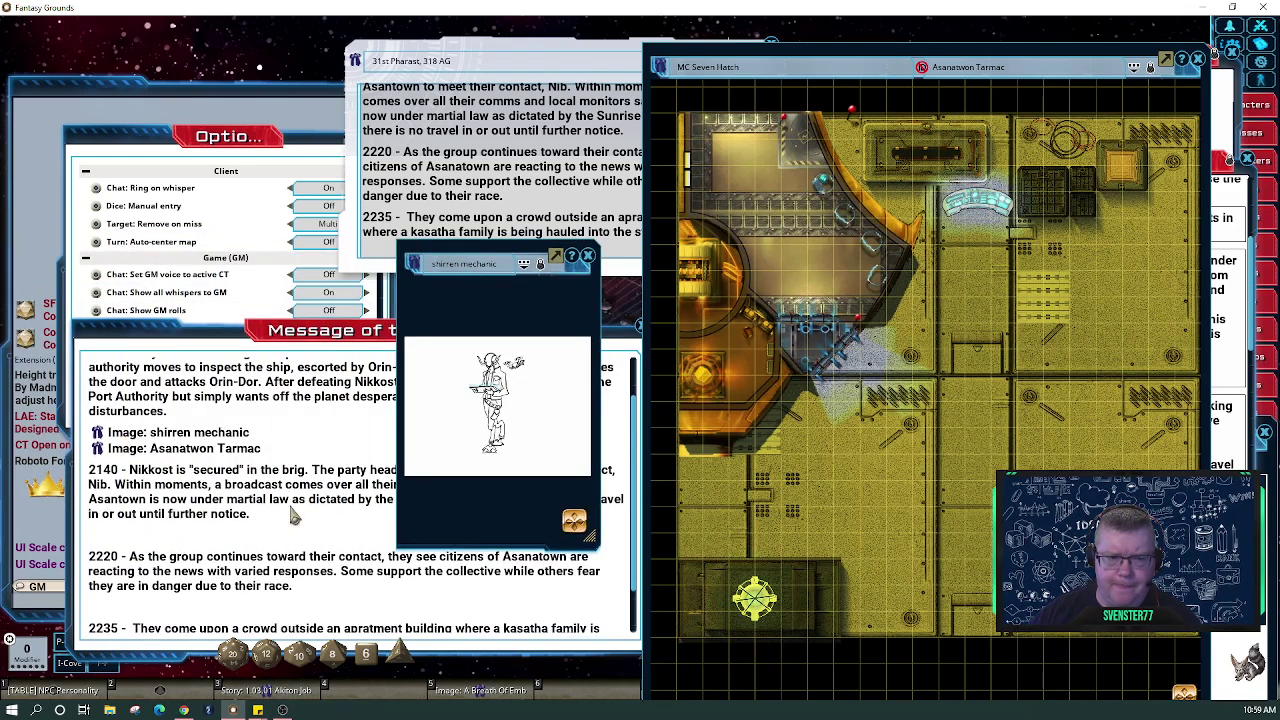
left_click(588, 256)
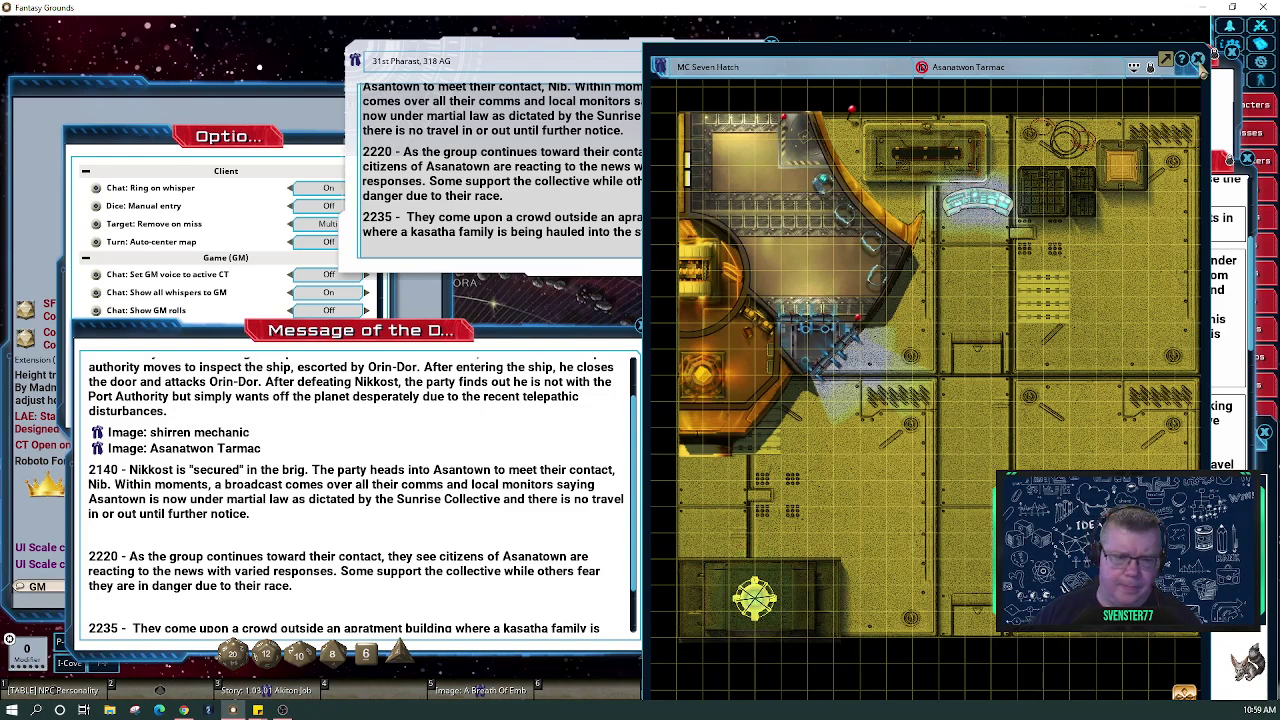
left_click(1199, 59)
Remove the blank lines before and after the 2220 entry in the message of the day
left_click(206, 539)
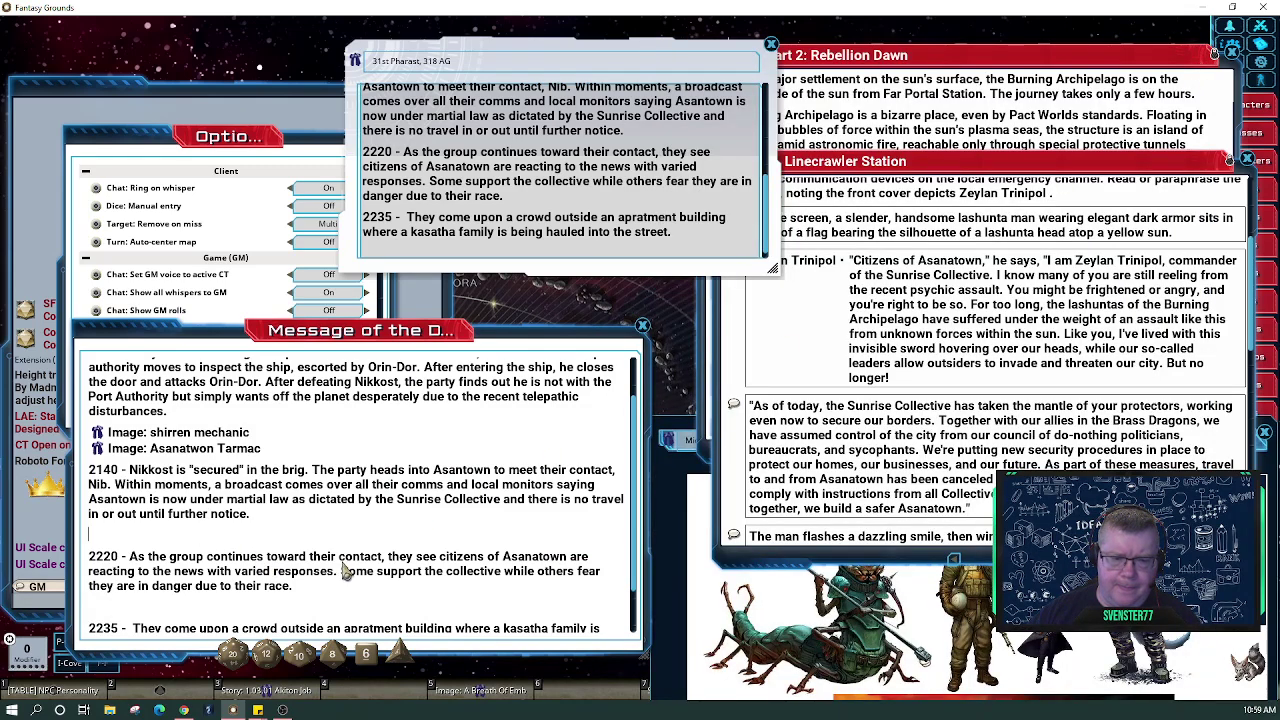
key("Delete")
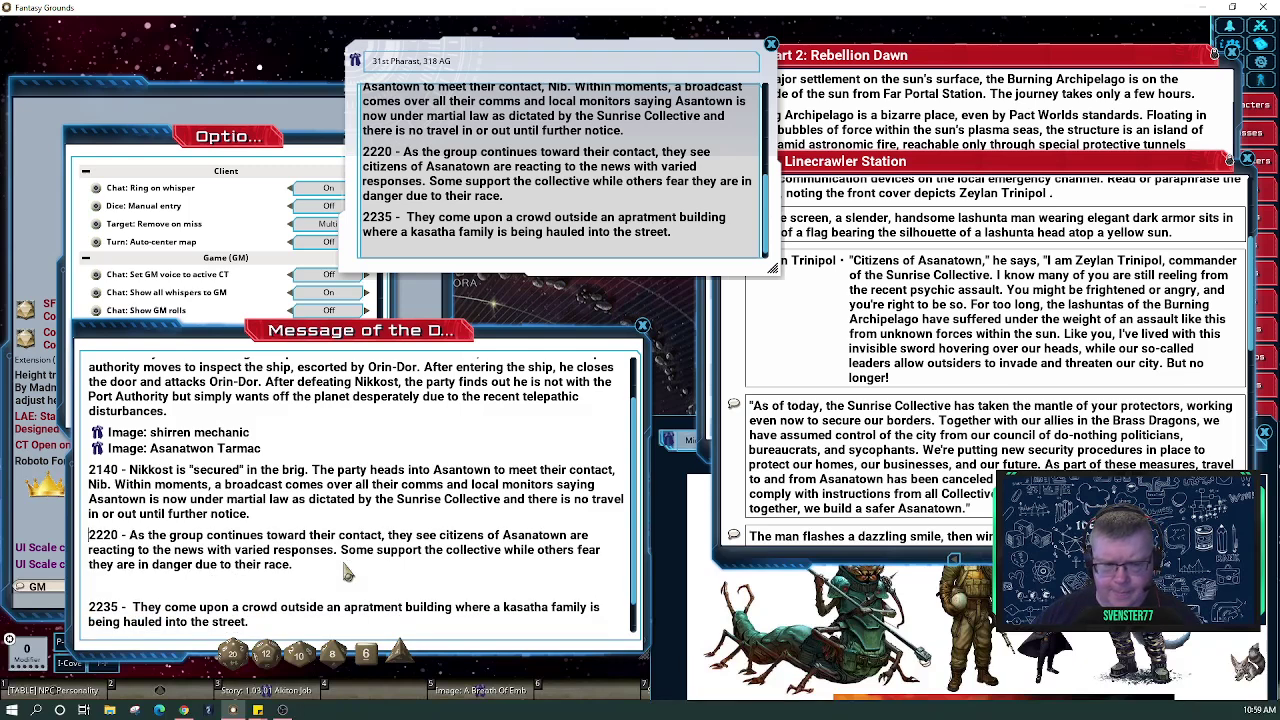
scroll(345, 572, "down", 1)
left_click(320, 556)
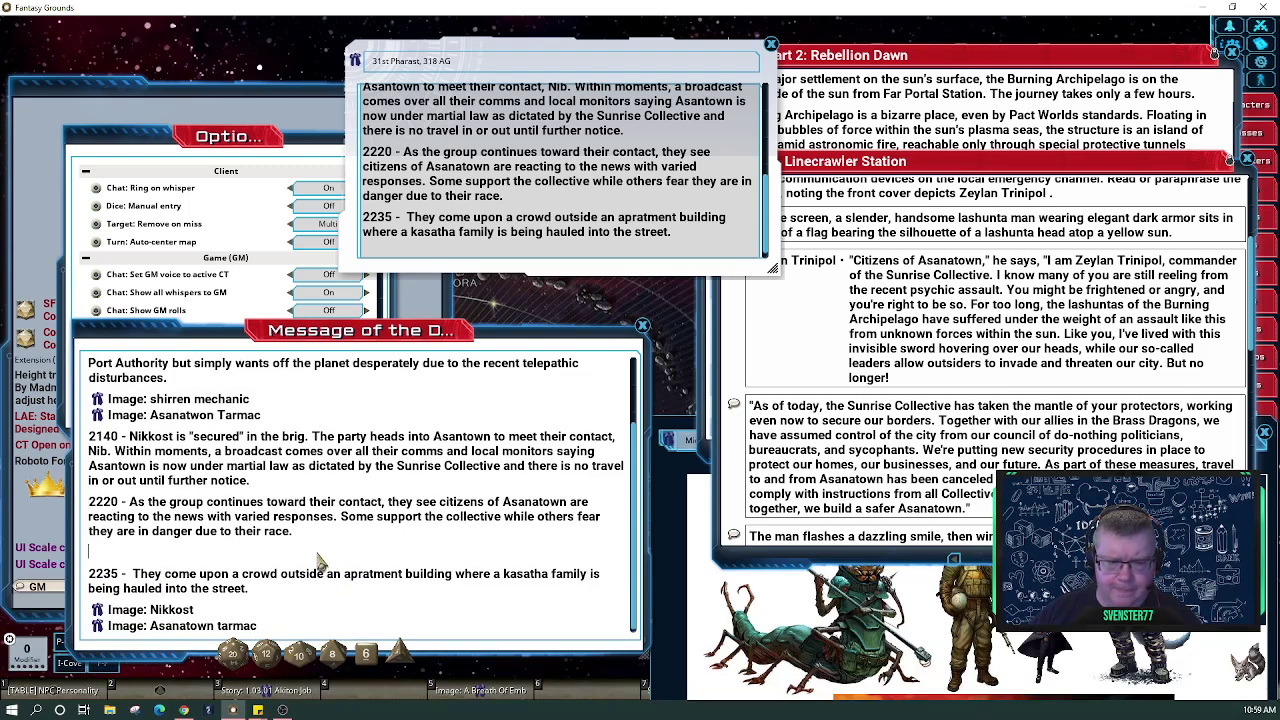
Remove the blank line before the 2235 entry and the Nikkost and Asanatown tarmac image links, leaving empty lines at the message's end
key("Delete")
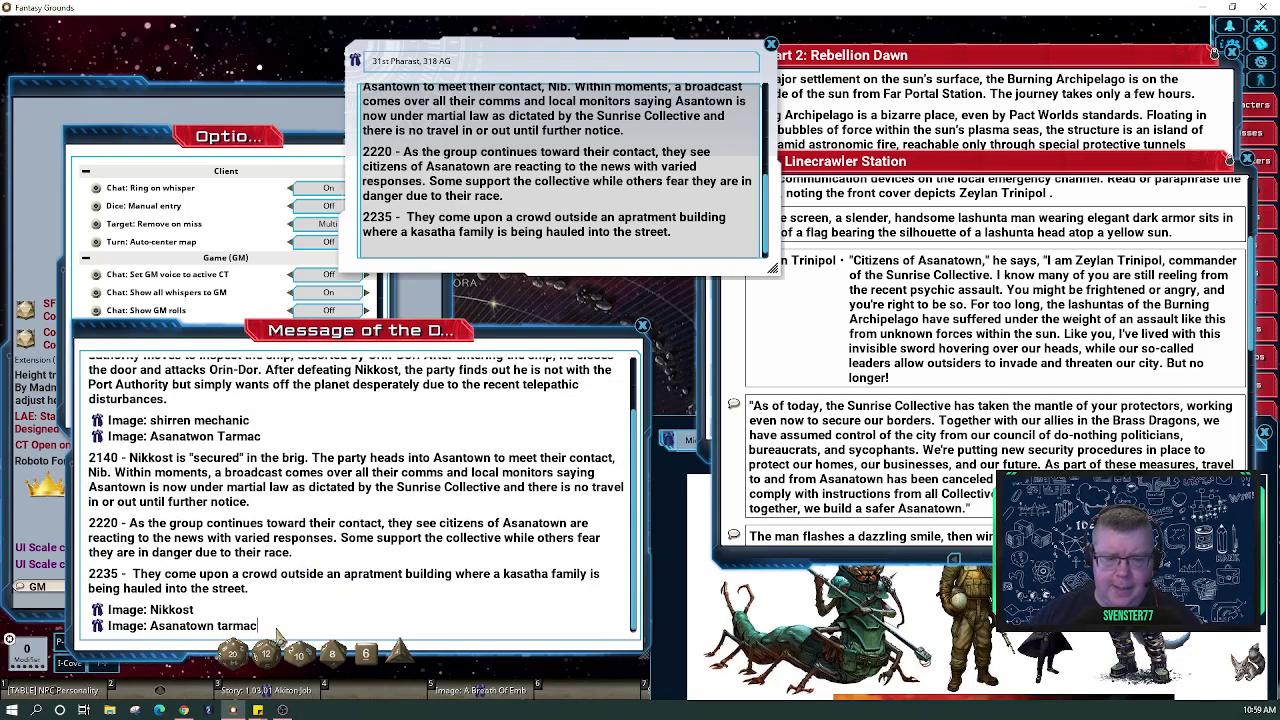
left_click_drag(276, 628, 78, 608)
key("Delete")
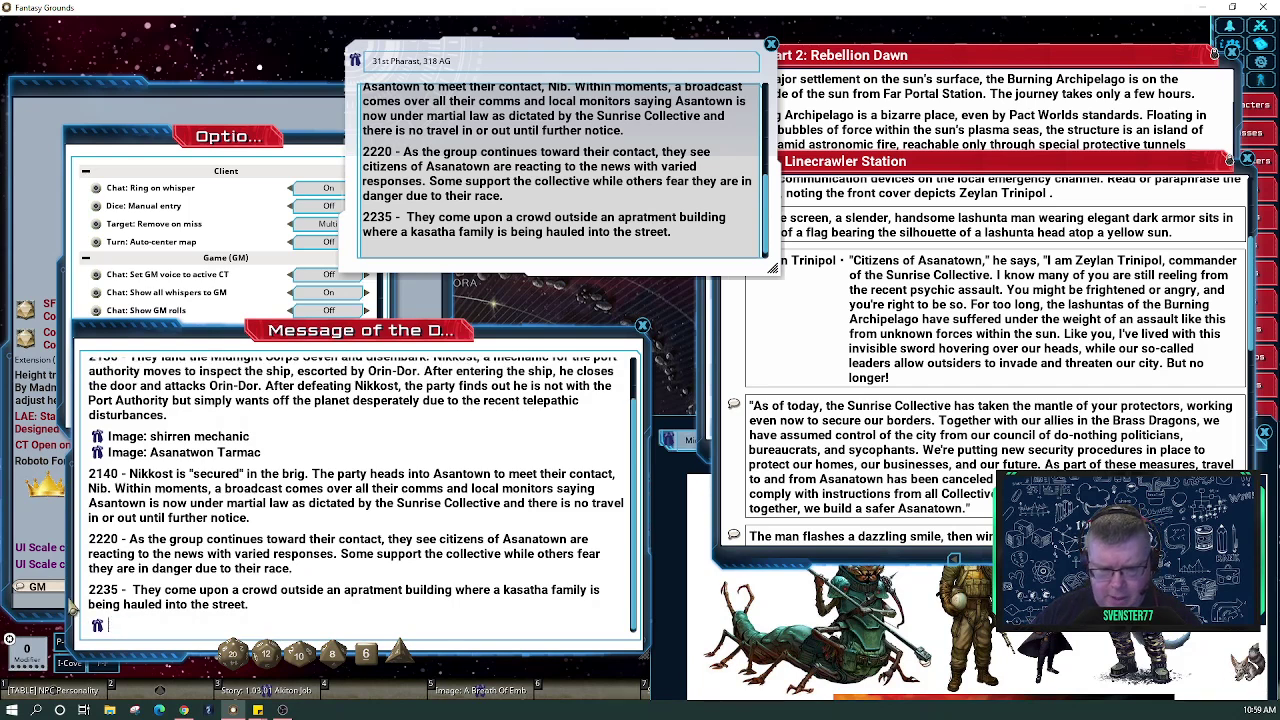
key("ctrl+1")
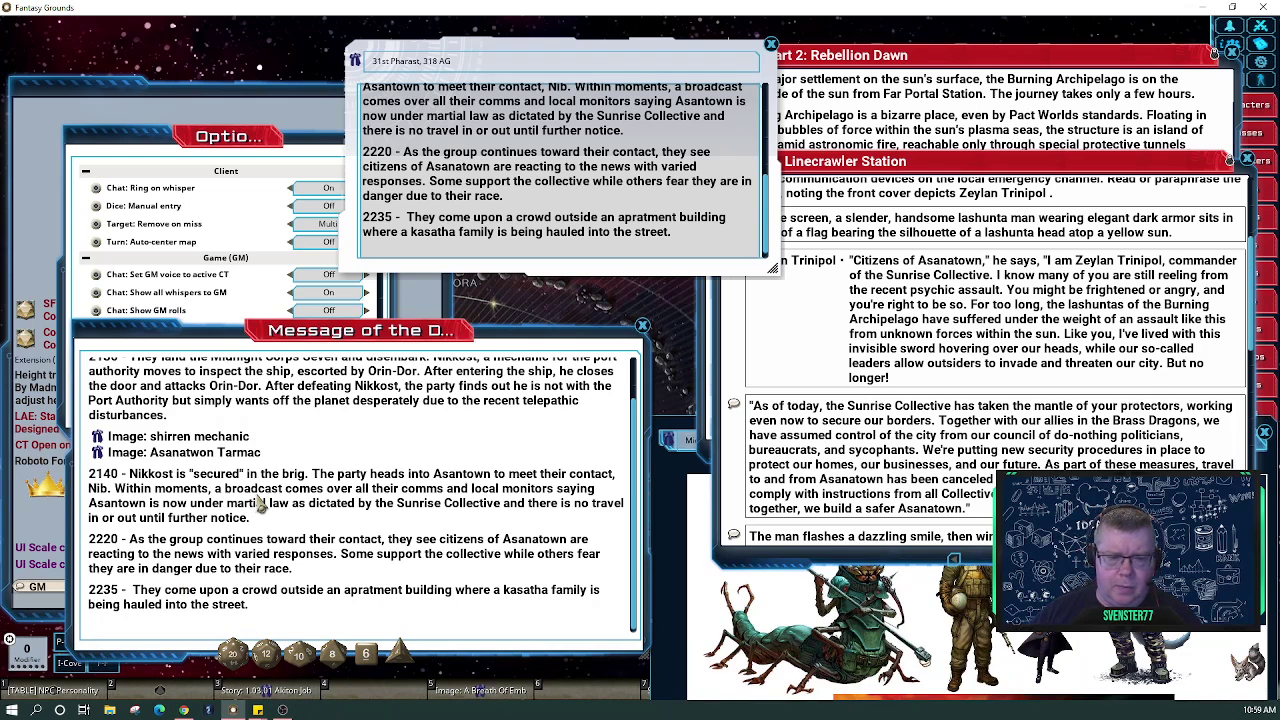
key("Return")
key("Return")
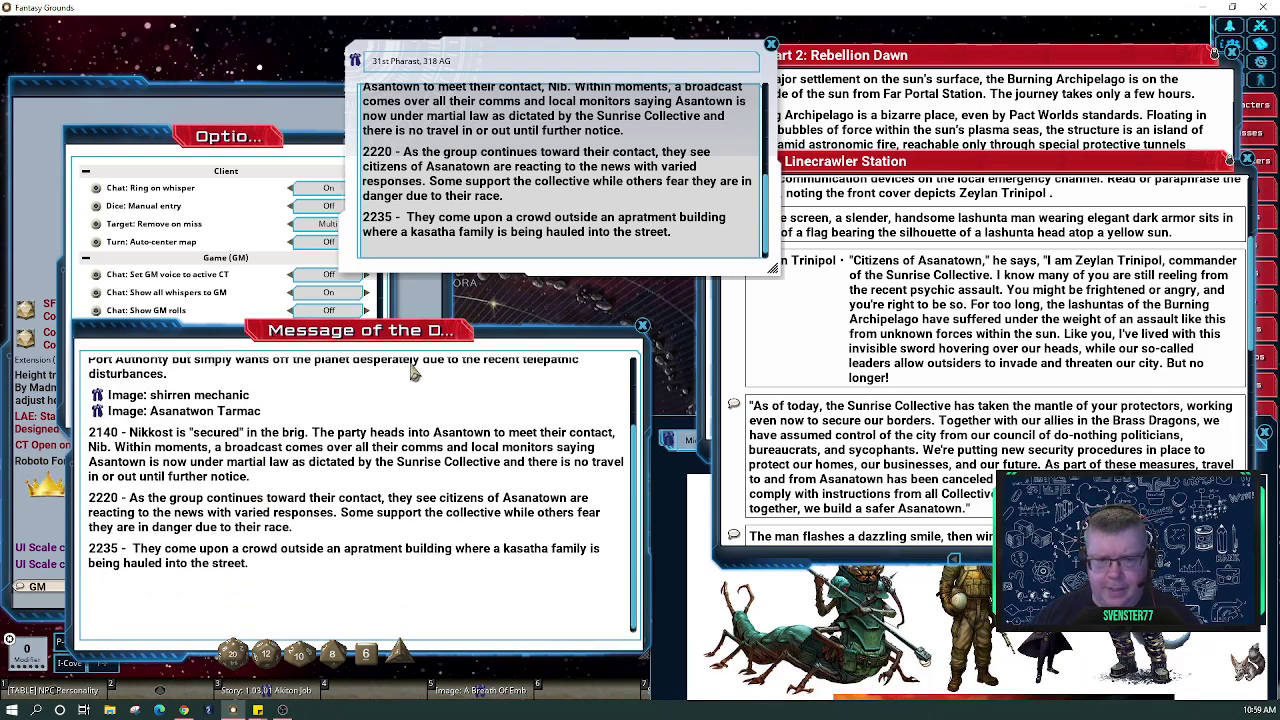
Close the Midnight Seven Crew image and reposition the Message of the Day beside the story windows
left_click_drag(501, 338, 728, 115)
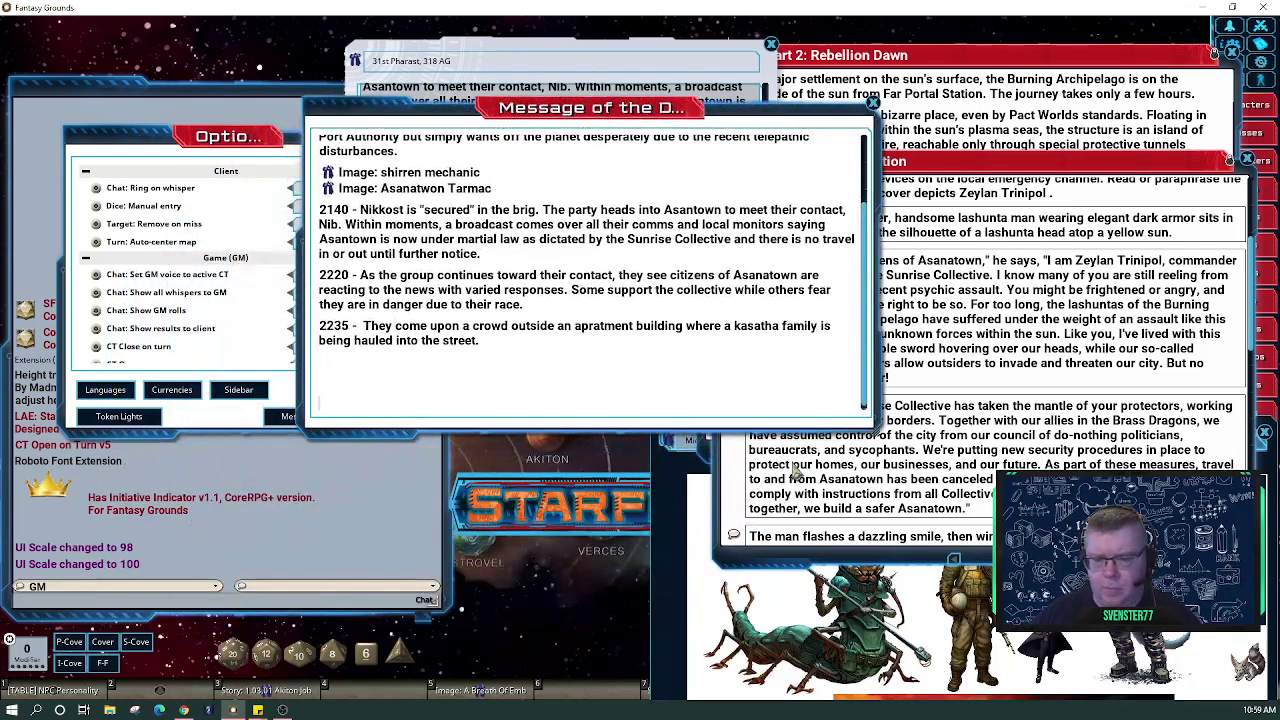
left_click(678, 570)
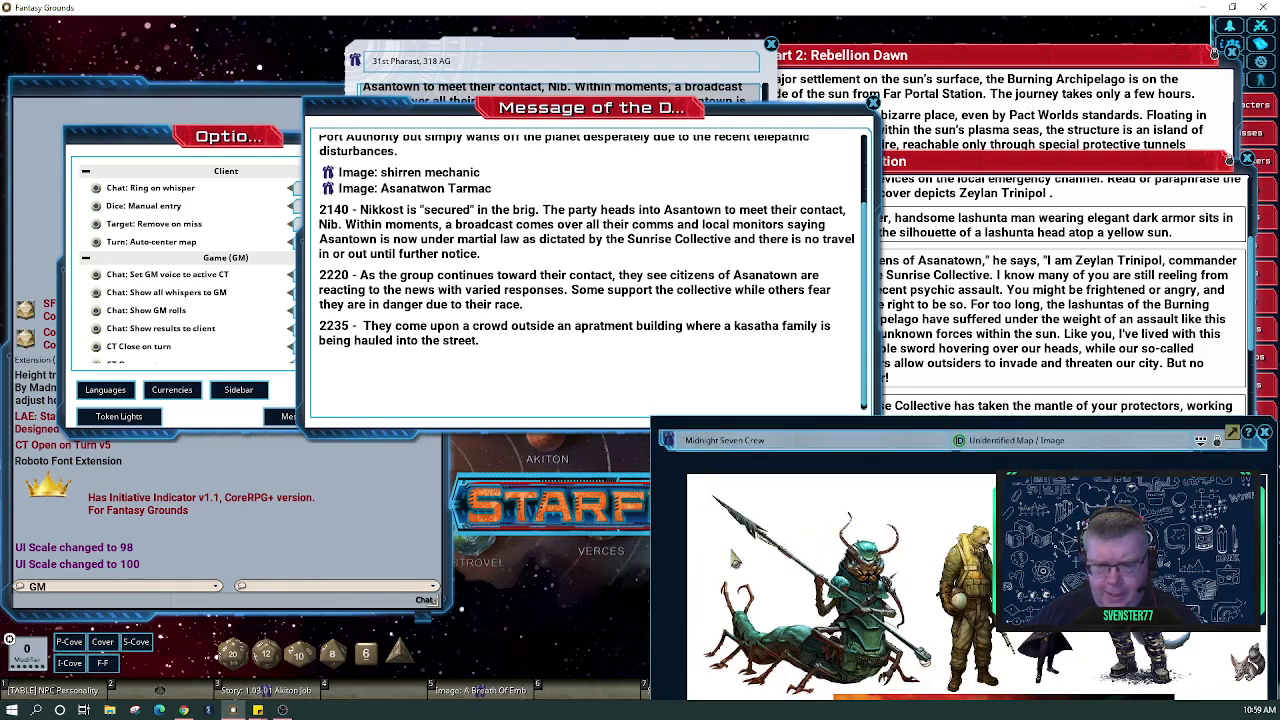
left_click(1264, 432)
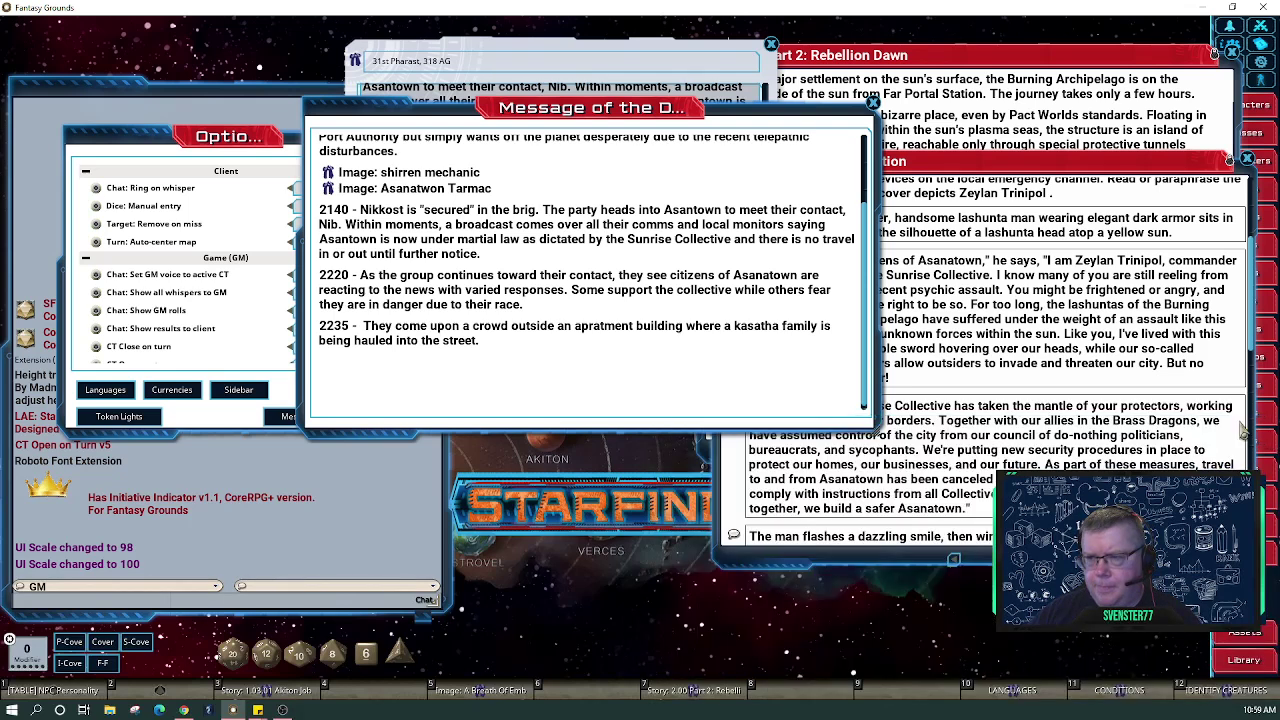
left_click_drag(713, 128, 475, 101)
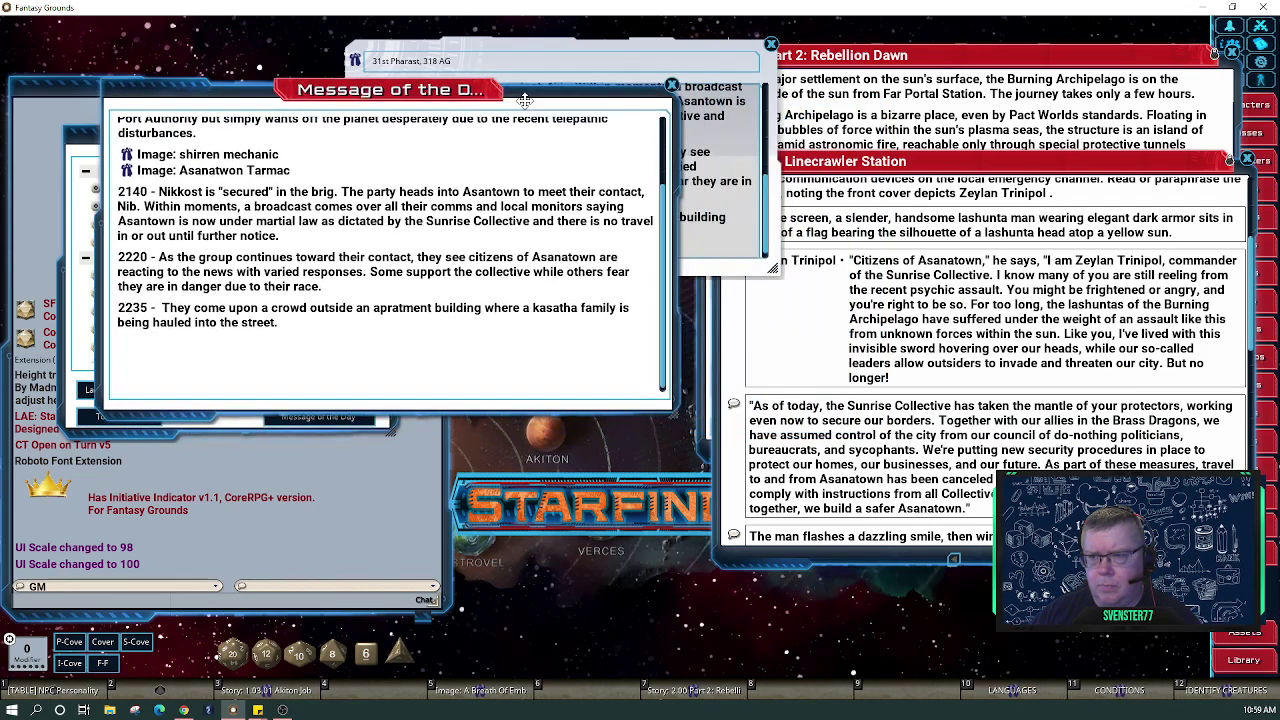
Close the Linecrawler Station story and open 2.05 Civil Unrest from Part 2: Rebellion Dawn, placing it fully in view
left_click(1247, 160)
left_click(1065, 337)
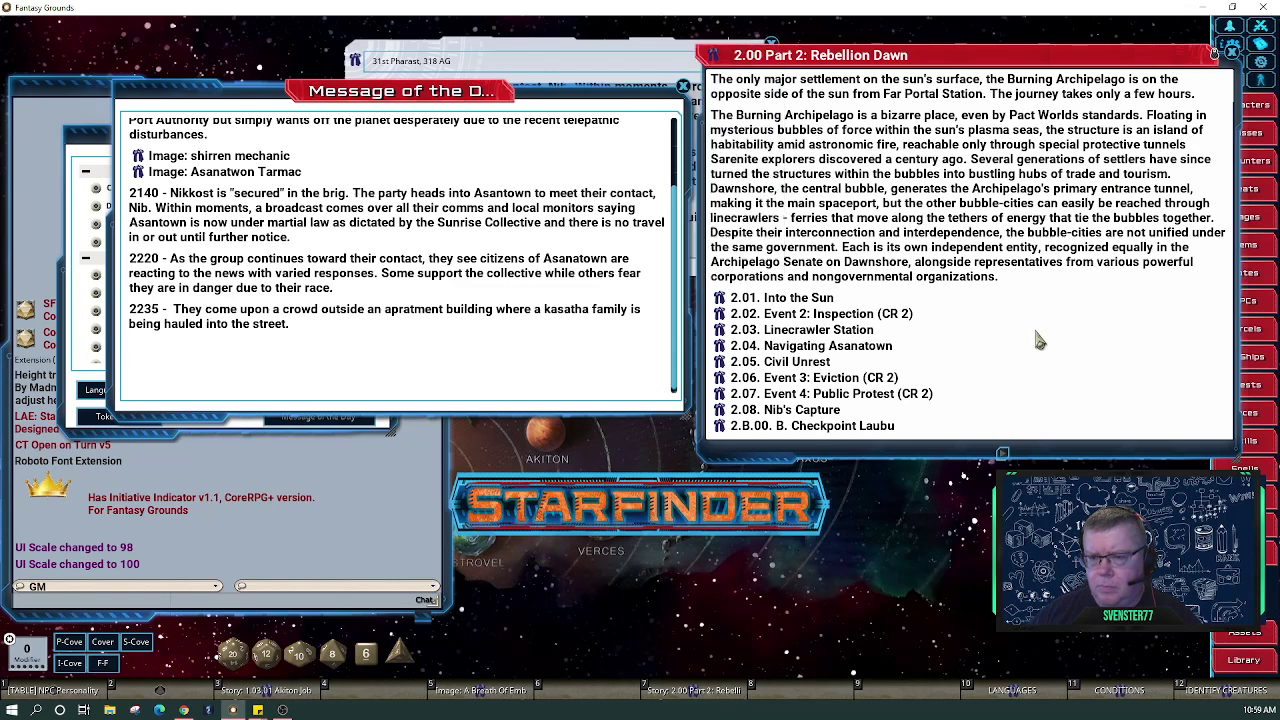
left_click(720, 362)
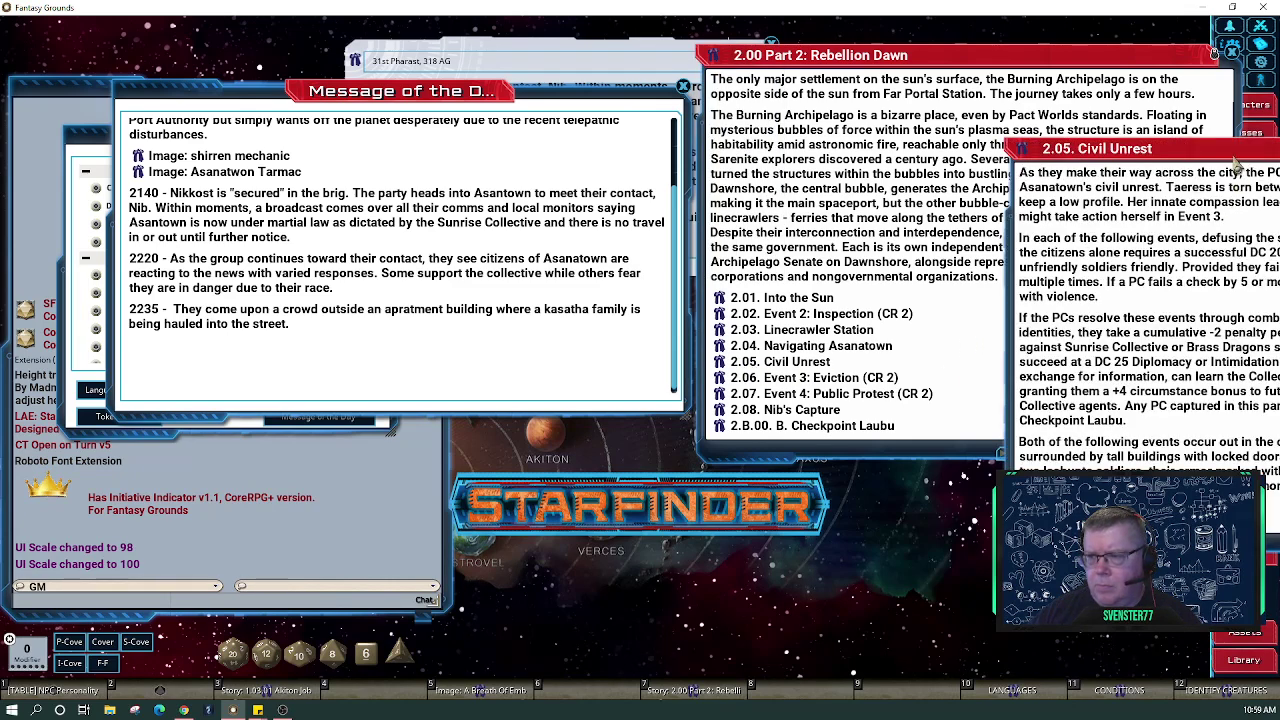
left_click_drag(1230, 157, 926, 114)
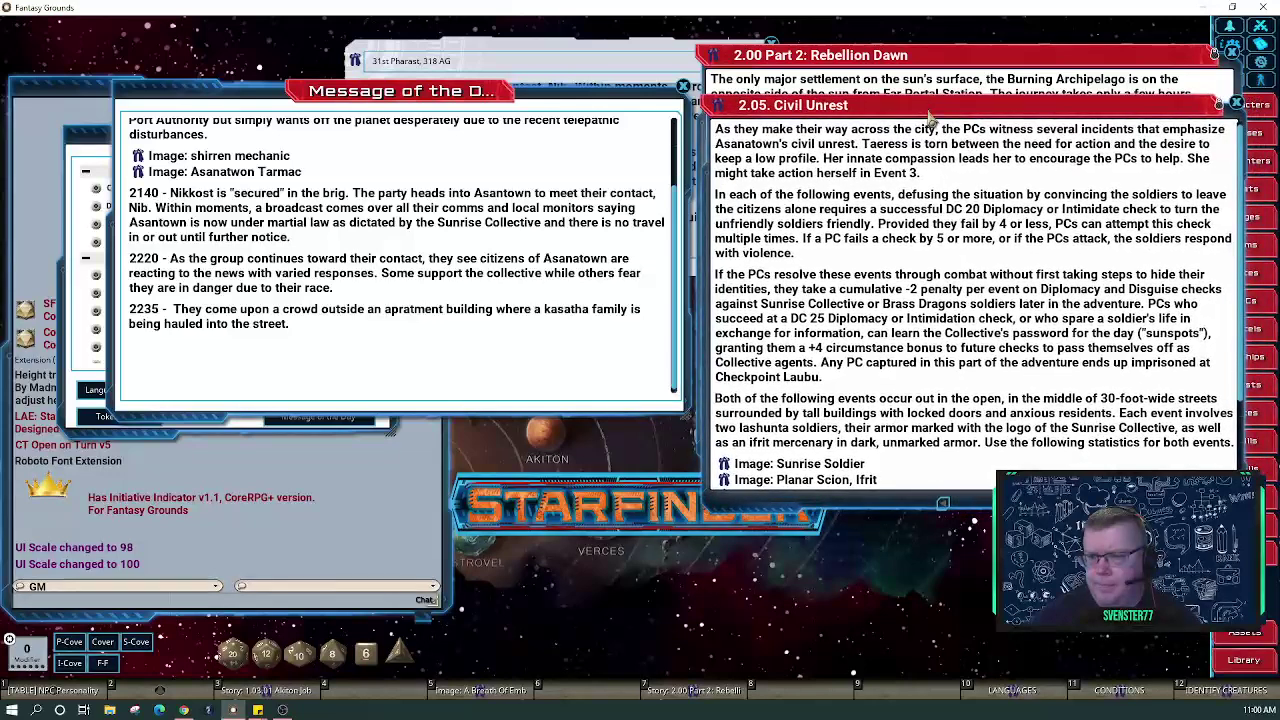
Read through 2.05 Civil Unrest and advance to the 2.06 Event 3: Eviction (CR 2) story
scroll(997, 328, "down", 3)
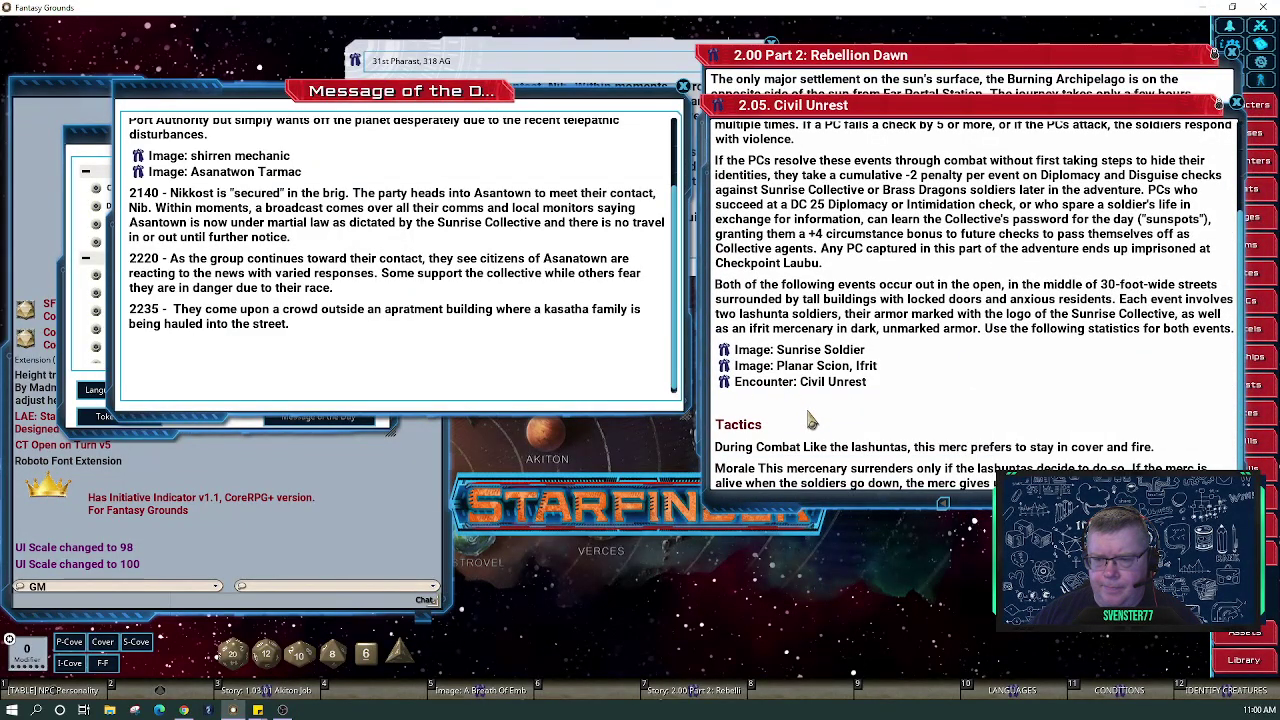
scroll(810, 420, "up", 3)
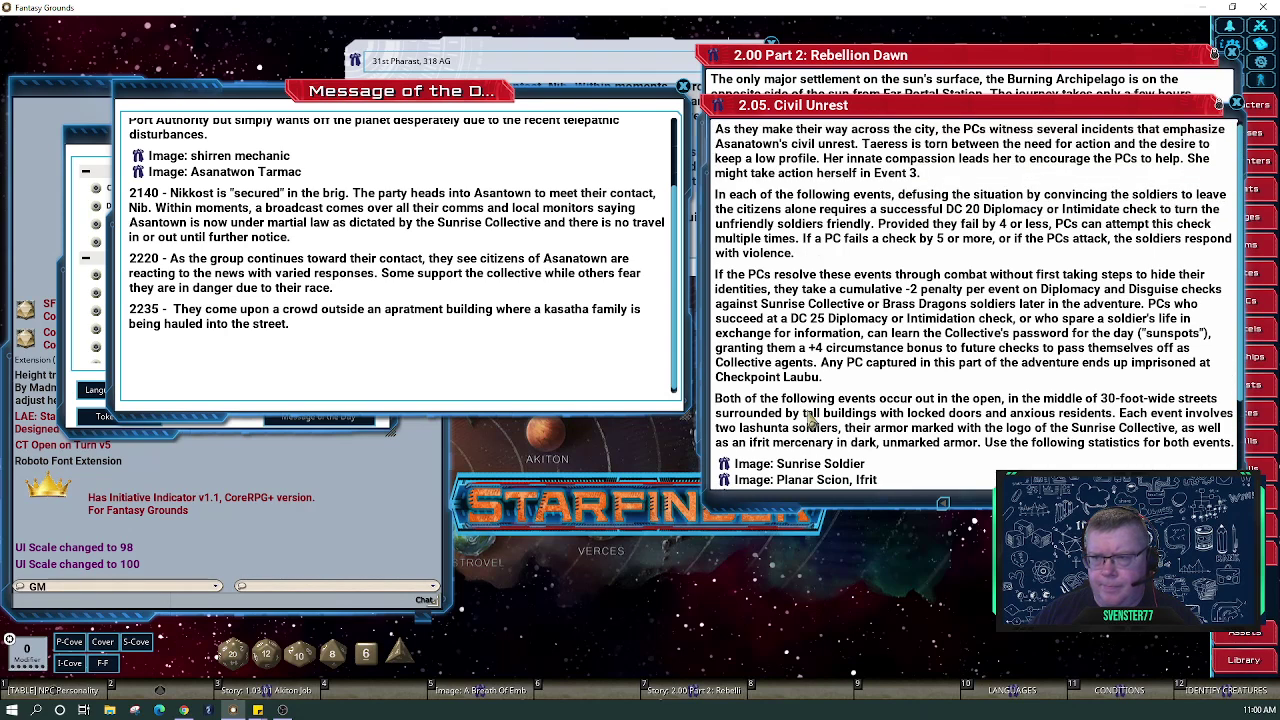
scroll(810, 420, "down", 3)
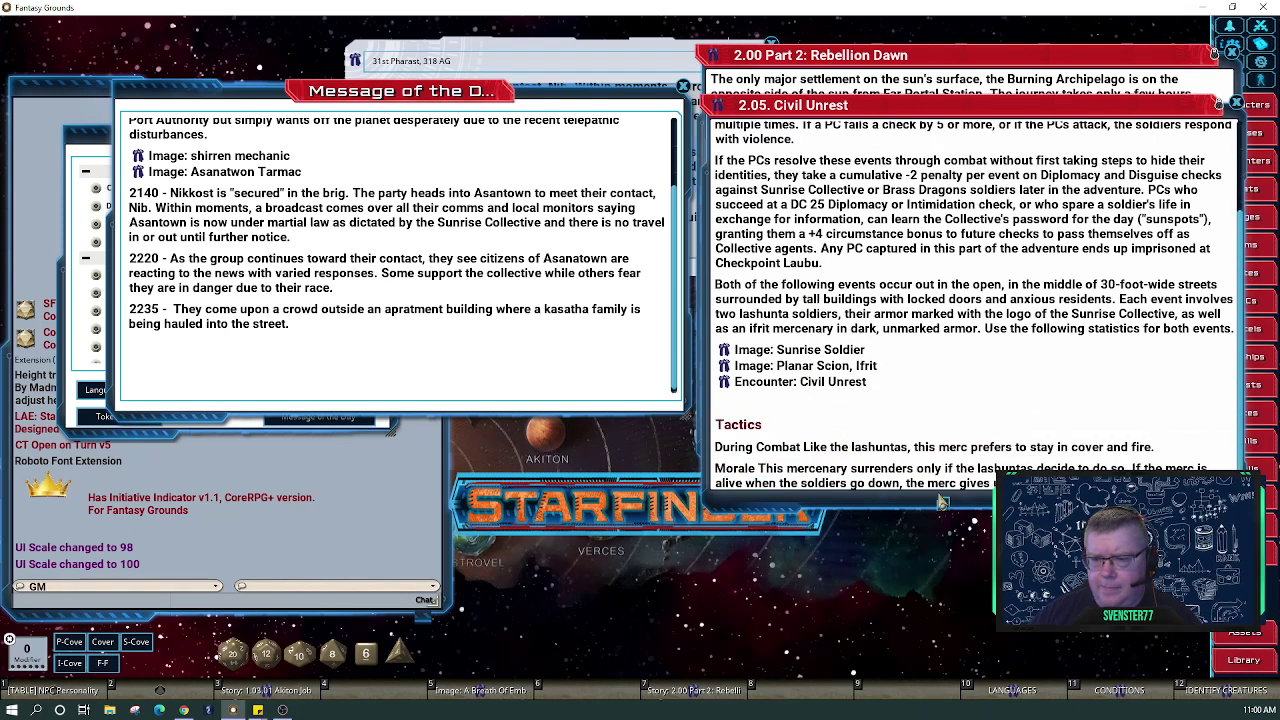
left_click(991, 494)
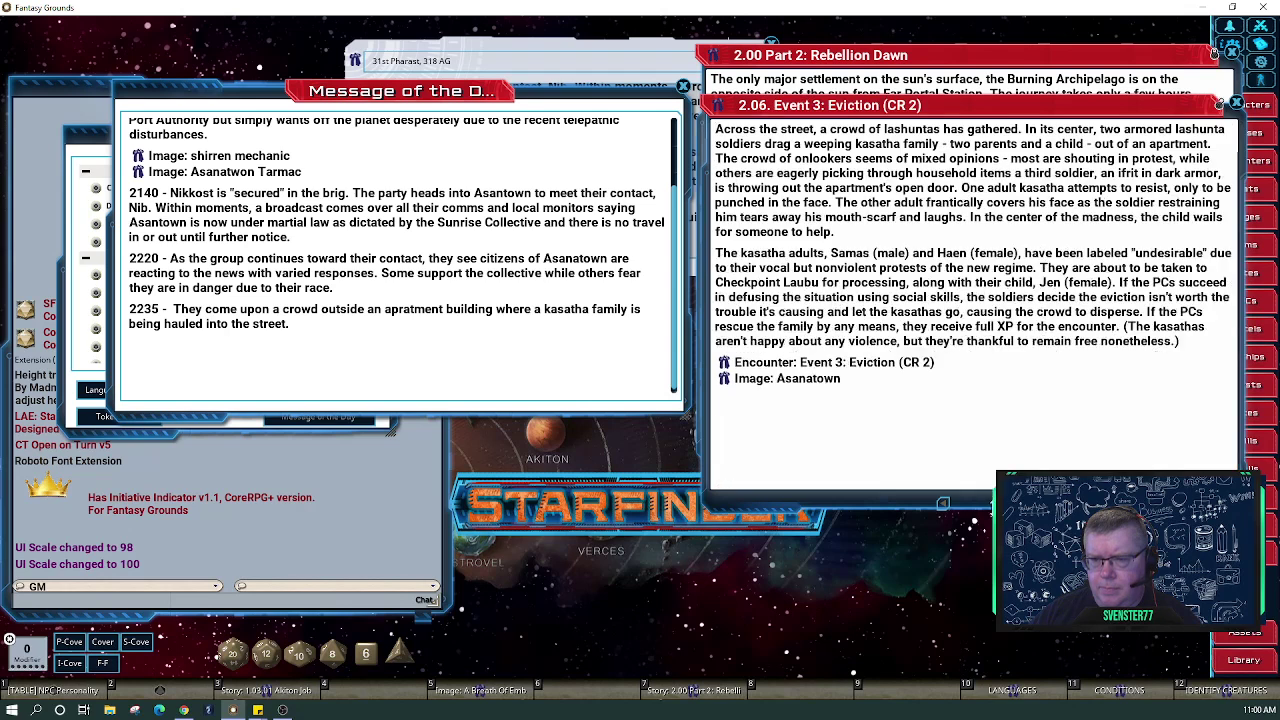
Open the Asanatown image linked in Event 3: Eviction and frame the character tokens on the map
left_click(724, 380)
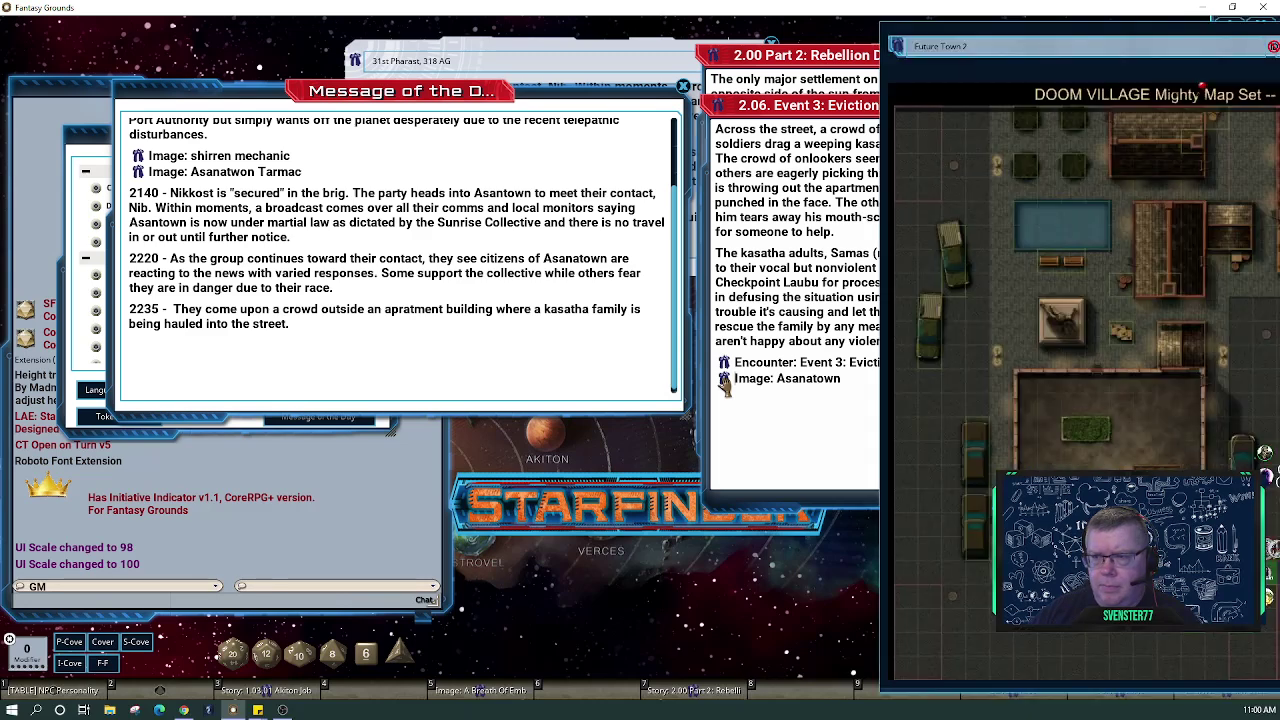
left_click_drag(1112, 54, 670, 40)
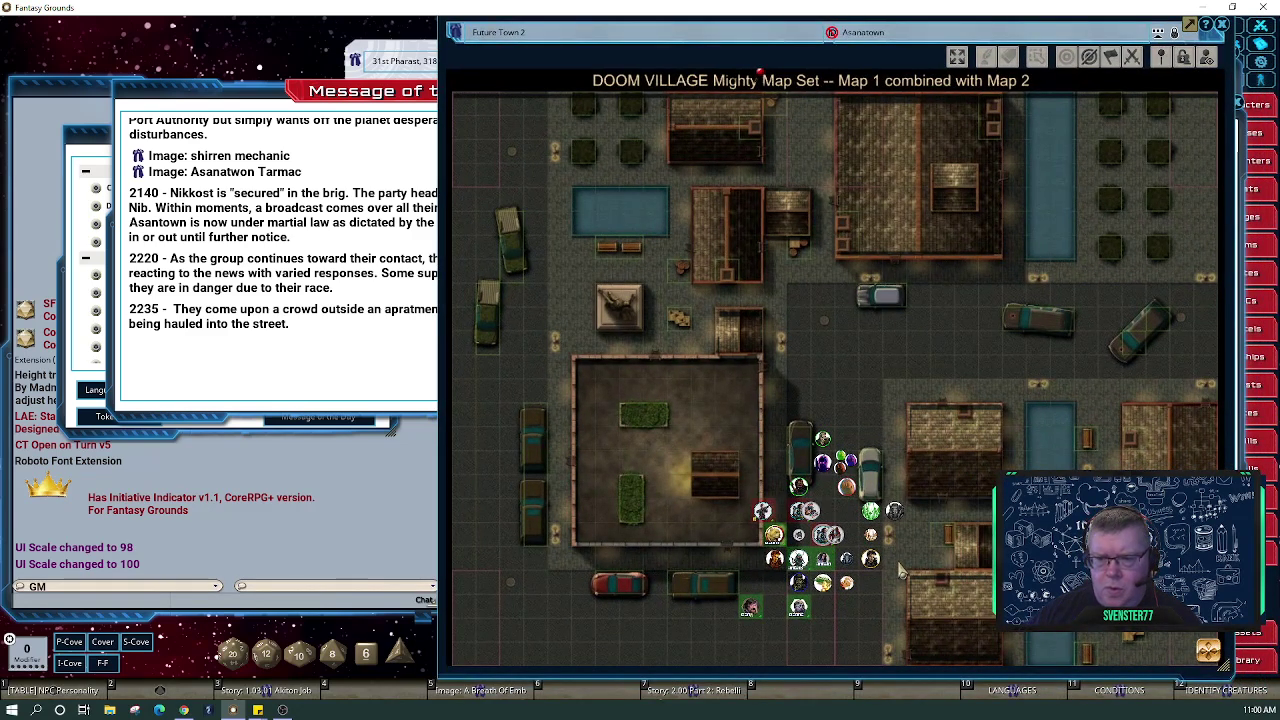
scroll(875, 500, "up", 5)
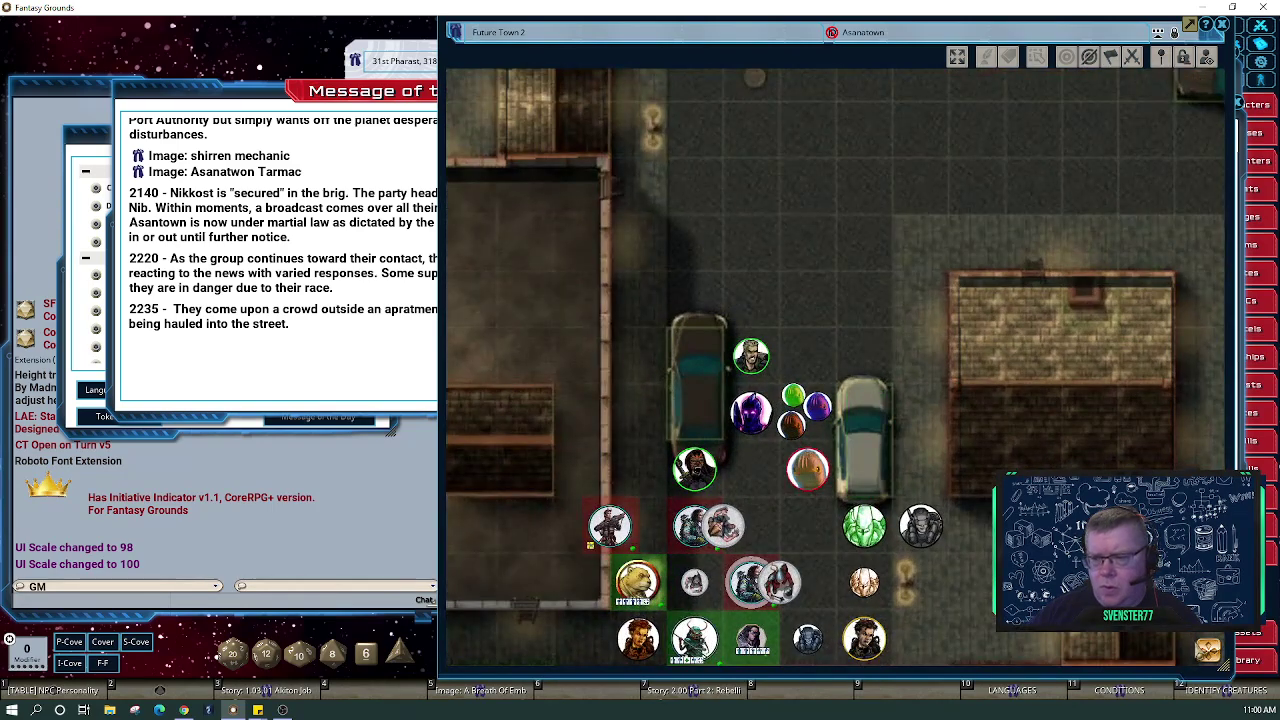
left_click_drag(875, 500, 1007, 354)
left_click_drag(1186, 640, 1202, 653)
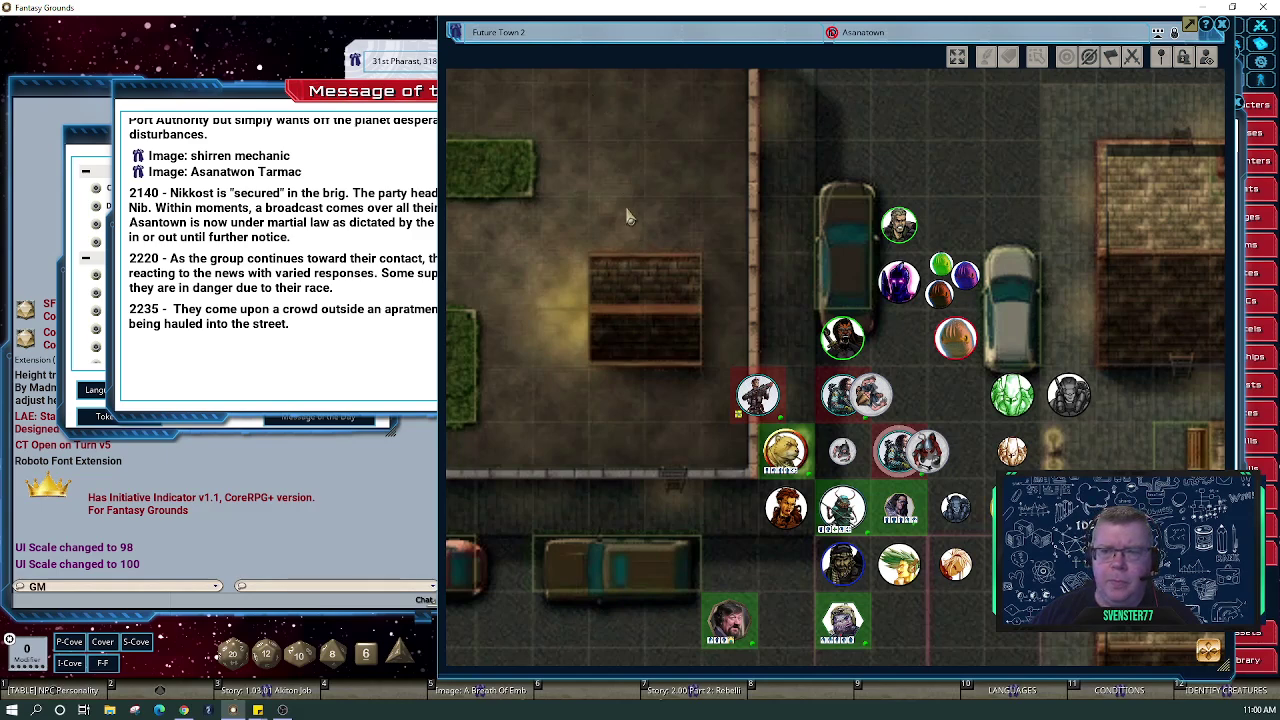
Add a link to the Asanatown image below the 2235 entry in the Message of the Day
left_click_drag(282, 92, 213, 142)
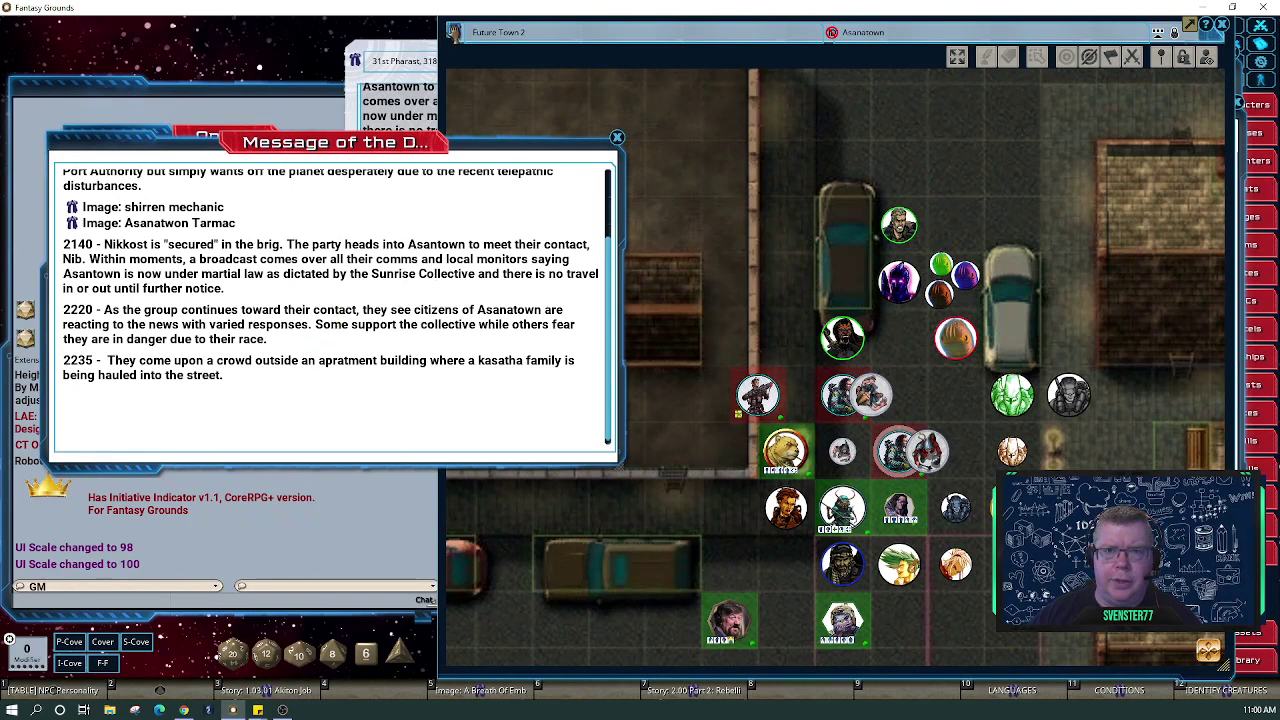
left_click(452, 30)
left_click_drag(117, 383, 104, 400)
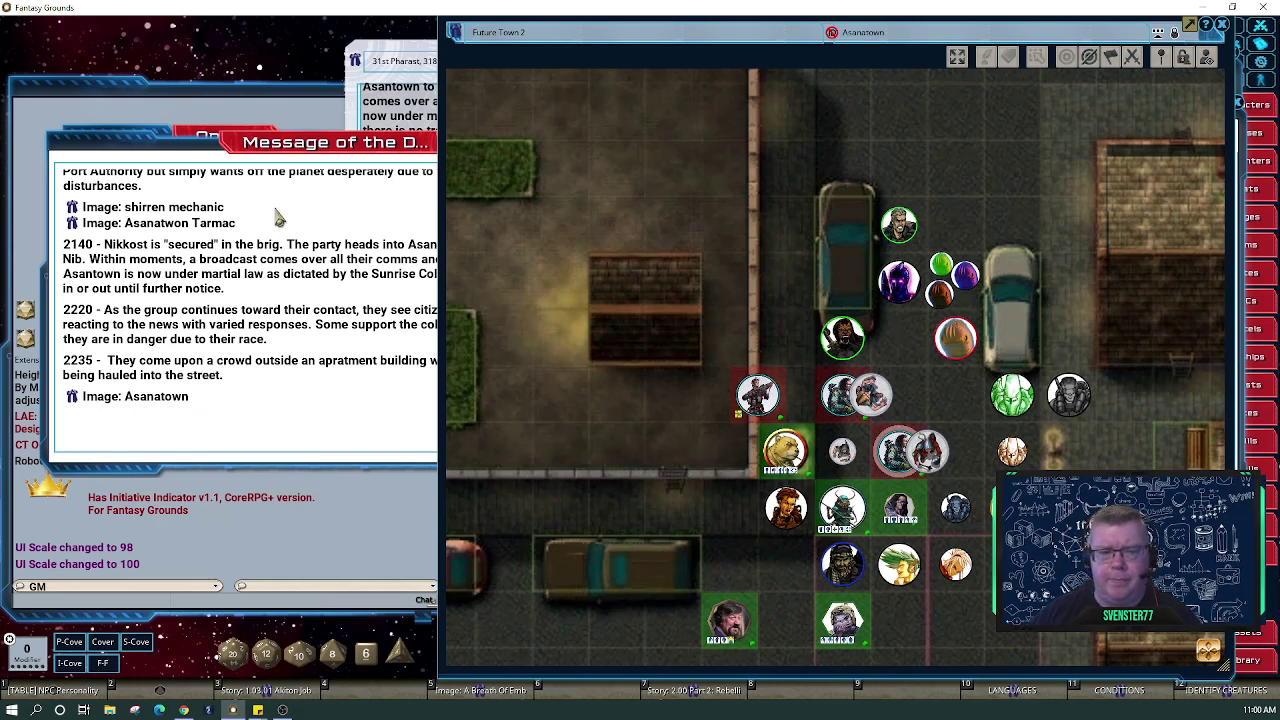
Place the Message of the Day over the Asanatown map and shift the Options window over the chat
left_click(279, 218)
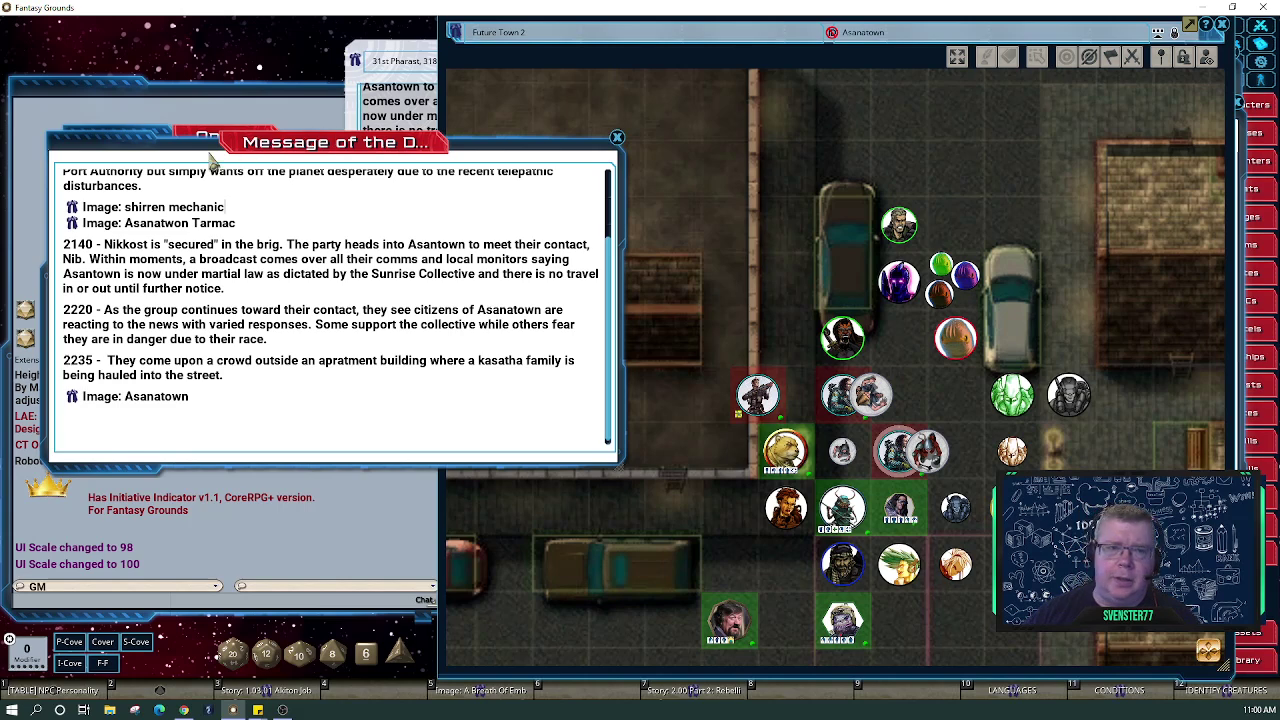
left_click_drag(206, 153, 640, 80)
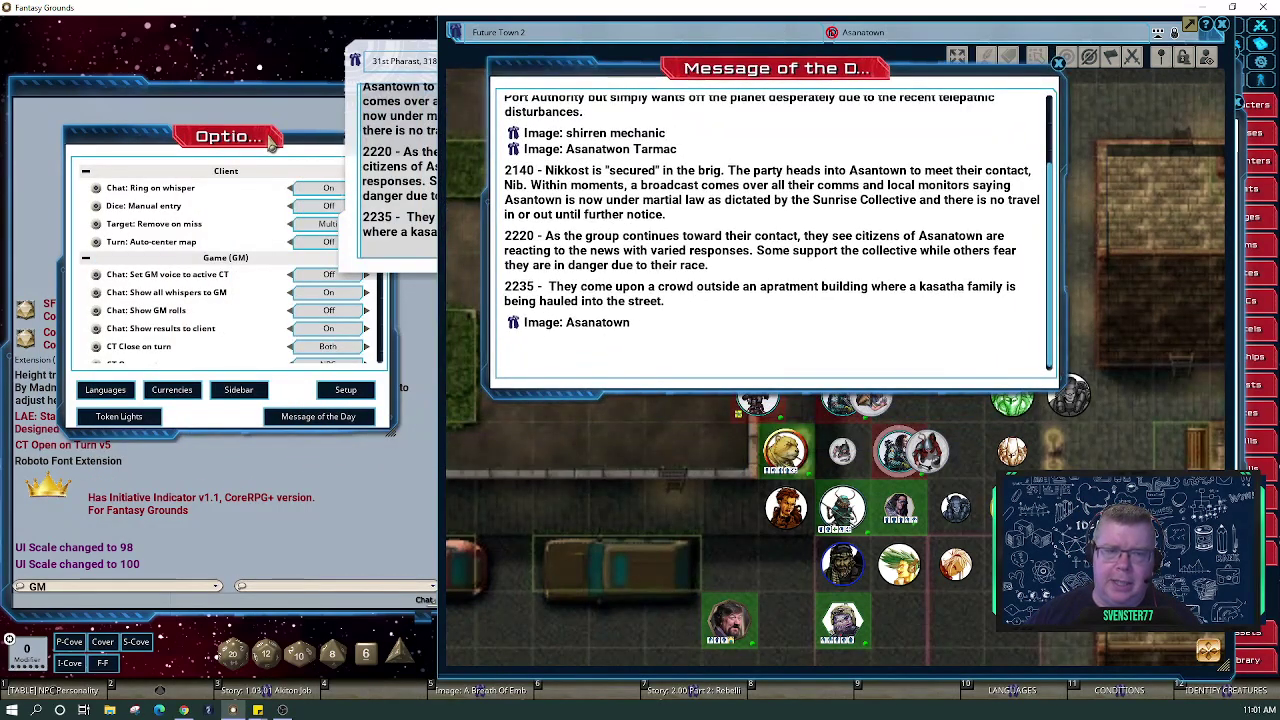
left_click_drag(270, 142, 252, 98)
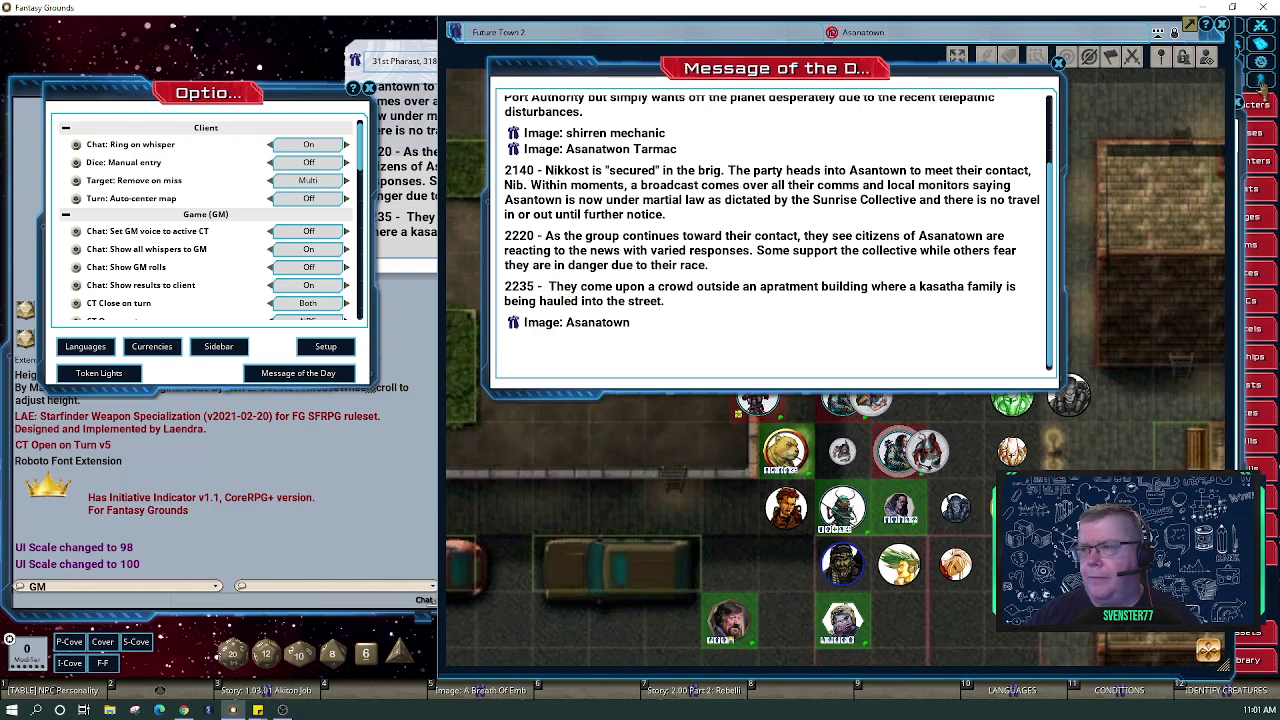
Move the Asanatown map, Rebellion Dawn and Event 3: Eviction windows off the sidebar to uncover its buttons
left_click(1106, 32)
left_click_drag(1106, 32, 1059, 54)
left_click_drag(1205, 60, 1122, 81)
left_click_drag(1212, 128, 1118, 150)
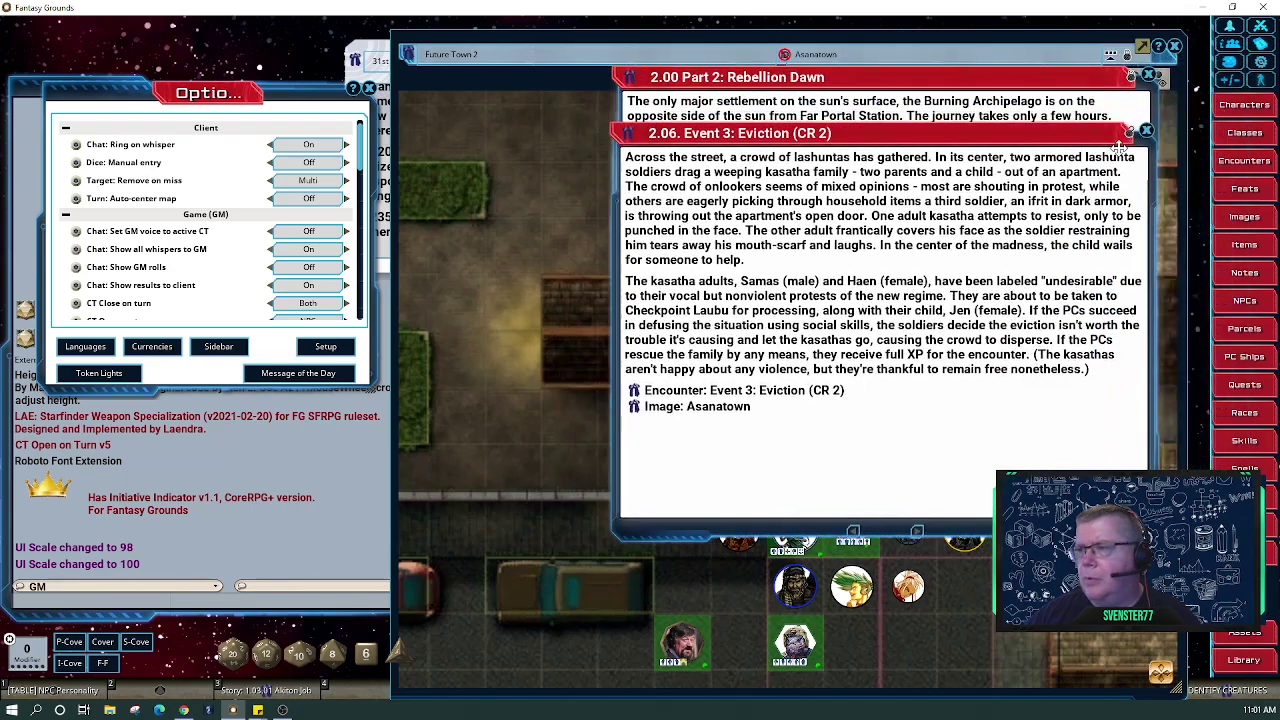
Output the campaign calendar's current date and time to the chat, and close the calendar
left_click(1255, 26)
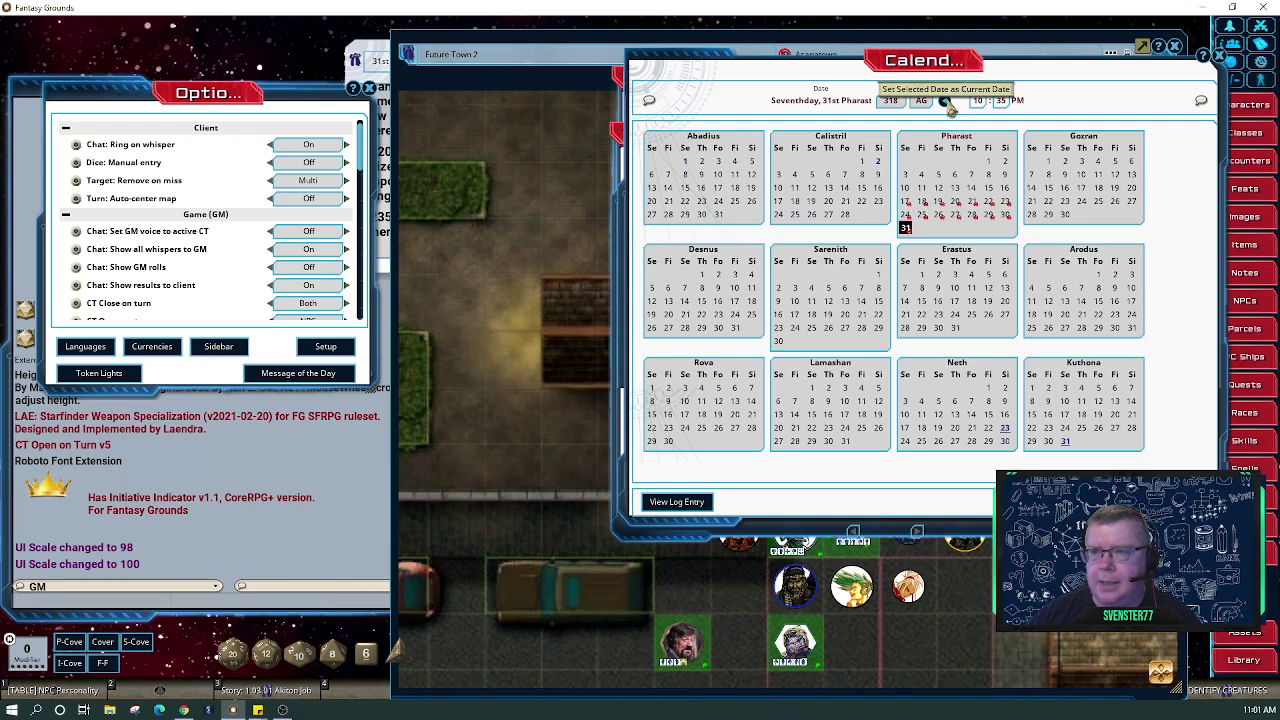
left_click(650, 104)
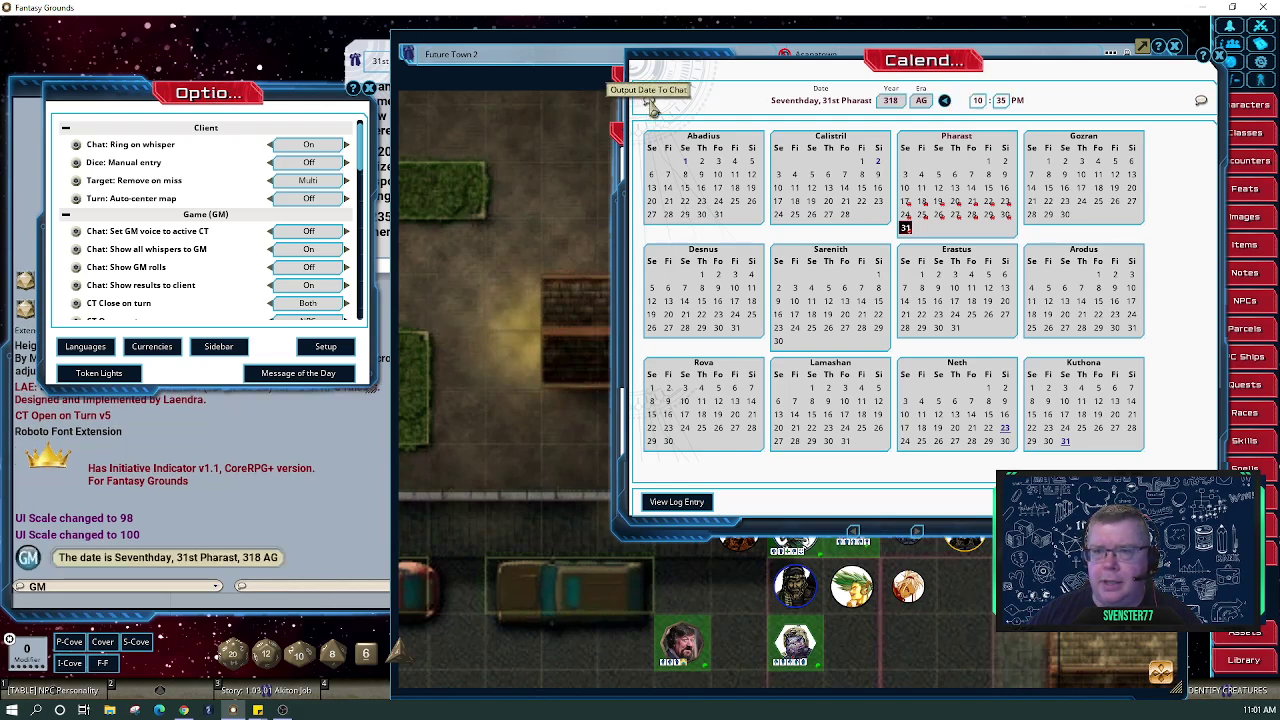
left_click(1201, 100)
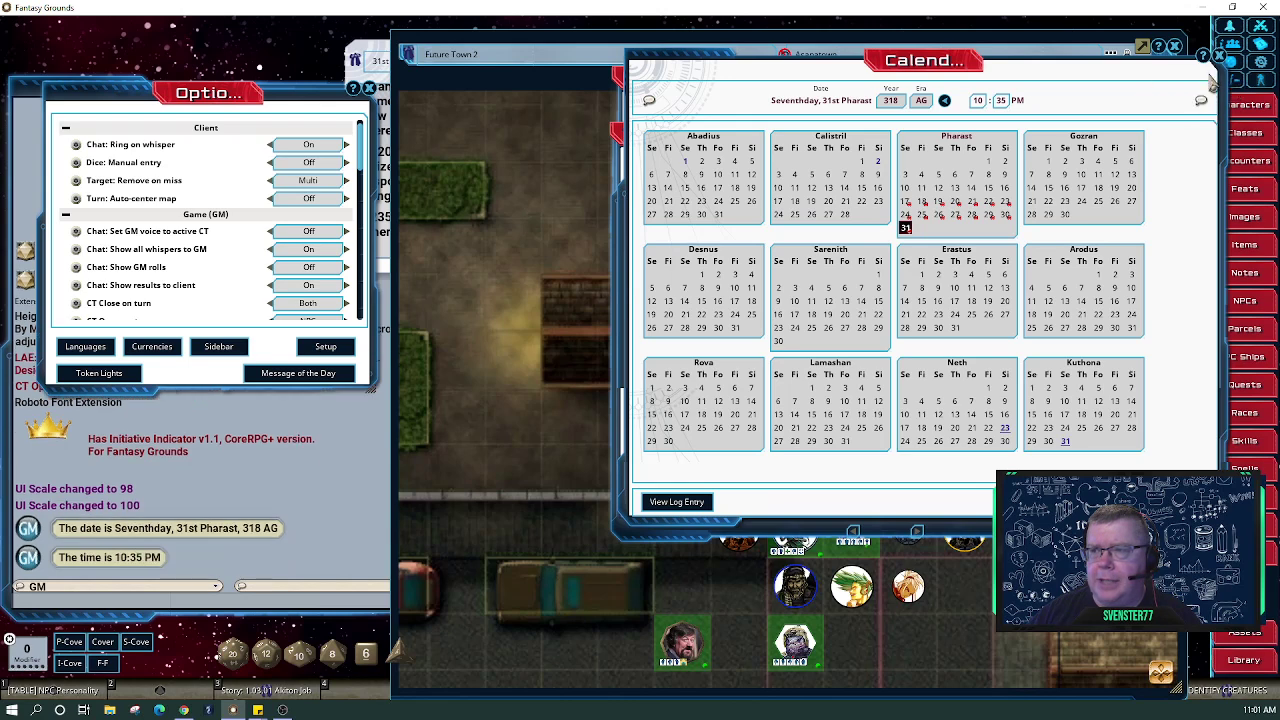
left_click(1215, 58)
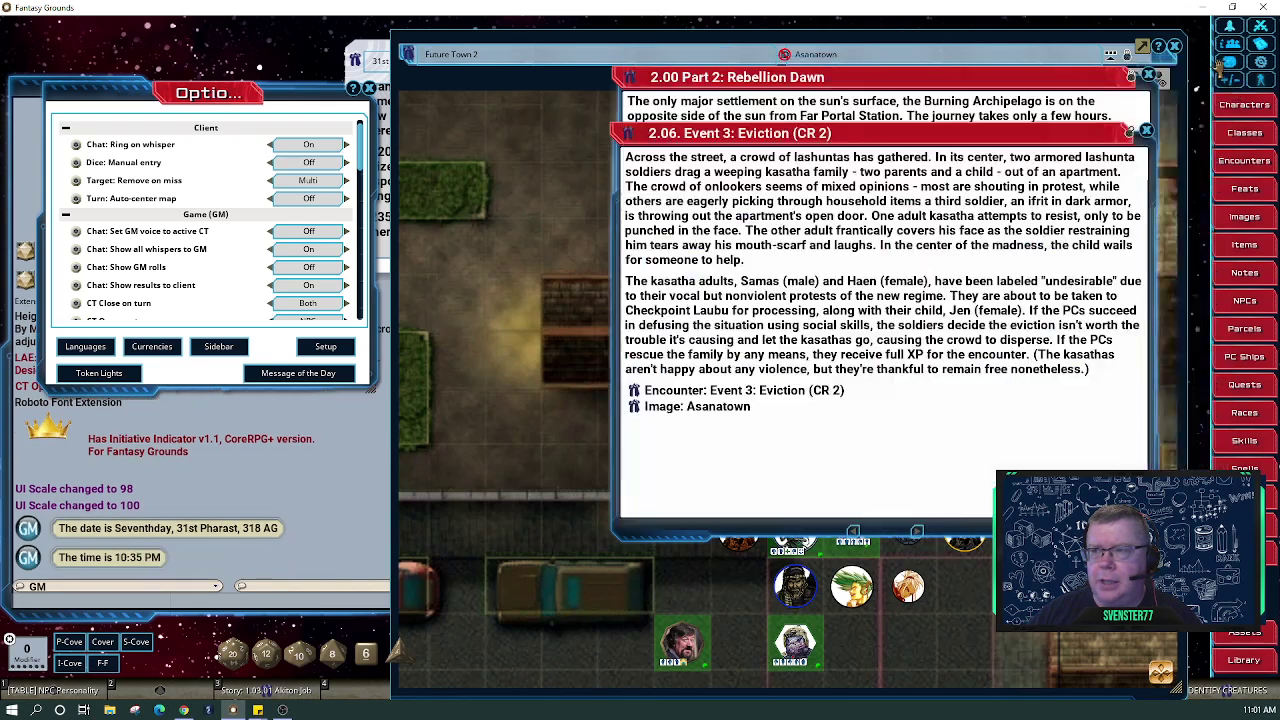
Clear the Event 3: Eviction and Rebellion Dawn stories, the 31st Pharast log entry and the Asanatown map off the desktop
left_click(1146, 131)
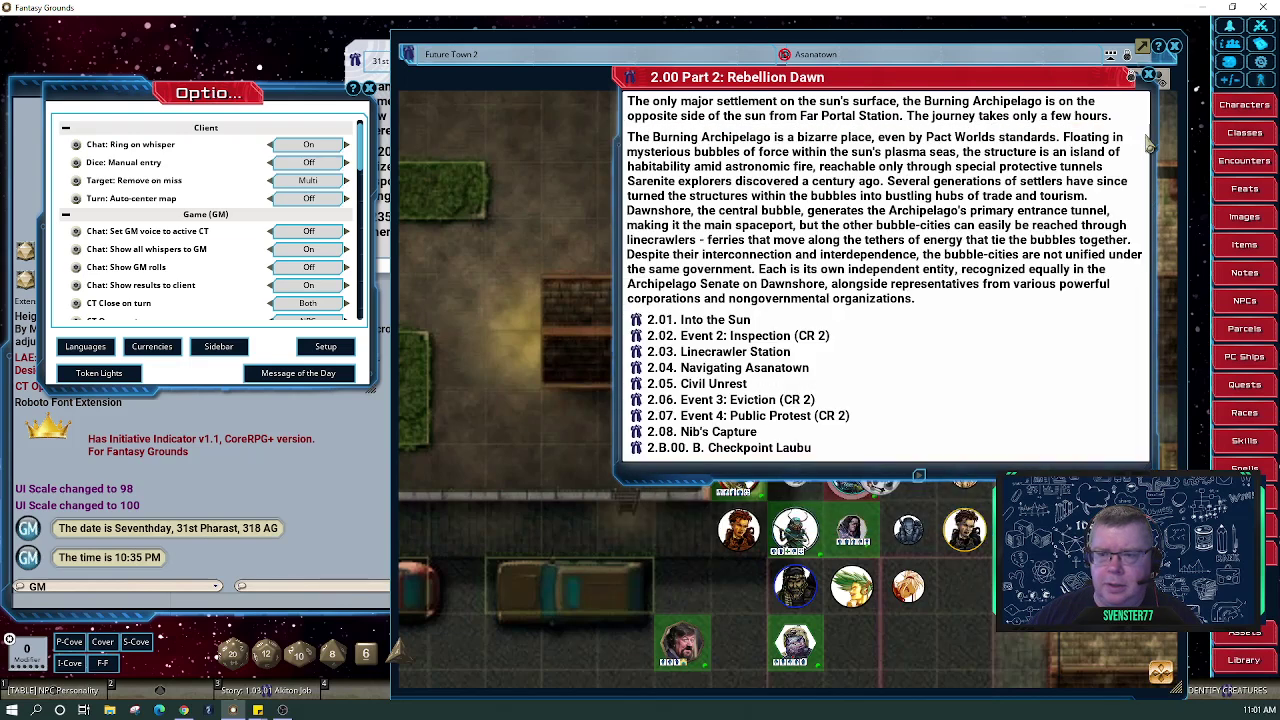
left_click(1150, 78)
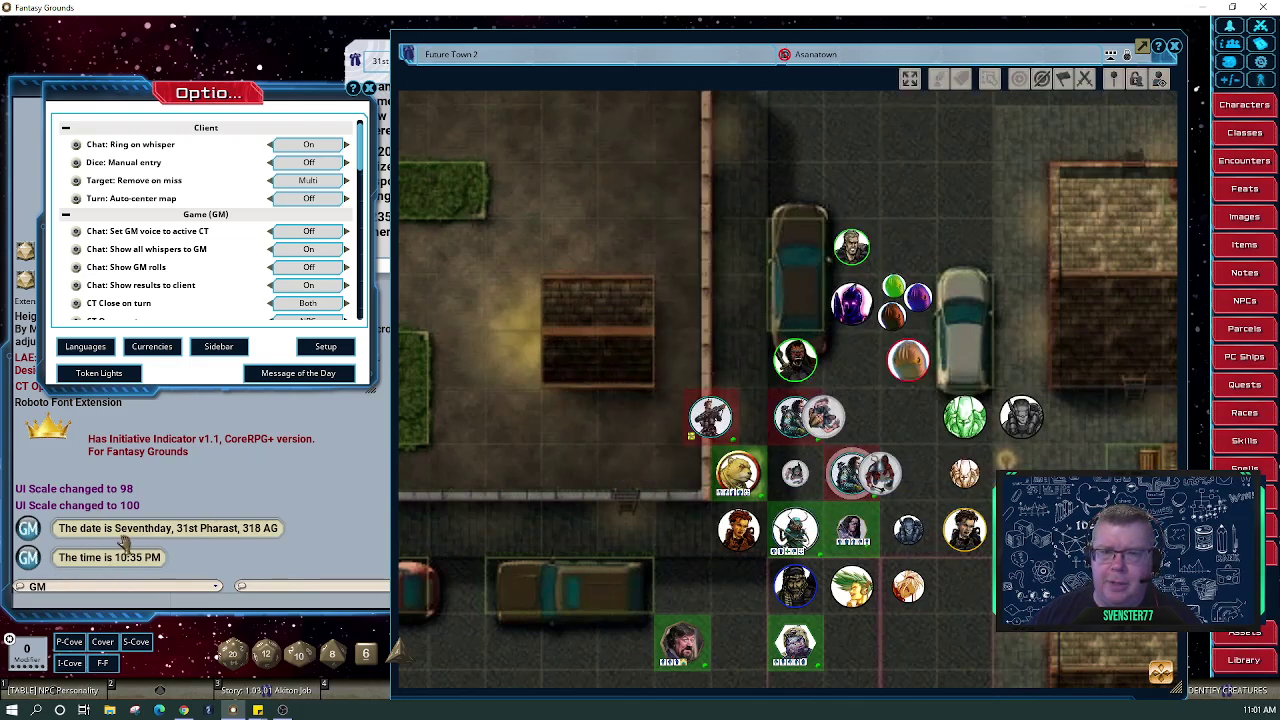
left_click(370, 55)
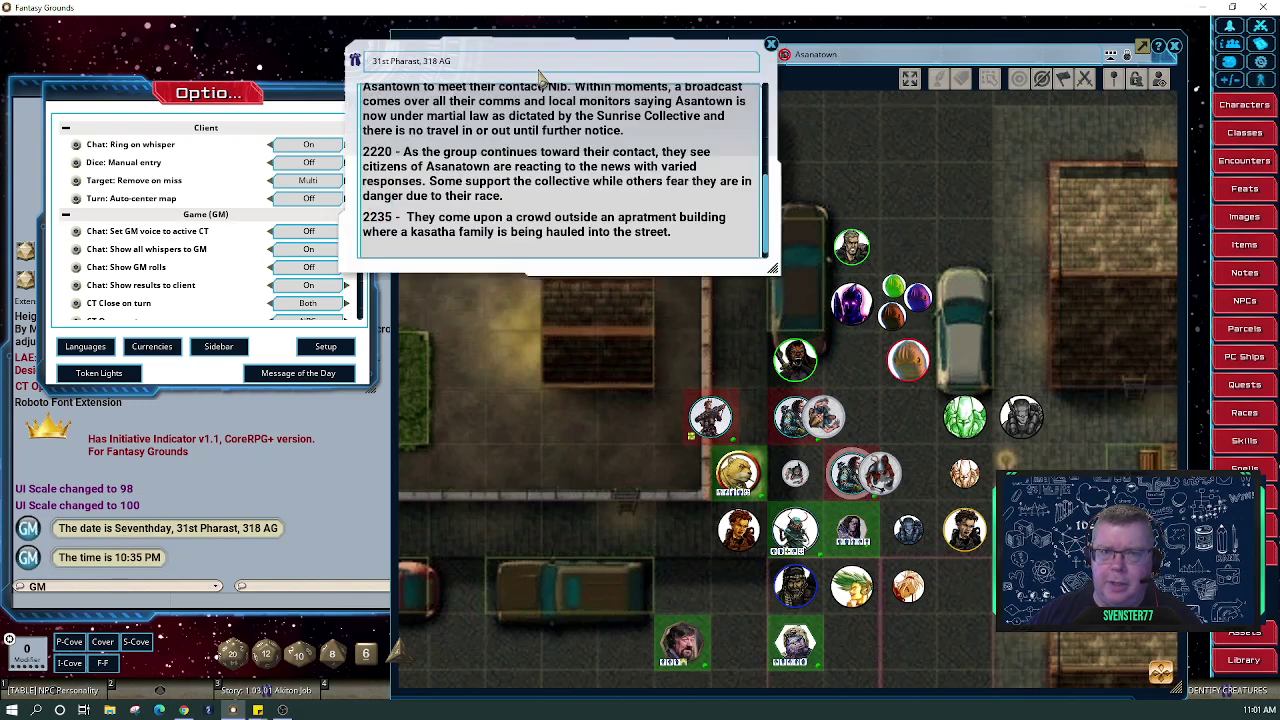
left_click(770, 44)
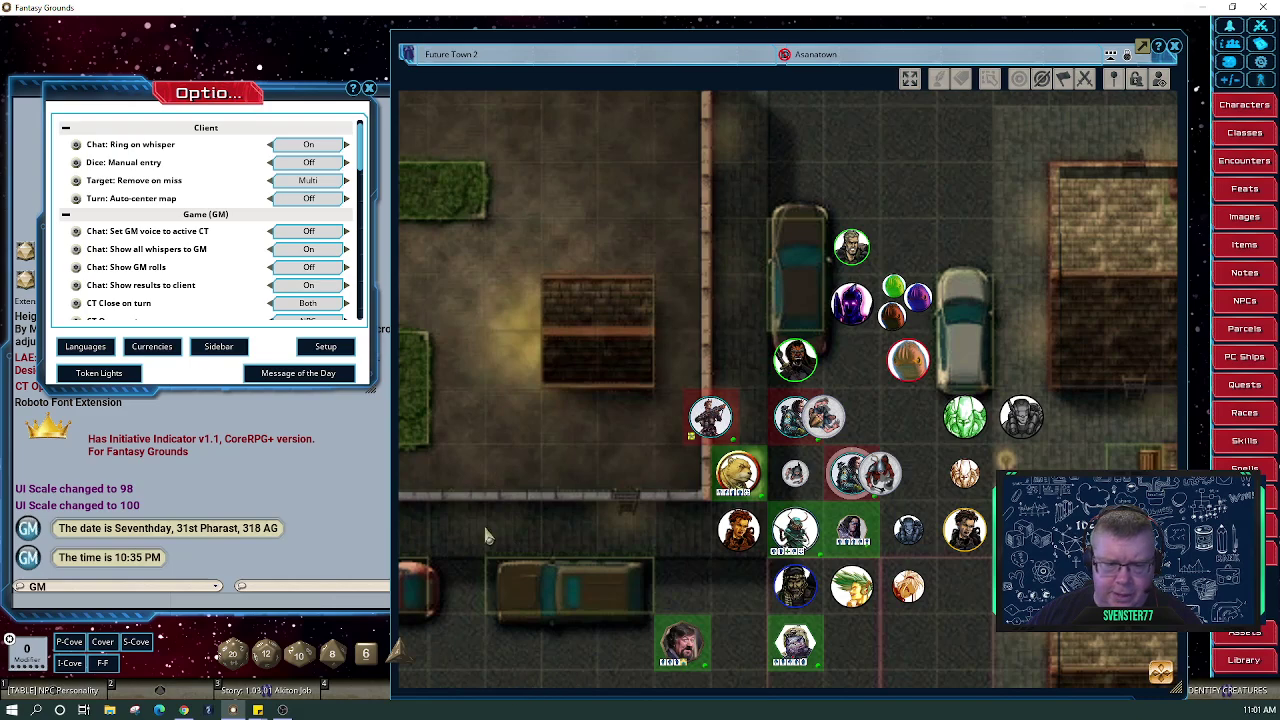
left_click_drag(753, 71, 726, 30)
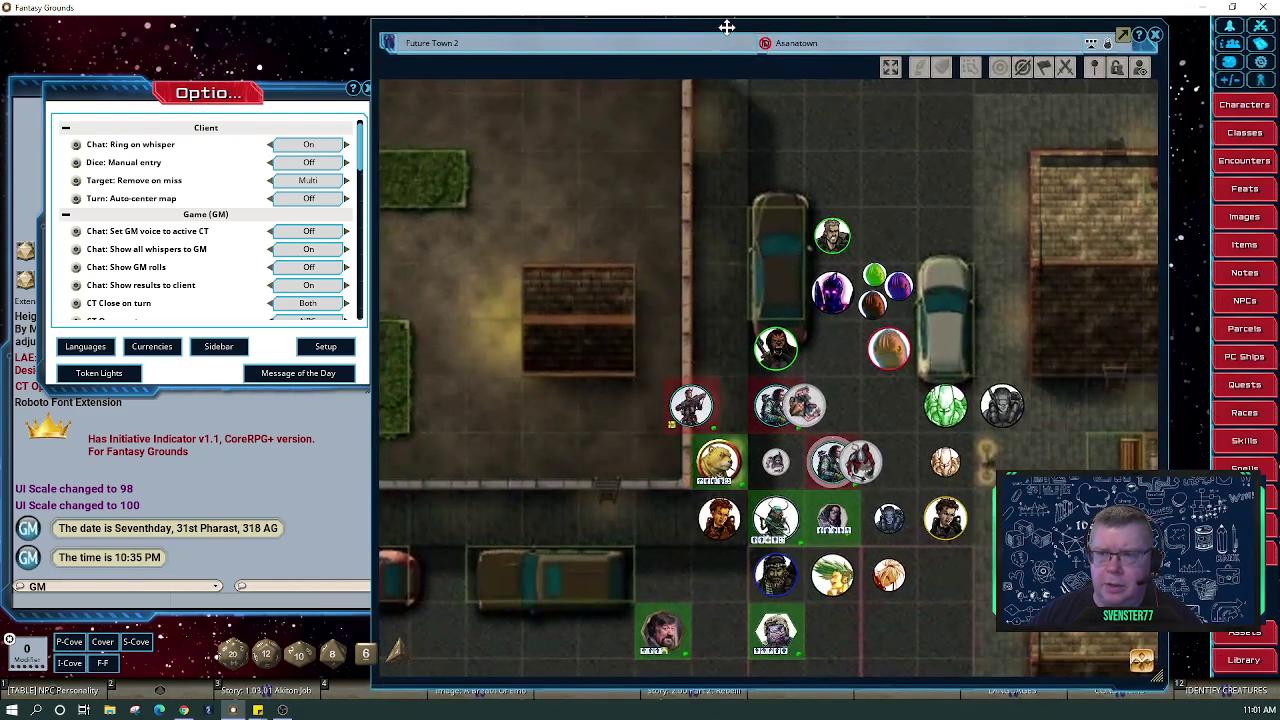
right_click(1007, 188)
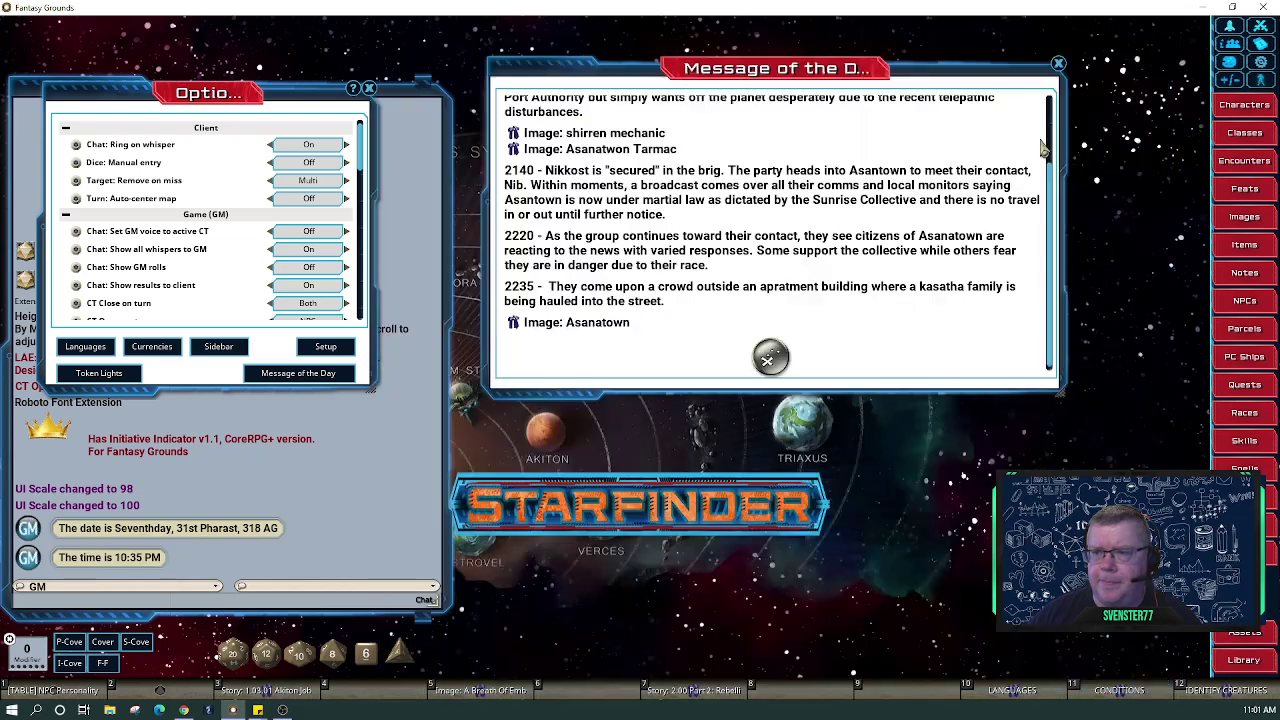
Copy the chat's date and time lines below the Asanatown image link in the Message of the Day, separating them with a period
left_click(1044, 146)
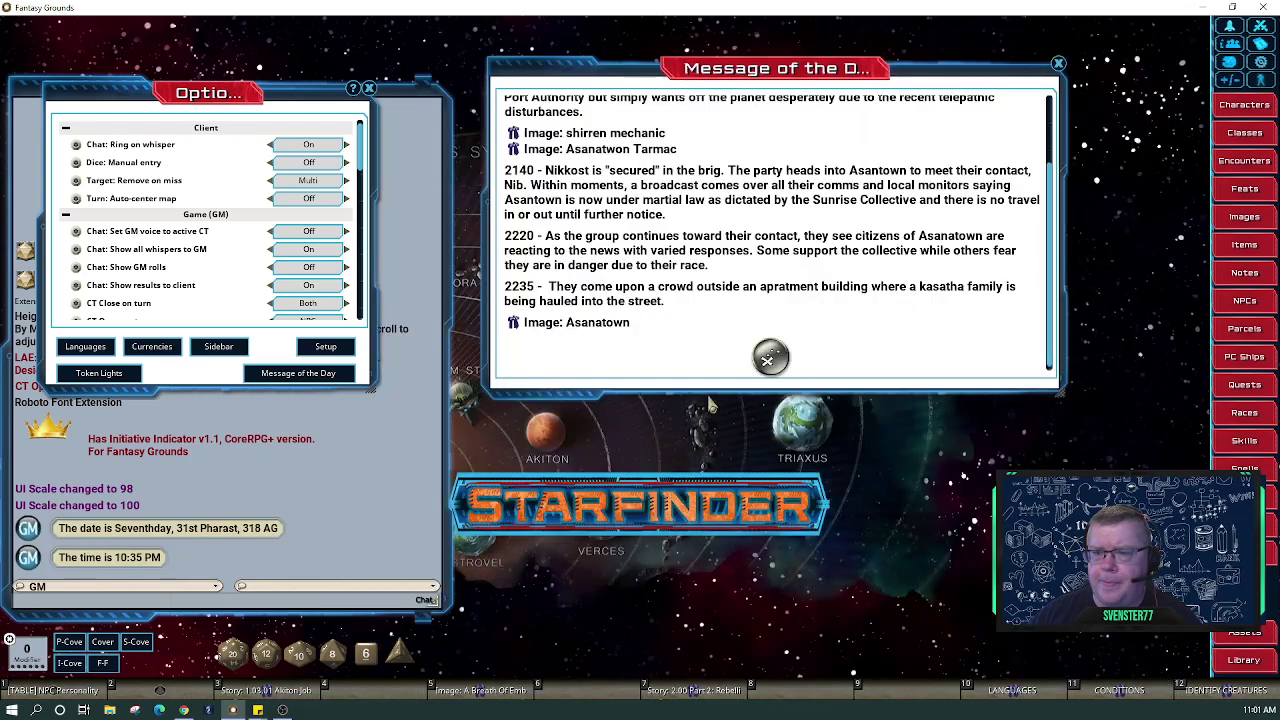
left_click_drag(768, 360, 417, 67)
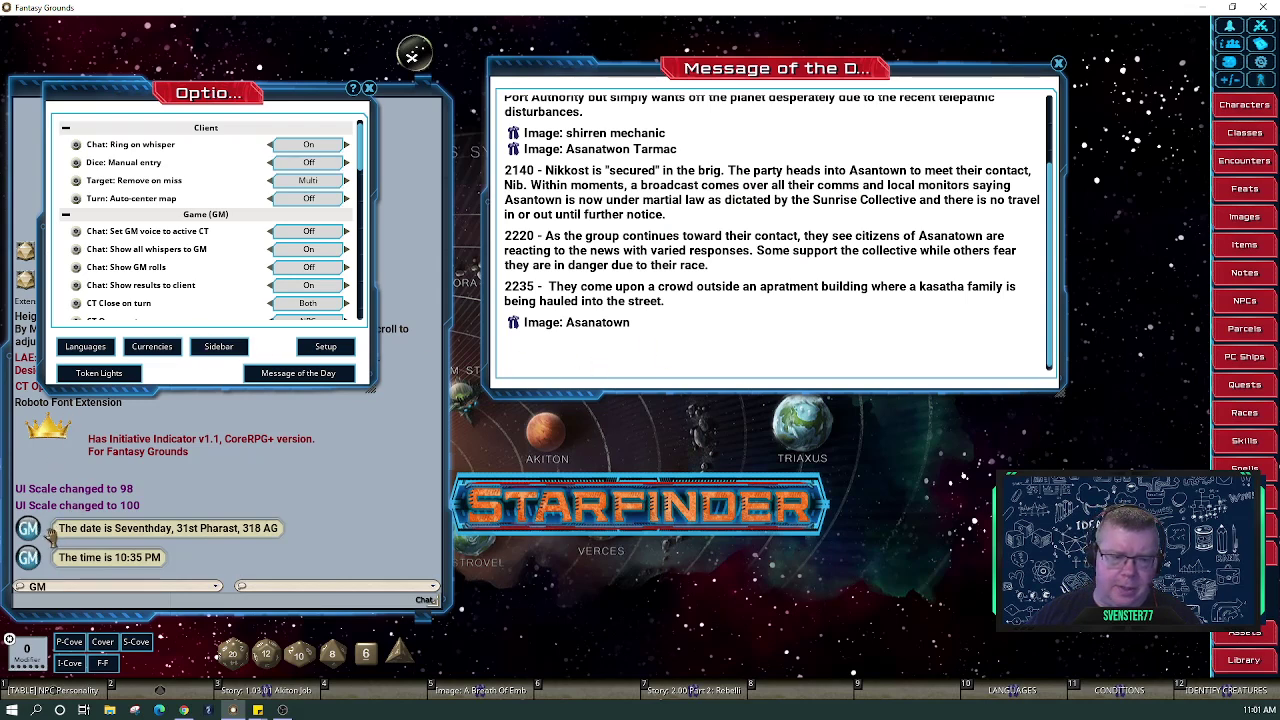
left_click_drag(58, 535, 563, 343)
left_click_drag(114, 560, 938, 350)
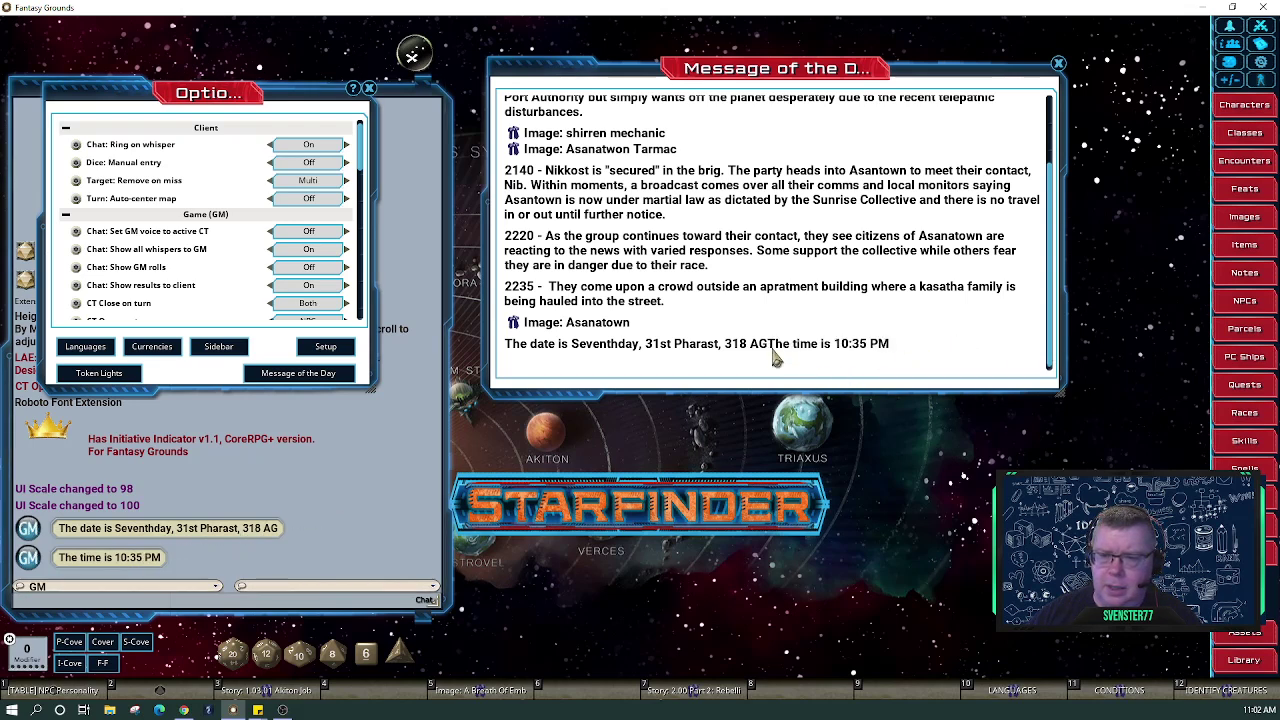
type(".")
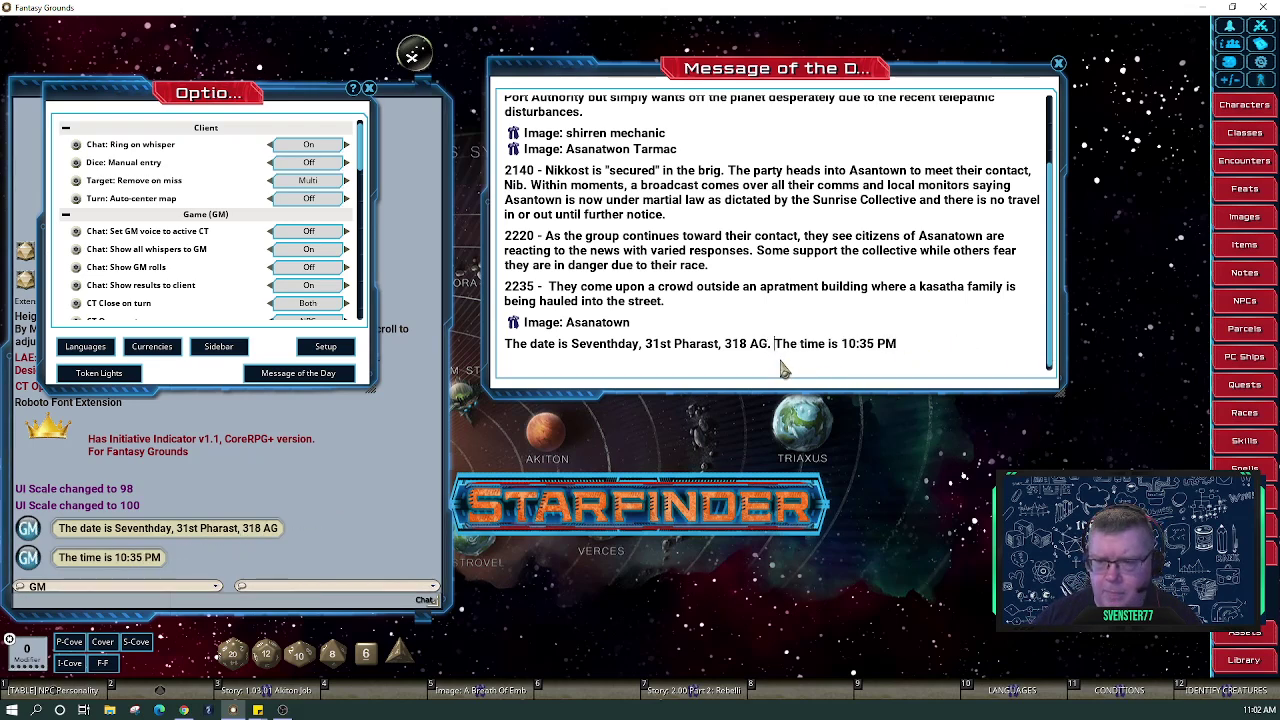
Set the time in the Message of the Day to 10:37 PM, and close the message and the Options window
left_click(874, 345)
key("BackSpace")
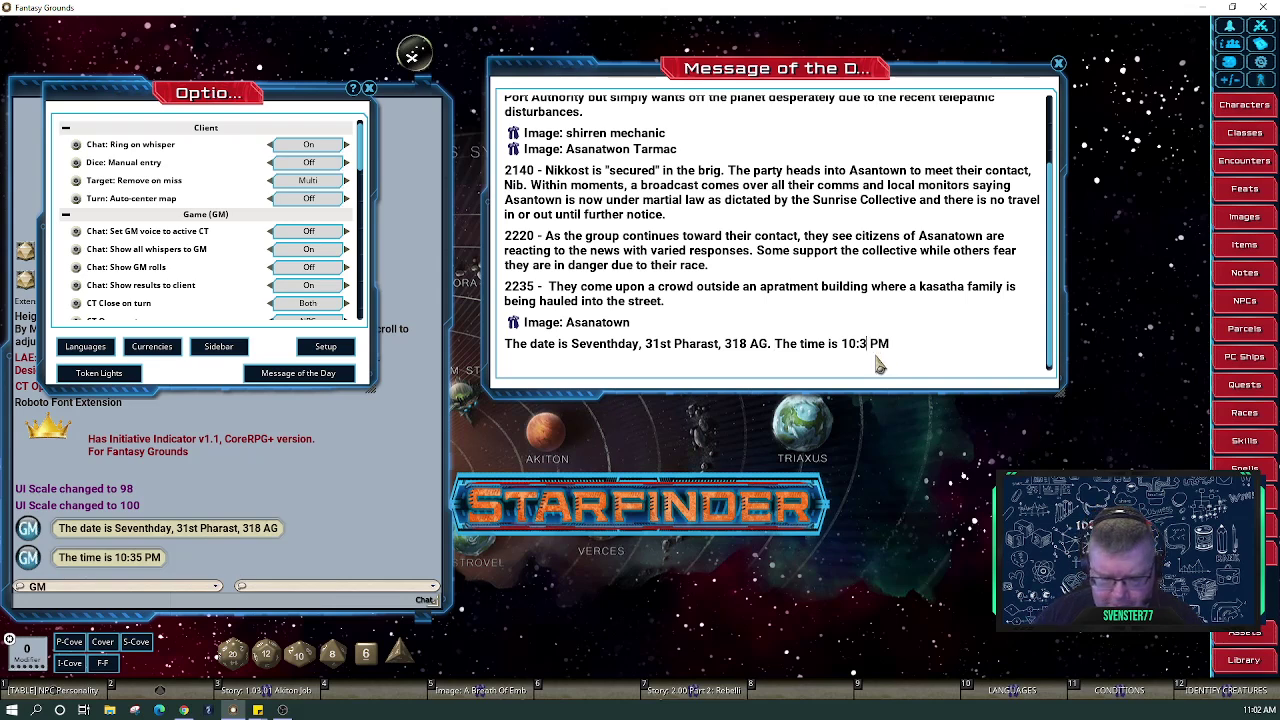
type("7")
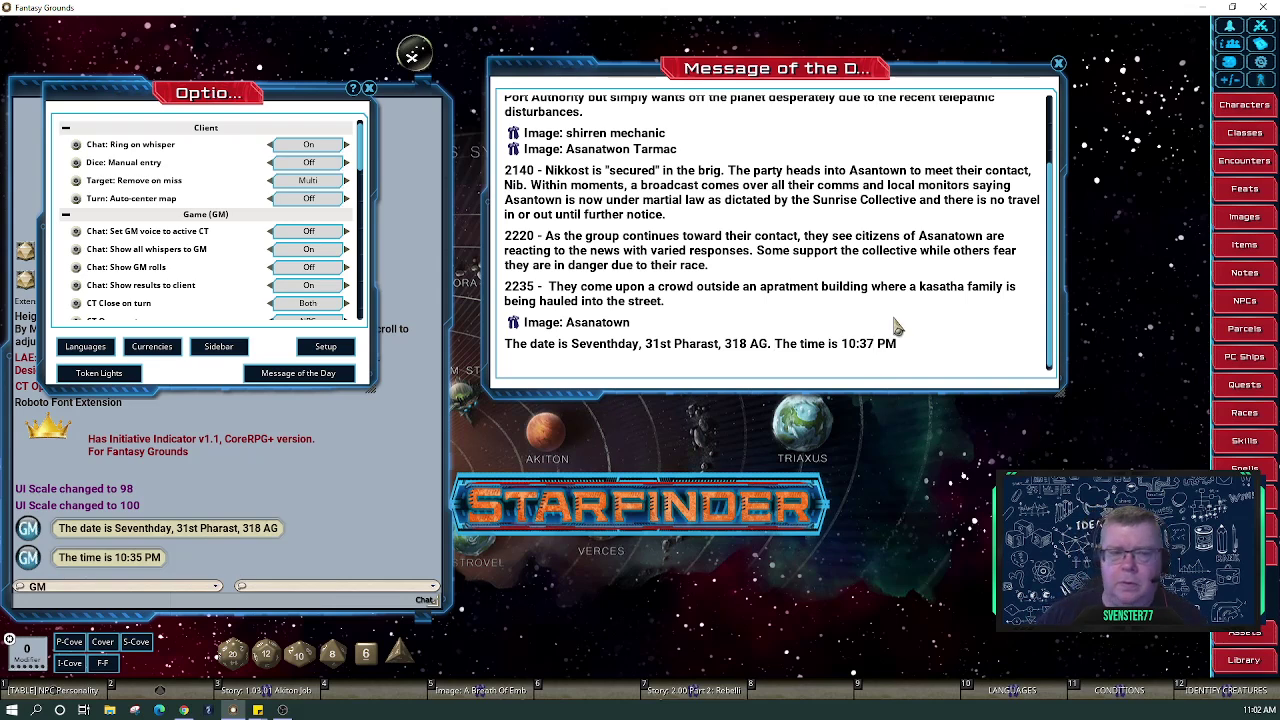
left_click(1058, 65)
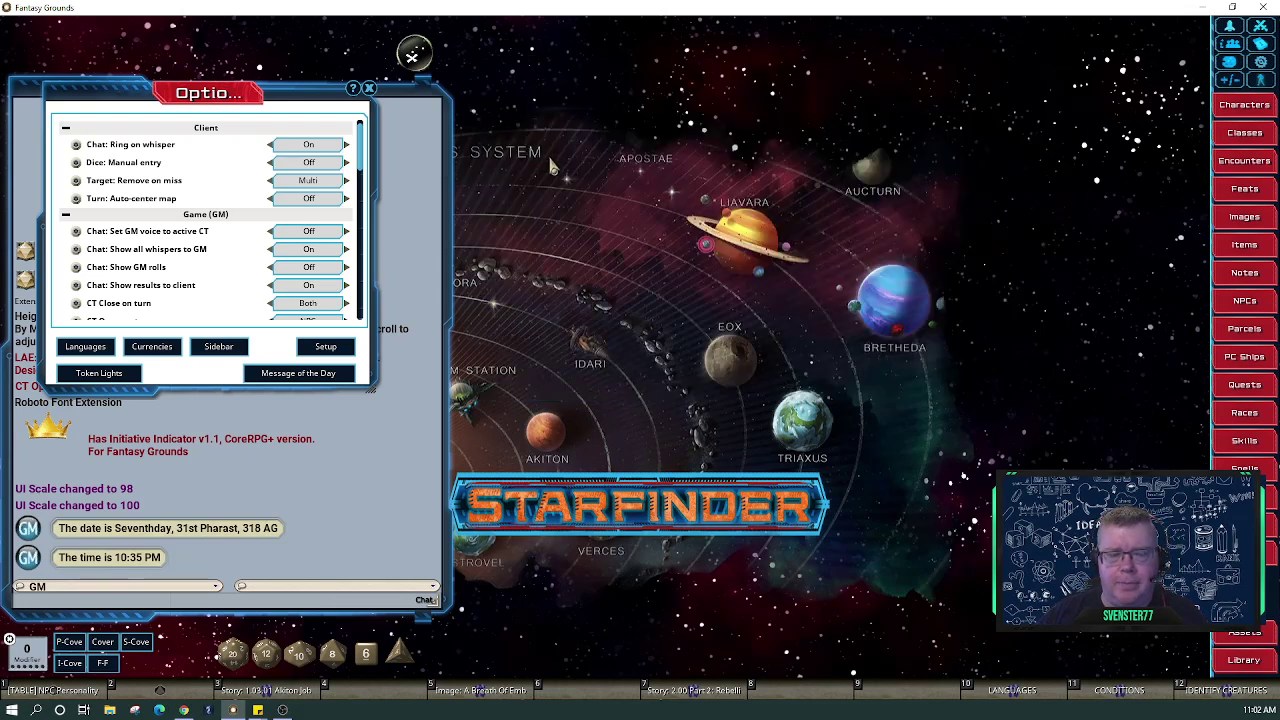
left_click(369, 88)
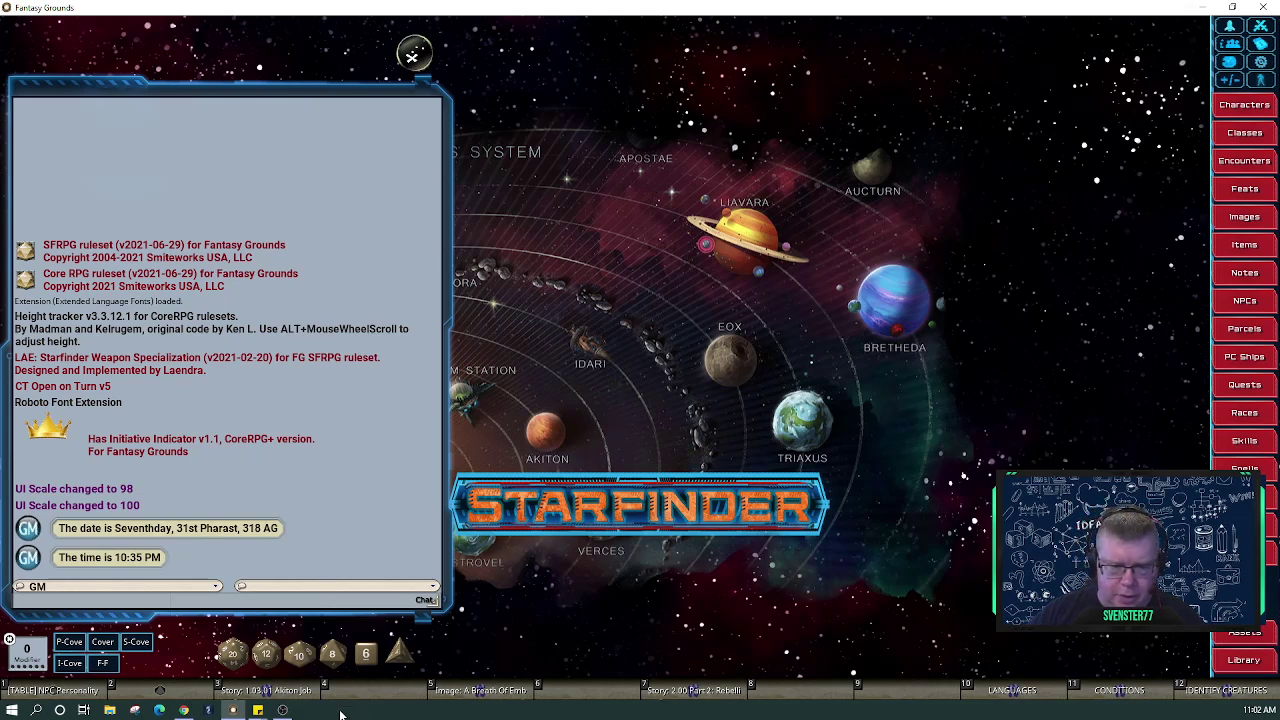
Switch to Chrome and search Google Images for "vtt kasatha token" in a new tab
mouse_move(283, 711)
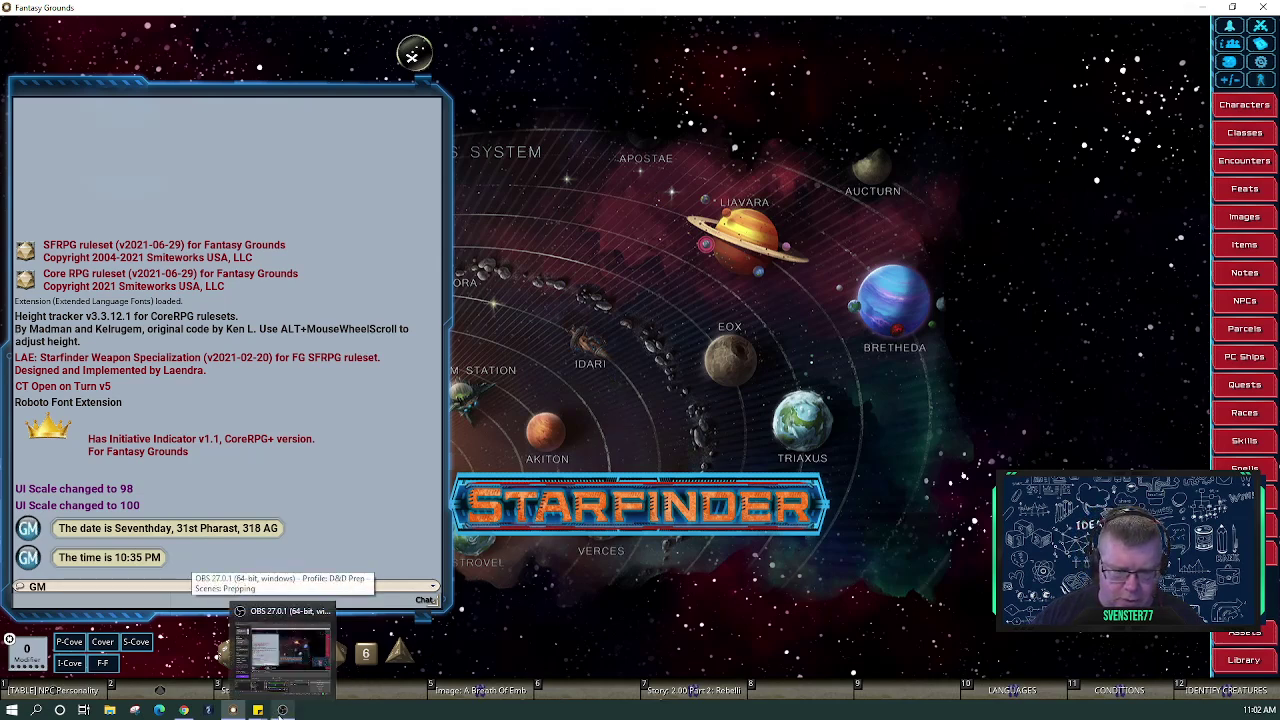
mouse_move(187, 703)
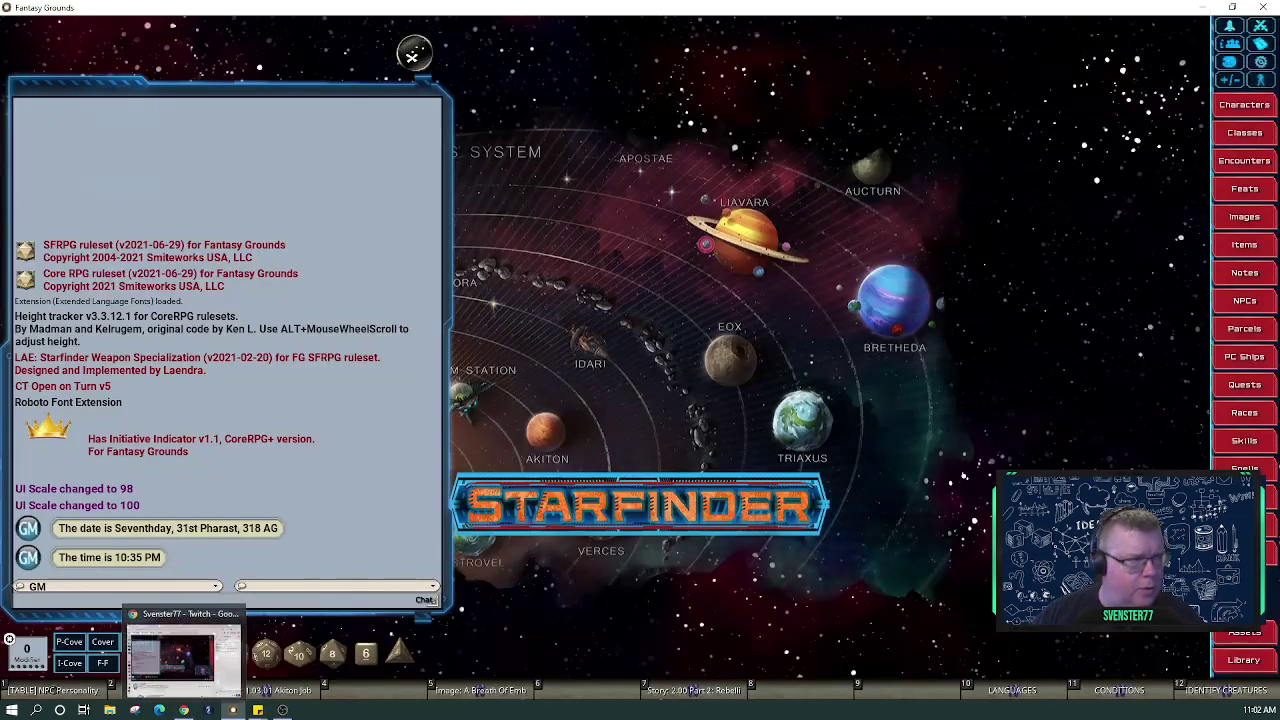
left_click(180, 655)
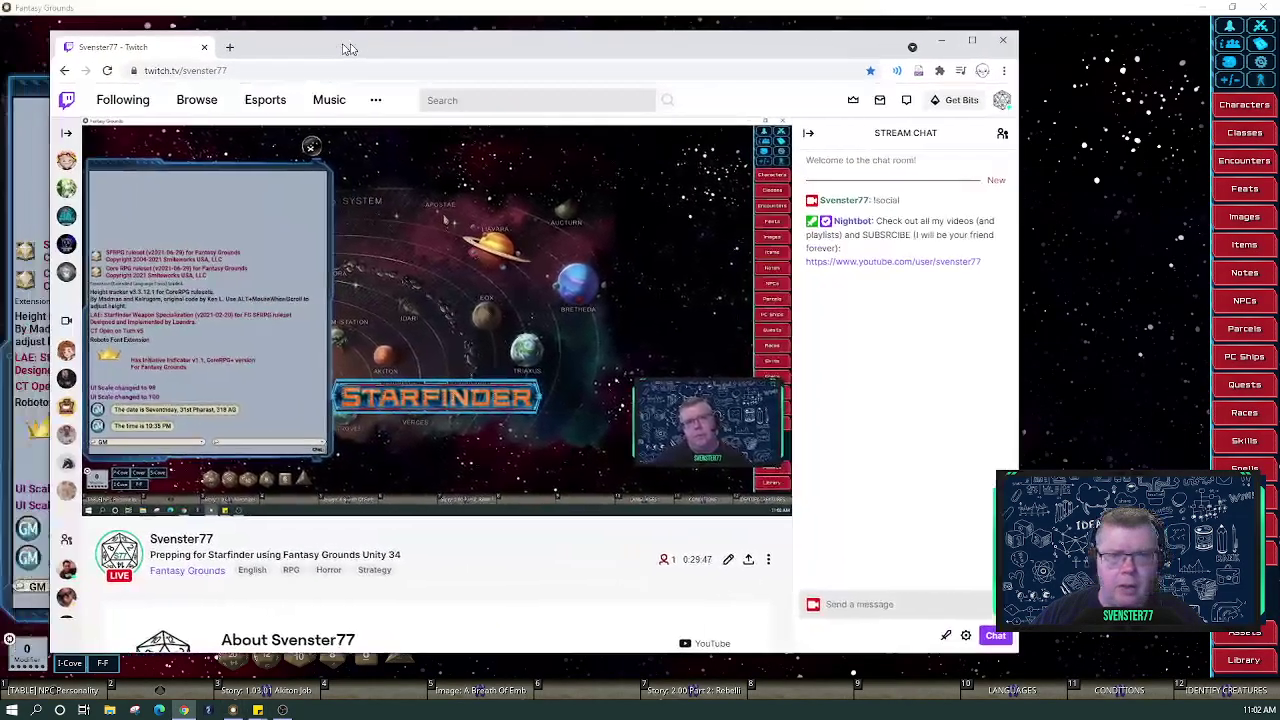
left_click(293, 44)
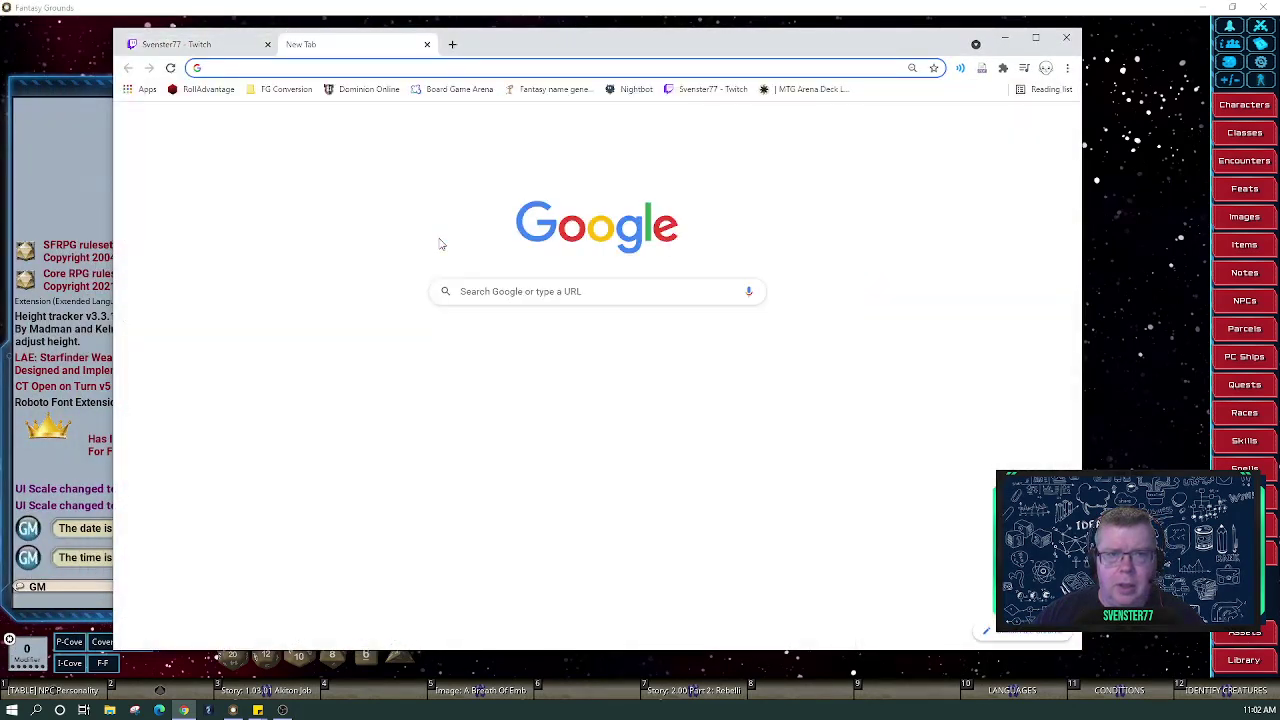
left_click(496, 290)
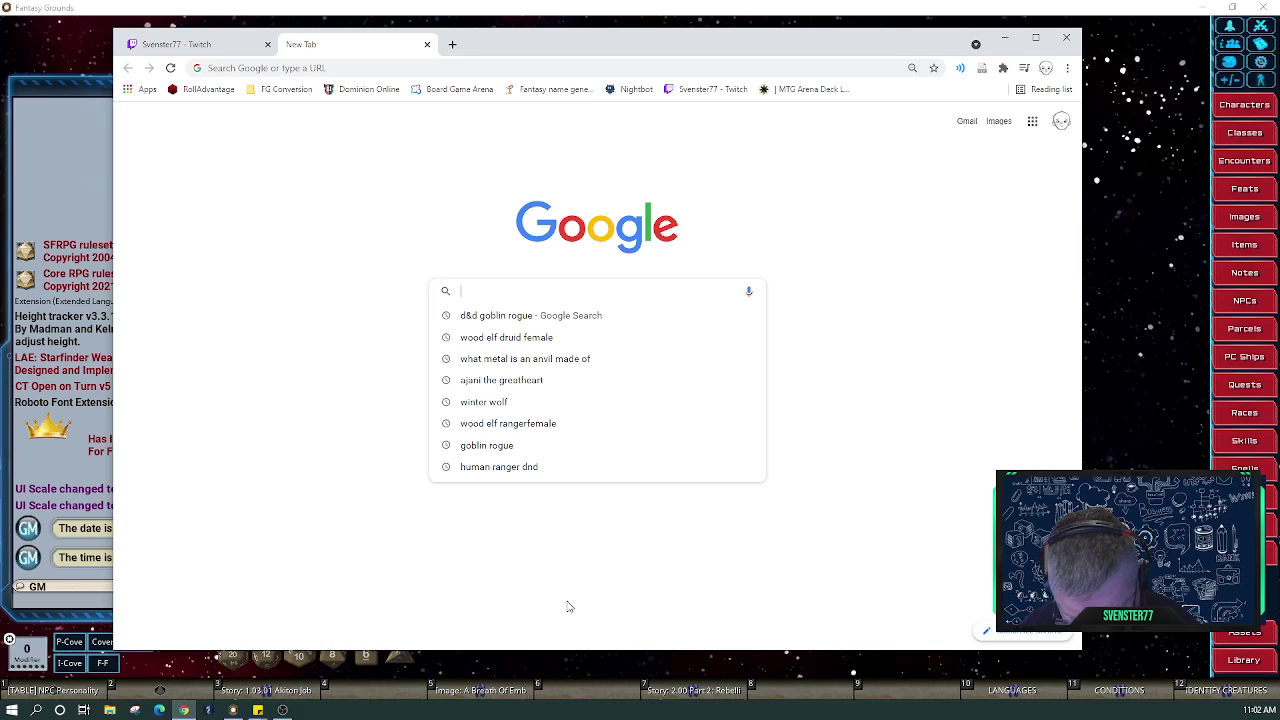
type("vtt")
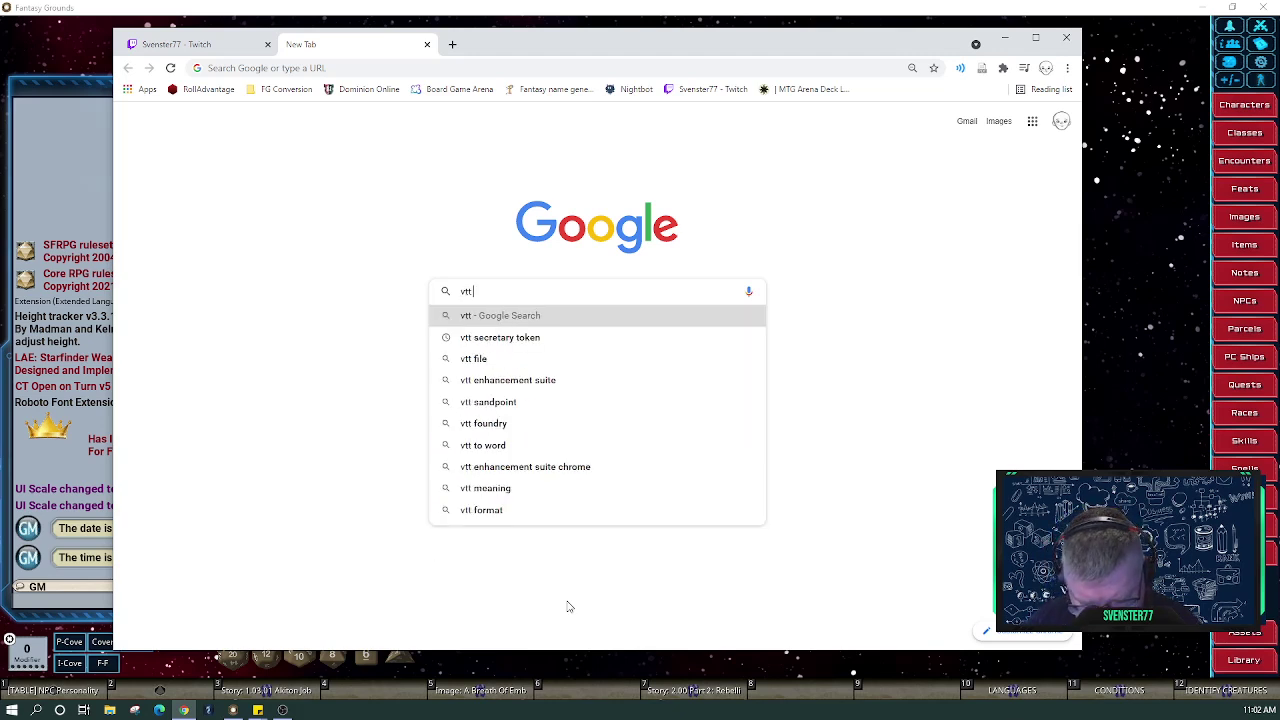
type(" kasatha")
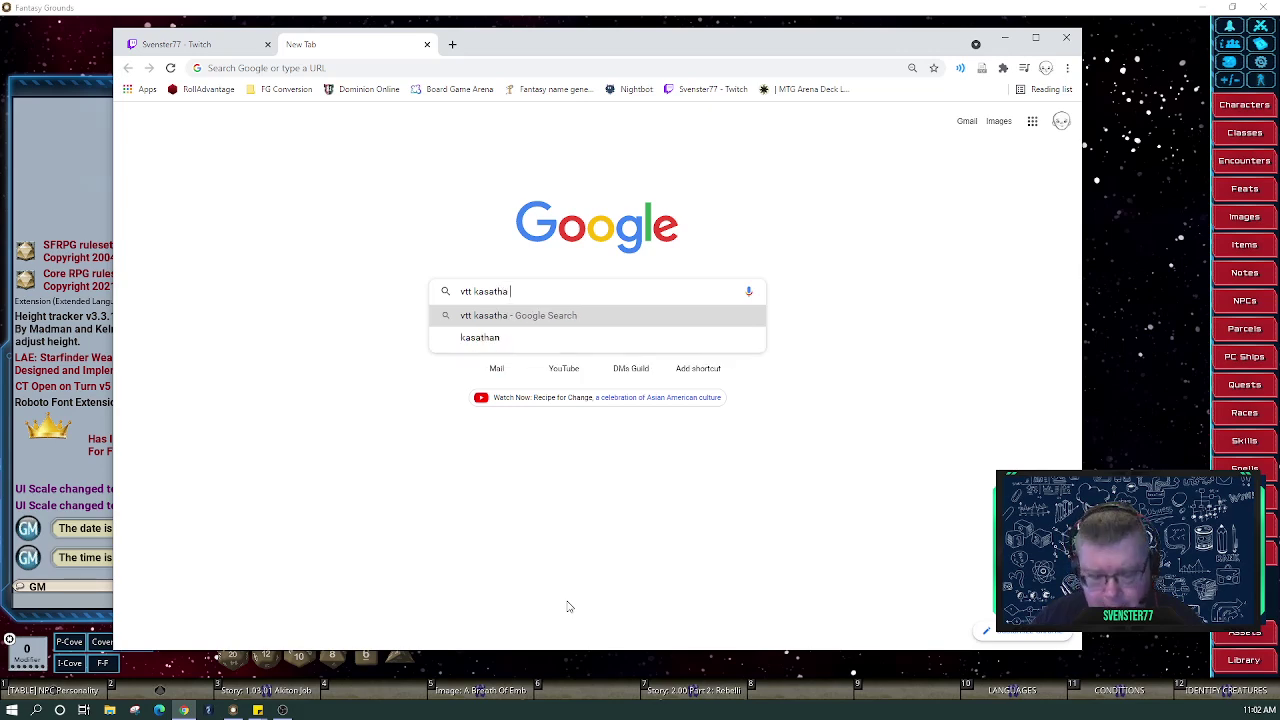
type(" token")
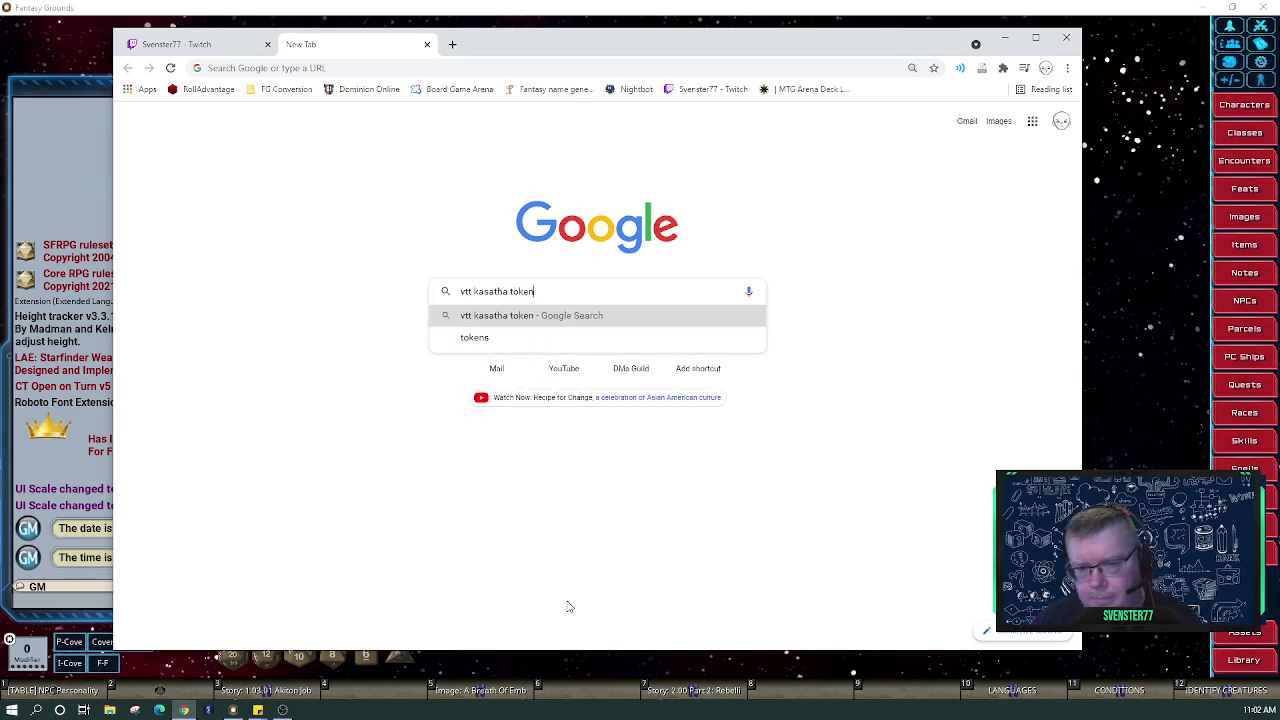
key("Return")
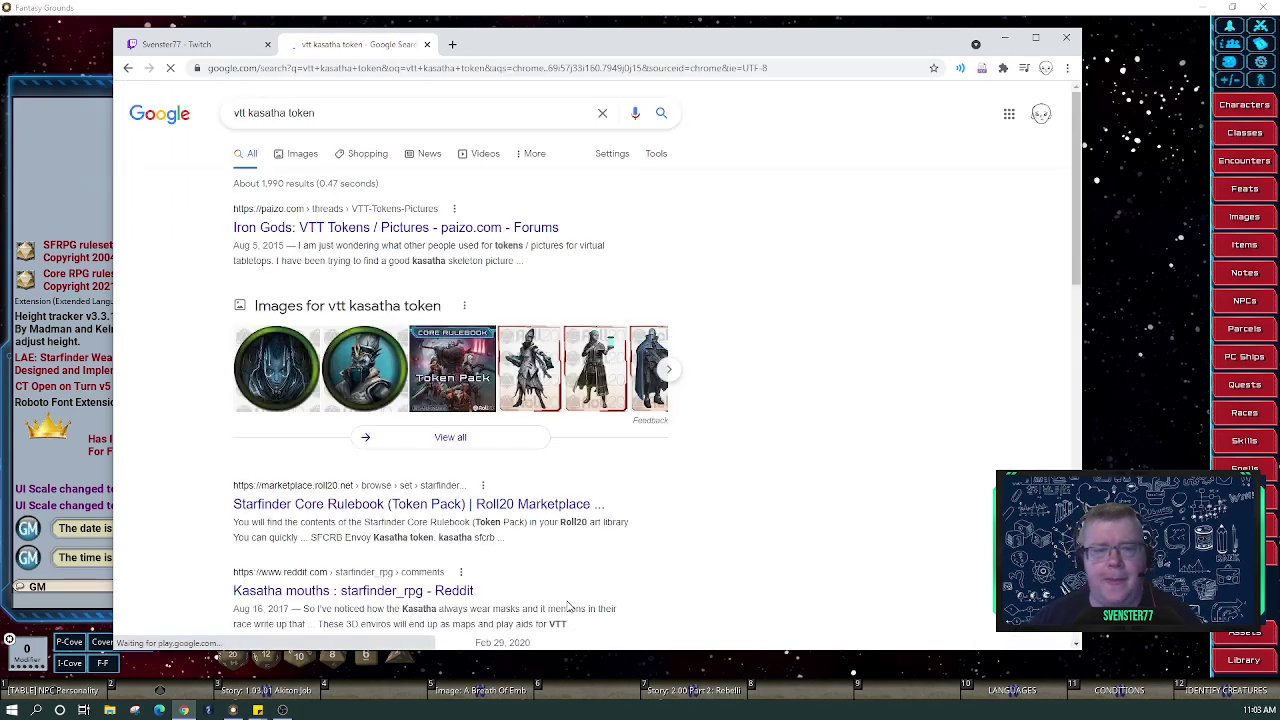
left_click(300, 153)
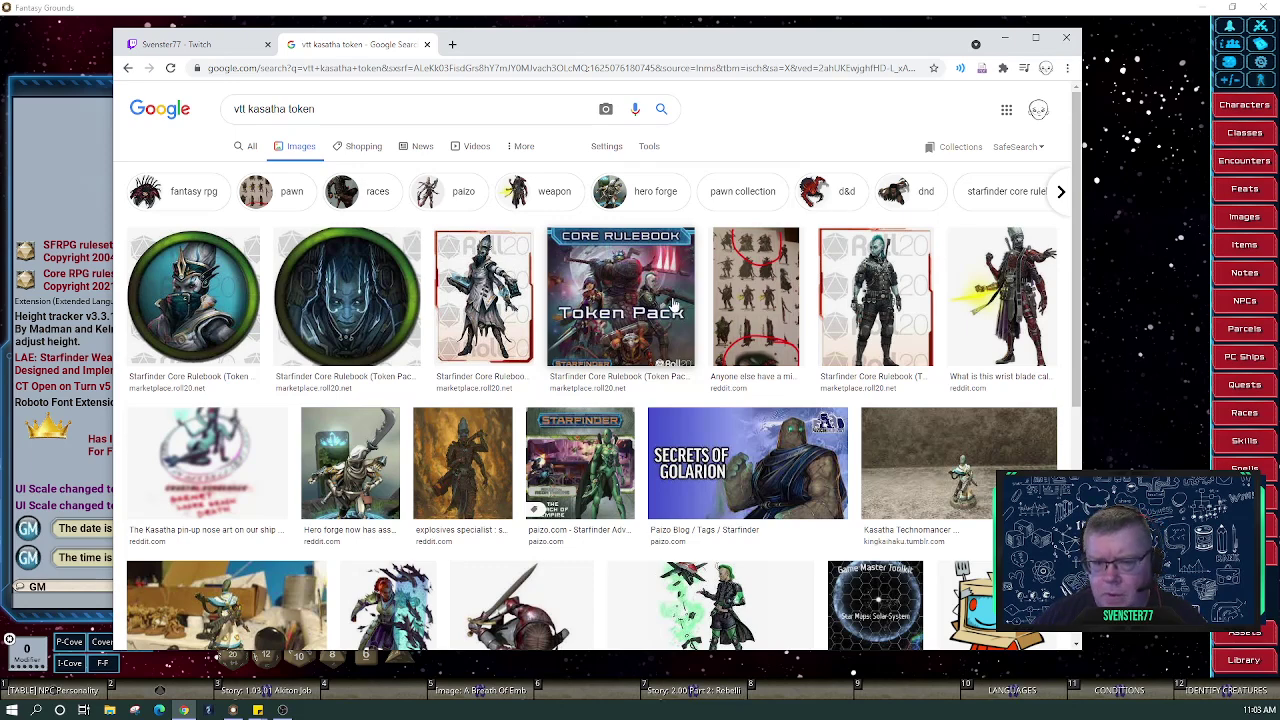
Examine the kasatha image results and the images related to the Kasatha pin-up nose art for a suitable token
scroll(673, 304, "down", 2)
scroll(673, 304, "up", 2)
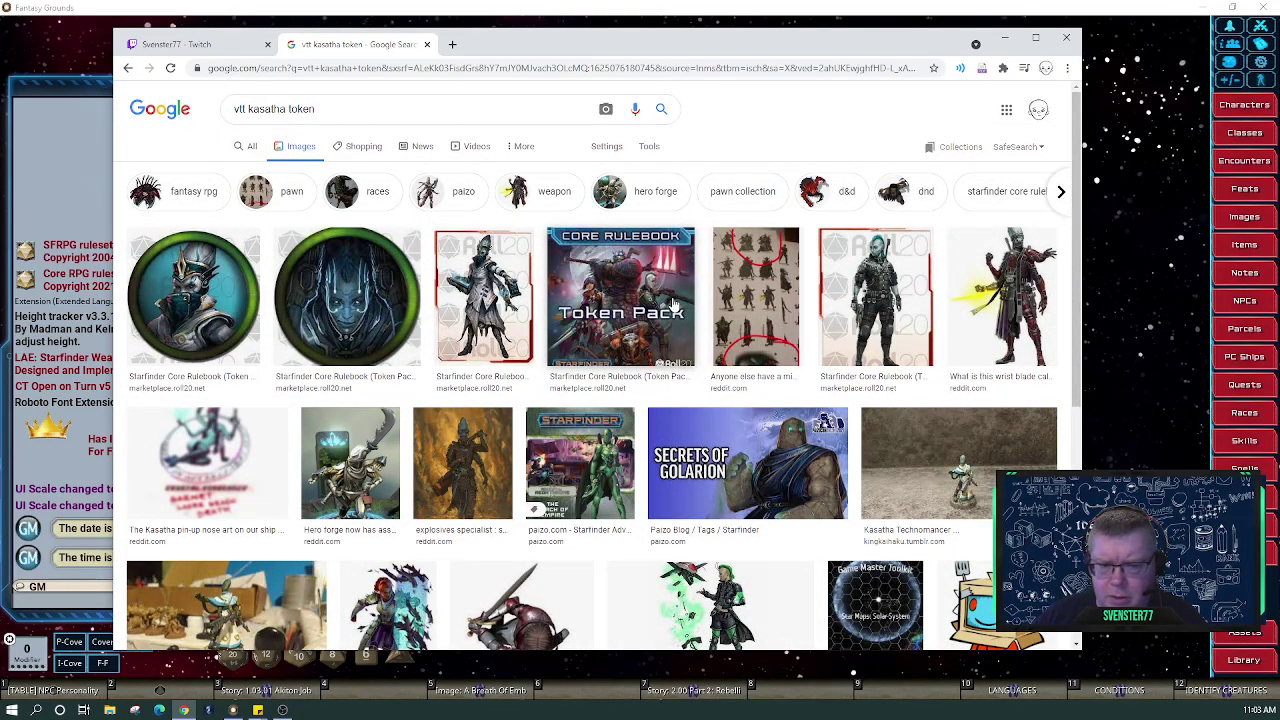
left_click(203, 480)
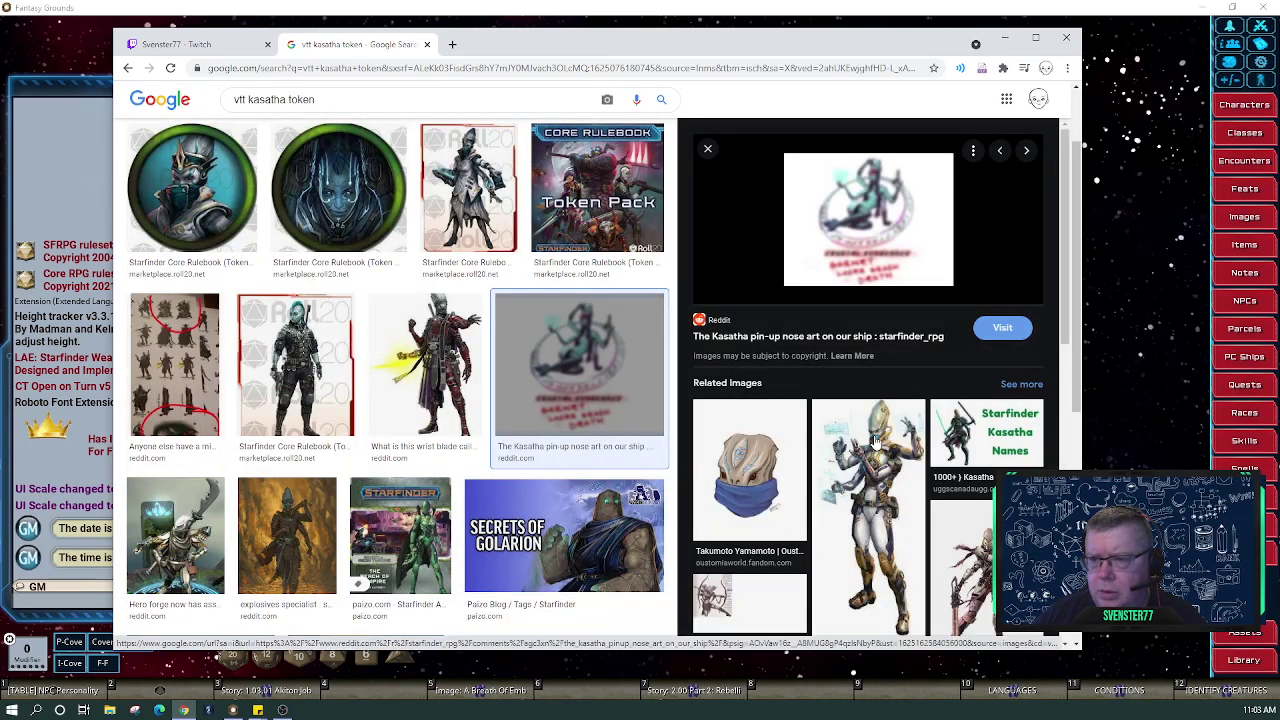
scroll(875, 443, "down", 2)
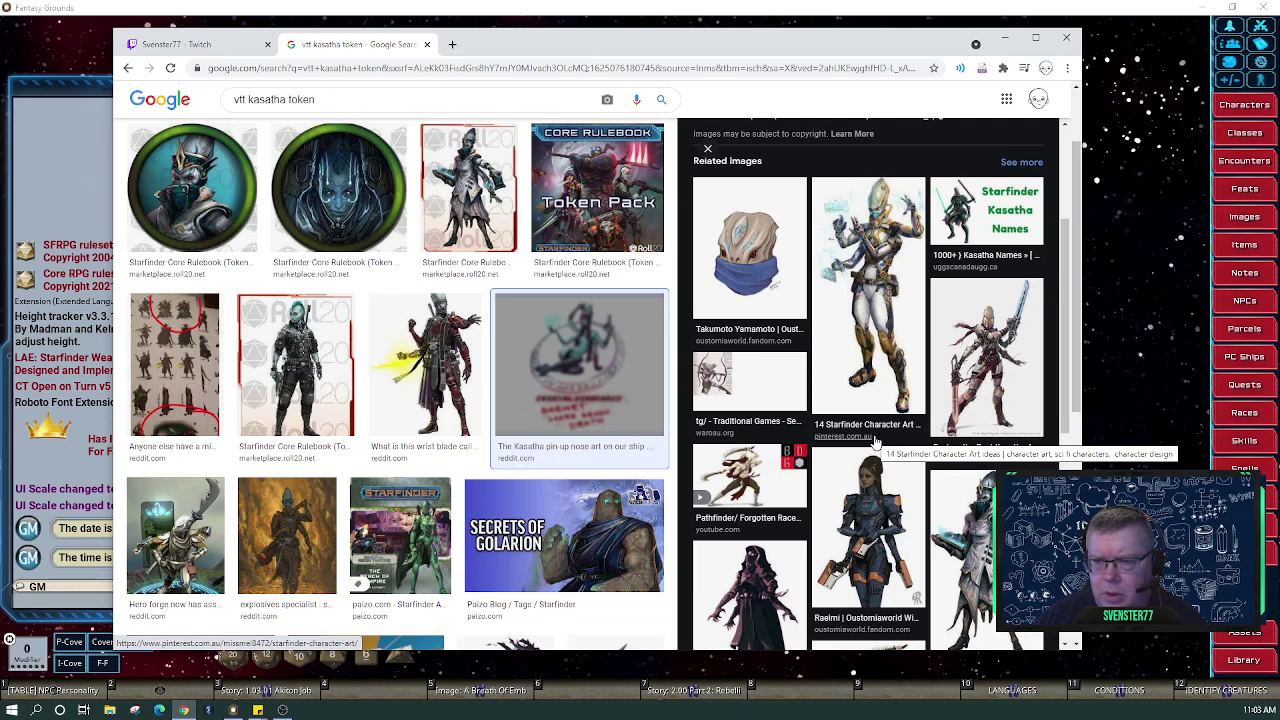
scroll(875, 443, "down", 2)
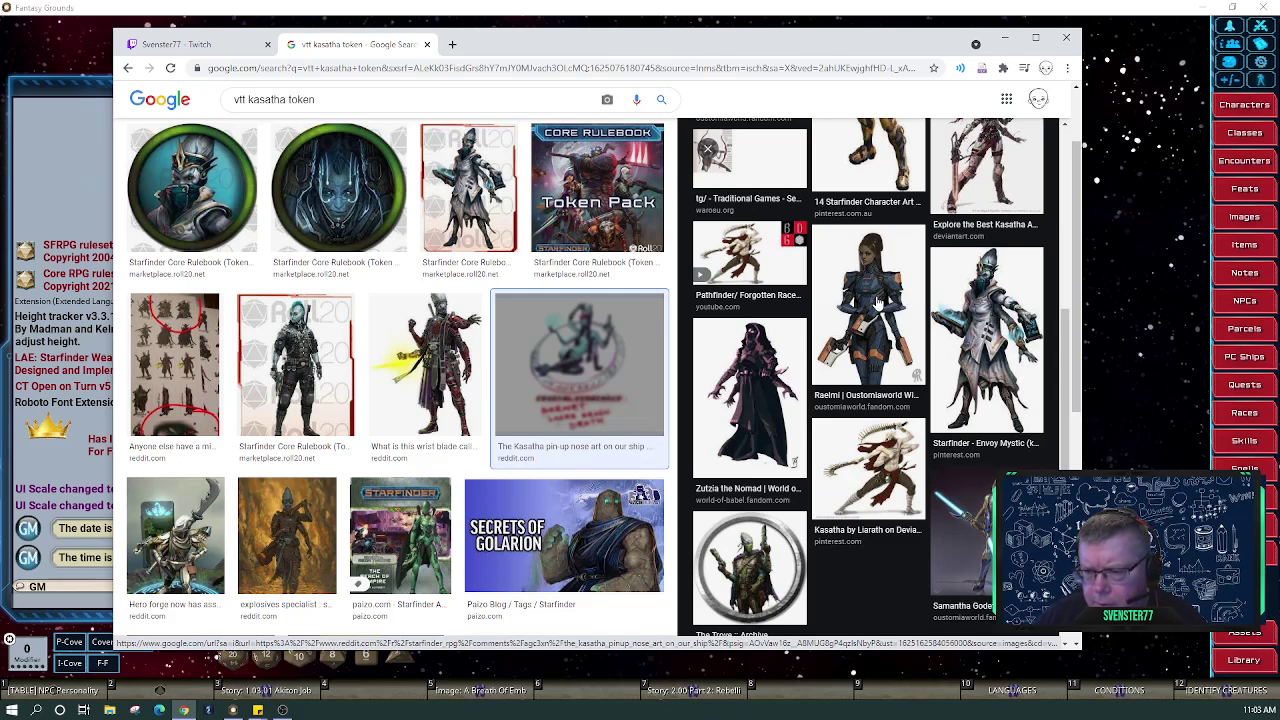
scroll(878, 300, "down", 2)
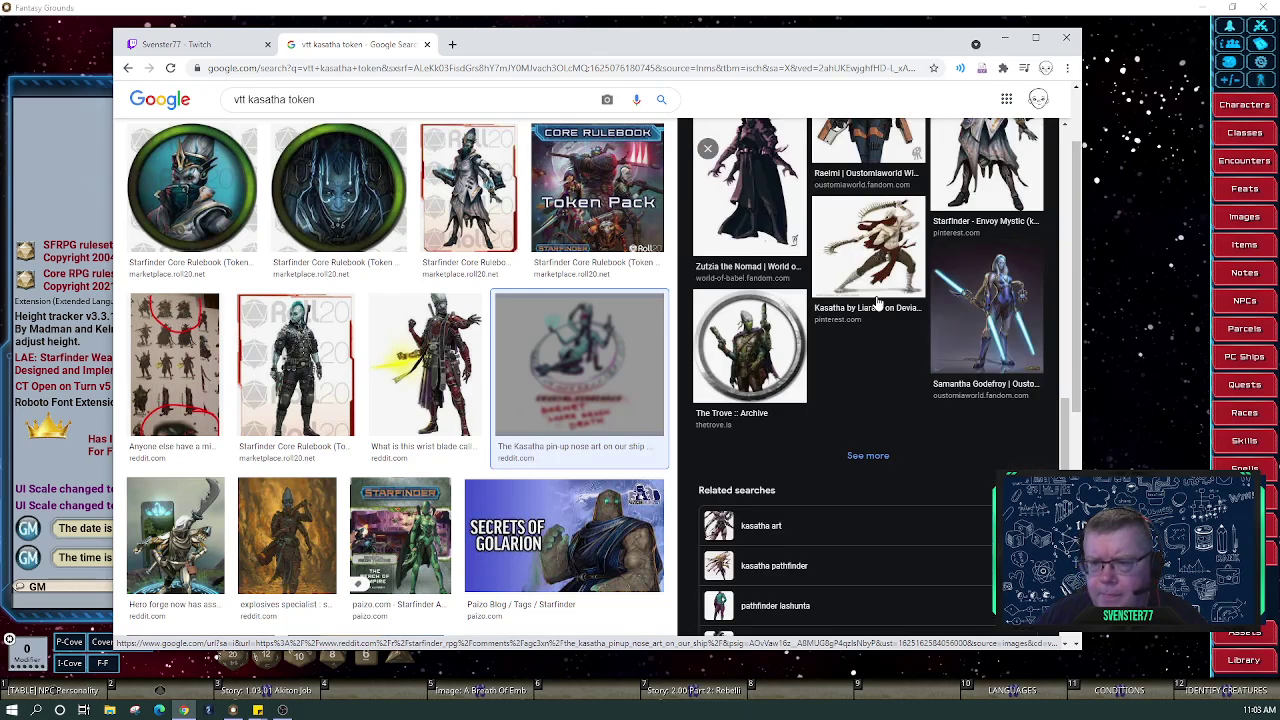
scroll(878, 300, "up", 4)
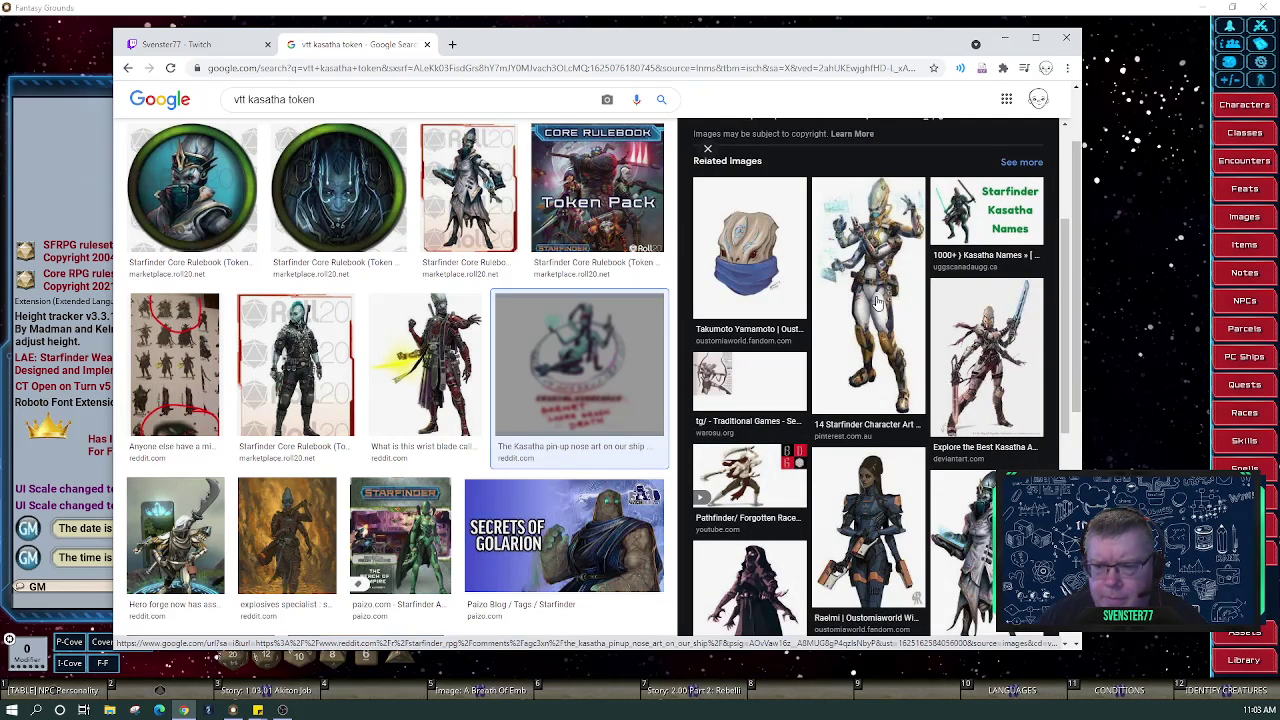
scroll(370, 346, "down", 1)
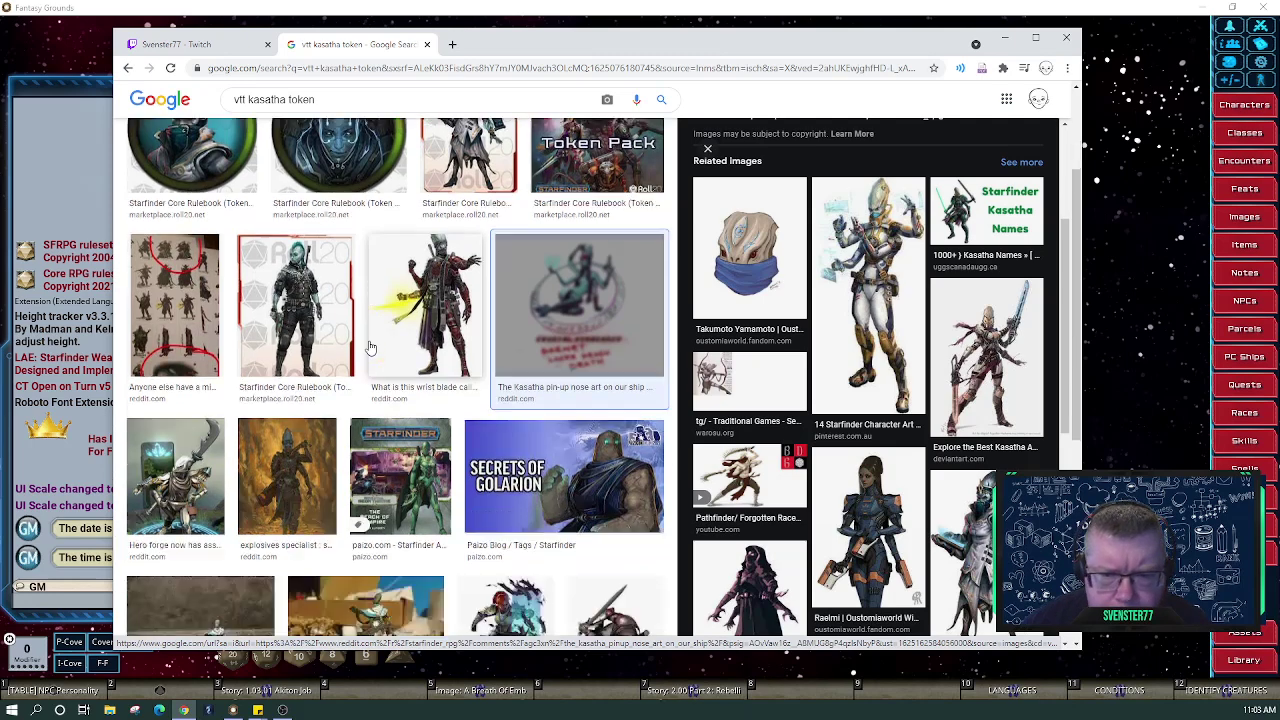
scroll(370, 346, "down", 2)
scroll(370, 346, "down", 3)
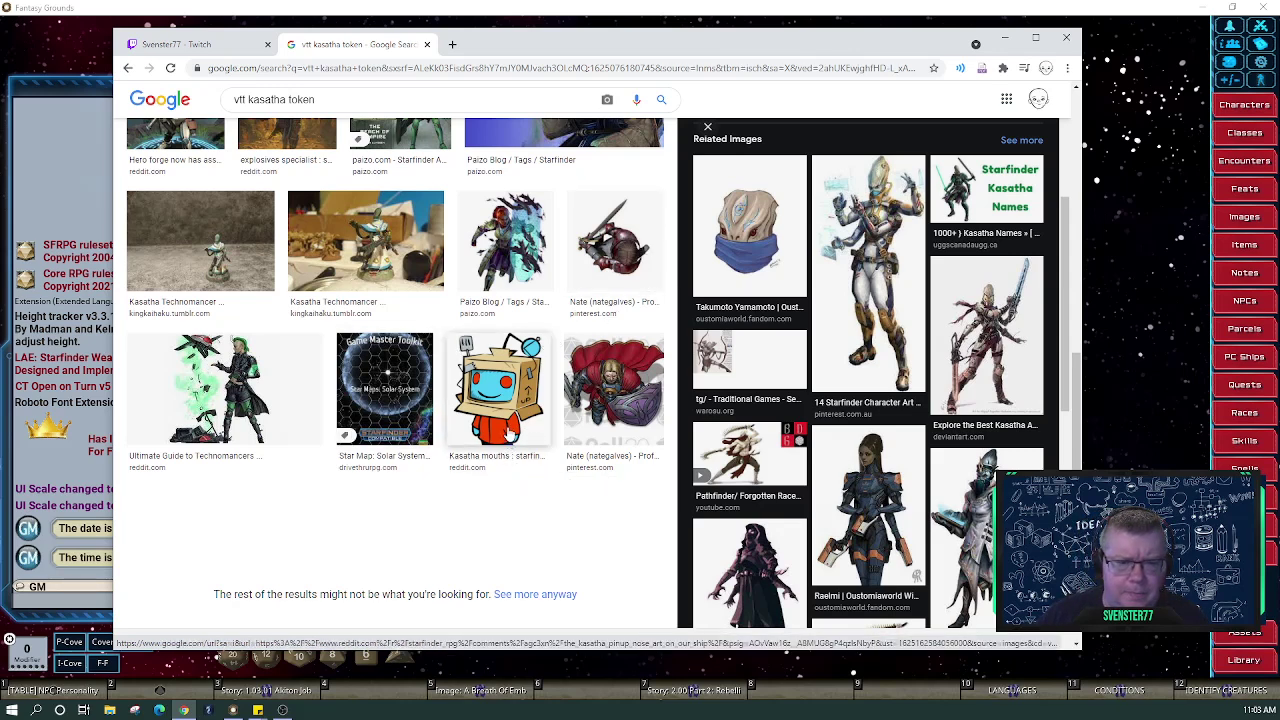
scroll(509, 433, "up", 5)
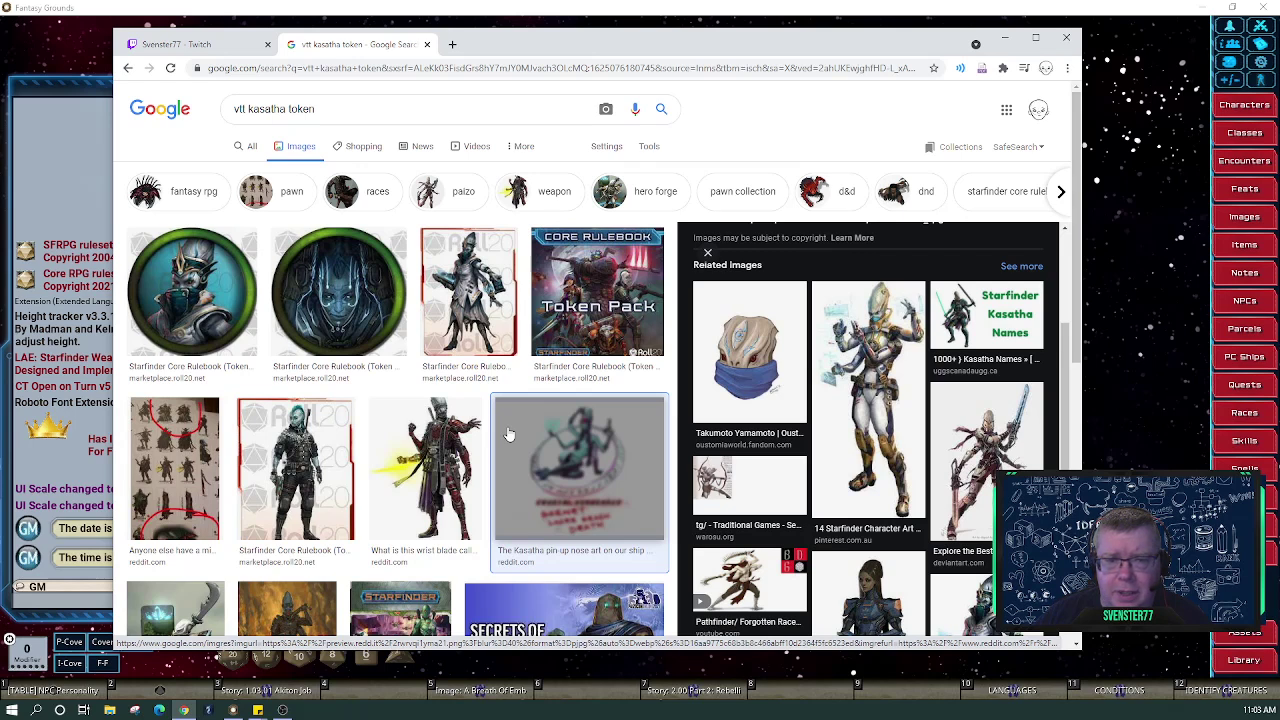
Replace "kasatha" with "lashunta" in the image search and show the results for "vtt lashunta token"
double_click(268, 109)
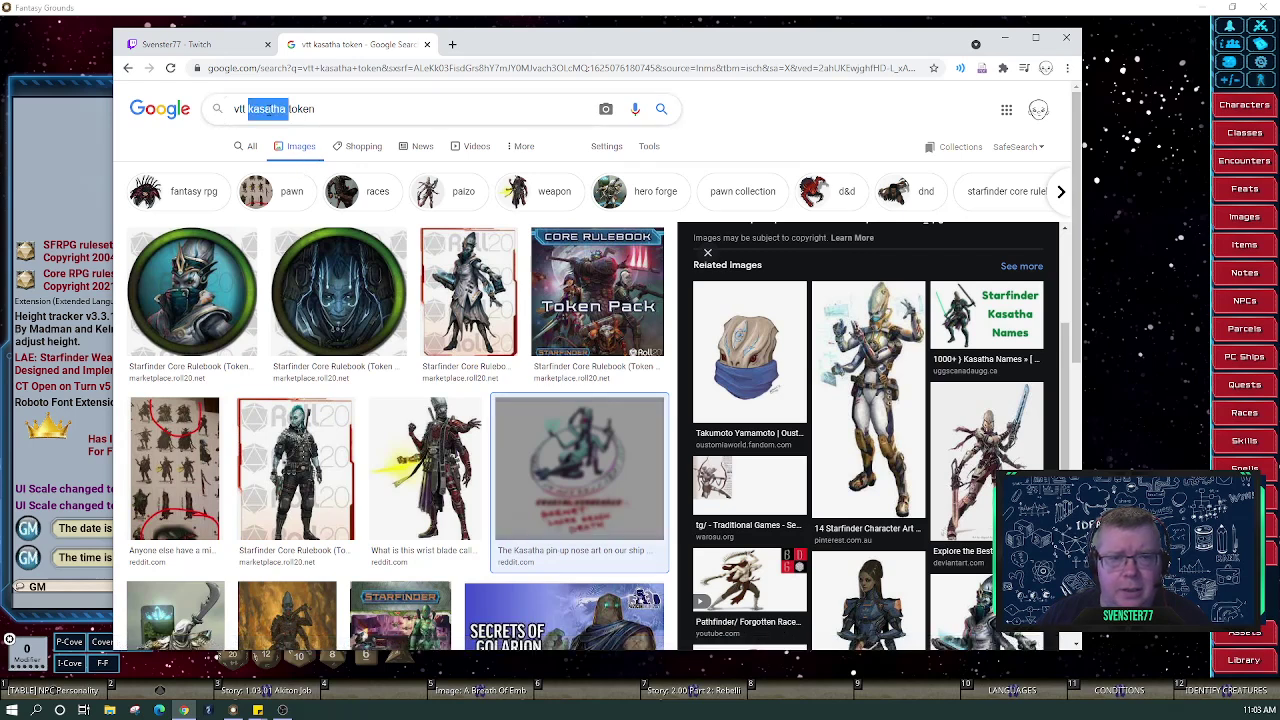
key("BackSpace")
type("la")
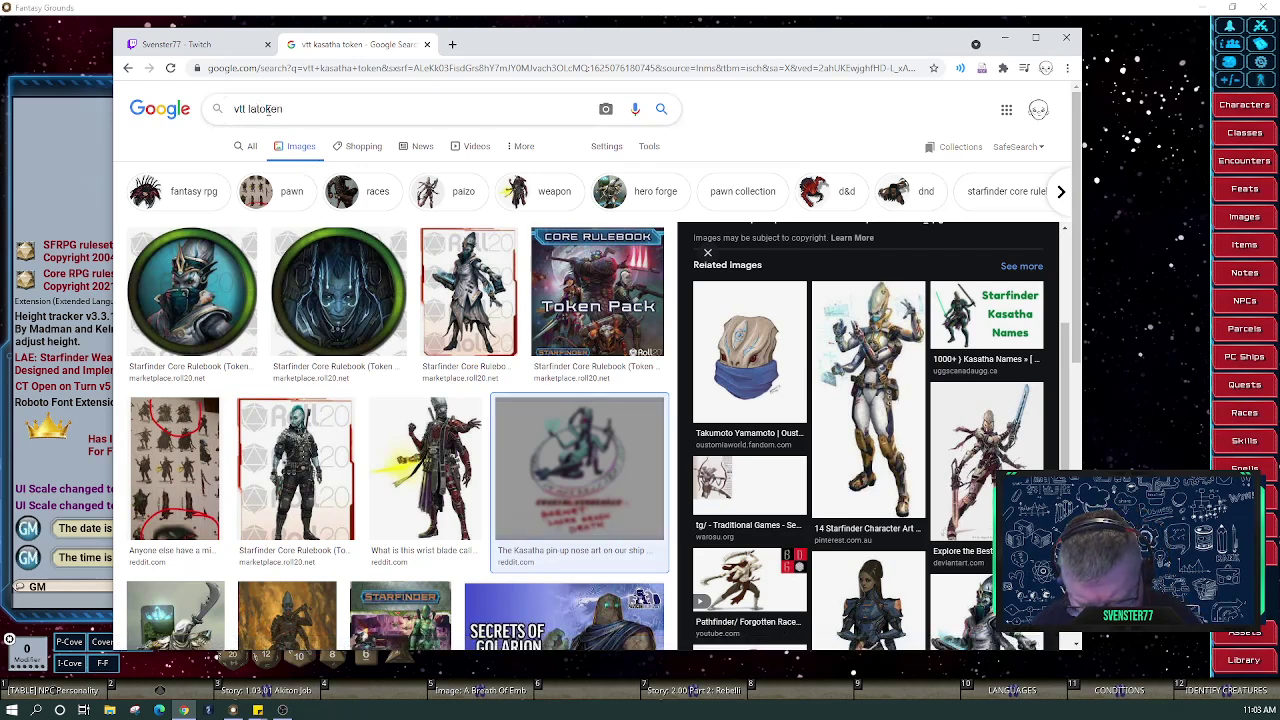
type("shunta")
key("Return")
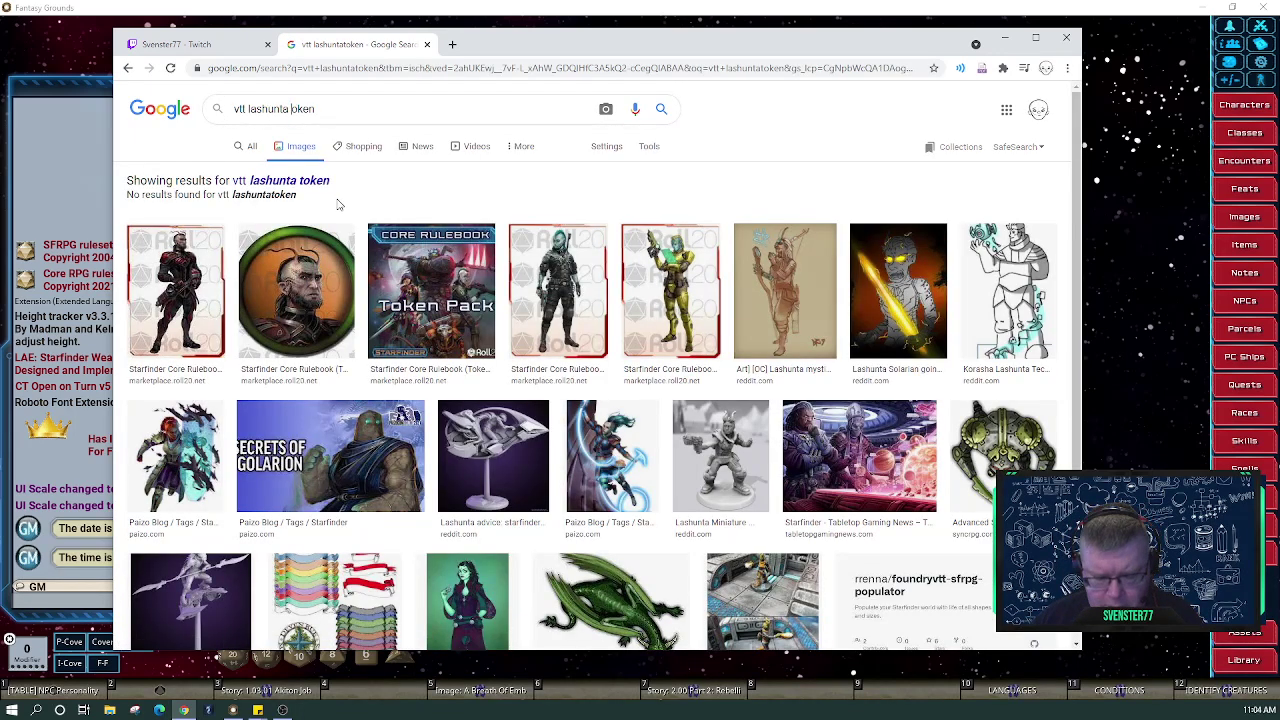
left_click(378, 138)
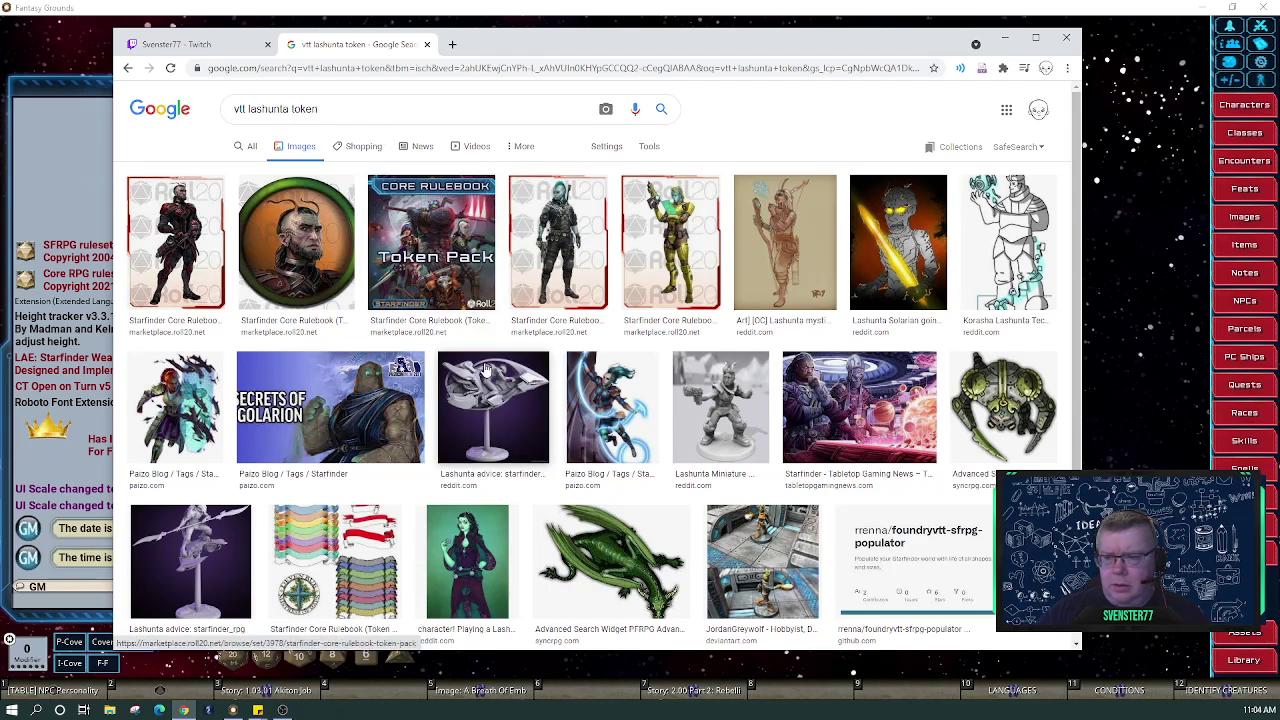
Remove "vtt" from the image search and show the results for "lashunta token"
scroll(484, 388, "down", 3)
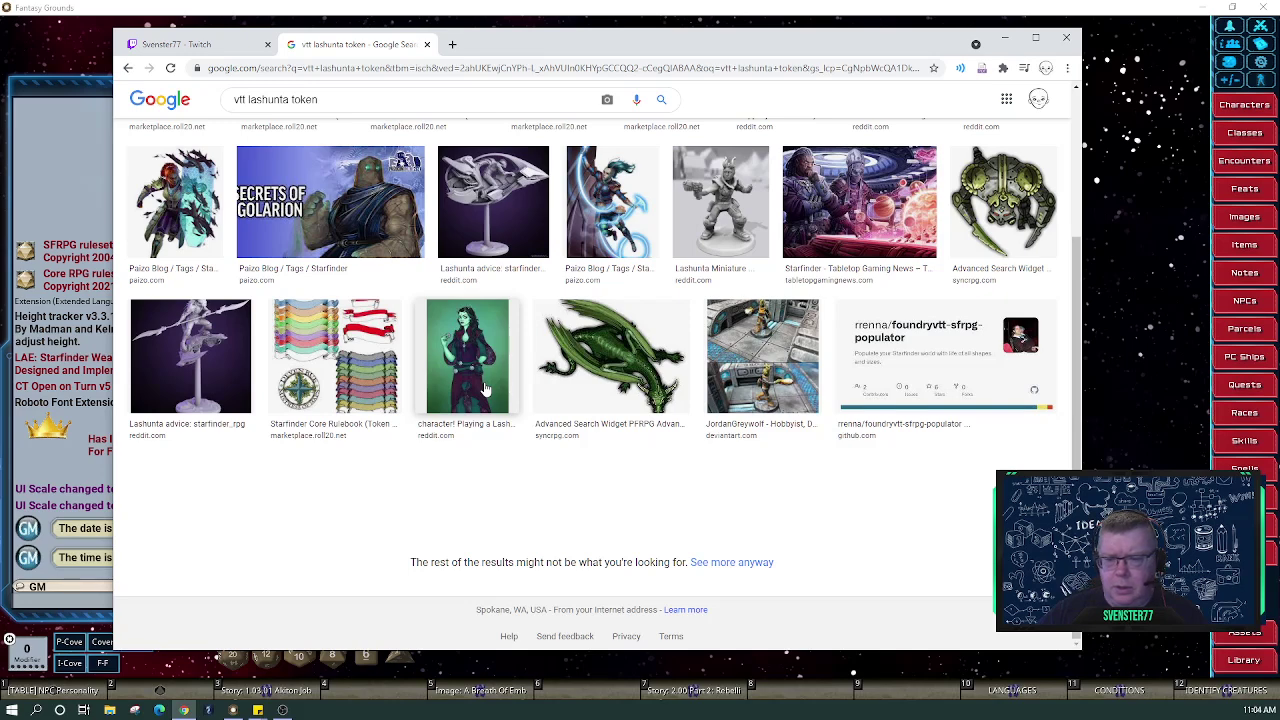
scroll(484, 388, "up", 3)
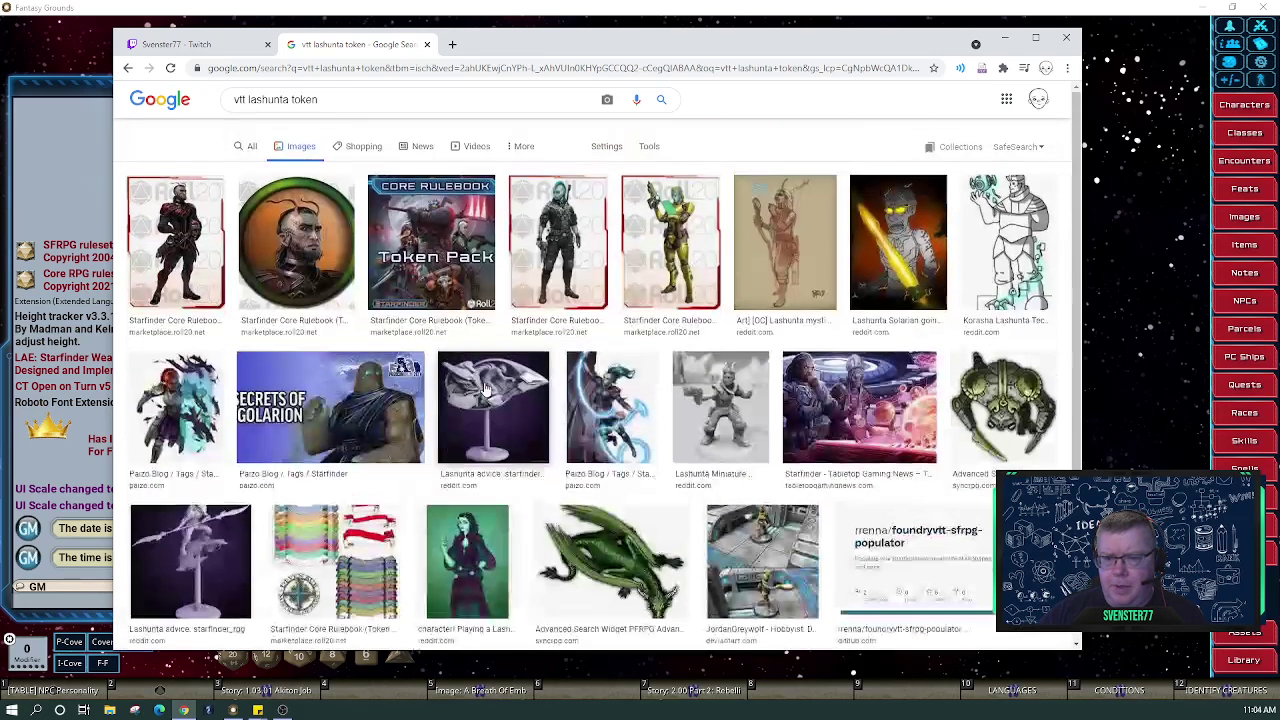
double_click(242, 108)
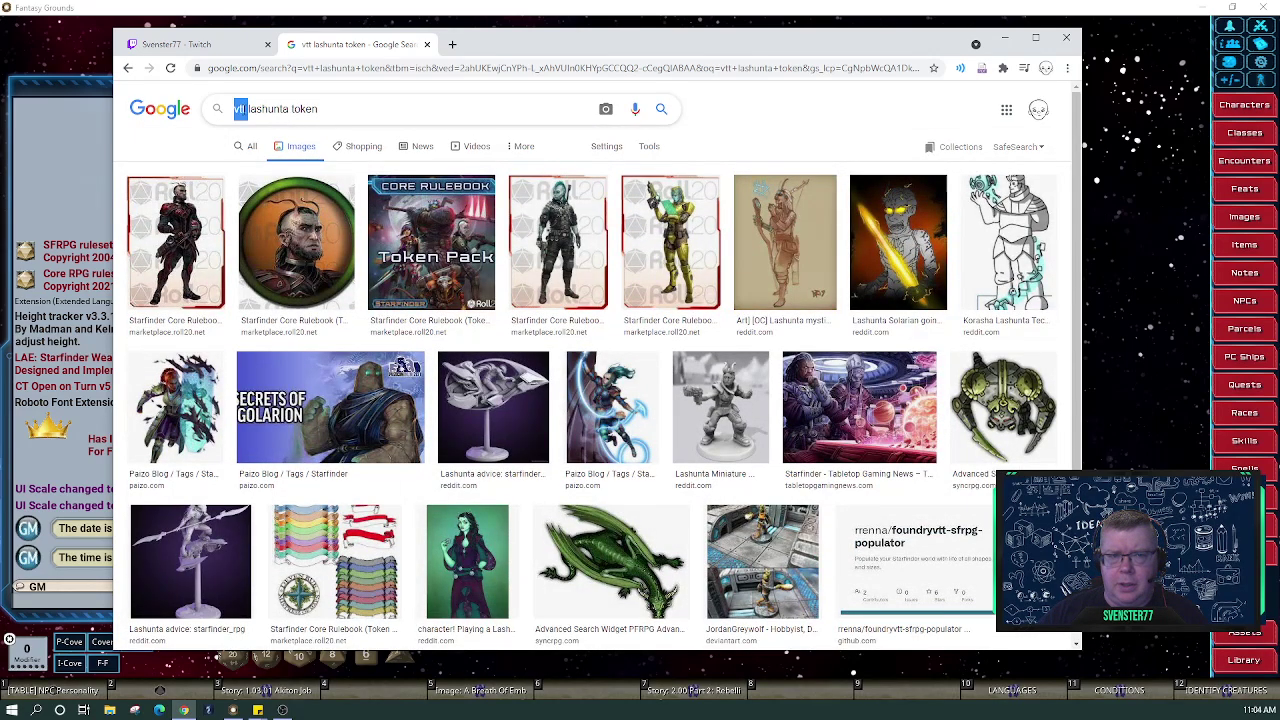
key("BackSpace")
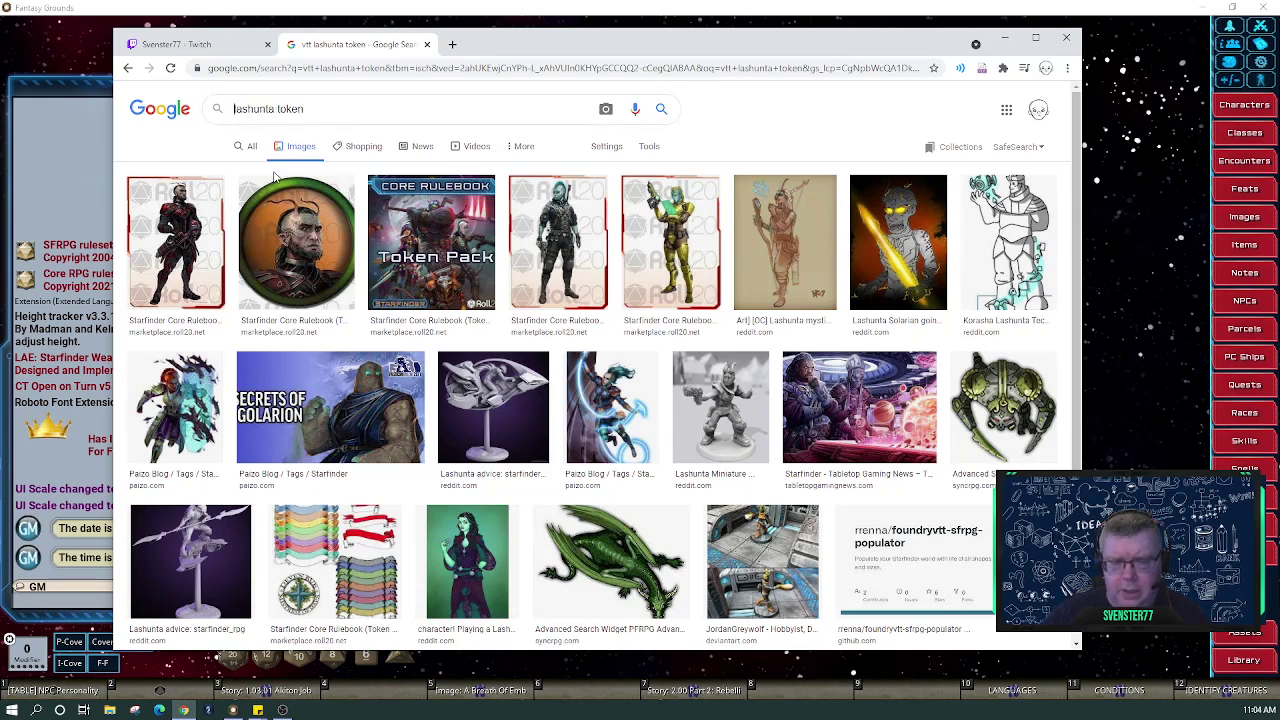
key("Return")
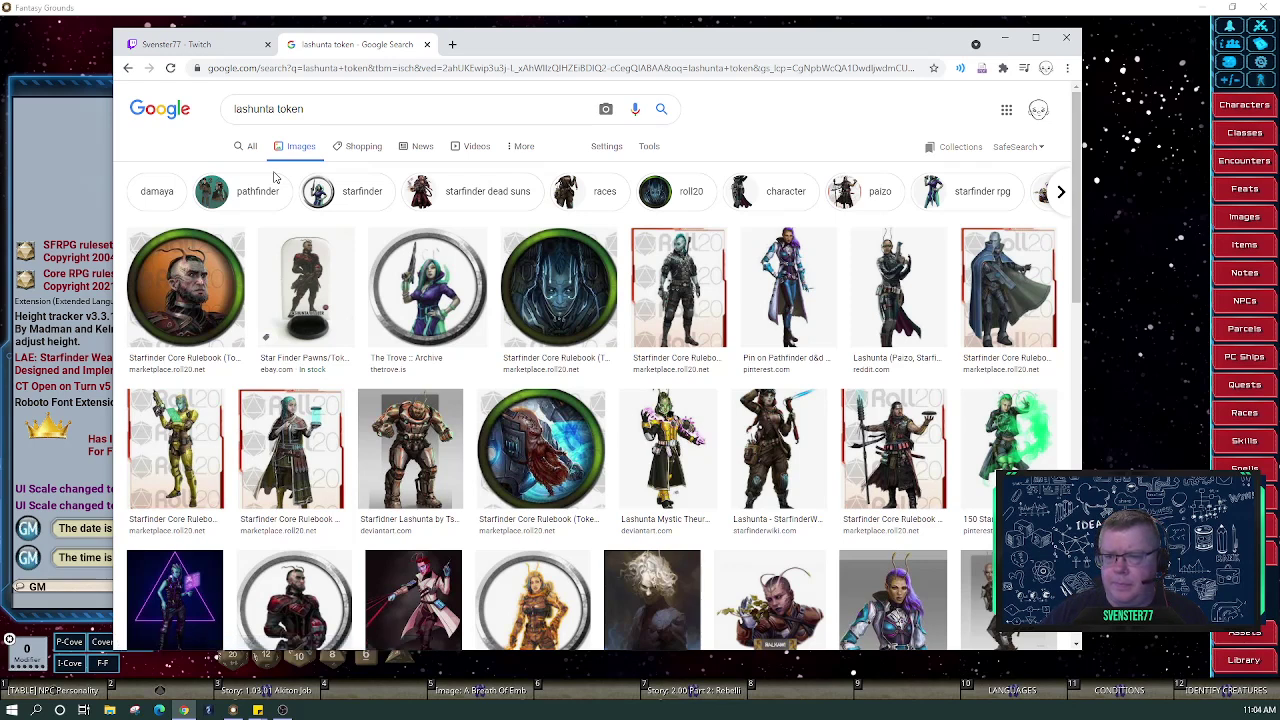
Find the ring-framed armoured lashunta with a rifle from The Trove, open its preview and look over the related images
scroll(450, 287, "down", 3)
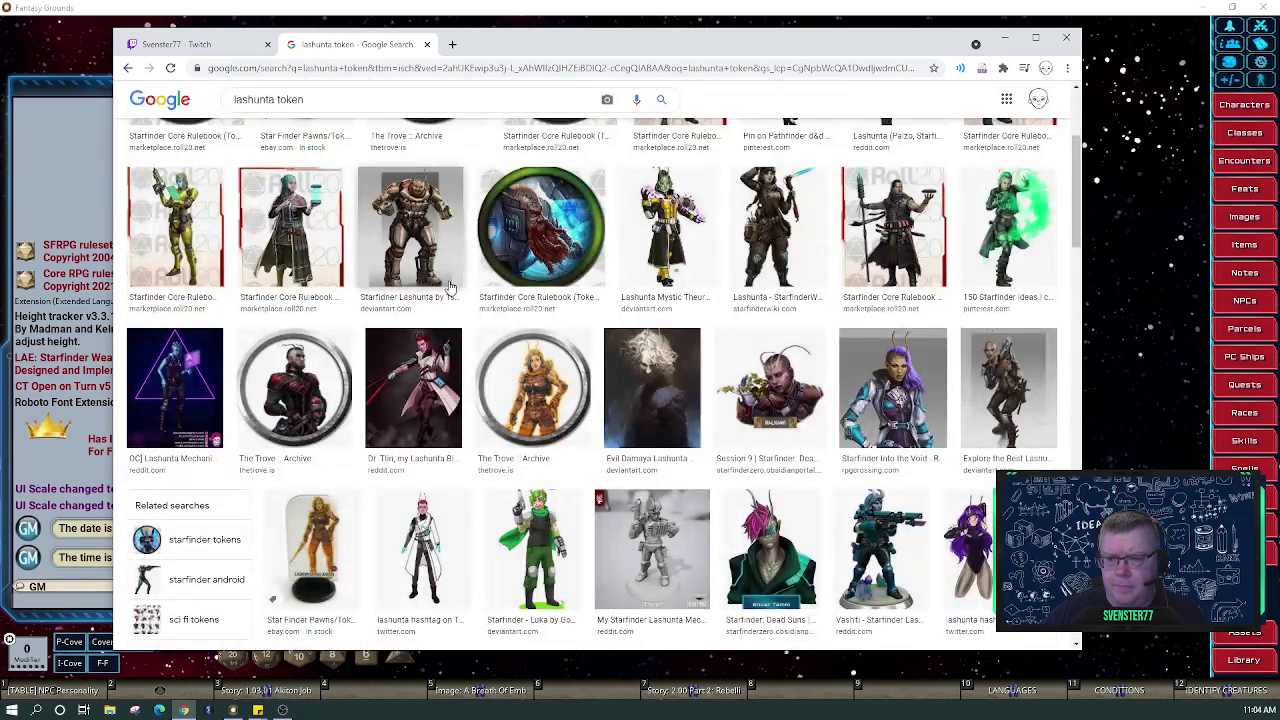
scroll(450, 287, "down", 4)
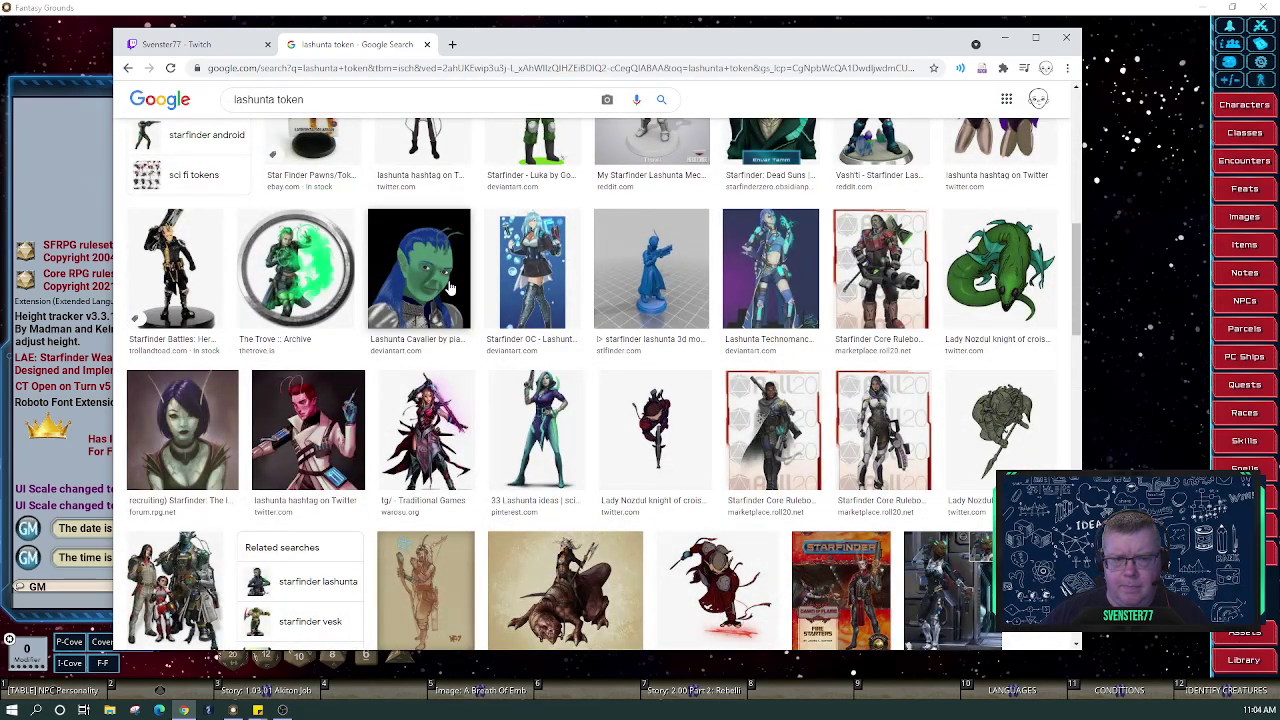
scroll(450, 287, "down", 4)
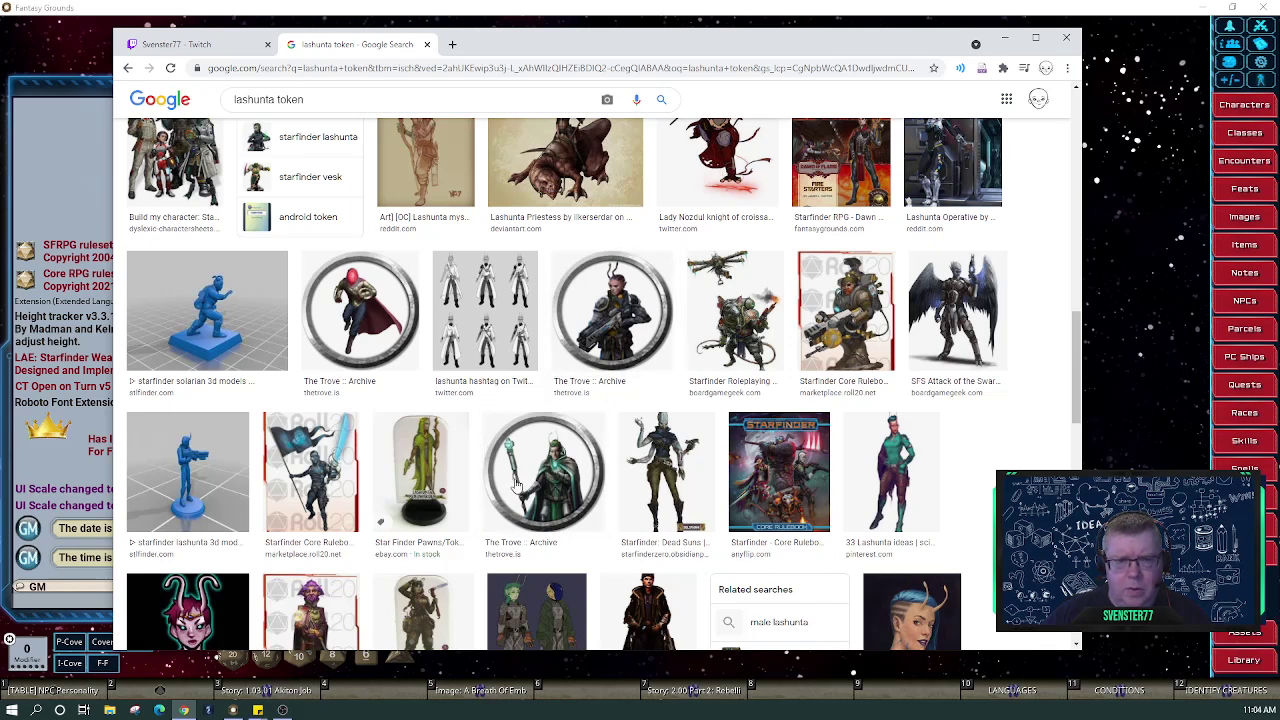
left_click(590, 350)
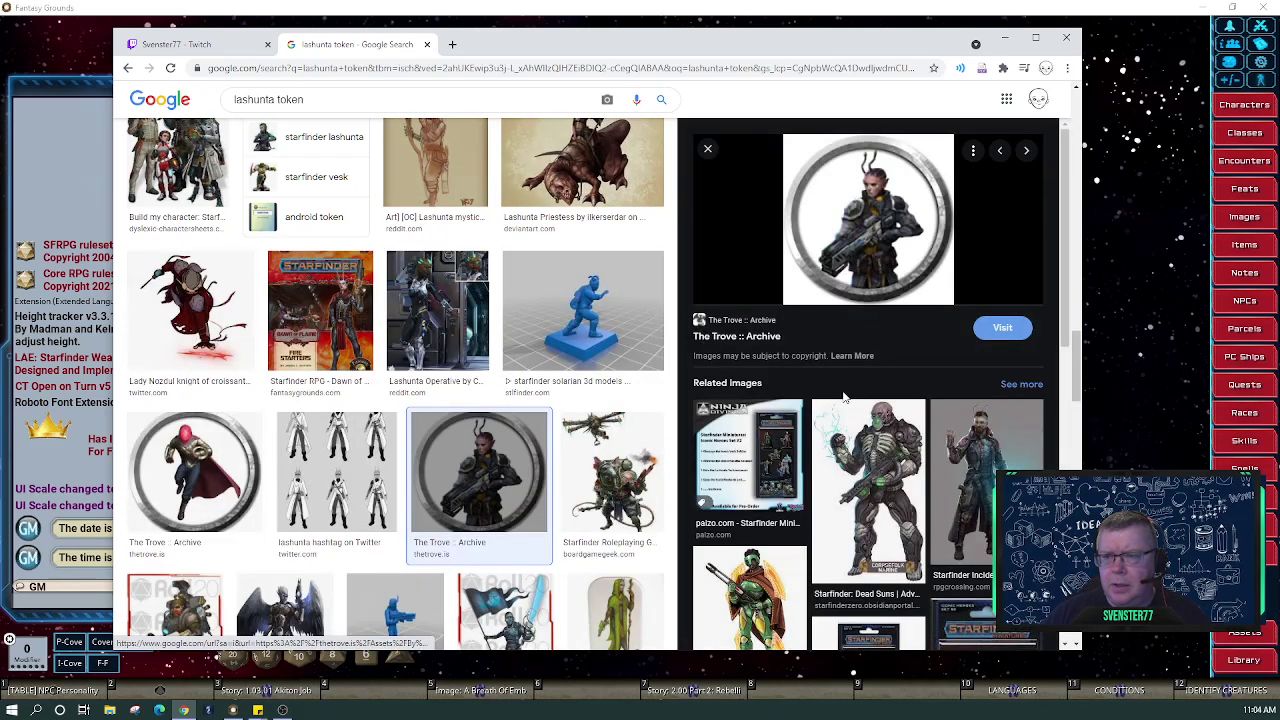
scroll(855, 402, "down", 5)
scroll(860, 403, "up", 2)
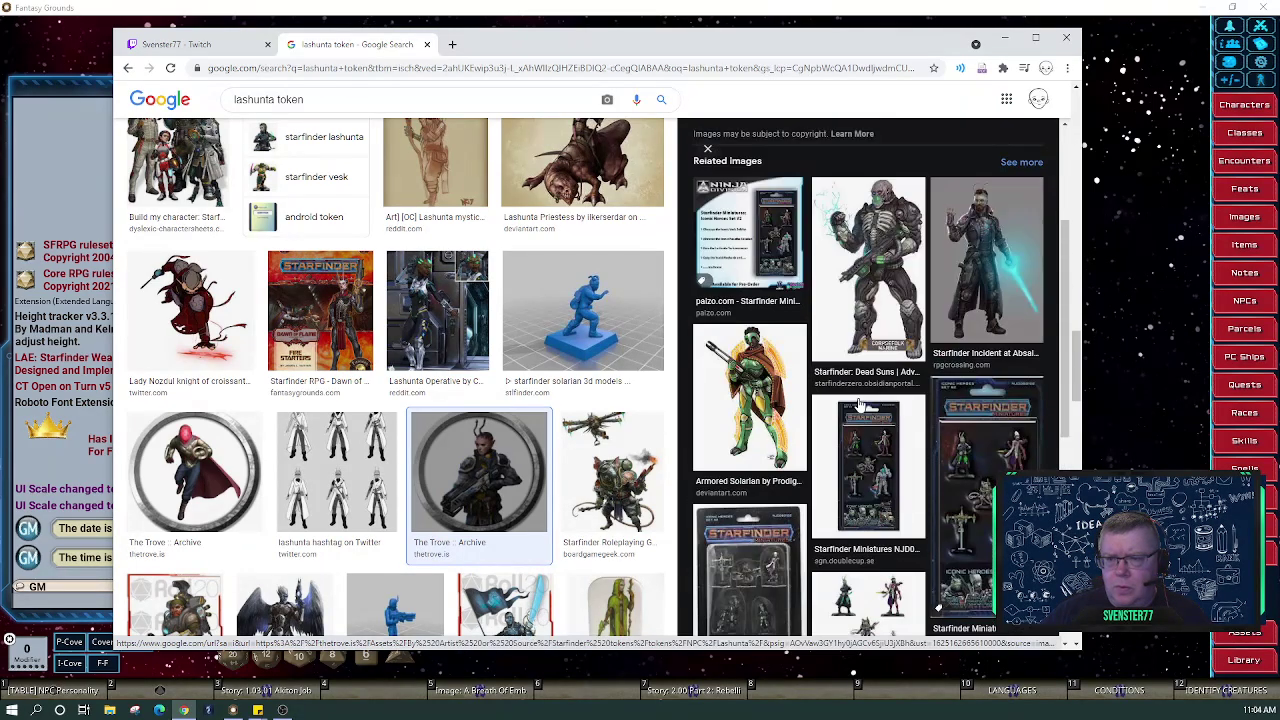
scroll(860, 404, "down", 5)
scroll(858, 404, "up", 10)
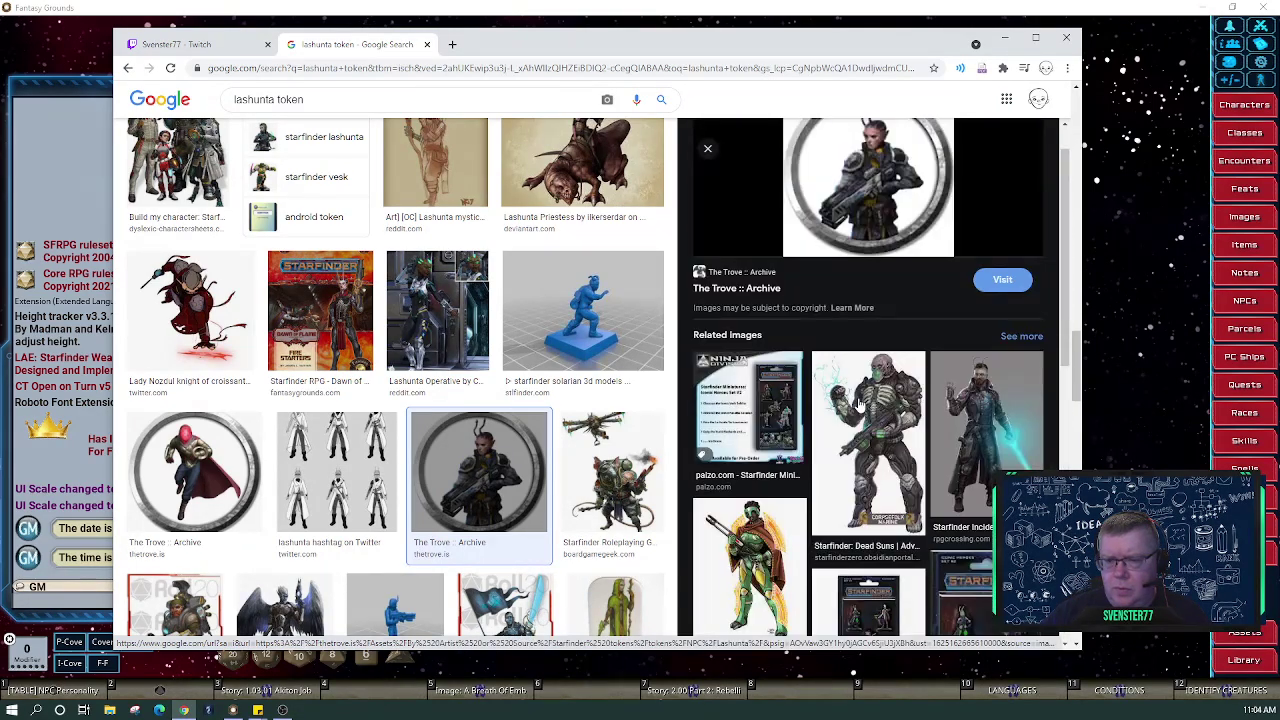
Start saving the previewed rifle-bearing lashunta image and choose the Pictures > FG Maps > tokens folder as its destination
right_click(878, 198)
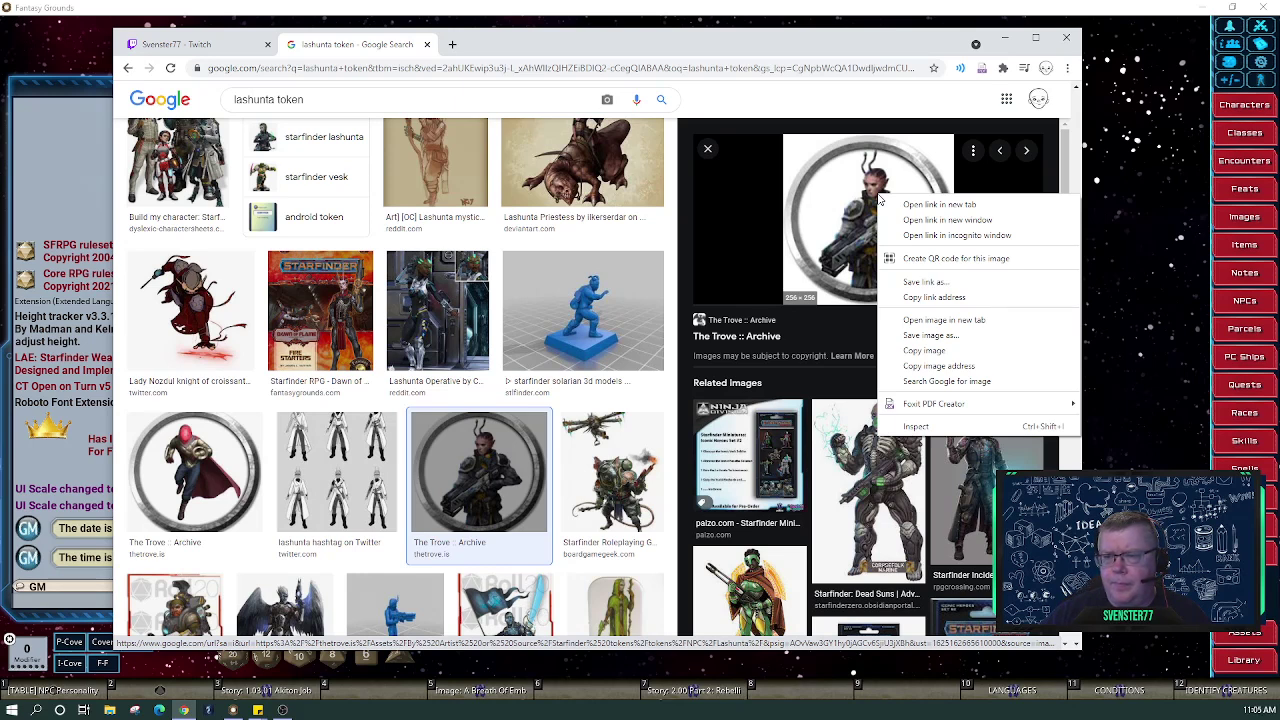
left_click(942, 336)
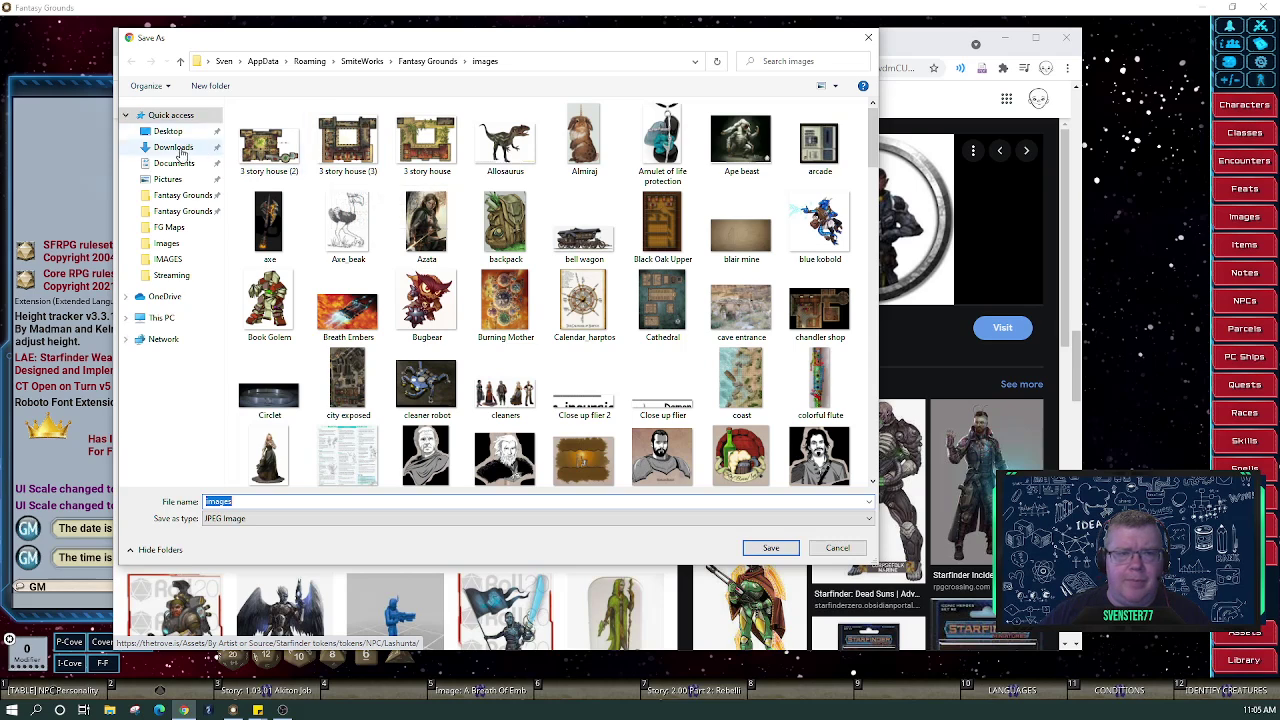
left_click(183, 213)
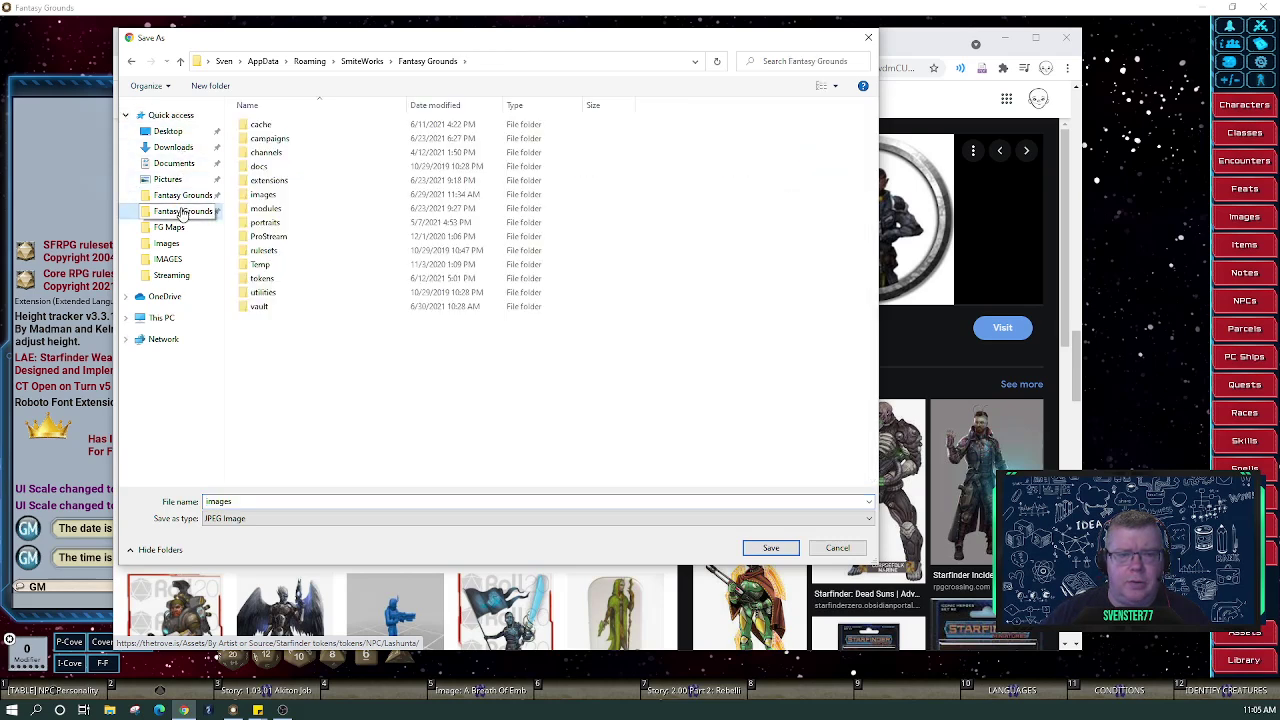
left_click(167, 179)
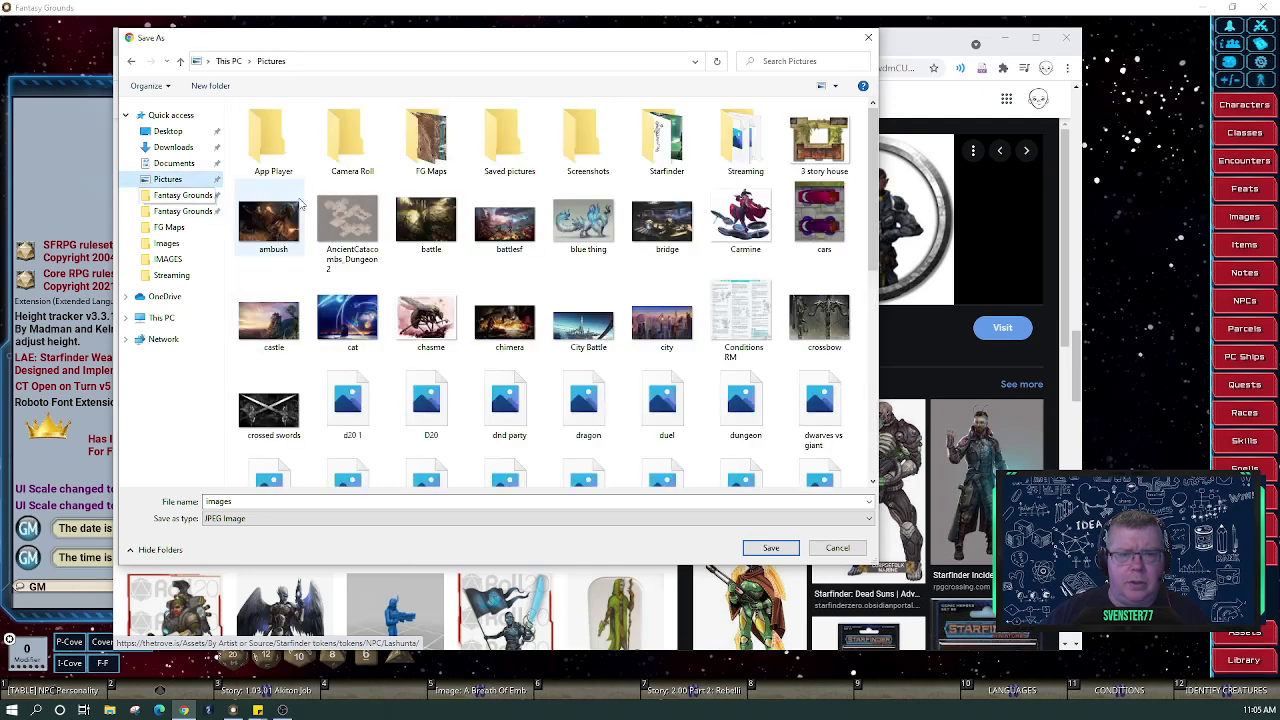
double_click(660, 145)
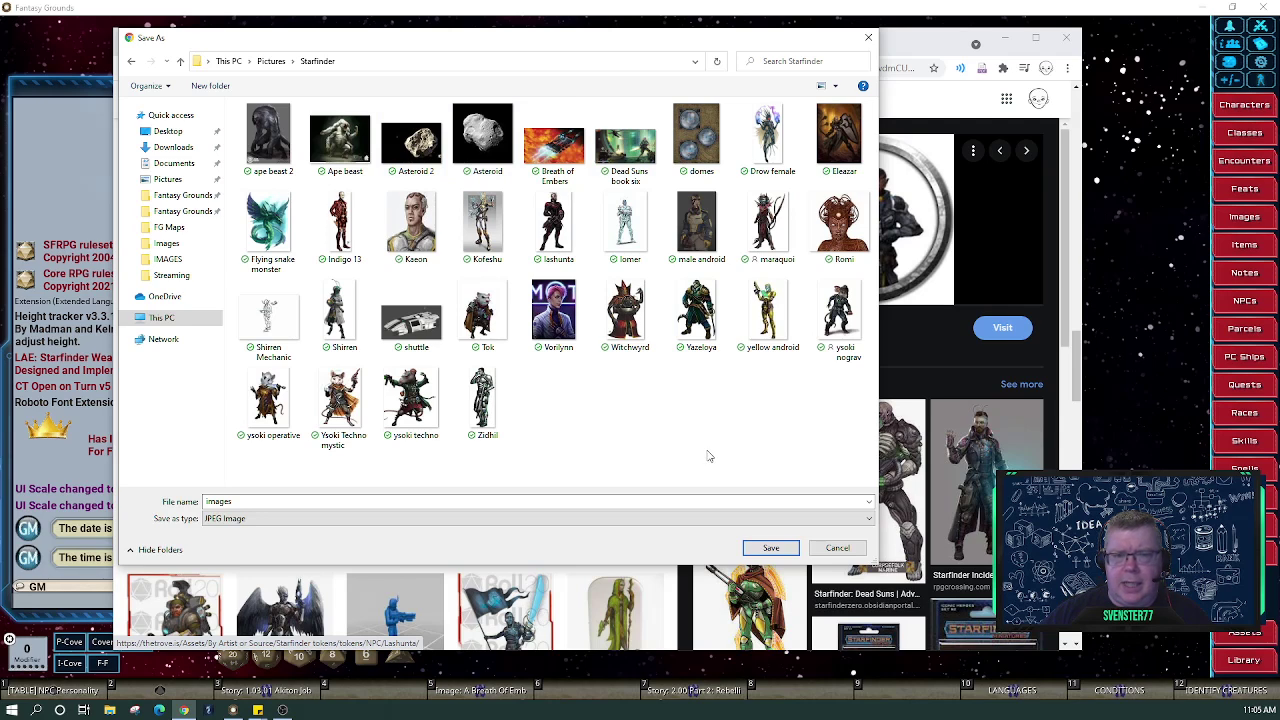
left_click(271, 61)
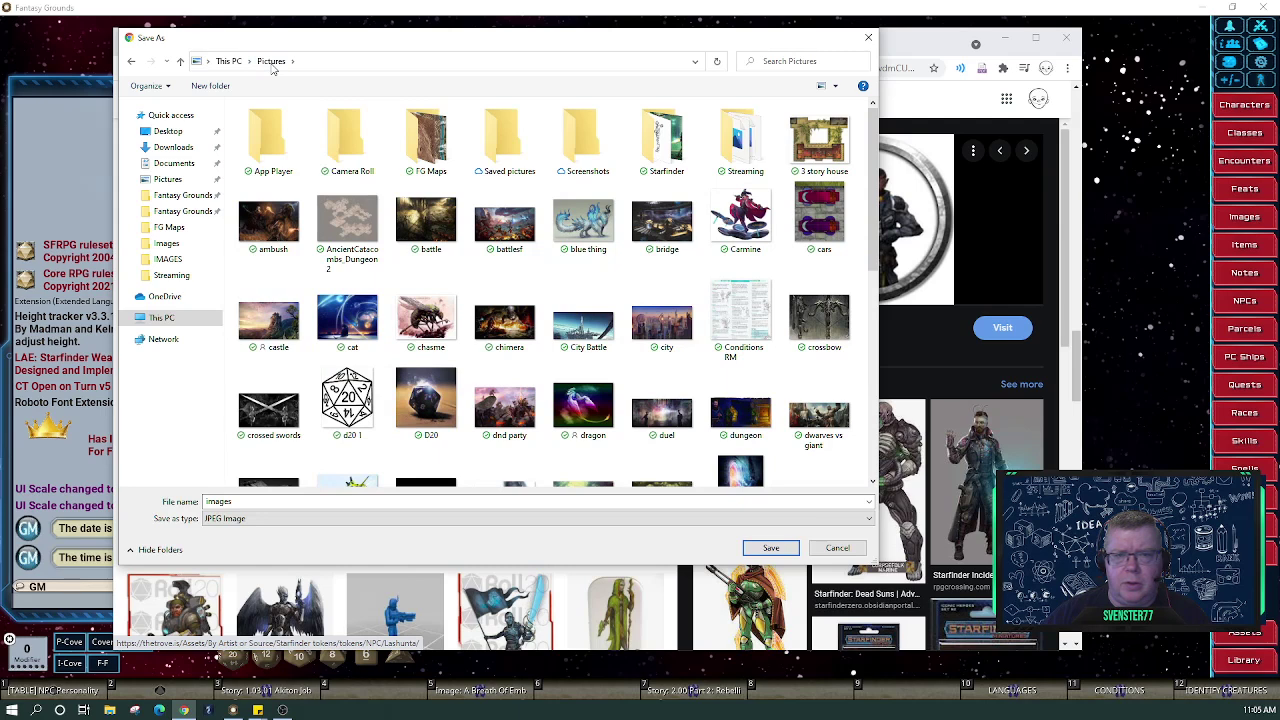
double_click(425, 140)
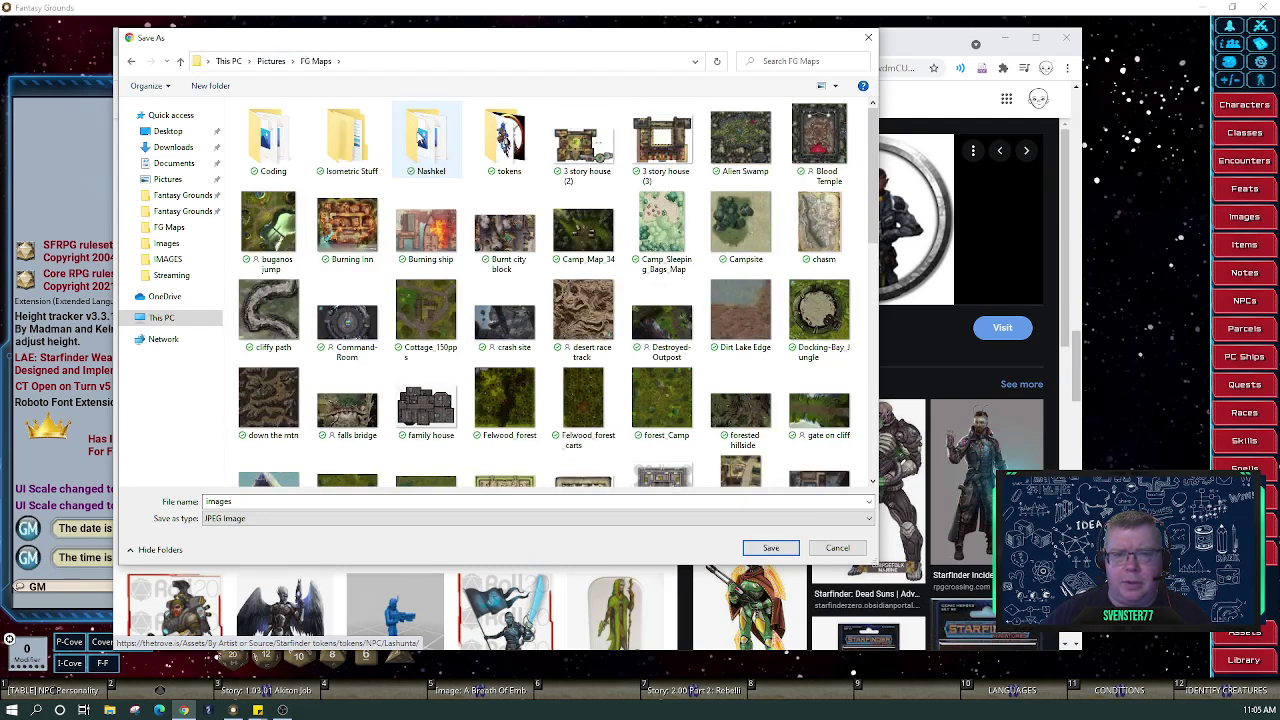
double_click(506, 140)
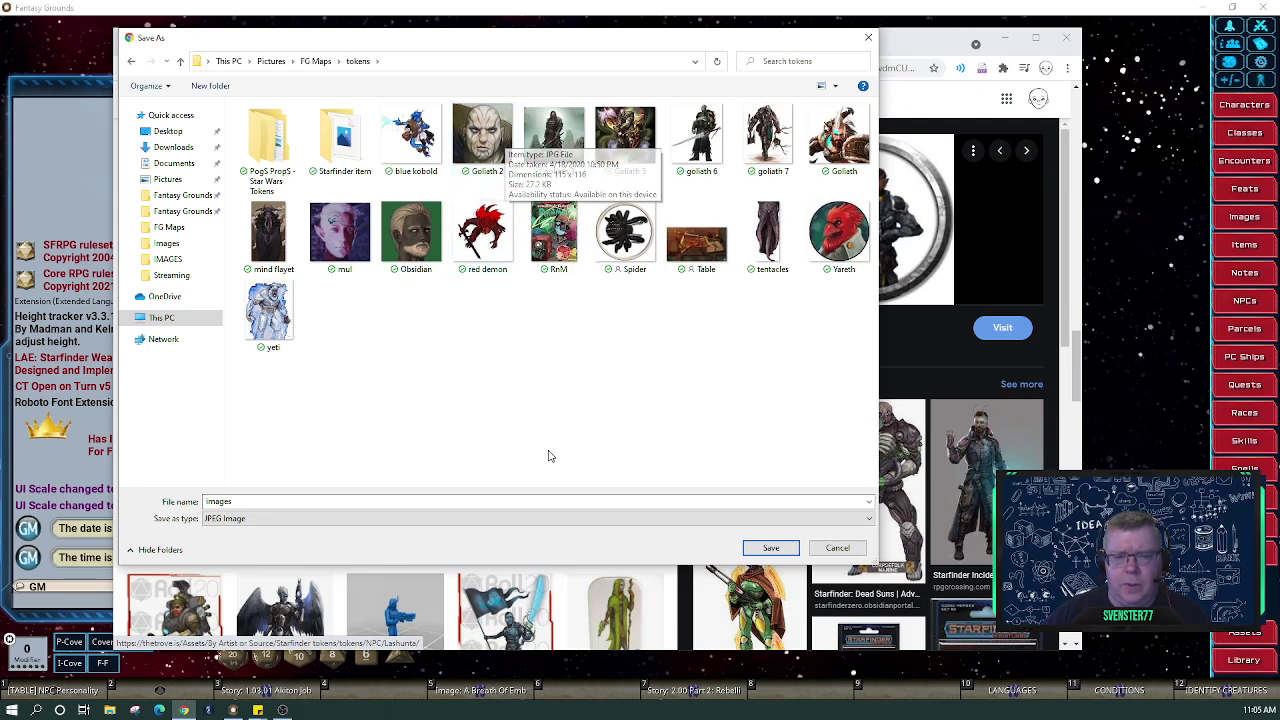
Name the image file "lashunta soldier" and save it as a JPEG in the tokens folder
double_click(242, 500)
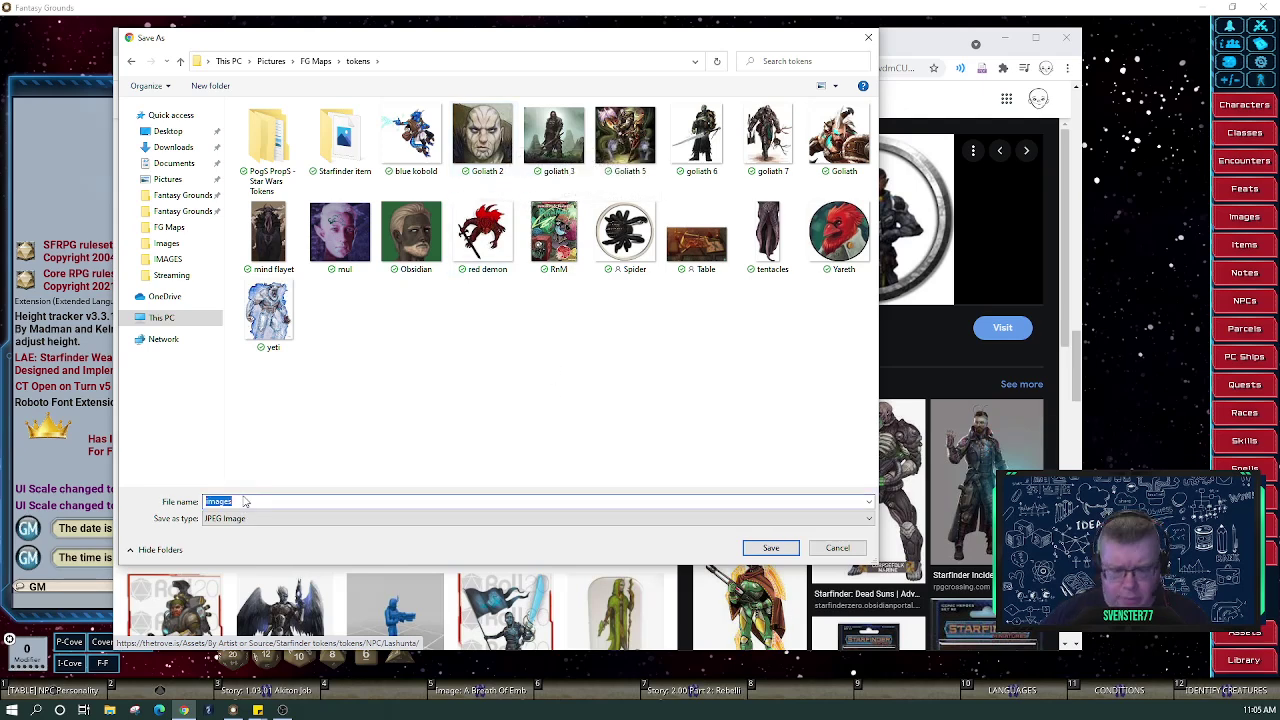
type("lashunta")
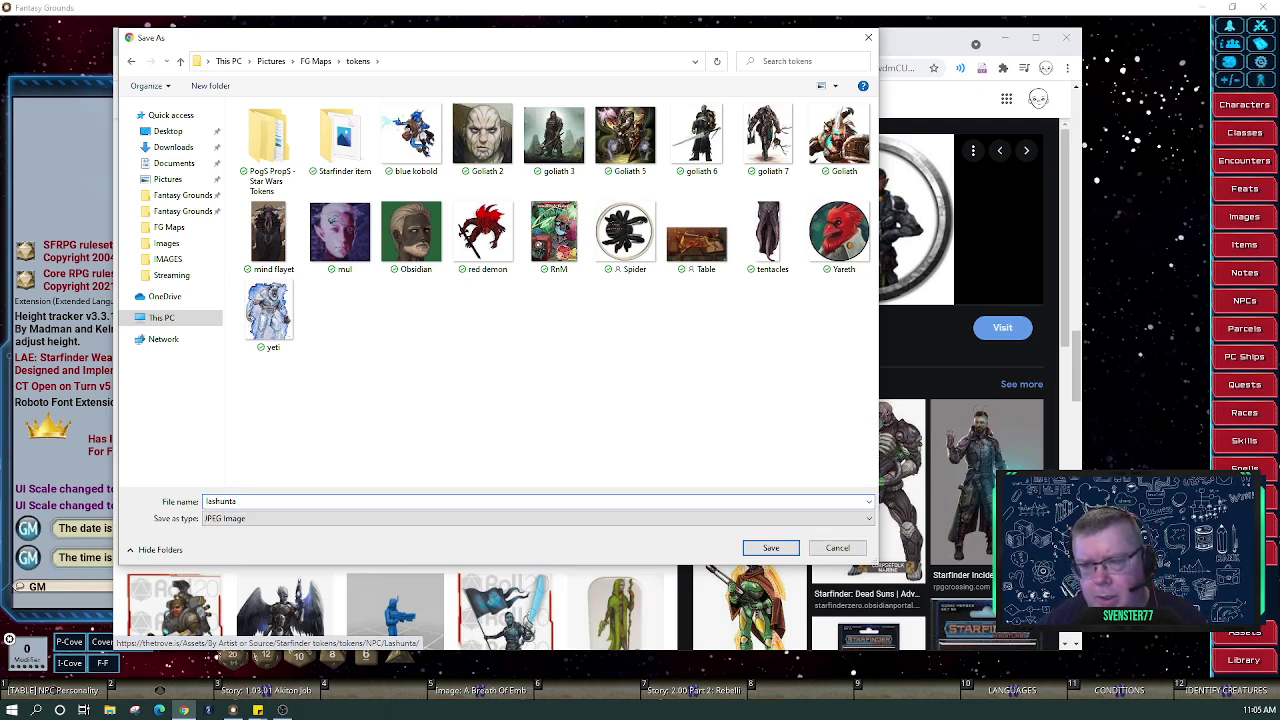
type(" sold")
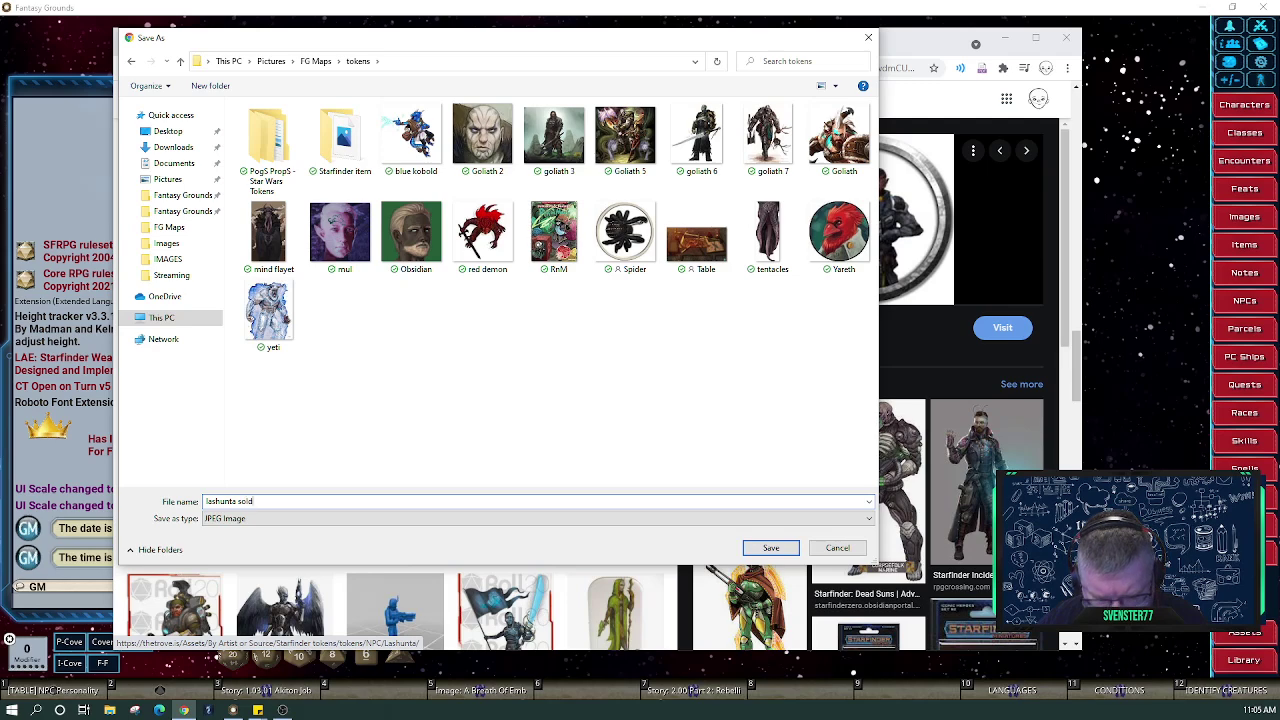
type("ier")
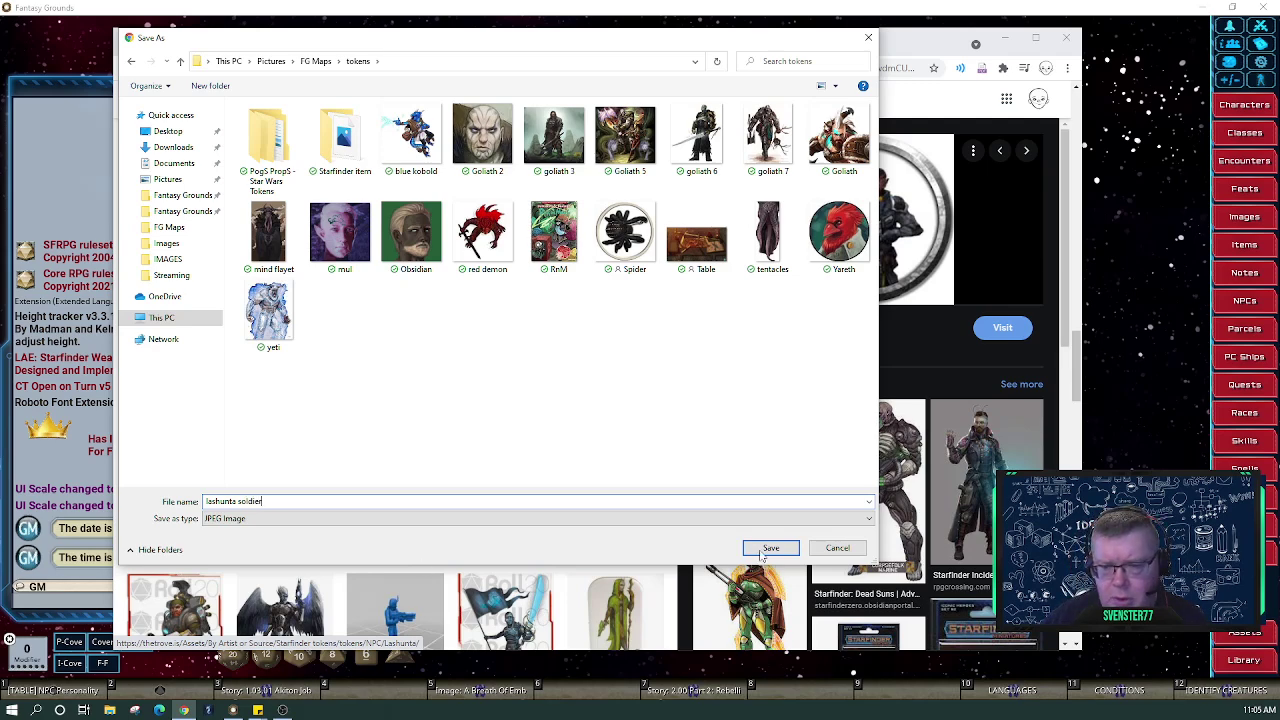
left_click(770, 548)
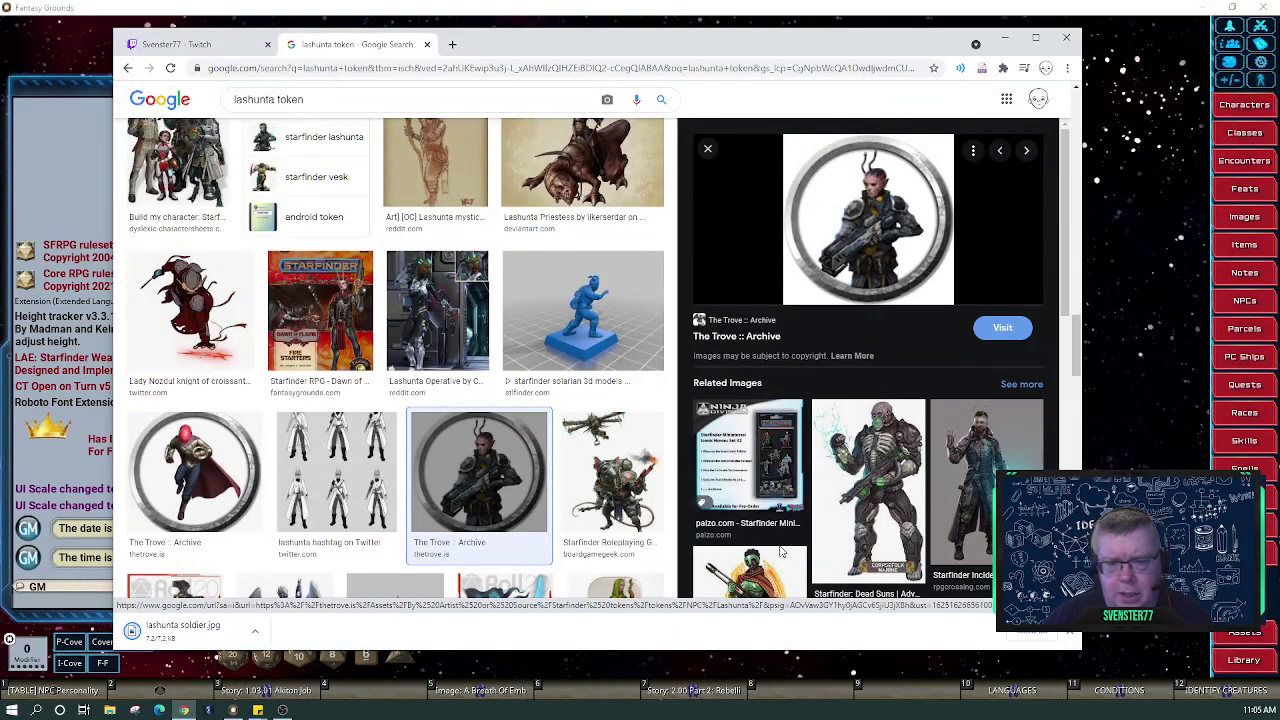
Preview the ring-framed, green-robed lashunta with a staff and save its image as "Lashunta techno" in the tokens folder
scroll(281, 445, "down", 3)
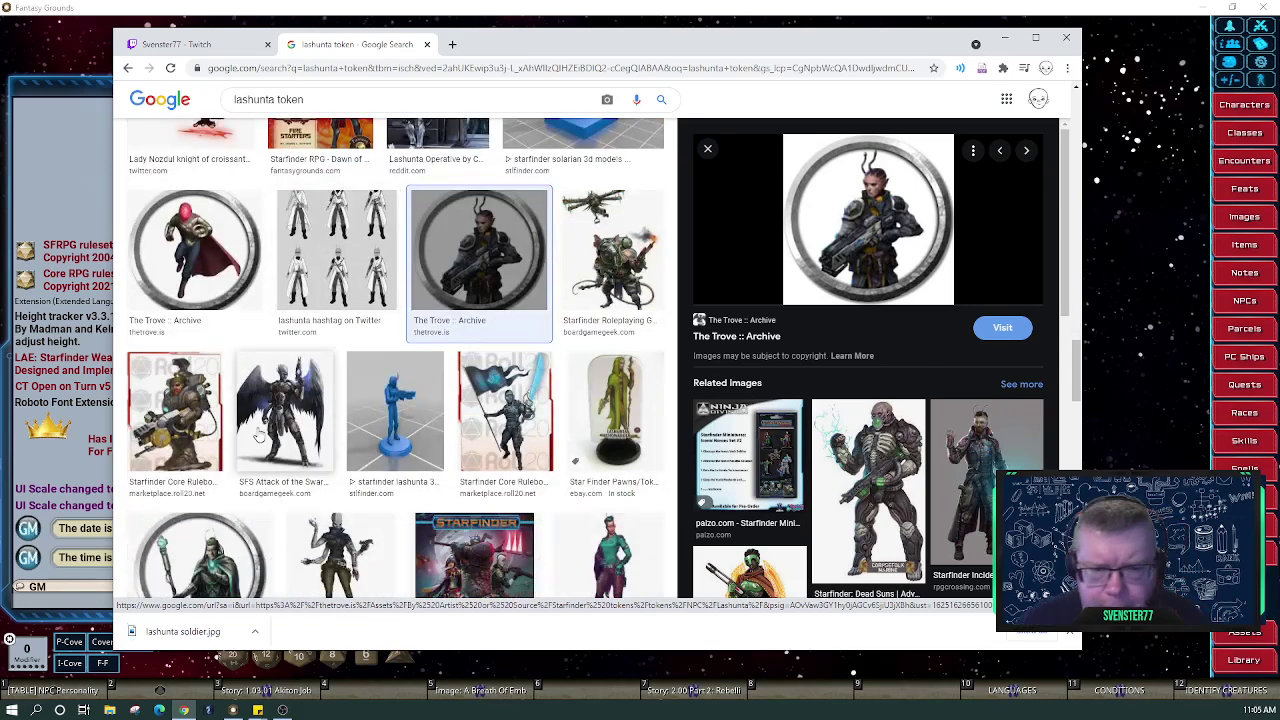
left_click(210, 543)
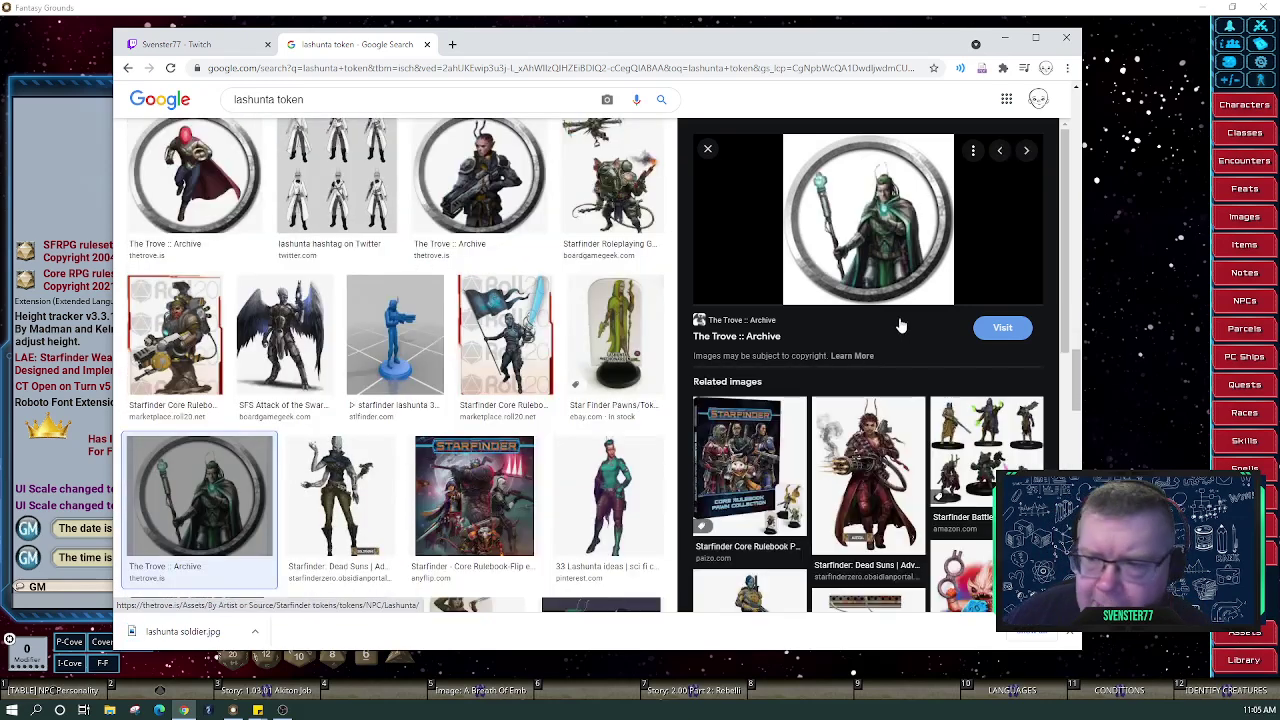
right_click(859, 243)
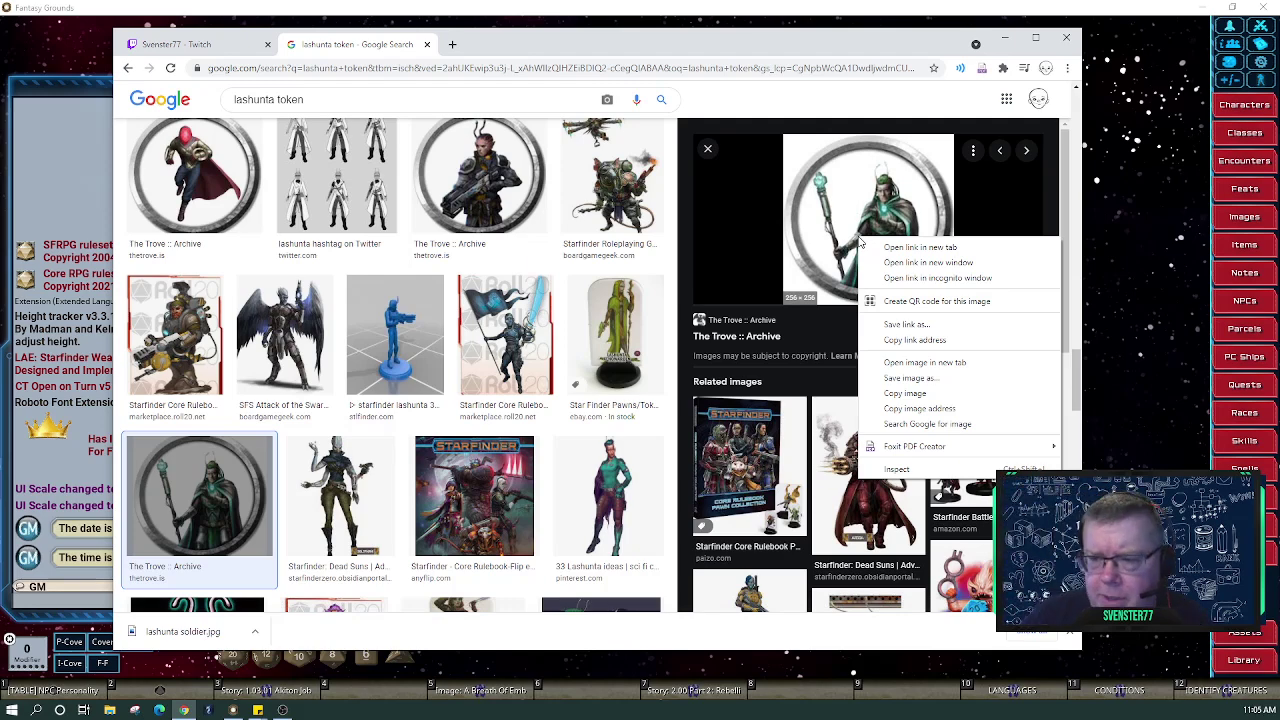
left_click(927, 380)
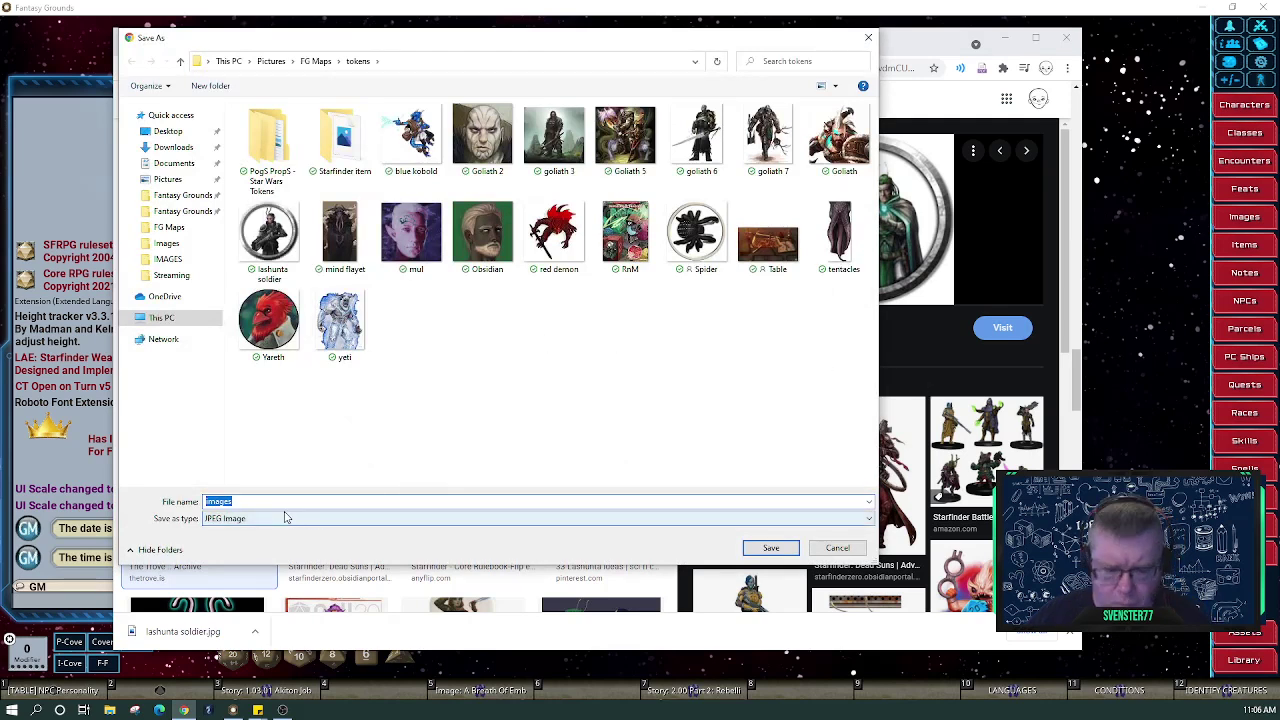
type("Lashu")
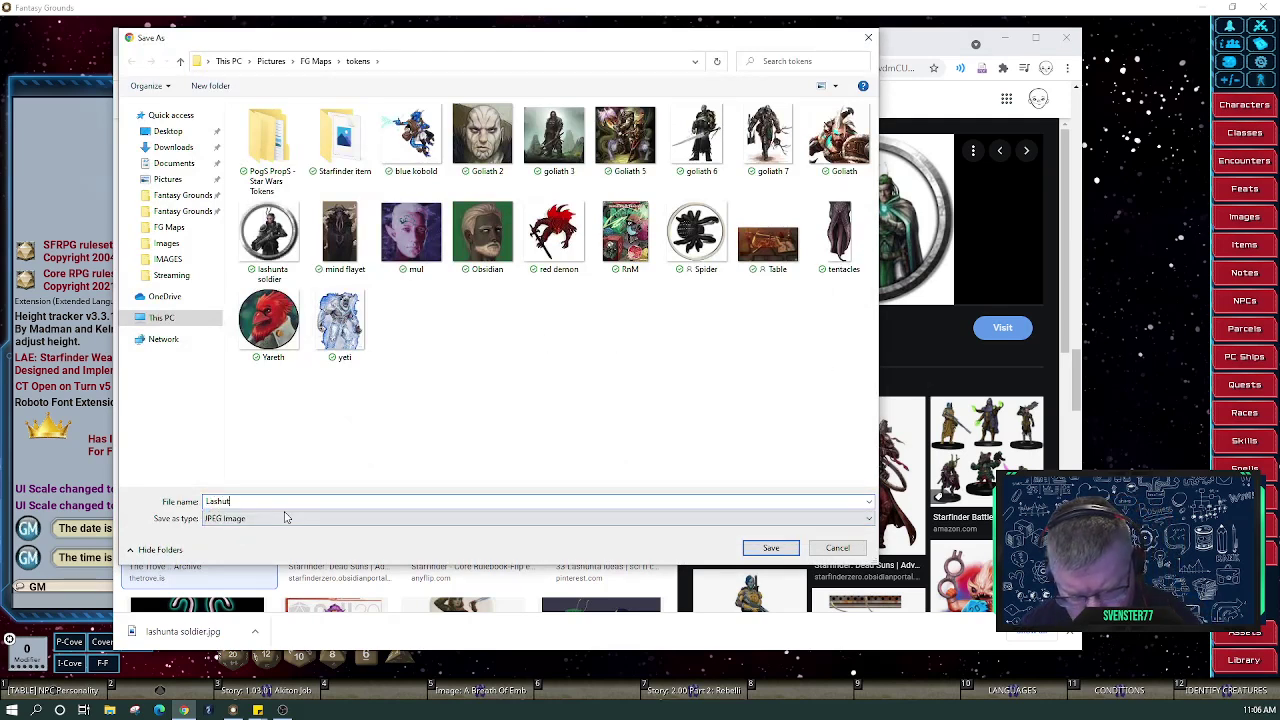
type("nta")
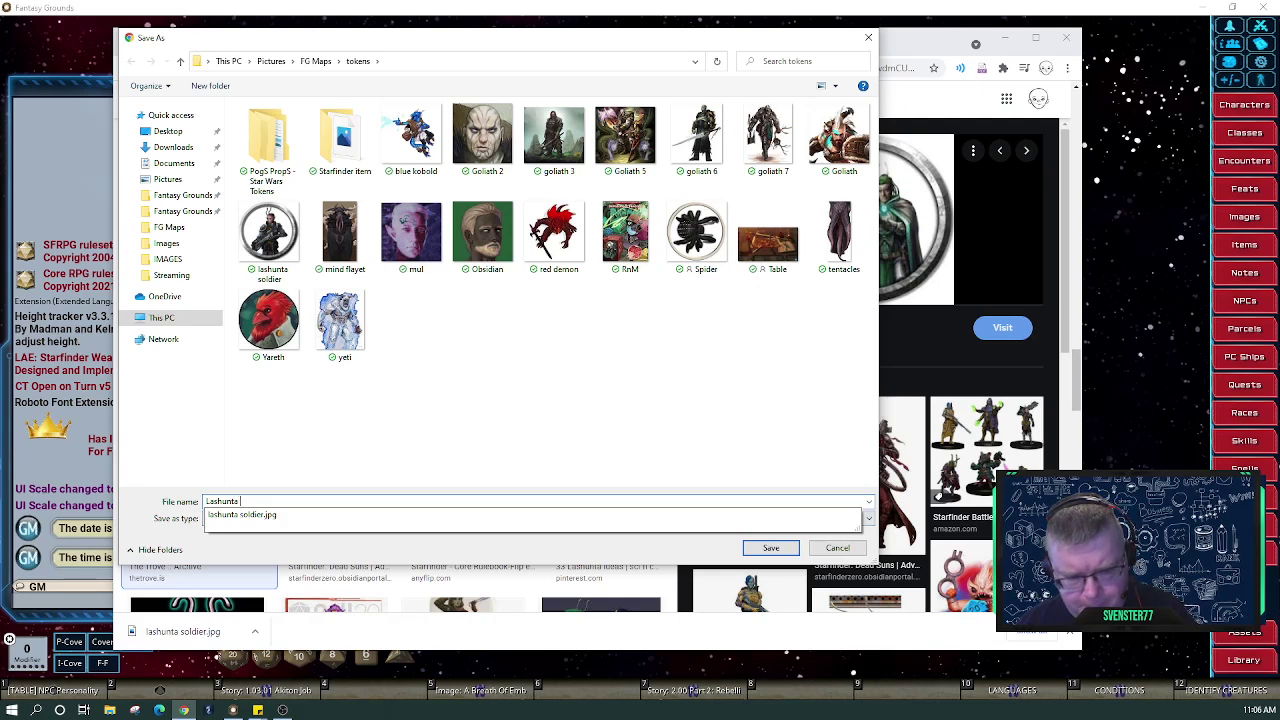
type(" te")
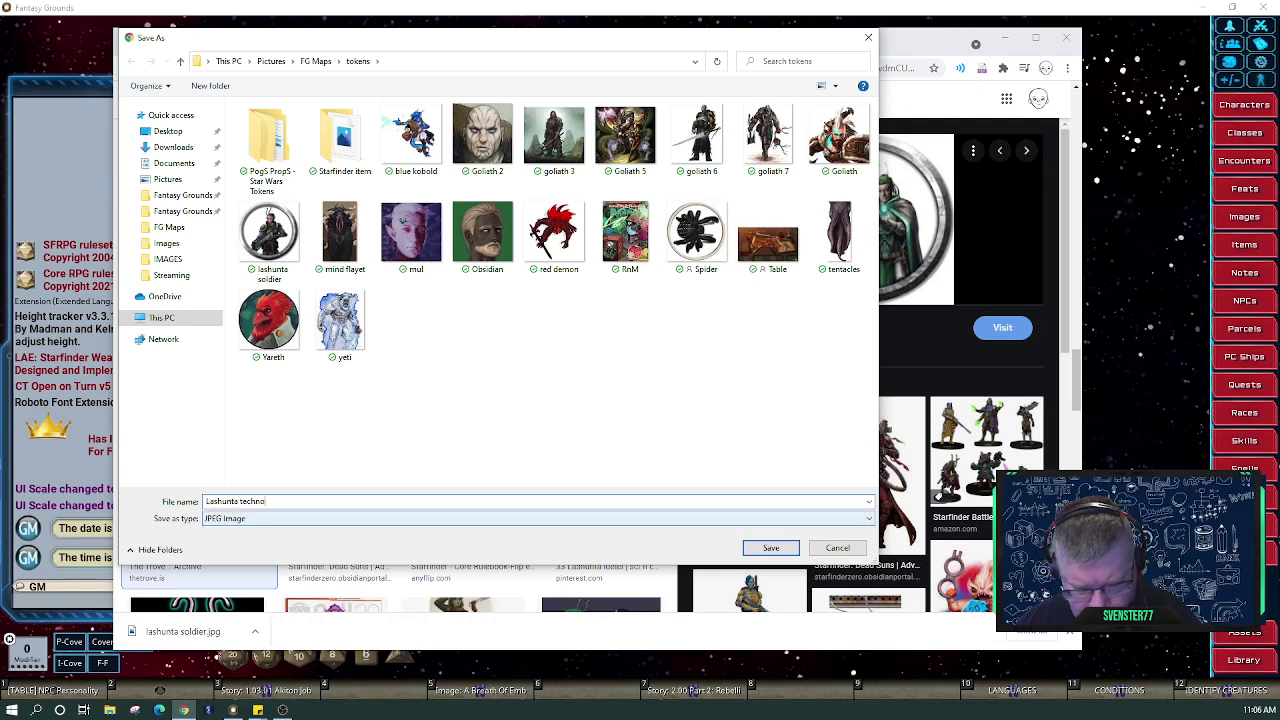
type("chno")
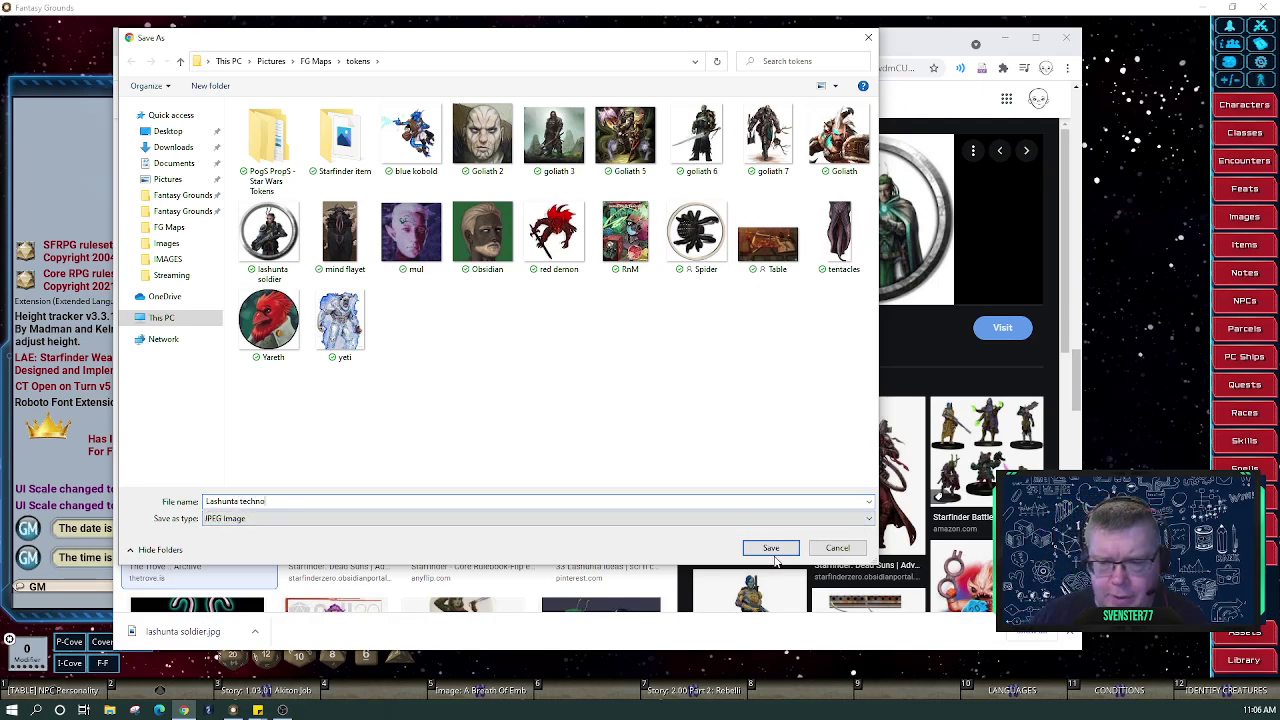
left_click(773, 549)
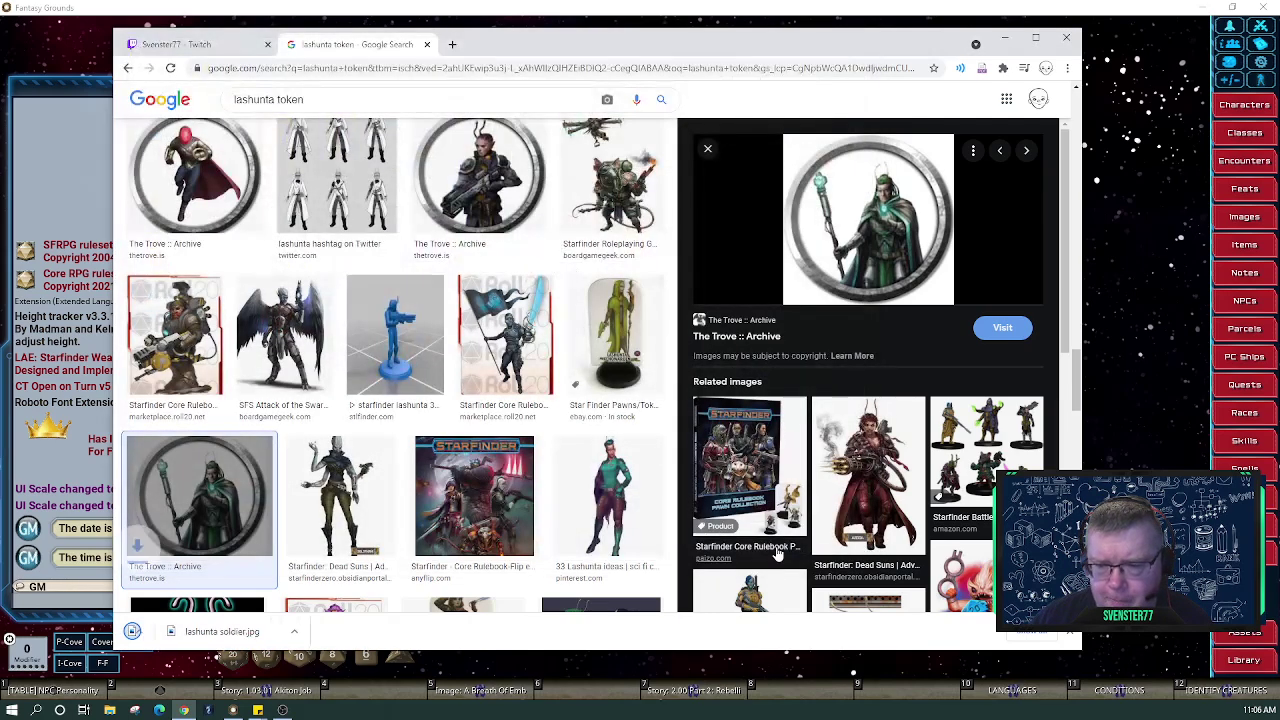
Look through the related images and lashunta results, and preview the magenta-haired lashunta with a visor and green coat
scroll(862, 400, "down", 5)
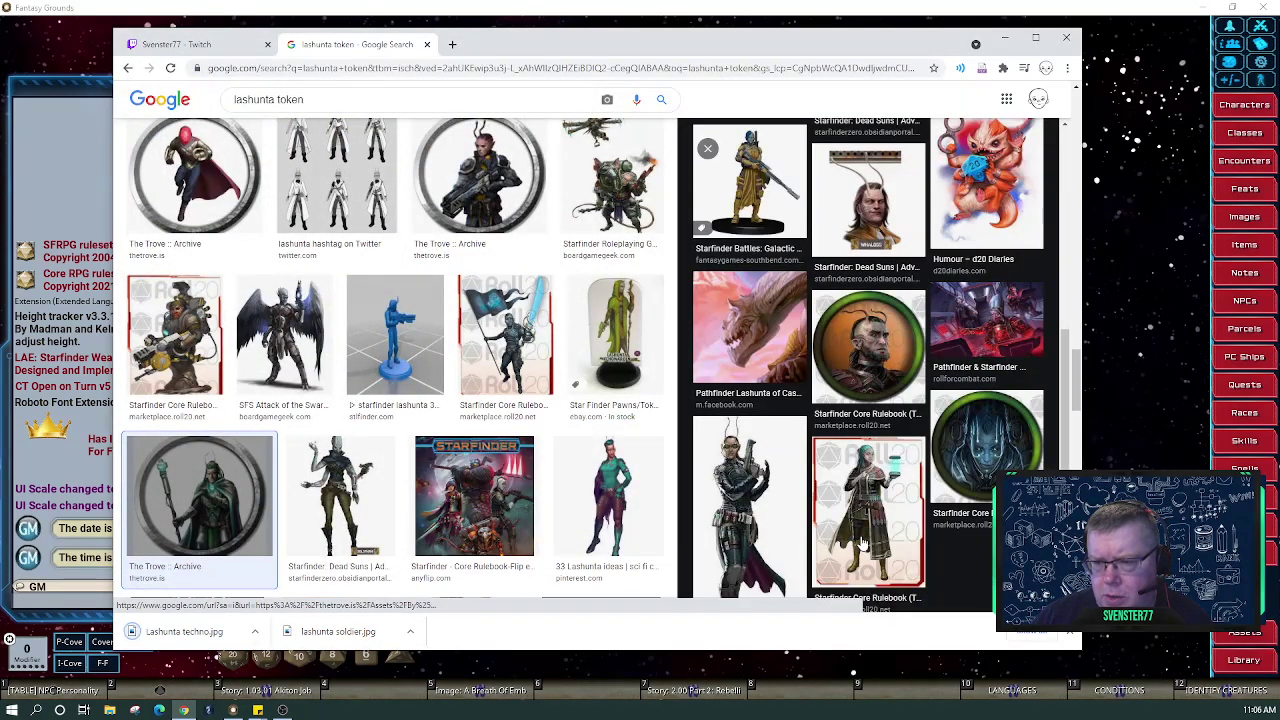
scroll(862, 542, "down", 1)
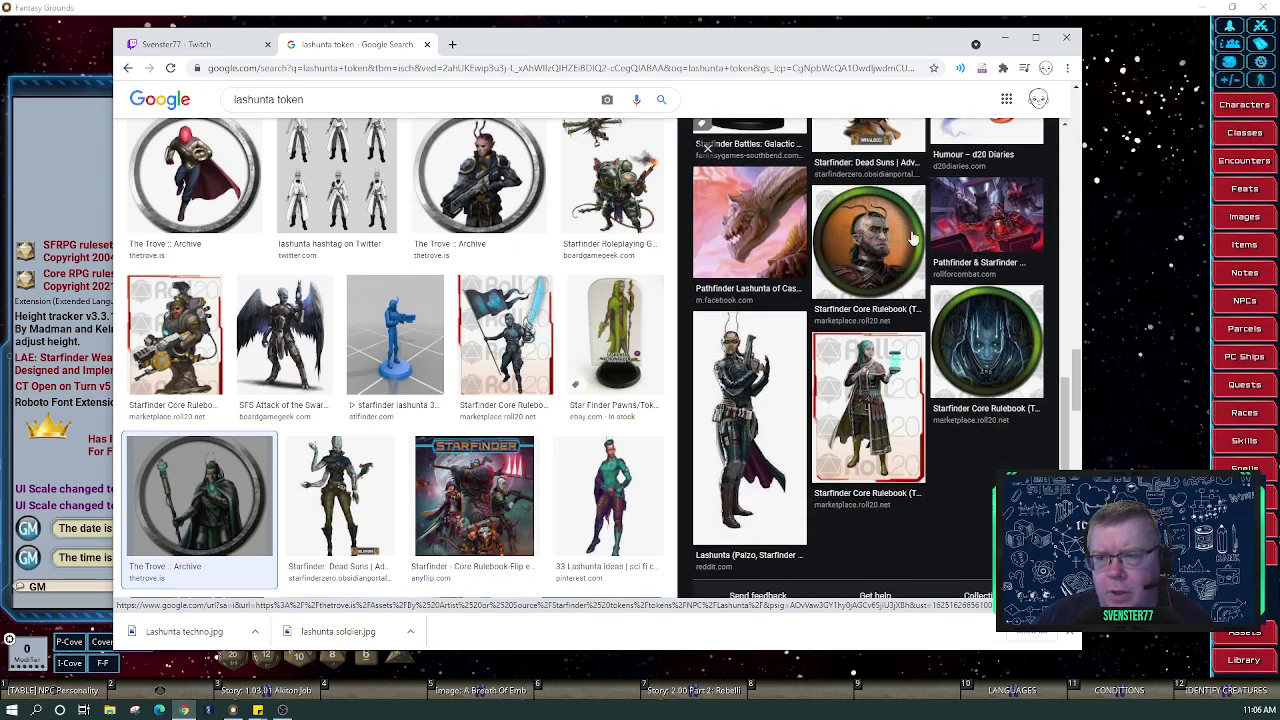
scroll(900, 400, "up", 4)
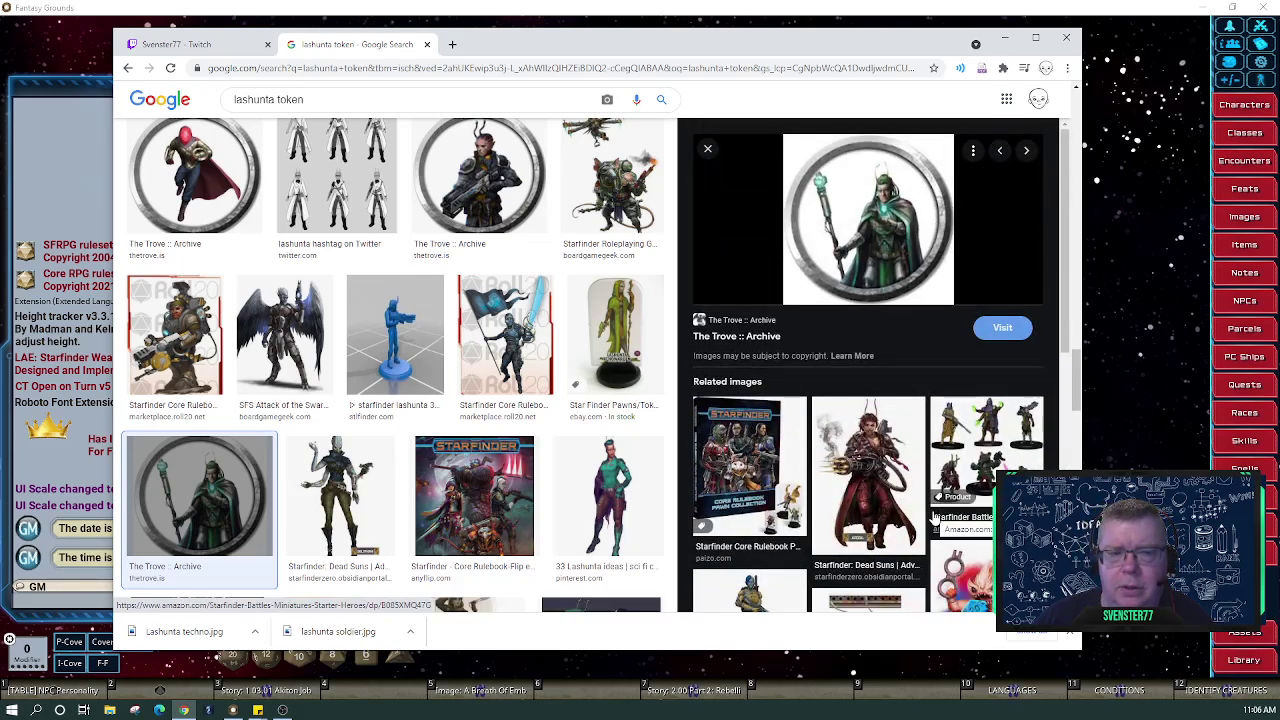
scroll(530, 340, "down", 5)
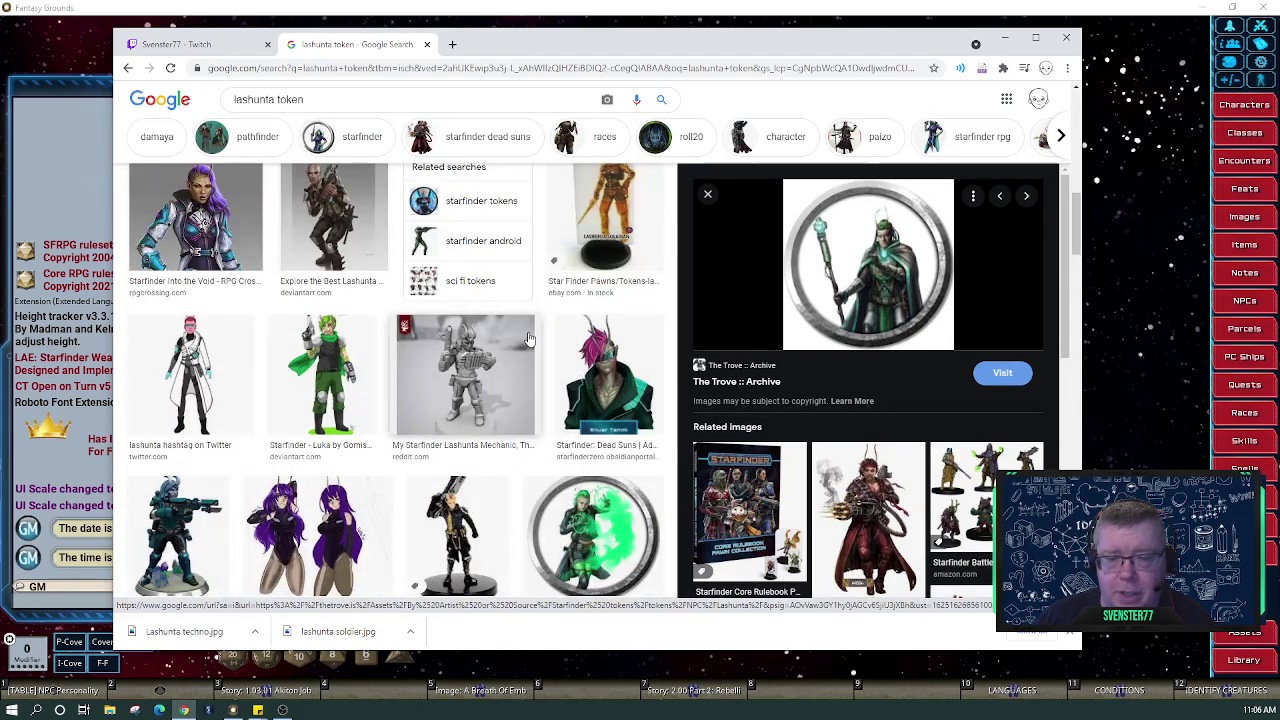
scroll(528, 340, "up", 2)
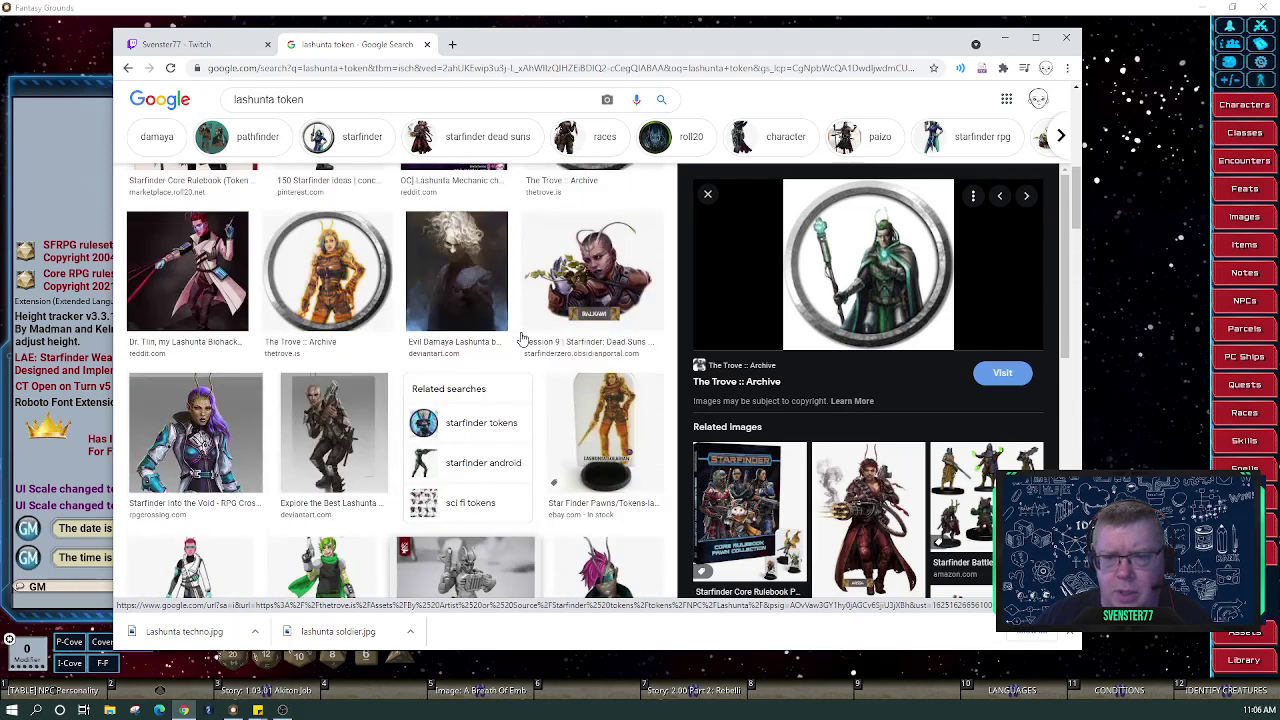
scroll(521, 337, "down", 2)
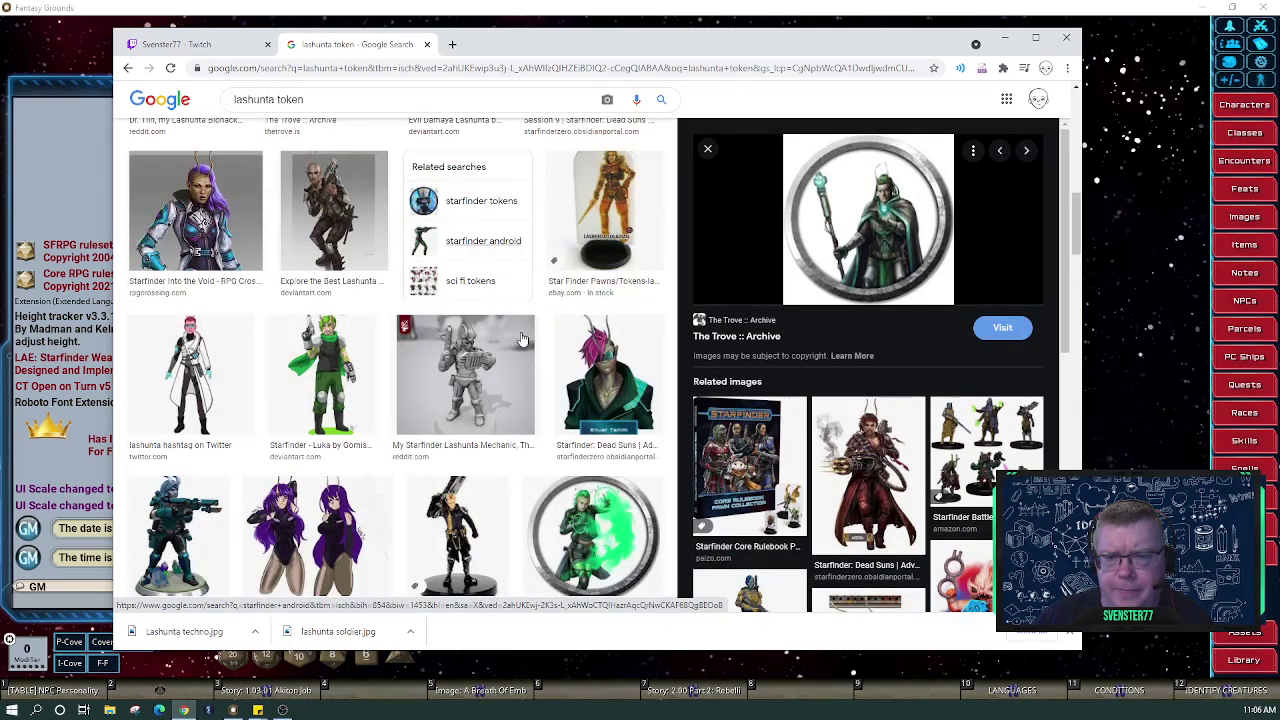
left_click(614, 362)
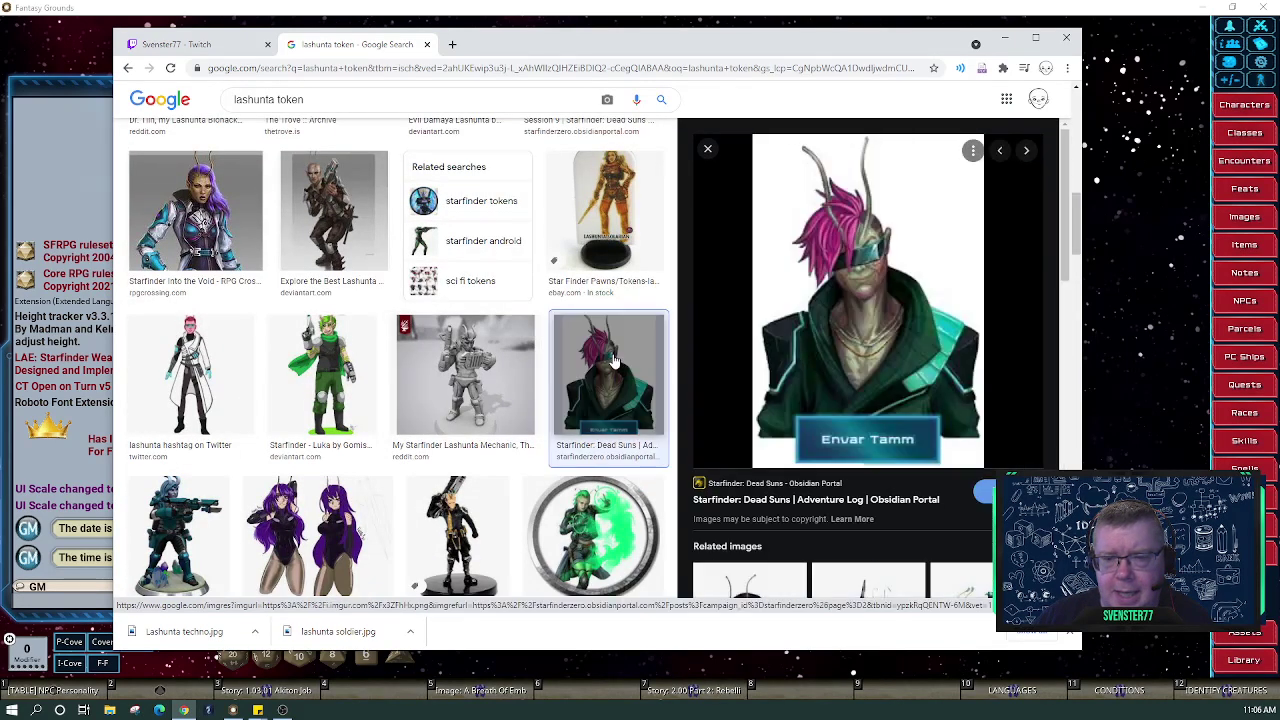
Save the previewed magenta-haired lashunta image as the PNG "lshunta punk" in the tokens folder
right_click(867, 299)
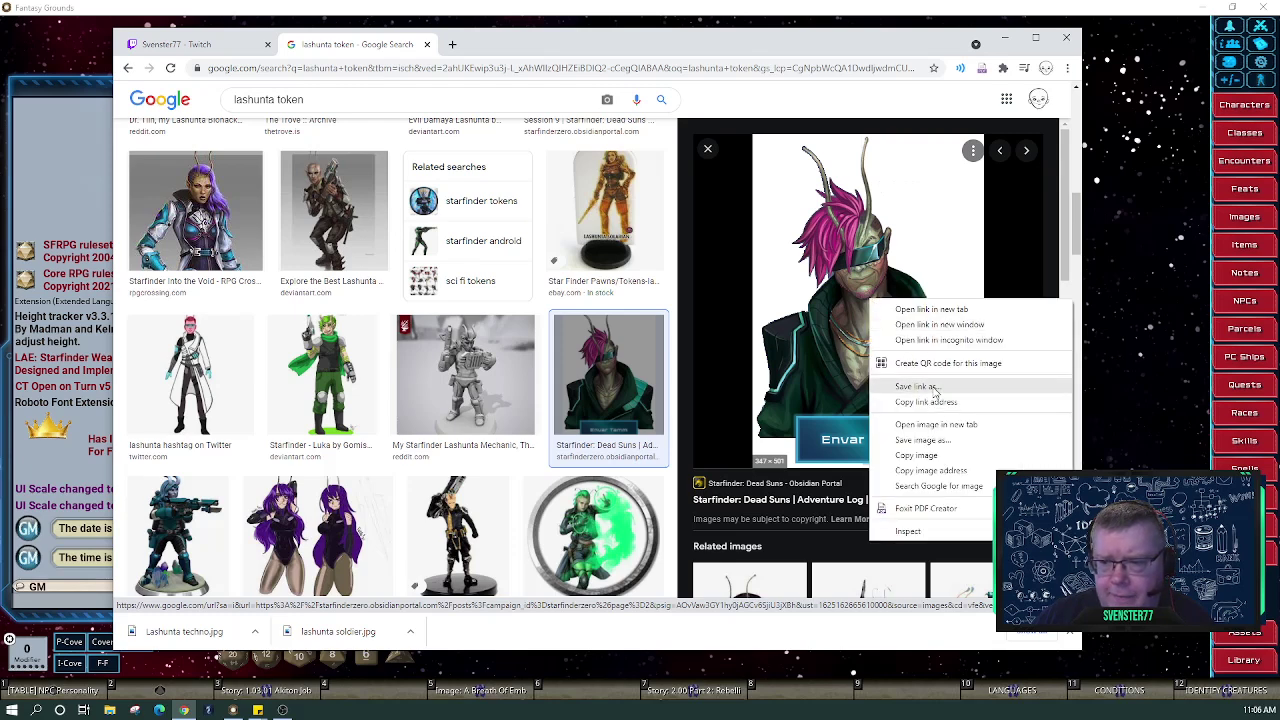
left_click(930, 440)
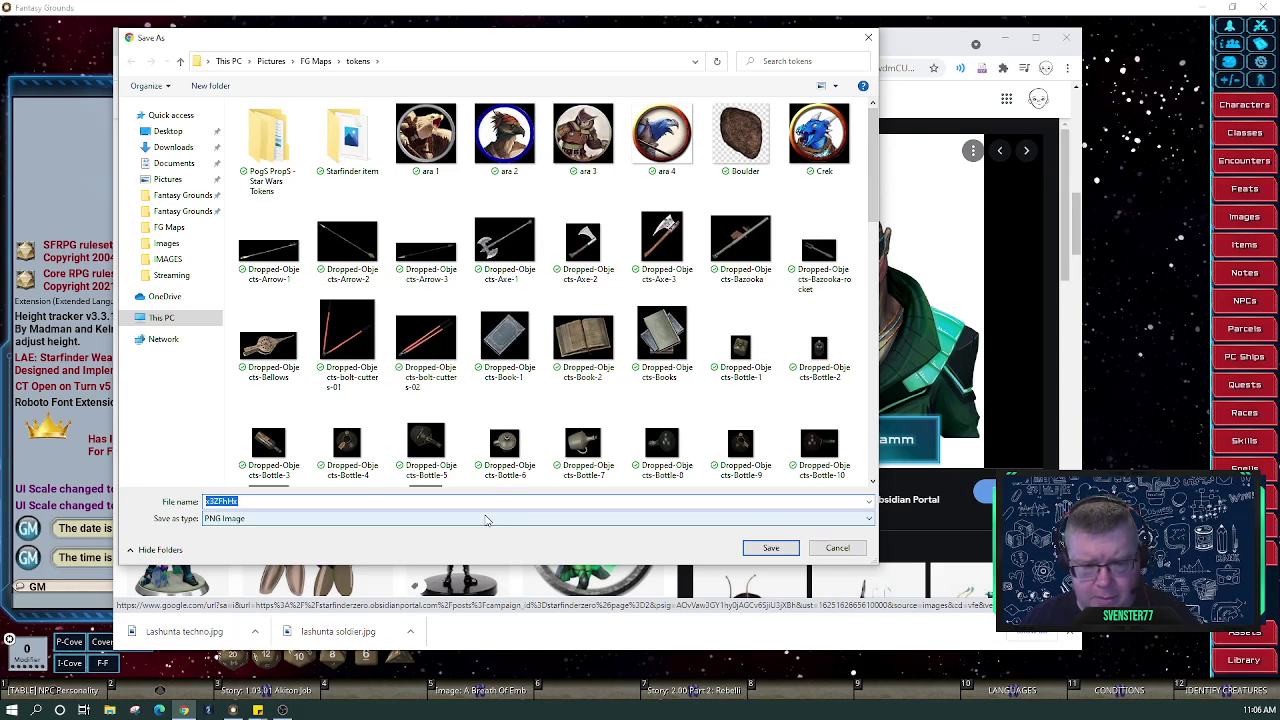
type("lshunta punk")
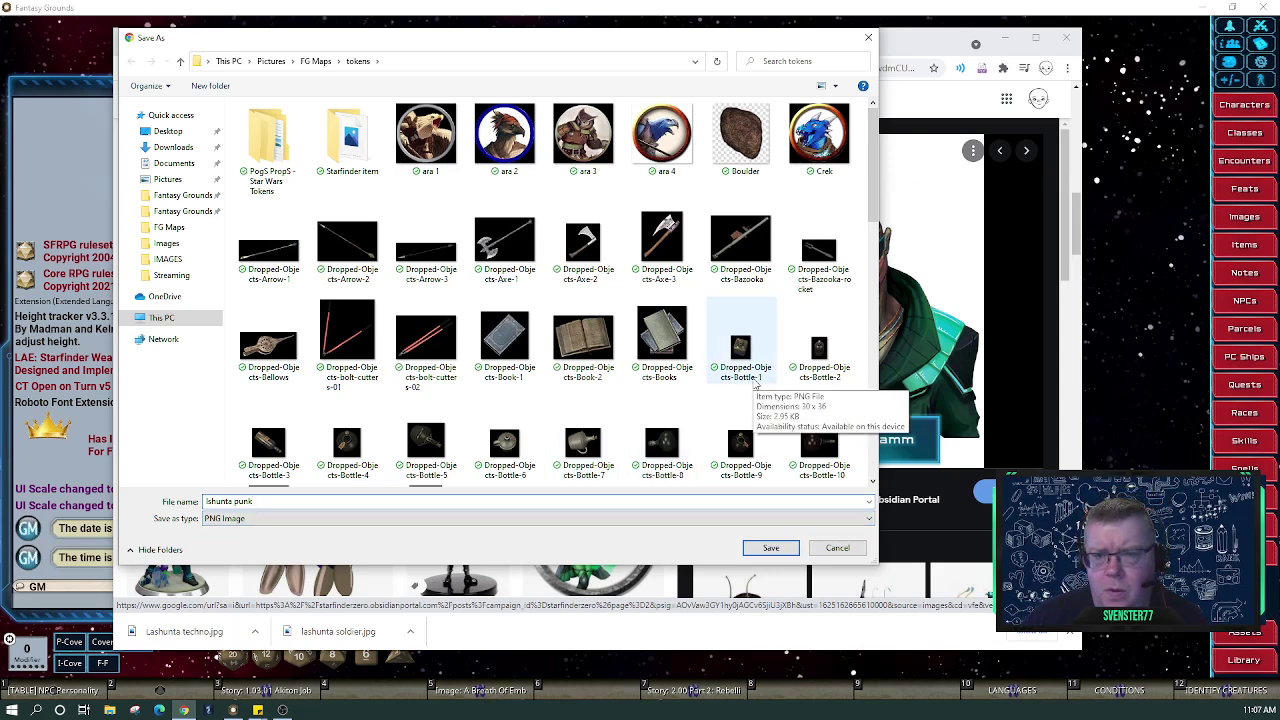
left_click(771, 548)
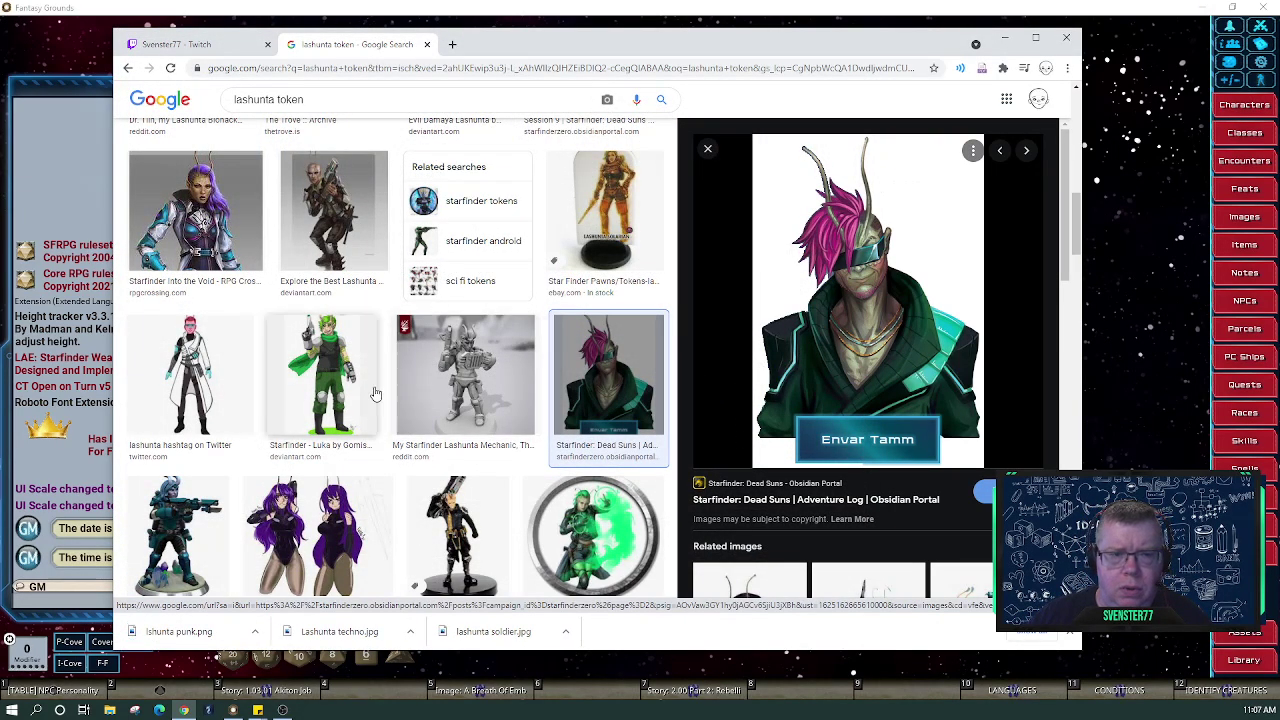
Replace the race in the image search query and search for "kasatha token"
scroll(340, 378, "up", 10)
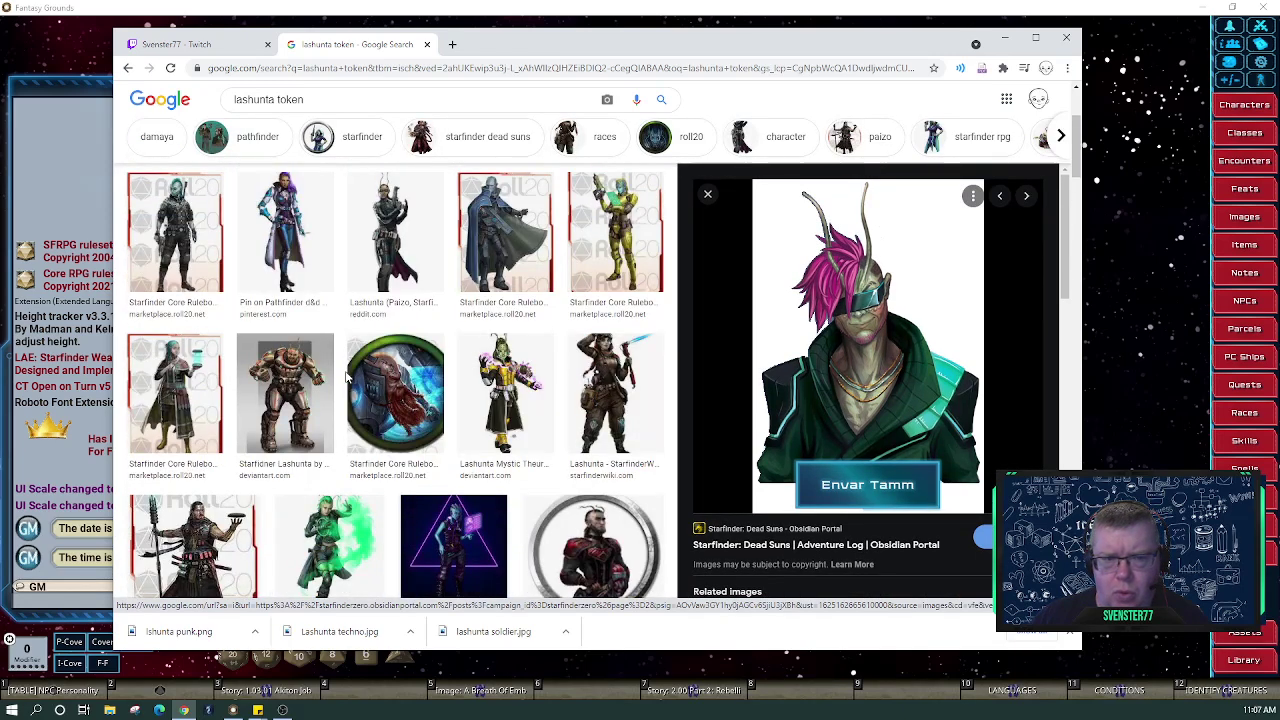
scroll(616, 432, "up", 2)
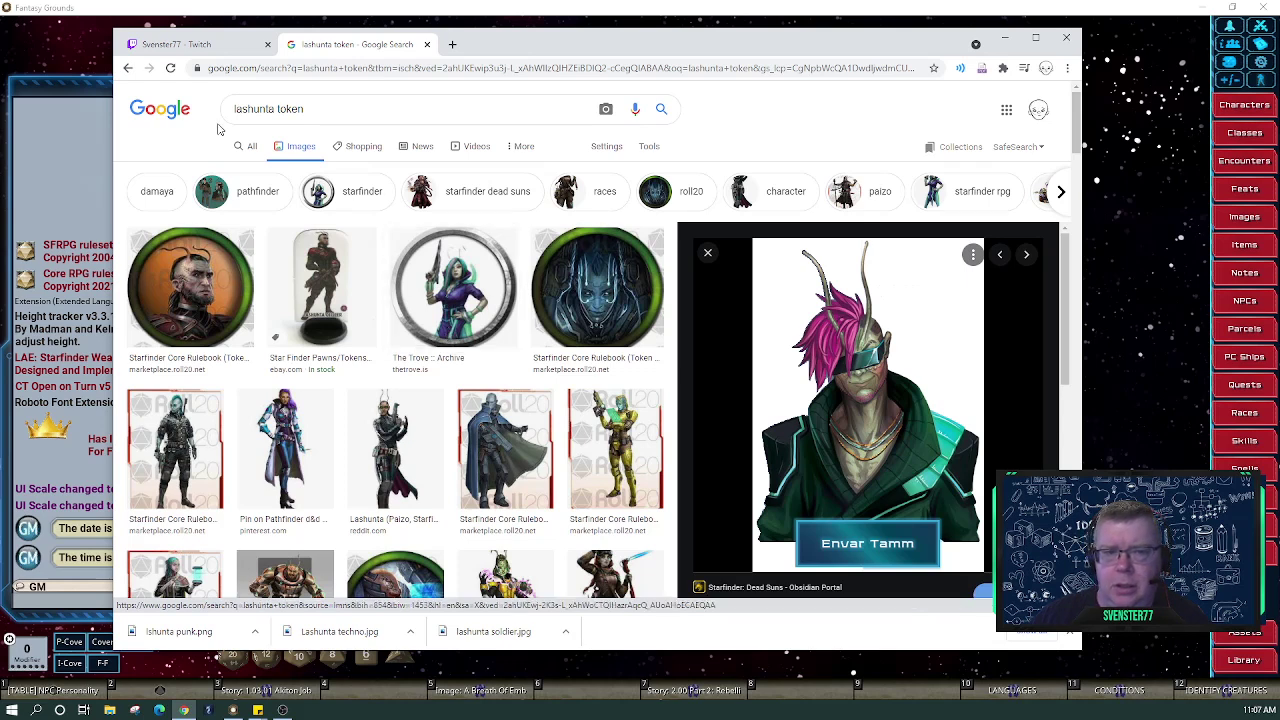
double_click(245, 108)
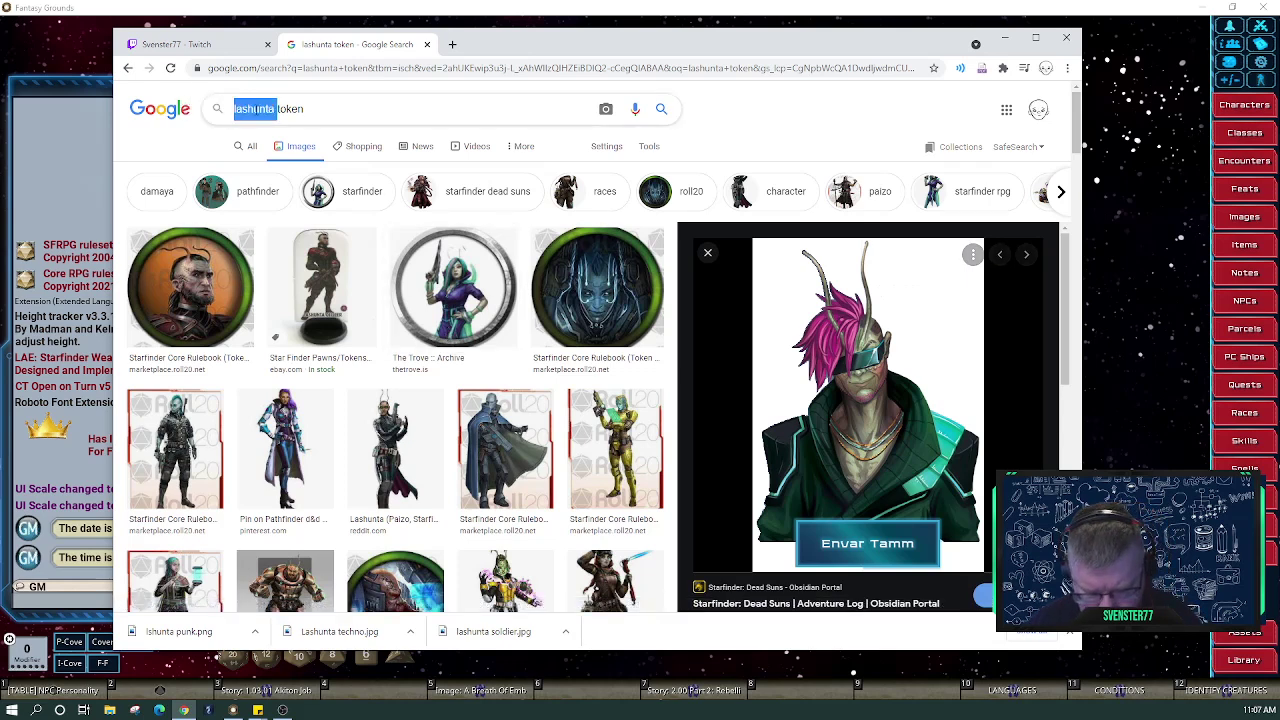
type("kasatha")
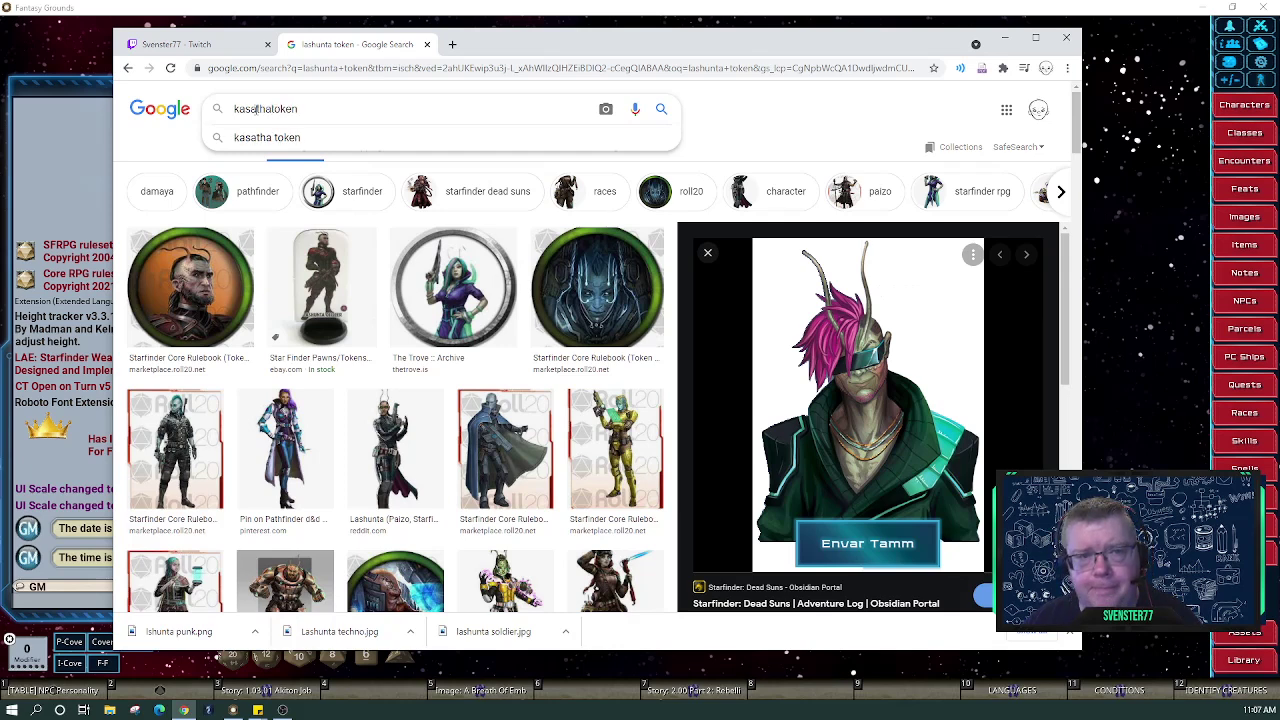
key("Return")
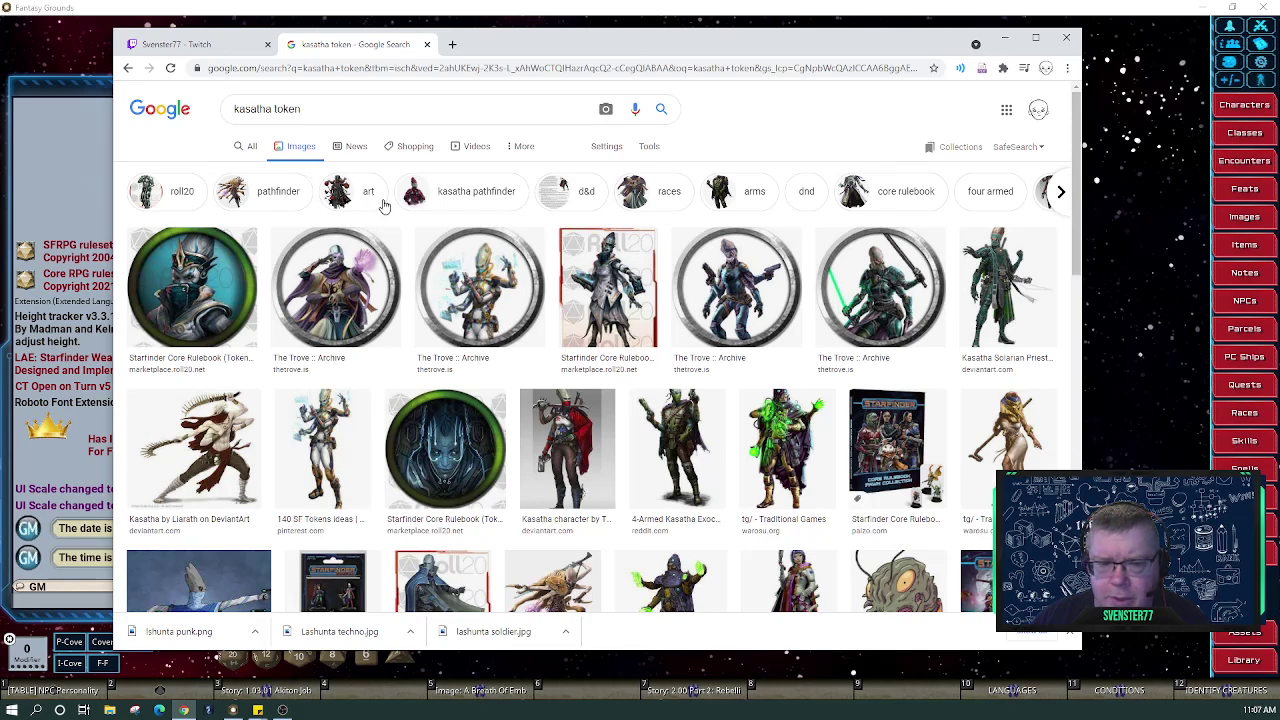
Preview the ring-framed kasatha in white and gold gear from The Trove and save it as the JPEG "kasatha mech" in the tokens folder
right_click(474, 298)
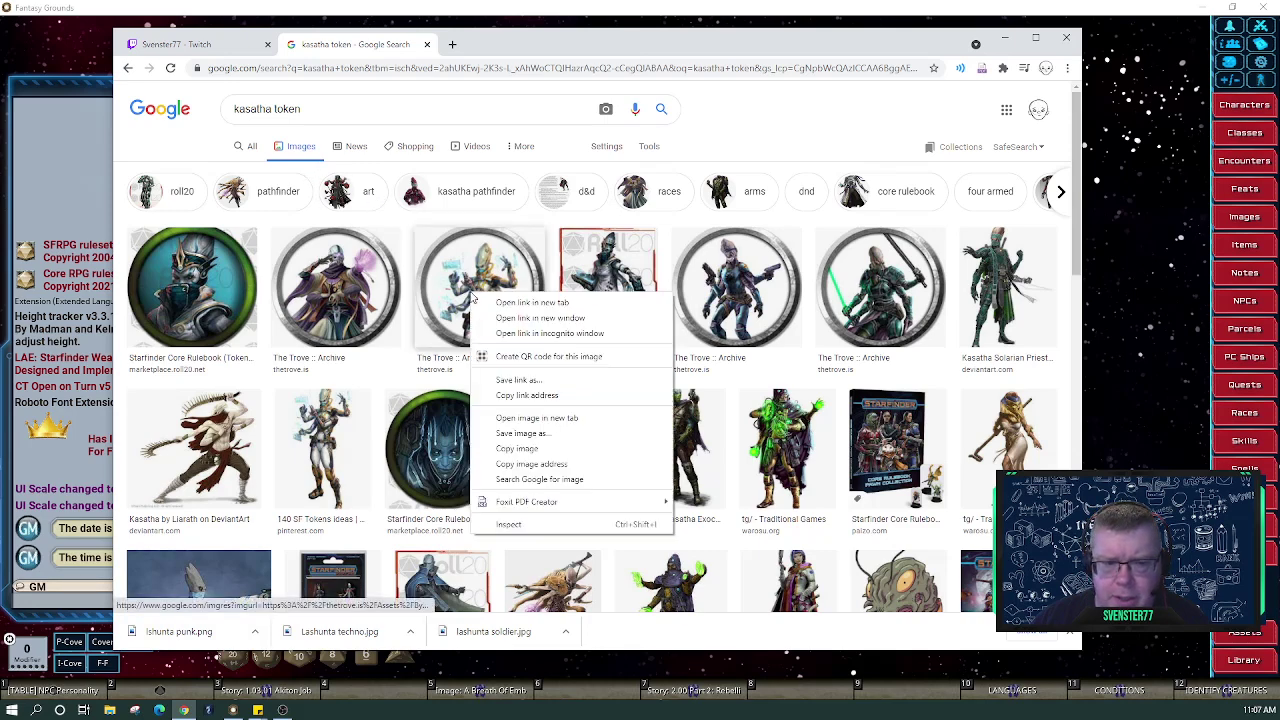
left_click(474, 298)
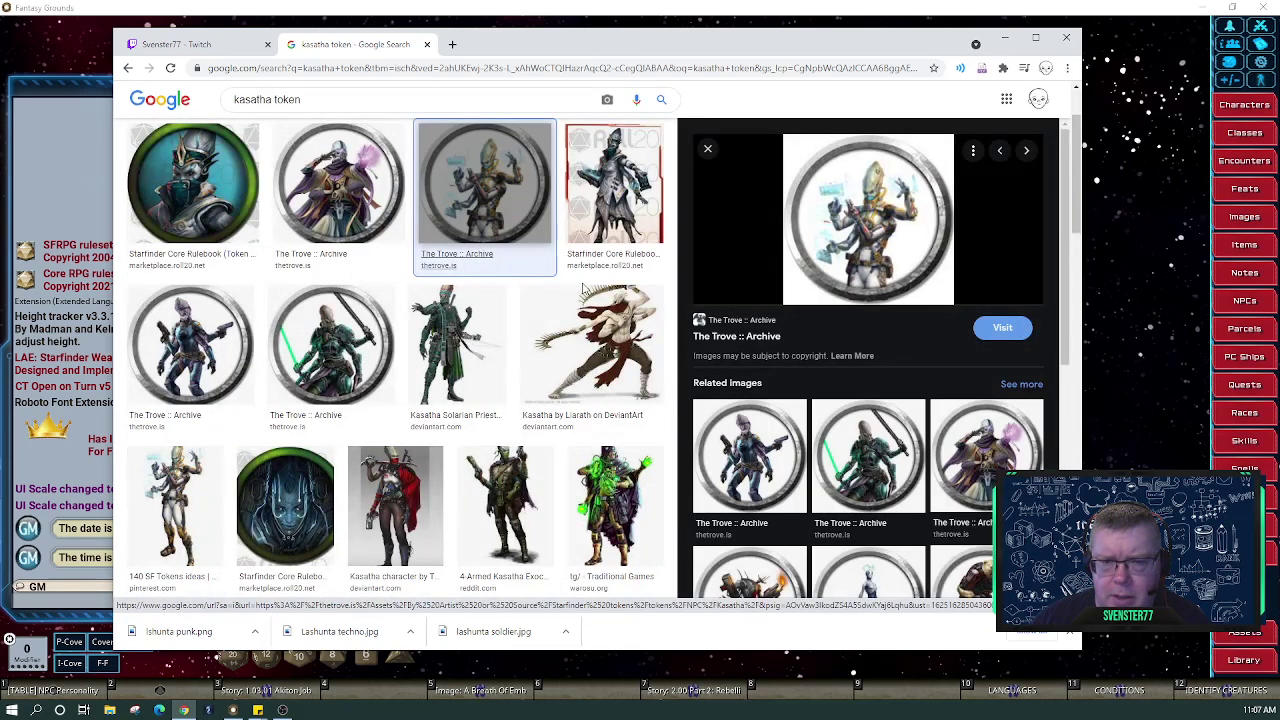
right_click(834, 257)
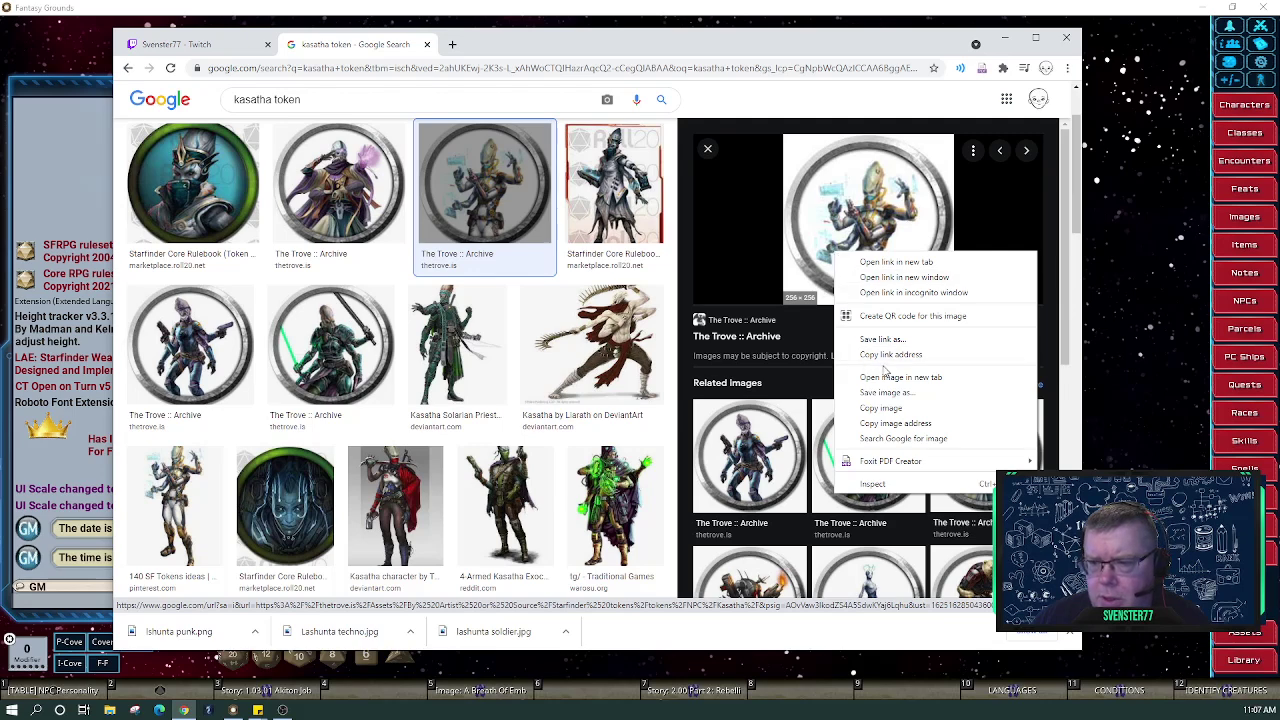
left_click(888, 393)
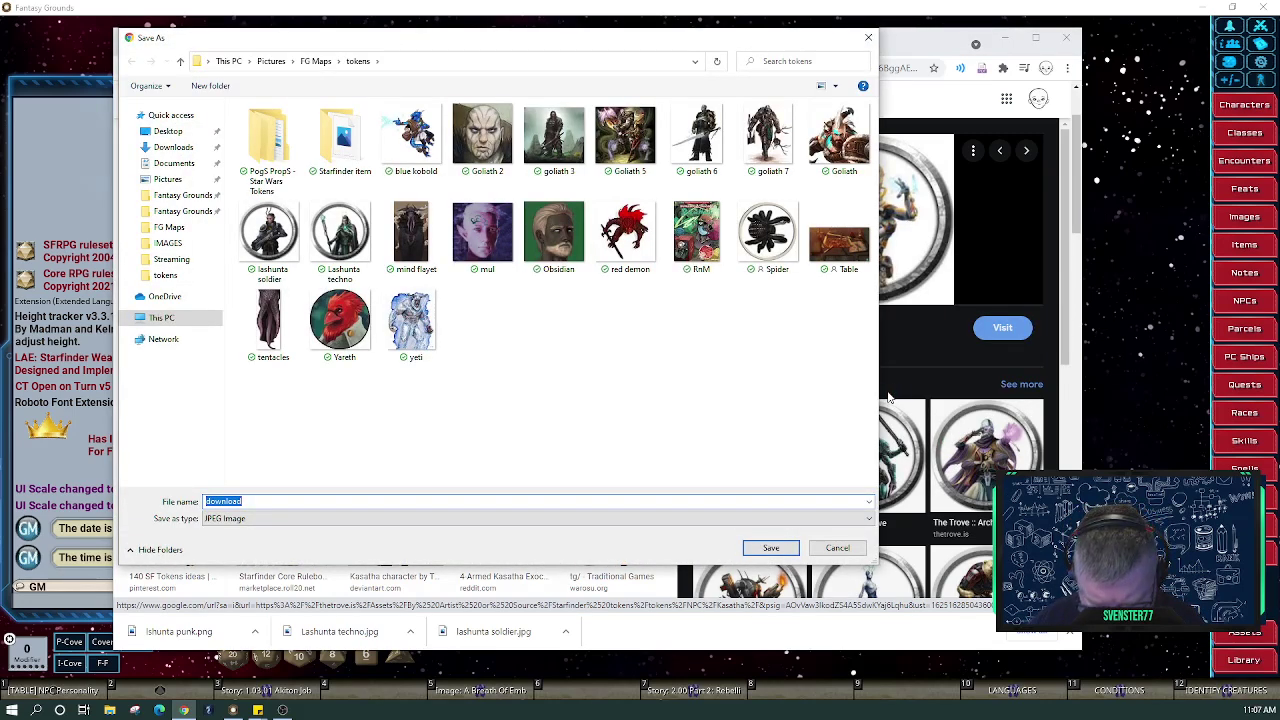
type("las")
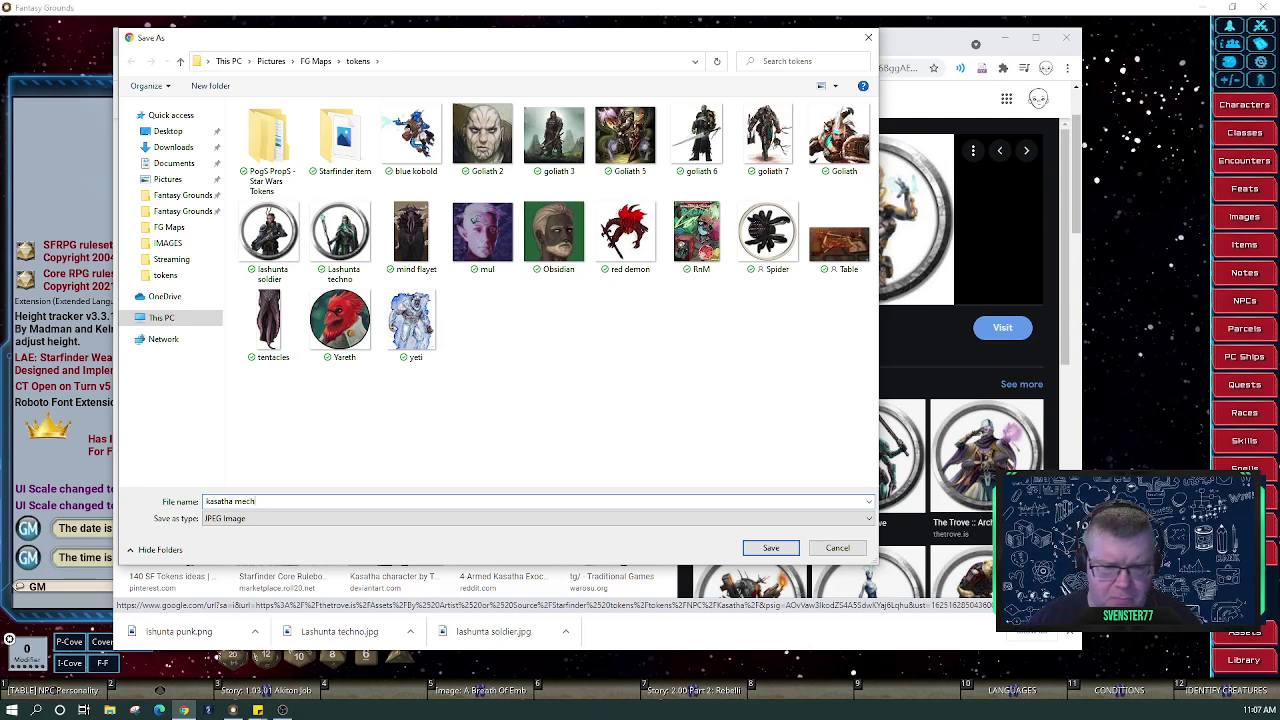
left_click(771, 552)
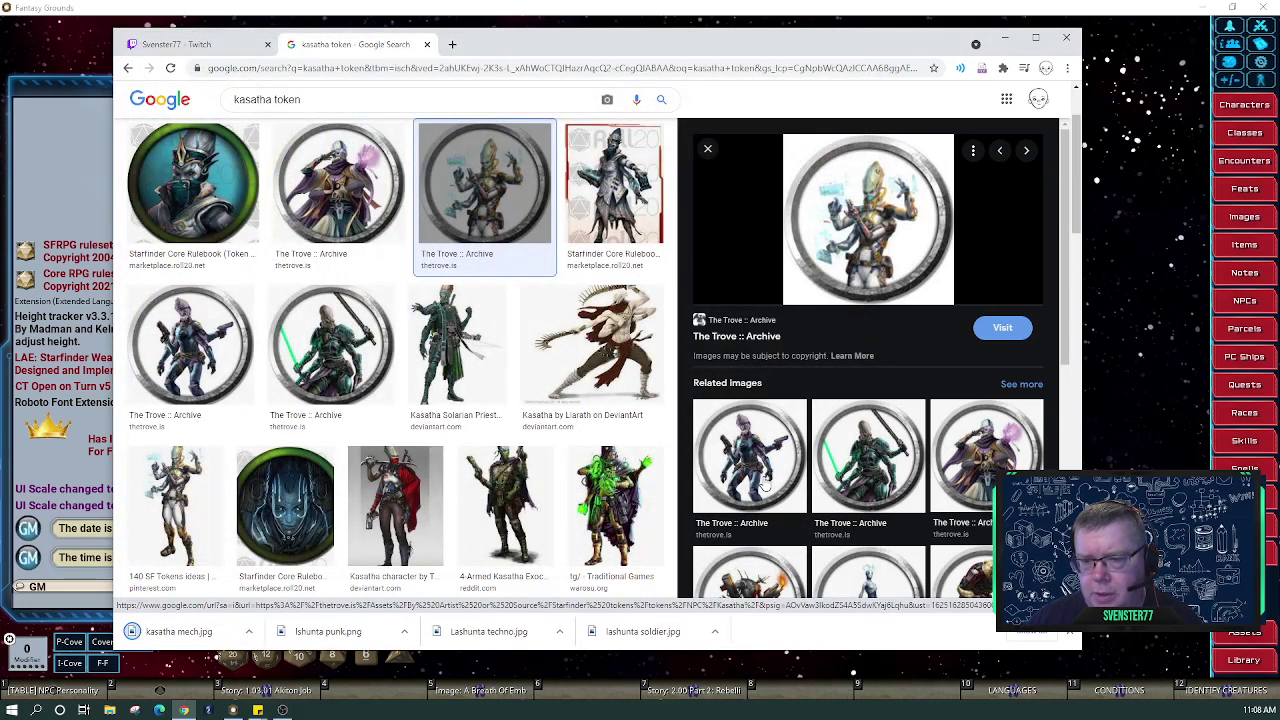
Preview the ring-framed kasatha holding pistols and save its image as the JPEG "kasatha oper" in the tokens folder
right_click(847, 243)
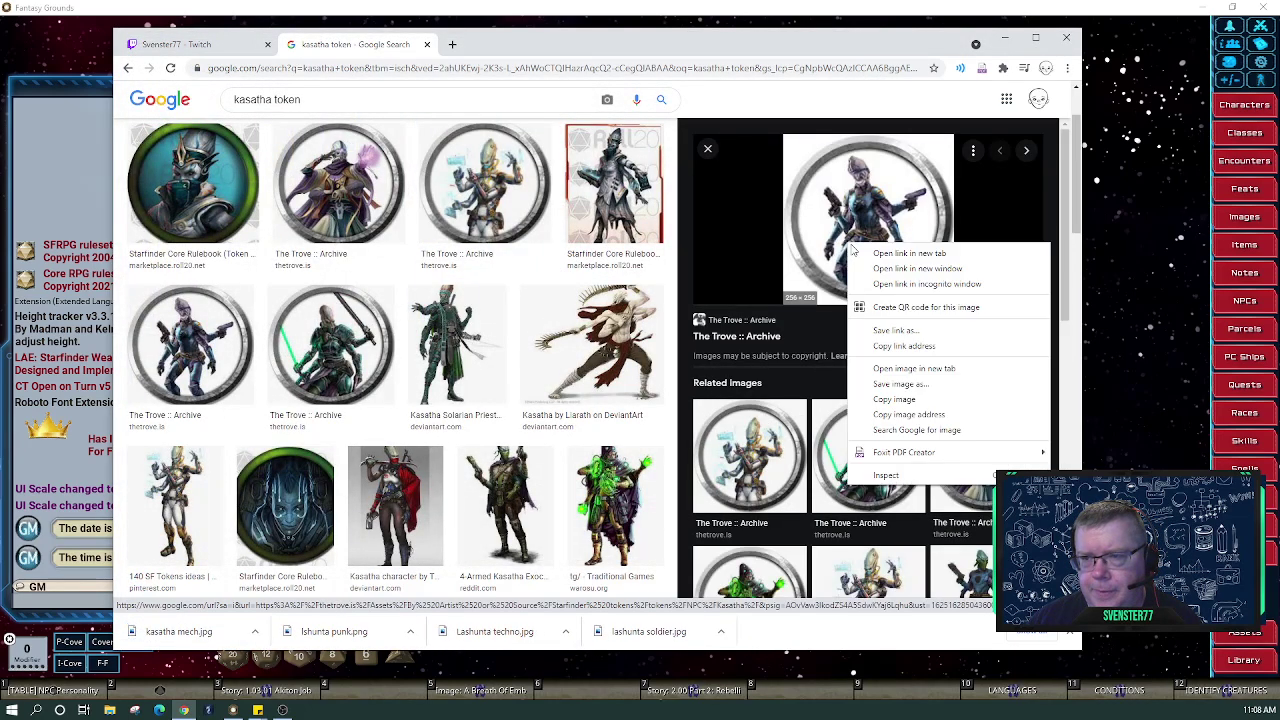
left_click(890, 385)
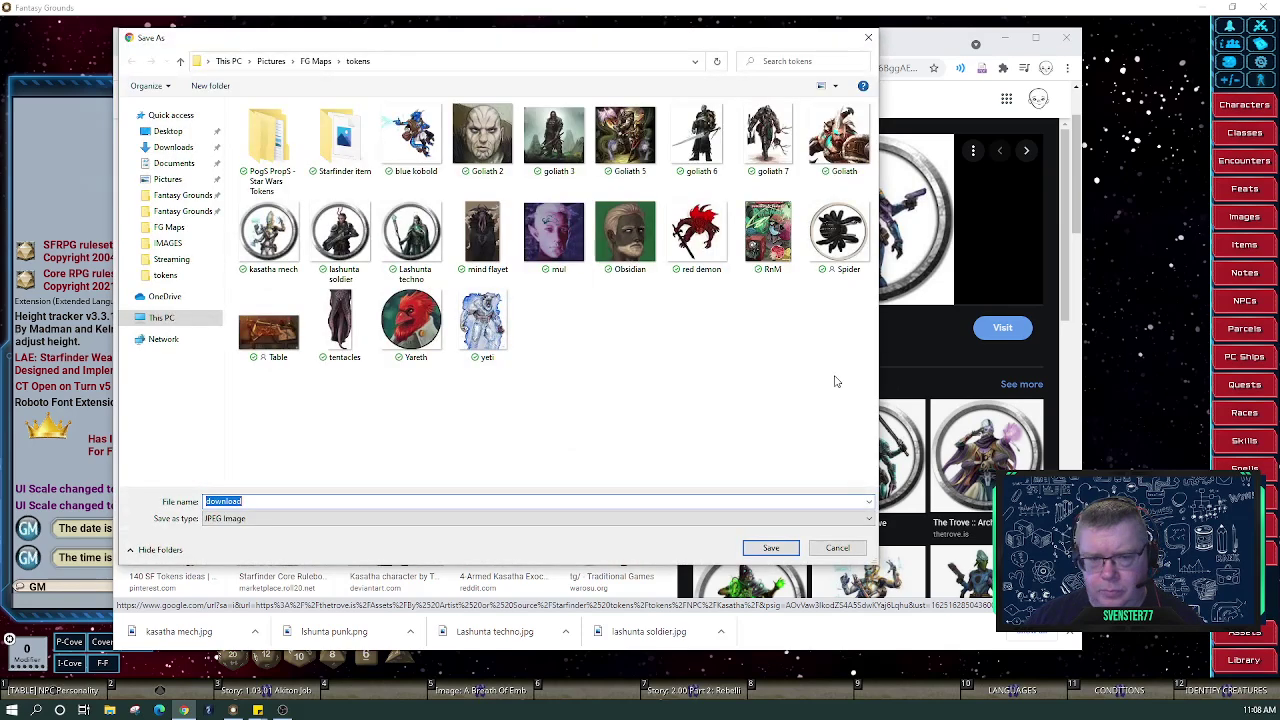
type("kasa")
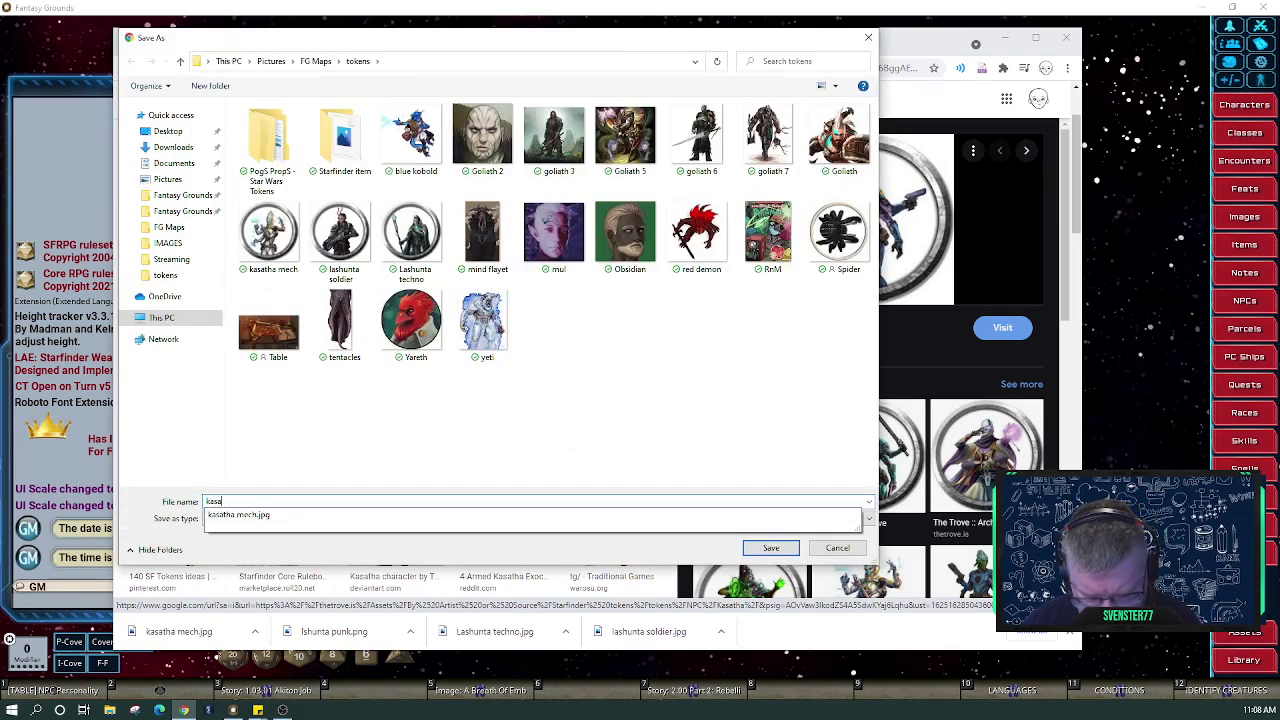
type("tha oper")
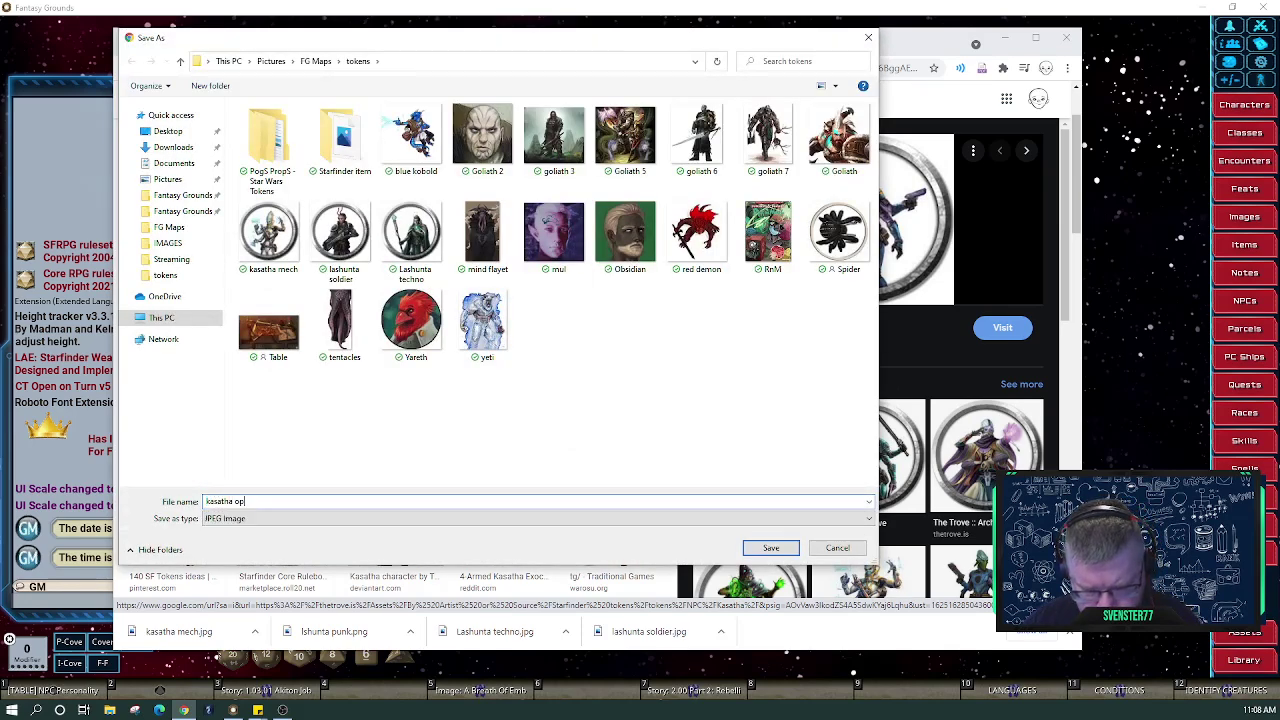
left_click(770, 548)
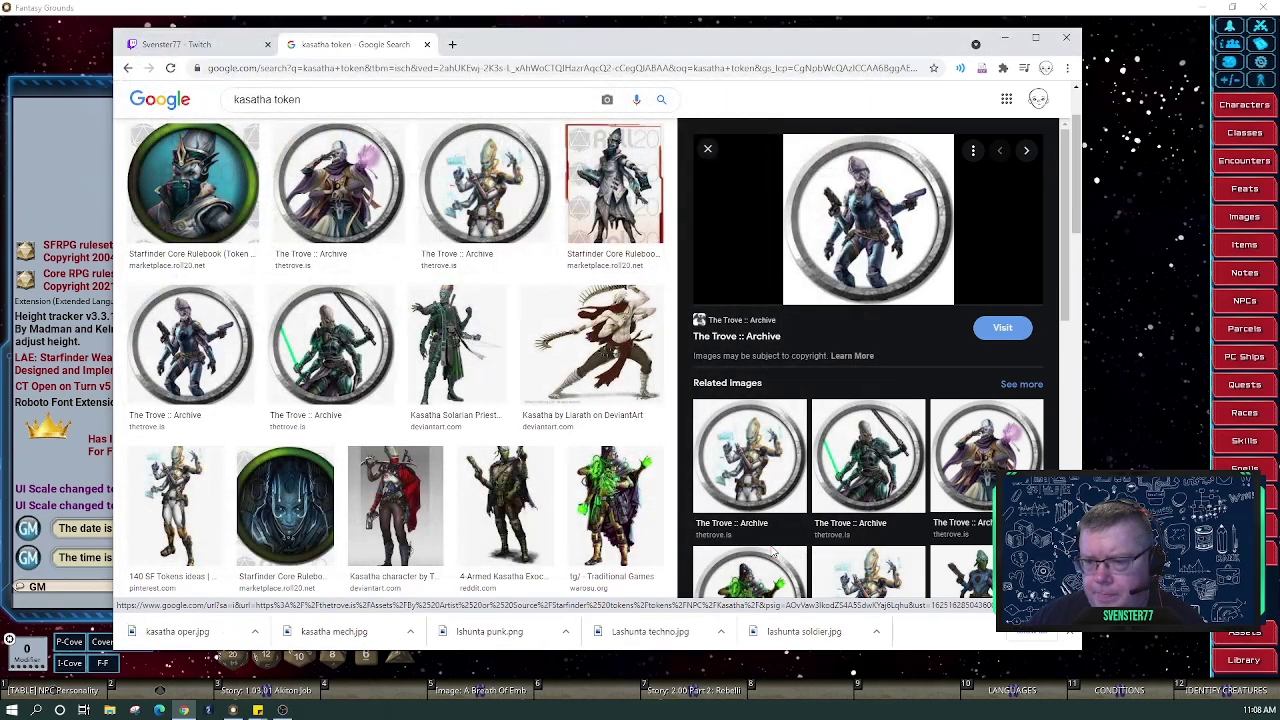
Preview the ring-framed, green-armoured kasatha with swords and save its image as the JPEG "kasatha sold" in the tokens folder
left_click(862, 463)
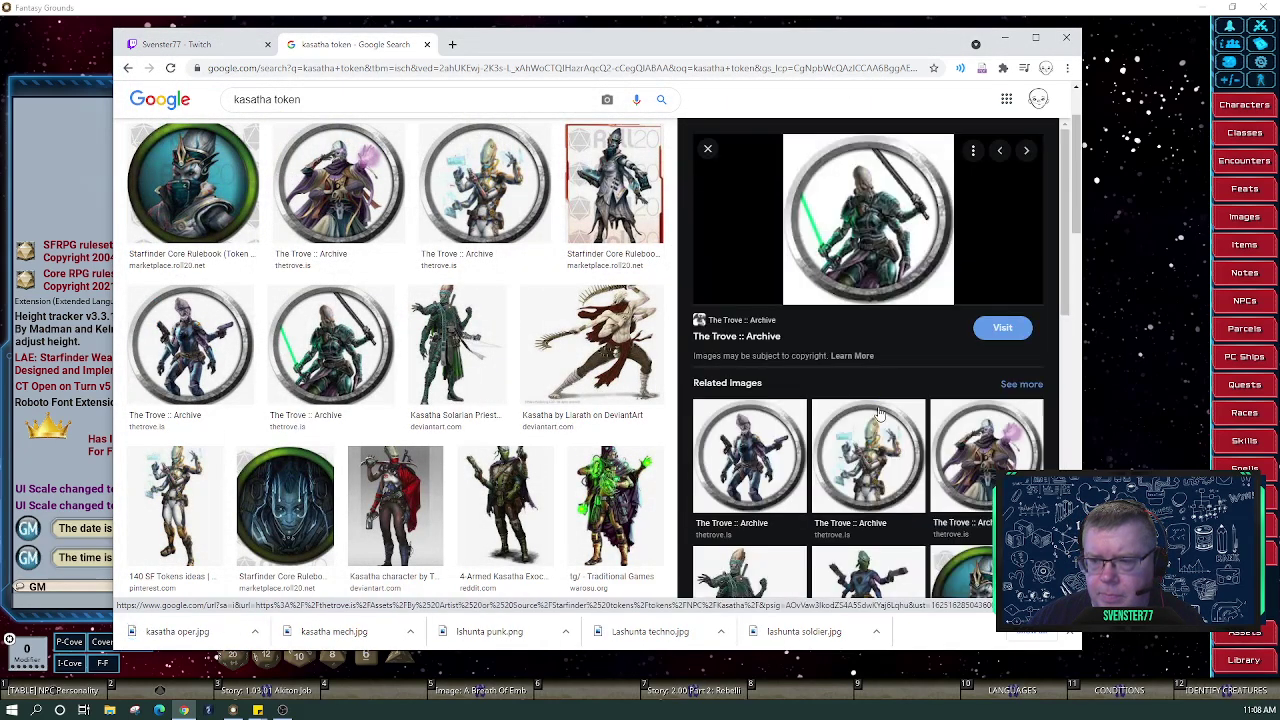
right_click(893, 221)
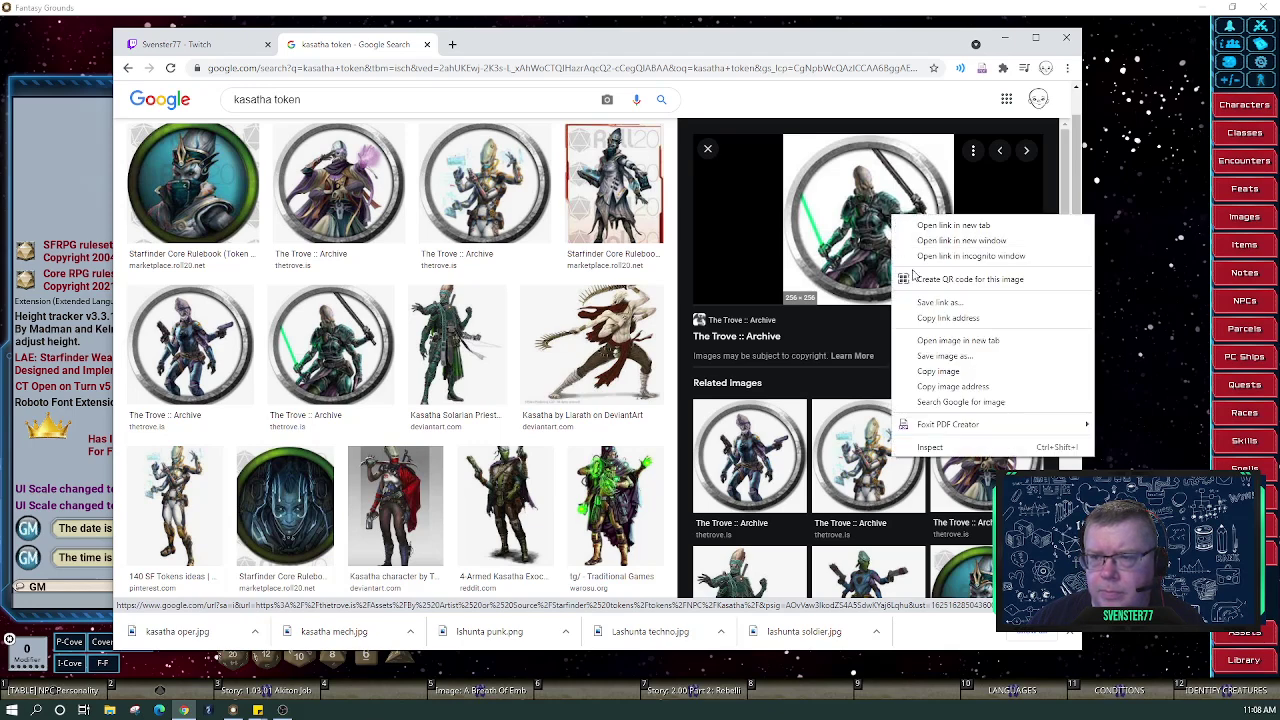
left_click(948, 360)
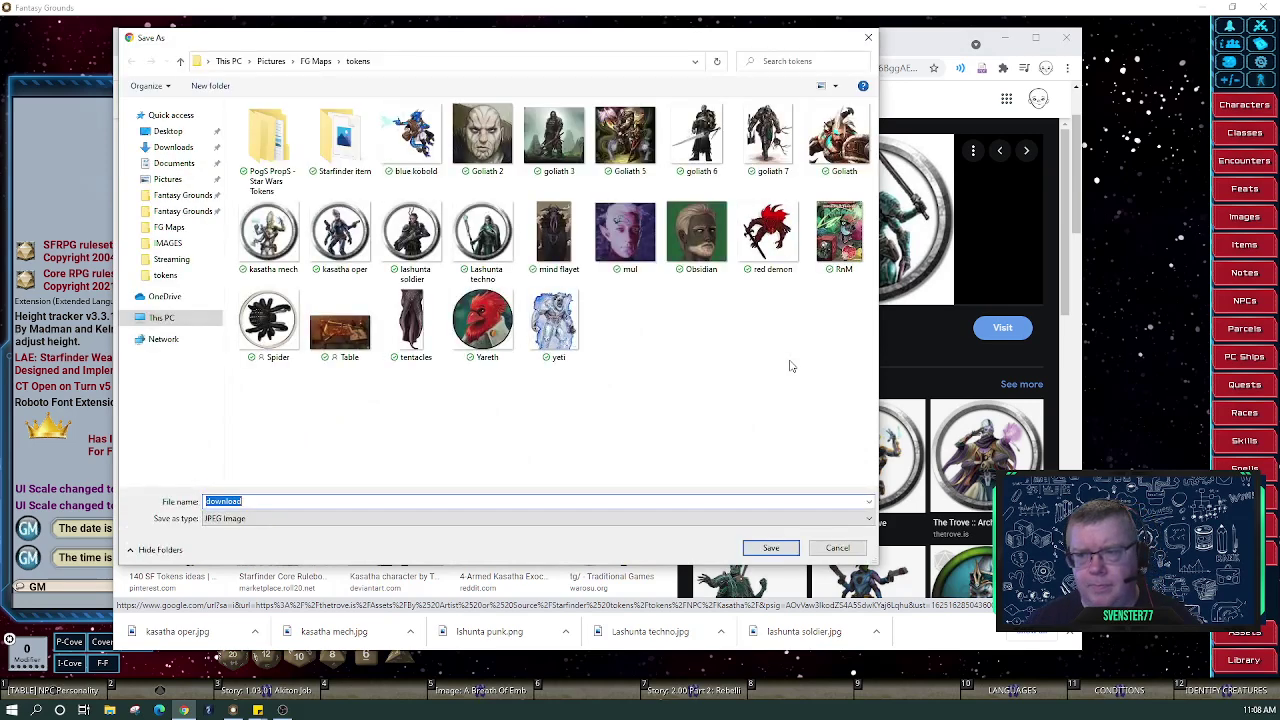
type("ka")
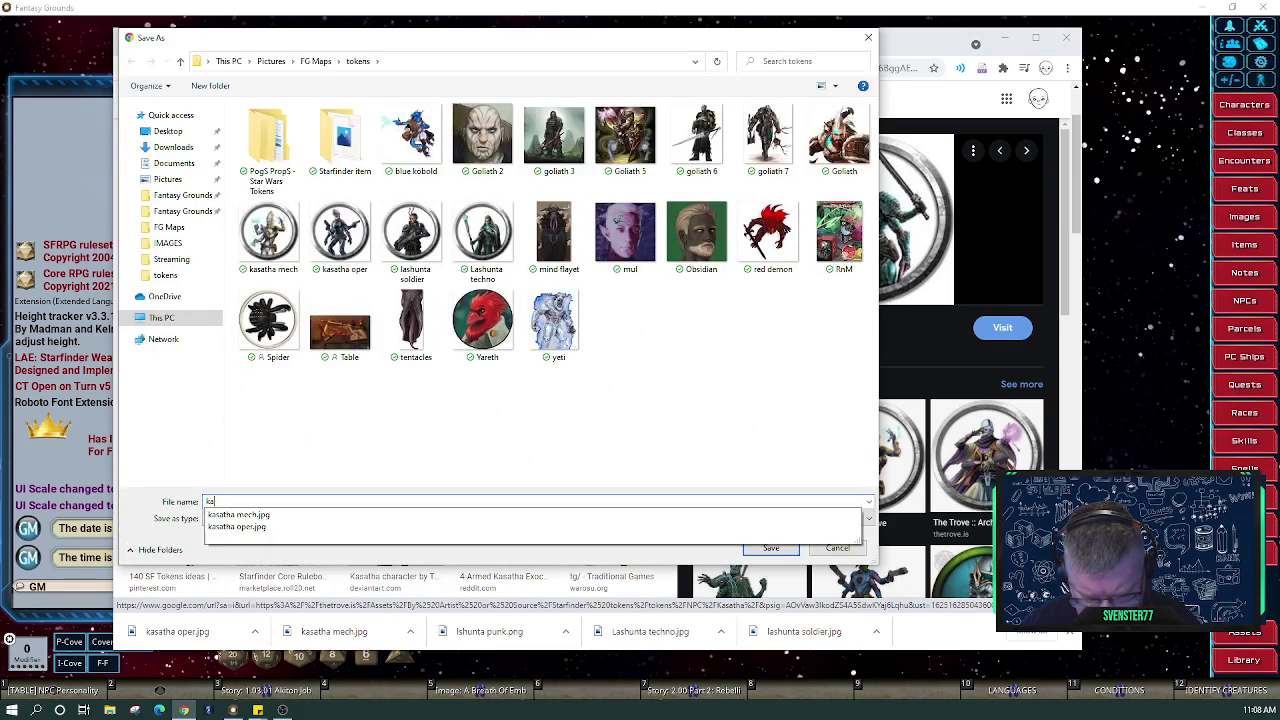
type("satha")
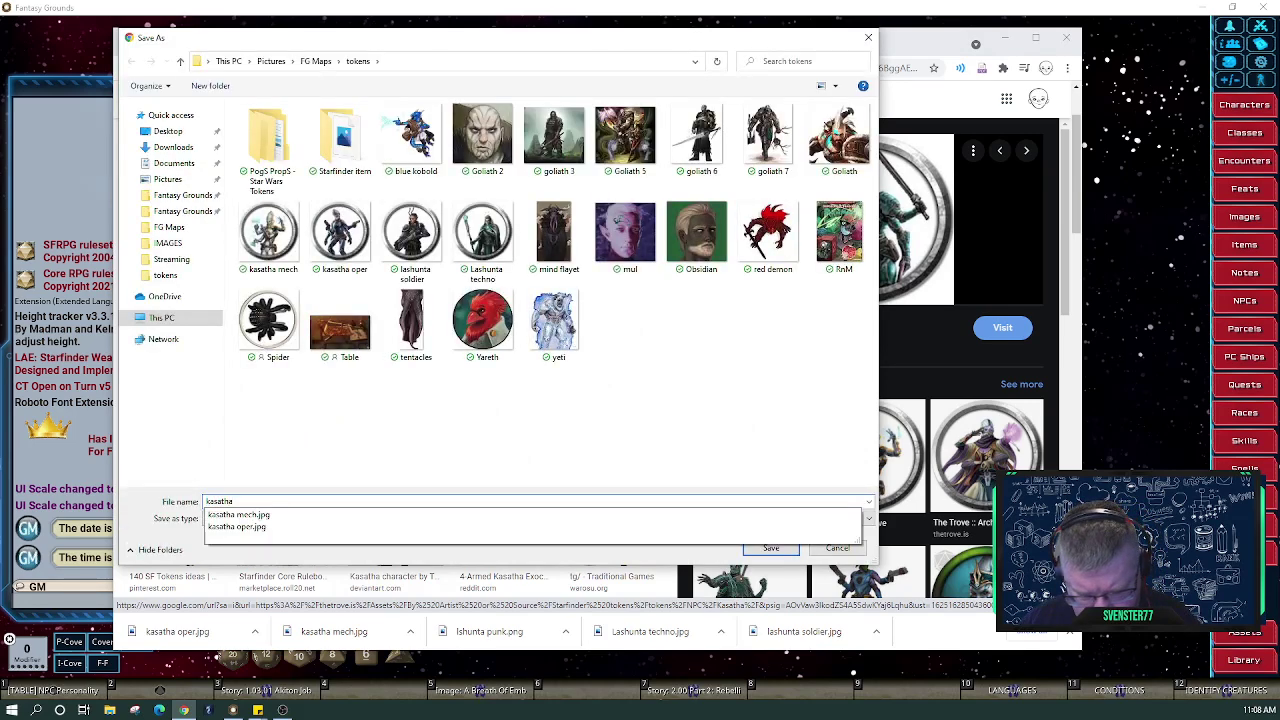
type(" sold")
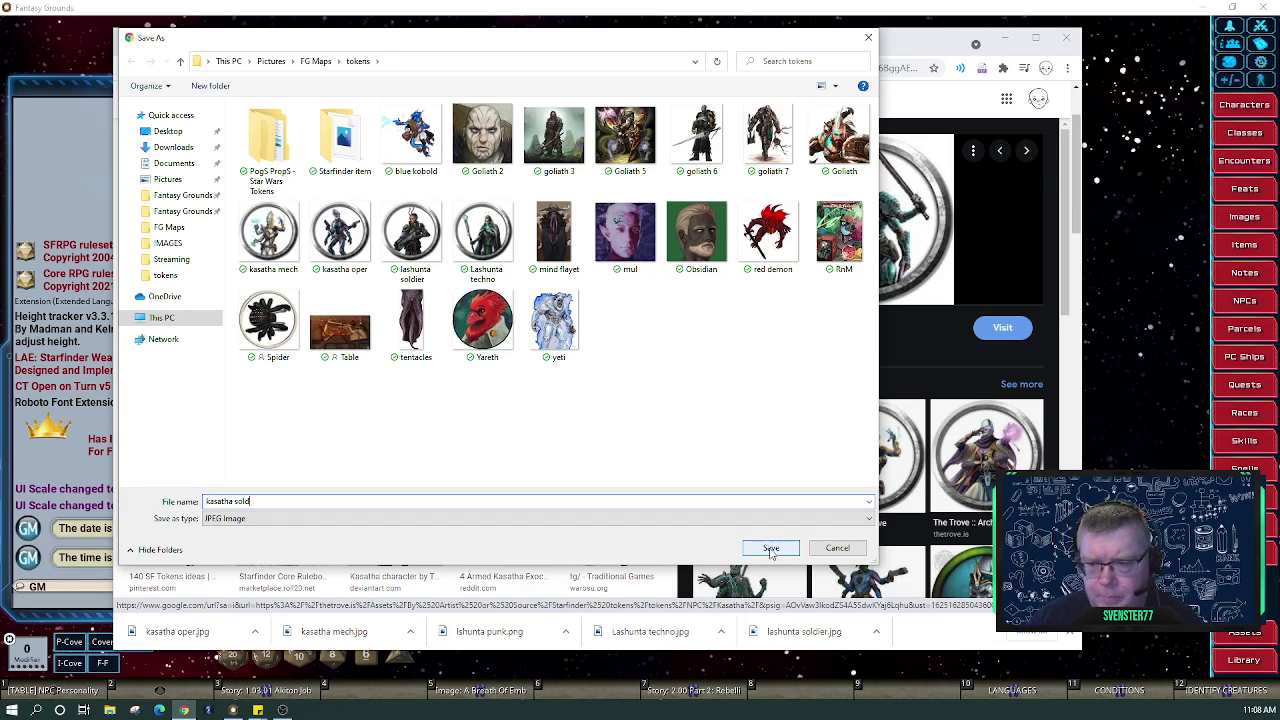
left_click(771, 549)
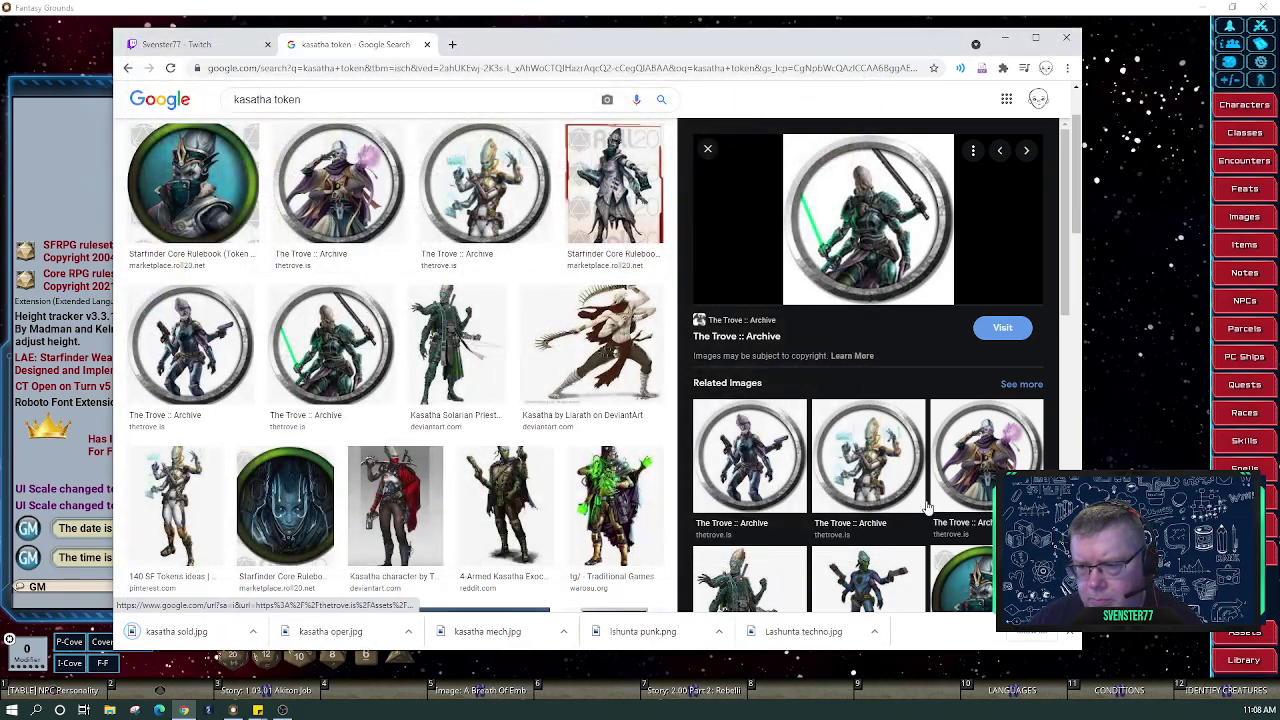
Preview the ring-framed kasatha in purple robes and save its image as the JPEG "kasatha mystic" in the tokens folder
left_click(990, 465)
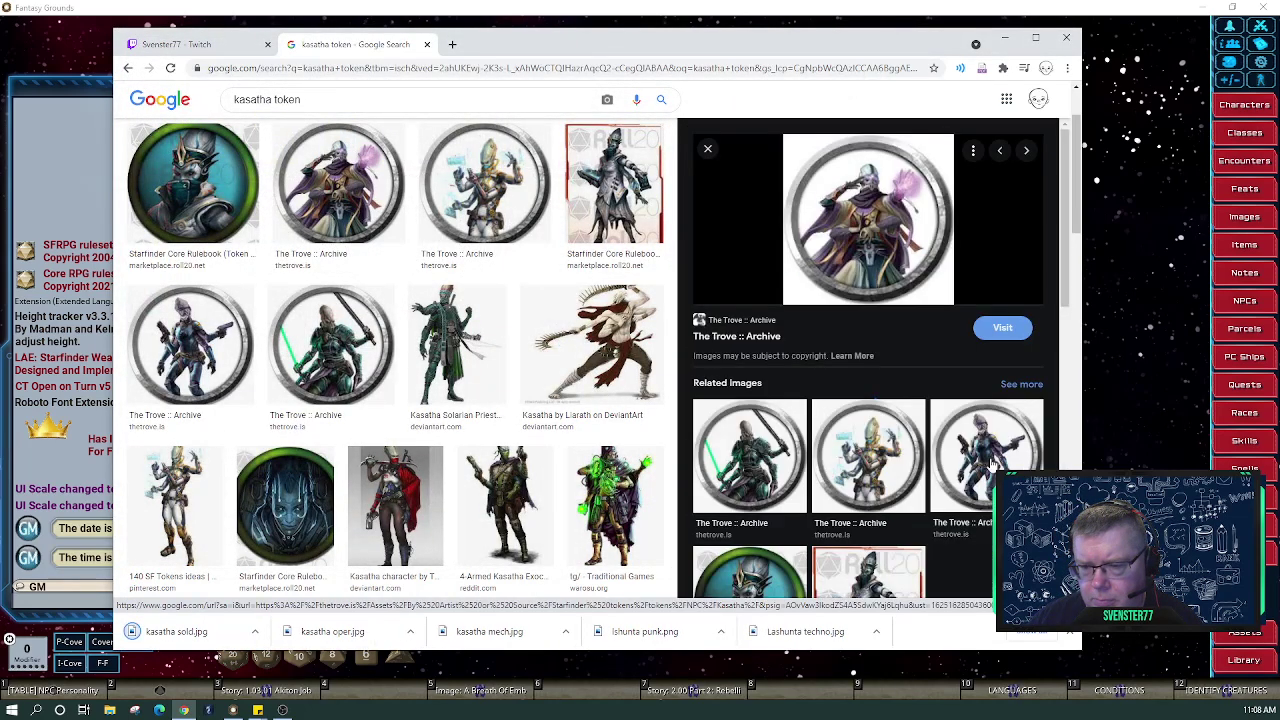
right_click(857, 236)
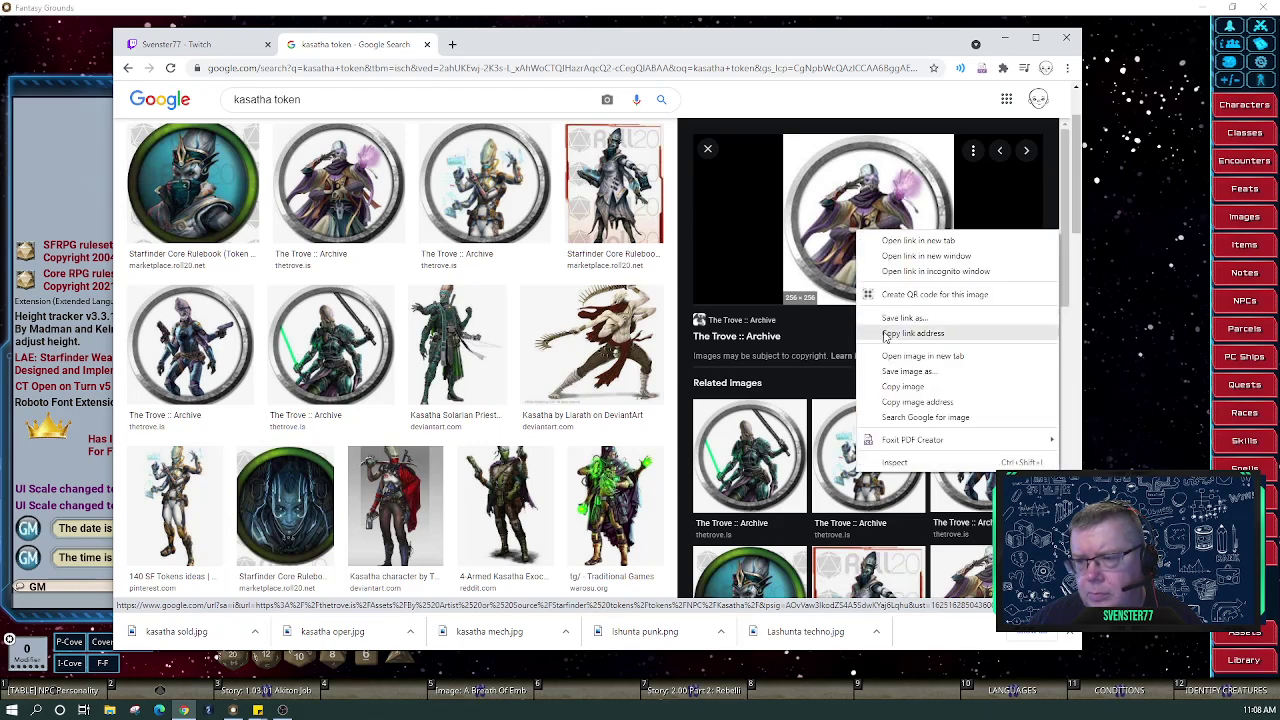
left_click(900, 371)
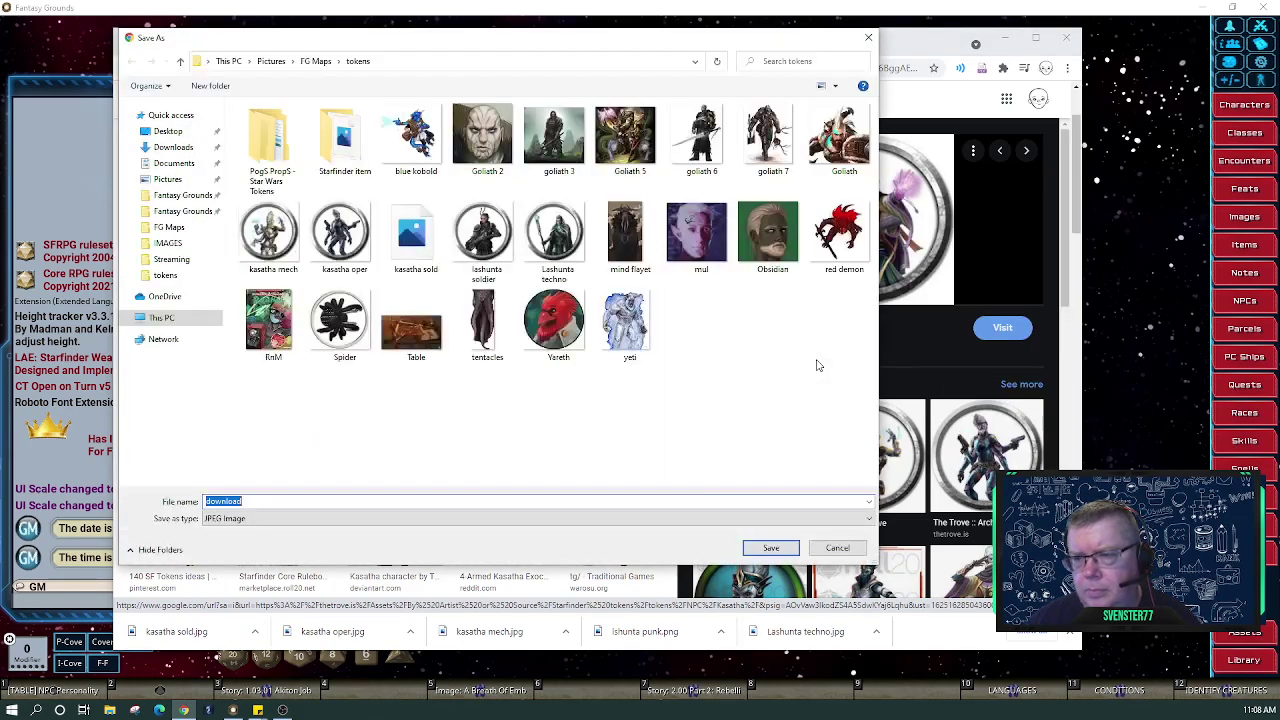
type("kasat")
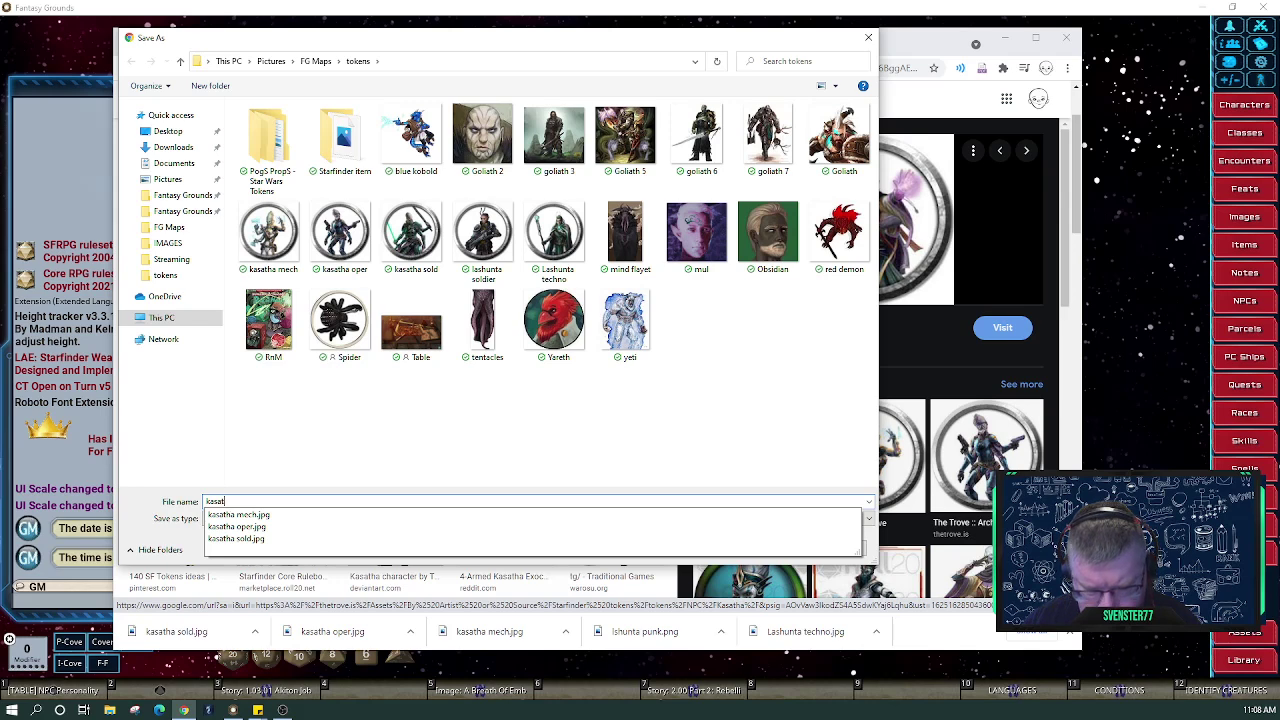
type("ha my")
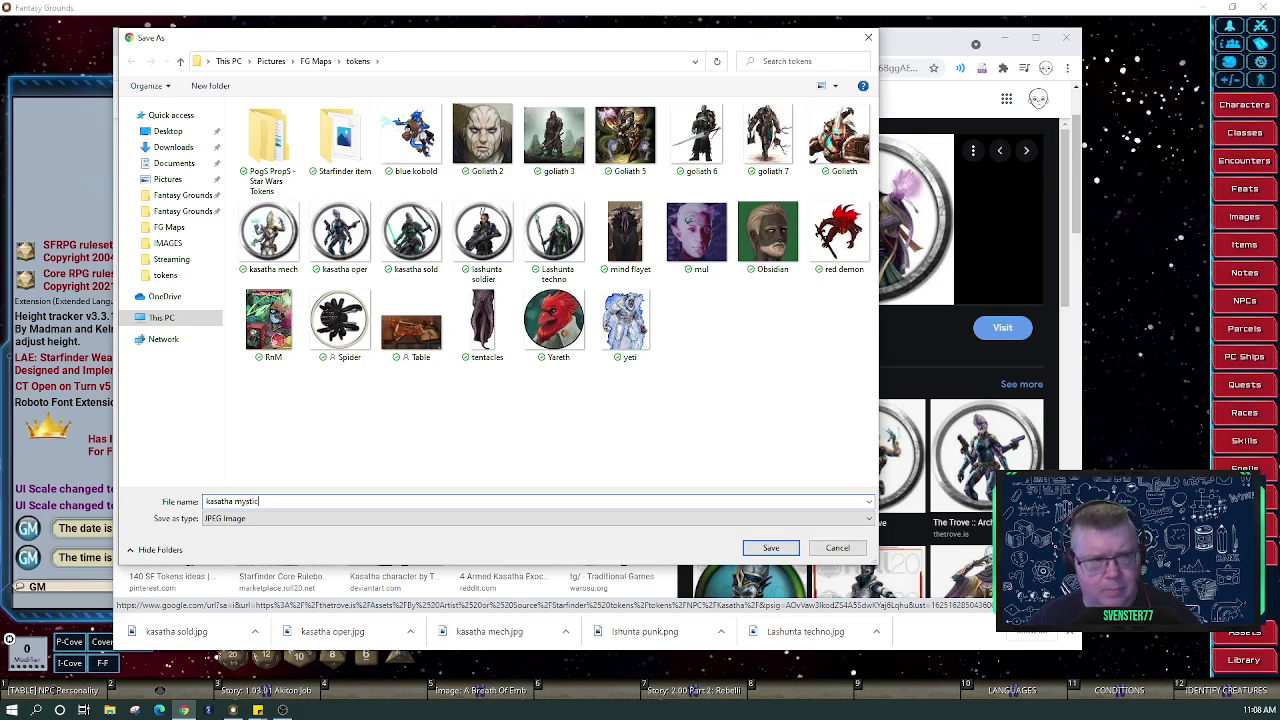
type("stic")
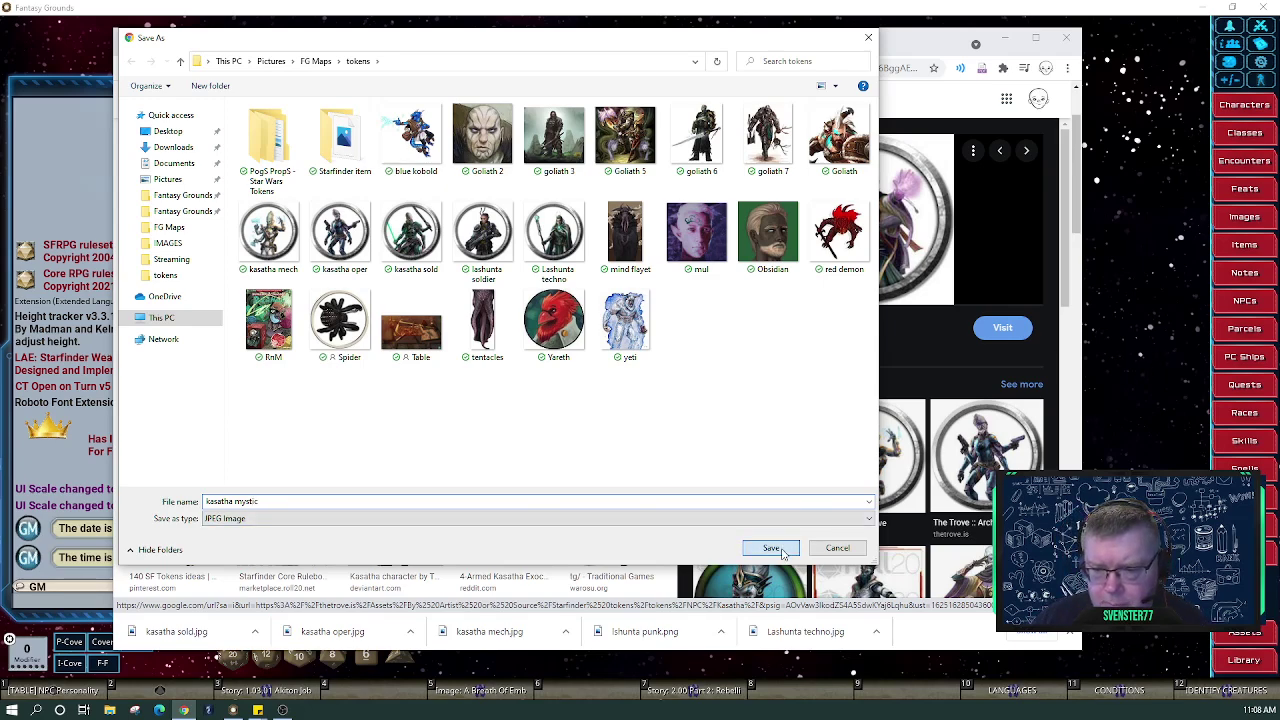
left_click(771, 547)
Look through the related images of the robed and the white-and-gold kasatha for further suitable tokens
scroll(932, 447, "down", 5)
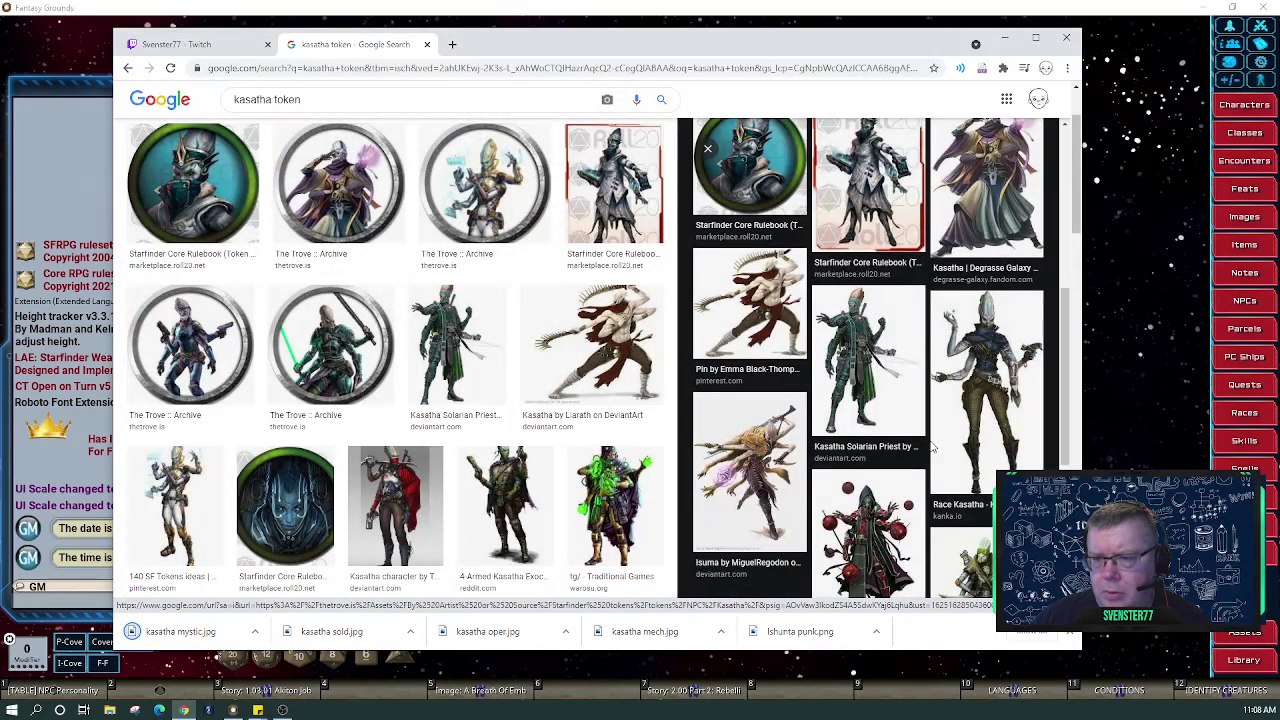
scroll(932, 447, "up", 5)
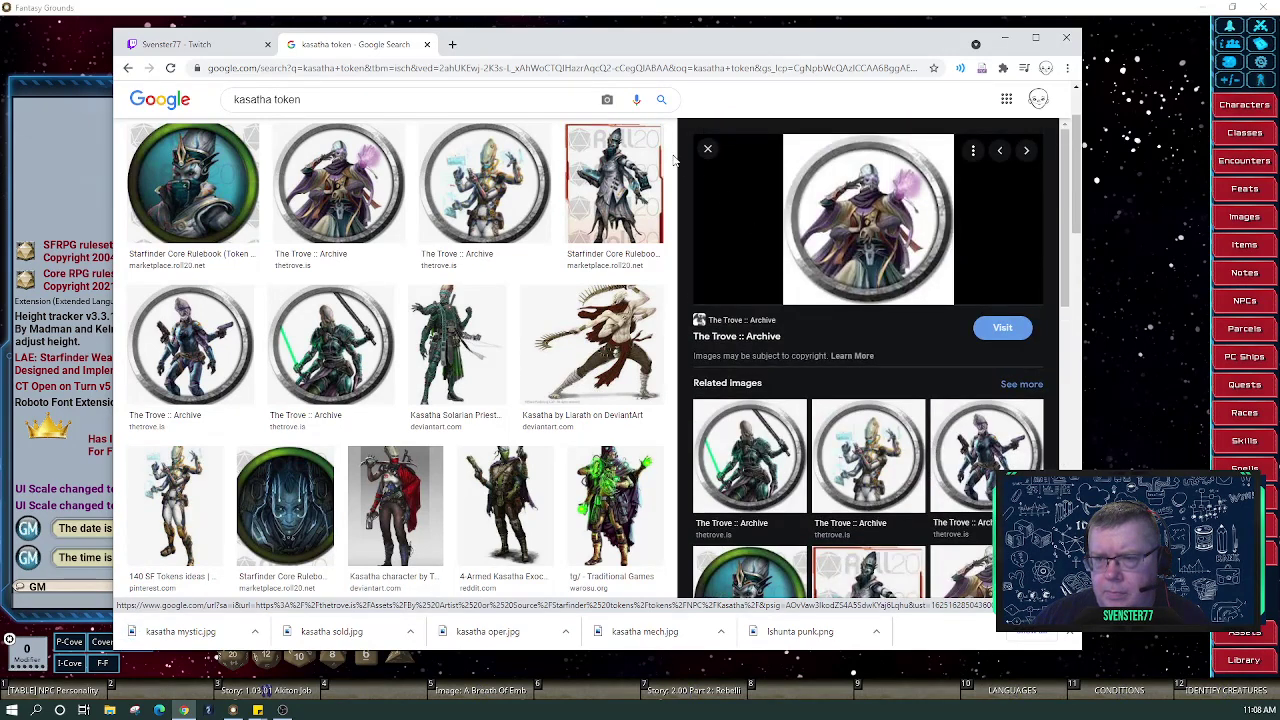
left_click(1000, 152)
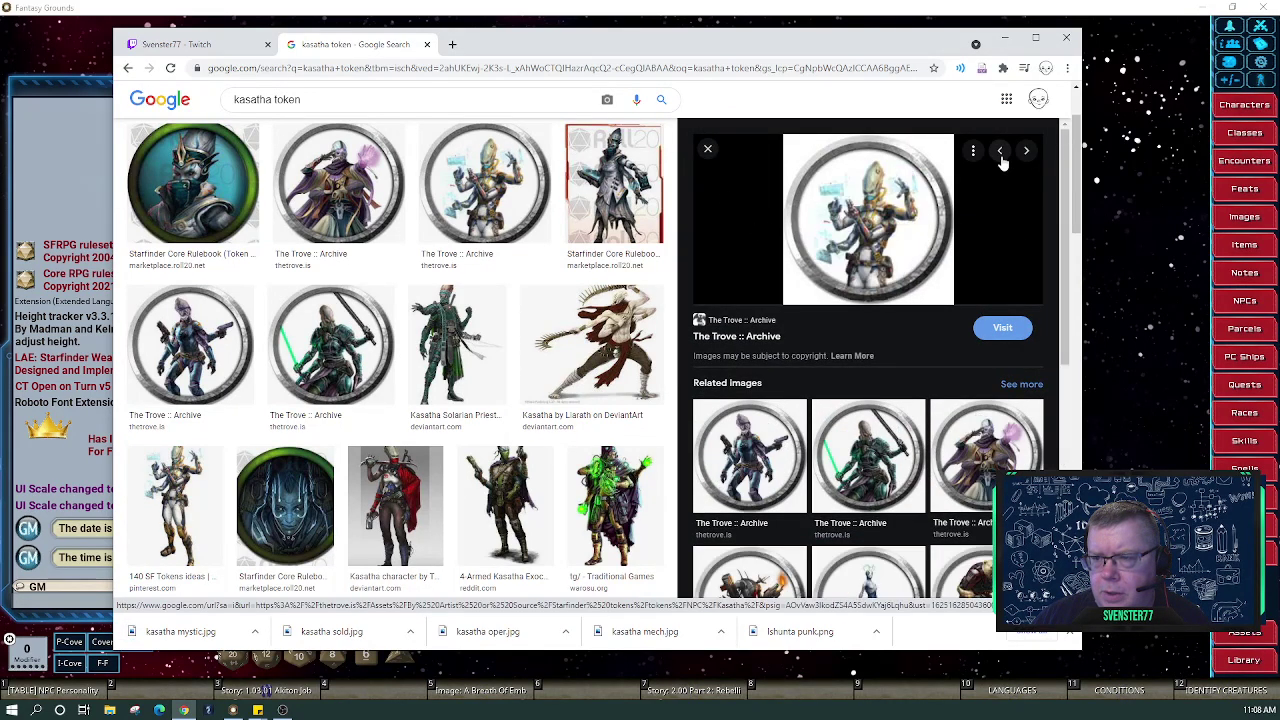
scroll(965, 412, "down", 3)
scroll(965, 415, "down", 1)
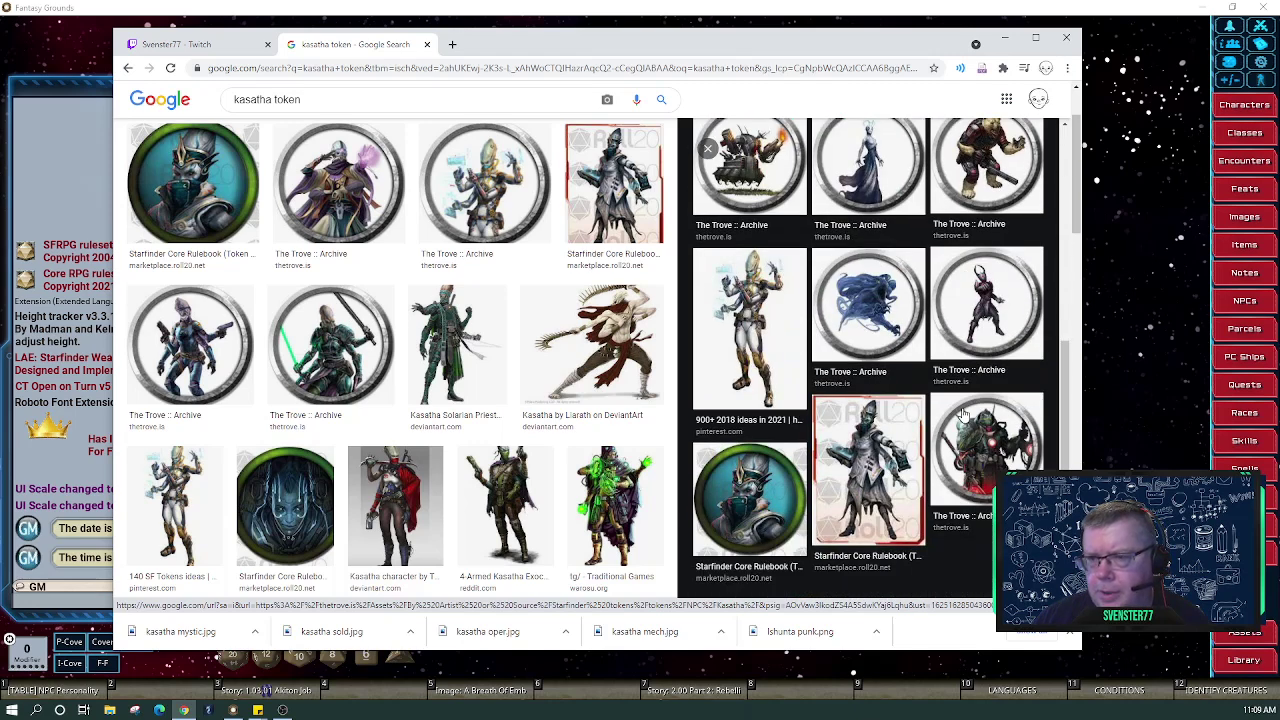
scroll(963, 414, "up", 3)
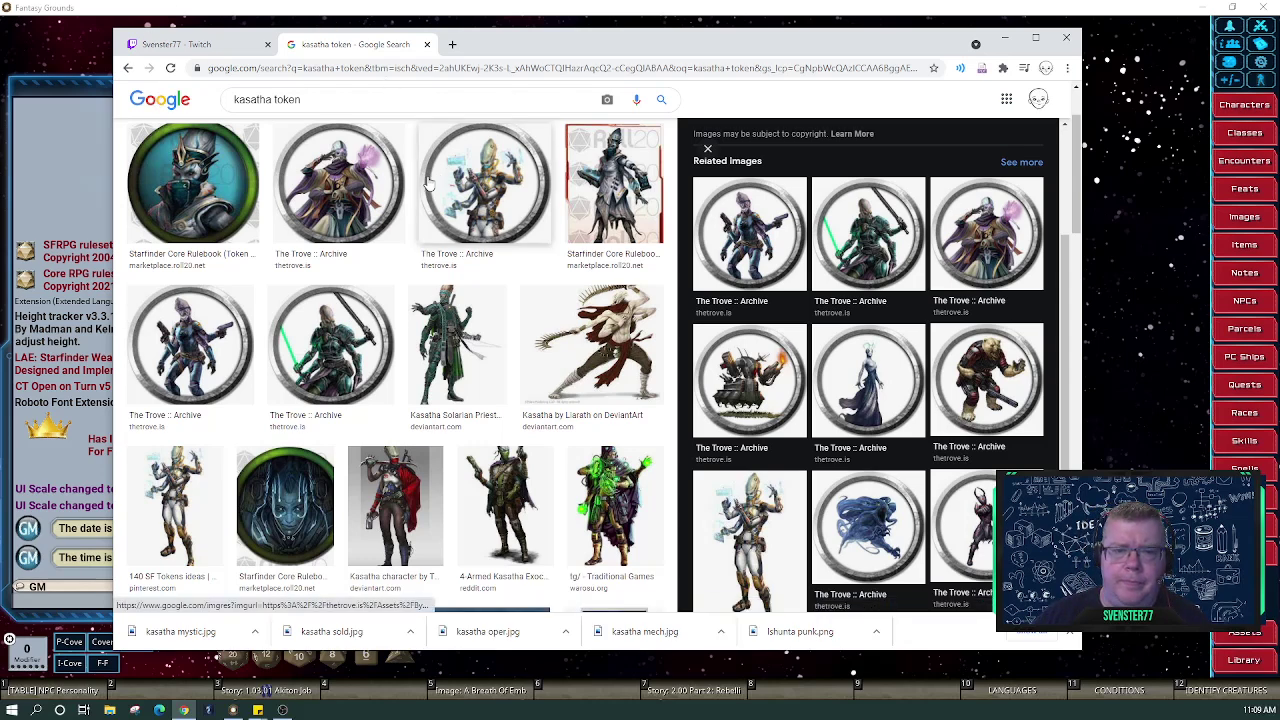
scroll(428, 183, "up", 1)
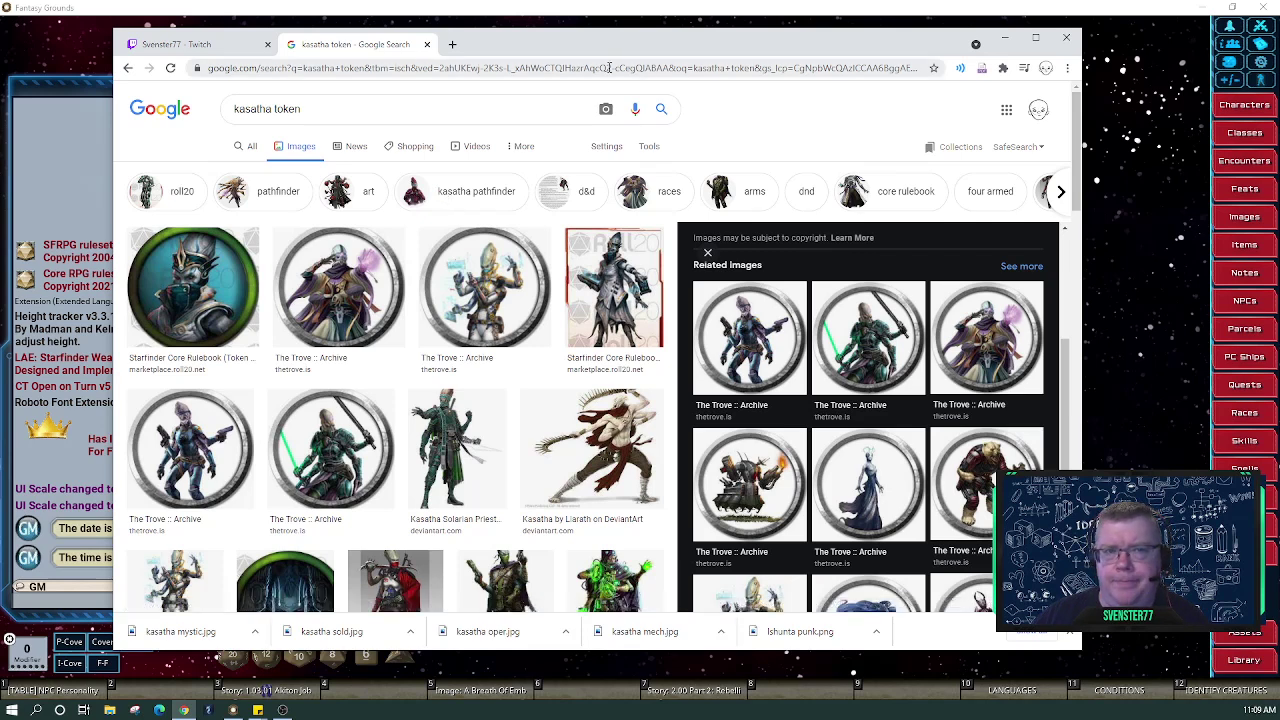
Close the kasatha image search, minimize the browser and open the tokens folder under Pictures > FG Maps in File Explorer
left_click(427, 45)
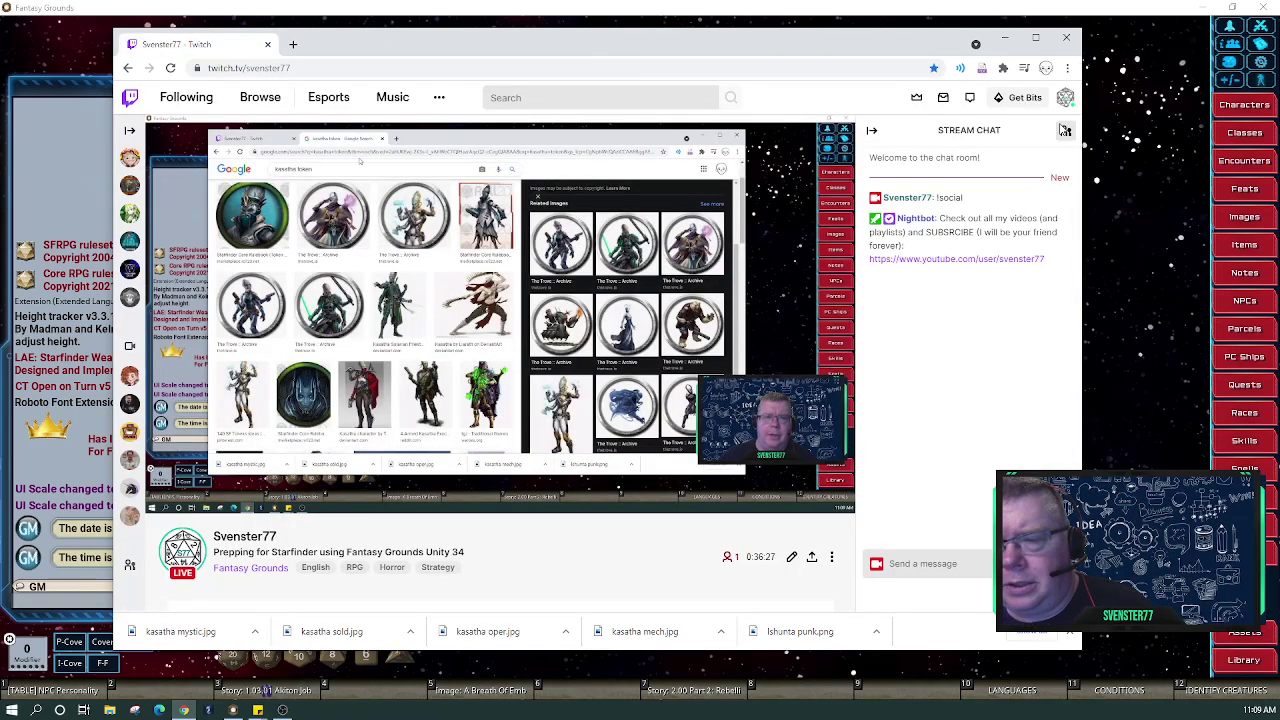
left_click(1005, 37)
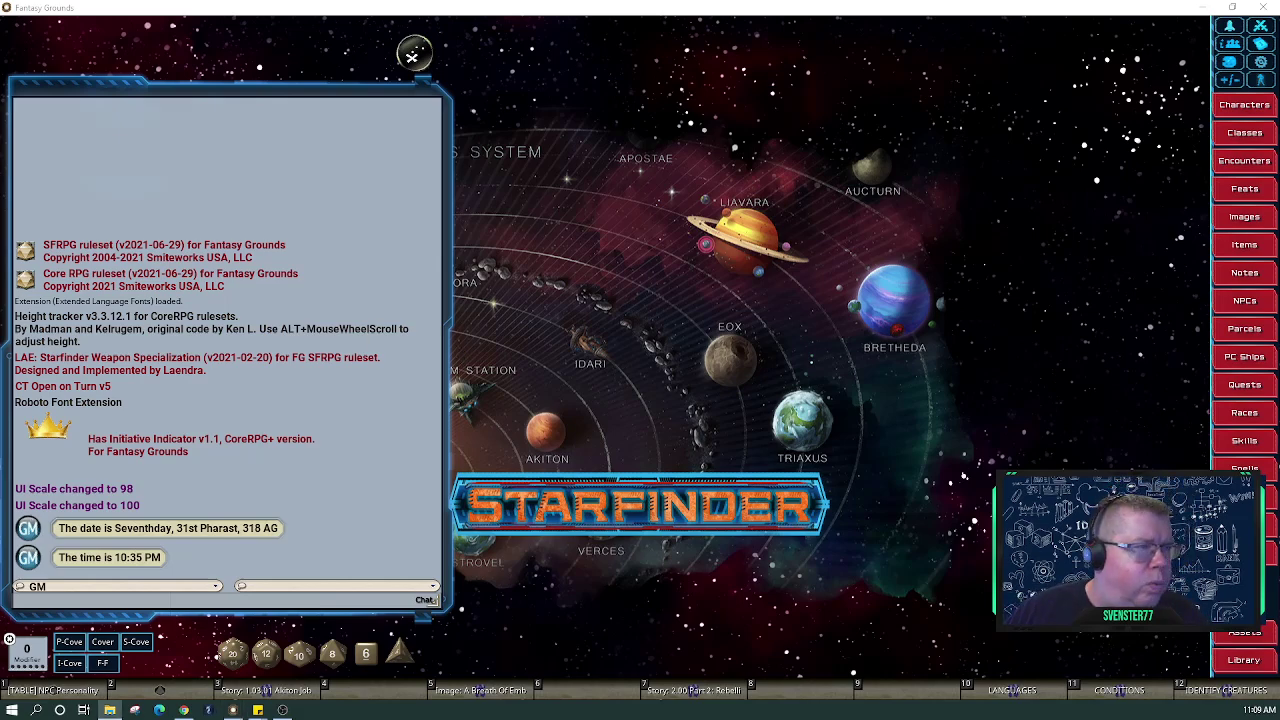
key("super+e")
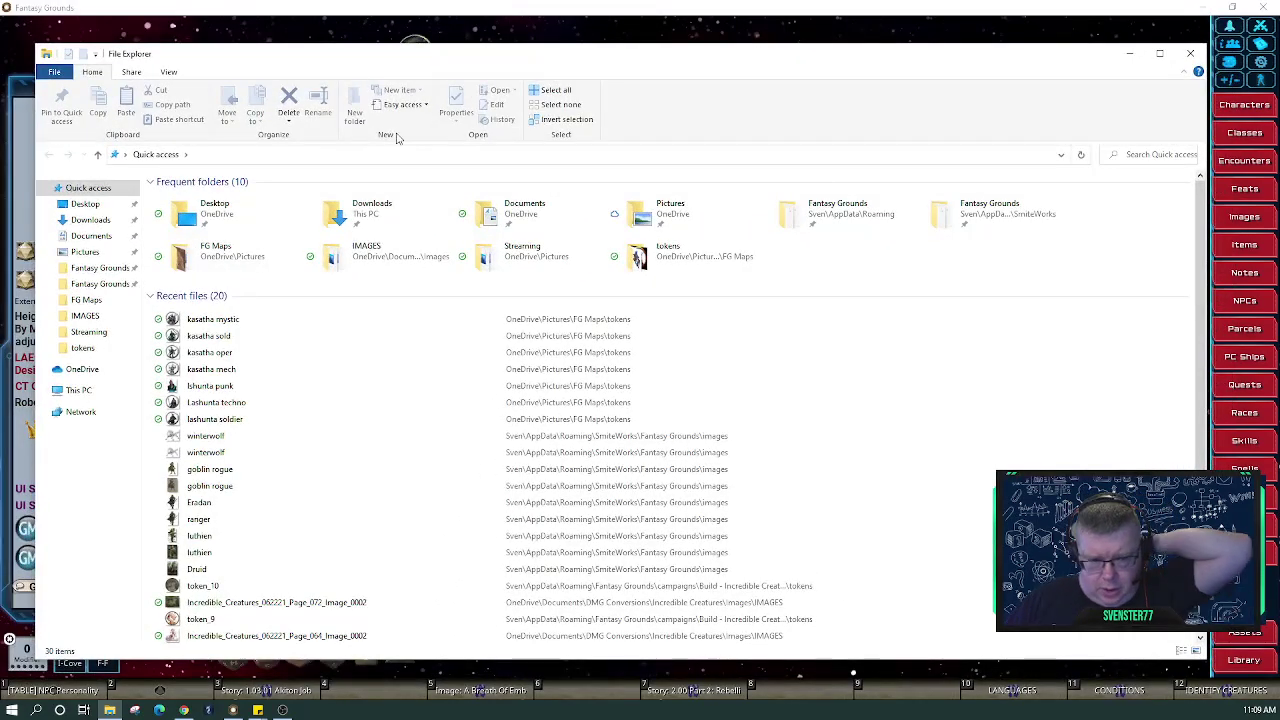
left_click(86, 251)
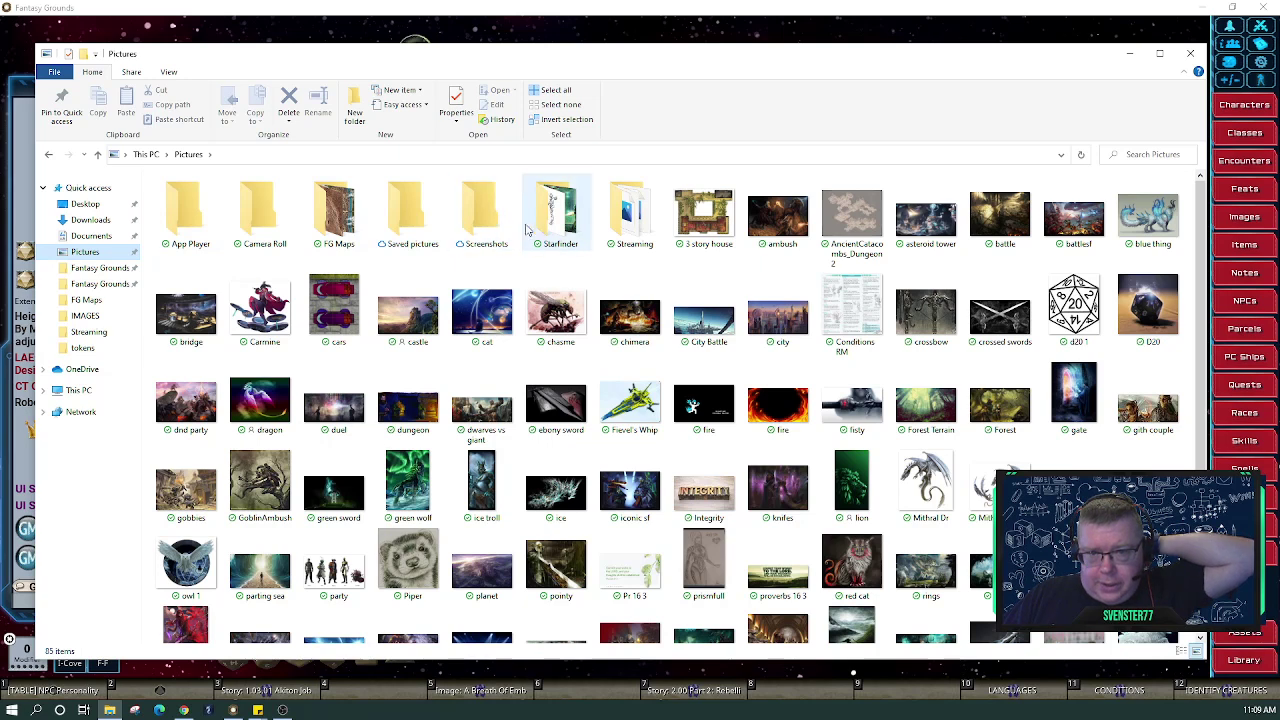
double_click(330, 200)
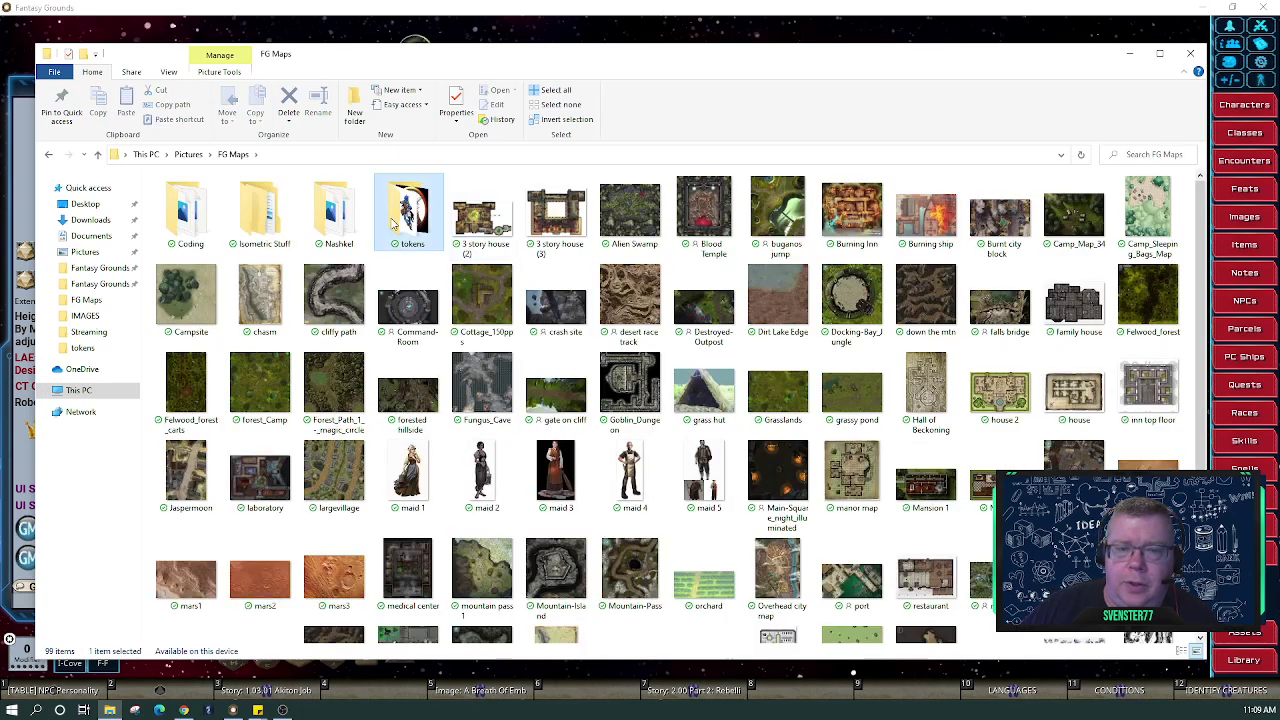
double_click(395, 225)
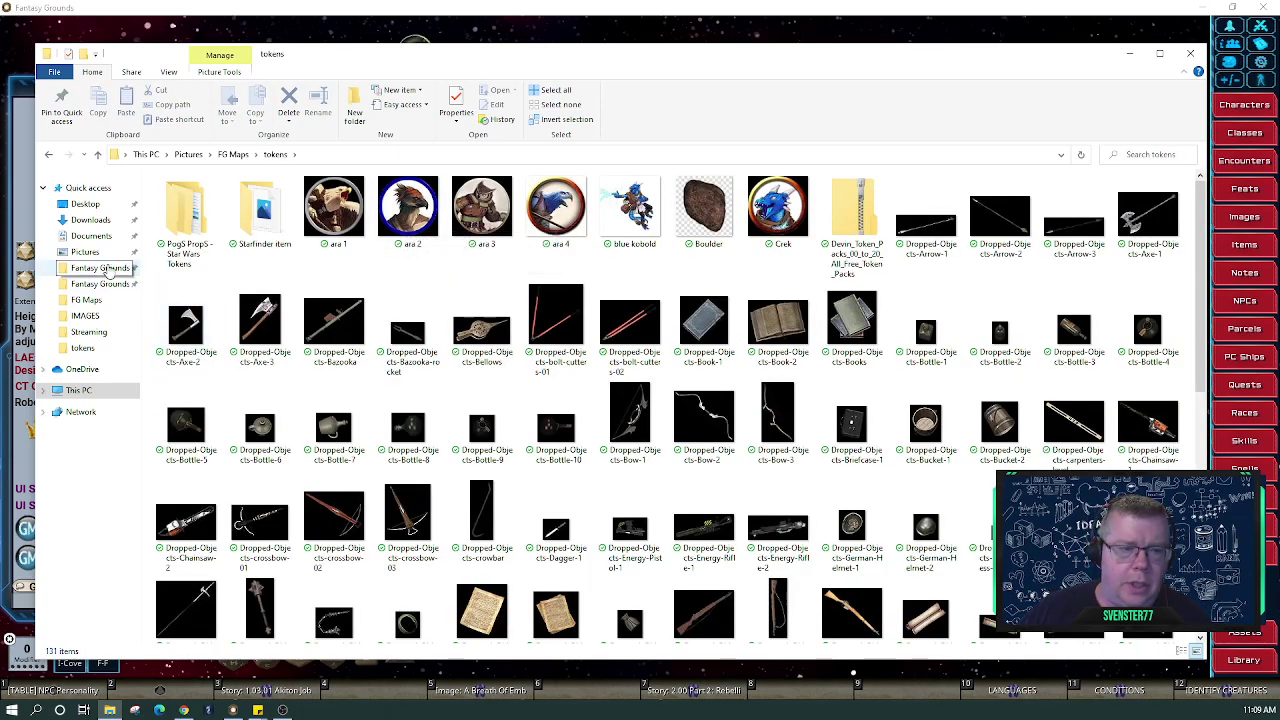
Open the SmiteWorks Fantasy Grounds data folder in a separate File Explorer window
left_click(115, 284)
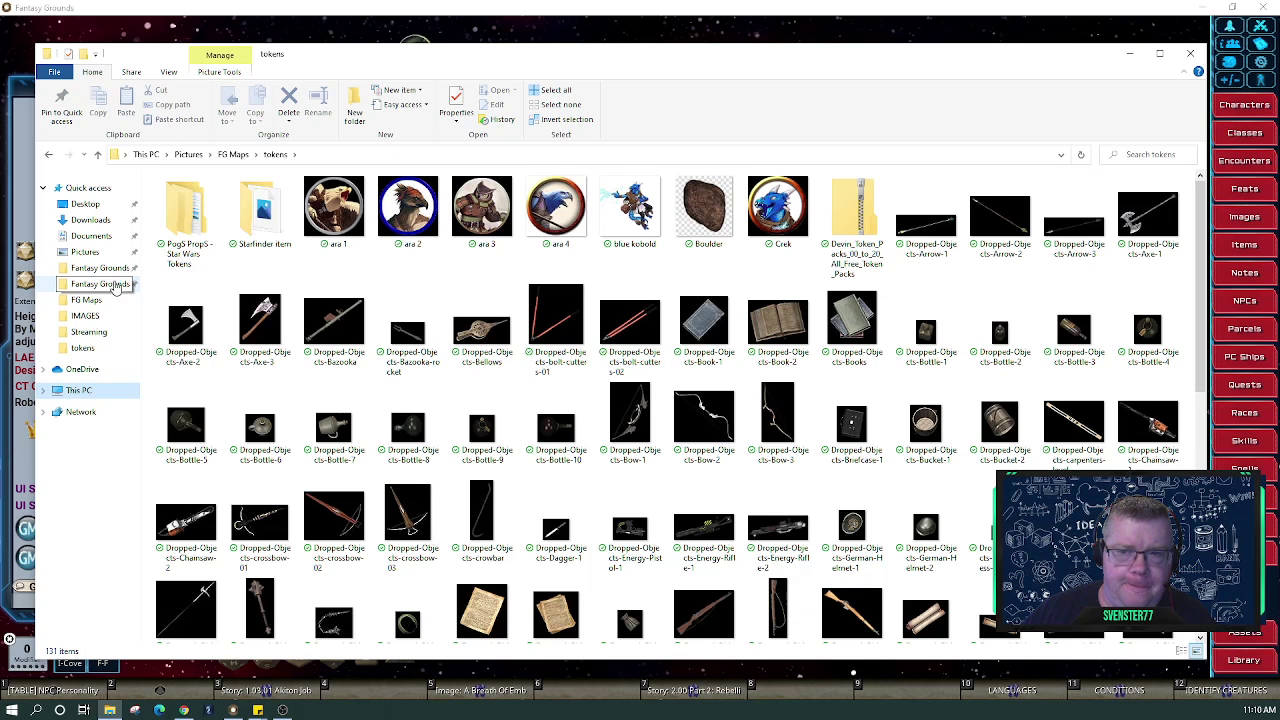
right_click(115, 284)
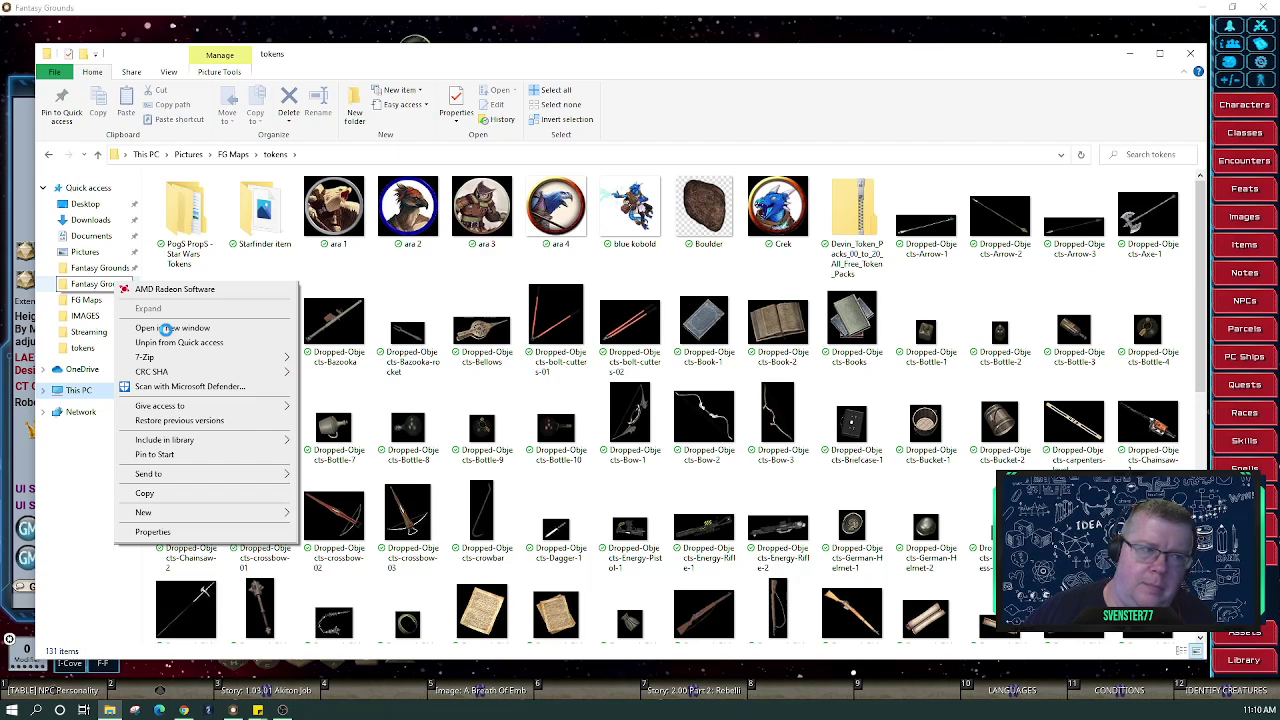
left_click(166, 328)
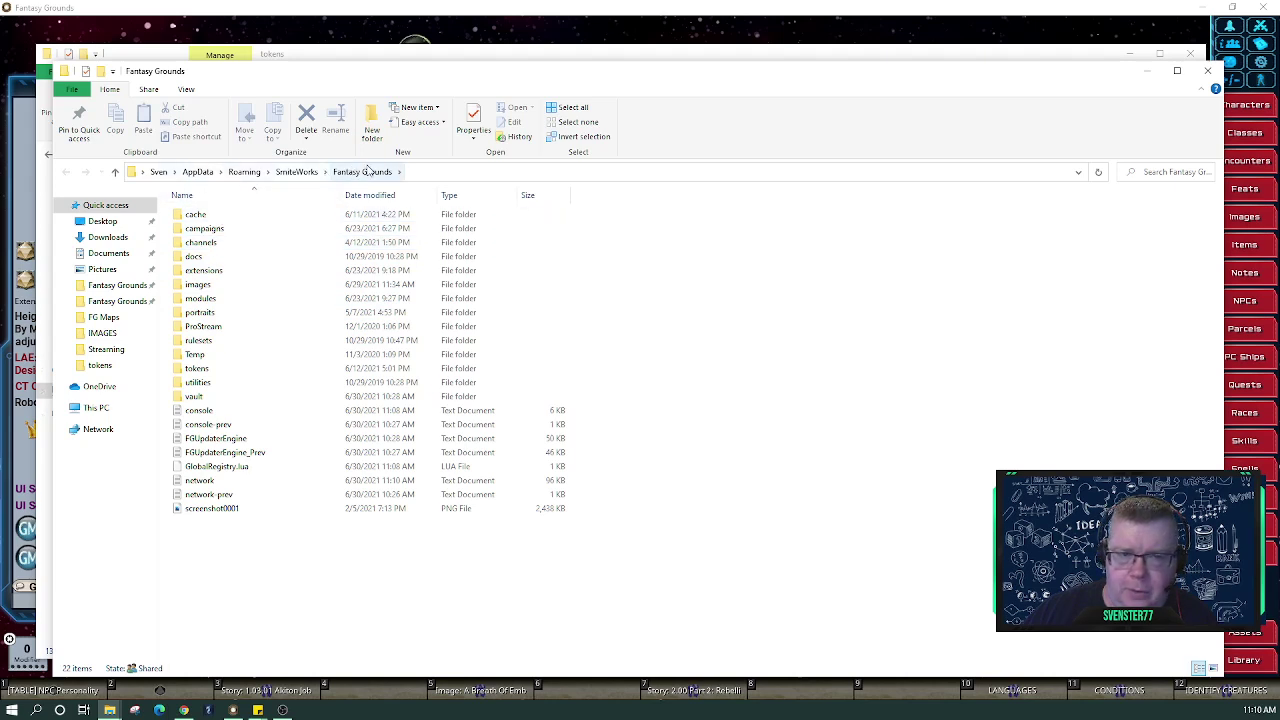
Check the contents of the Svenzone campaign folder and return to the Fantasy Grounds data folder
double_click(204, 229)
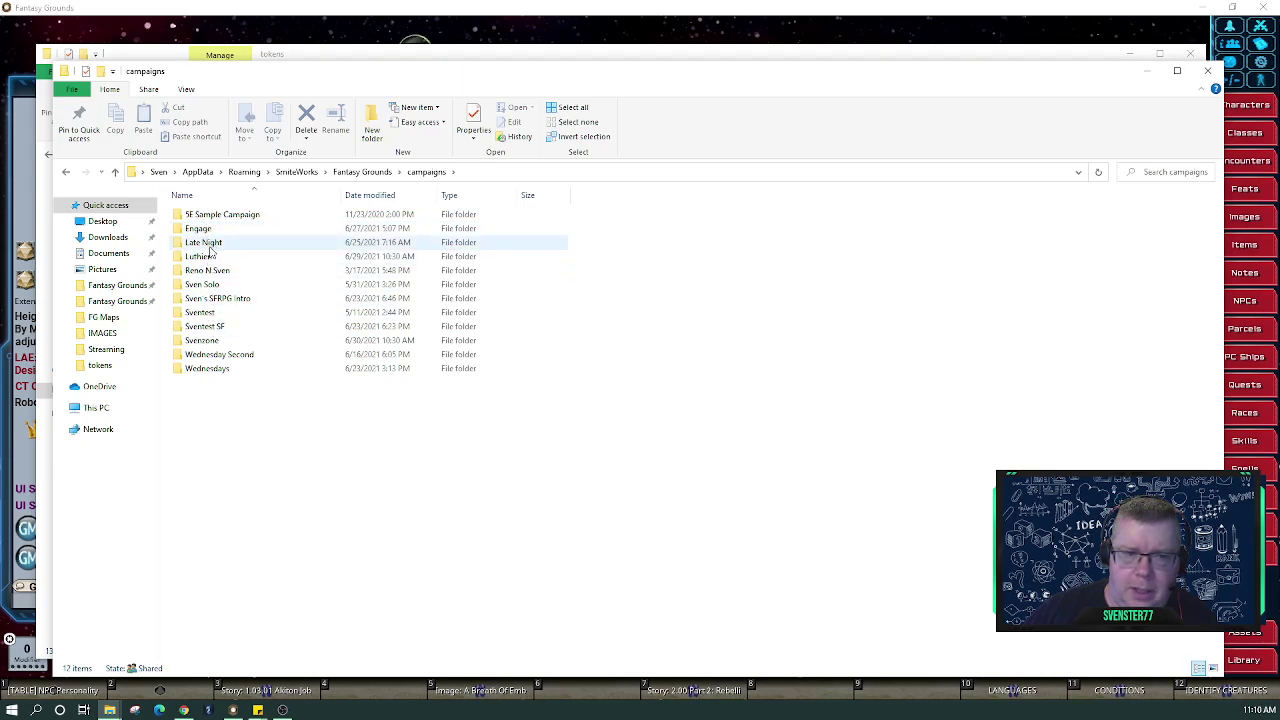
double_click(205, 341)
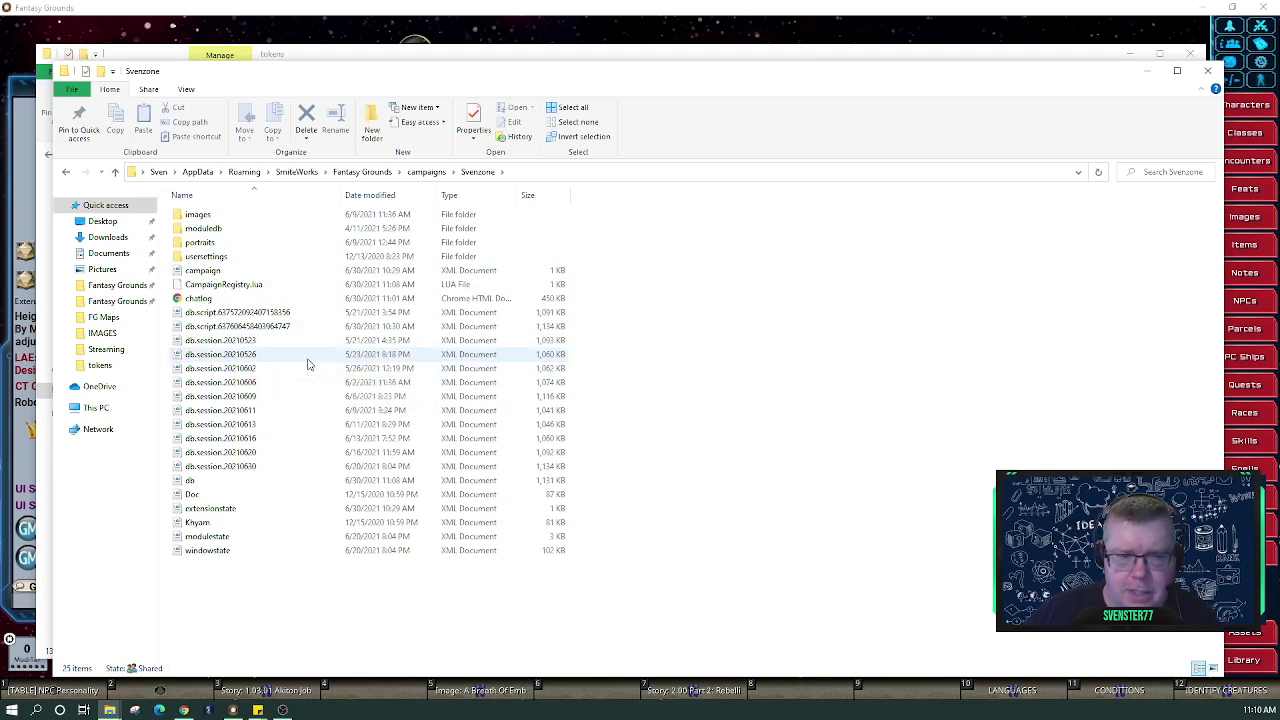
left_click(428, 173)
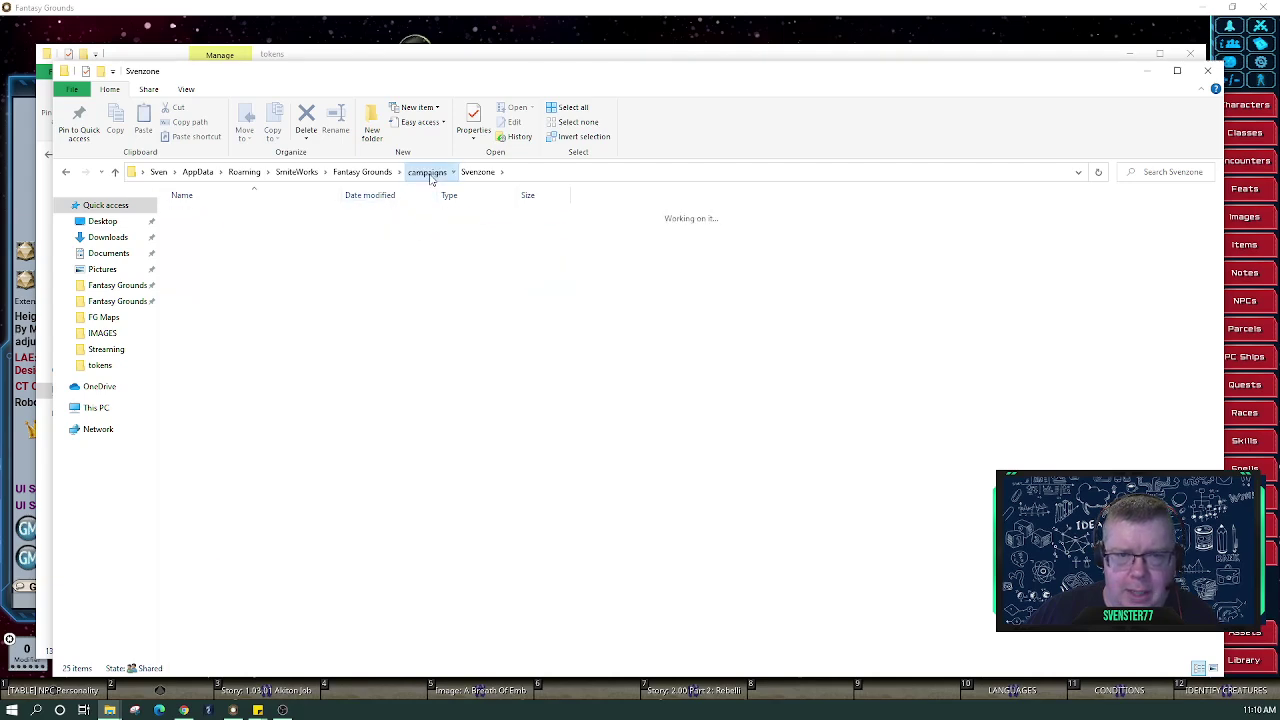
left_click(370, 173)
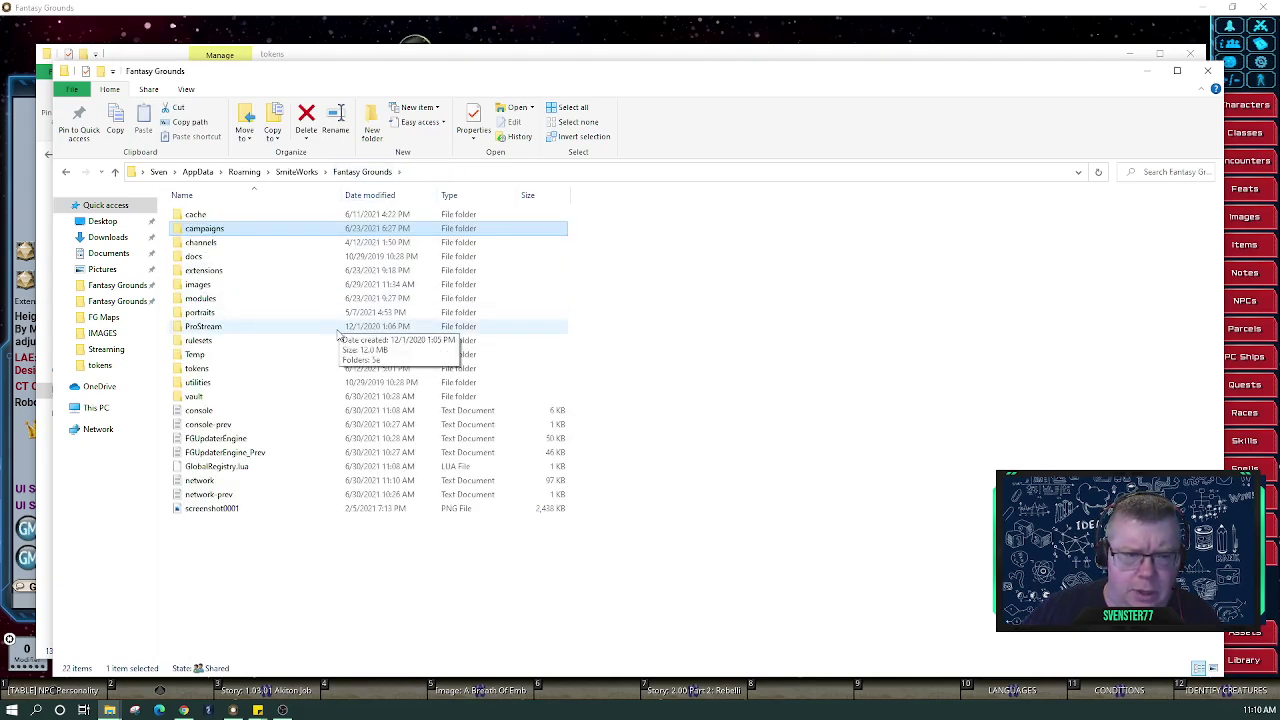
Open the Fantasy Grounds tokens folder and resize and arrange both tokens windows so their files are visible side by side
double_click(220, 368)
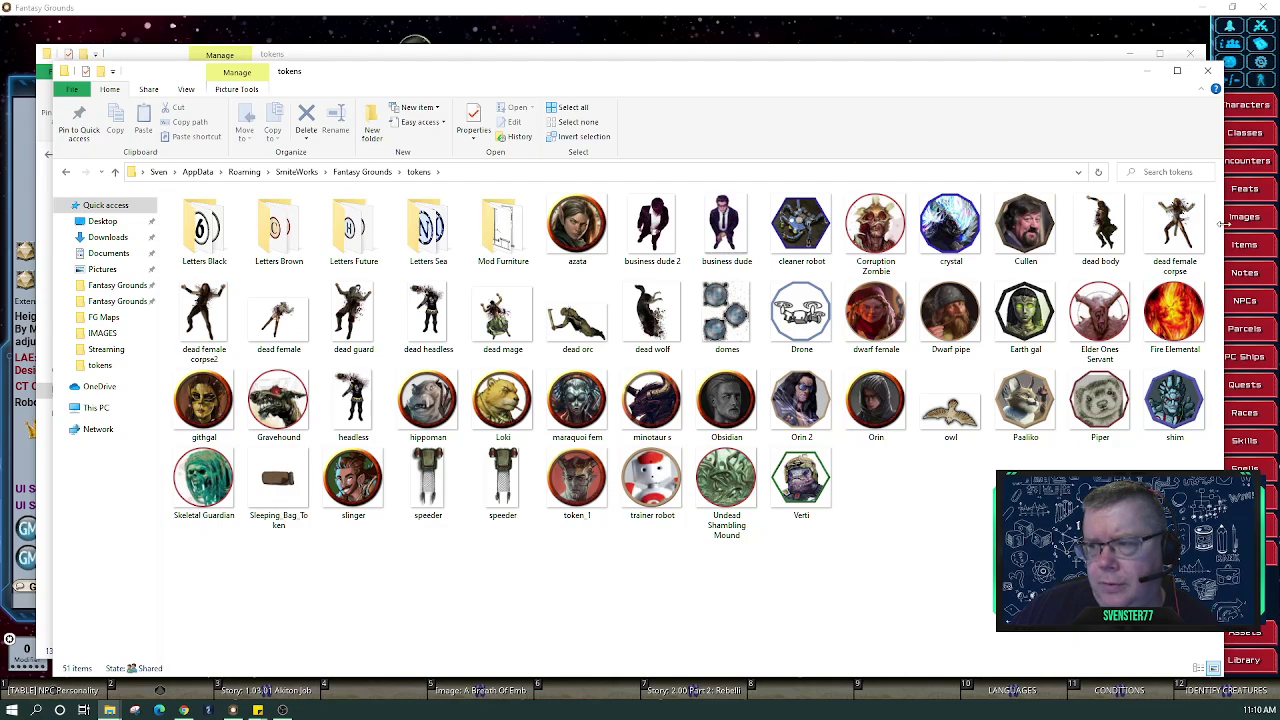
left_click_drag(1222, 224, 930, 224)
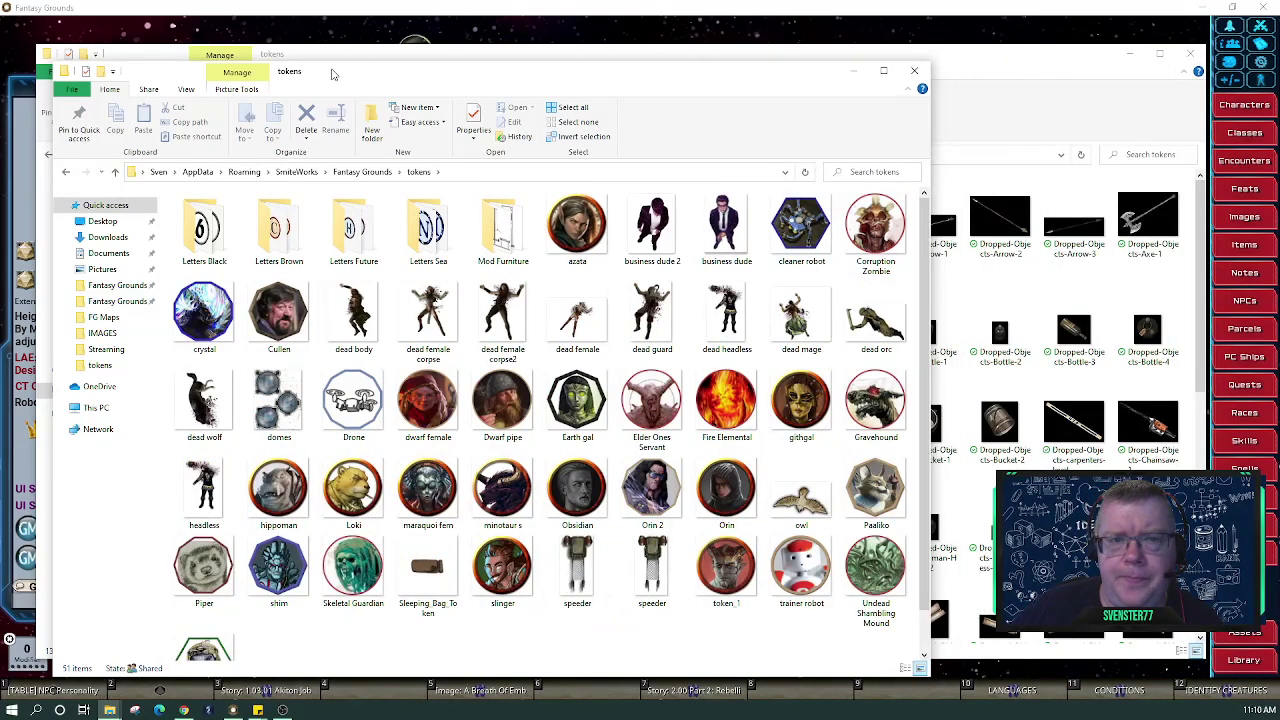
left_click_drag(333, 73, 647, 66)
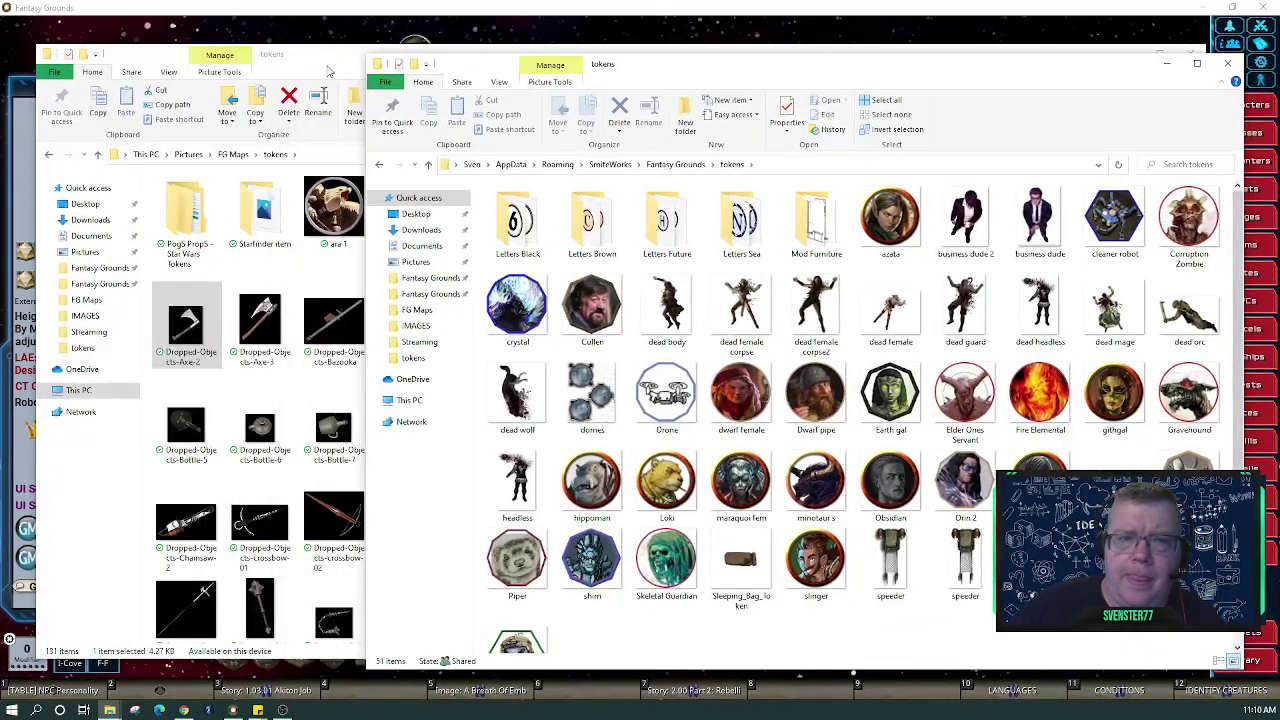
left_click_drag(837, 72, 487, 43)
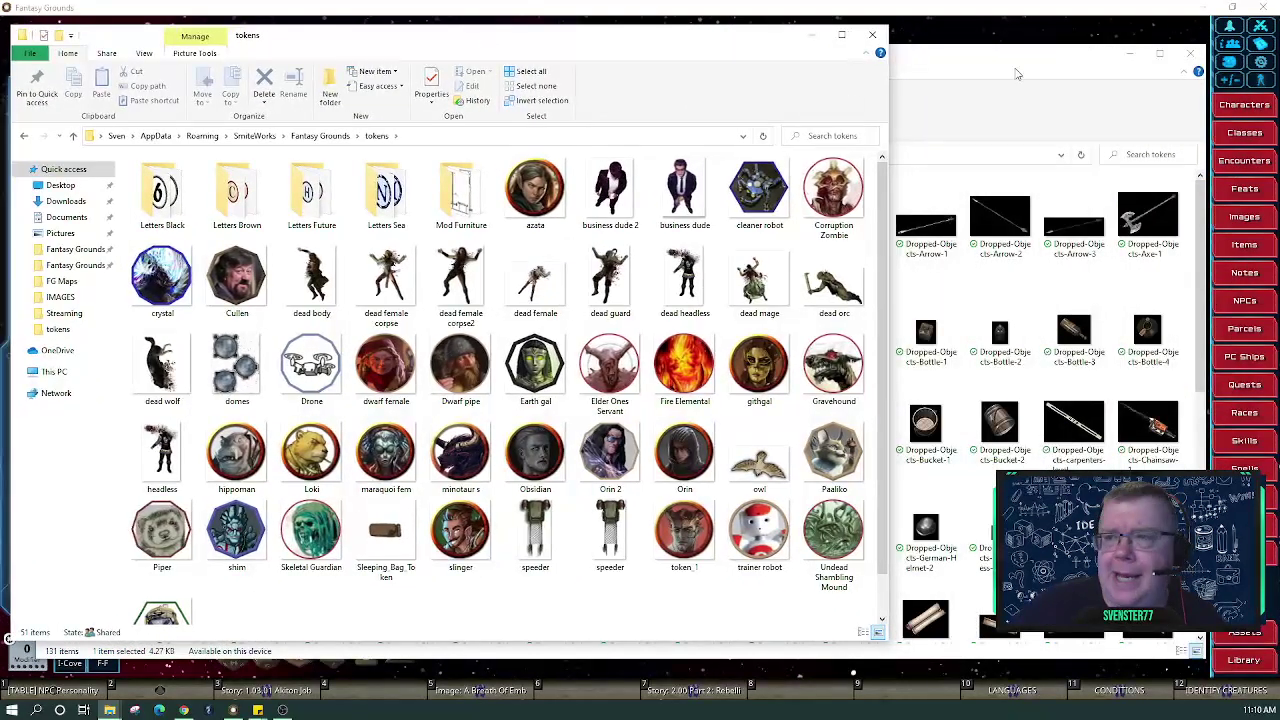
left_click(1016, 73)
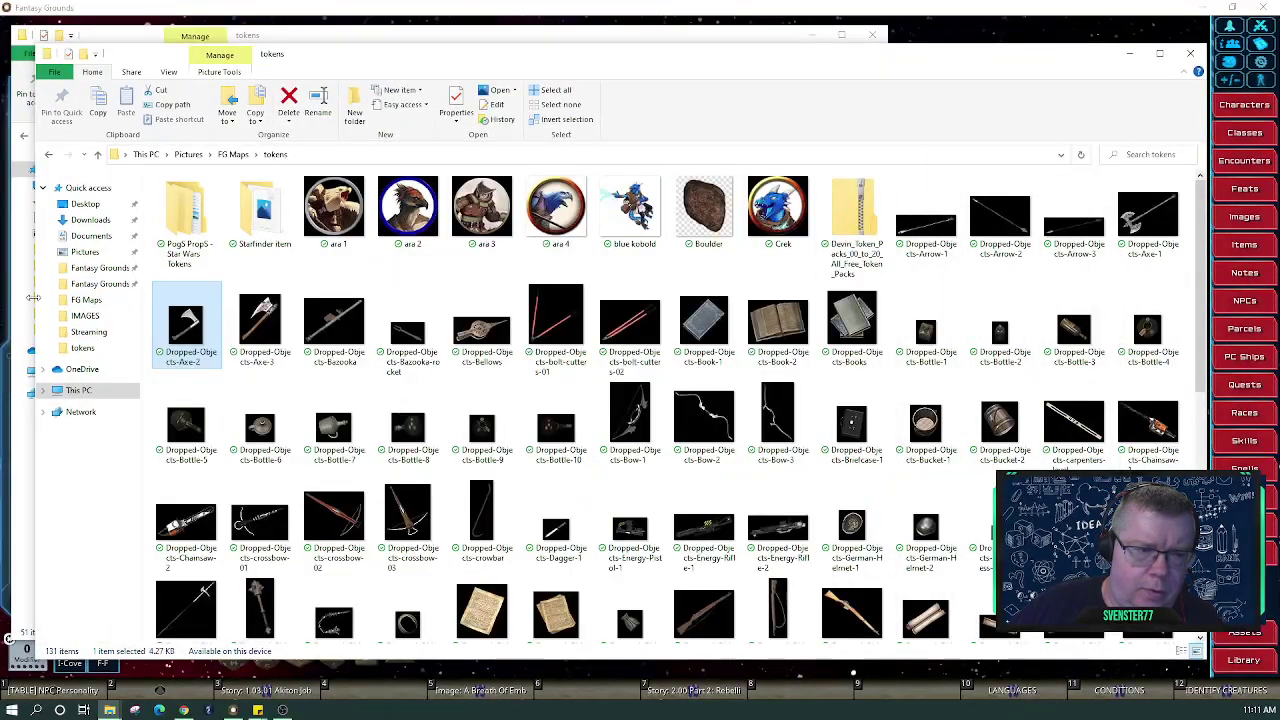
left_click_drag(38, 299, 337, 299)
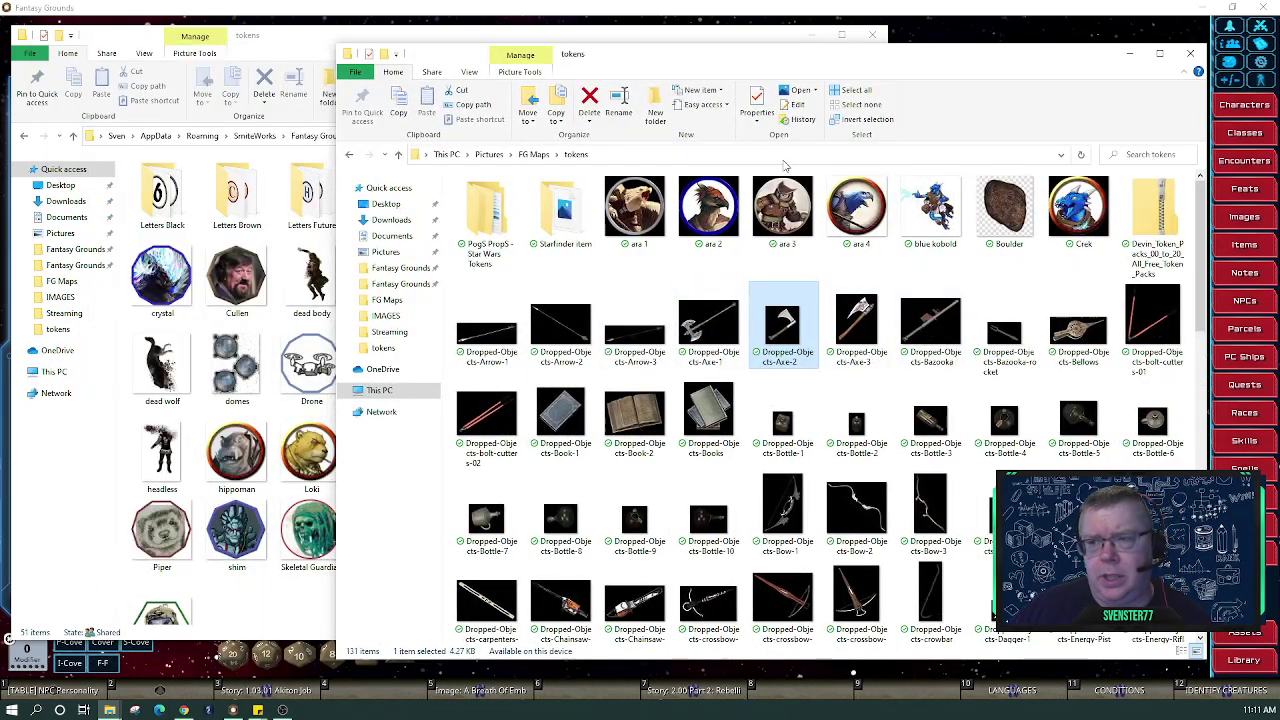
Copy the four kasatha and two lashunta token images, from kasatha mech to Lashunta techno, in the FG Maps tokens folder
scroll(1095, 432, "down", 10)
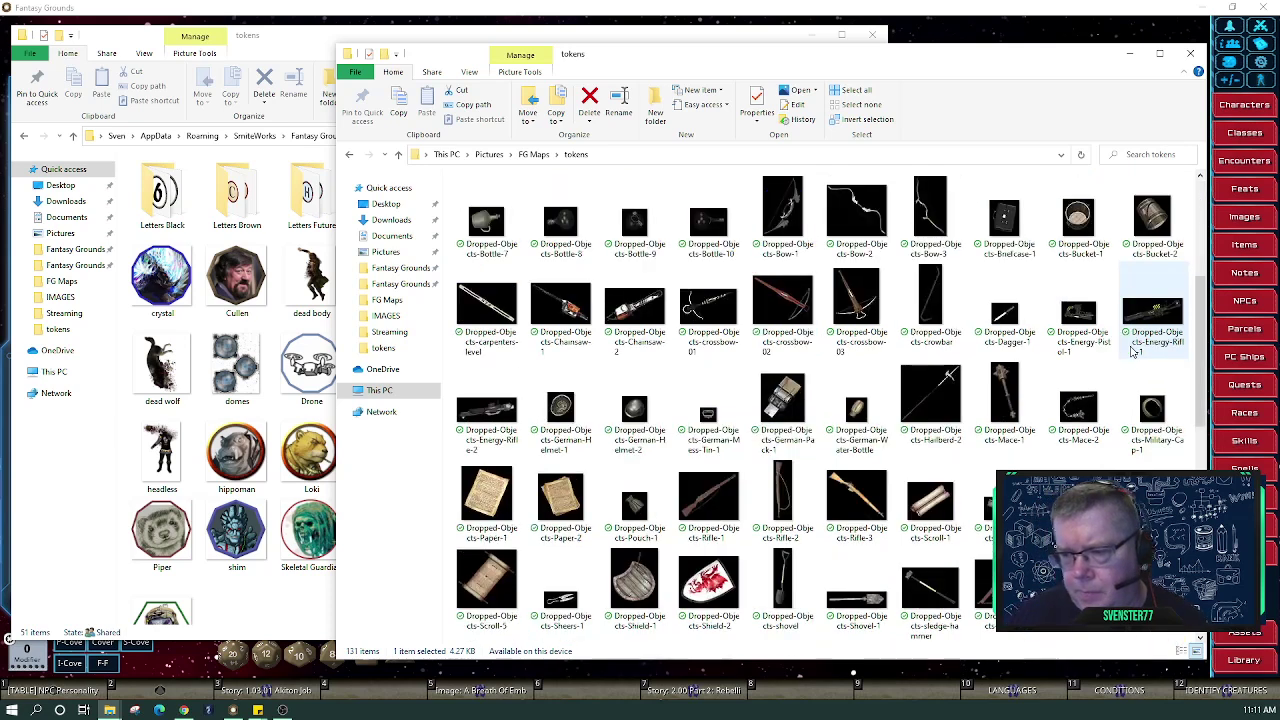
scroll(1095, 432, "down", 3)
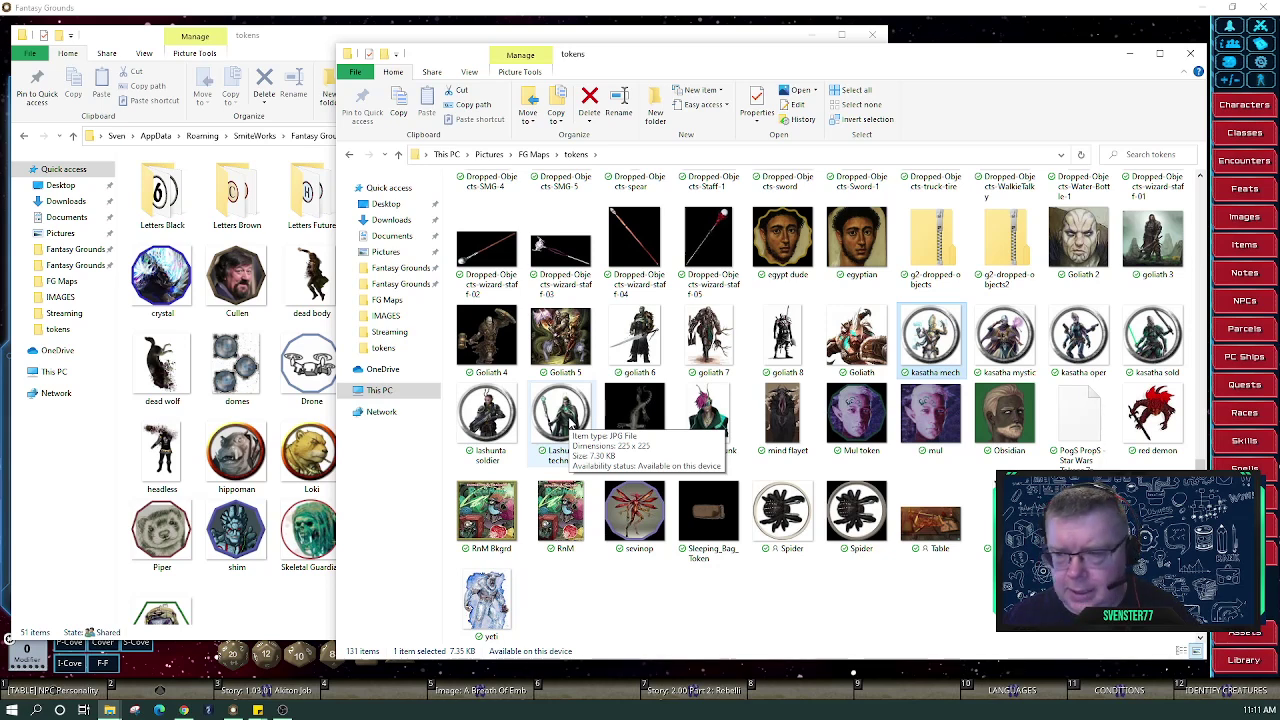
left_click(563, 423, "shift")
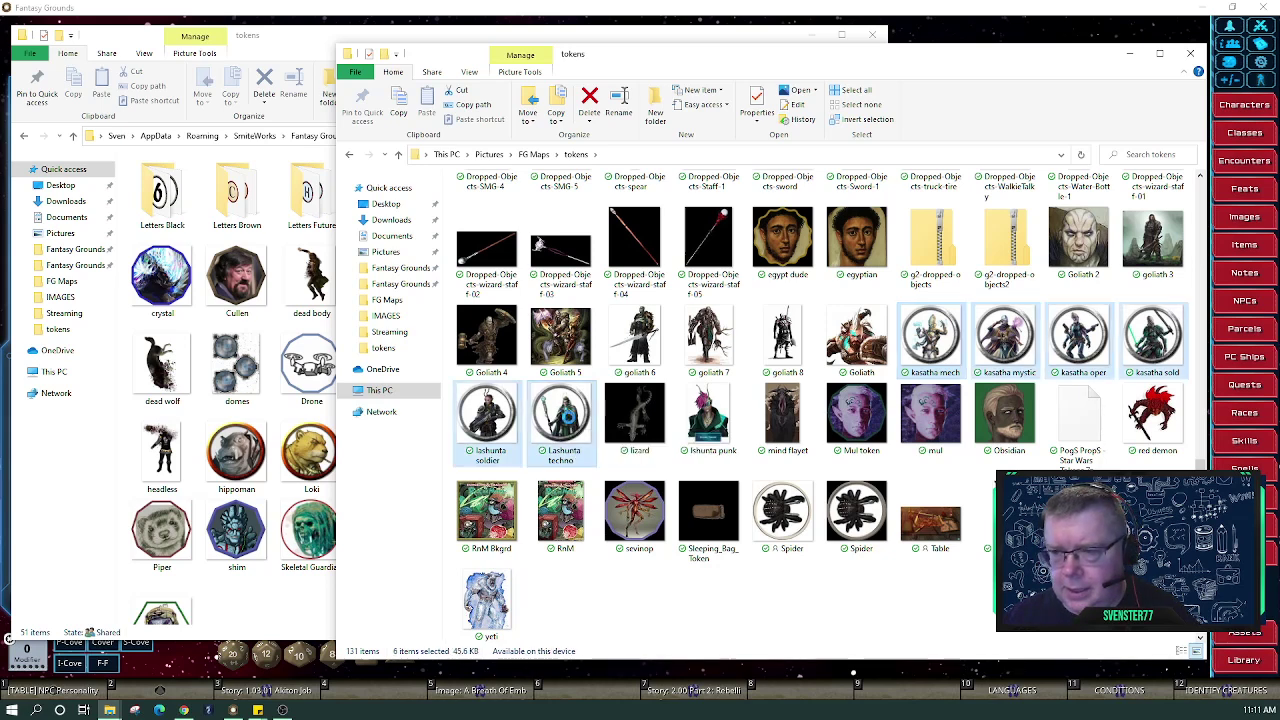
right_click(550, 418)
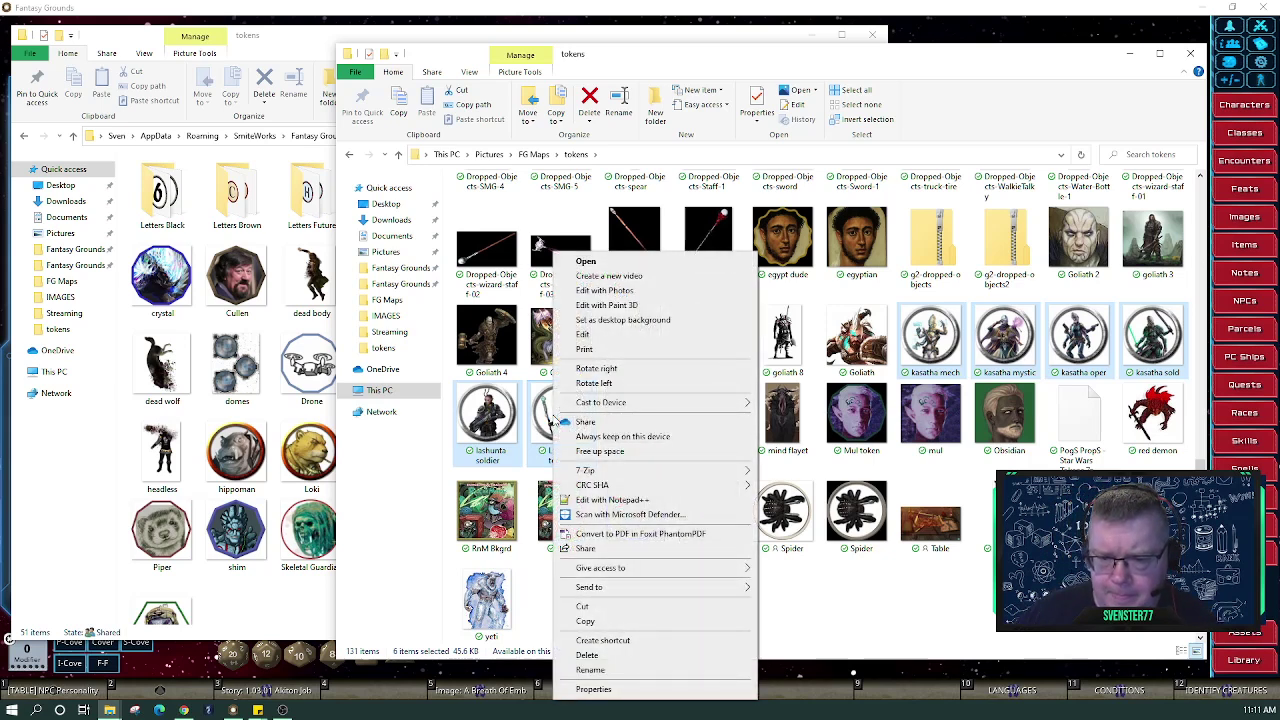
left_click(606, 622)
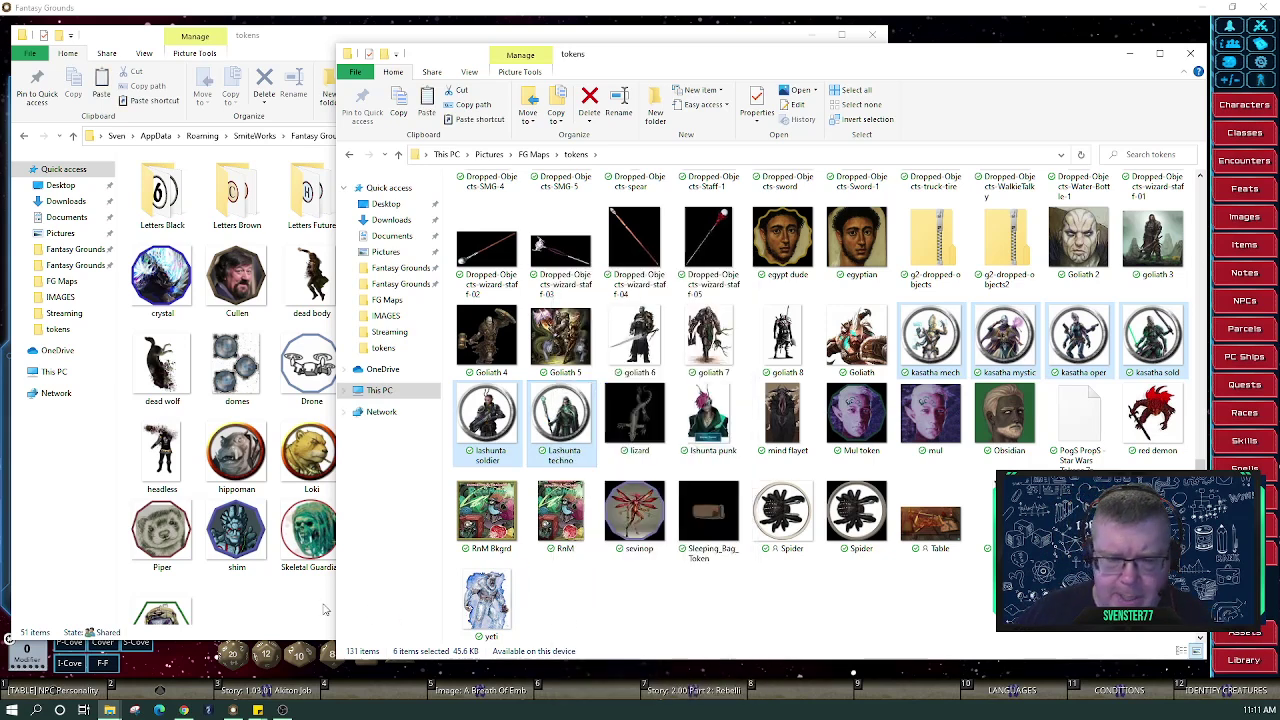
Paste the copied images into the Fantasy Grounds tokens folder and close both File Explorer windows
left_click(268, 604)
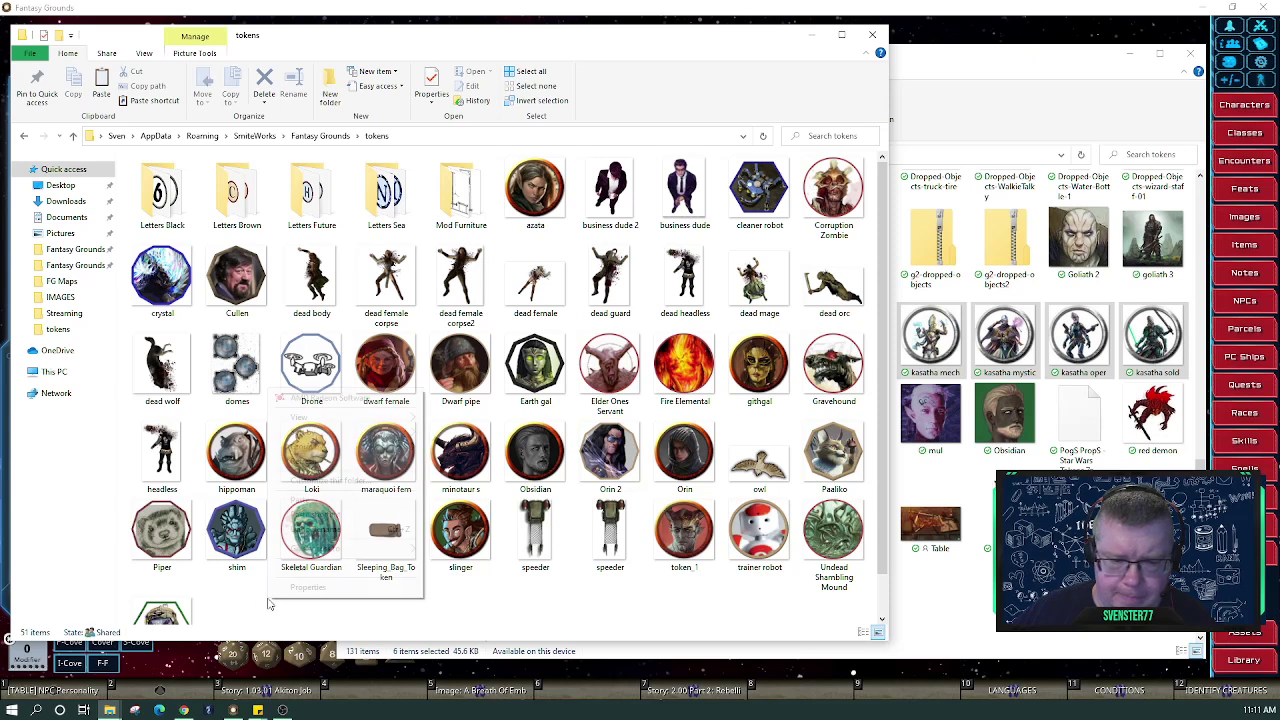
right_click(267, 598)
left_click(302, 500)
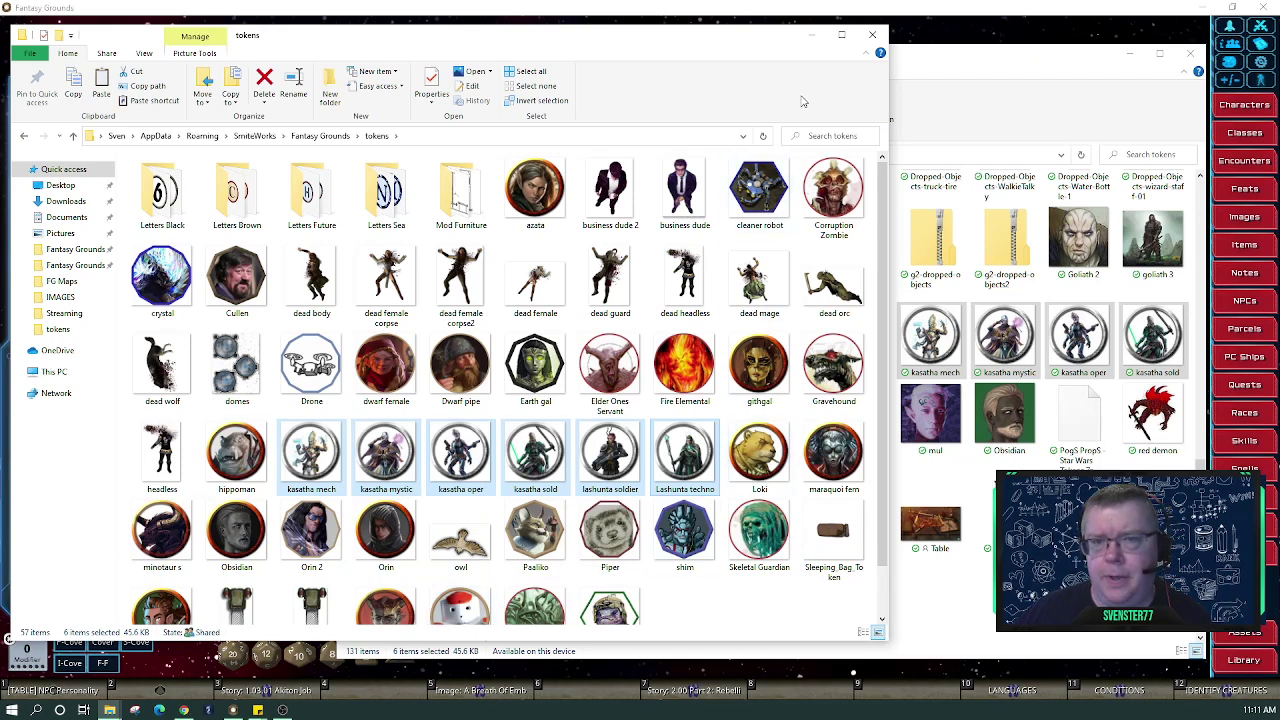
left_click(872, 35)
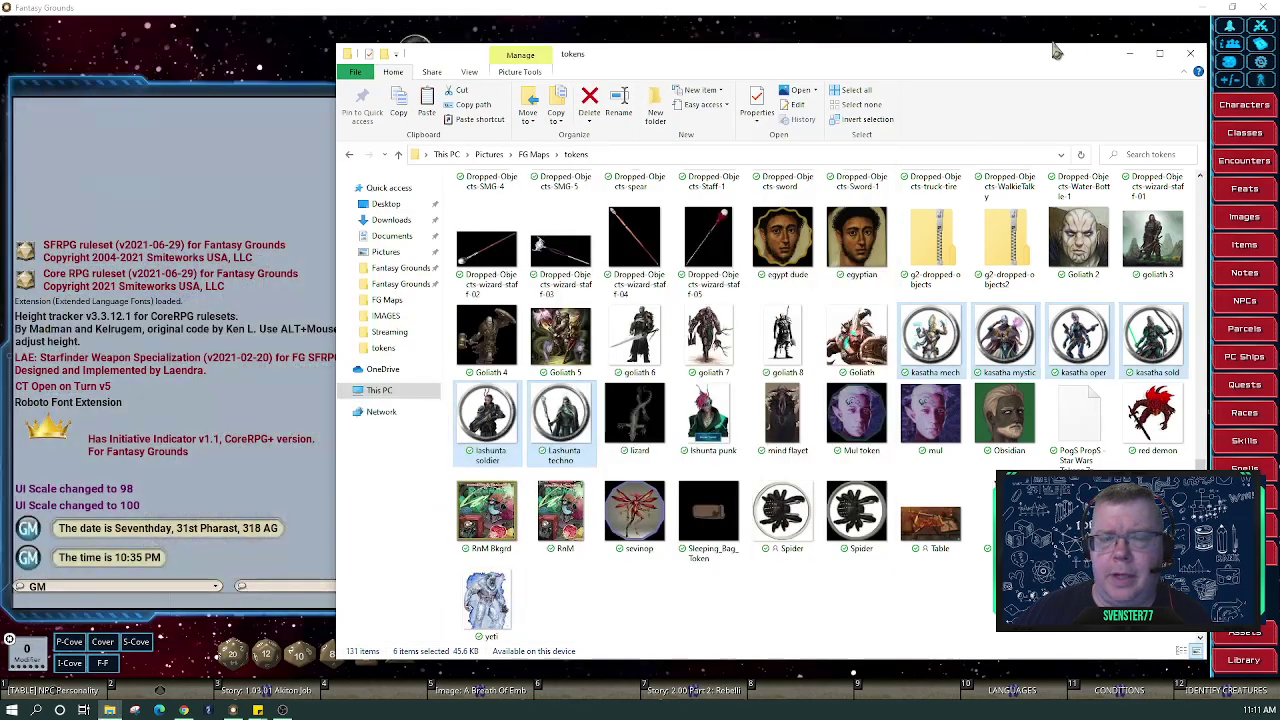
left_click(1190, 52)
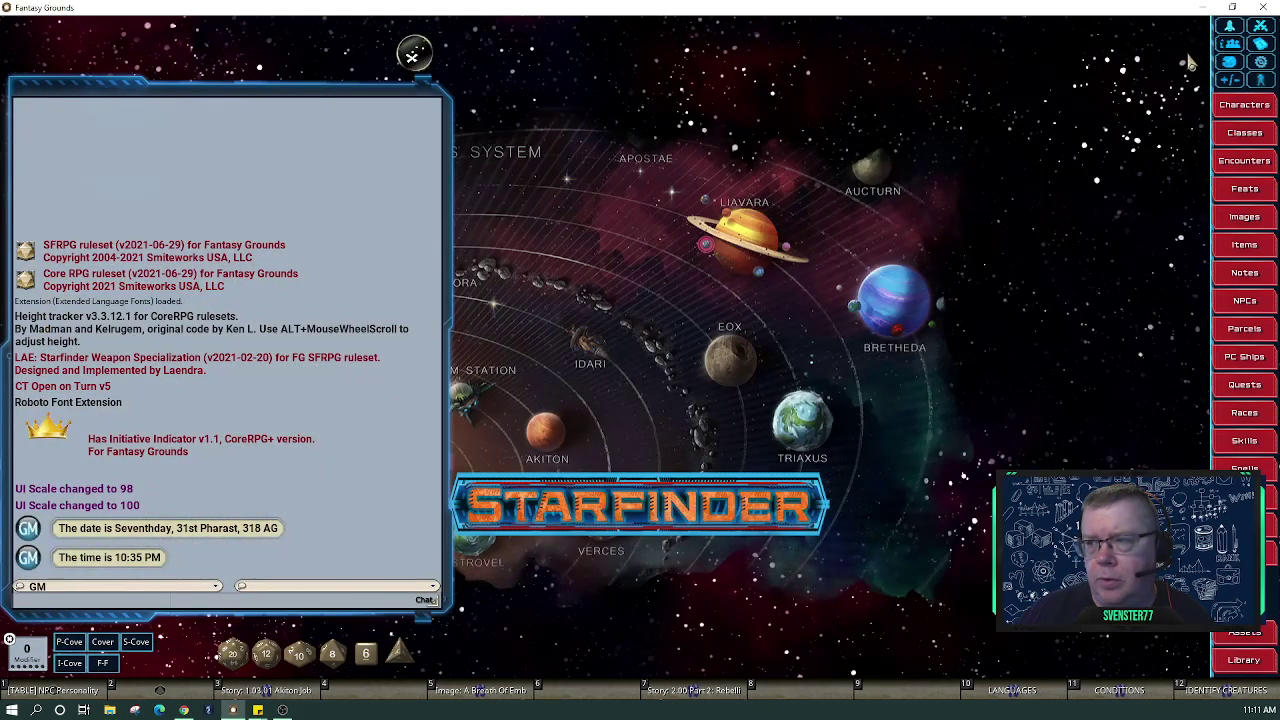
Refresh the folder assets in Fantasy Grounds, limit the Assets list to tokens and show the contents of the Data folder
left_click(1244, 634)
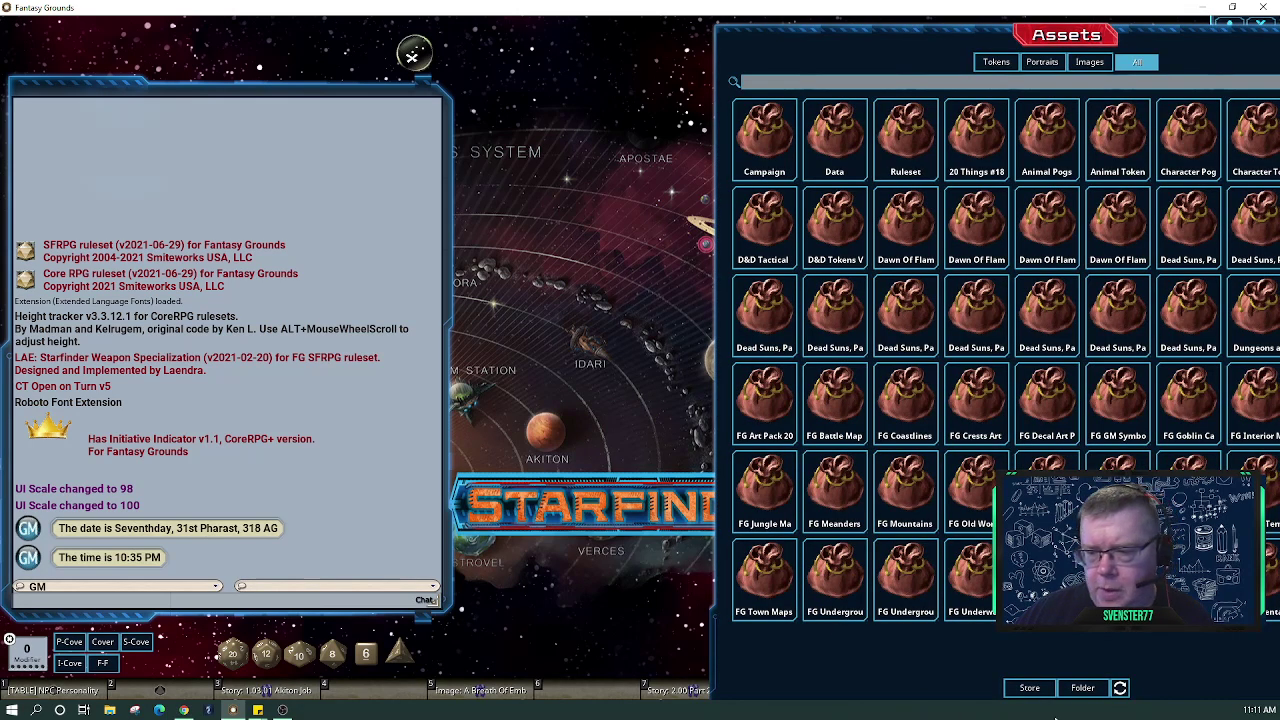
left_click(1121, 689)
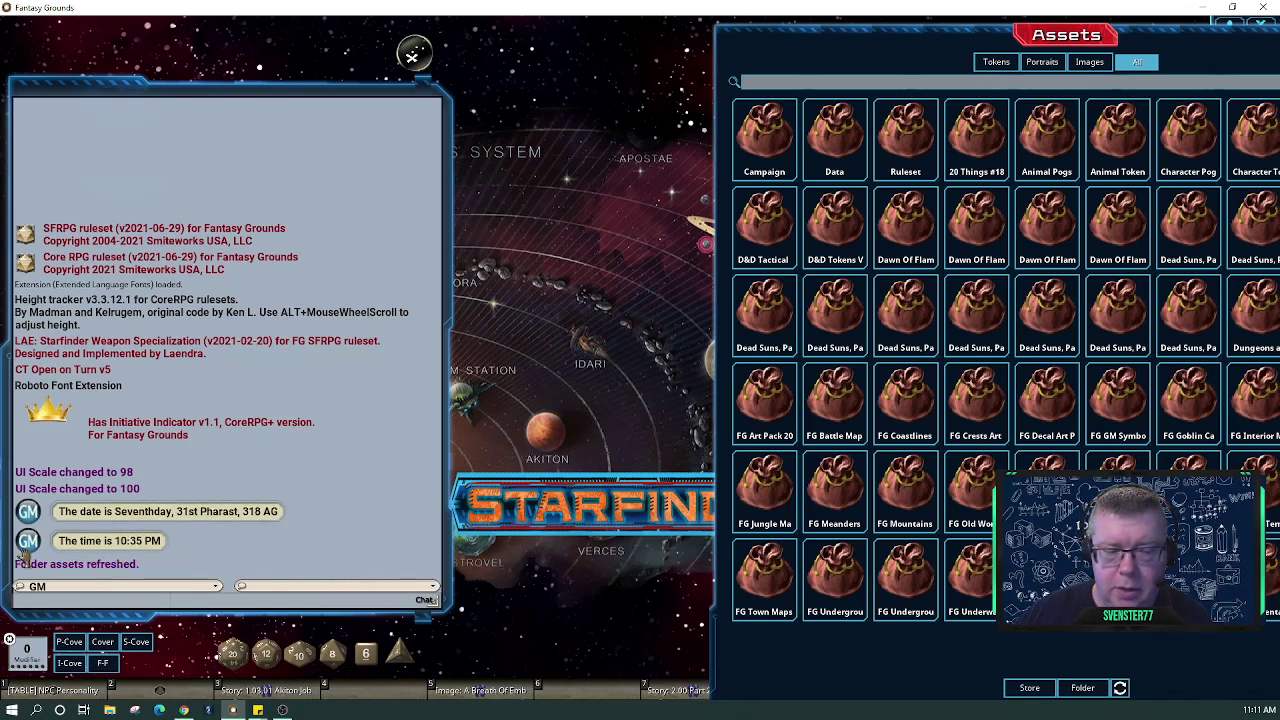
left_click(1005, 66)
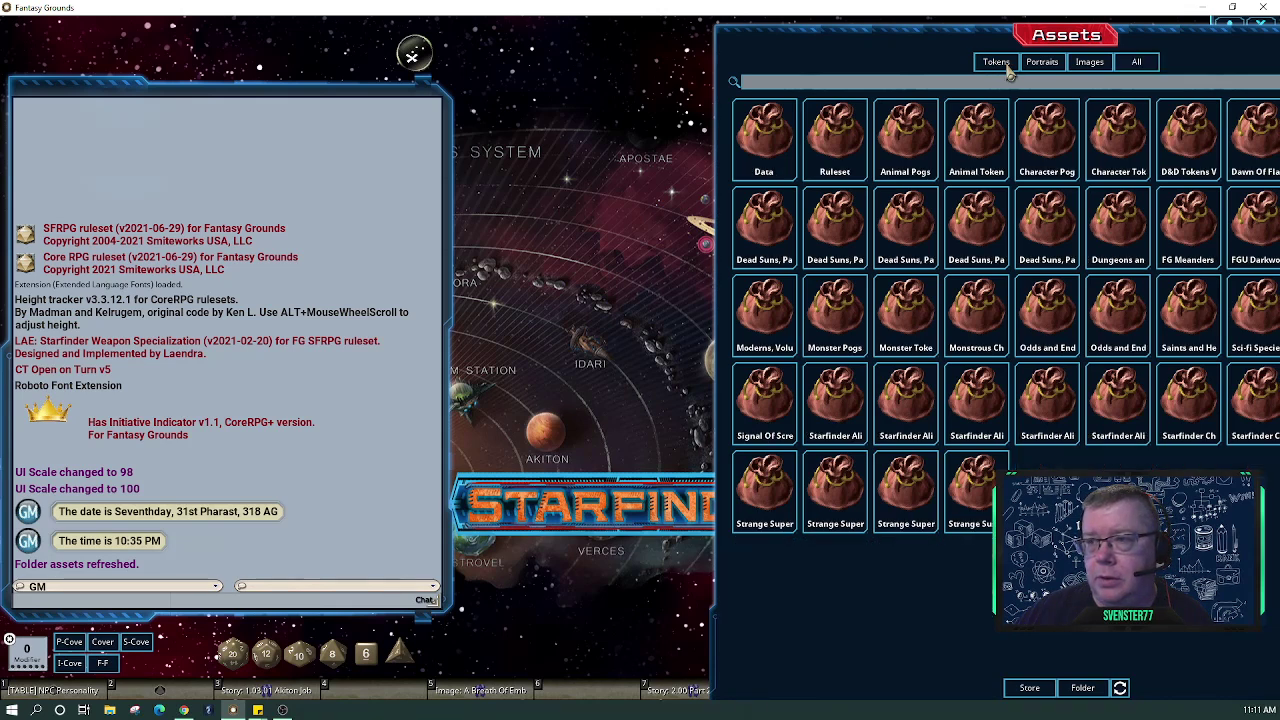
left_click(1006, 66)
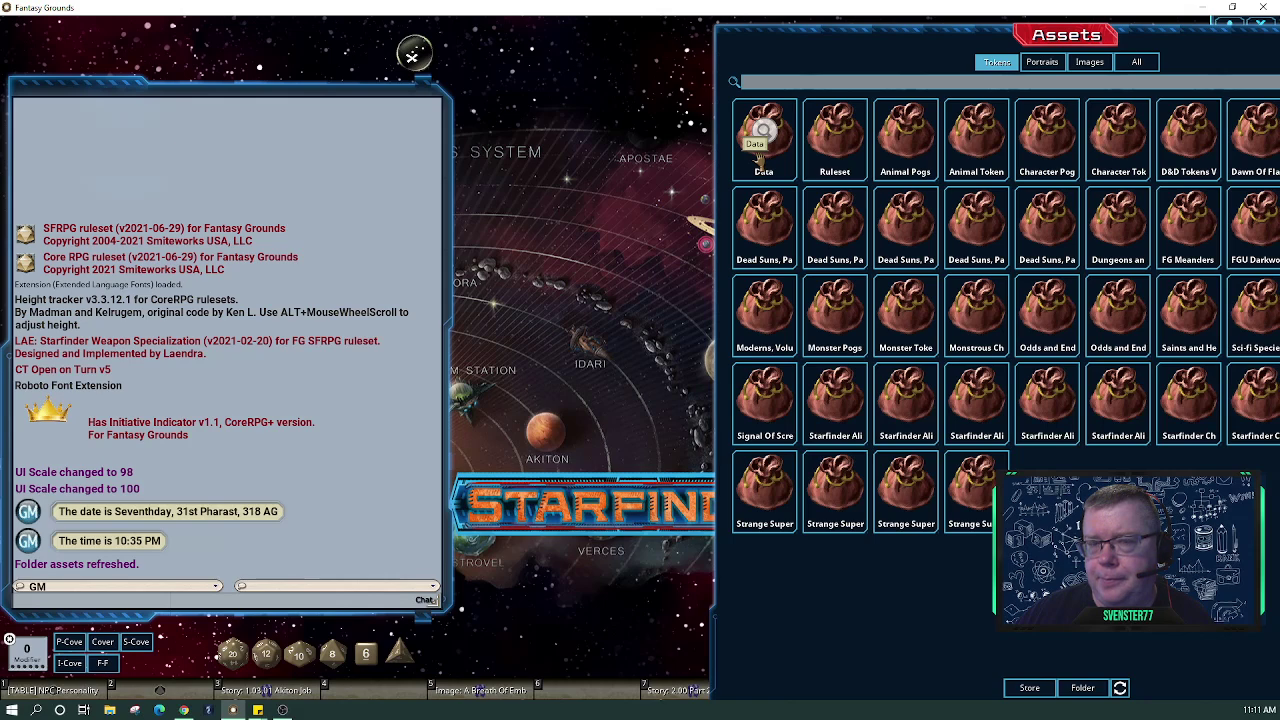
scroll(762, 155, "down", 3)
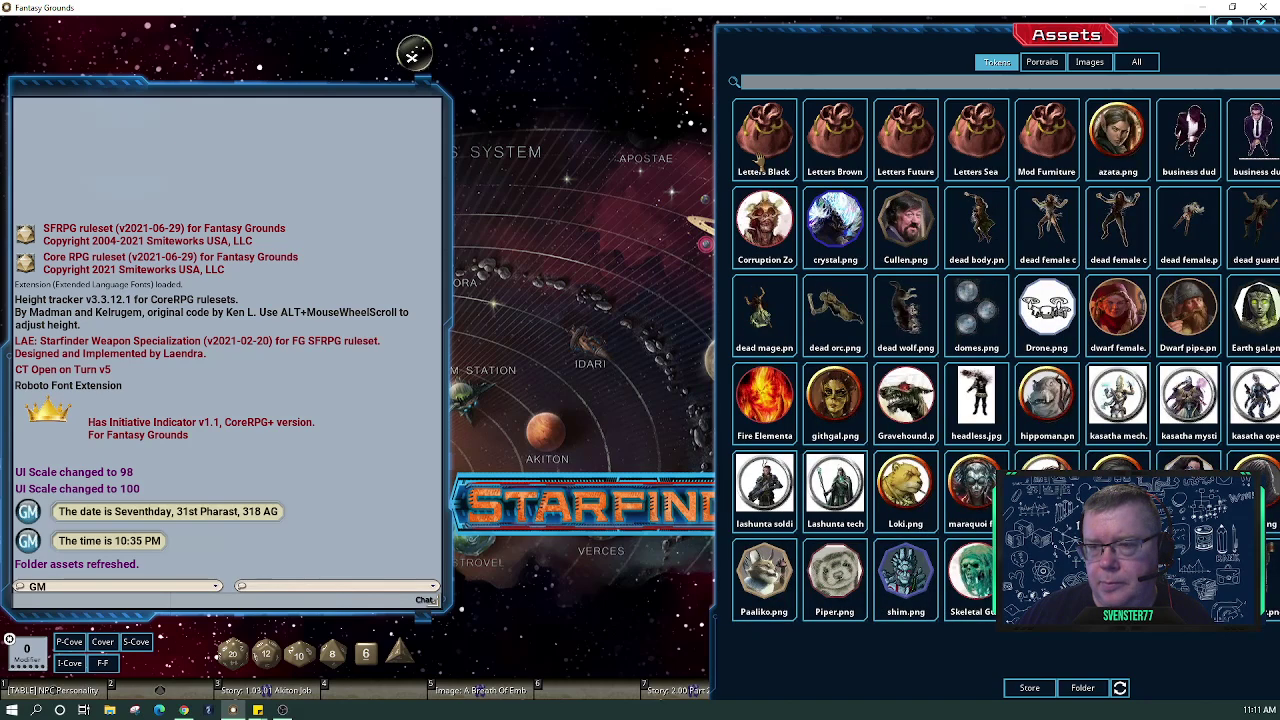
scroll(762, 155, "up", 1)
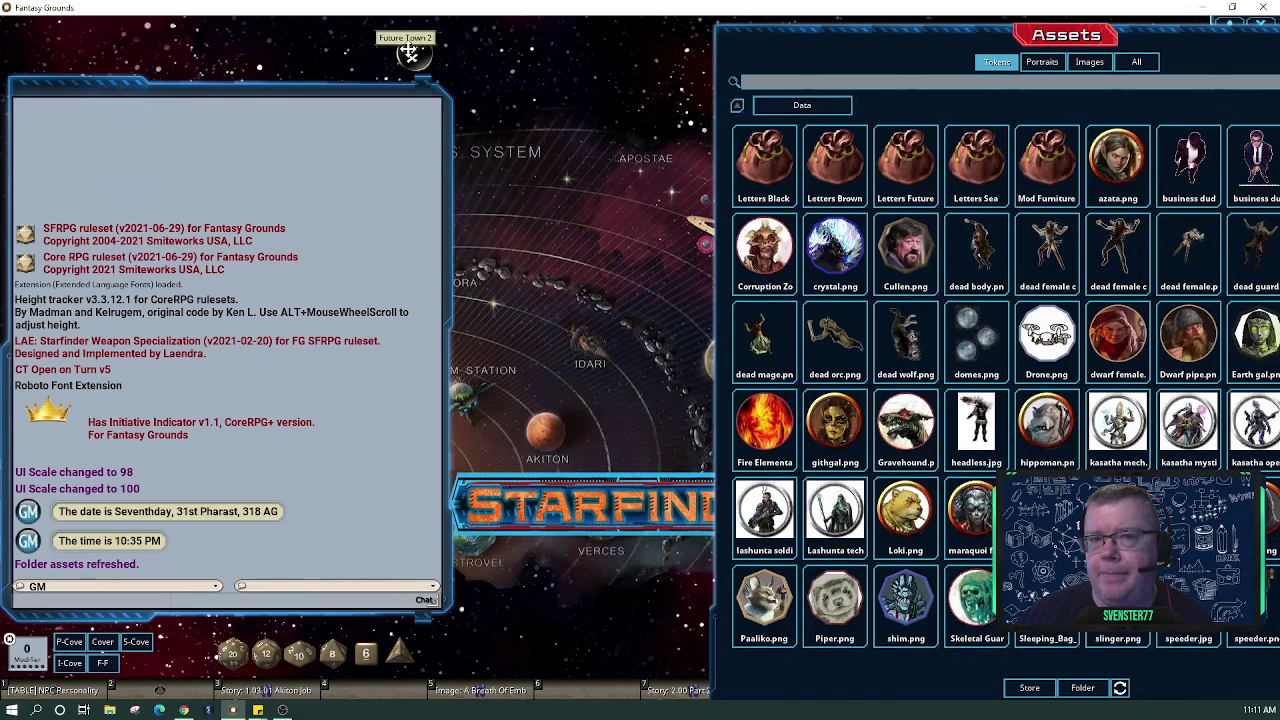
Open the Future Town 2 map and fit its window beside the Assets window
left_click(410, 52)
left_click_drag(676, 30, 297, 9)
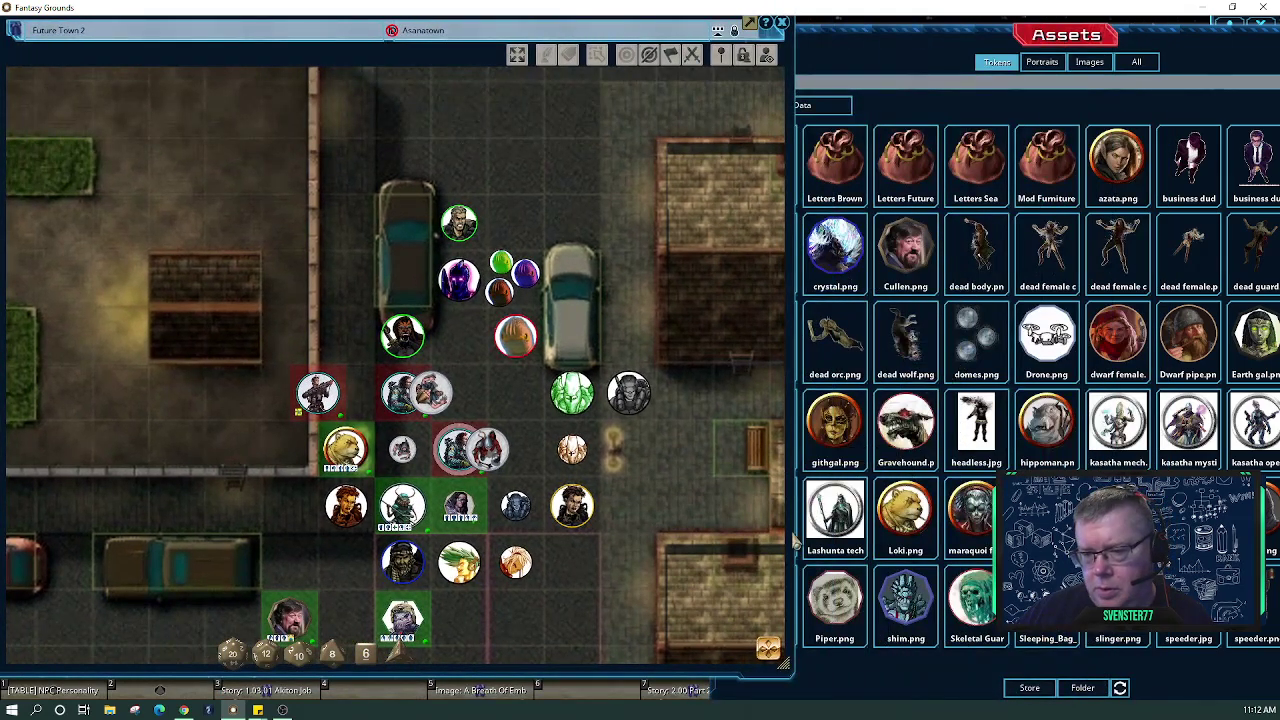
left_click_drag(800, 674, 714, 672)
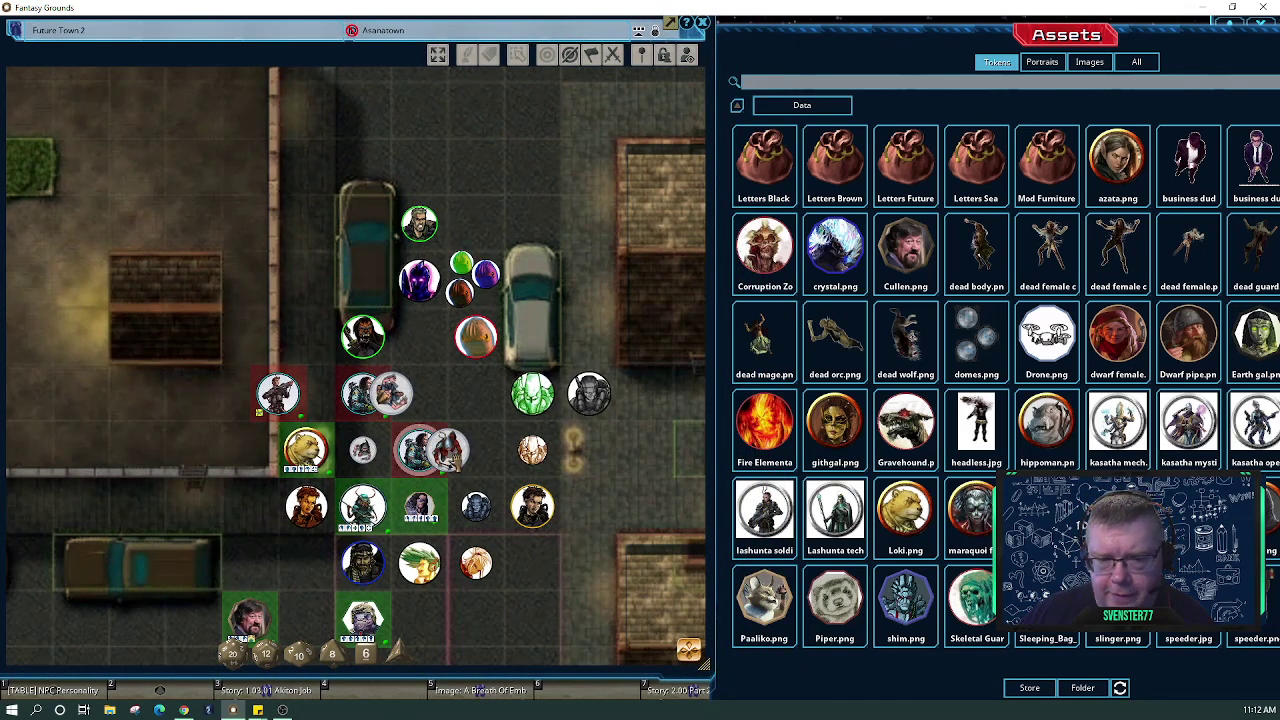
Move the three loose grey tokens away from the combatants at the centre of the map to free squares near the street's east side
left_click(447, 450)
mouse_move(447, 450)
left_mouse_down()
mouse_move(478, 440)
mouse_move(490, 452)
mouse_move(532, 562)
mouse_move(589, 506)
left_mouse_up()
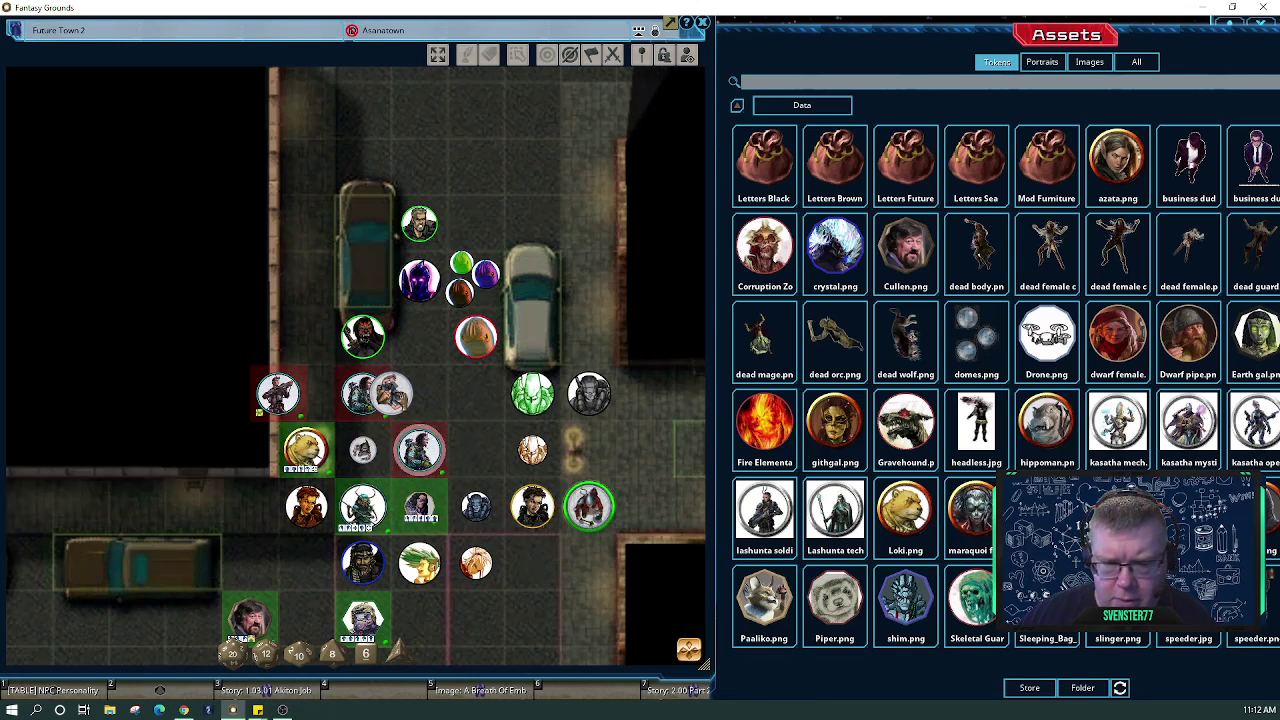
left_click(393, 394)
mouse_move(396, 394)
left_mouse_down()
mouse_move(574, 449)
mouse_move(388, 367)
mouse_move(606, 450)
mouse_move(576, 452)
mouse_move(578, 424)
left_mouse_up()
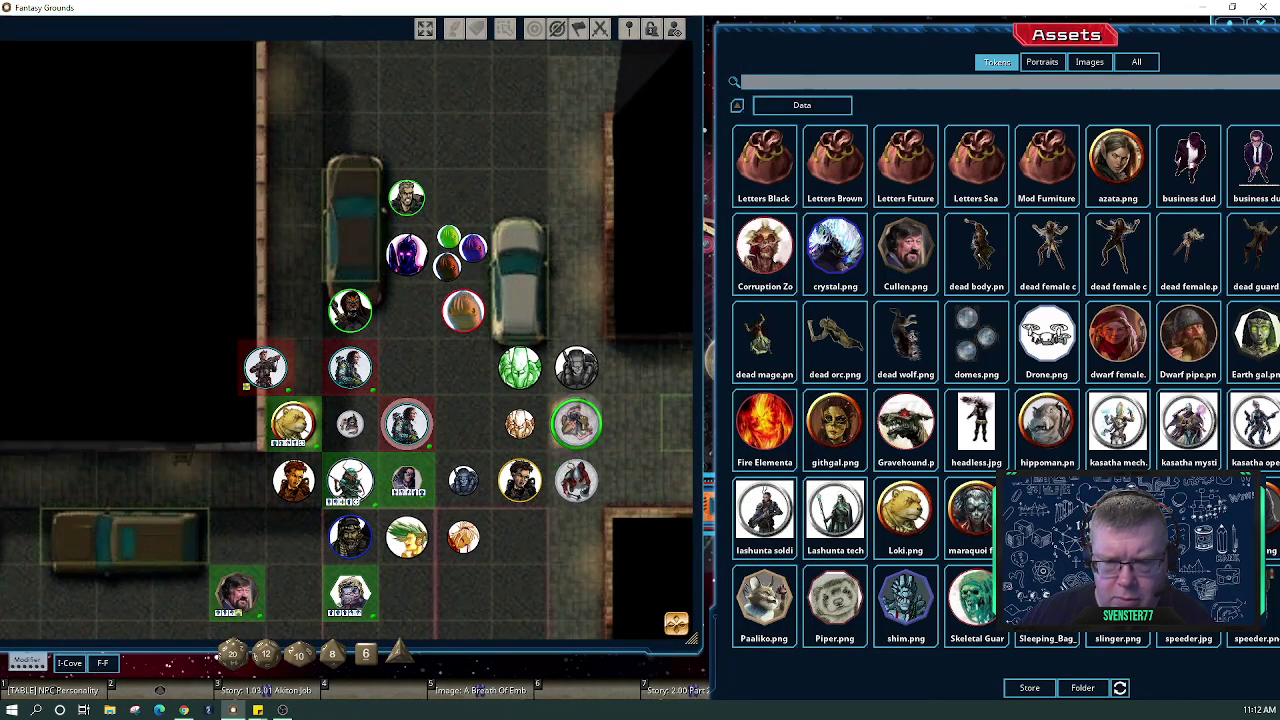
mouse_move(351, 425)
left_mouse_down()
mouse_move(463, 451)
mouse_move(605, 460)
mouse_move(632, 480)
mouse_move(560, 345)
mouse_move(549, 336)
mouse_move(463, 540)
mouse_move(460, 562)
mouse_move(491, 564)
left_mouse_up()
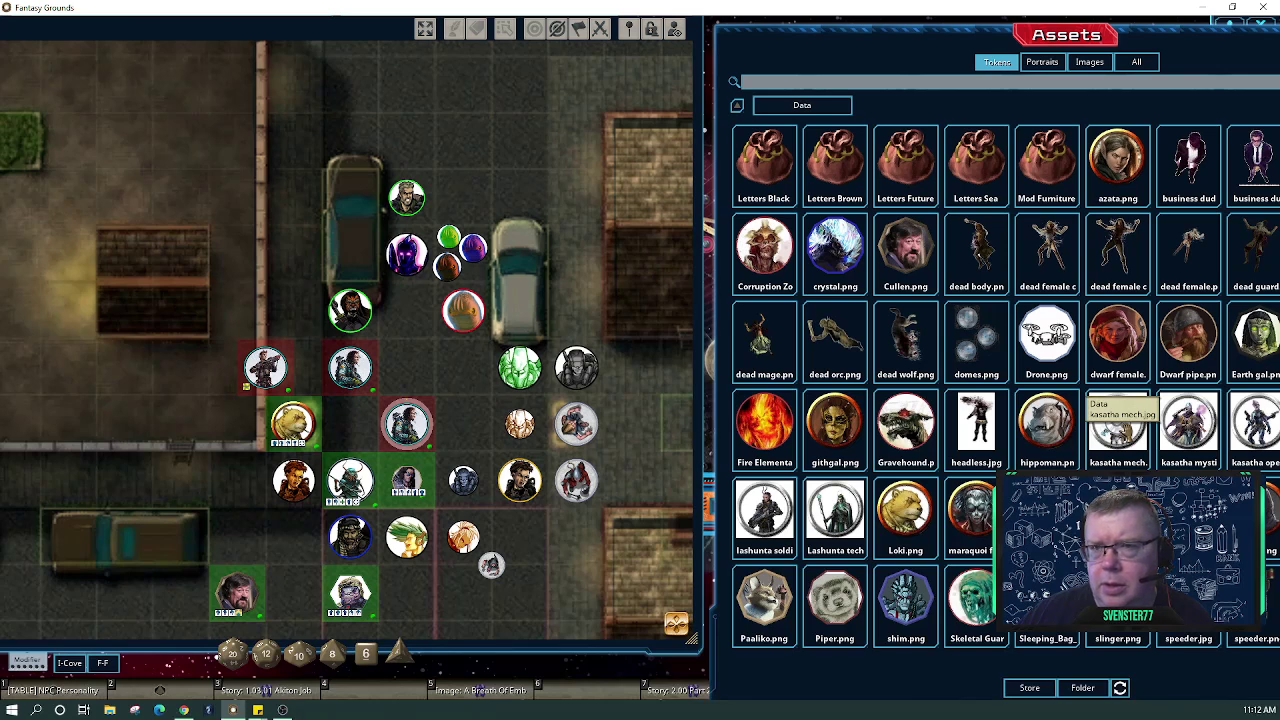
Place the kasatha mech token on the map, scale it down and move it against the red-marked combatant below the parked car
left_click_drag(1115, 425, 463, 367)
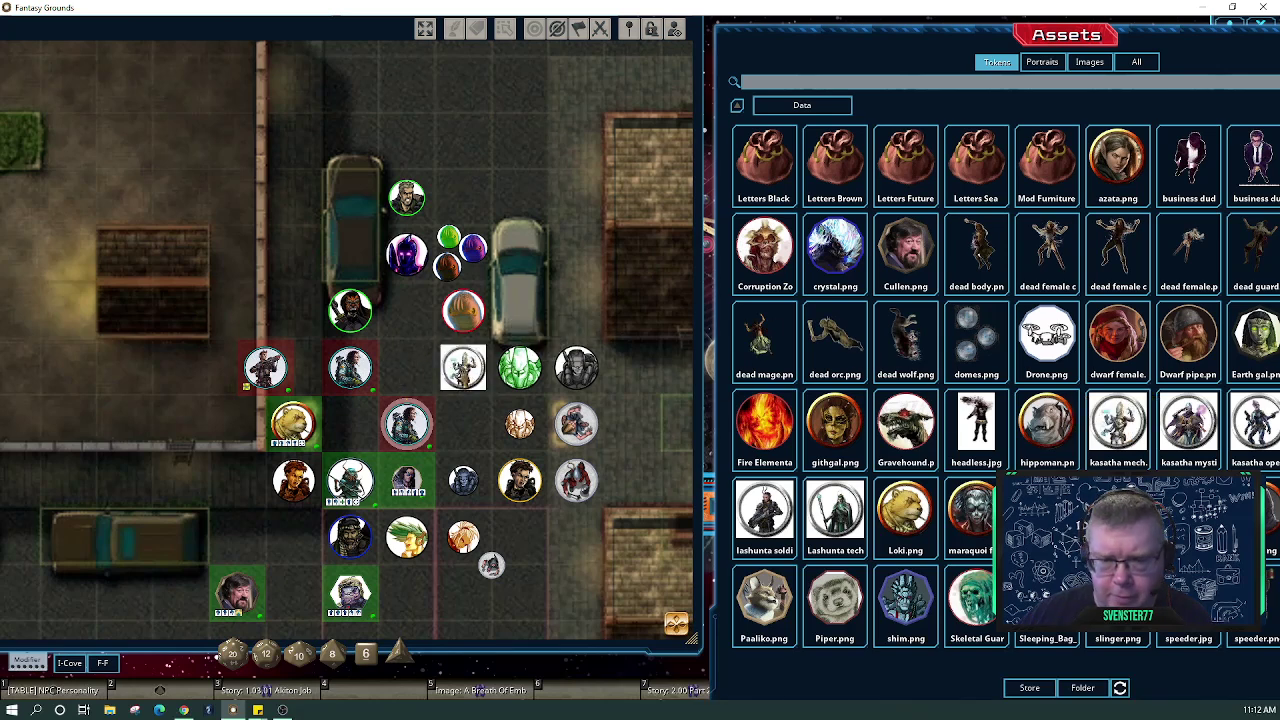
key("ctrl")
scroll(463, 368, "down", 3)
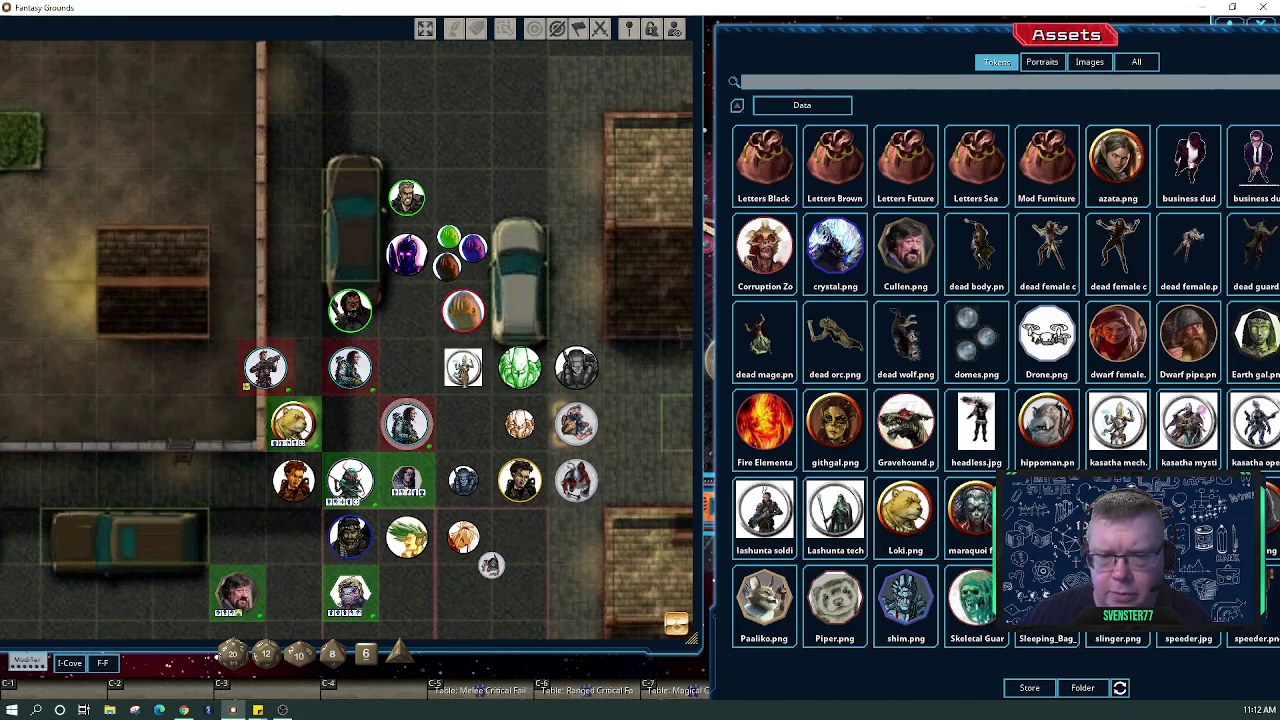
scroll(463, 368, "down", 1)
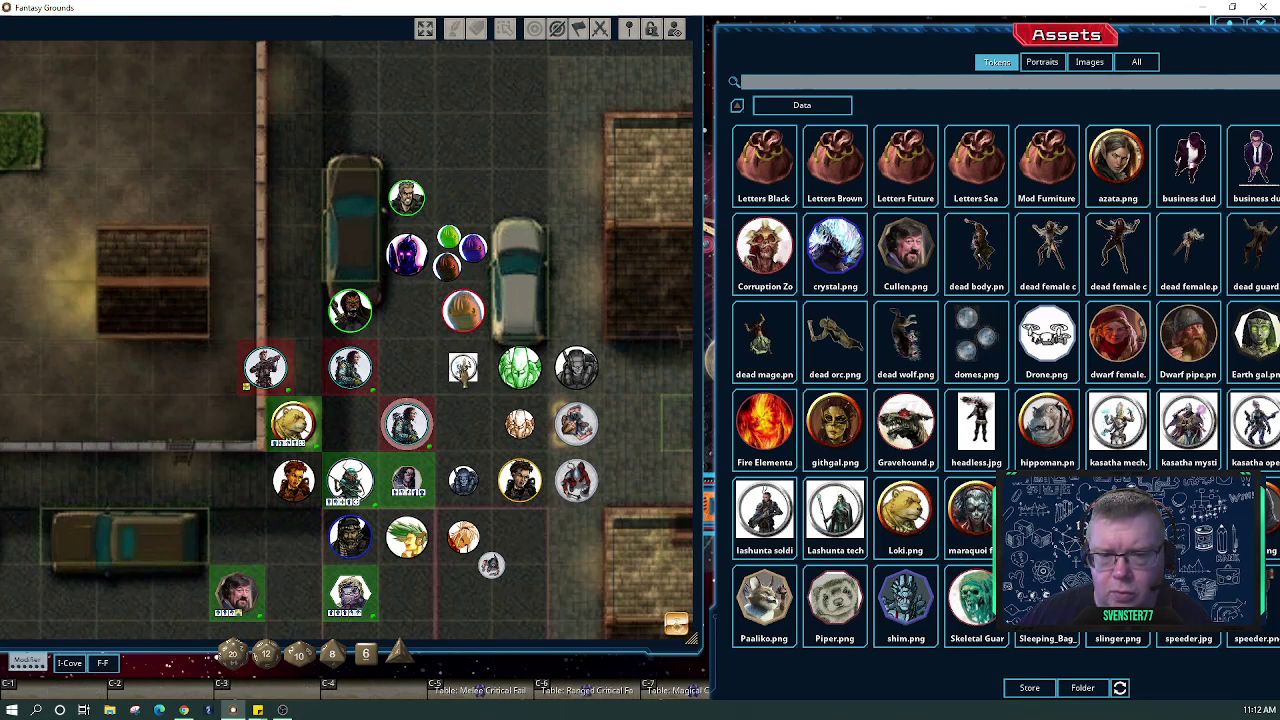
scroll(463, 368, "down", 1)
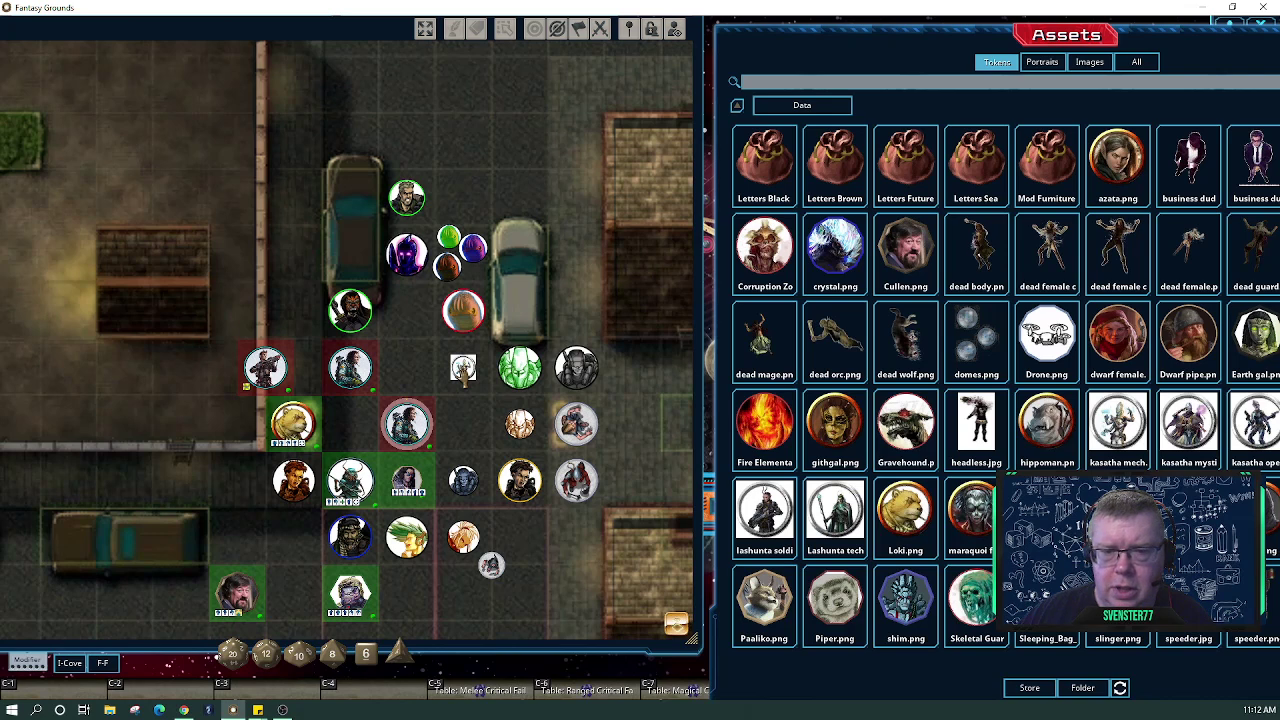
left_click_drag(463, 368, 380, 368)
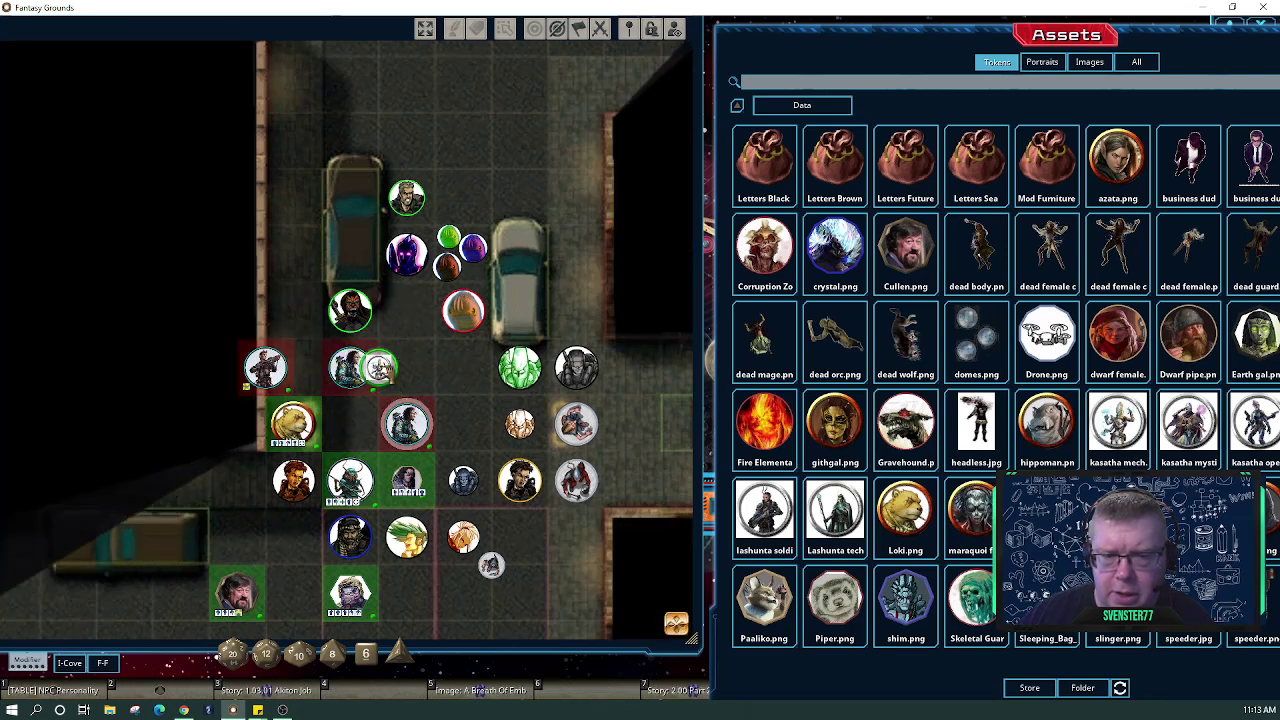
left_click(384, 369)
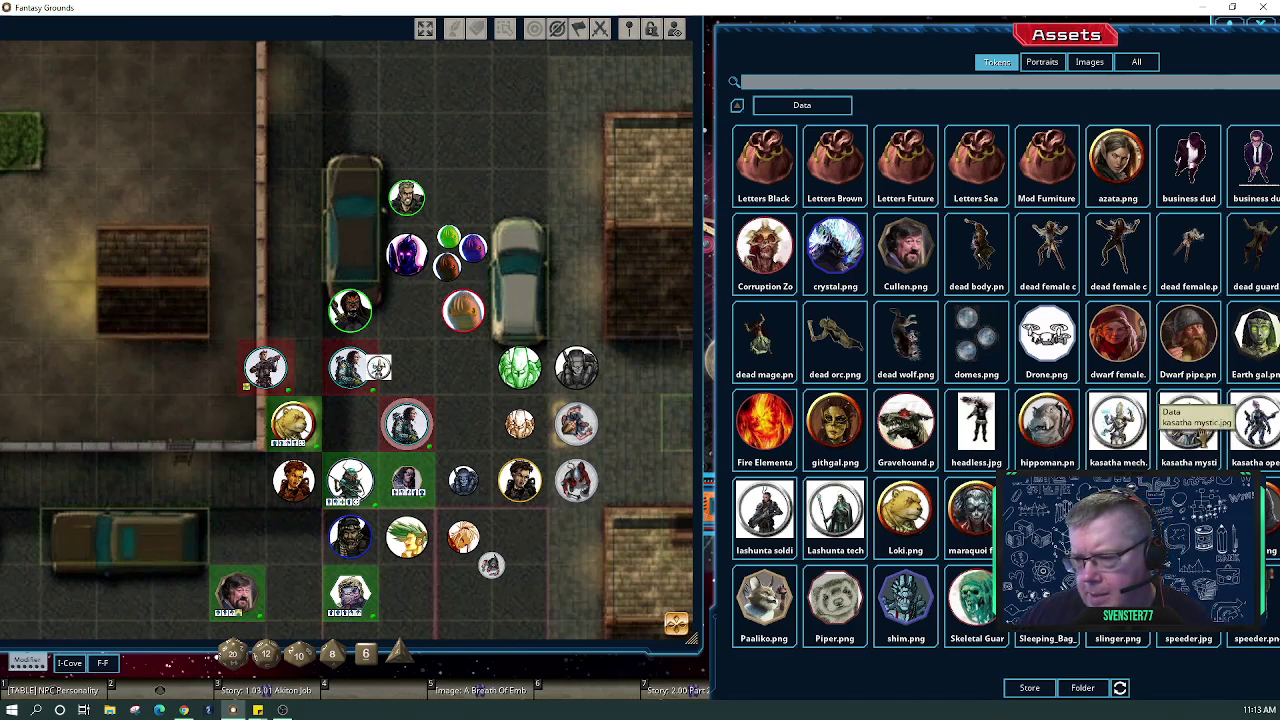
Add the kasatha mystic and kasatha oper tokens to the map, each positioned against one of the other red-marked combatants
left_click_drag(1110, 430, 463, 423)
left_click_drag(1262, 441, 296, 370)
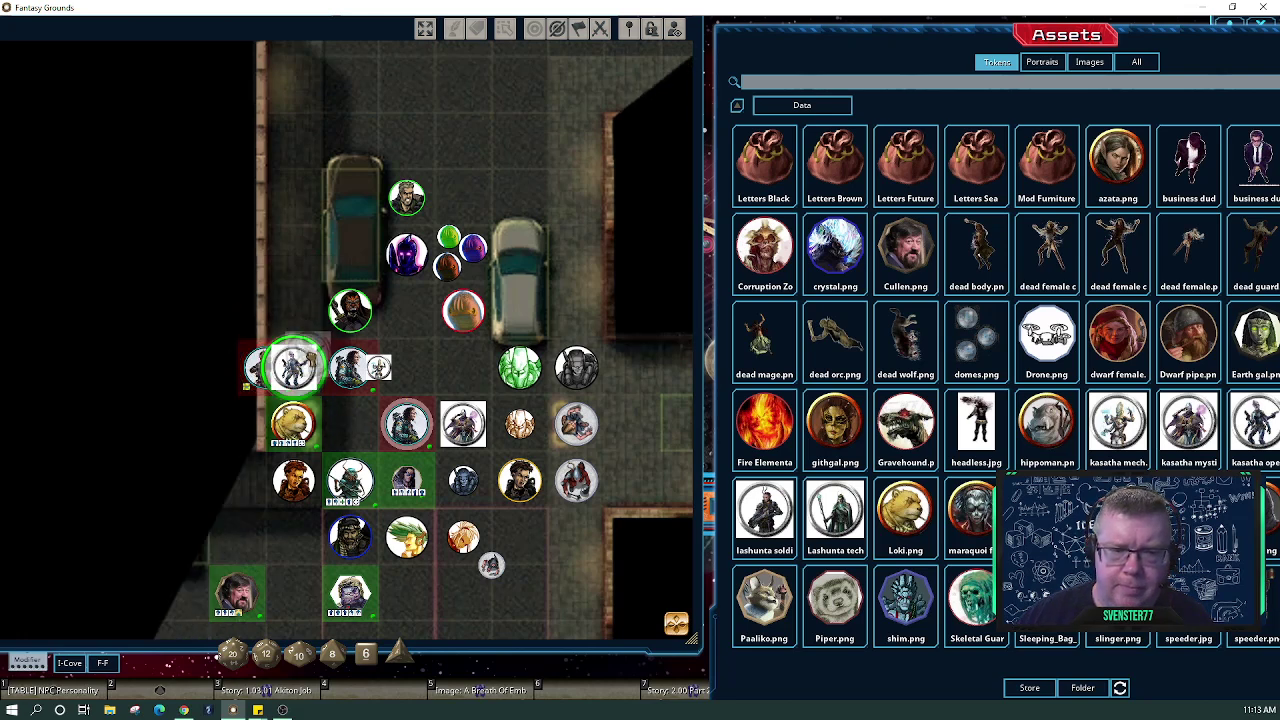
left_click_drag(255, 368, 258, 395)
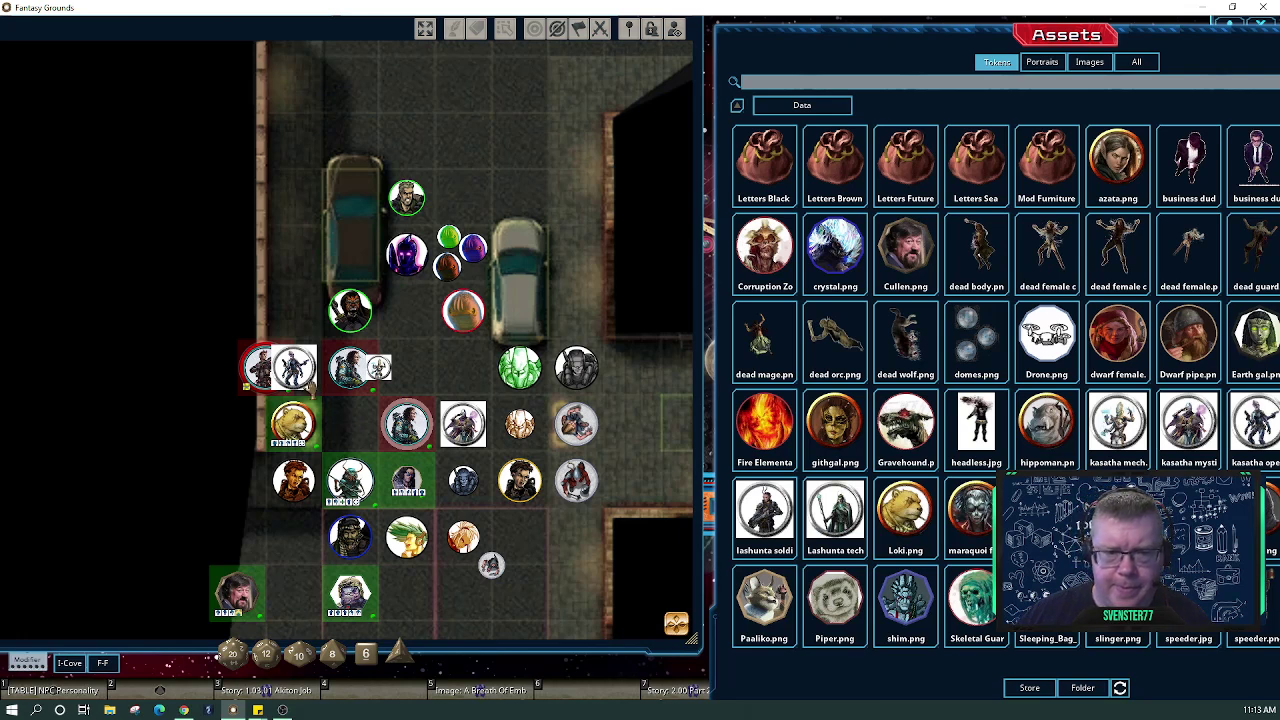
left_click_drag(305, 375, 300, 345)
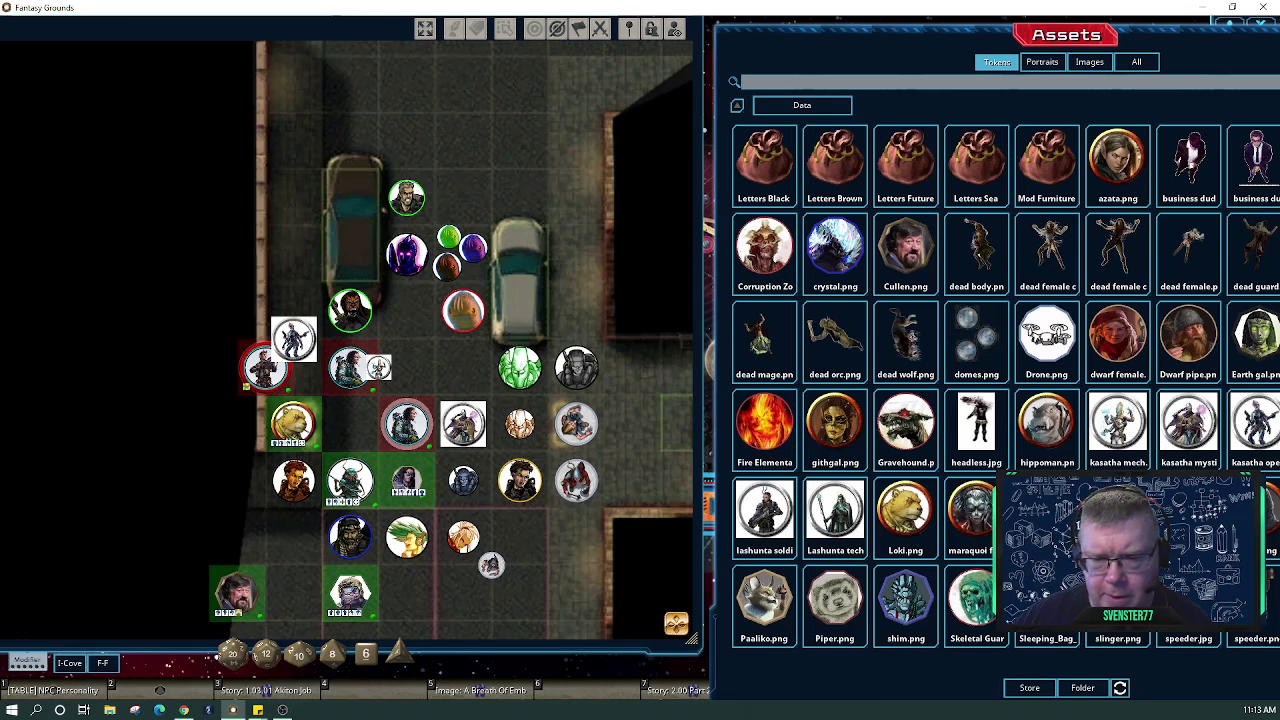
left_click_drag(462, 425, 436, 425)
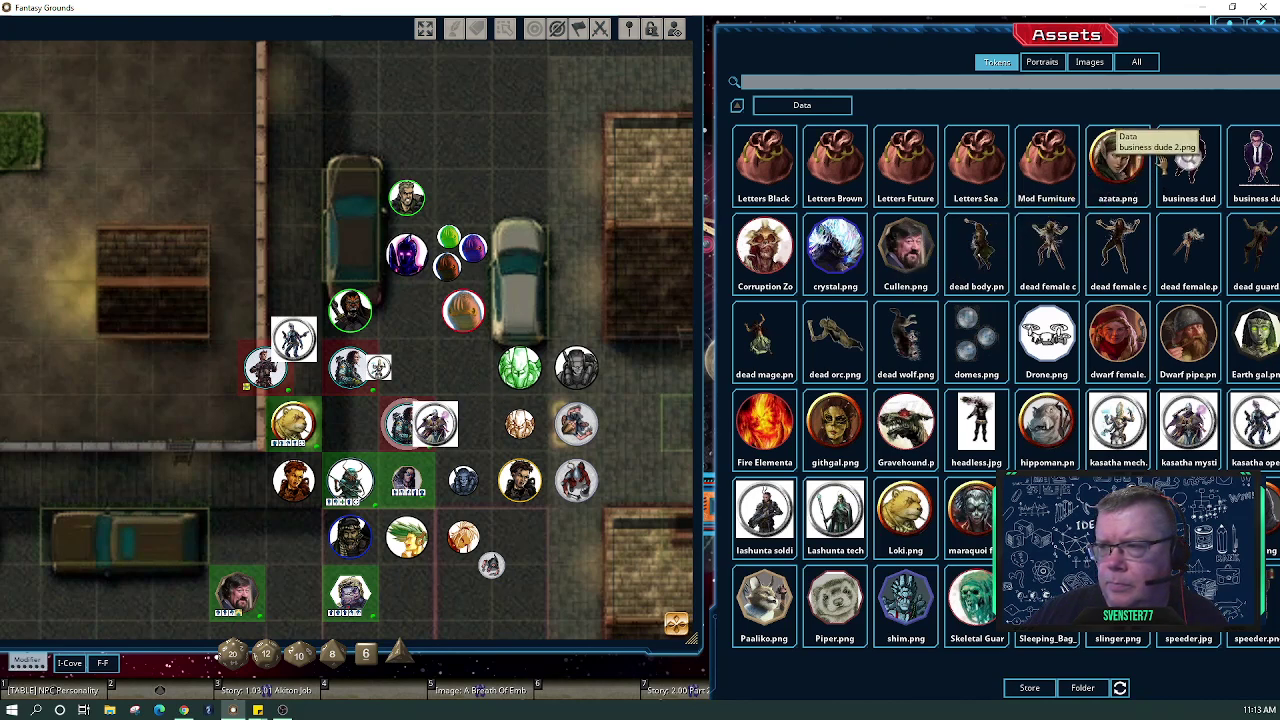
Add the azata, hooded figure and Lashunta techno tokens to free map squares, scaling down the azata and hooded figure tokens
left_click_drag(835, 245, 575, 311)
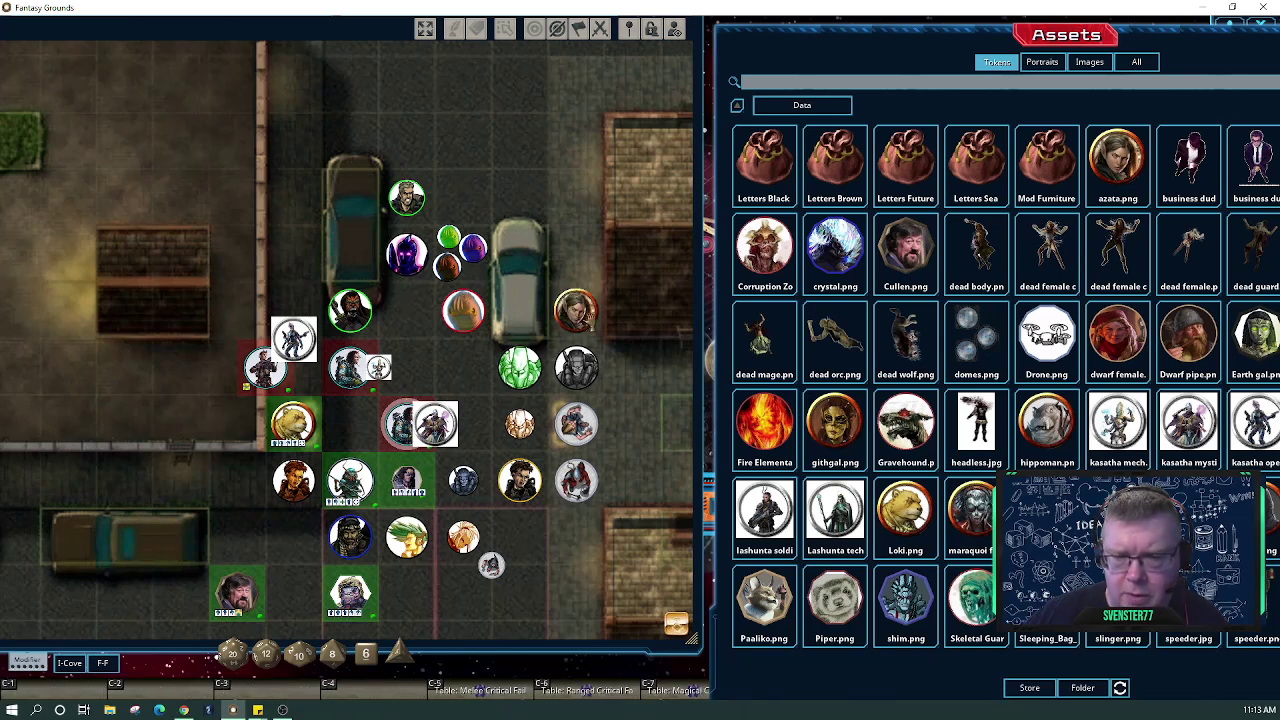
scroll(584, 315, "down", 2)
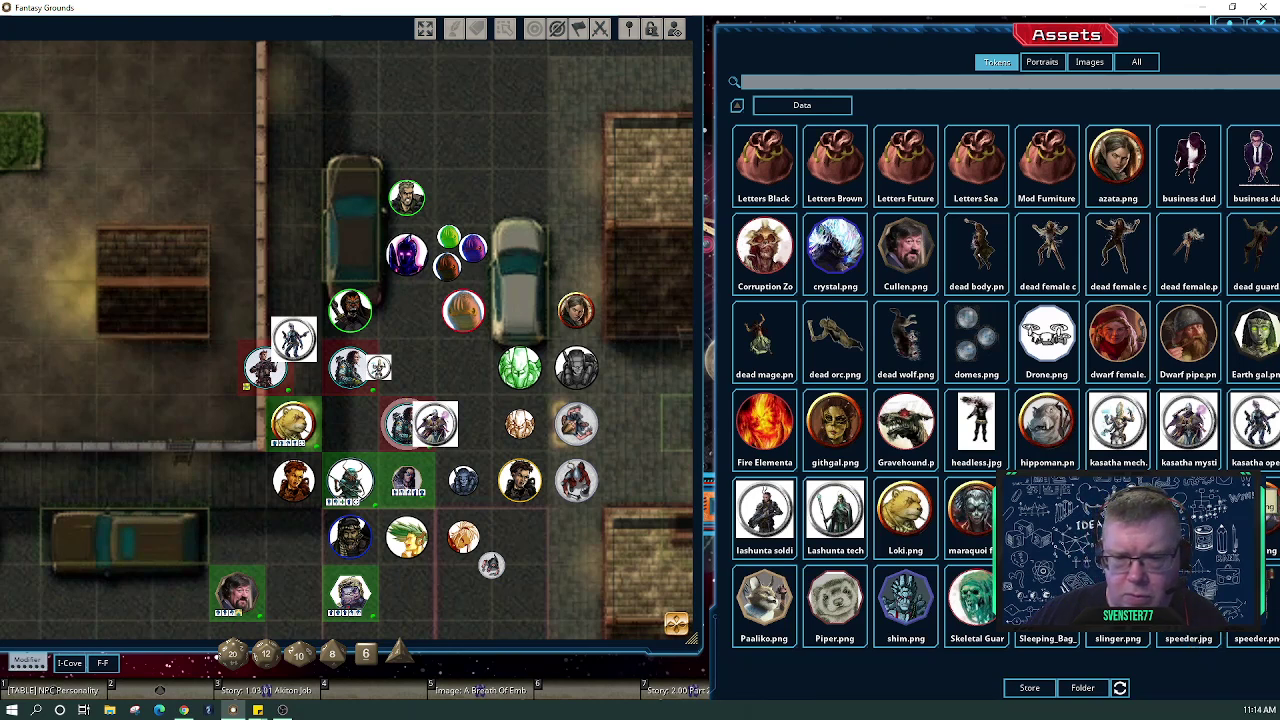
left_click_drag(958, 575, 518, 537)
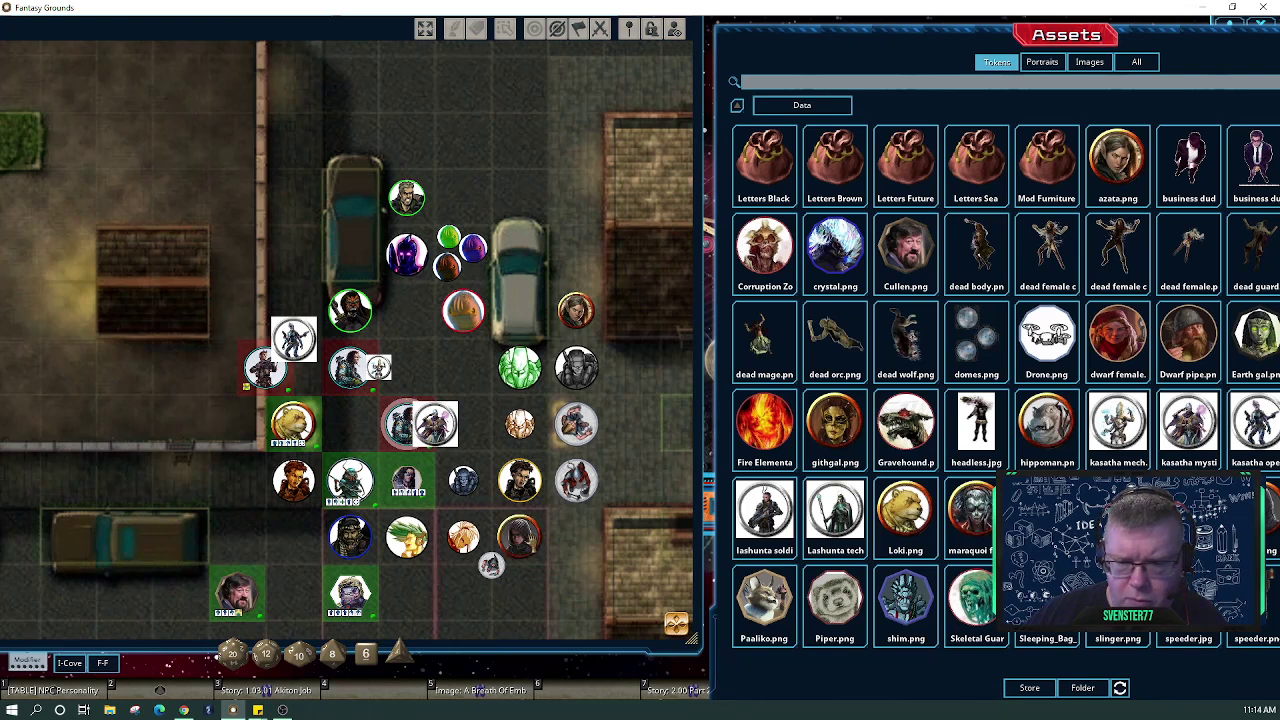
scroll(522, 536, "down", 1)
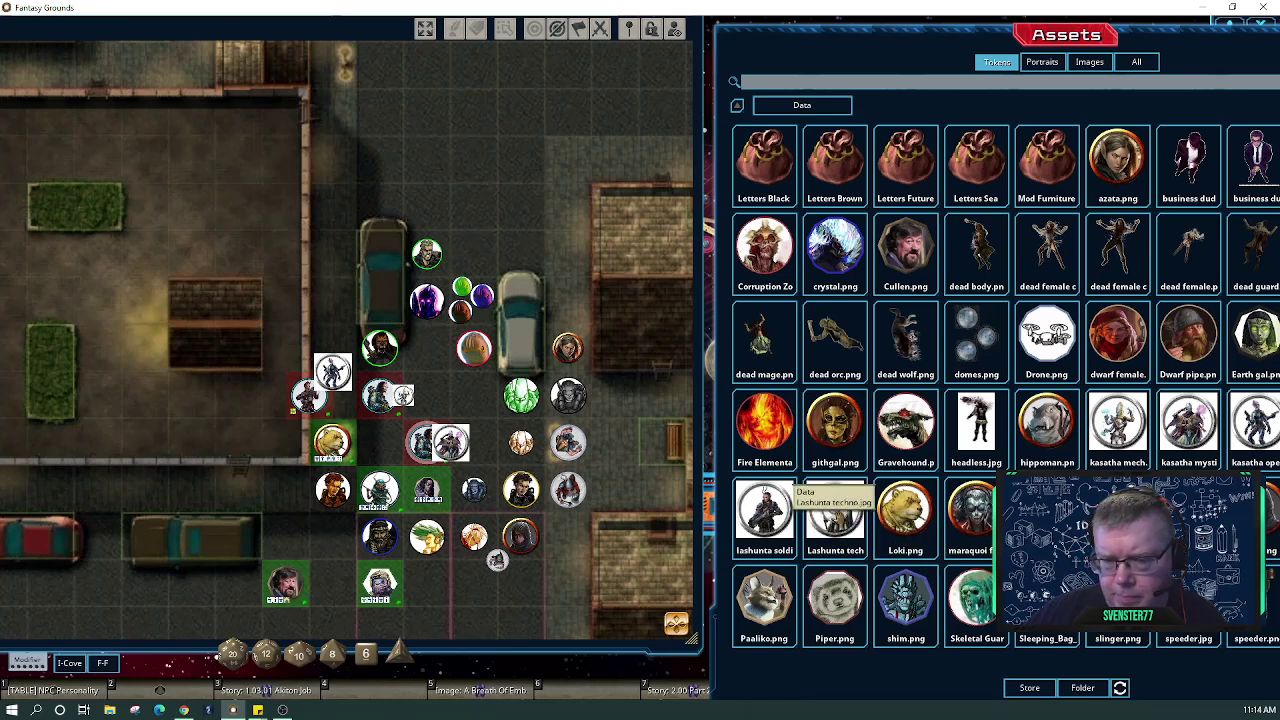
left_click_drag(830, 512, 474, 254)
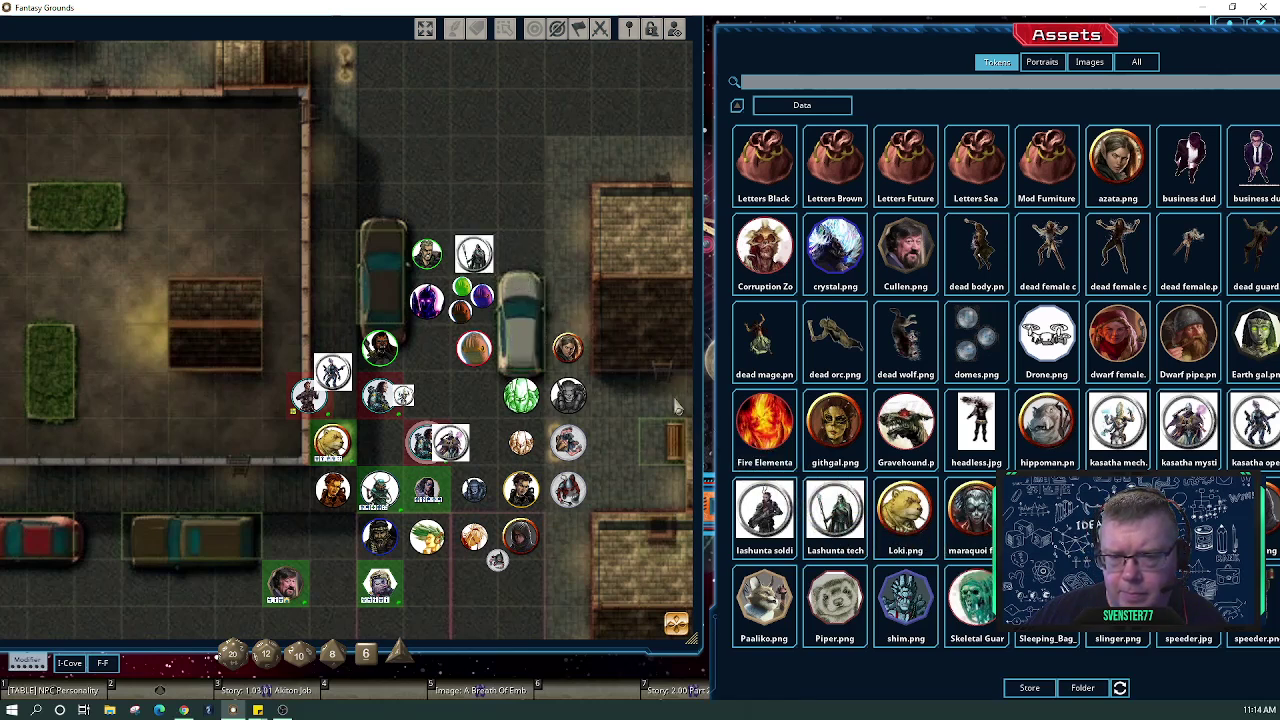
Add the lashunta soldier and Obsidian tokens to free squares on the street around the parked cars
left_click_drag(762, 500, 353, 307)
left_click_drag(340, 307, 427, 347)
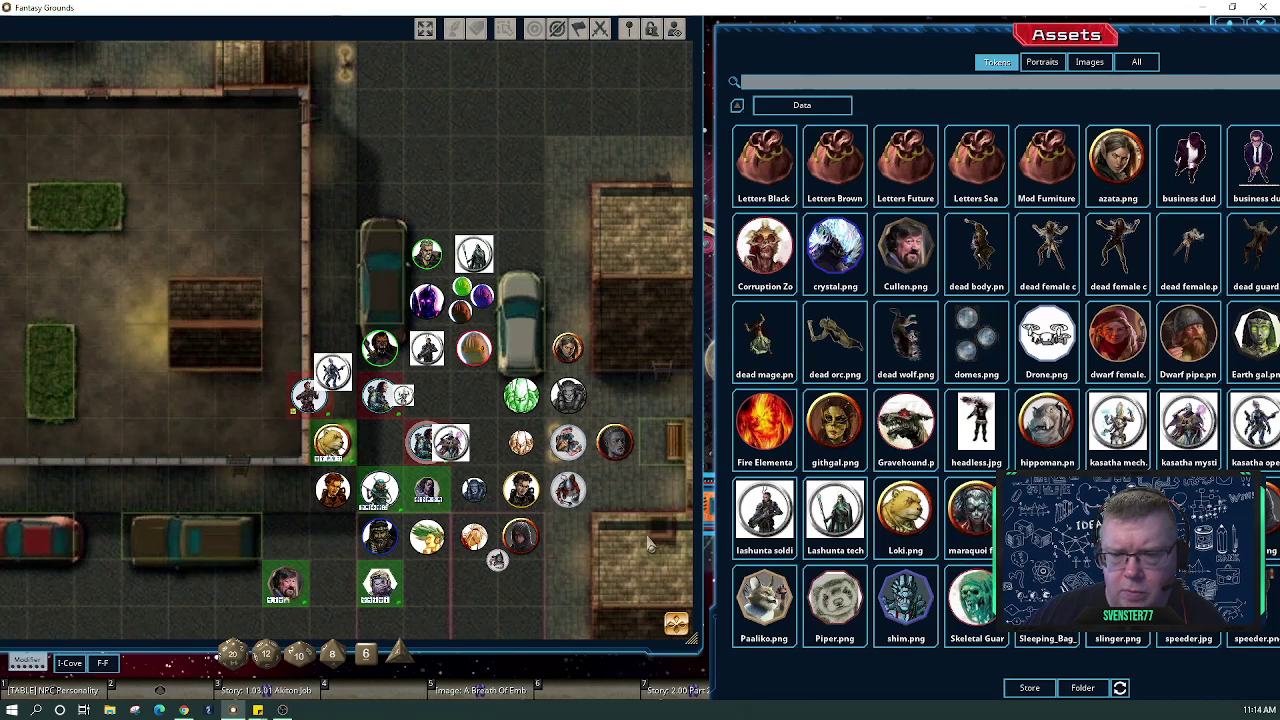
scroll(550, 592, "down", 1)
scroll(550, 592, "down", 1)
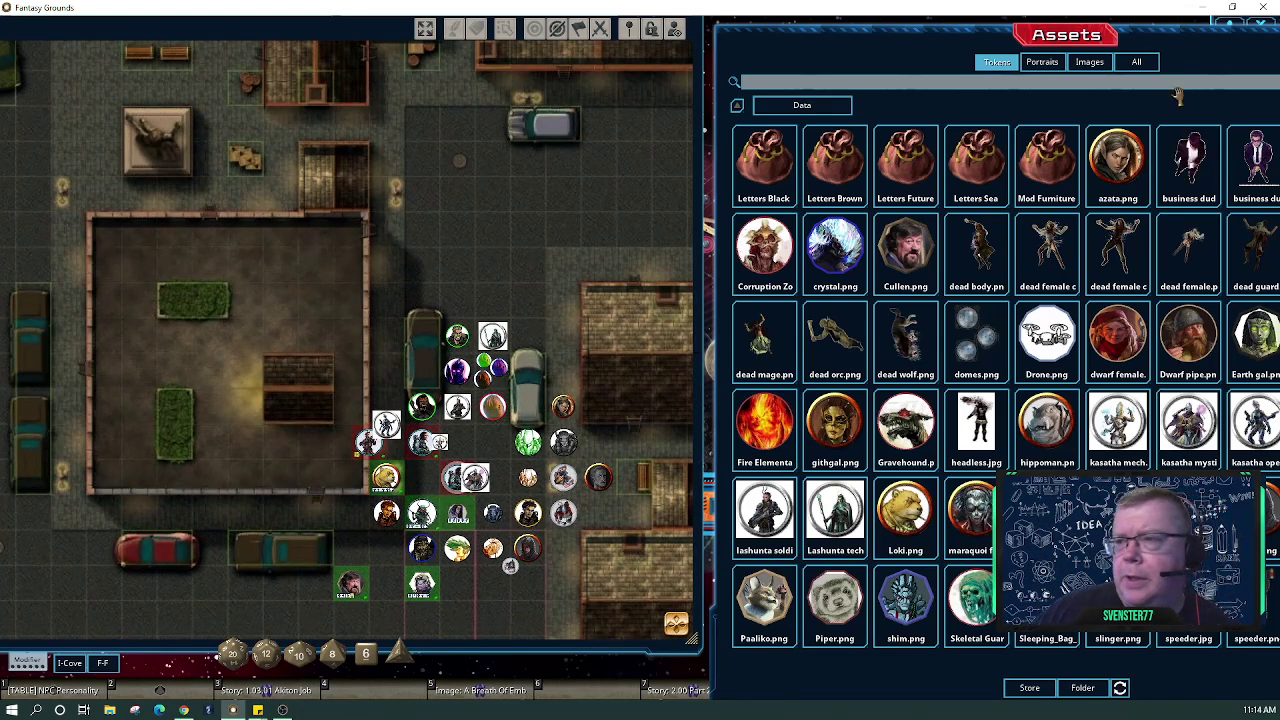
Close the asset library and move the Future Town 2 map clear of the chat window
left_click_drag(1188, 58, 775, 72)
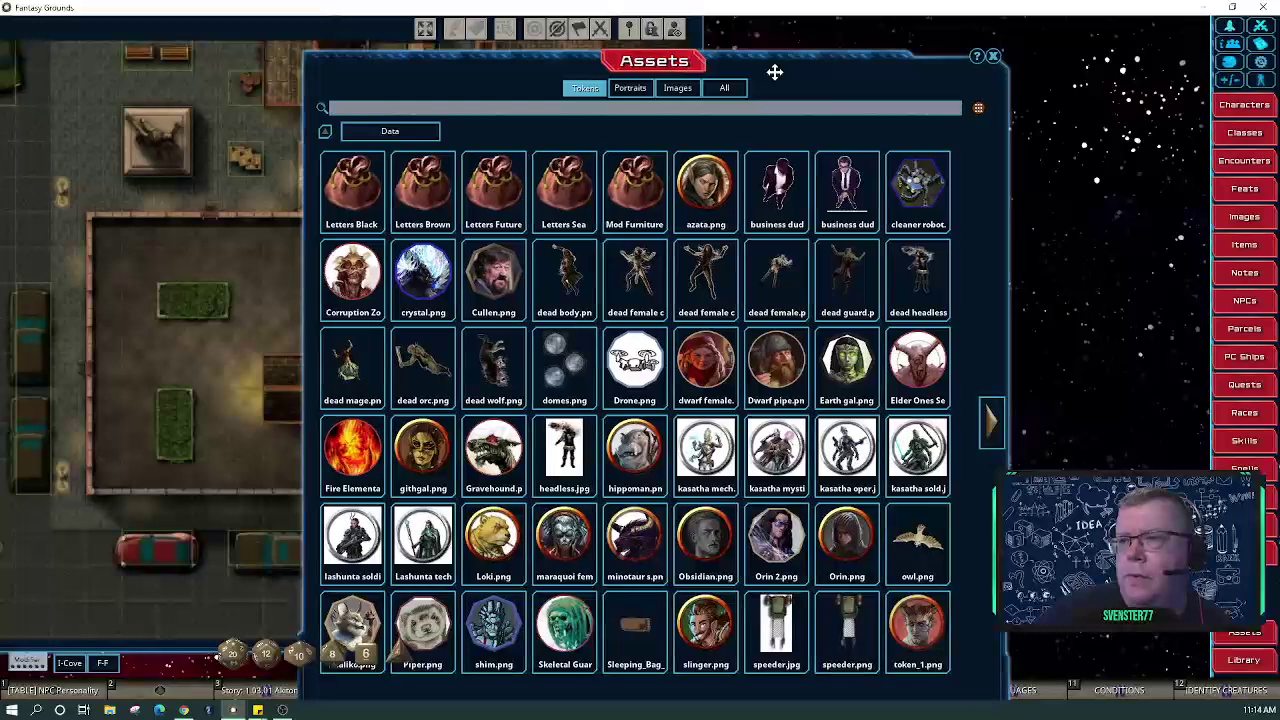
left_click(993, 56)
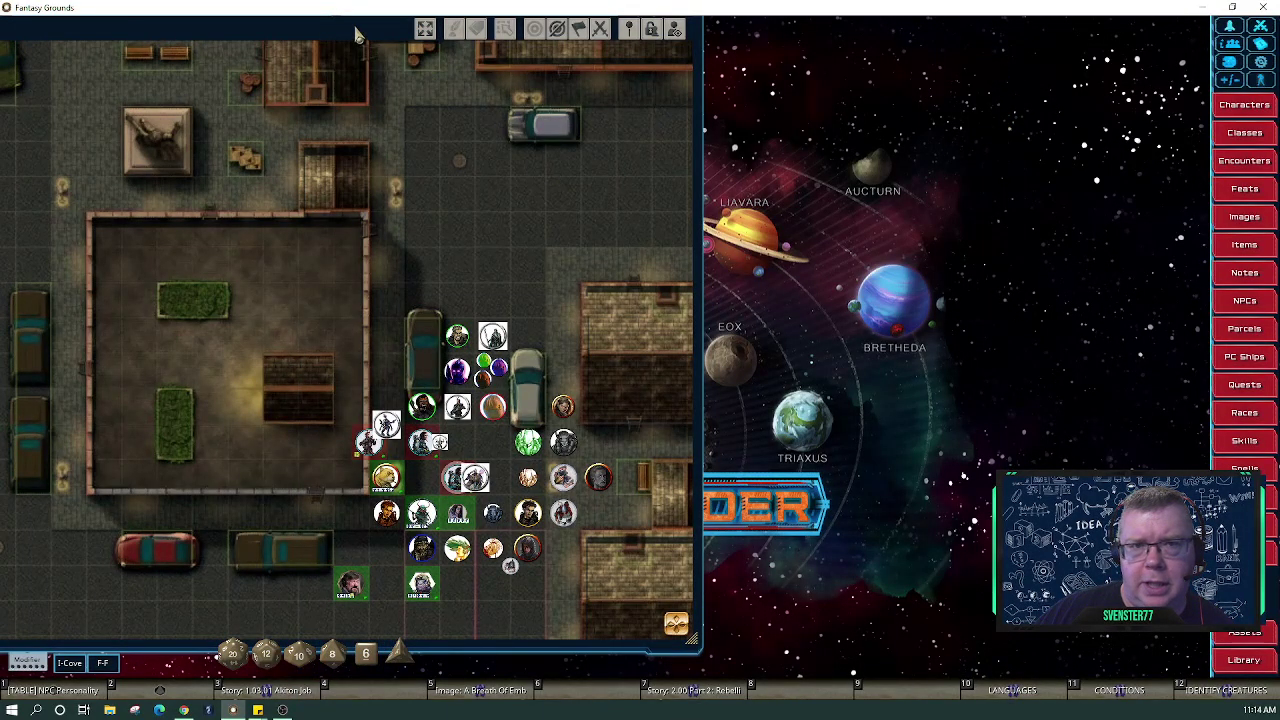
left_click_drag(376, 26, 838, 41)
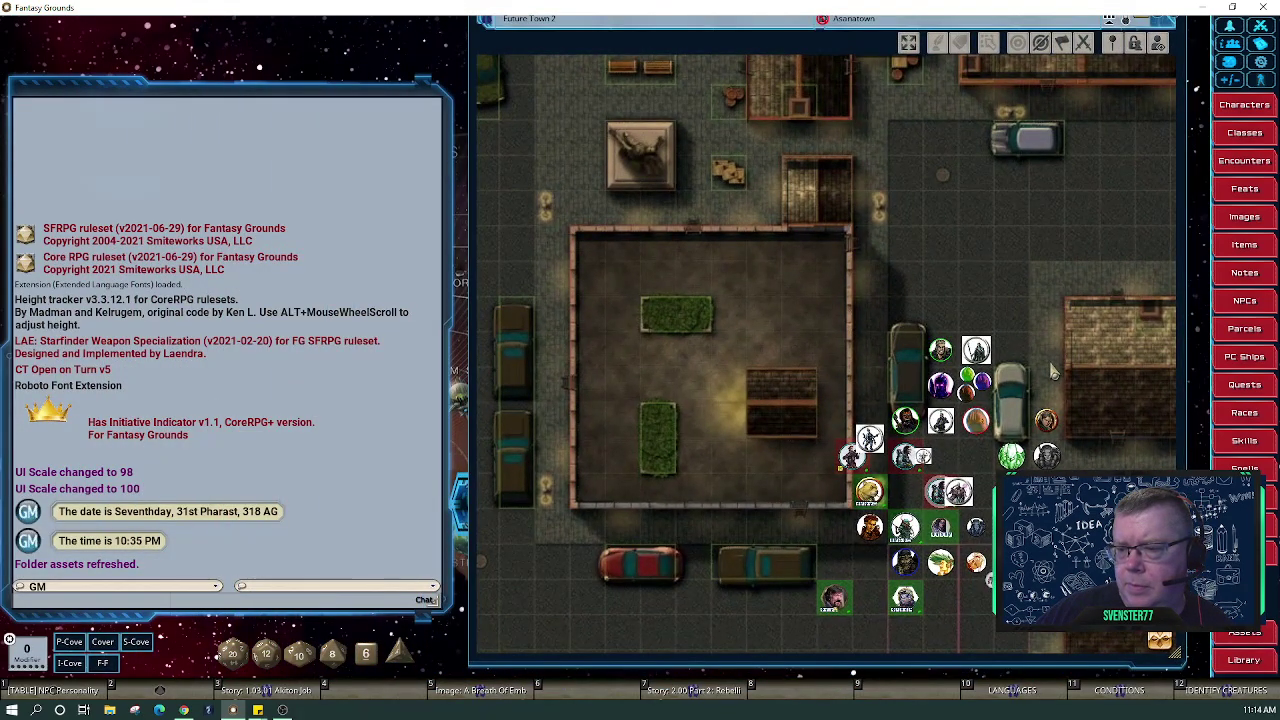
Open the story entry 2.07 Event 4: Public Protest (CR 2) from 2.00 Part 2: Rebellion Dawn, and close the parent entry
left_click(710, 698)
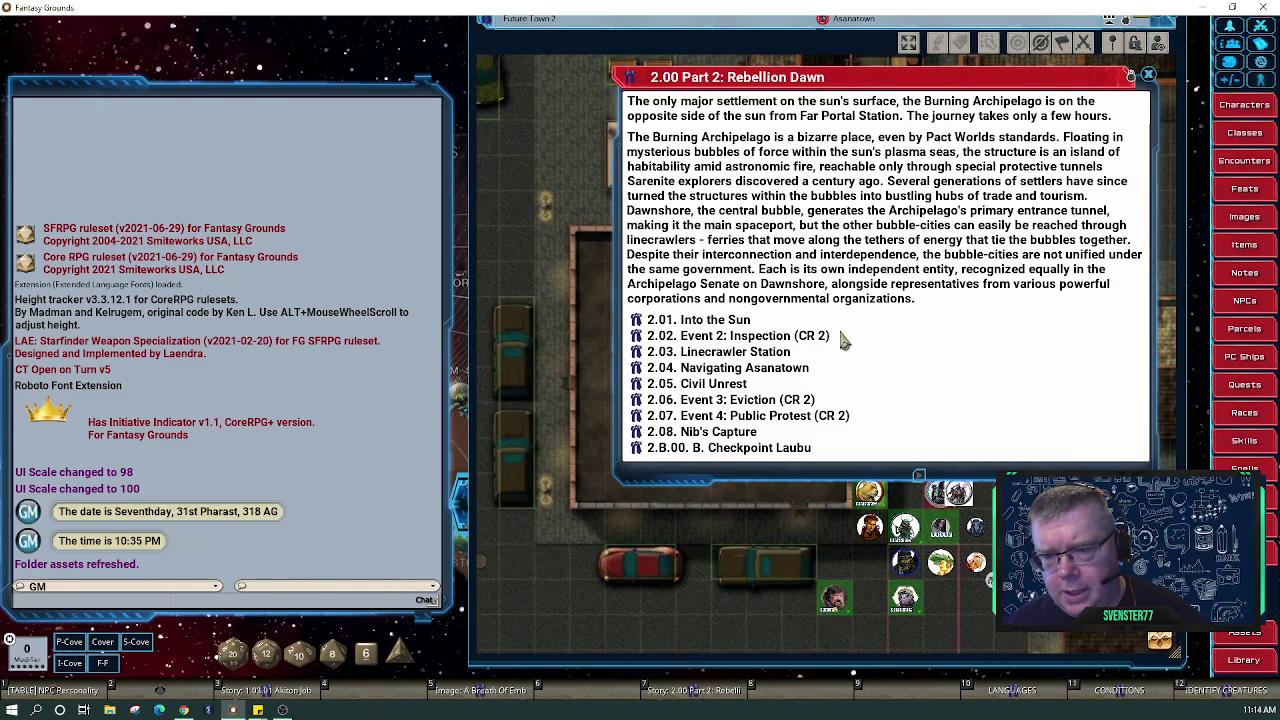
left_click_drag(800, 99, 221, 75)
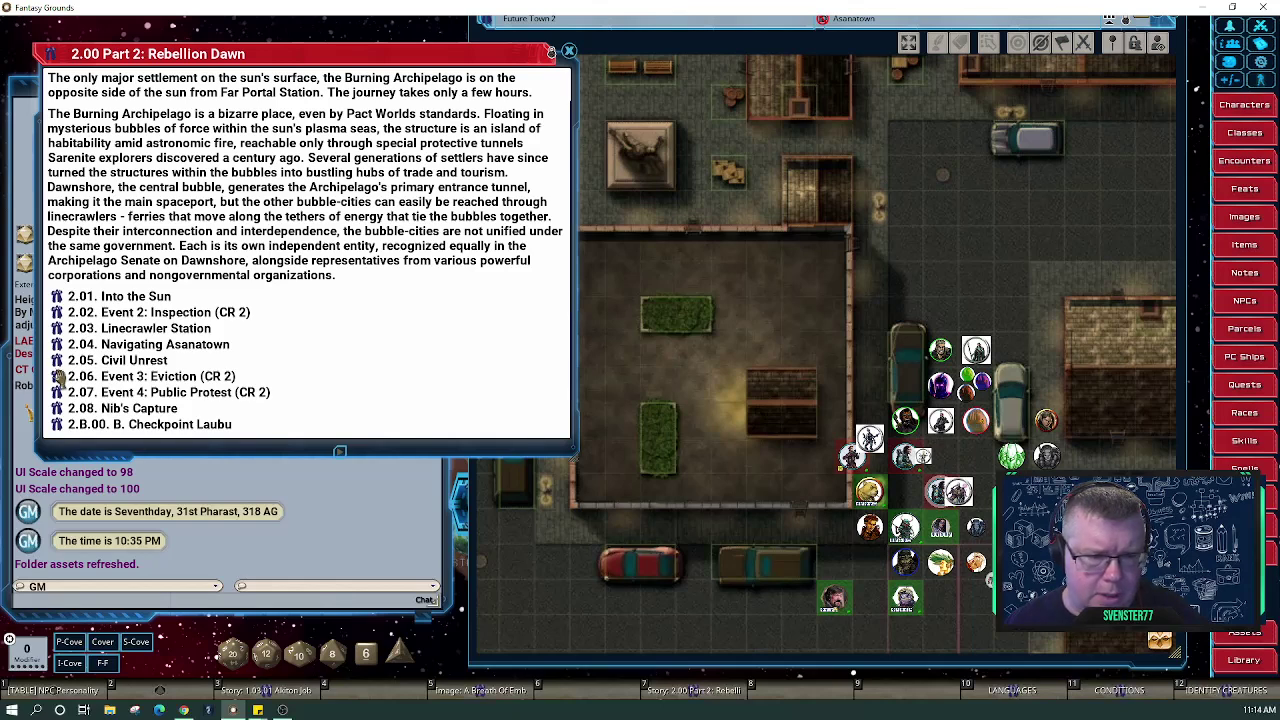
left_click(57, 392)
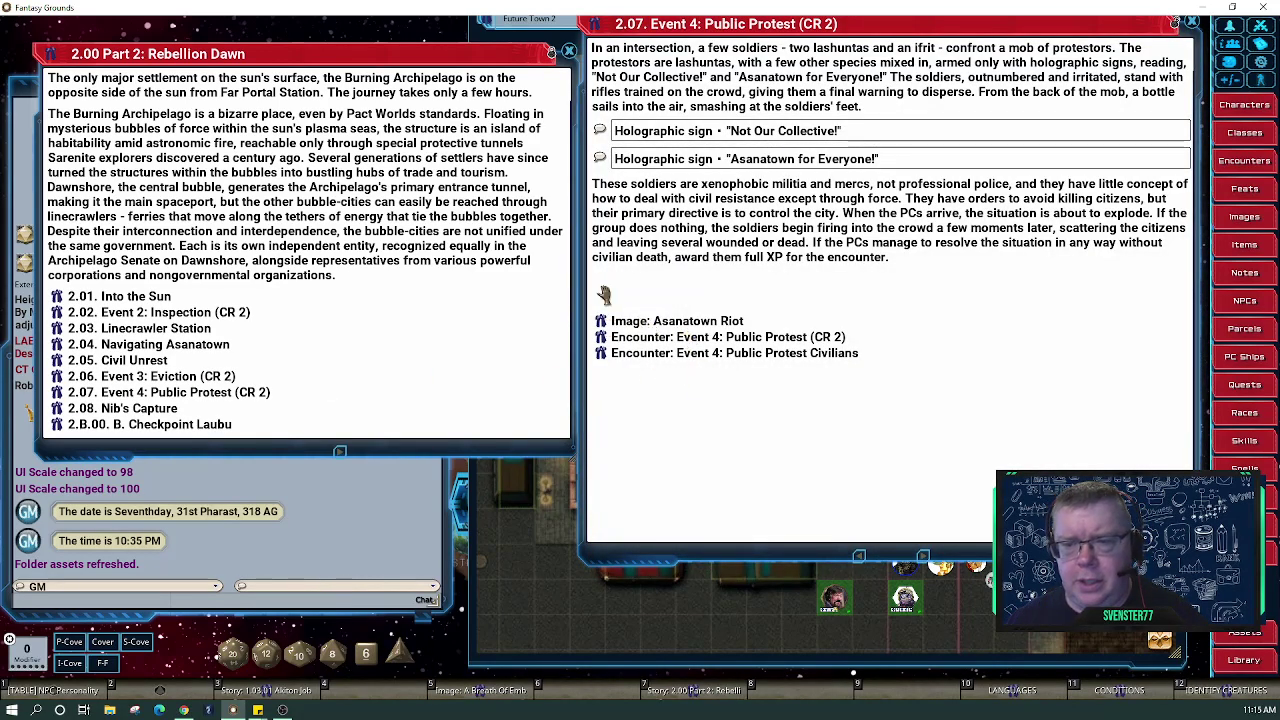
left_click(568, 50)
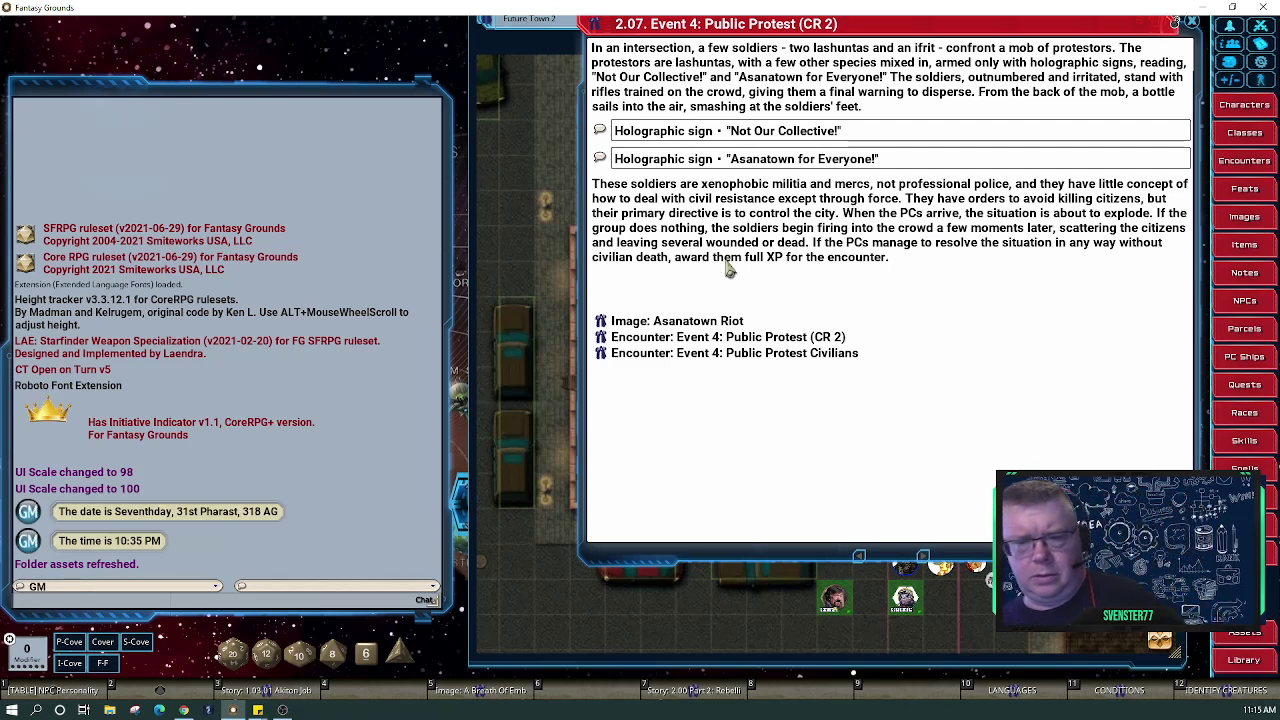
Bring the Future Town 2 map in front of the story entry and close it
left_click(516, 229)
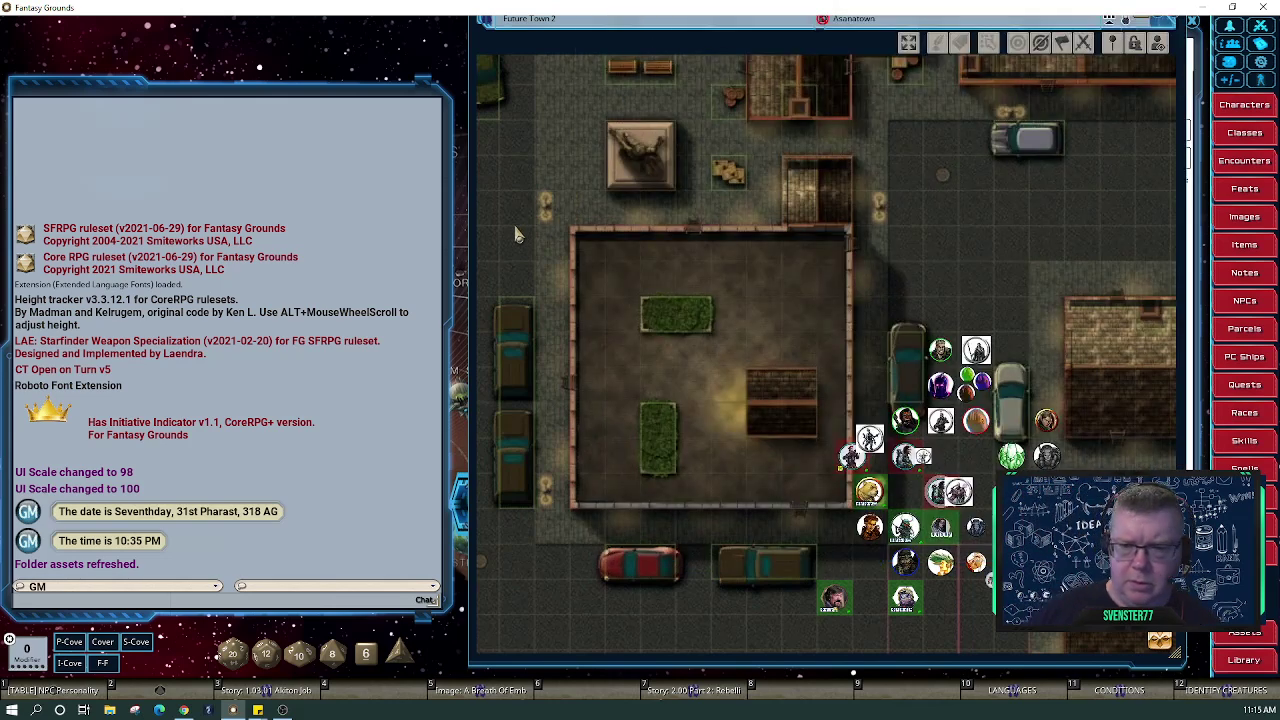
left_click_drag(884, 232, 451, 246)
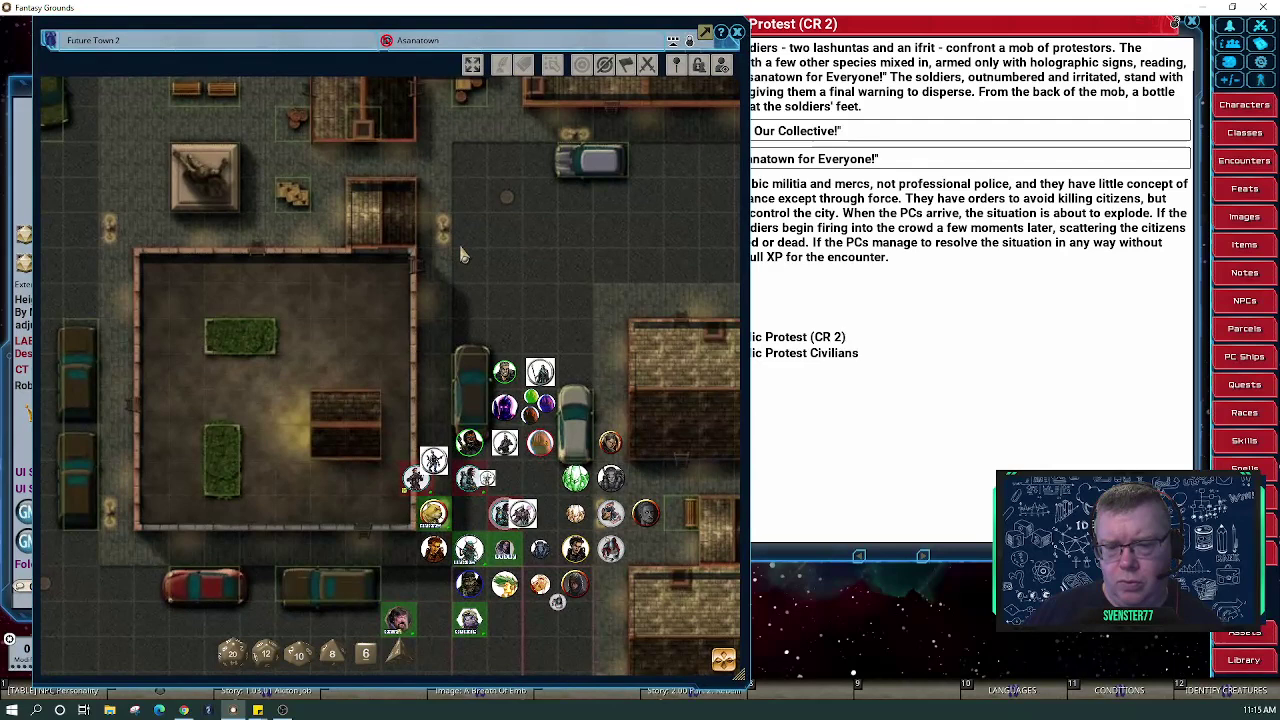
right_click(517, 240)
left_click(558, 202)
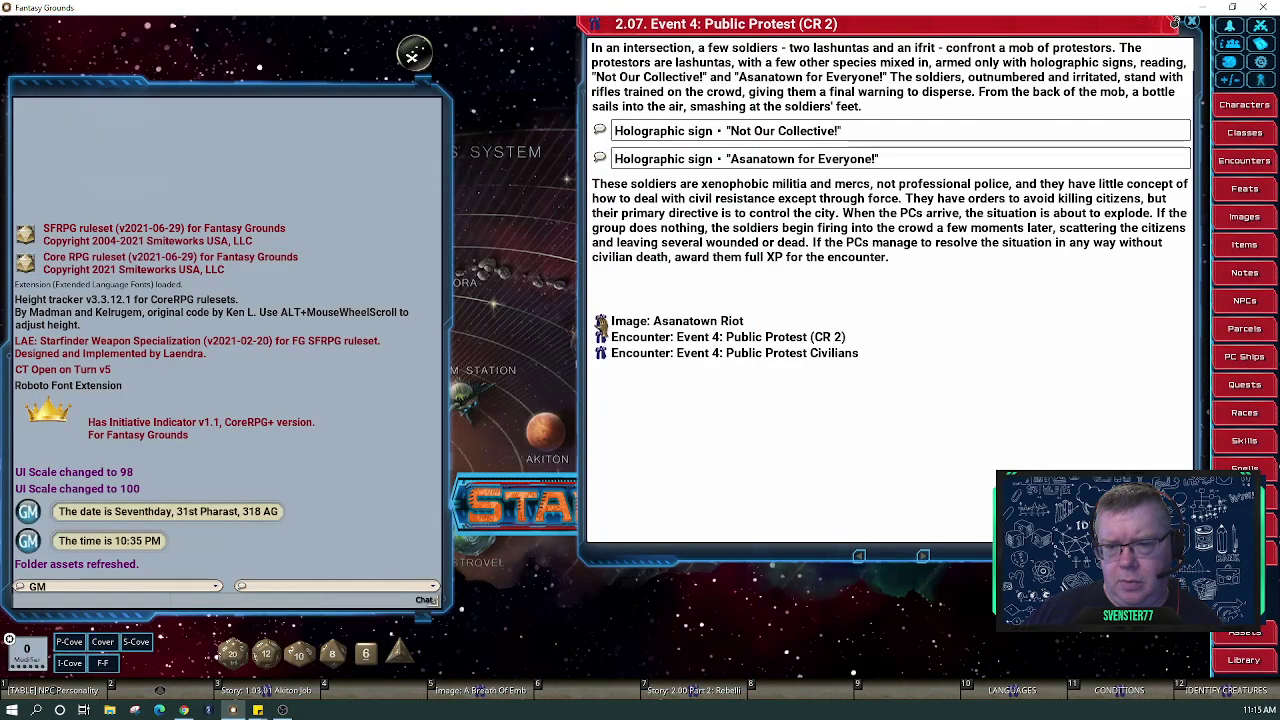
Open the Asanatown Riot image from the story entry and place its window beside the text, showing the intersection up close
left_click(601, 322)
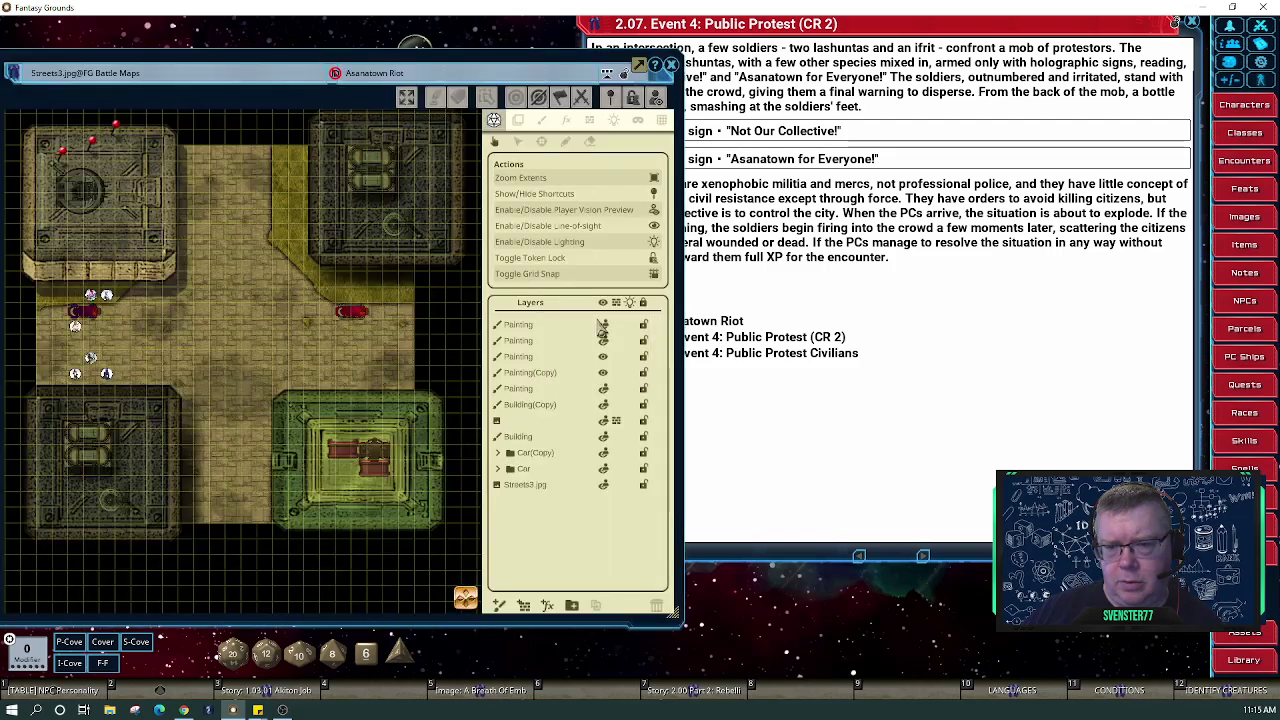
left_click_drag(198, 72, 613, 131)
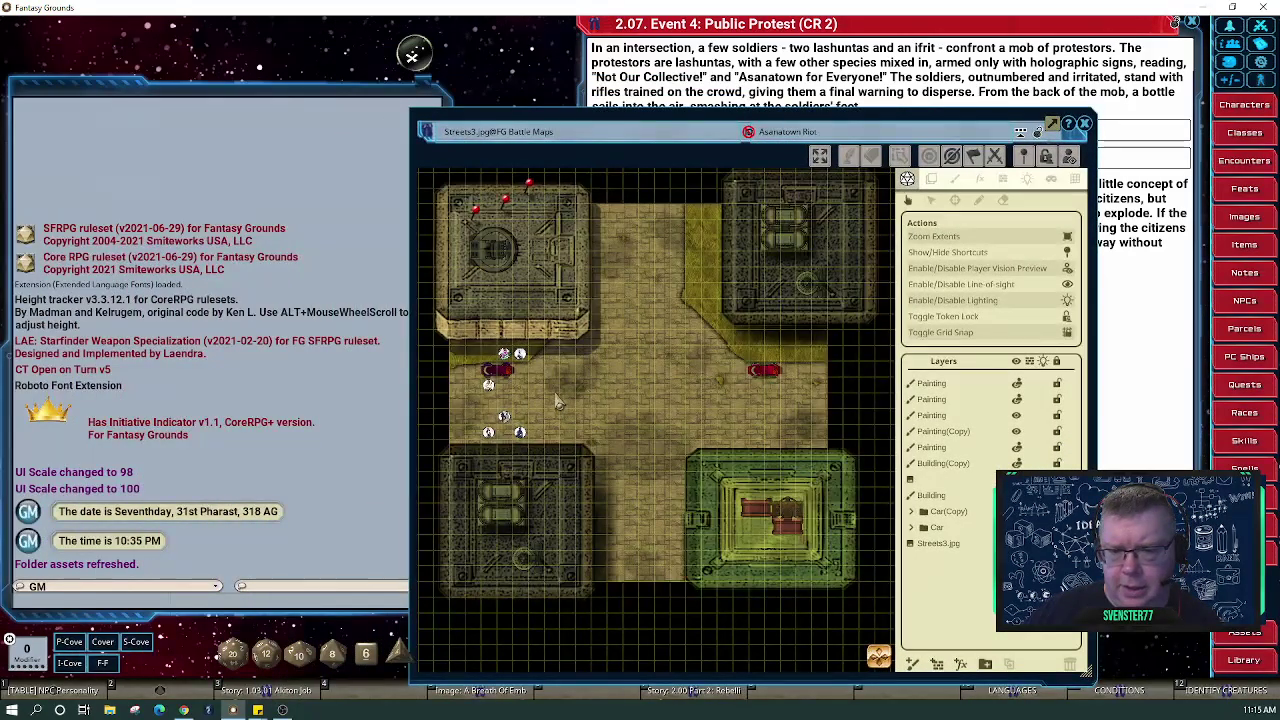
scroll(560, 400, "up", 4)
scroll(525, 412, "down", 3)
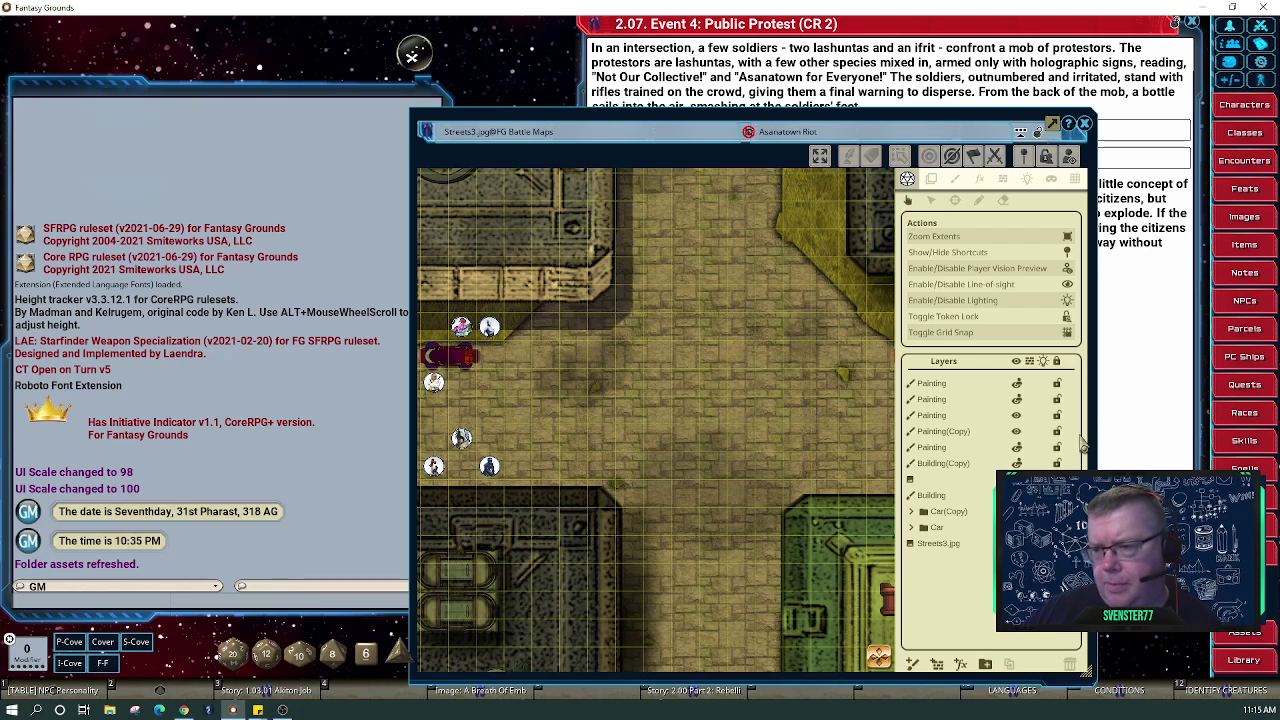
left_click_drag(720, 116, 315, 48)
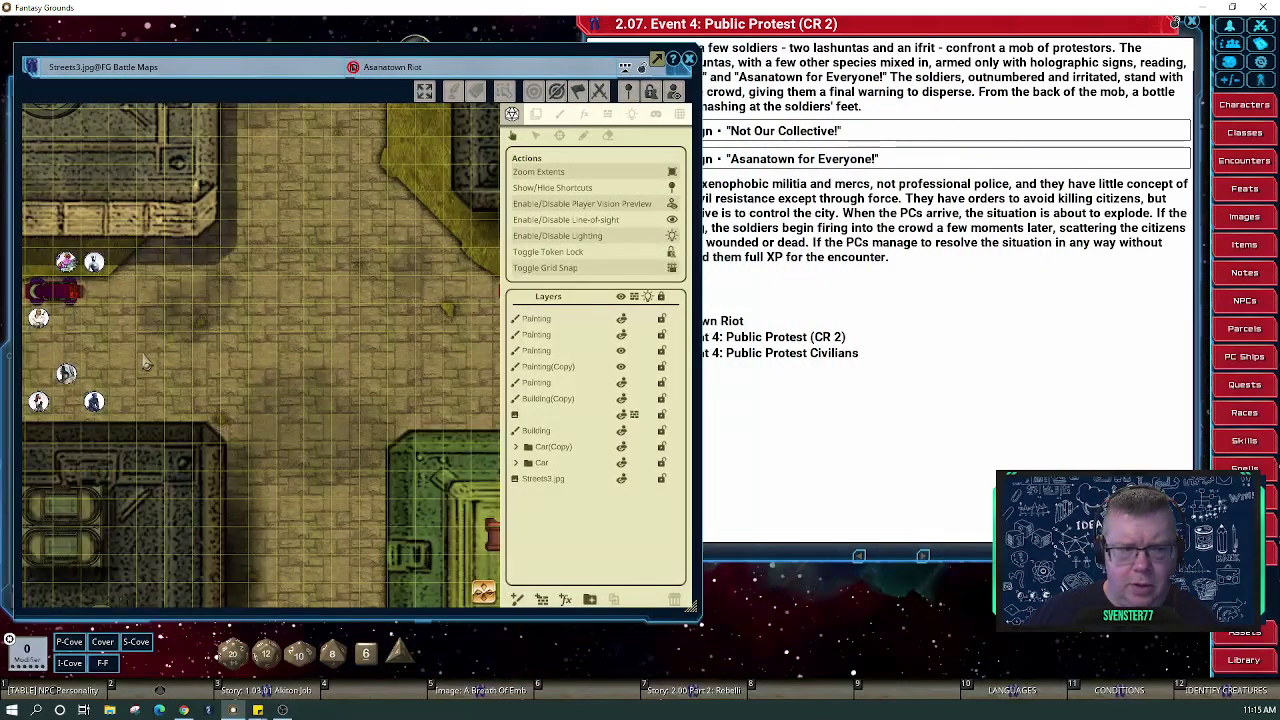
Check the Public Protest (CR 2) encounter and add the Public Protest Civilians encounter's 13 Corporate-hired Gangers to the Asanatown Riot map
left_click(949, 451)
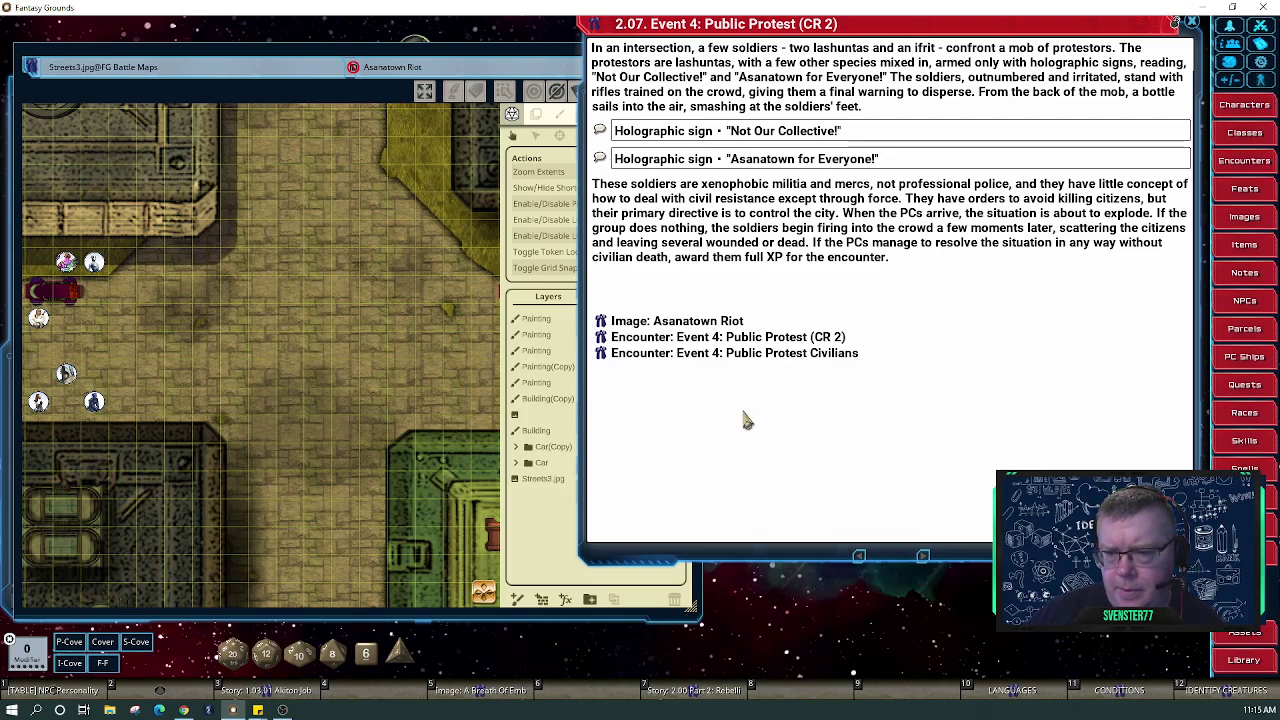
left_click(605, 338)
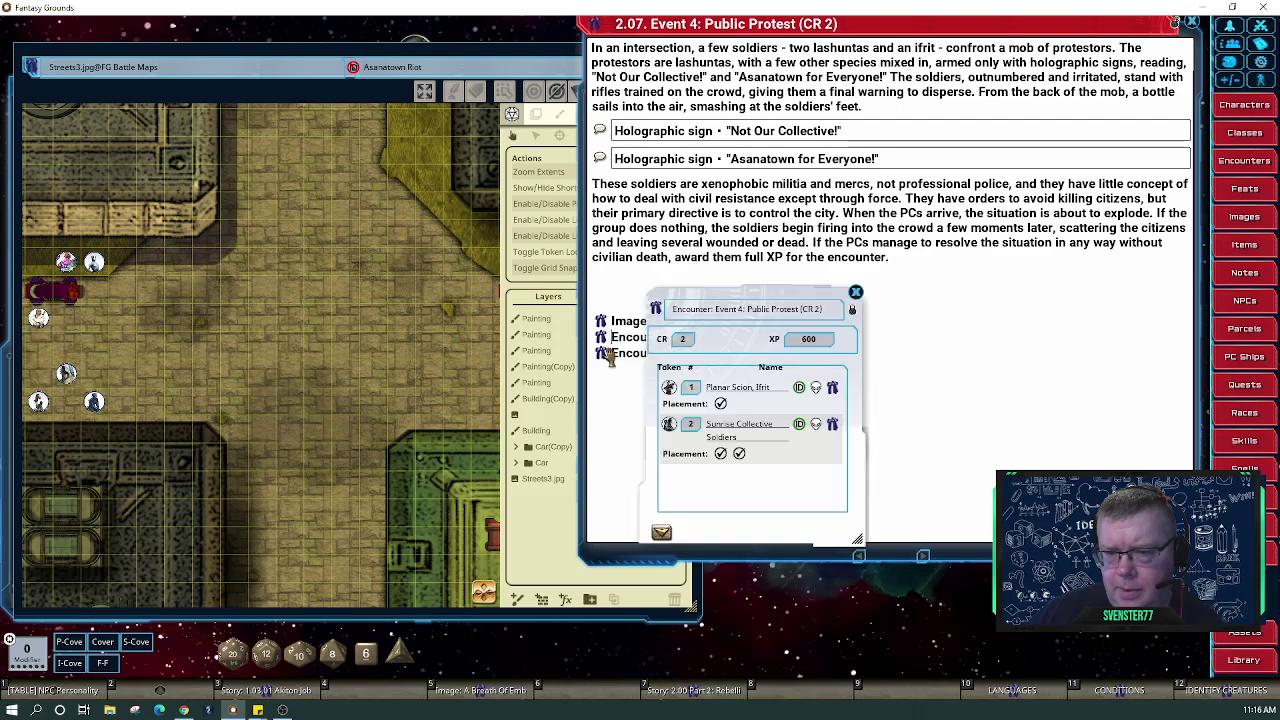
left_click(605, 338)
left_click(604, 354)
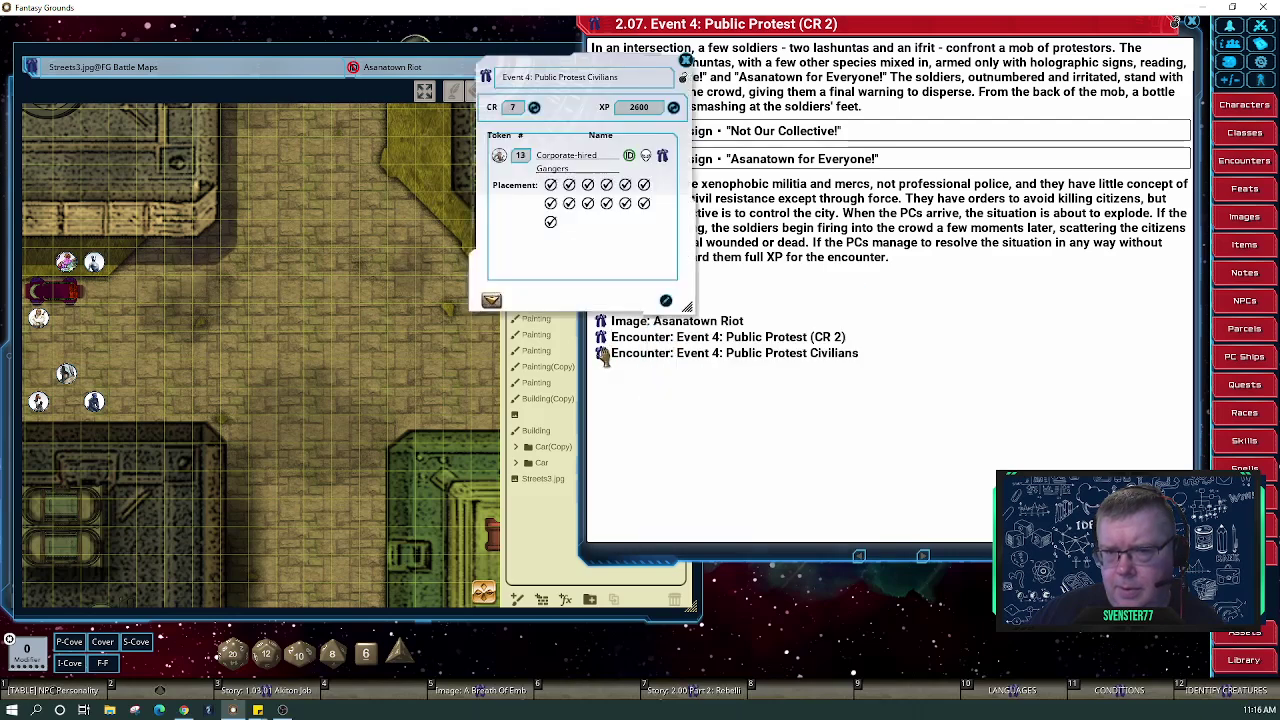
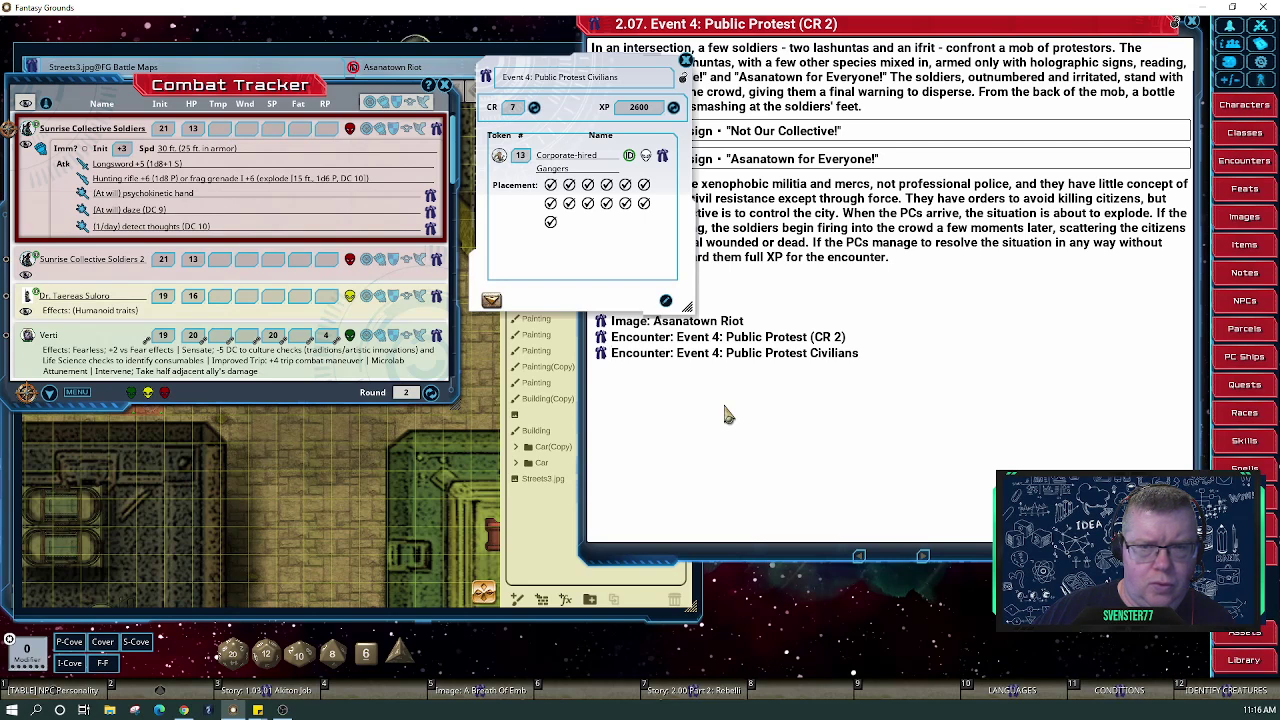
left_click(343, 468)
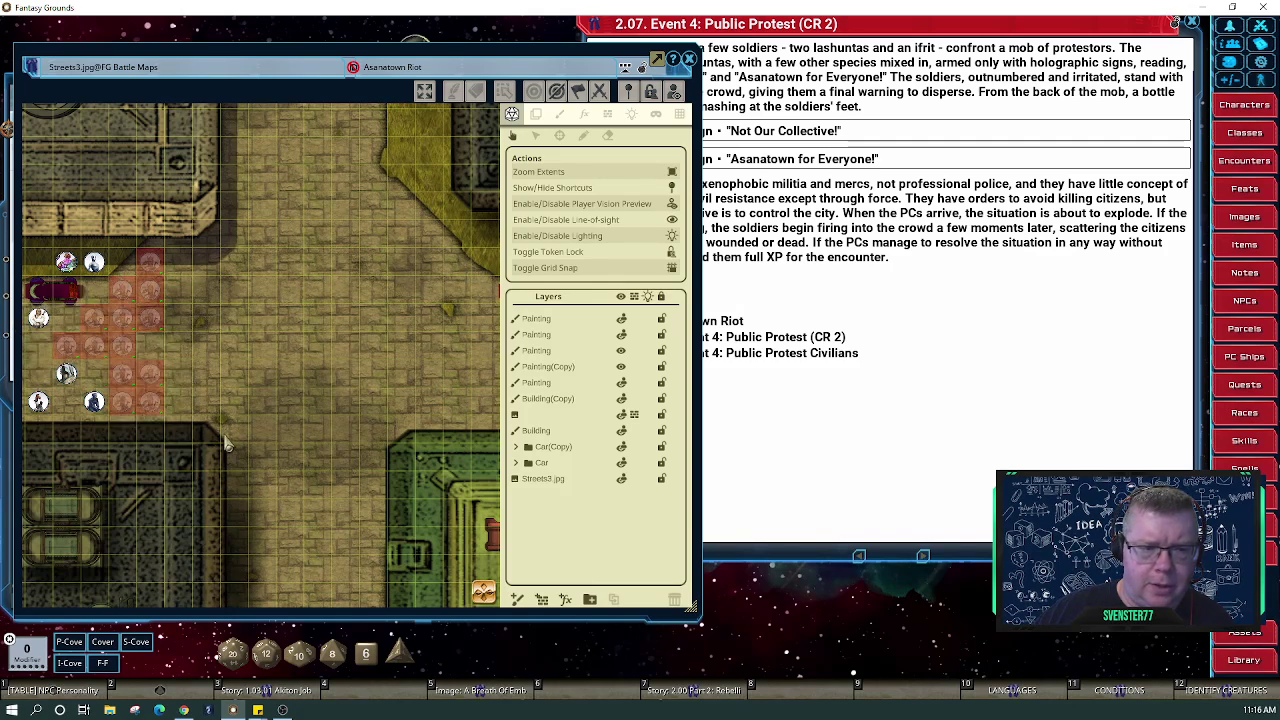
Open the Data token folder and place the azata, dwarf female and githgal tokens around the red-marked civilians
left_click(840, 410)
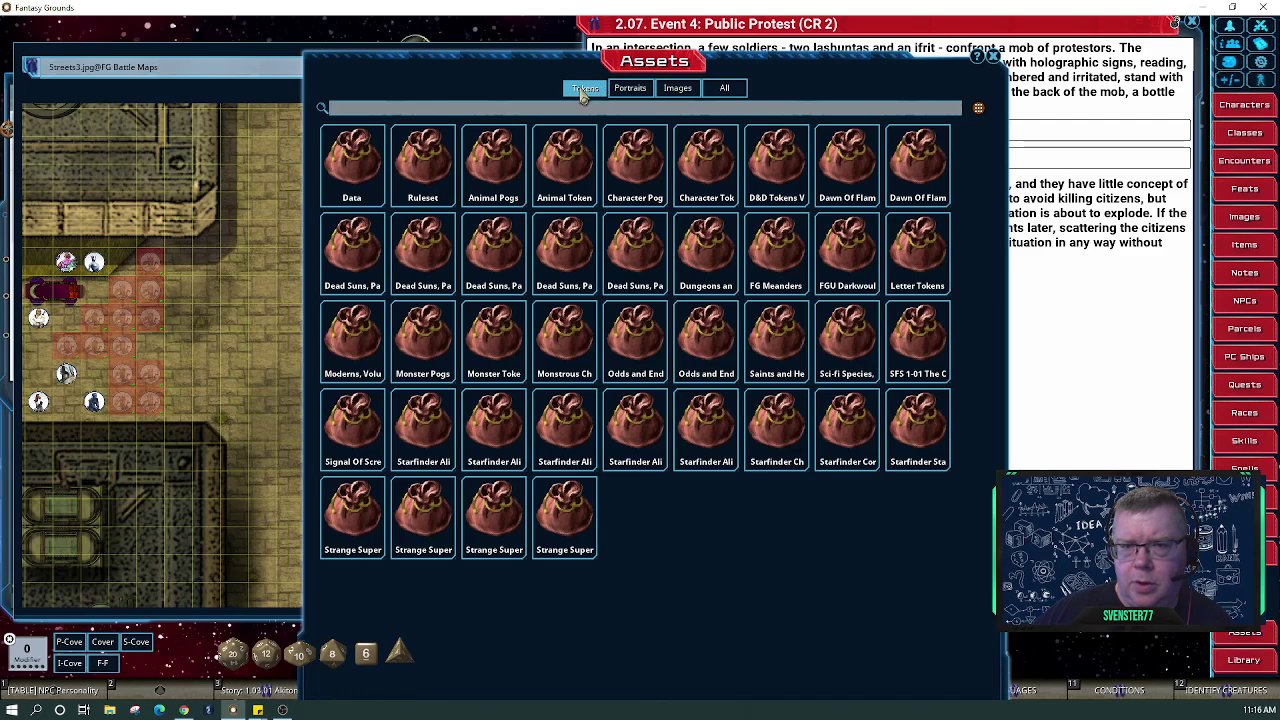
left_click(350, 156)
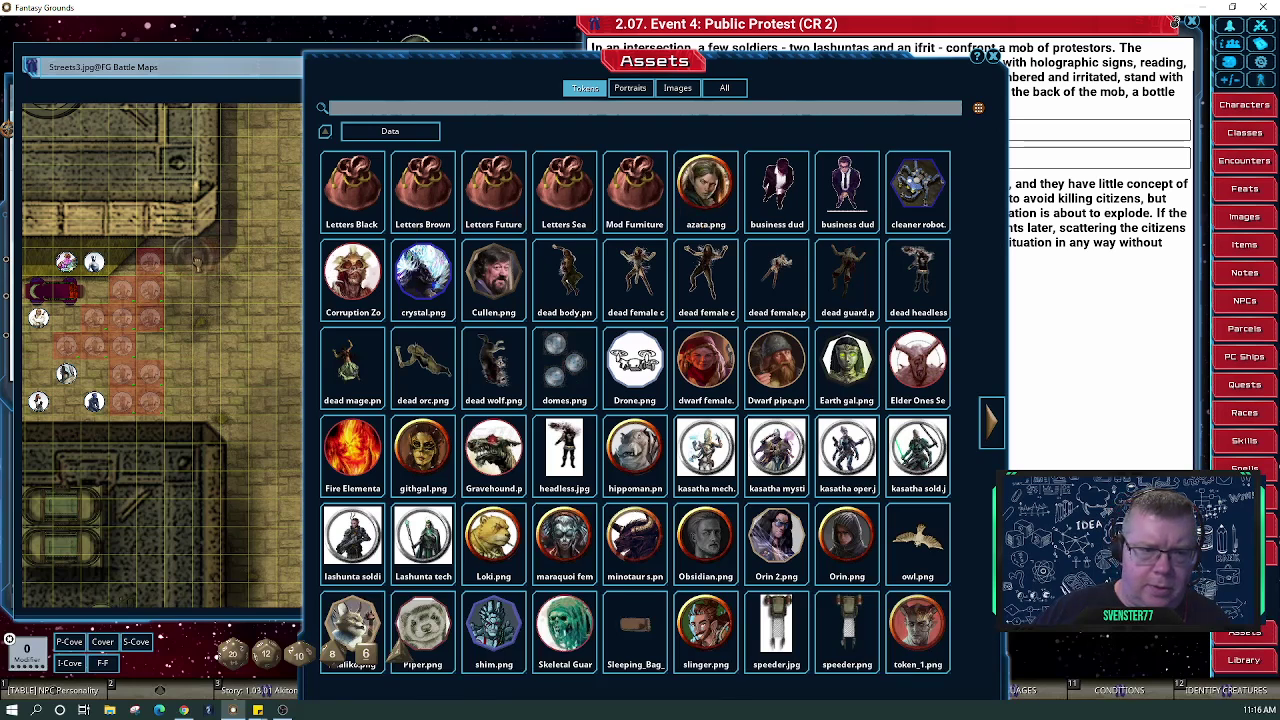
left_click_drag(190, 262, 177, 261)
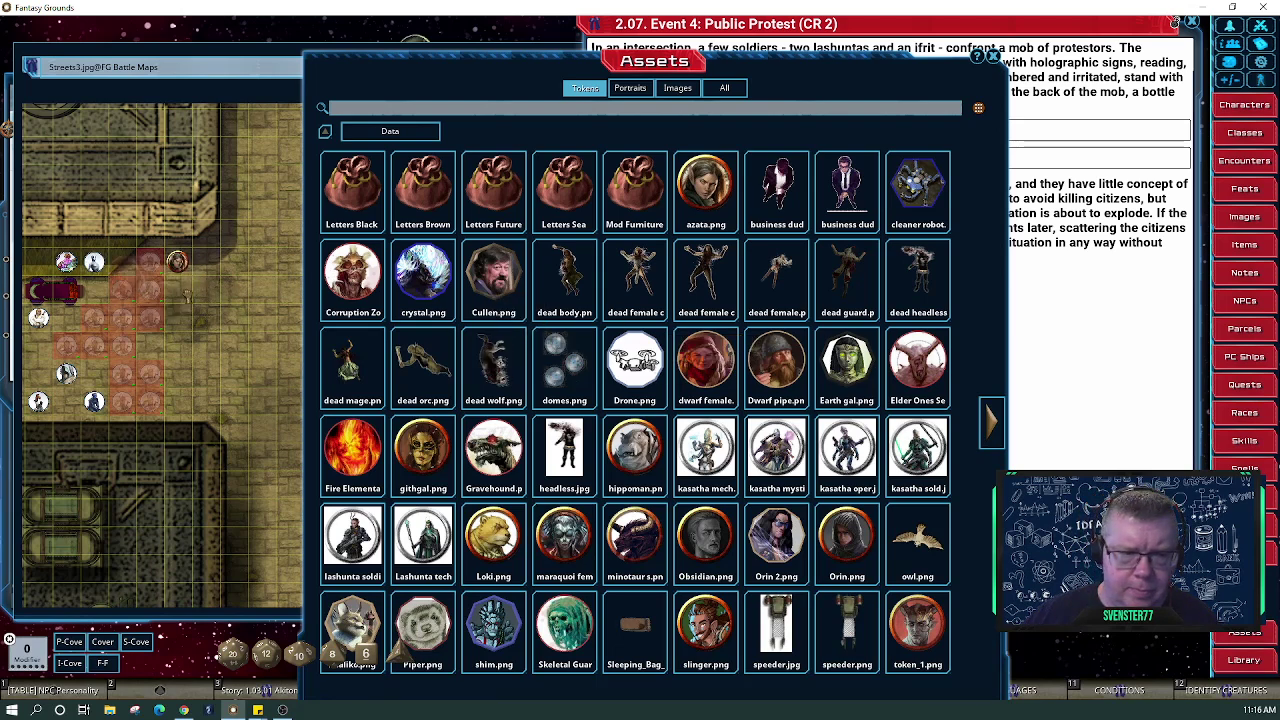
left_click_drag(185, 297, 178, 318)
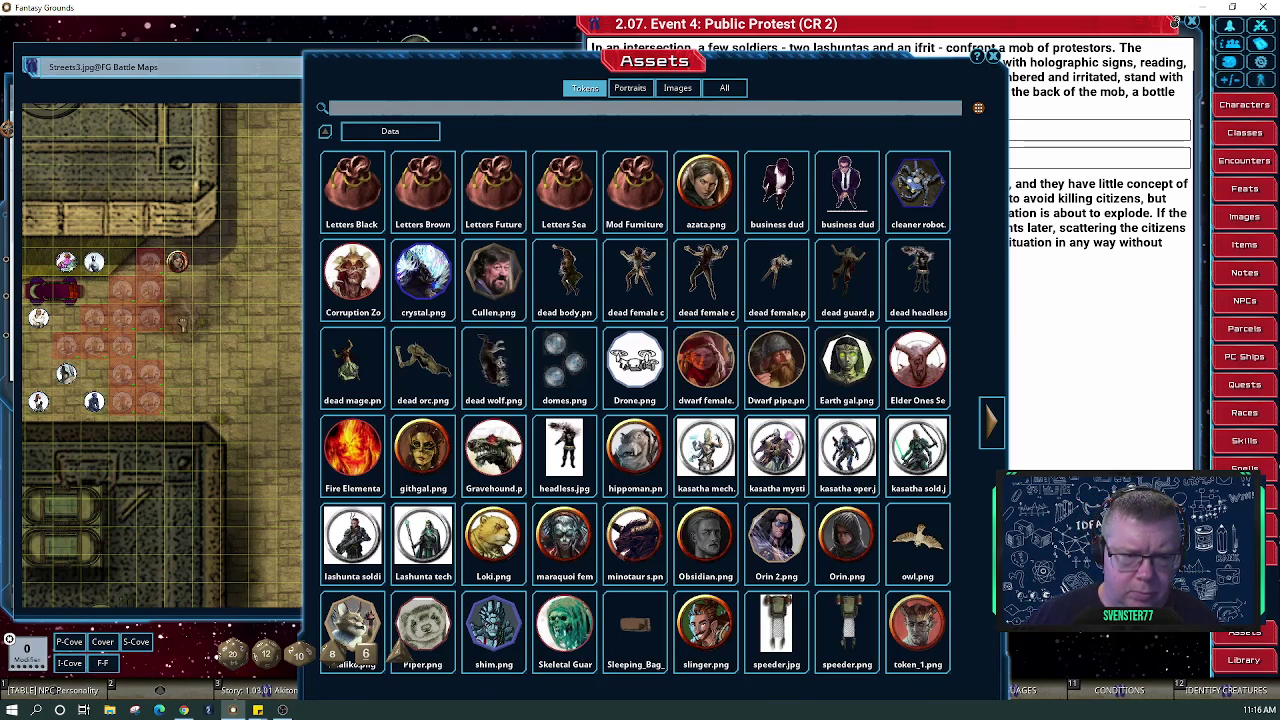
key("ctrl")
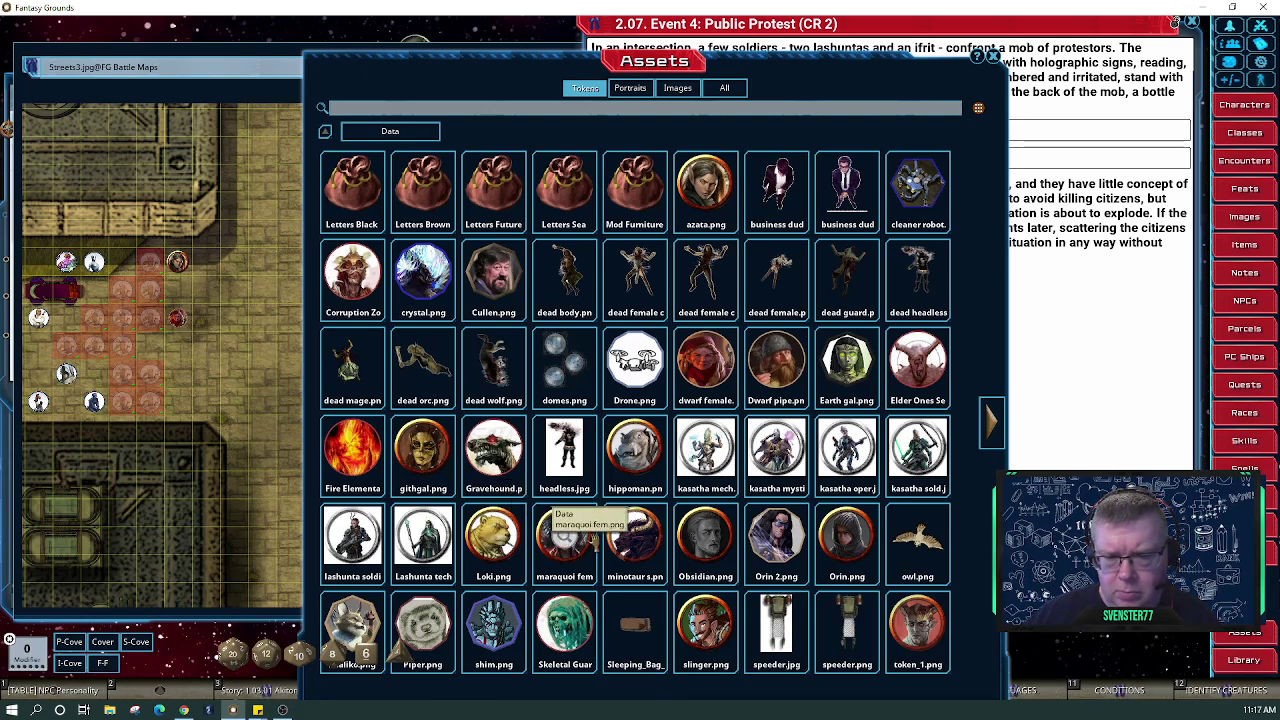
left_click_drag(412, 447, 152, 346)
scroll(153, 348, "down", 1)
scroll(153, 348, "down", 2)
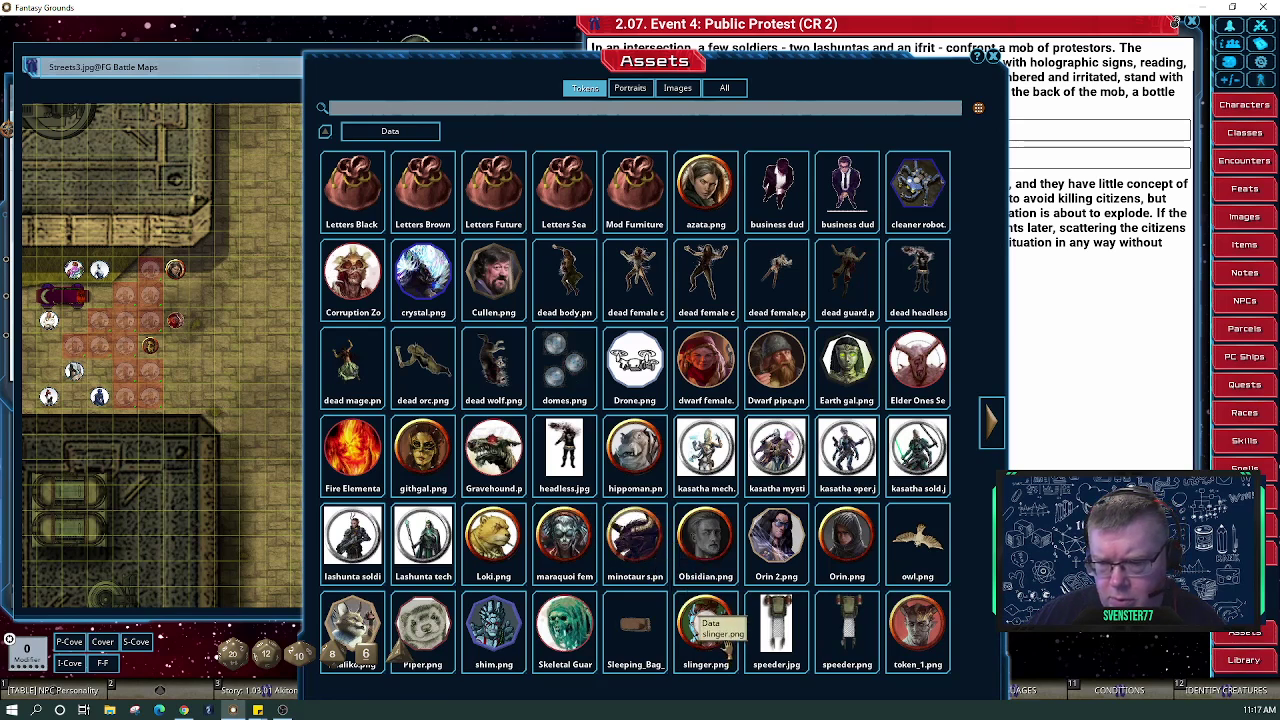
Add the slinger, Orin, lashunta soldier and Lashunta tech tokens to free squares beside the car and the red-marked civilians
left_click_drag(89, 428, 76, 320)
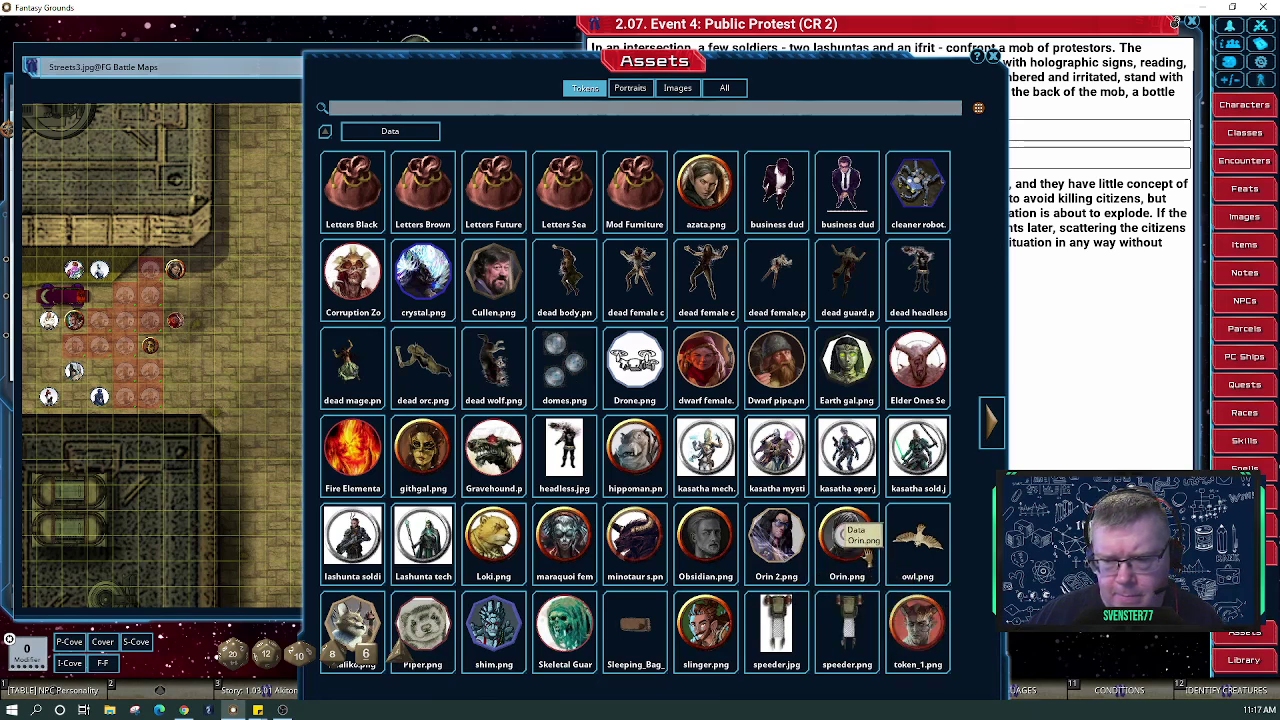
left_click_drag(860, 552, 106, 298)
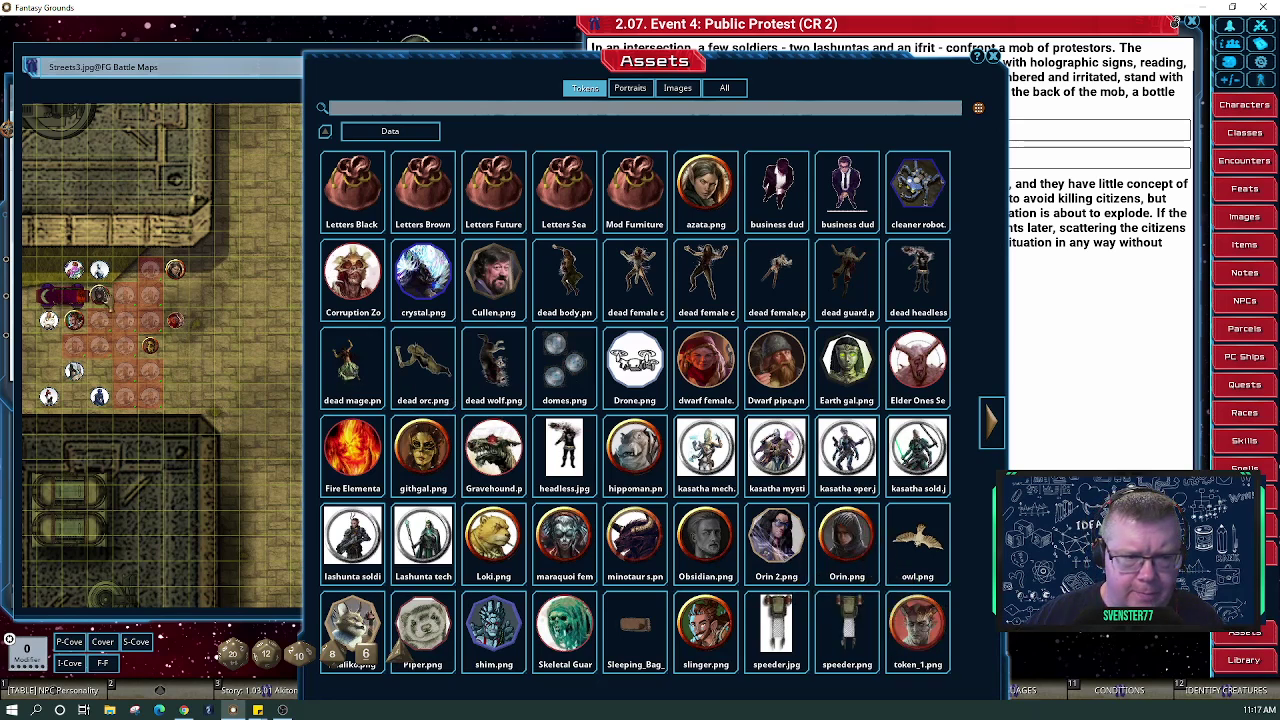
key("ctrl")
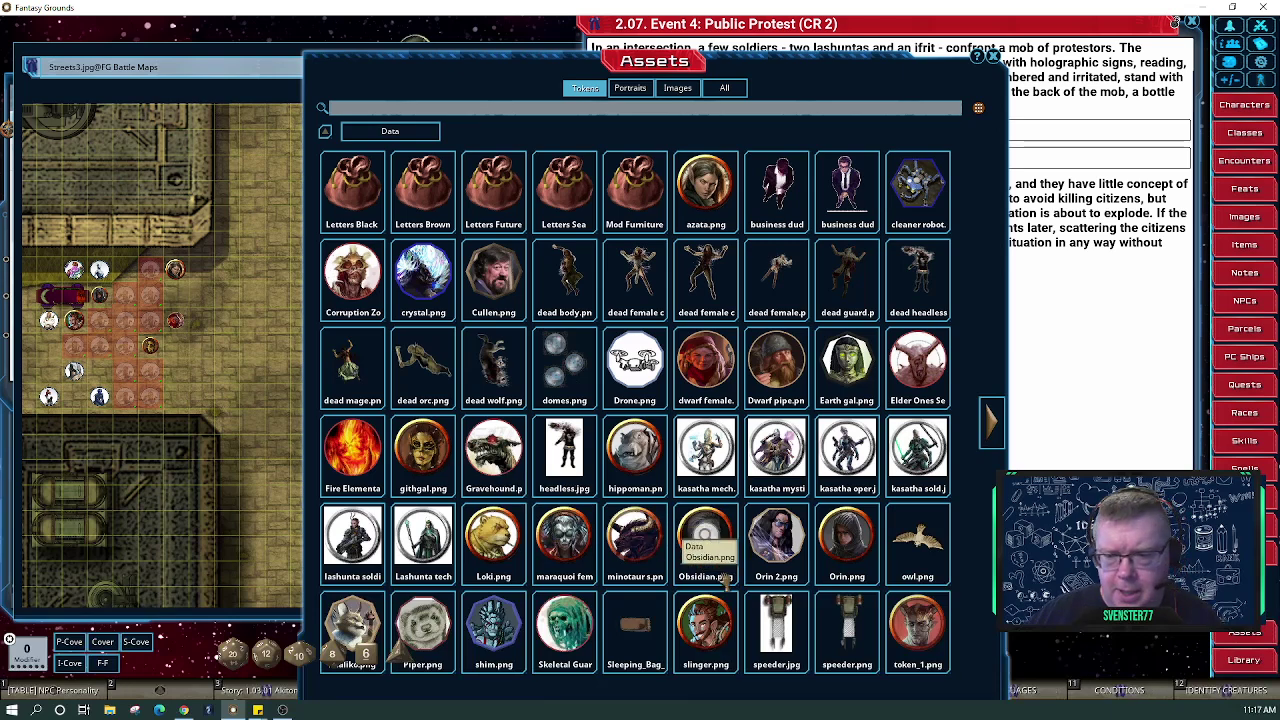
left_click_drag(705, 537, 175, 397)
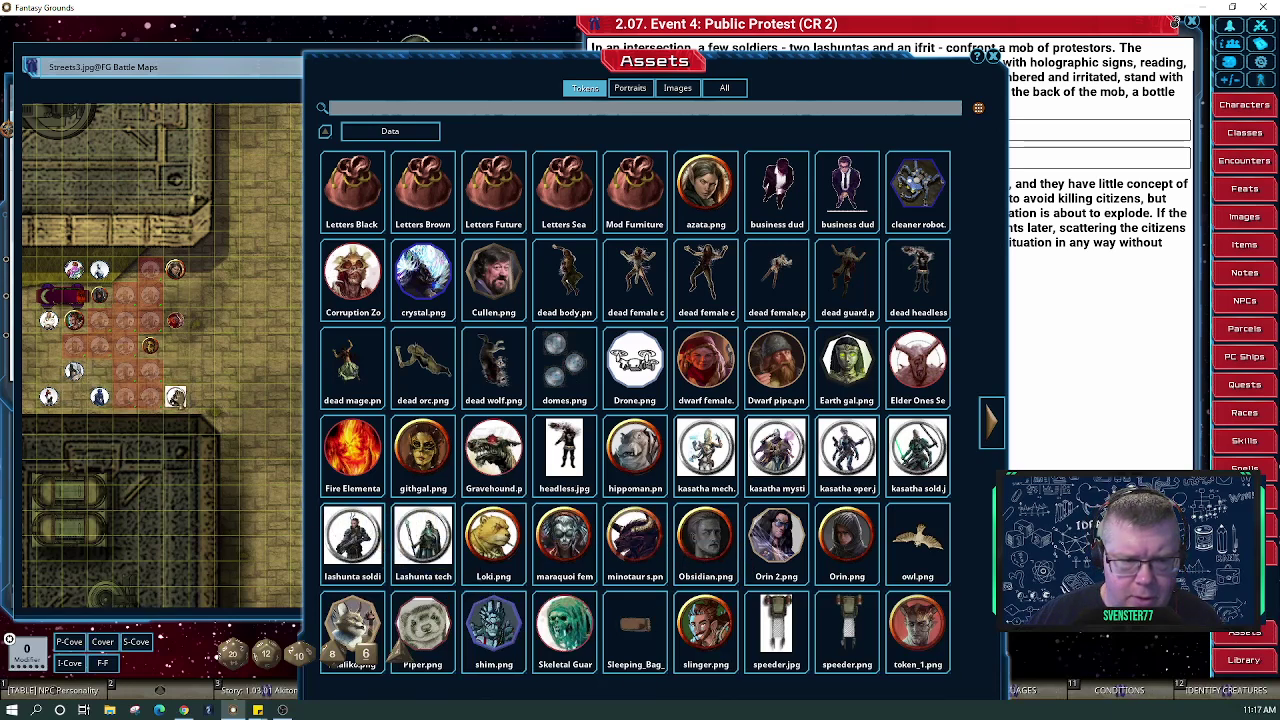
left_click_drag(440, 540, 99, 371)
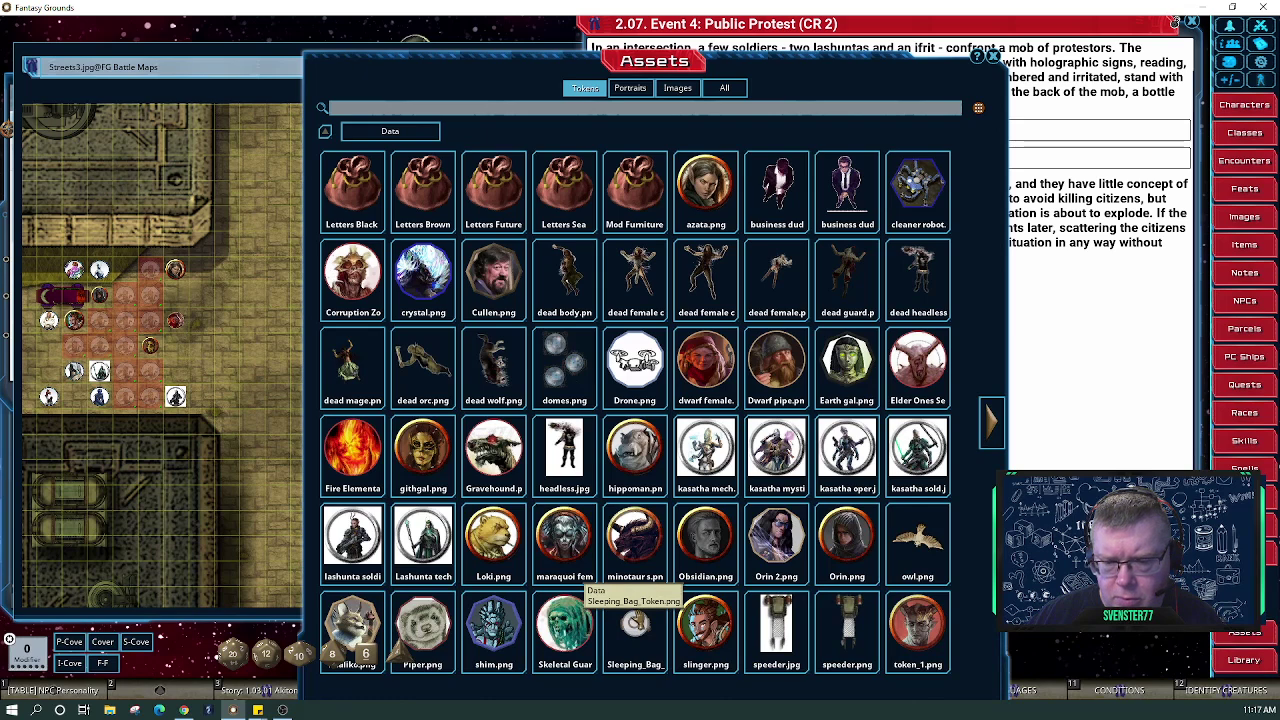
Check the next page of Data tokens, return to the first page and add a kasatha token at the crowd's west edge
left_click(996, 428)
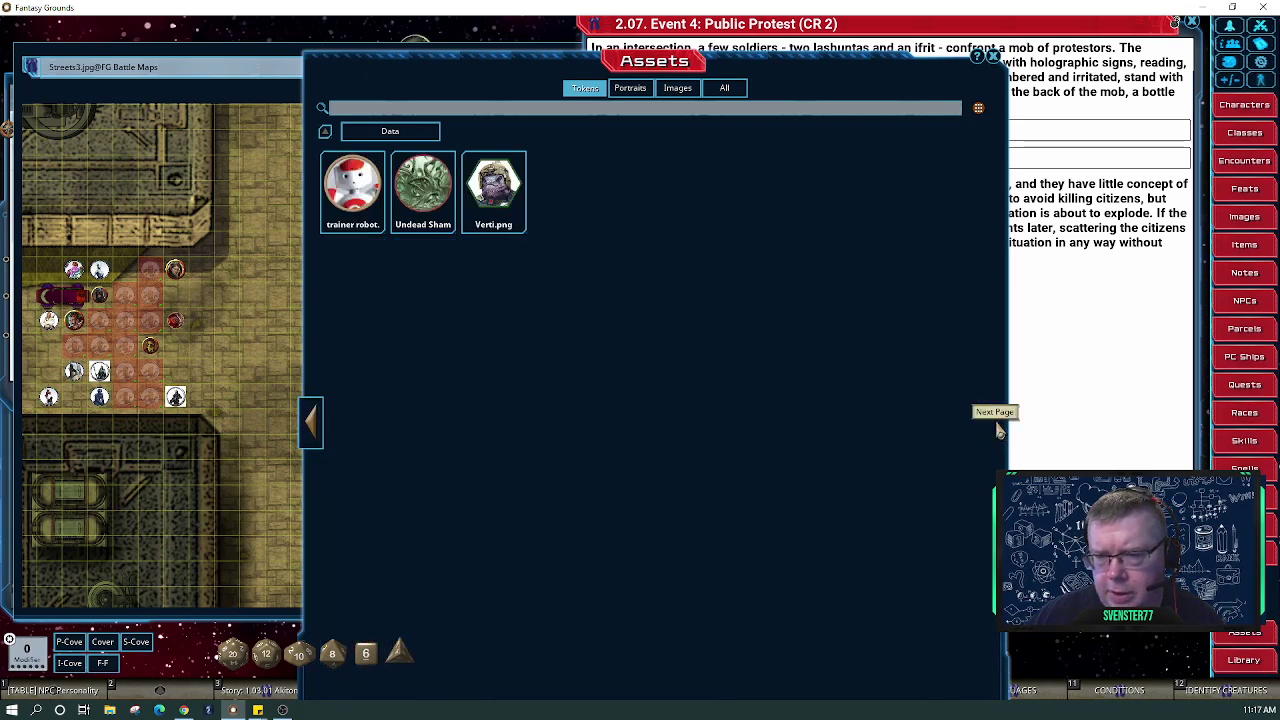
left_click(312, 428)
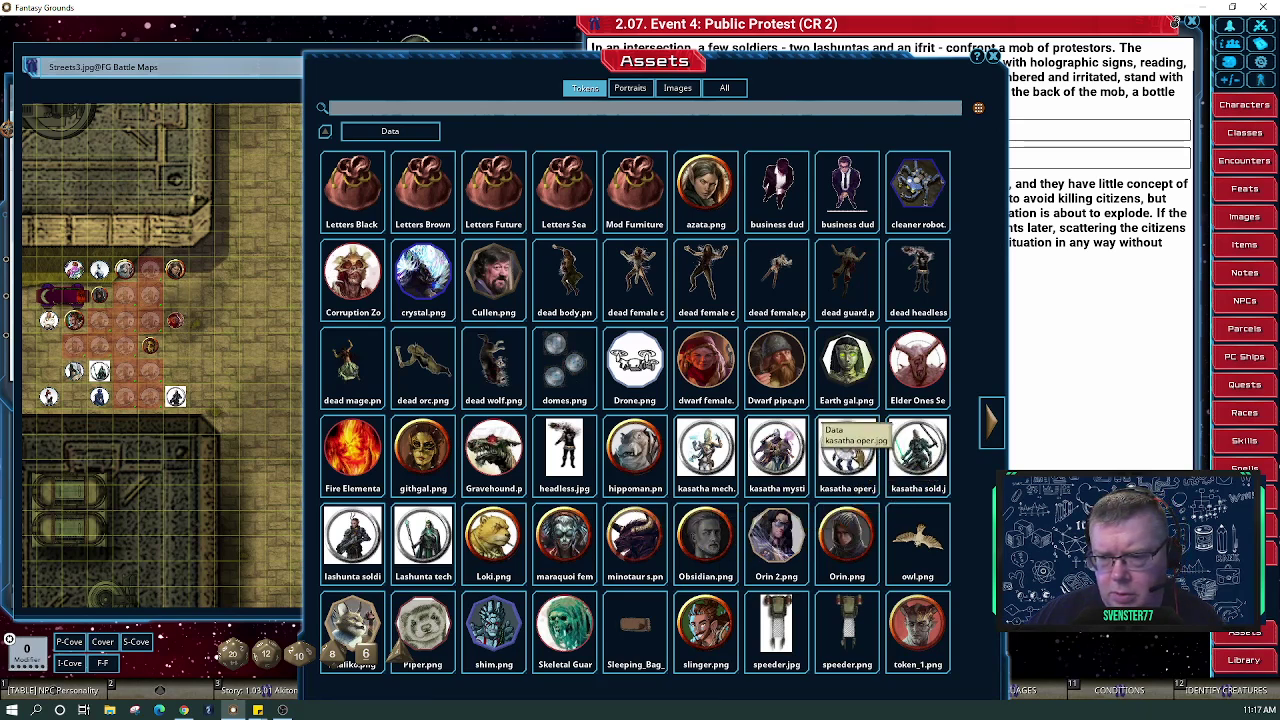
left_click_drag(777, 440, 50, 346)
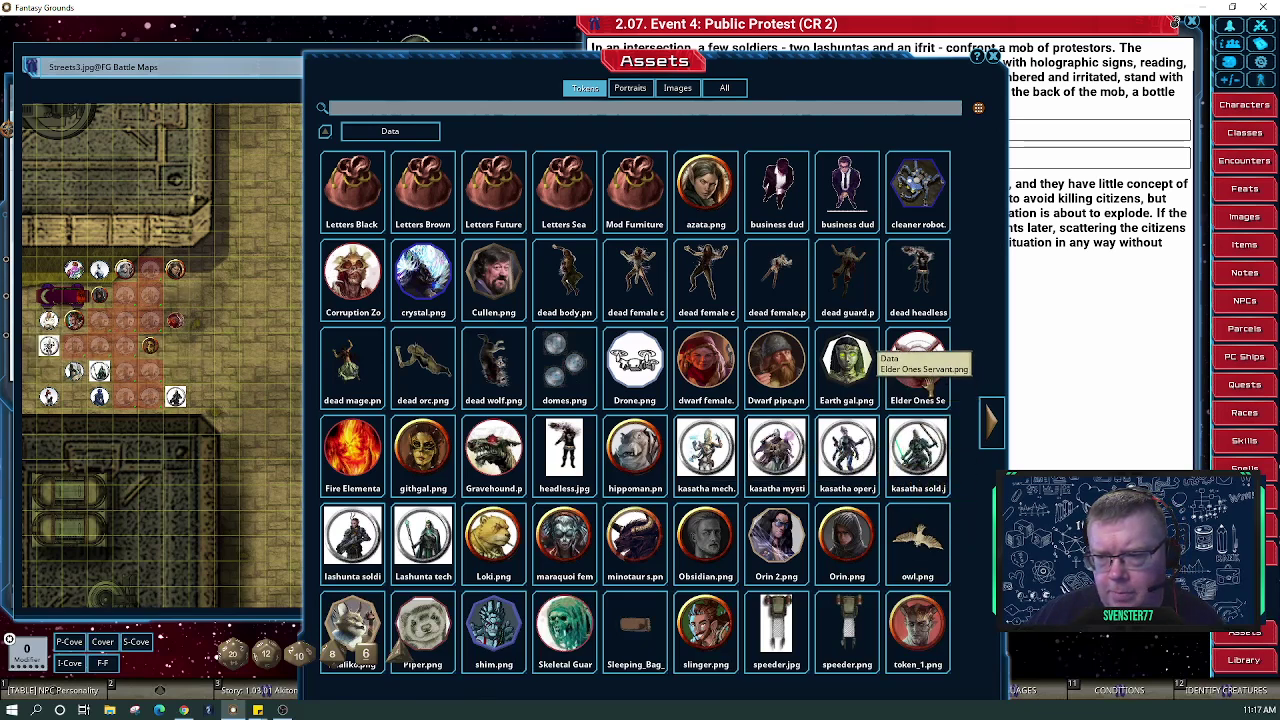
Add one Elder Ones Servant token at the crowd's east edge, another on the southern building, and a Paaliko token in the bottom row's gap
left_click_drag(455, 365, 187, 372)
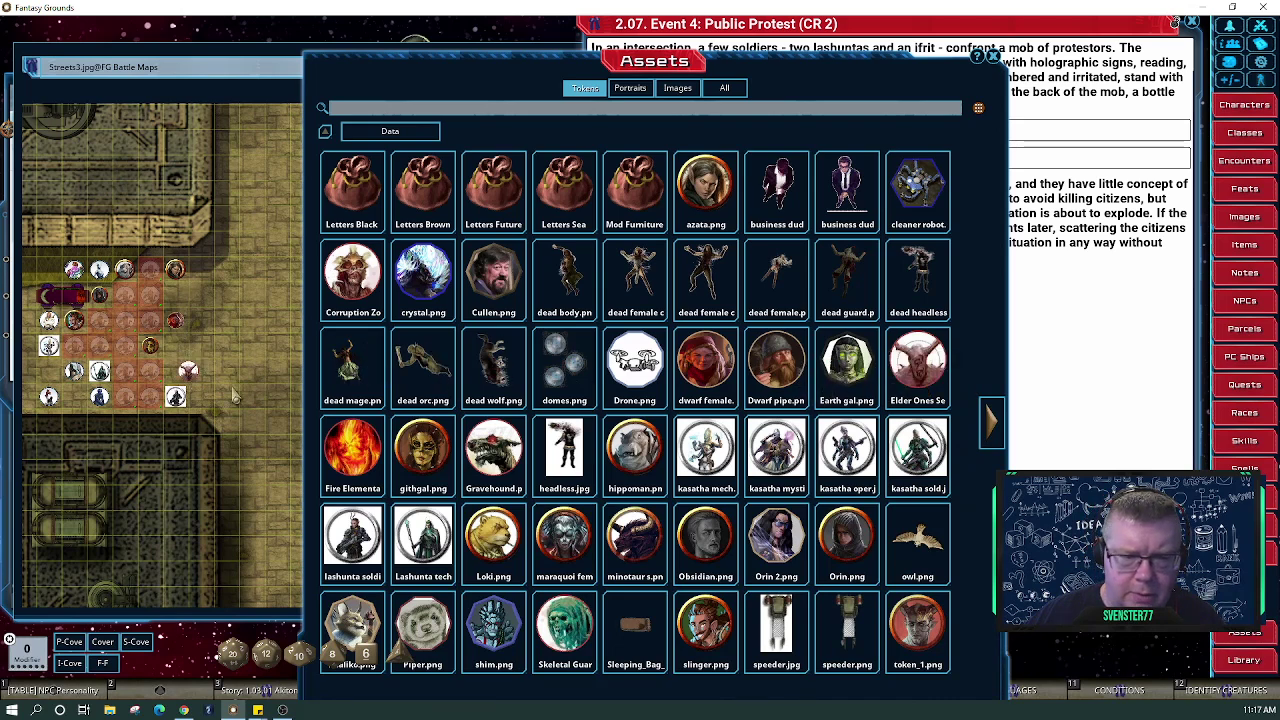
left_click(187, 372)
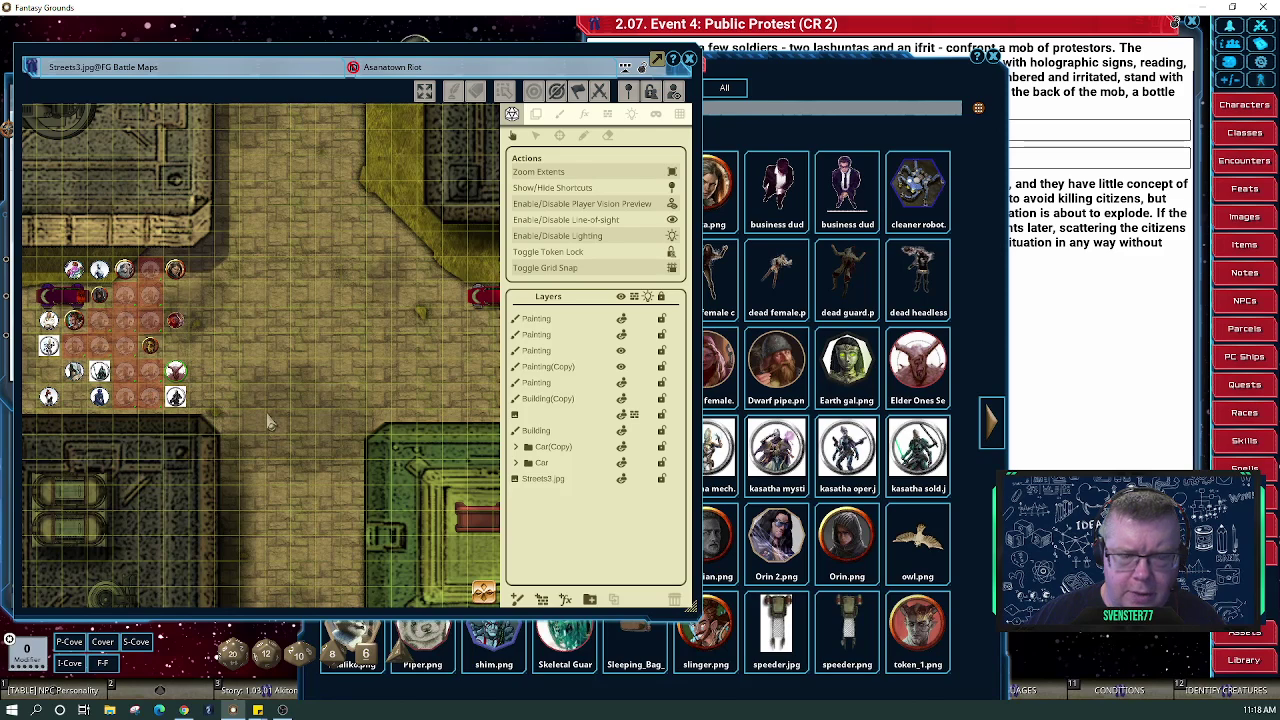
left_click(865, 368)
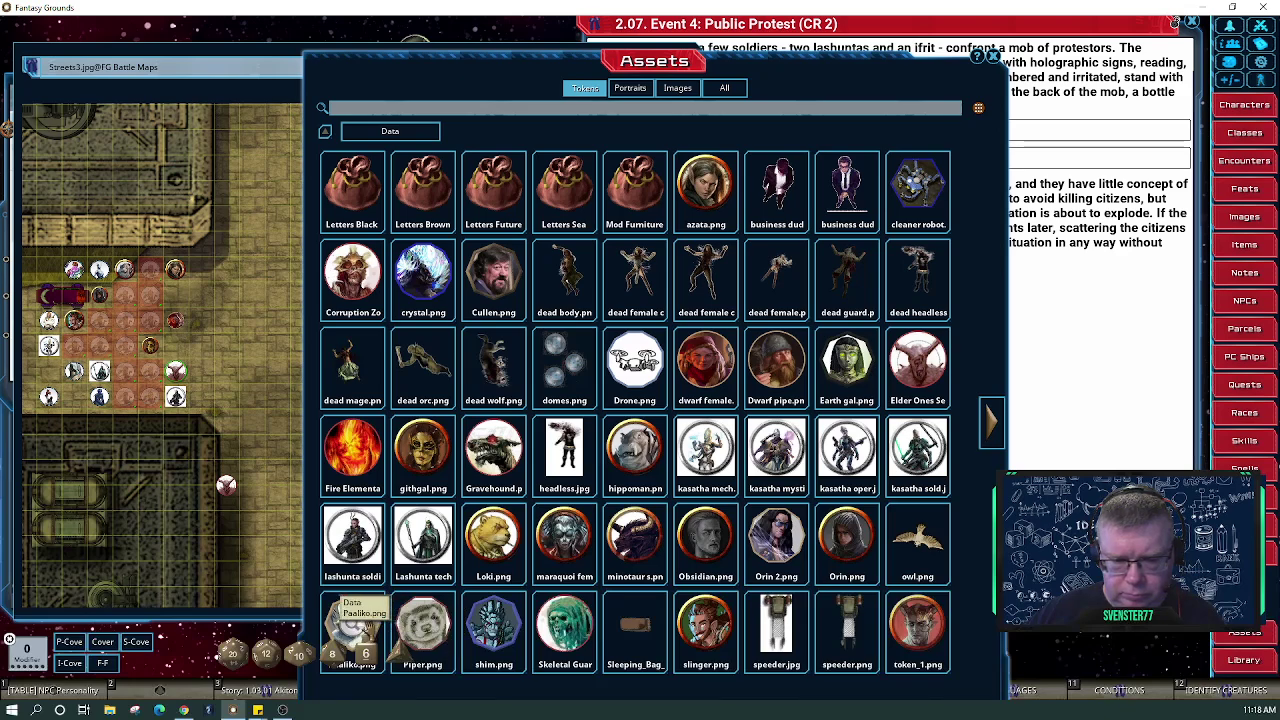
left_click(55, 412)
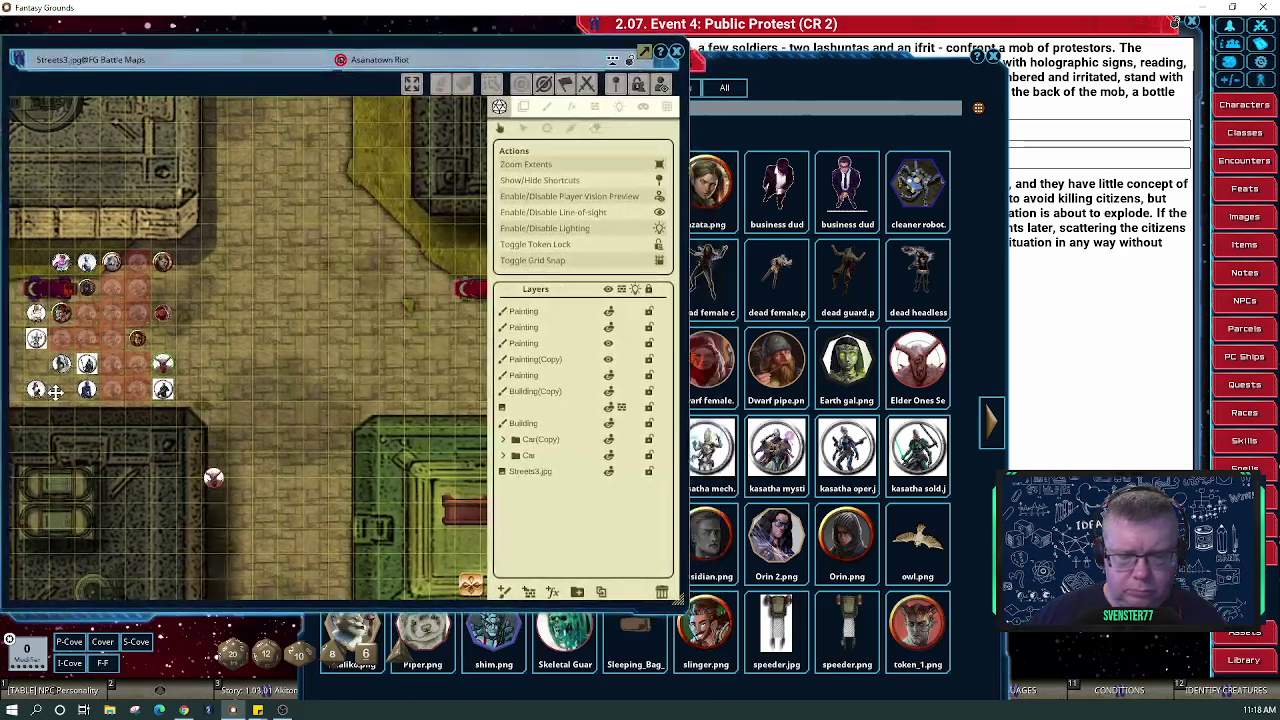
left_click_drag(55, 392, 88, 385)
left_click(355, 618)
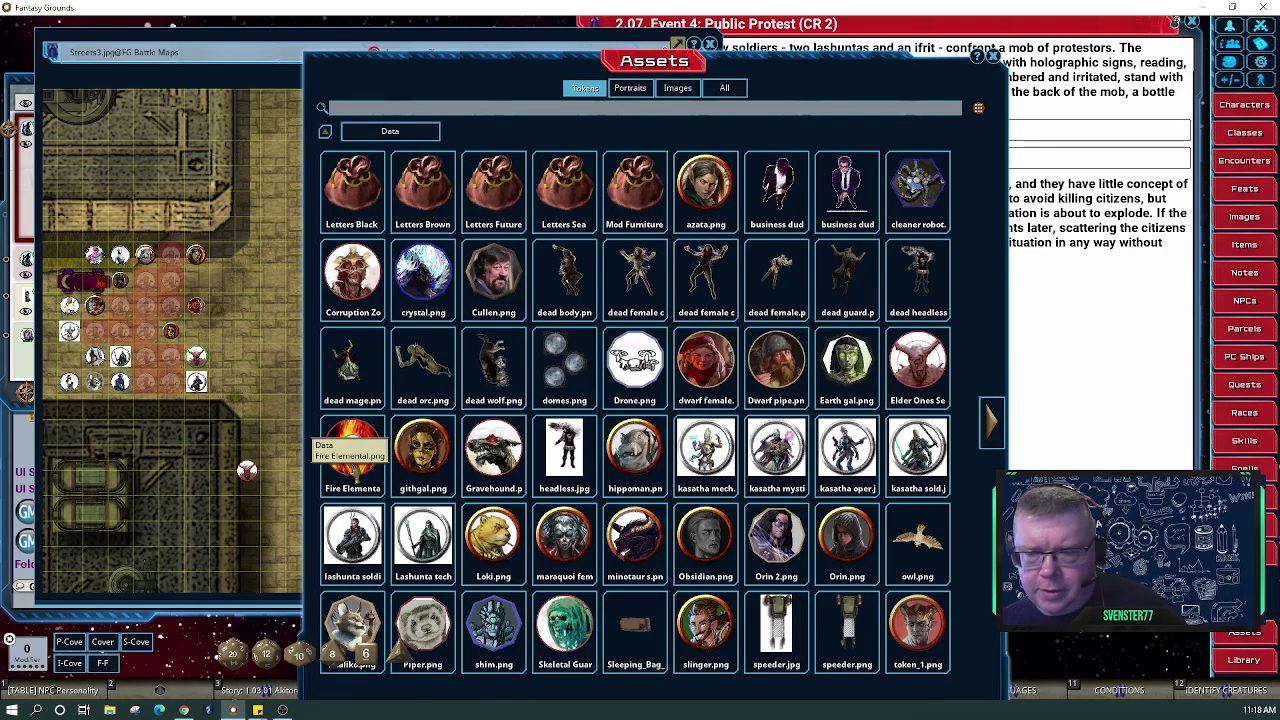
Close the assets, move both Elder Ones Servant tokens to the crowd's west edge, and lock and close the Asanatown Riot map
left_click(993, 58)
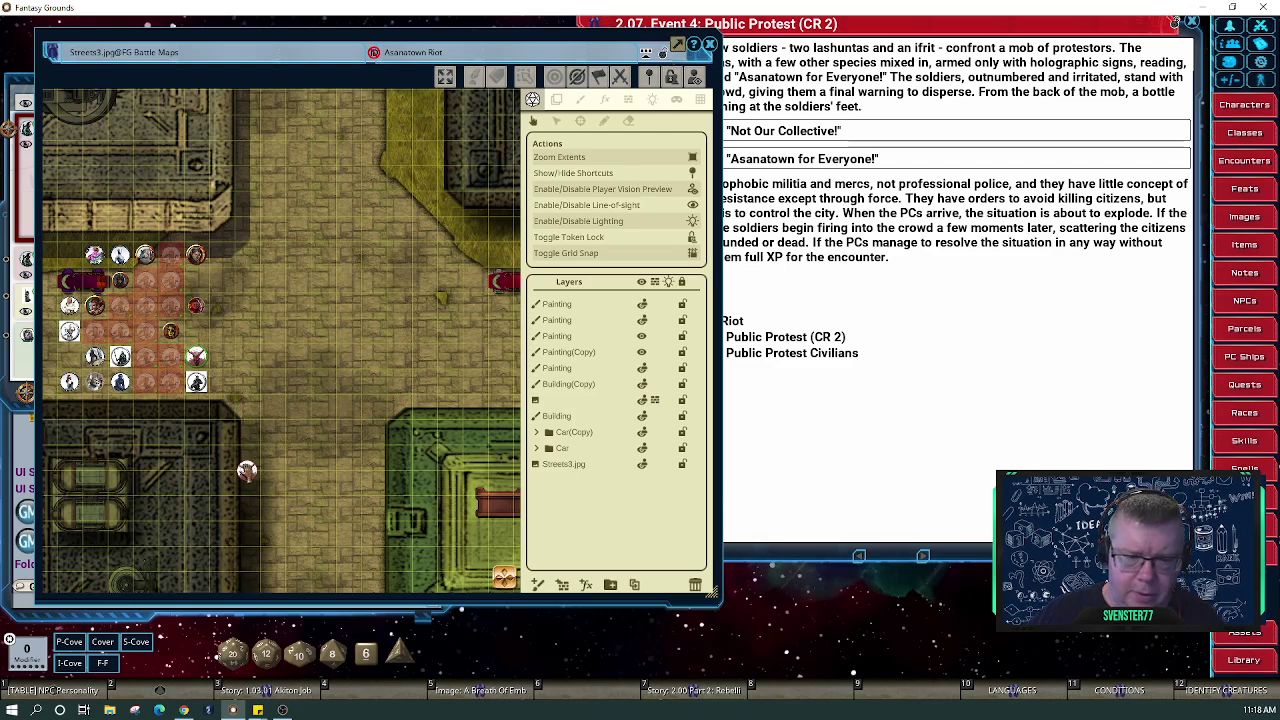
left_click_drag(246, 470, 69, 357)
key("ctrl")
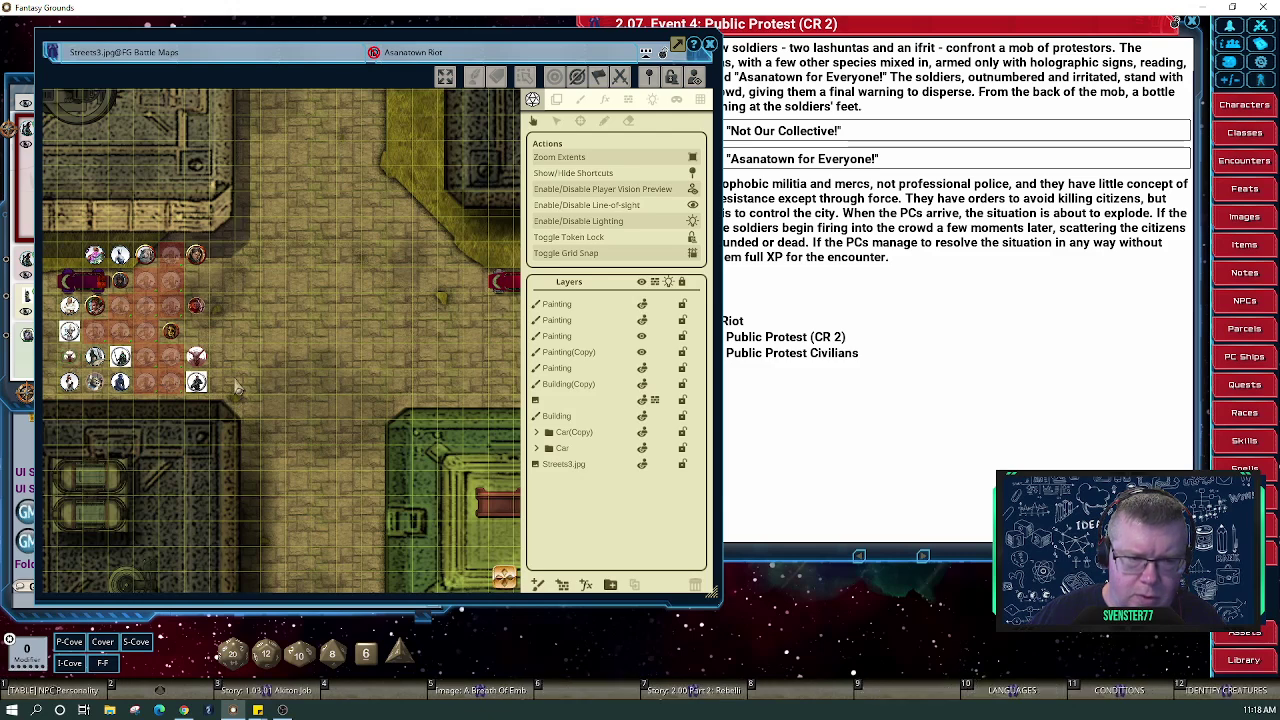
left_click_drag(197, 360, 60, 354)
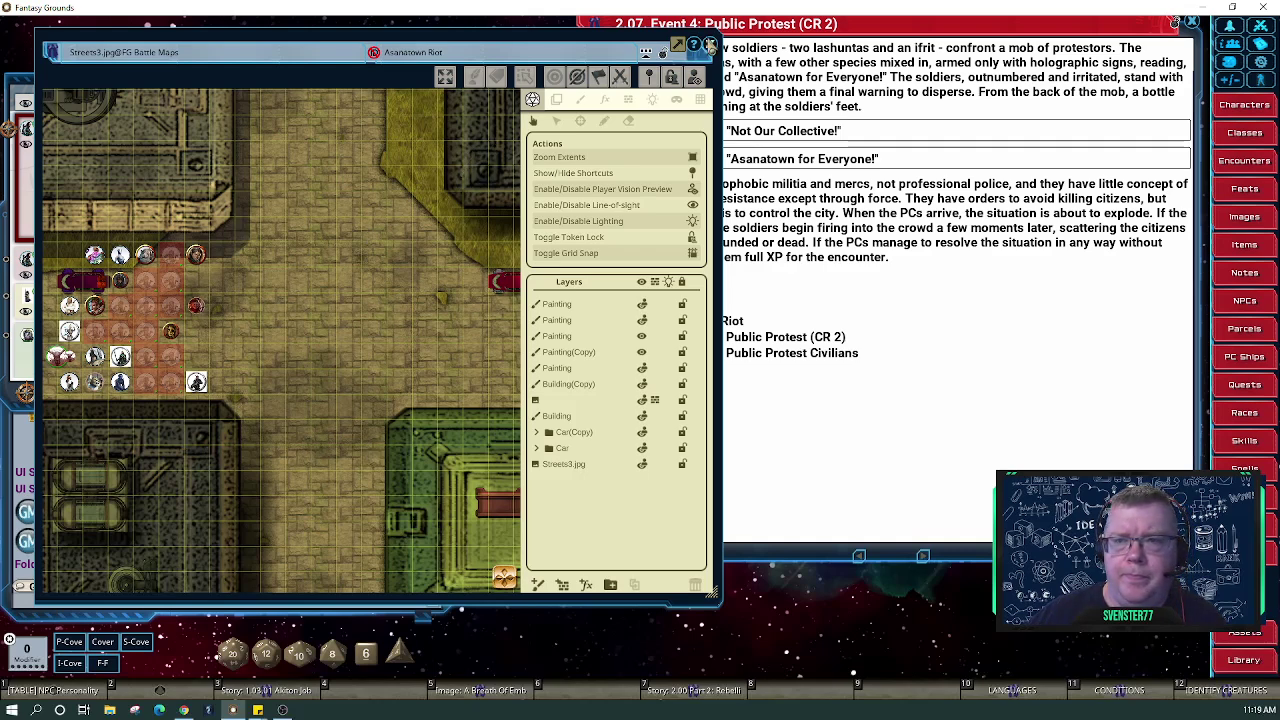
left_click(663, 53)
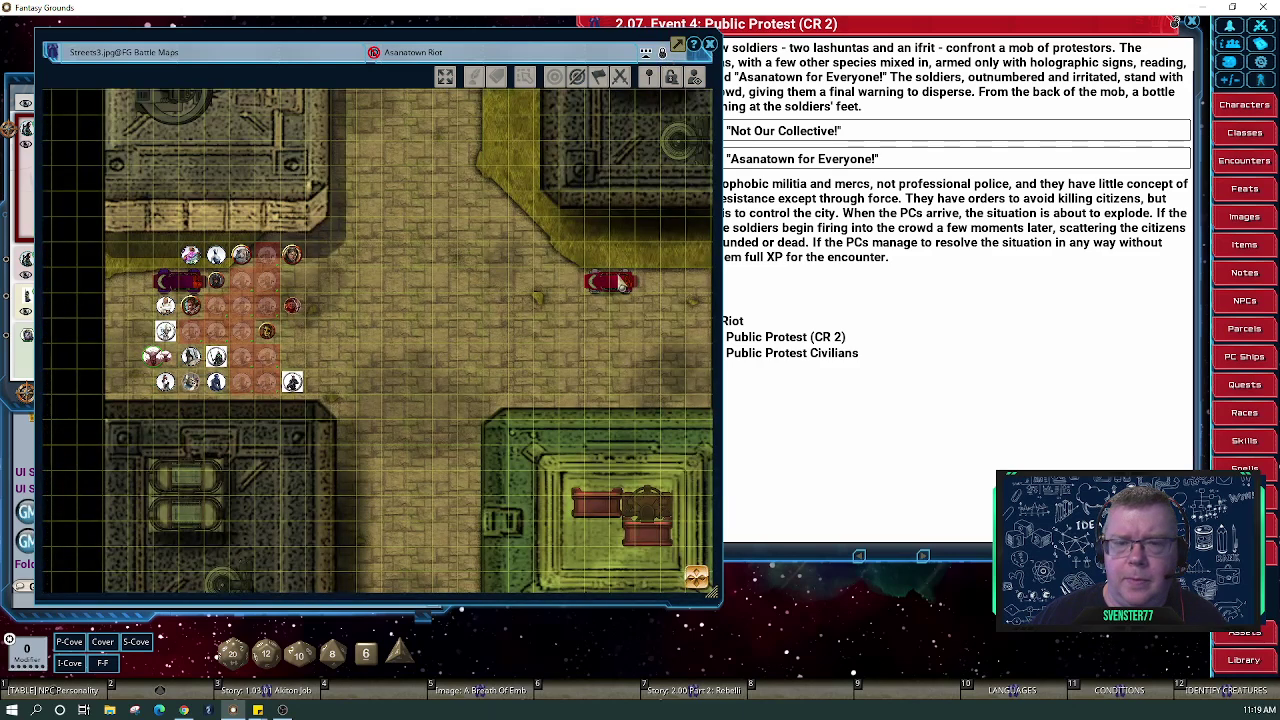
left_click(710, 45)
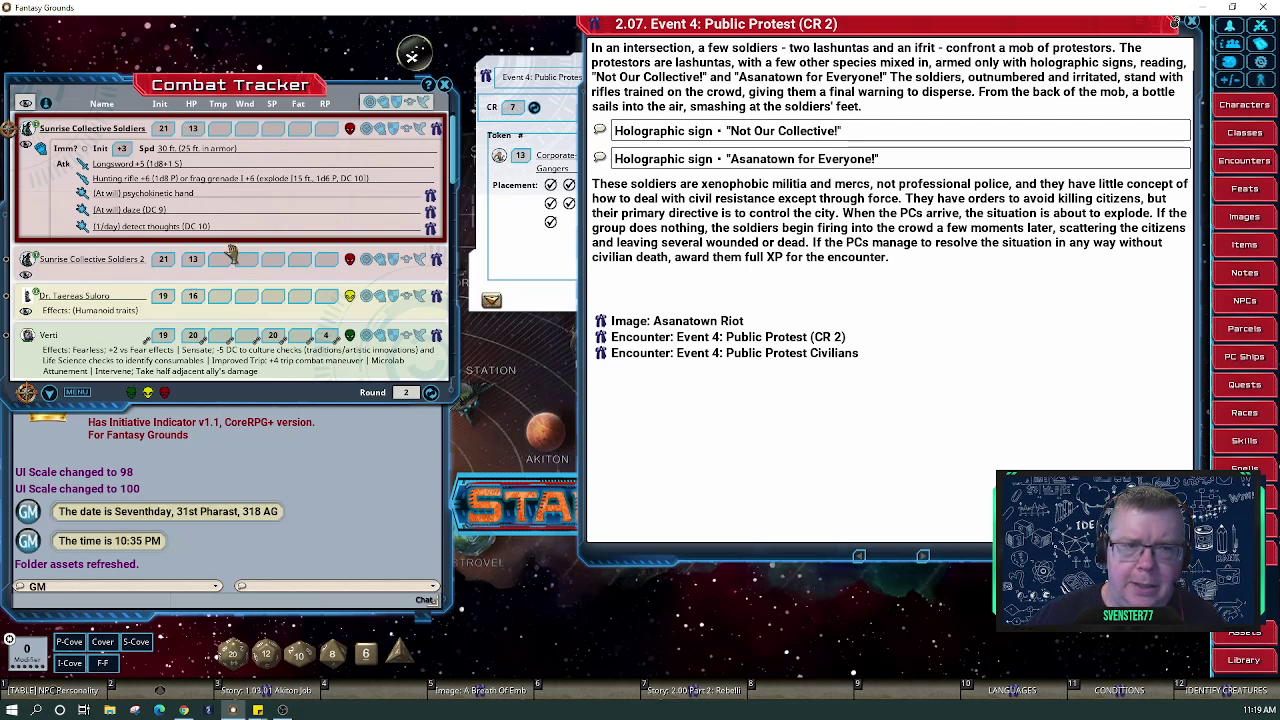
Open the Public Protest Civilians encounter and clear the faction of both Sunrise Collective Soldiers and the ifrit Planar Scion in the combat tracker
left_click(603, 357)
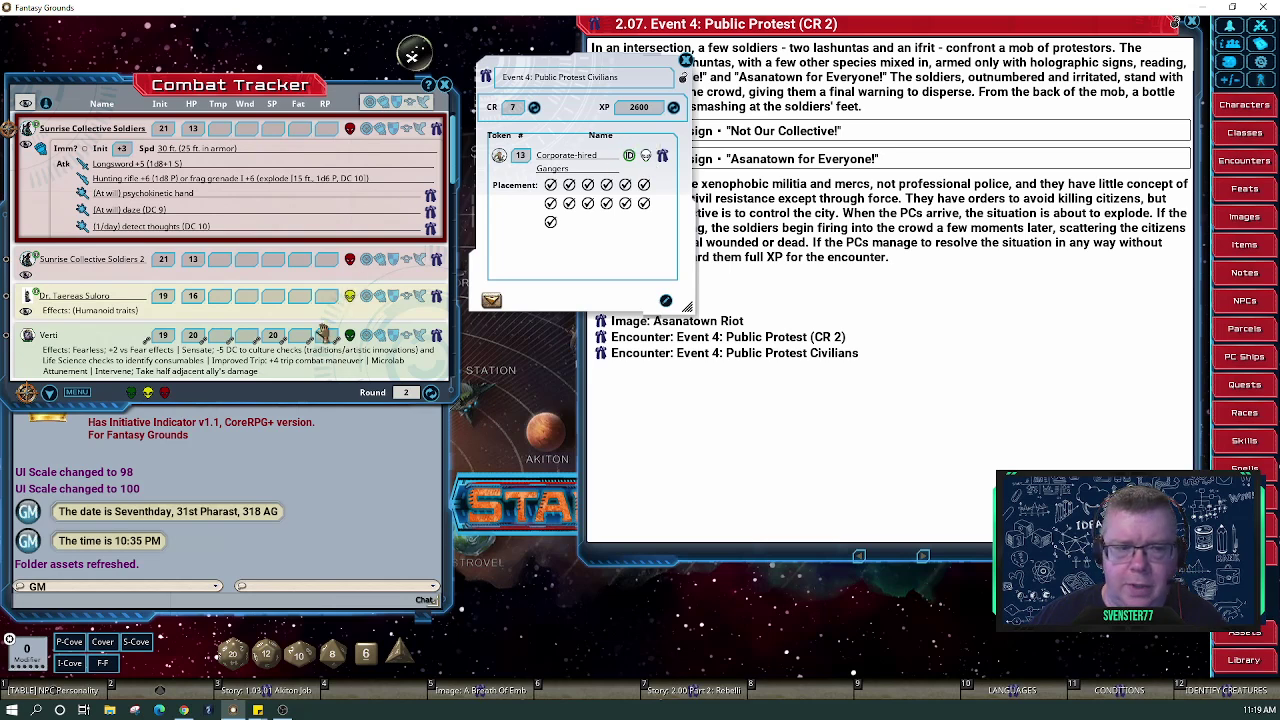
scroll(323, 333, "down", 10)
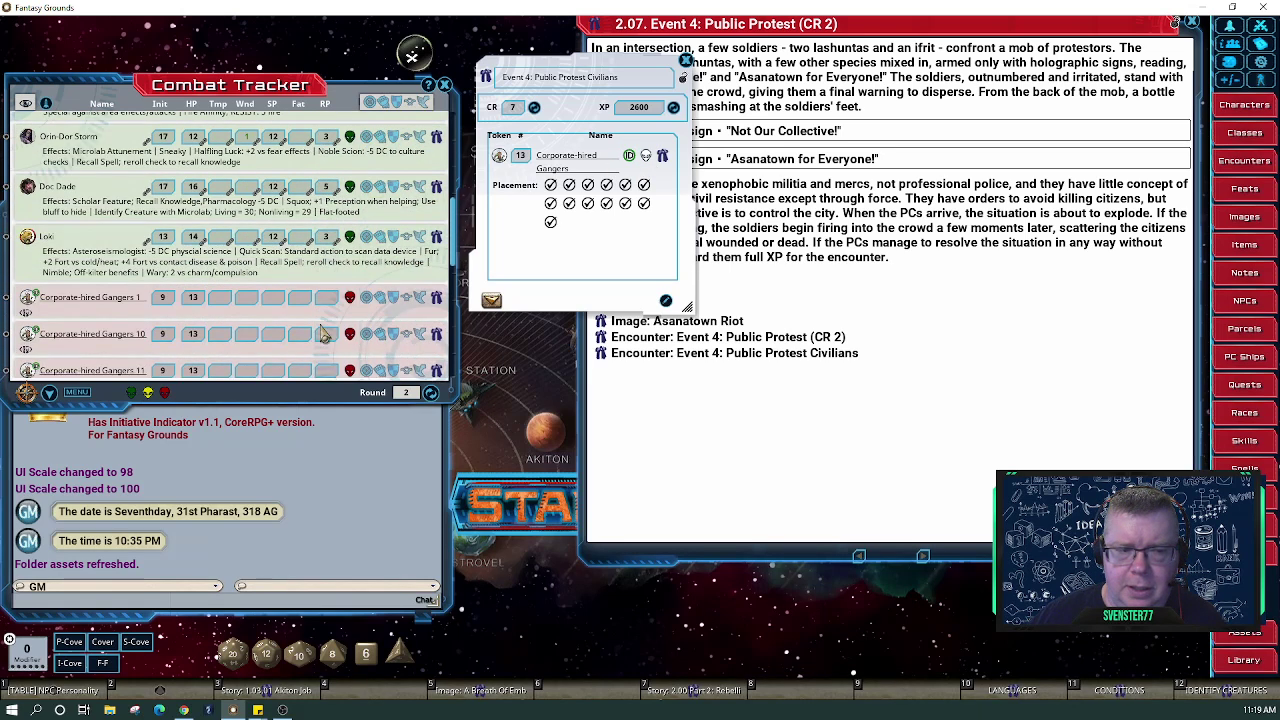
scroll(323, 333, "down", 1)
scroll(323, 333, "up", 12)
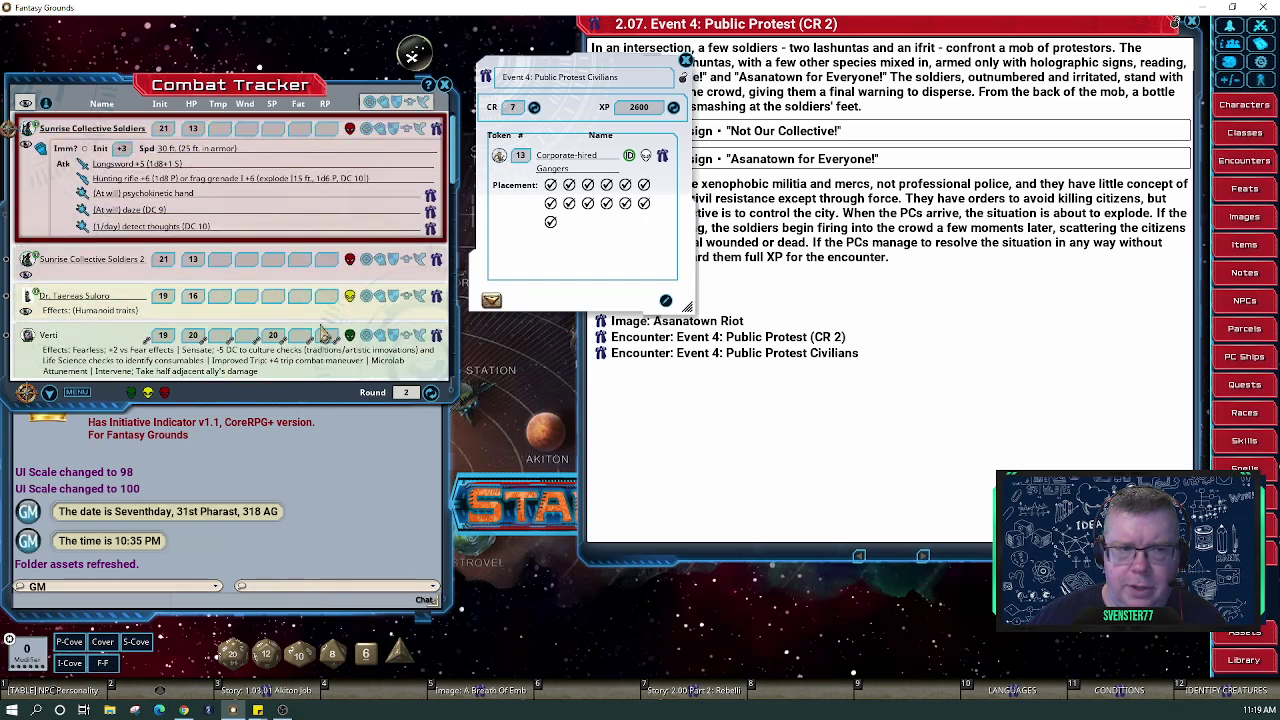
left_click(350, 130)
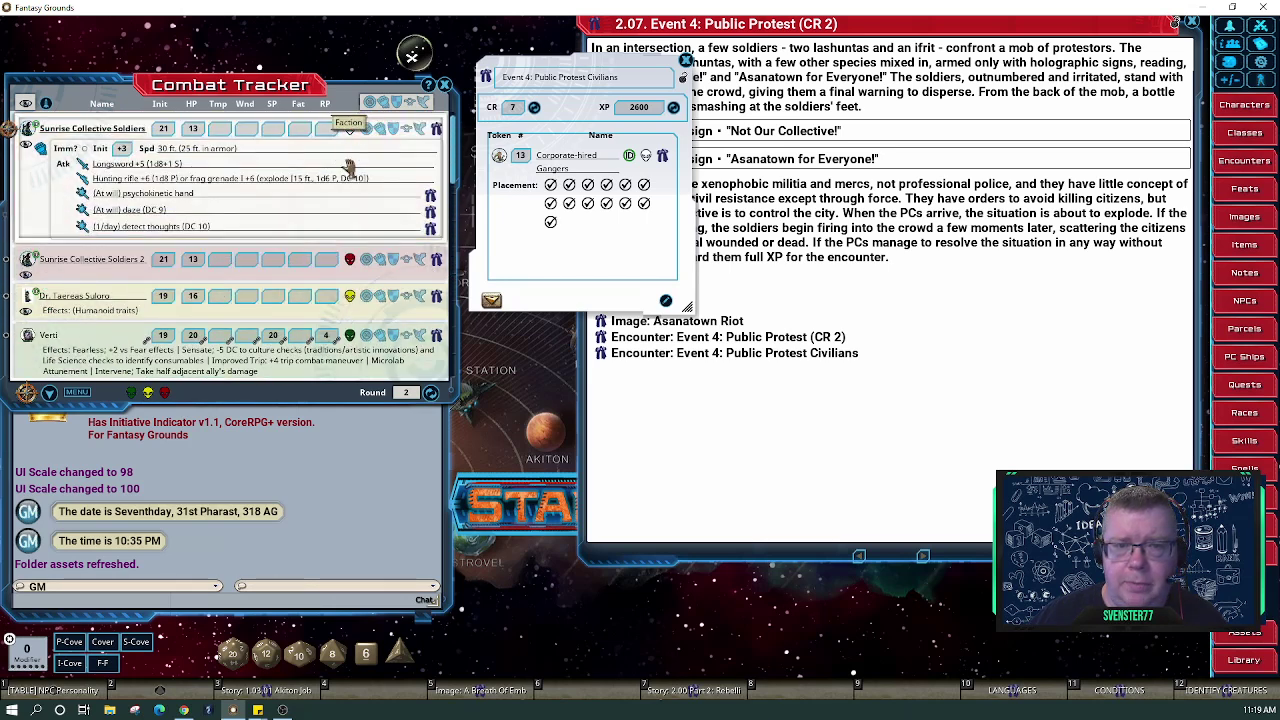
left_click(349, 259)
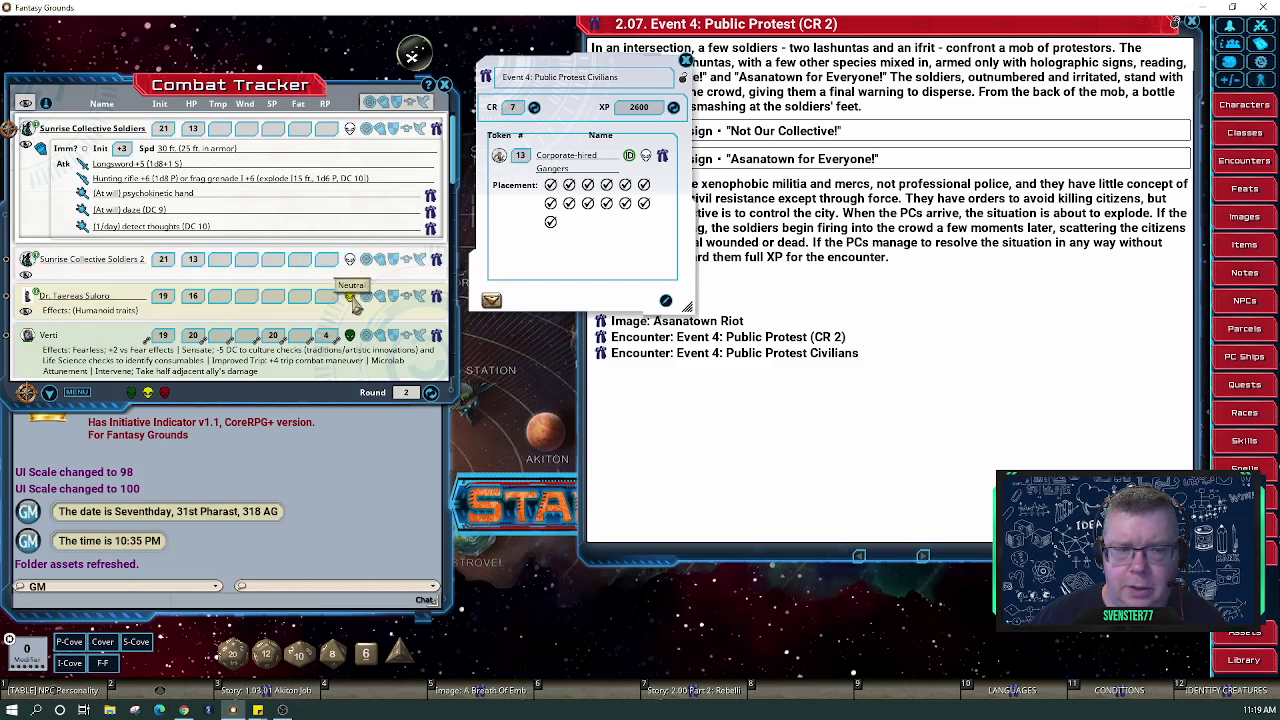
scroll(340, 315, "down", 10)
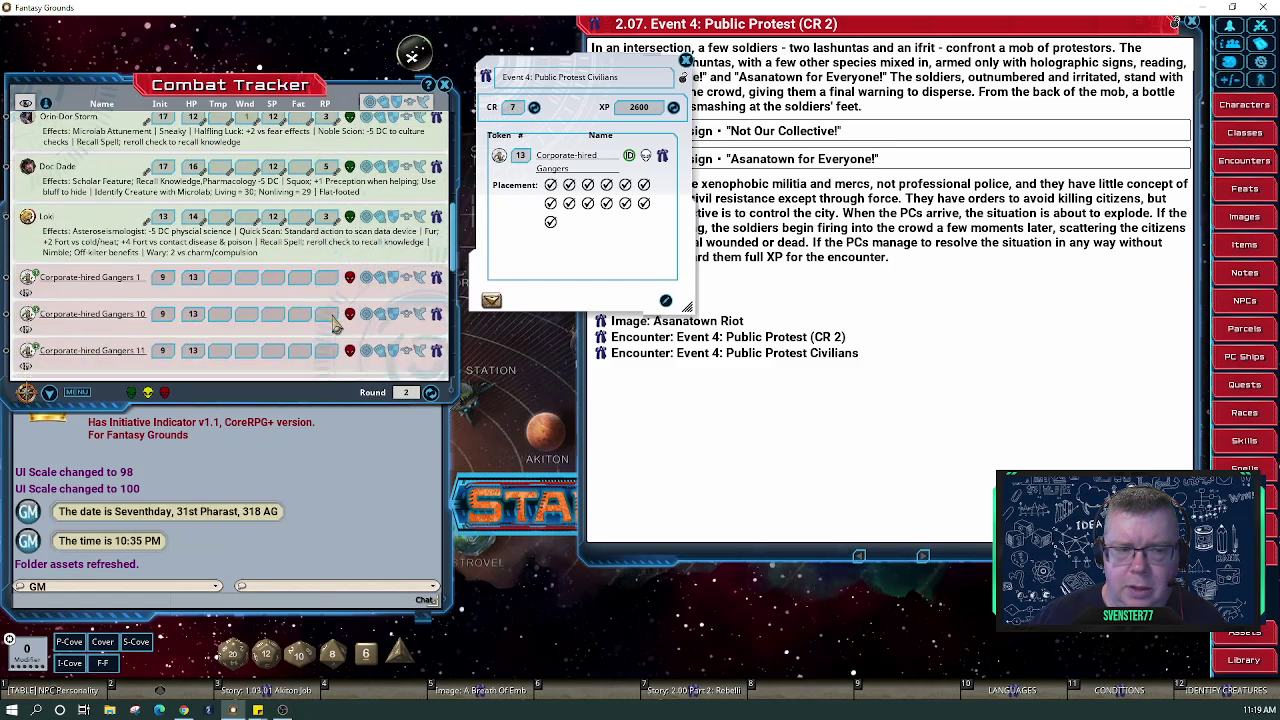
scroll(335, 322, "down", 15)
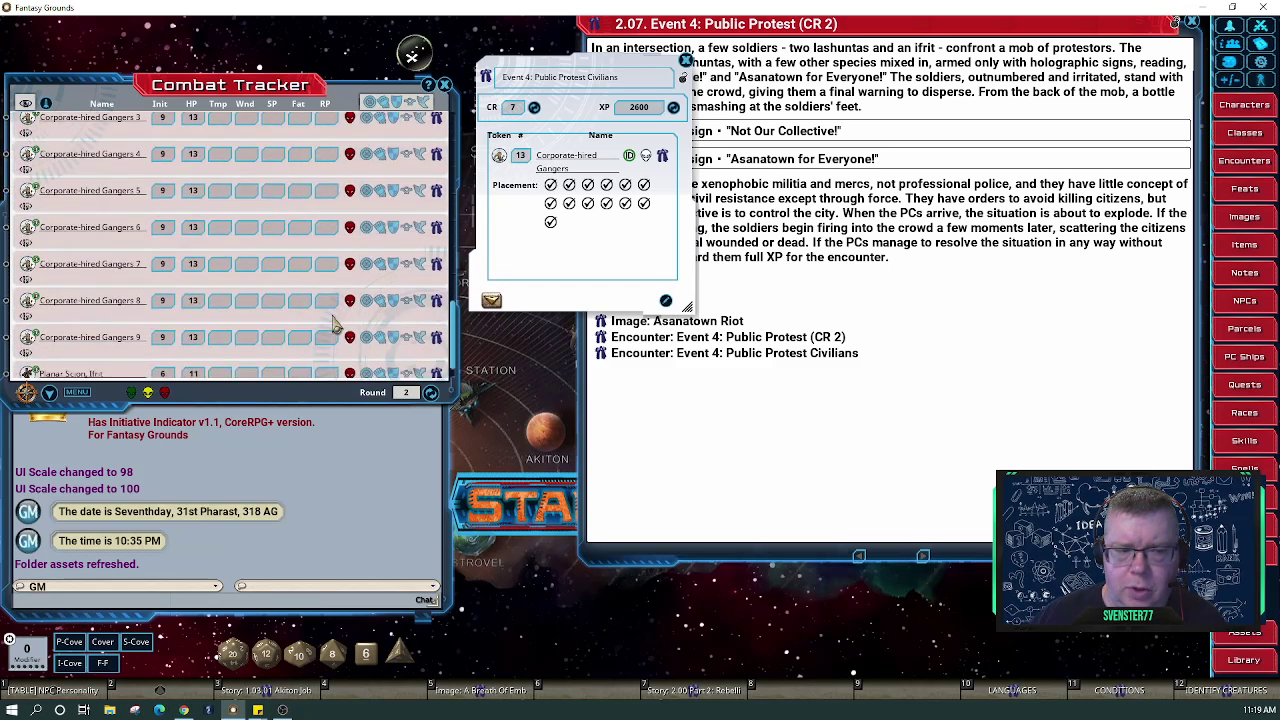
scroll(335, 322, "down", 2)
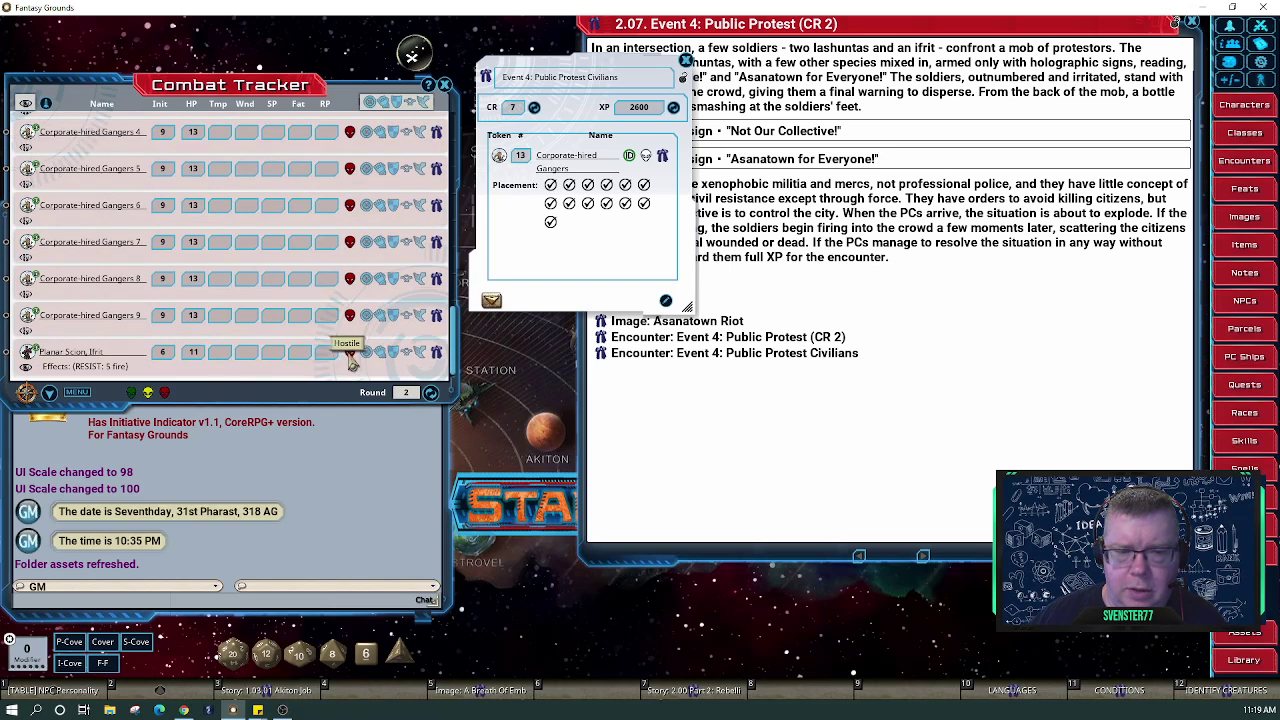
left_click(350, 355)
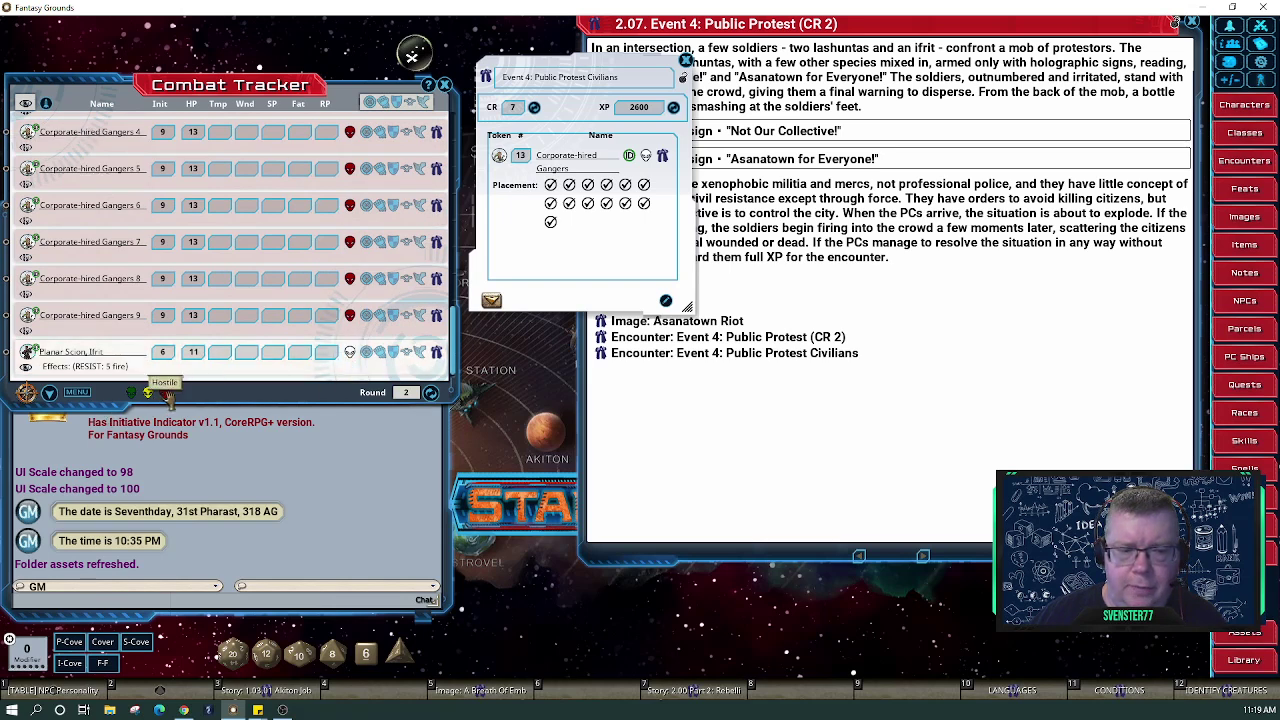
Delete only the foes from the combat tracker to remove all the Corporate-hired Gangers
right_click(84, 392)
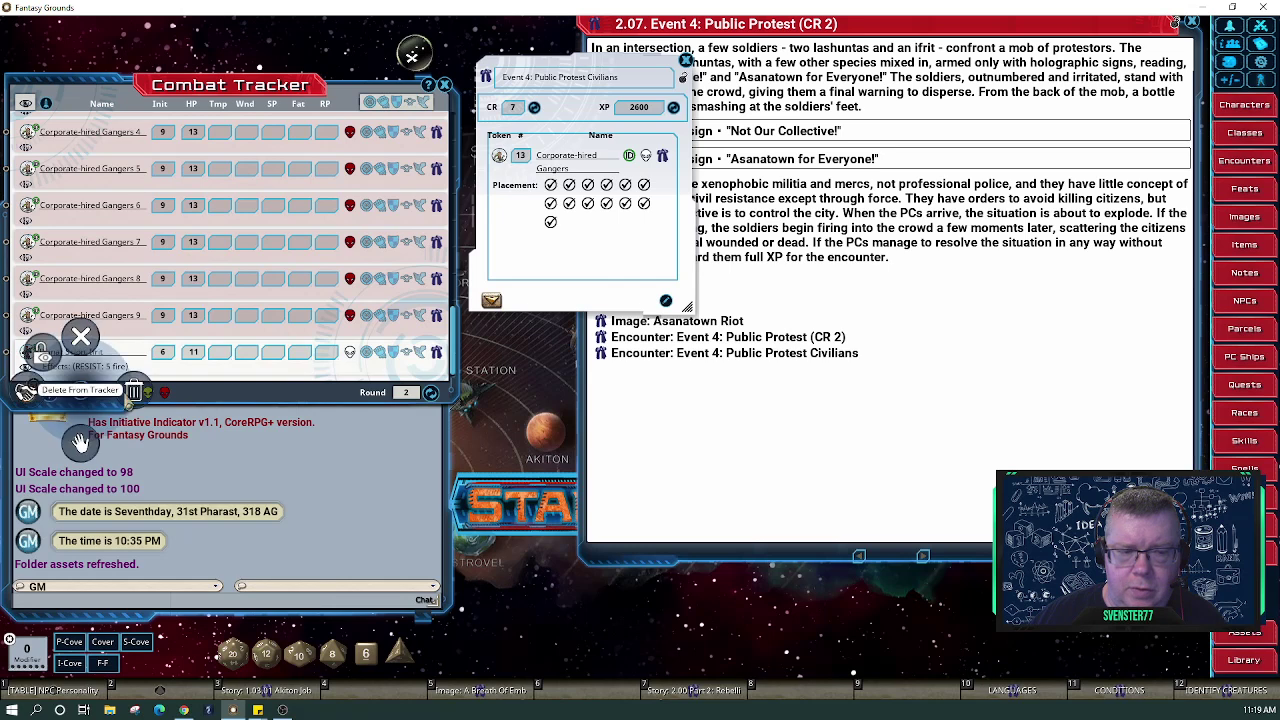
left_click(133, 392)
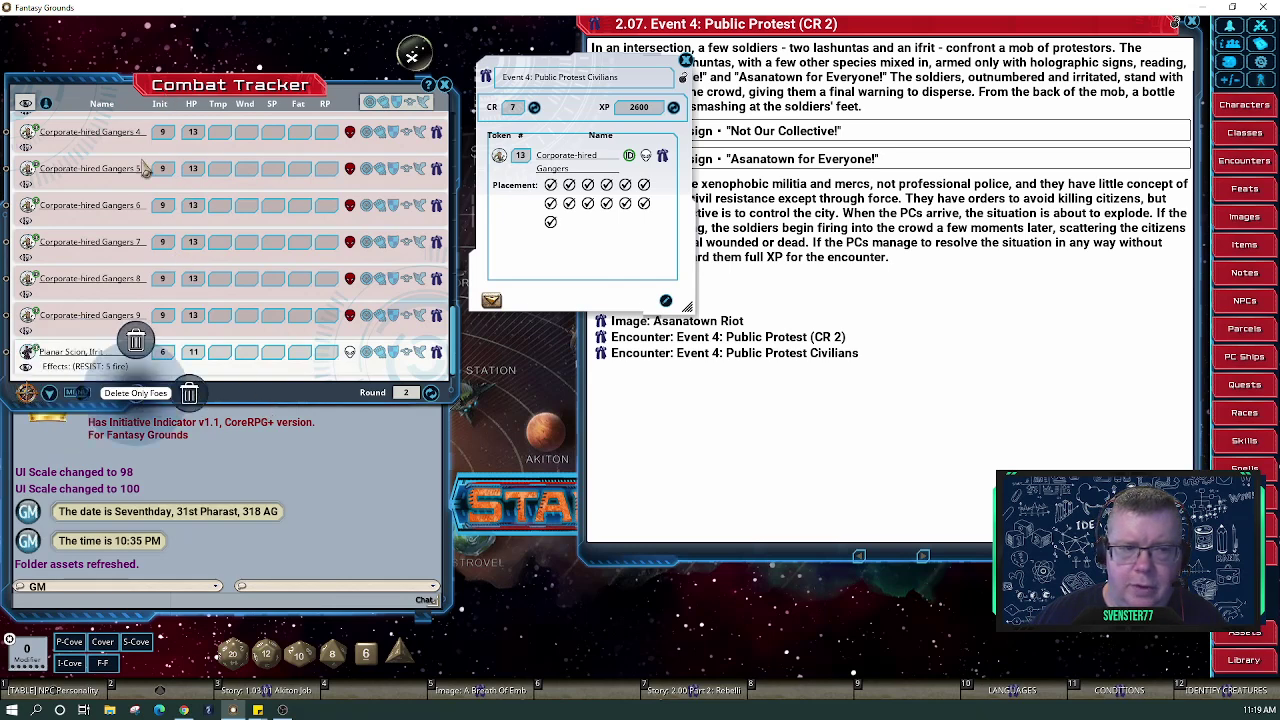
left_click(180, 297)
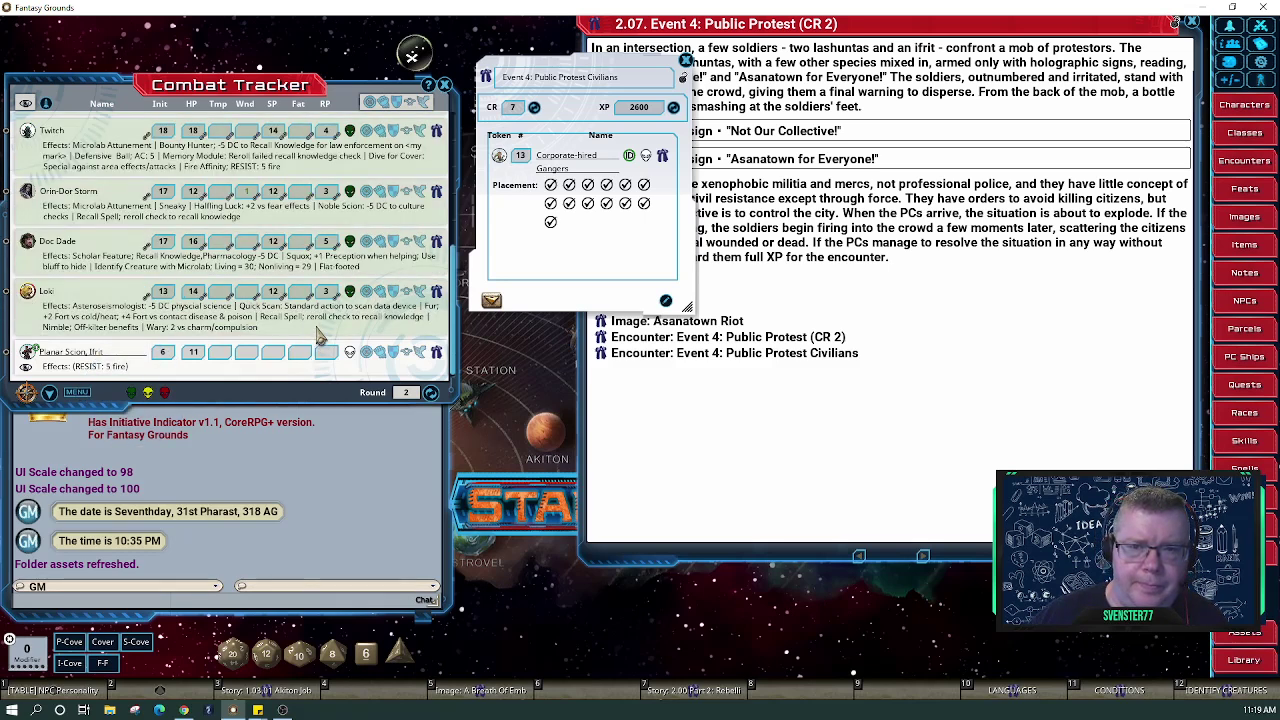
scroll(318, 336, "up", 5)
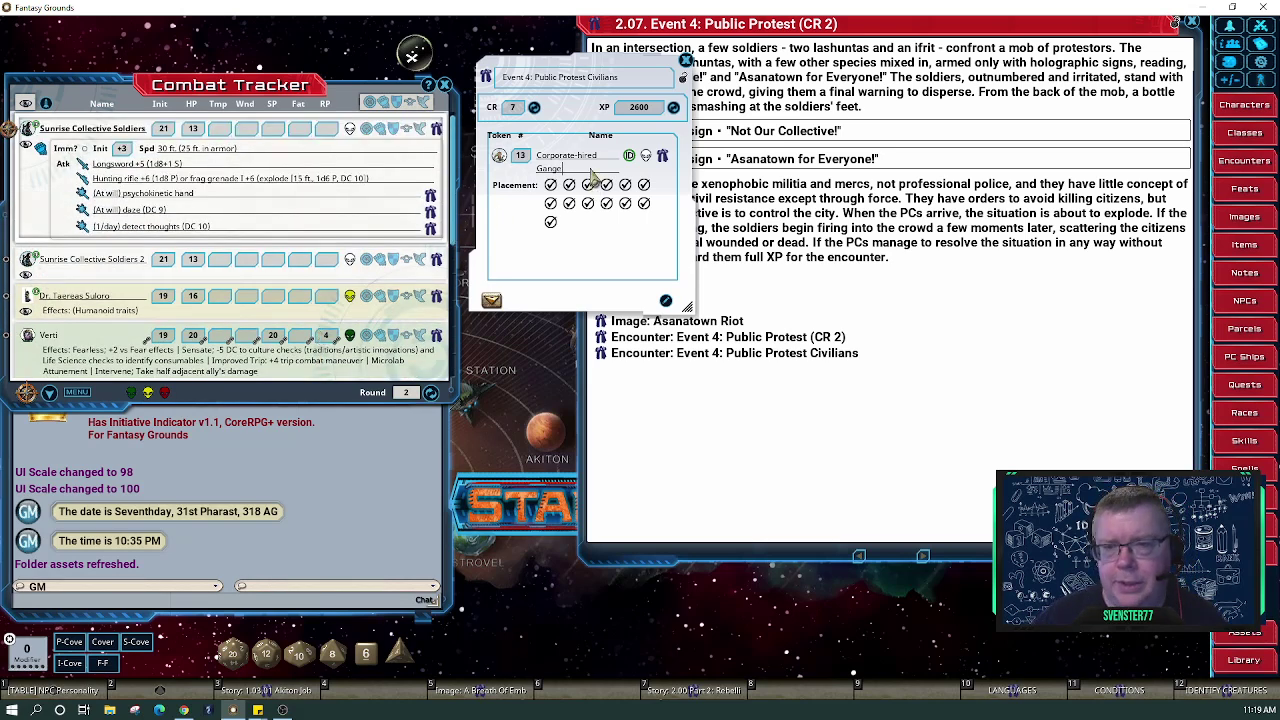
Rename the Corporate-hired Gangers entry in the Public Protest Civilians encounter as Lashunta Protestor
key("Return")
key("BackSpace")
key("BackSpace")
key("BackSpace")
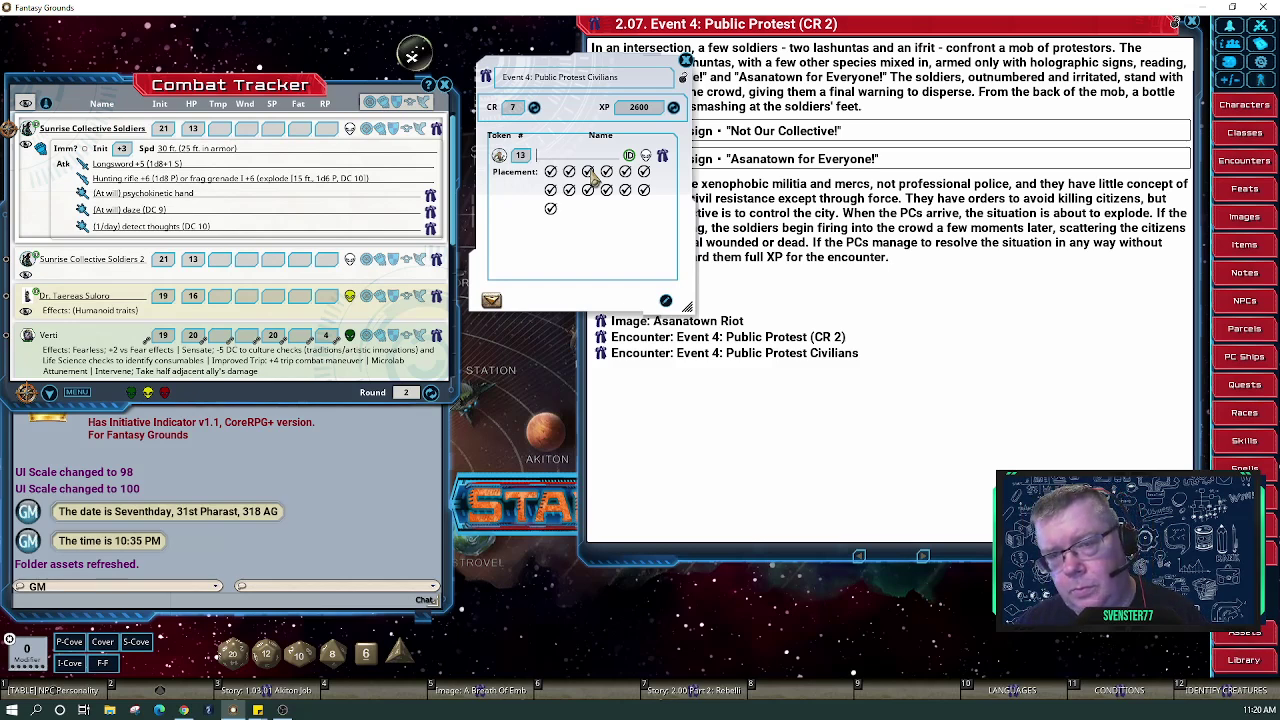
type("Protestor")
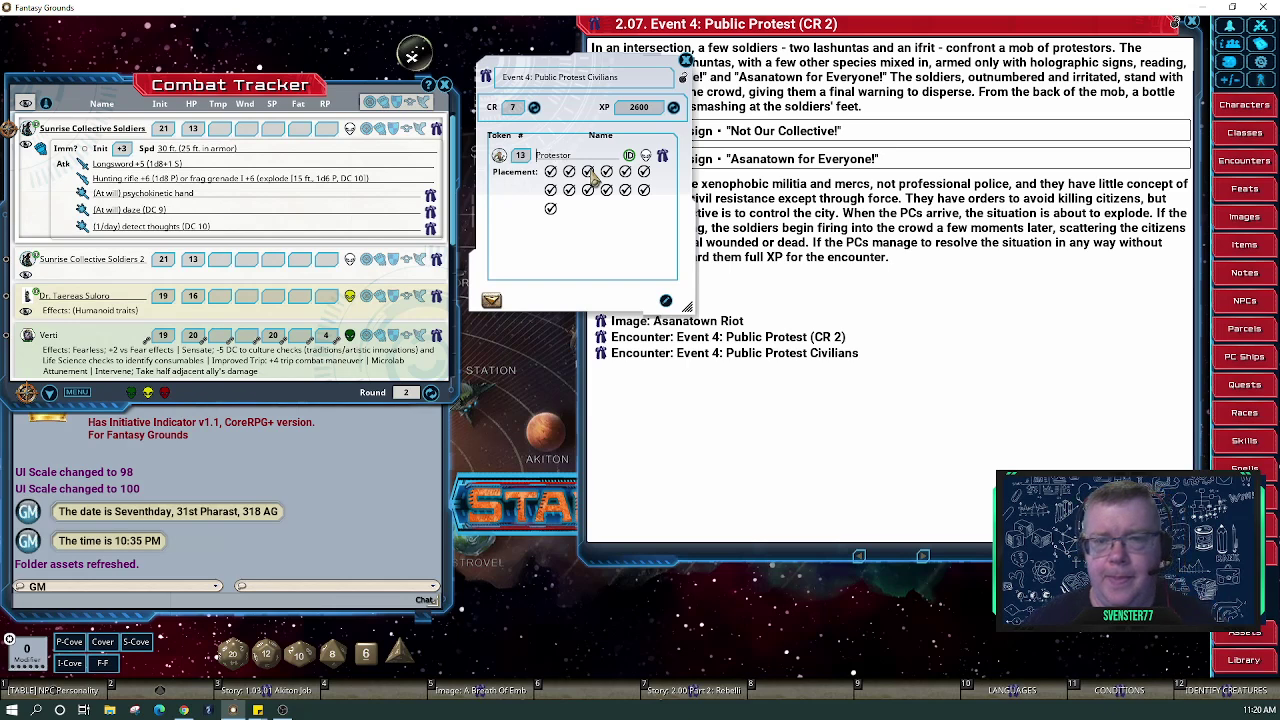
type("Lashunta")
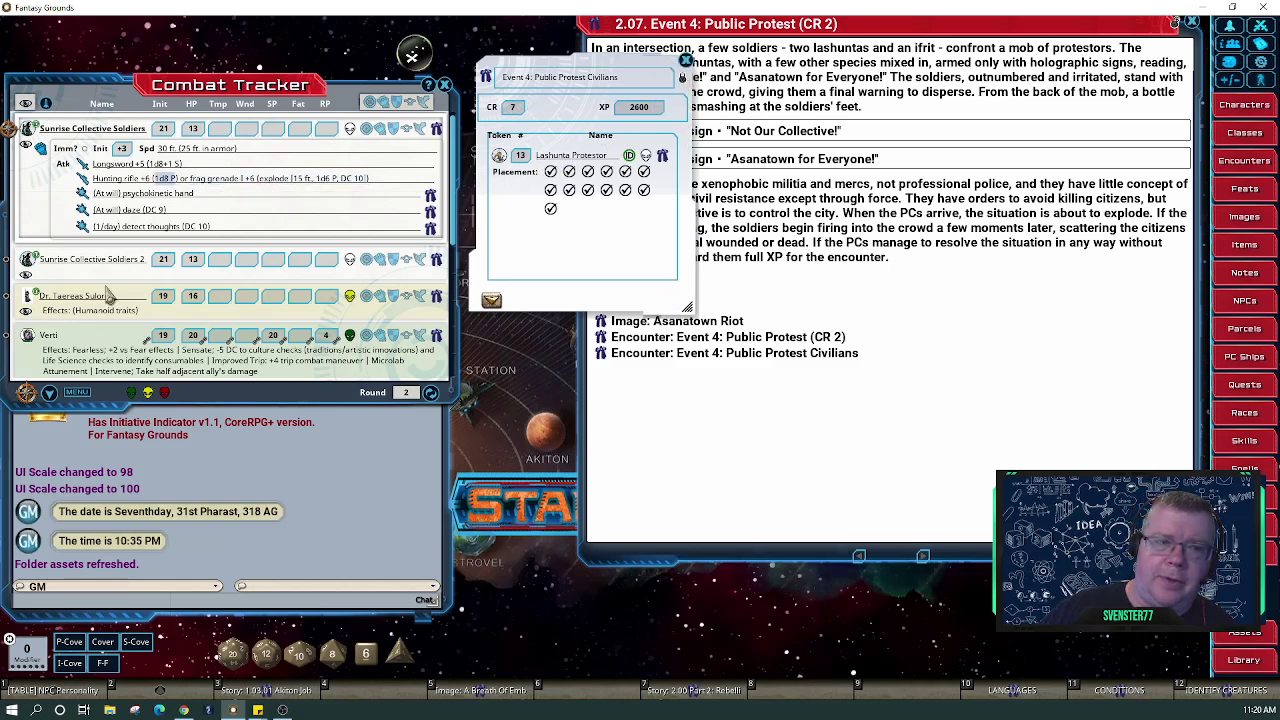
Set both Sunrise Collective Soldiers and the ifrit Planar Scion to Hostile in the combat tracker, and close the civilians encounter
left_click(352, 138)
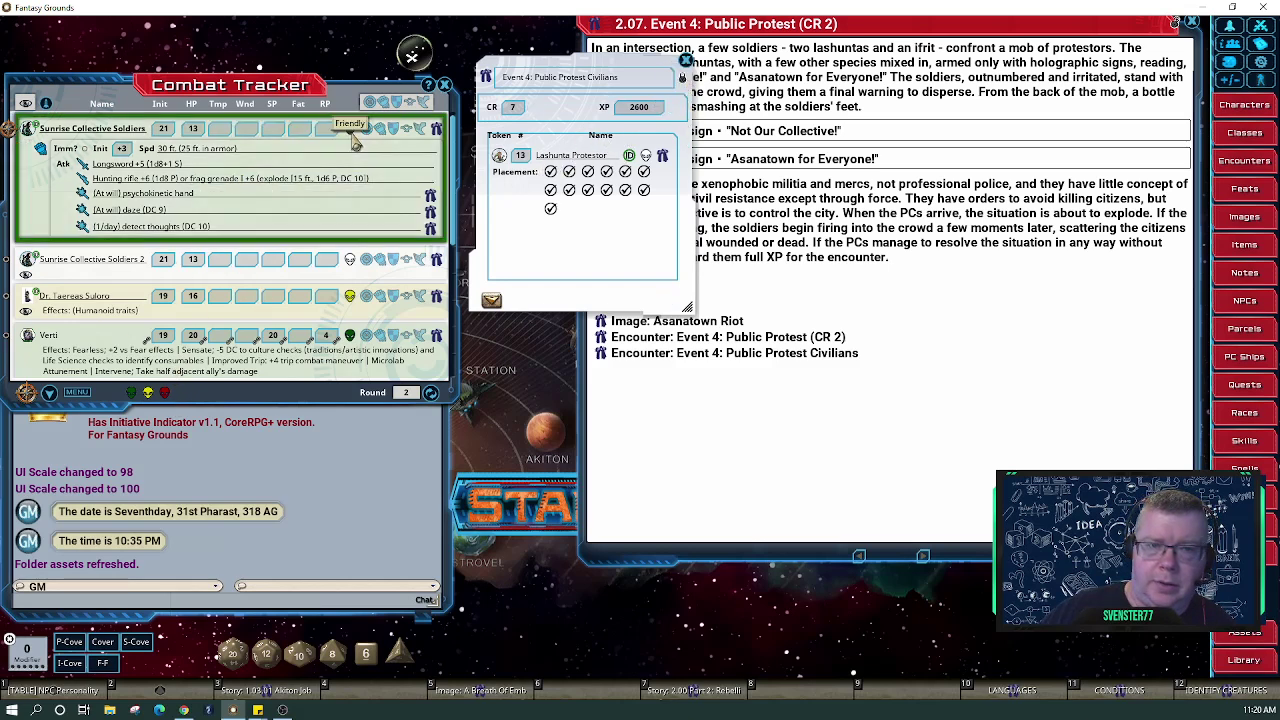
left_click(352, 138)
left_click(353, 138)
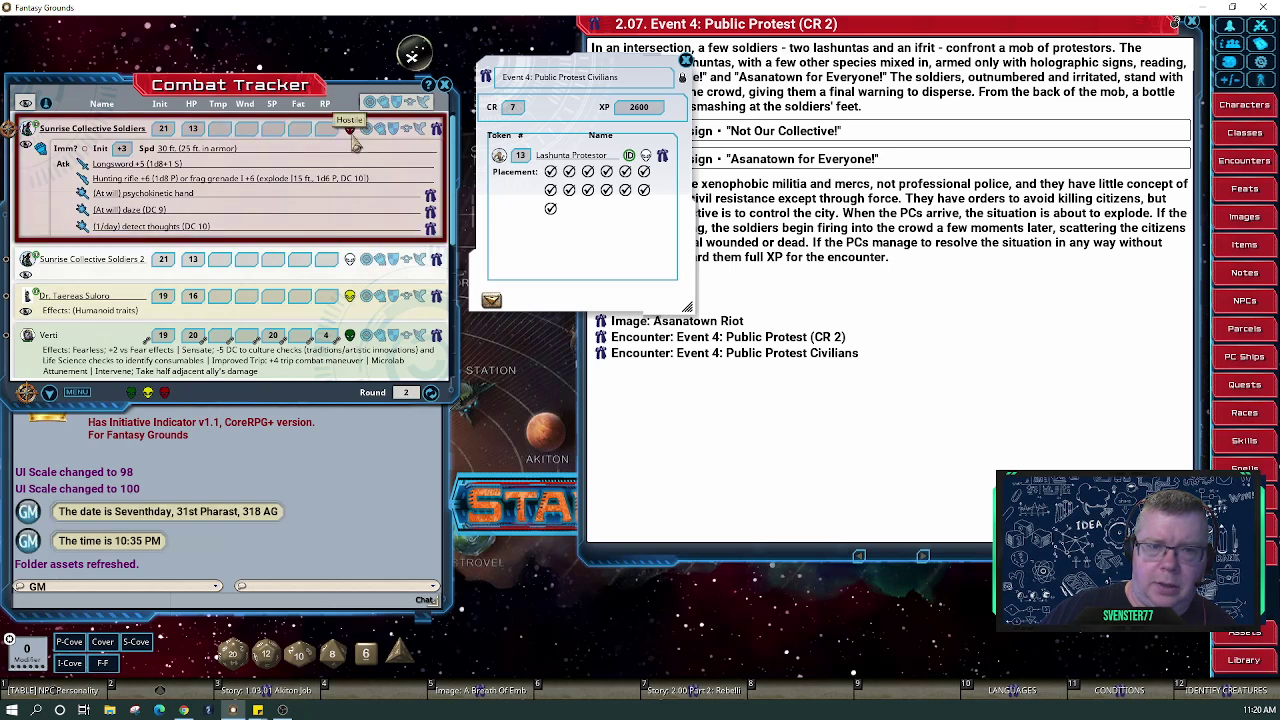
left_click(349, 259)
left_click(348, 260)
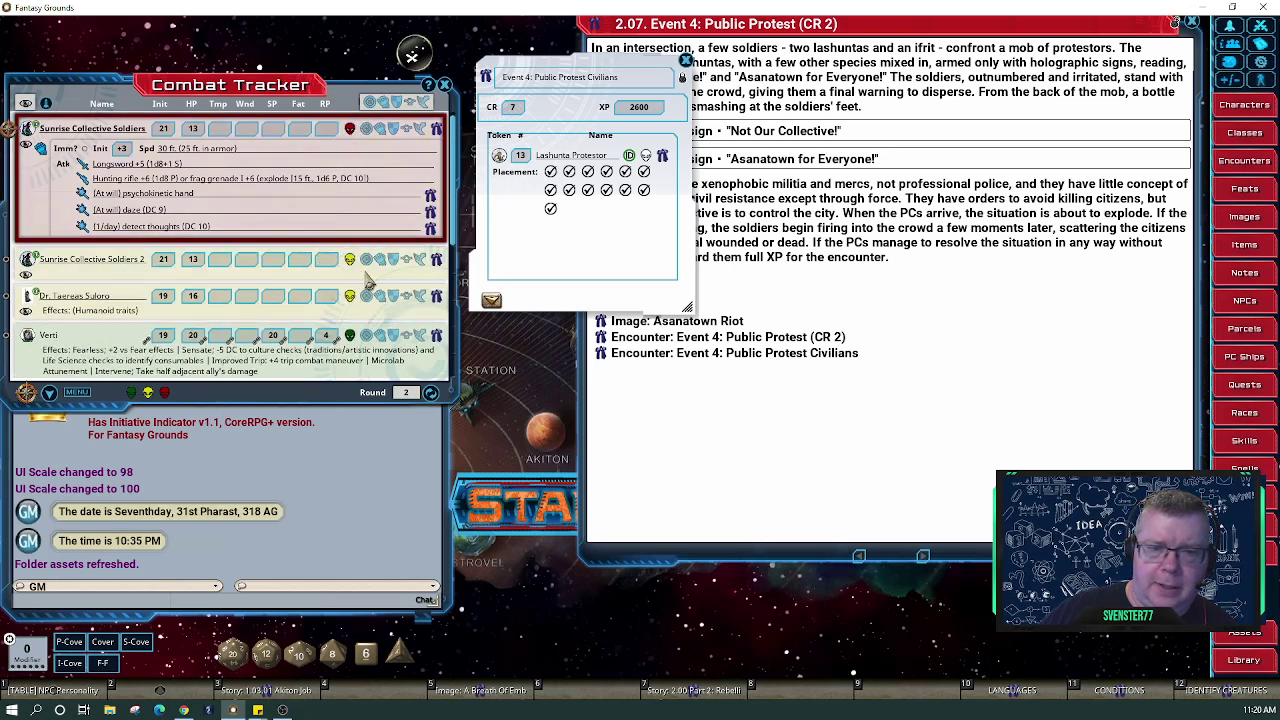
left_click(347, 260)
scroll(325, 262, "down", 5)
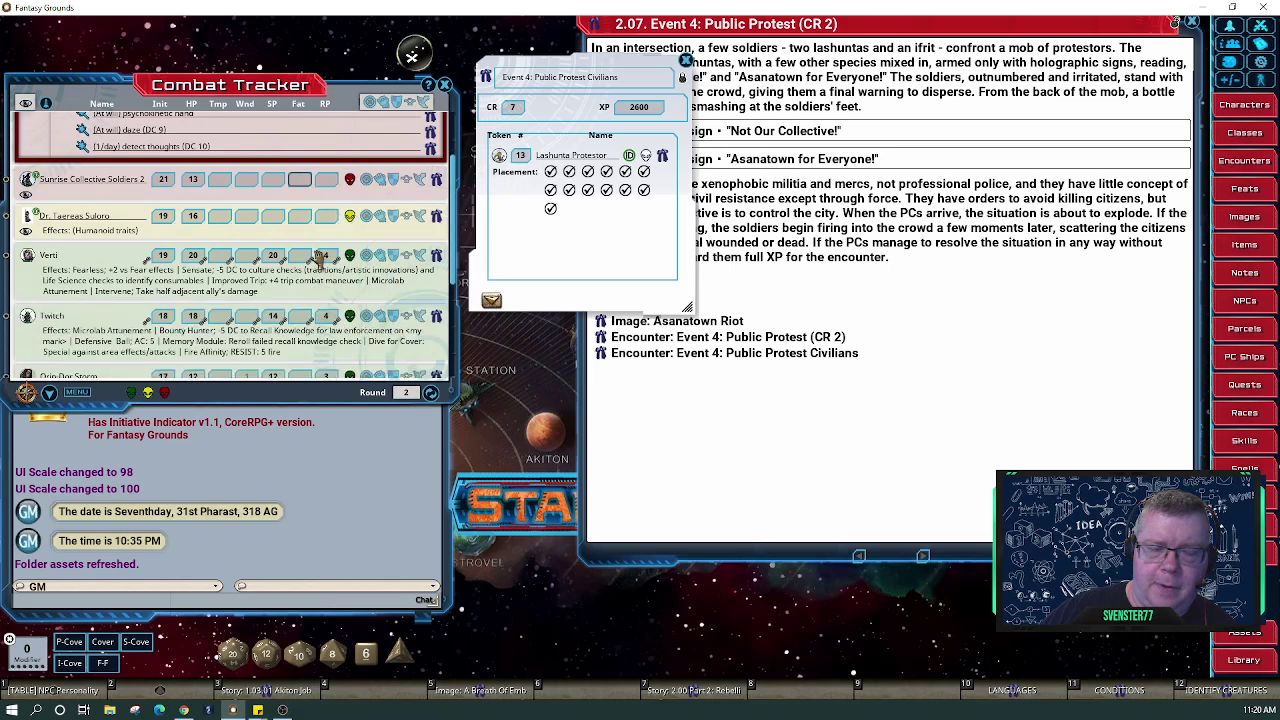
left_click(350, 354)
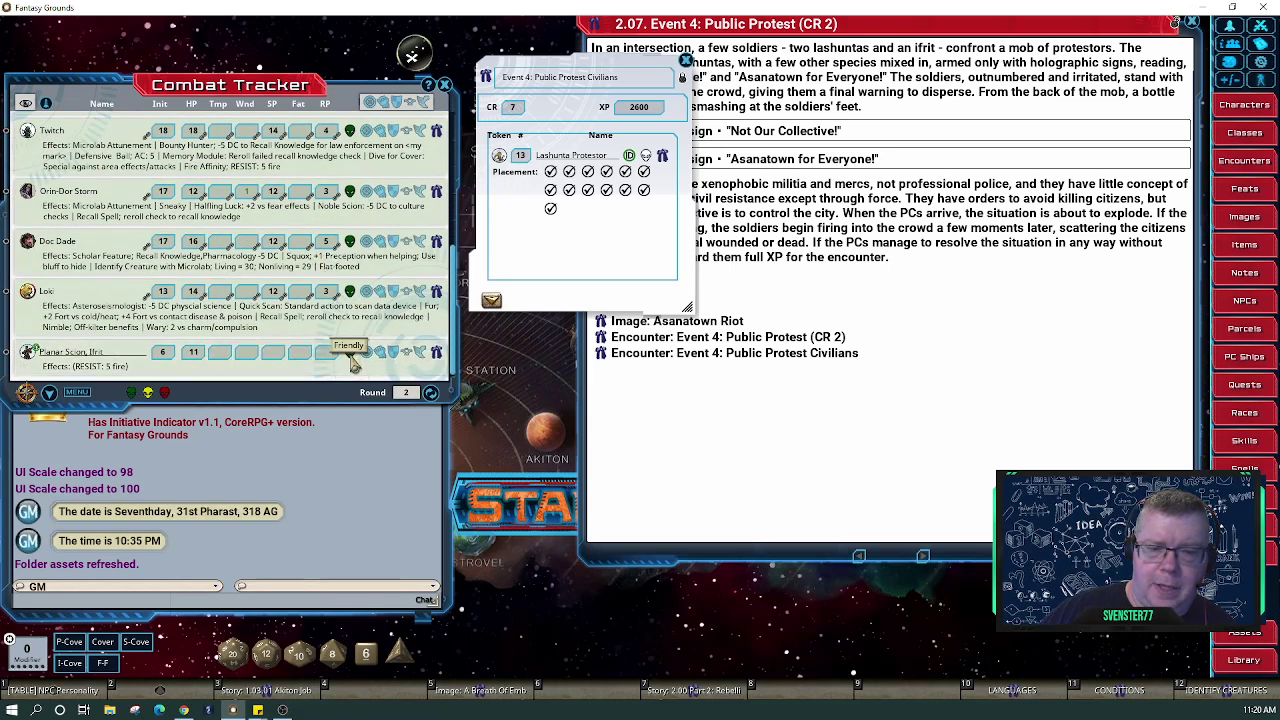
left_click(350, 354)
left_click(350, 354)
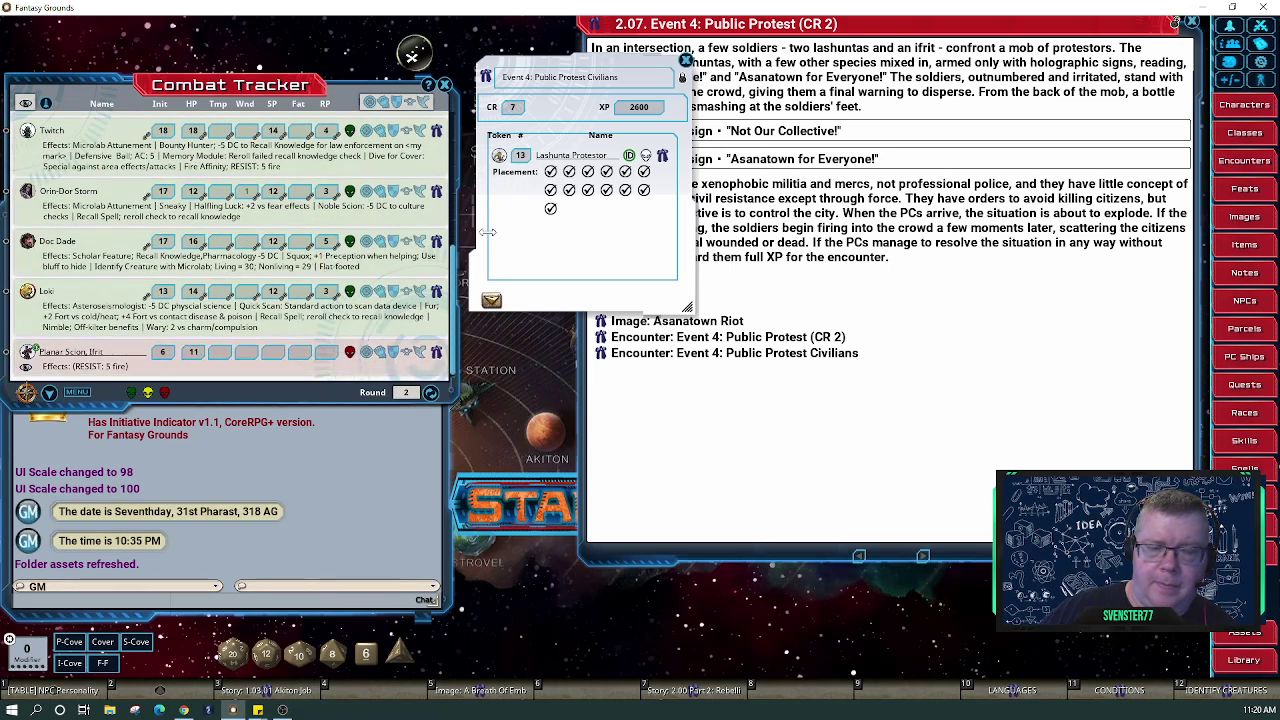
left_click(686, 62)
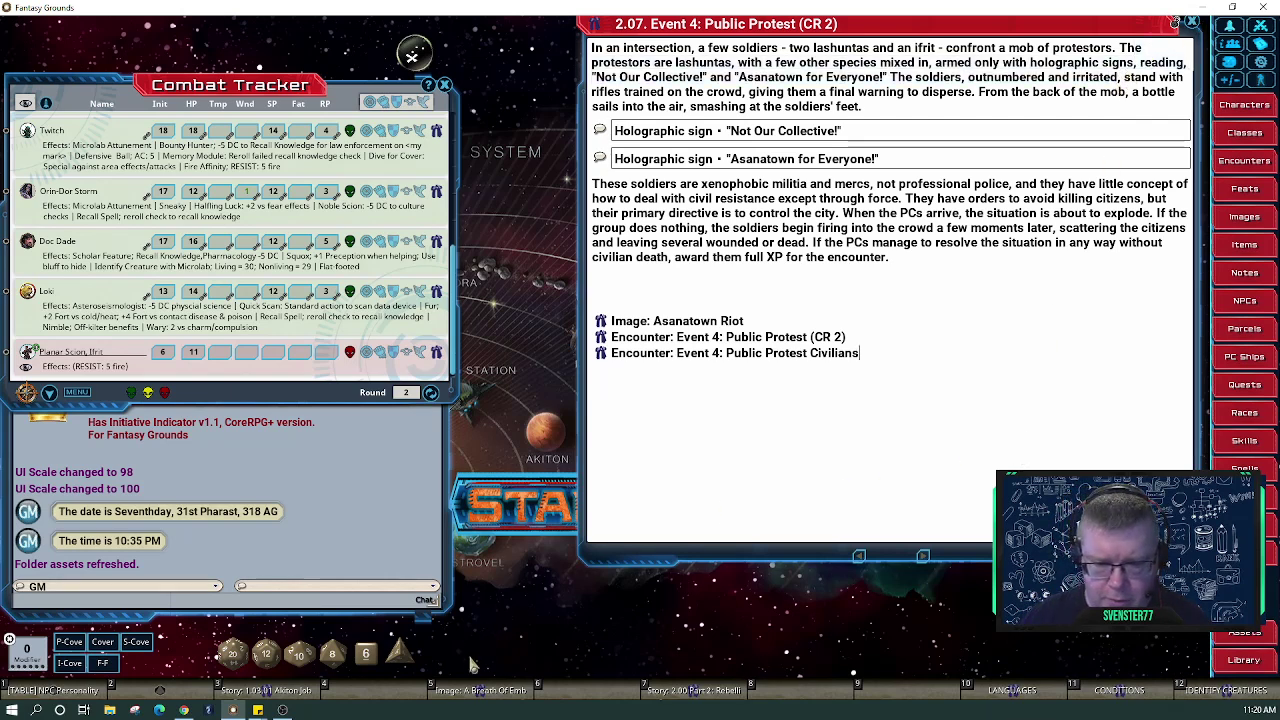
Switch to Chrome and open the RollAdvantage Token Stamp site in a new tab
left_click(183, 710)
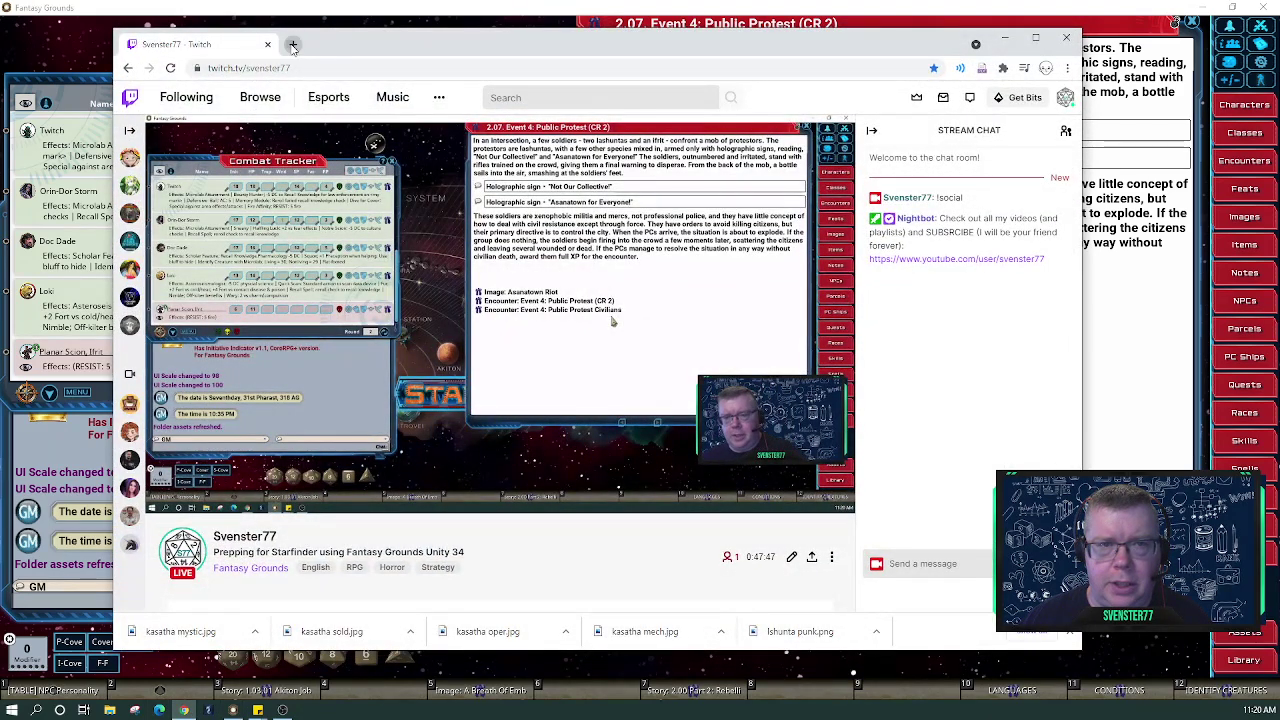
left_click(293, 45)
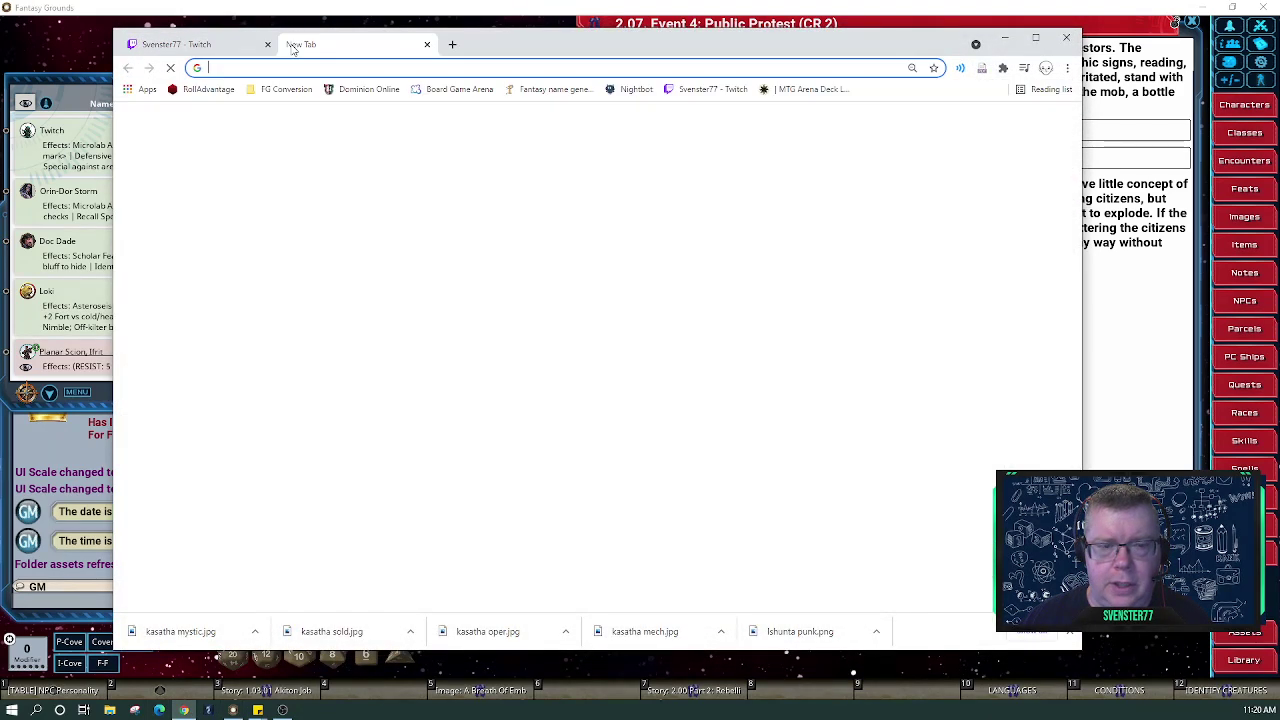
left_click(204, 90)
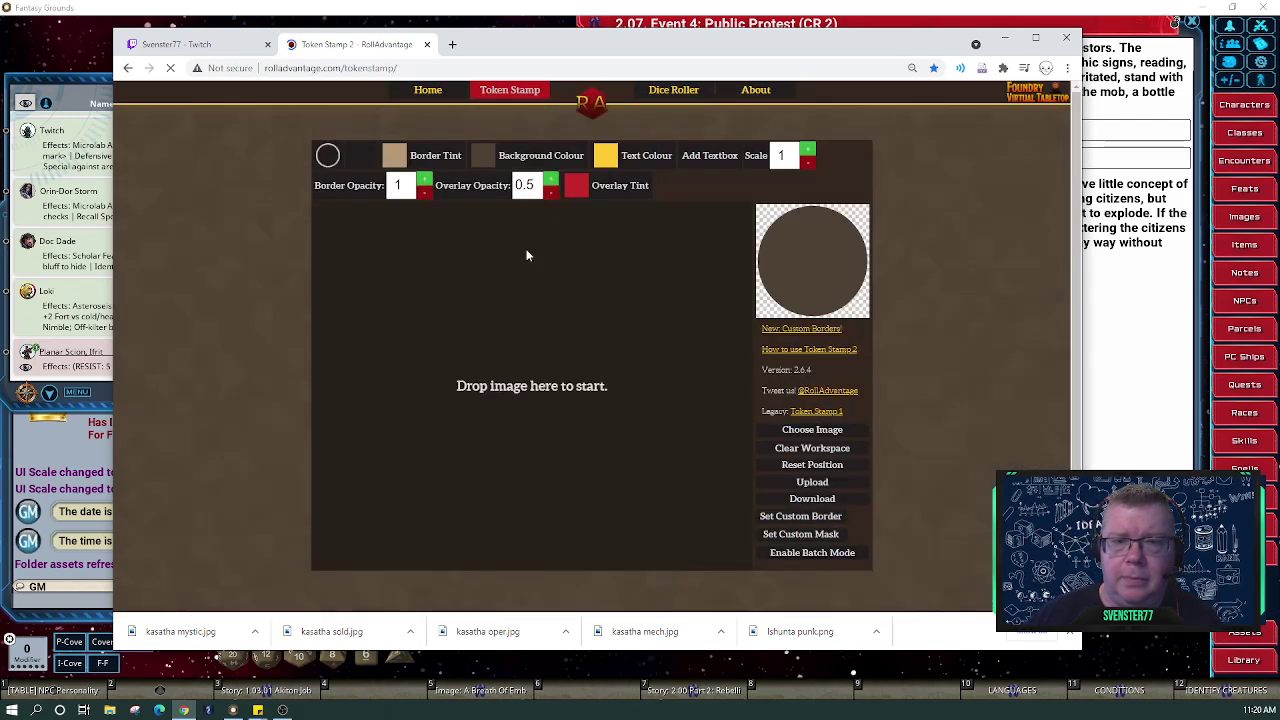
Load the lshunta punk image from the tokens folder inside Pictures > FG Maps into the token workspace
left_click(815, 430)
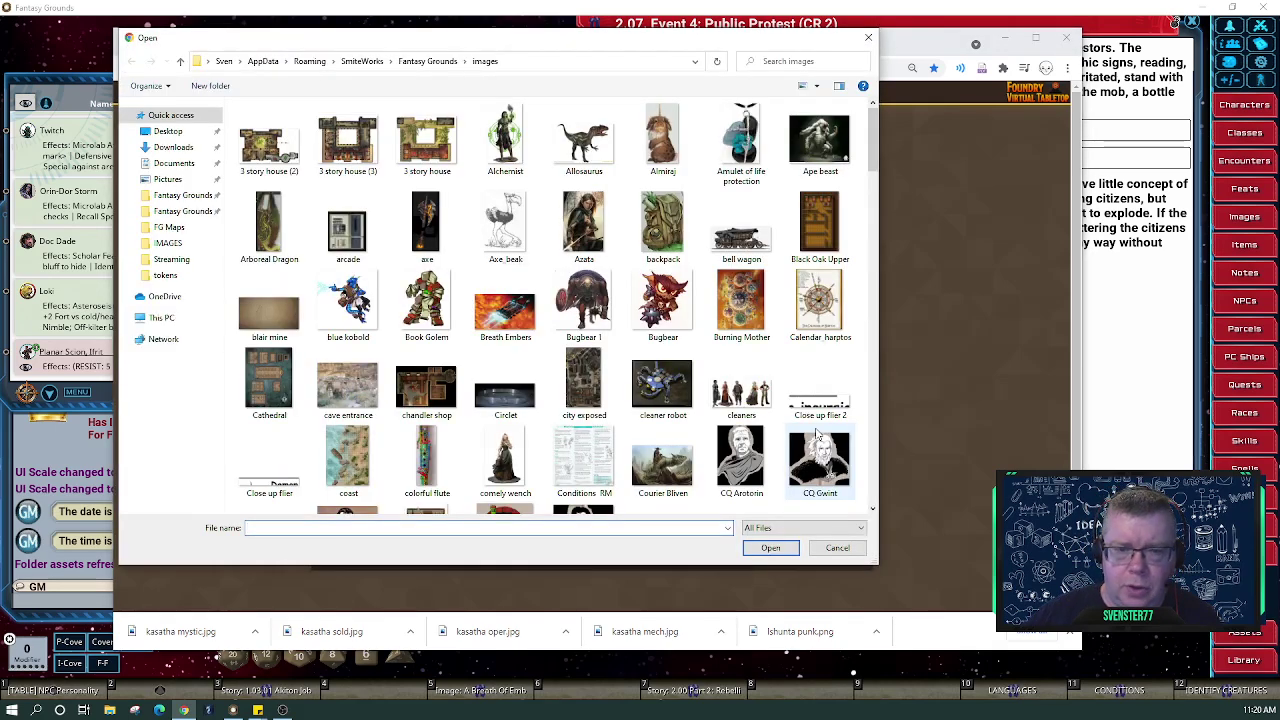
left_click(168, 180)
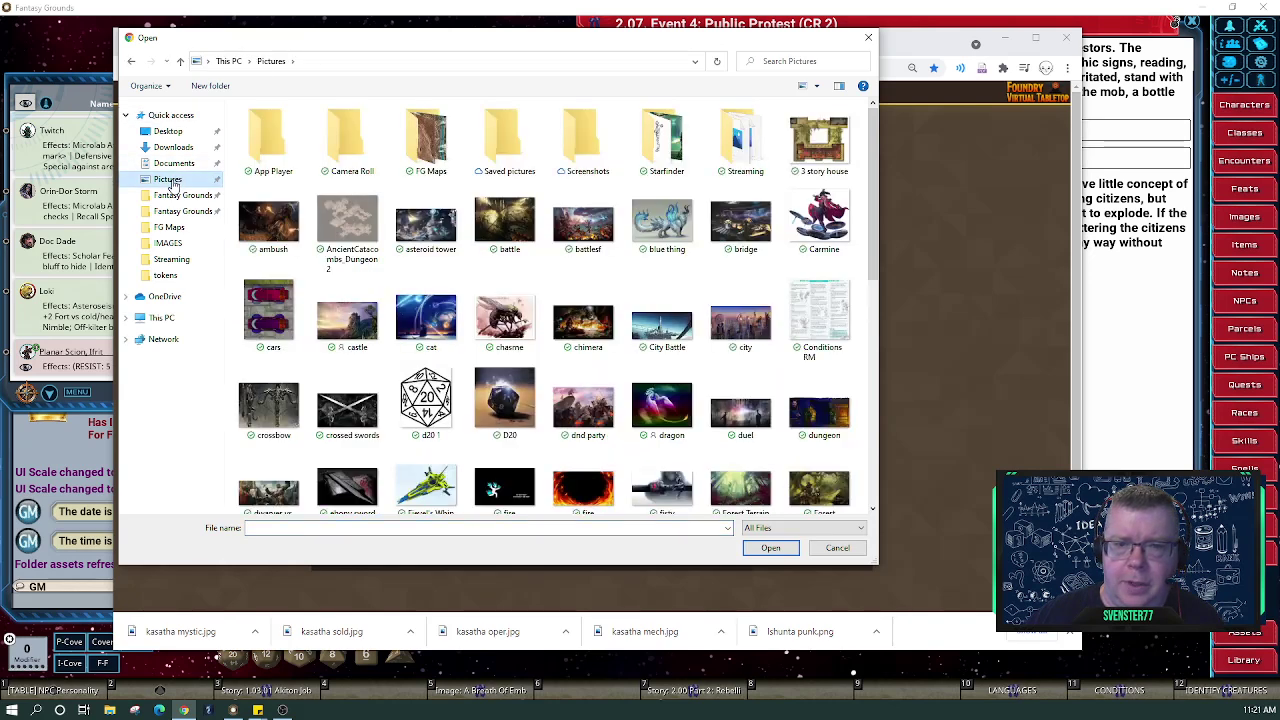
double_click(418, 145)
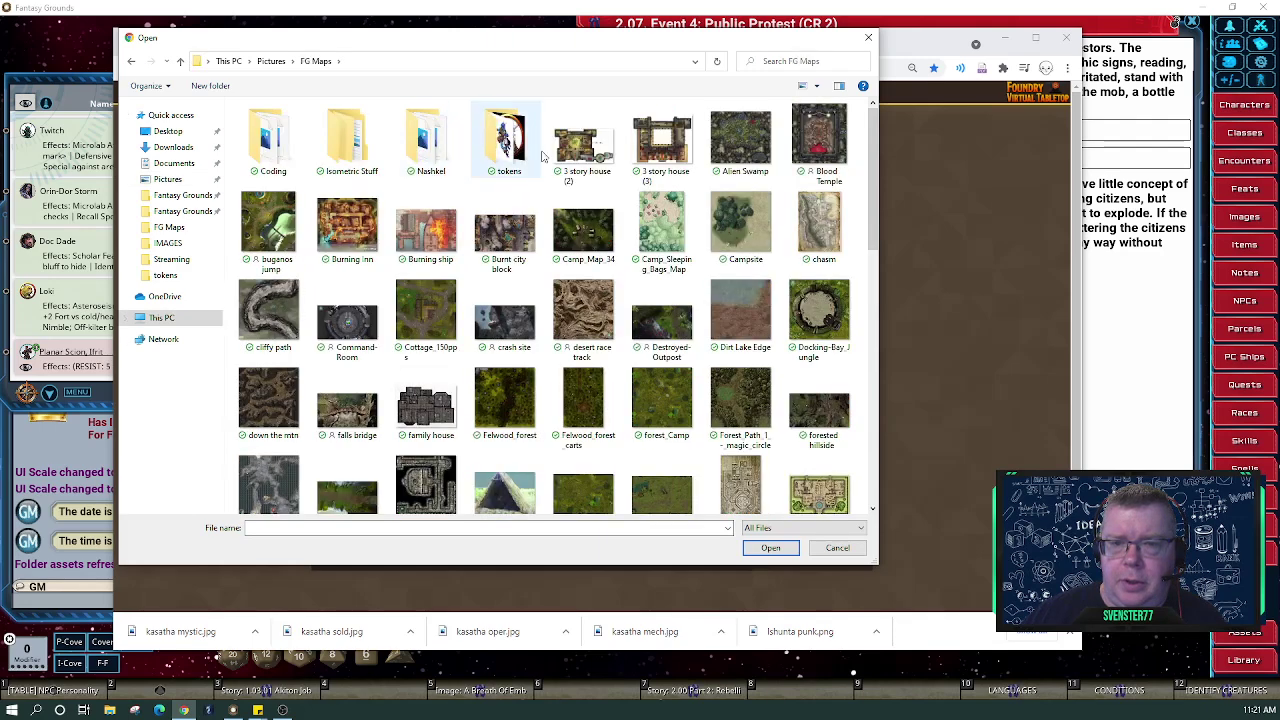
double_click(510, 140)
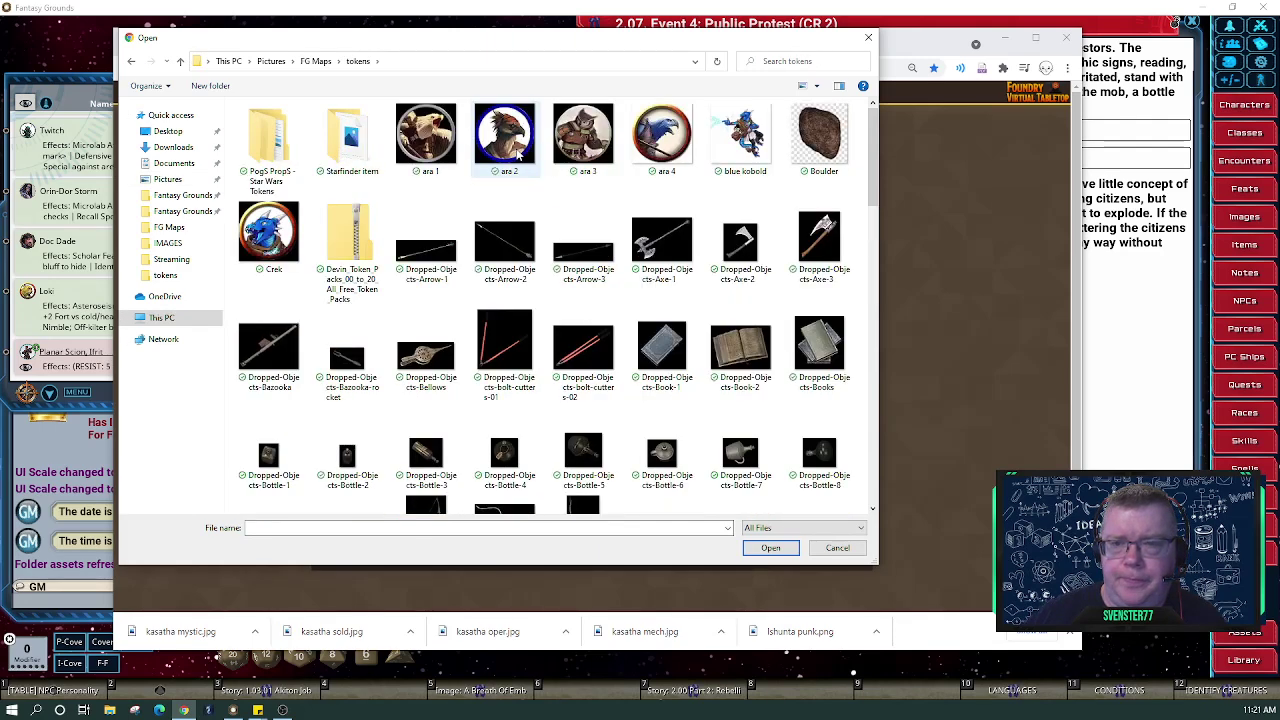
left_click_drag(874, 196, 907, 411)
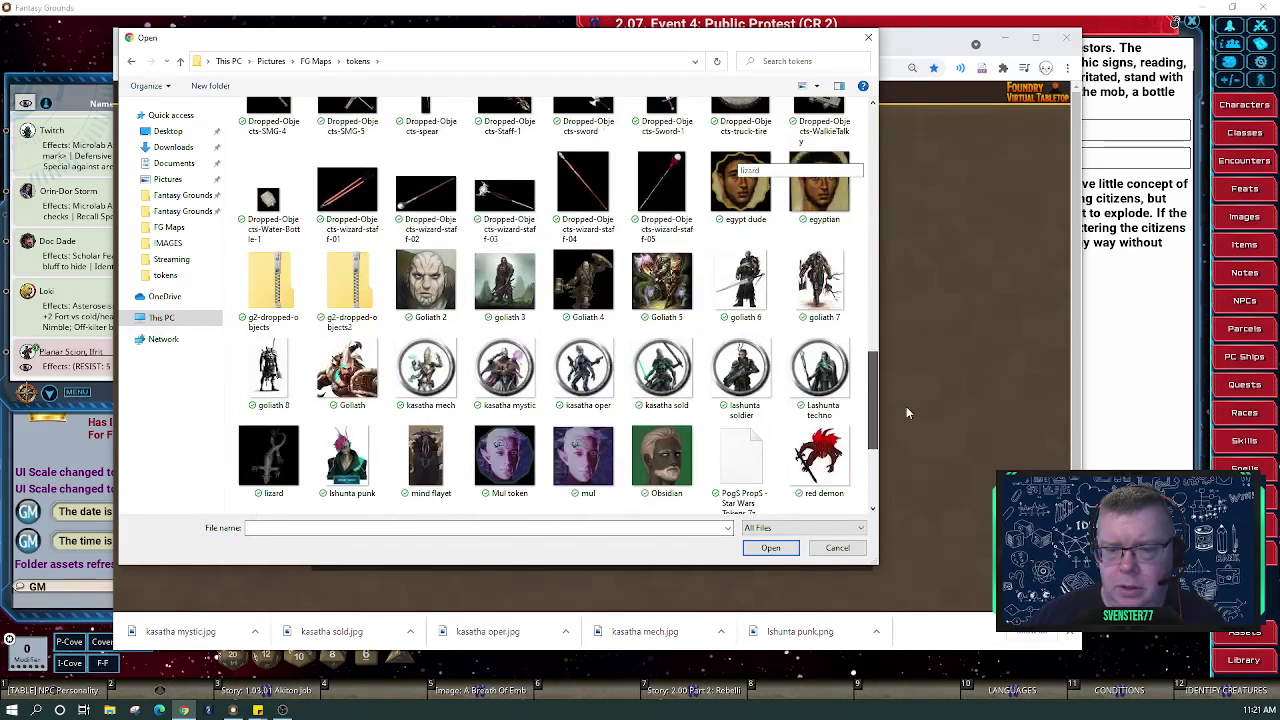
left_click(347, 455)
left_click(770, 548)
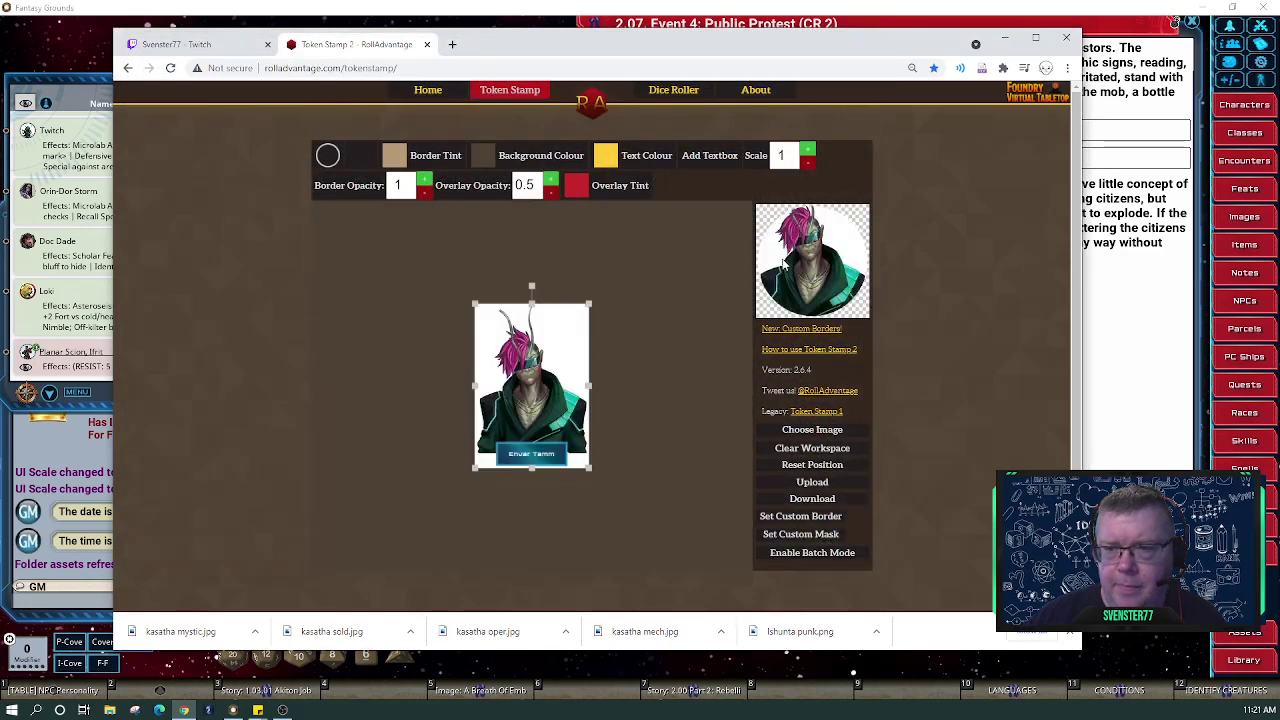
Apply the thin polygonal ring border to the token and tint it light blue
left_click(328, 160)
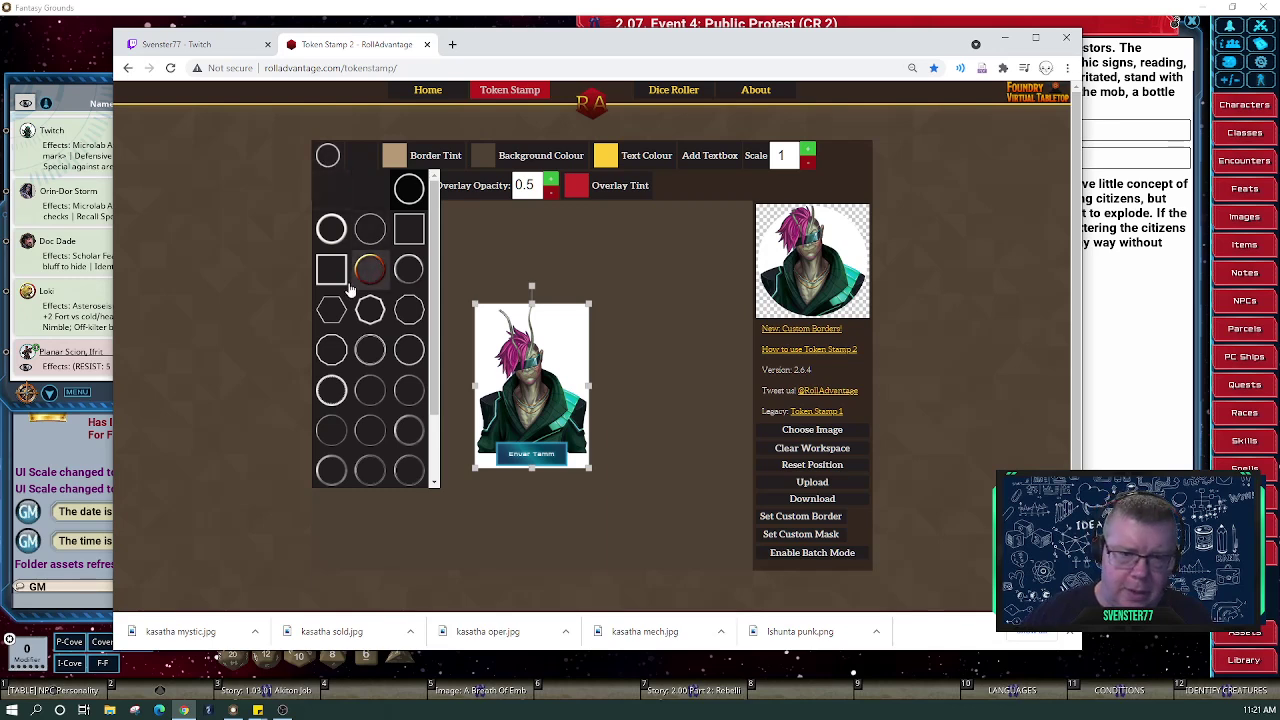
left_click(332, 349)
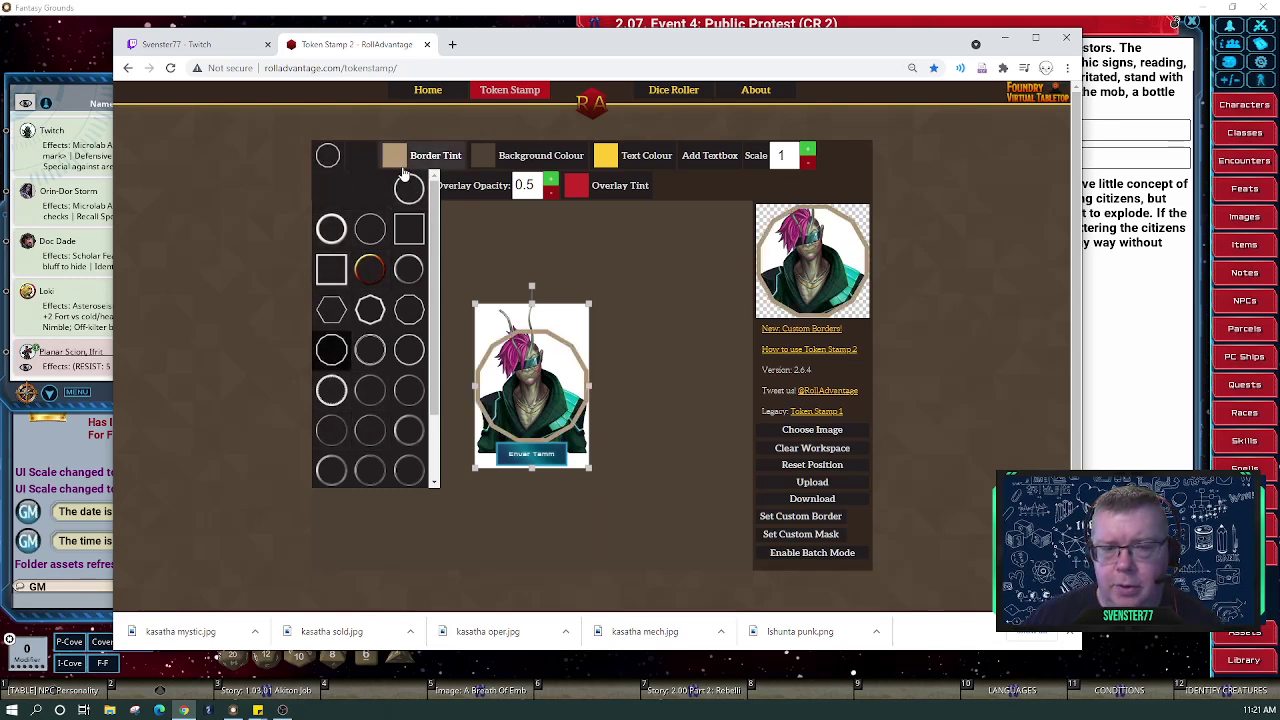
left_click(328, 155)
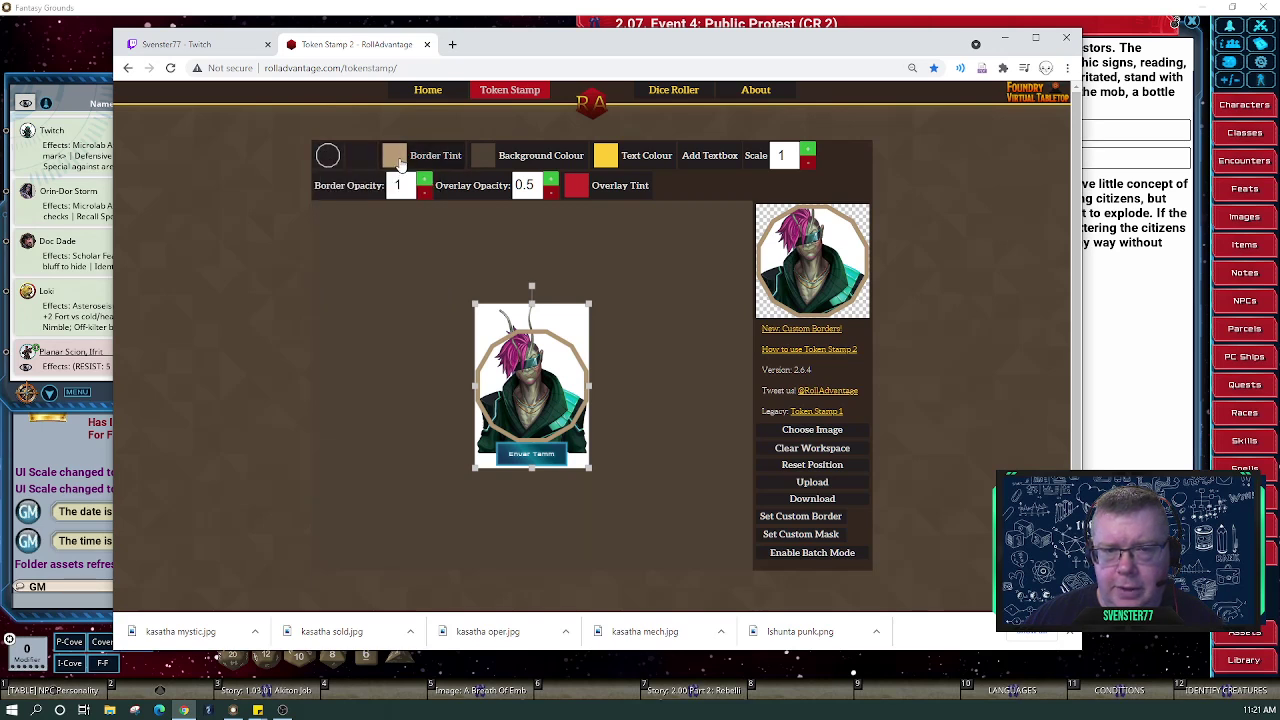
left_click(396, 158)
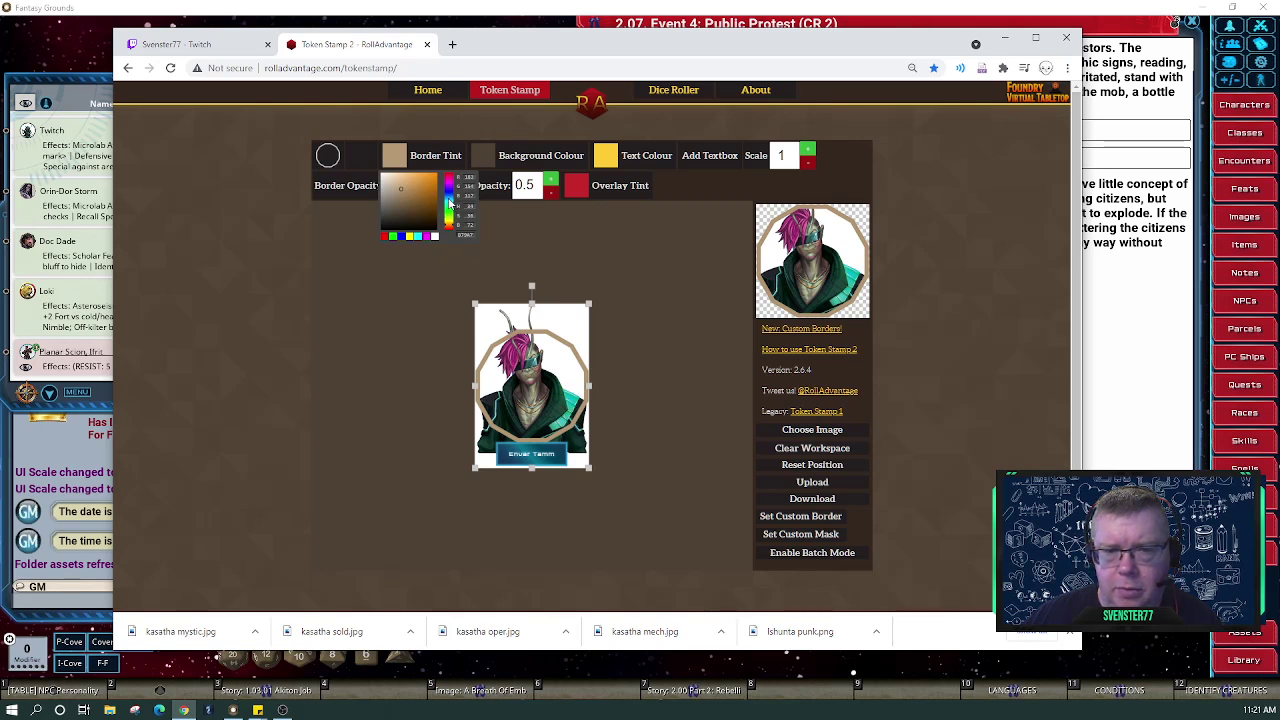
left_click(449, 203)
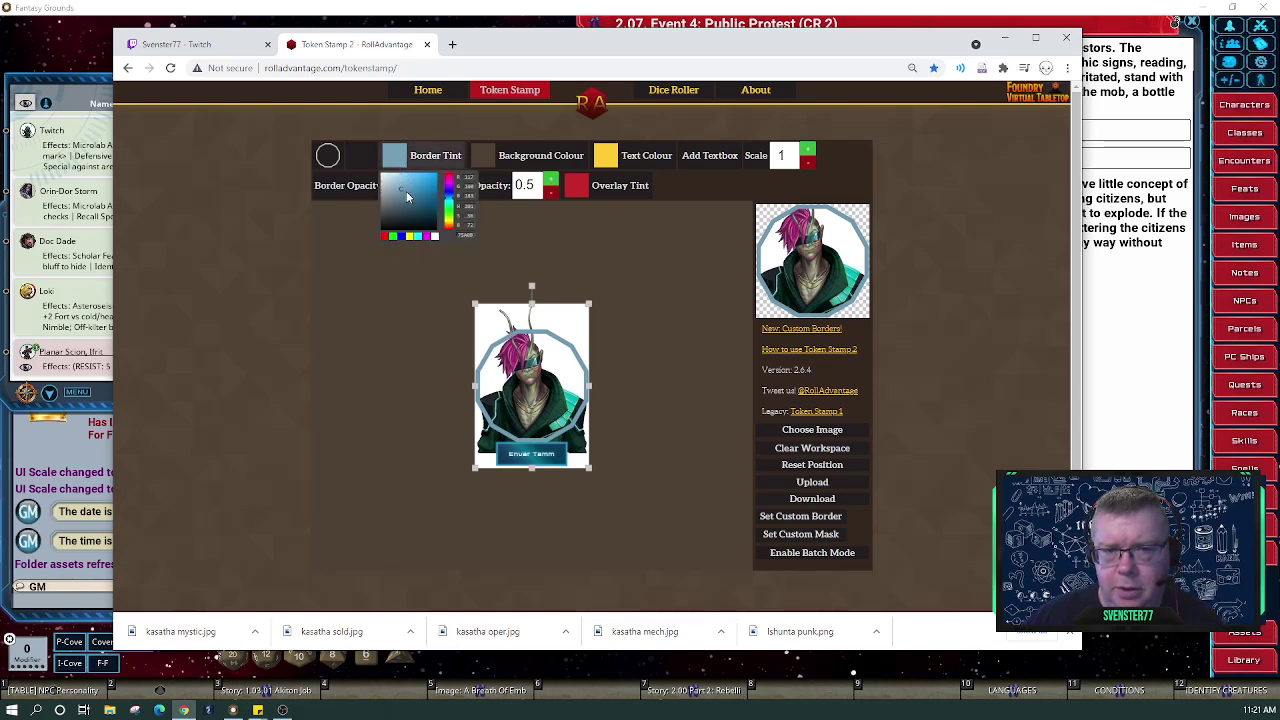
left_click(389, 266)
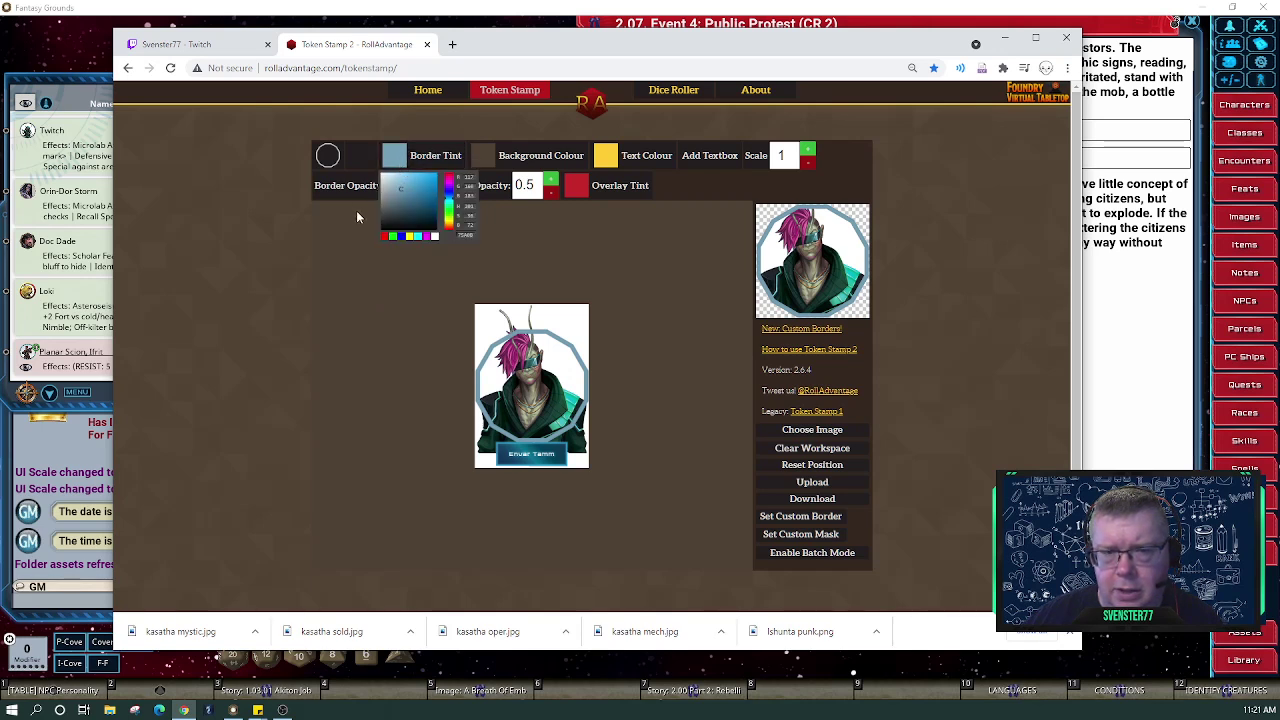
left_click(368, 157)
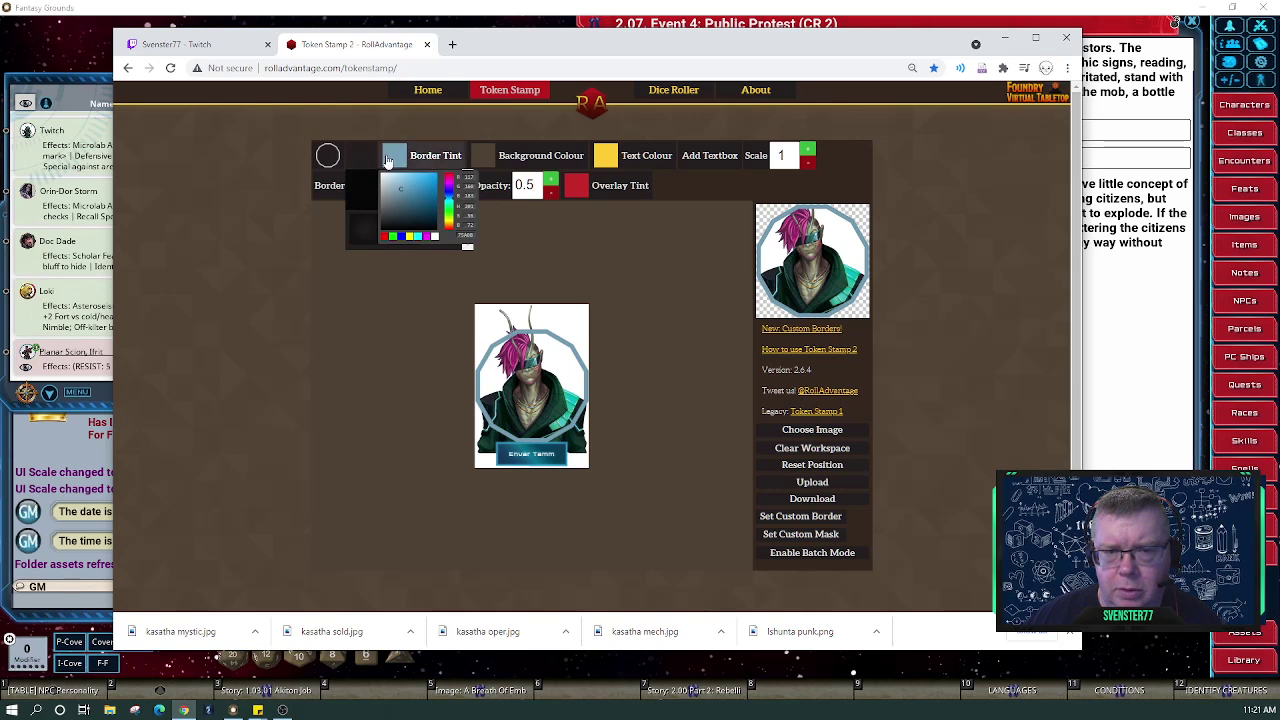
left_click(393, 158)
left_click(368, 157)
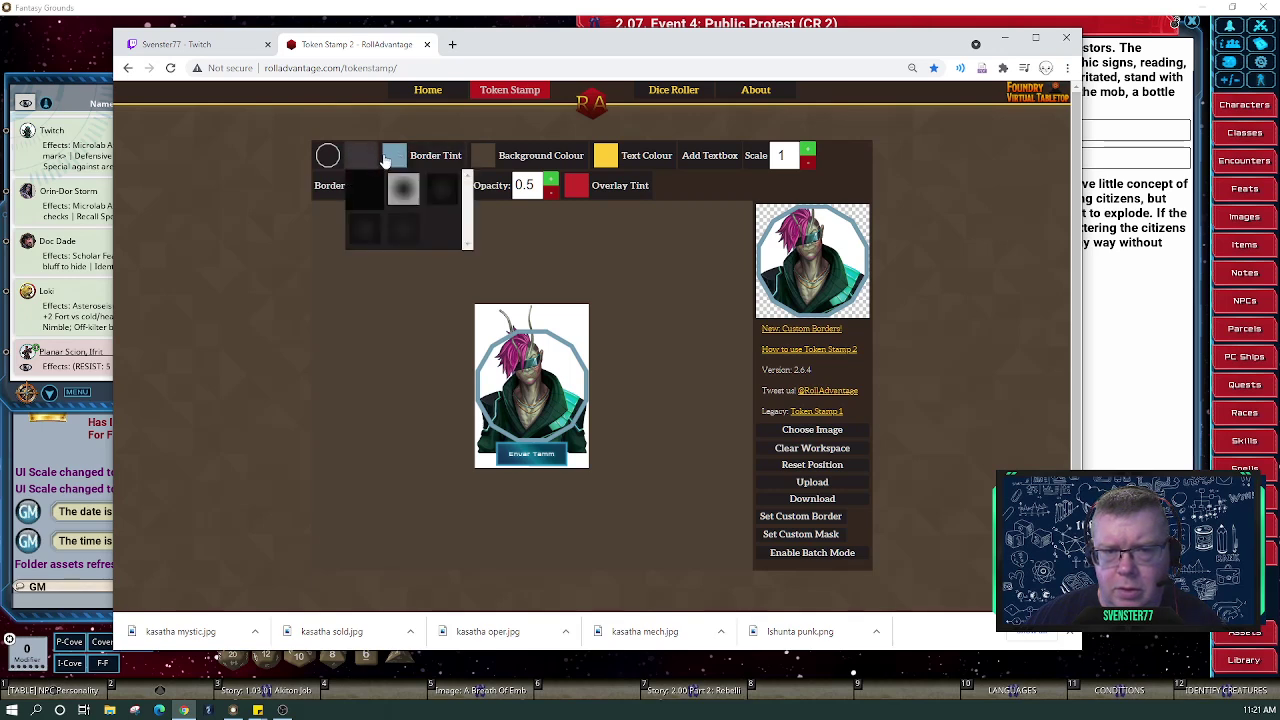
left_click(395, 160)
left_click(362, 161)
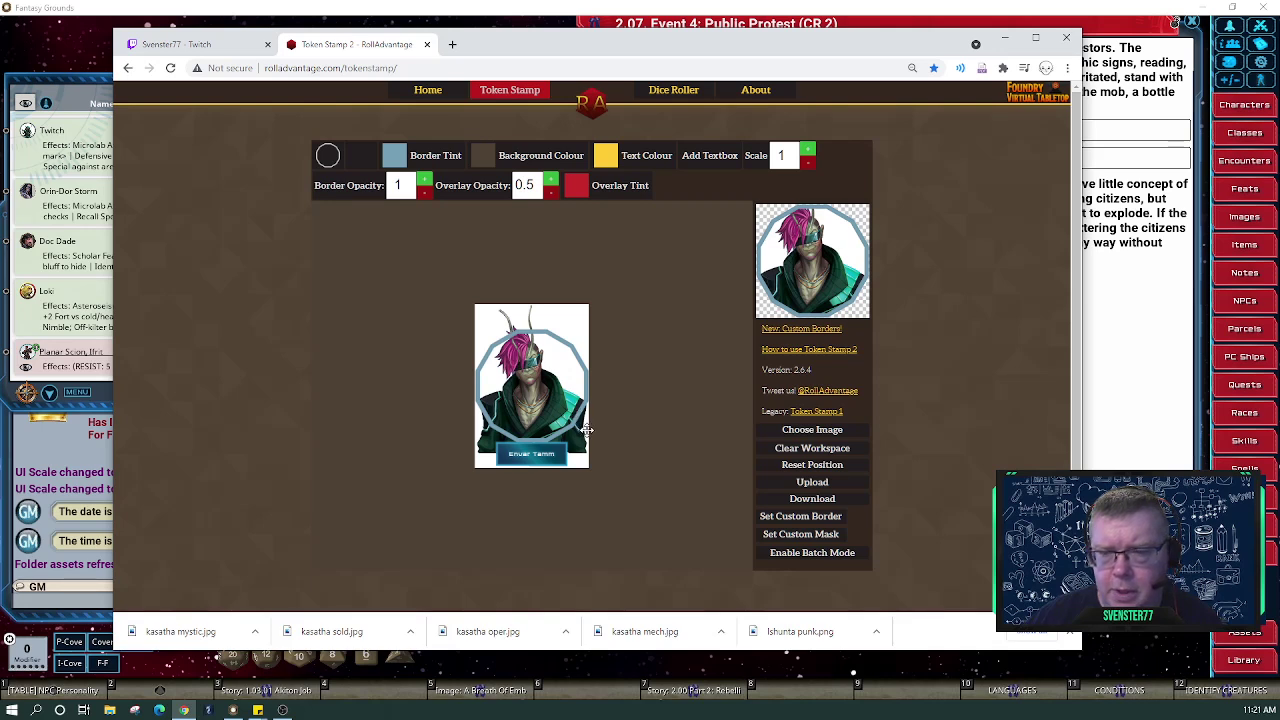
Enlarge the lashunta portrait and position it so the head fills the border ring
left_click_drag(534, 409, 545, 433)
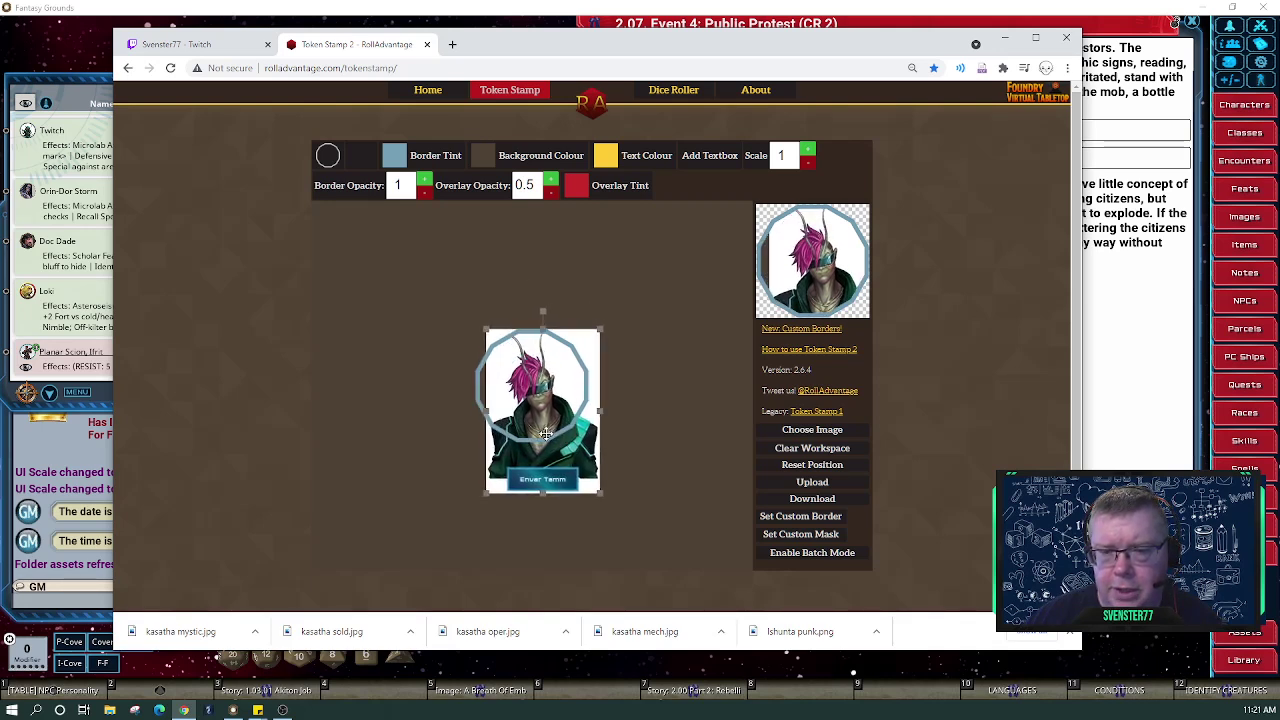
mouse_move(601, 330)
left_mouse_down()
mouse_move(622, 296)
mouse_move(605, 342)
left_mouse_up()
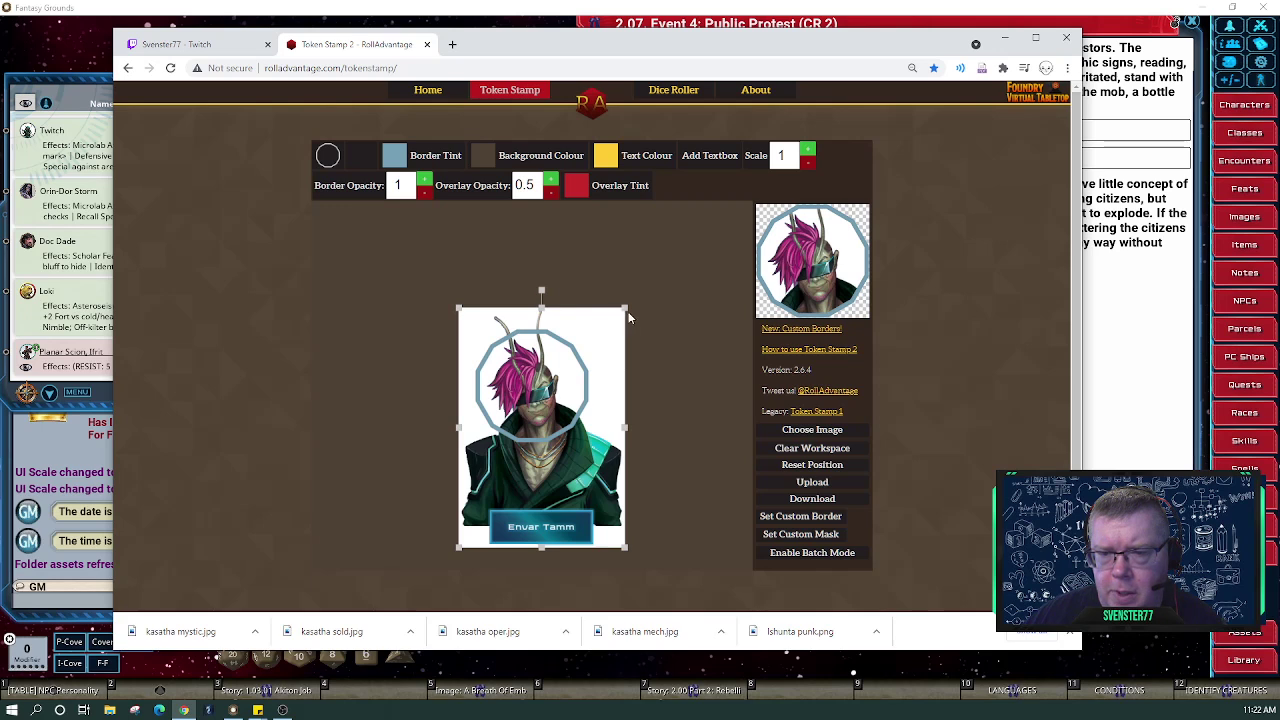
left_click_drag(624, 306, 600, 353)
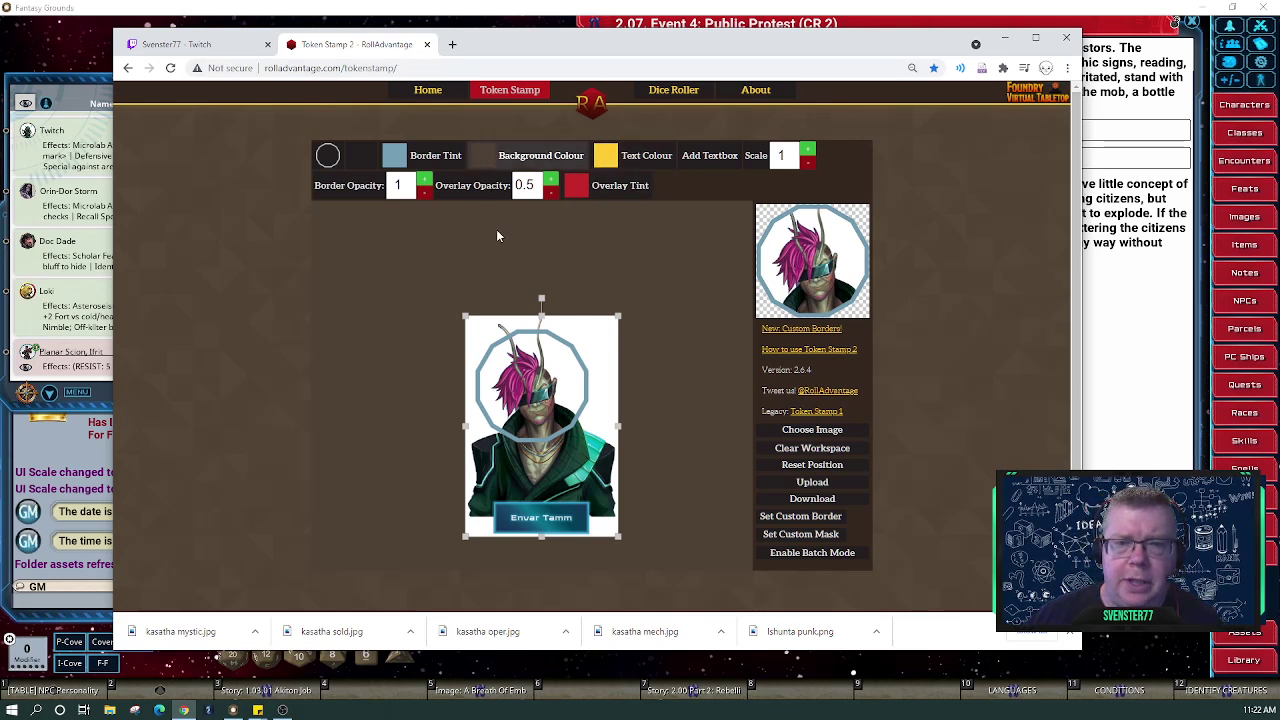
Set the token's background colour to white and recentre the portrait's head within the border ring
left_click_drag(590, 350, 600, 394)
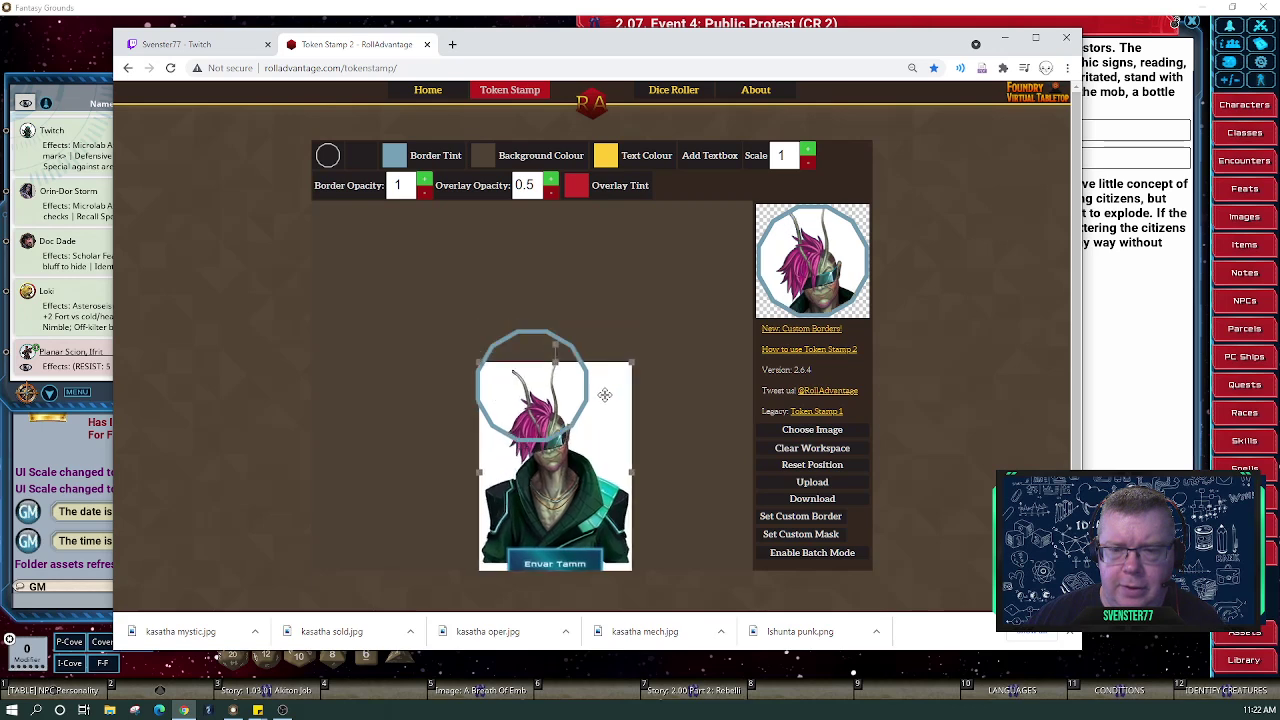
left_click(490, 158)
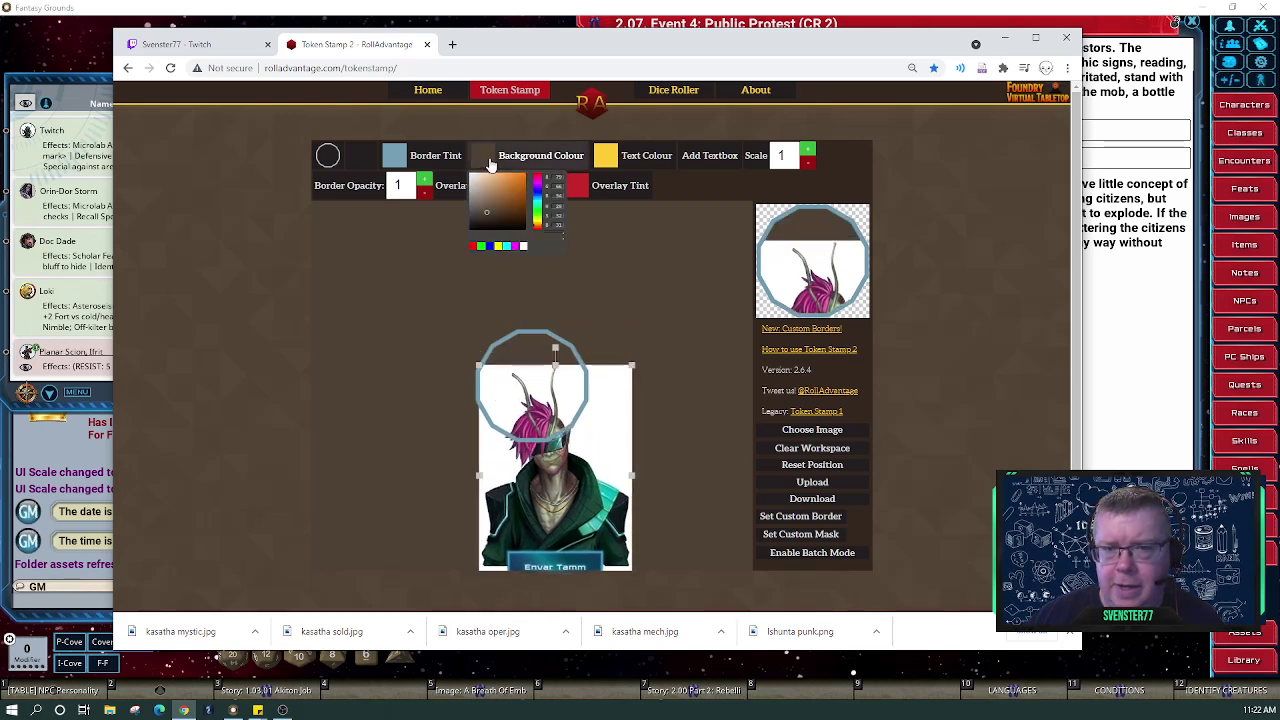
left_click(524, 247)
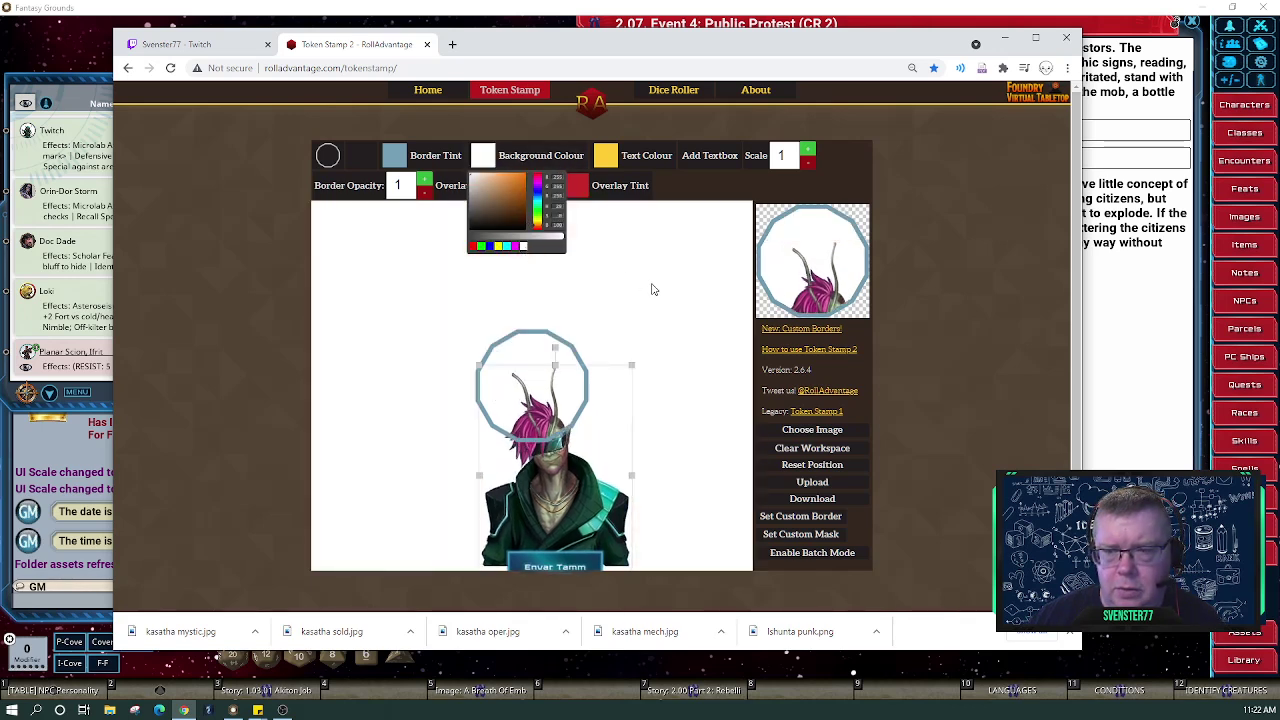
left_click_drag(572, 400, 555, 352)
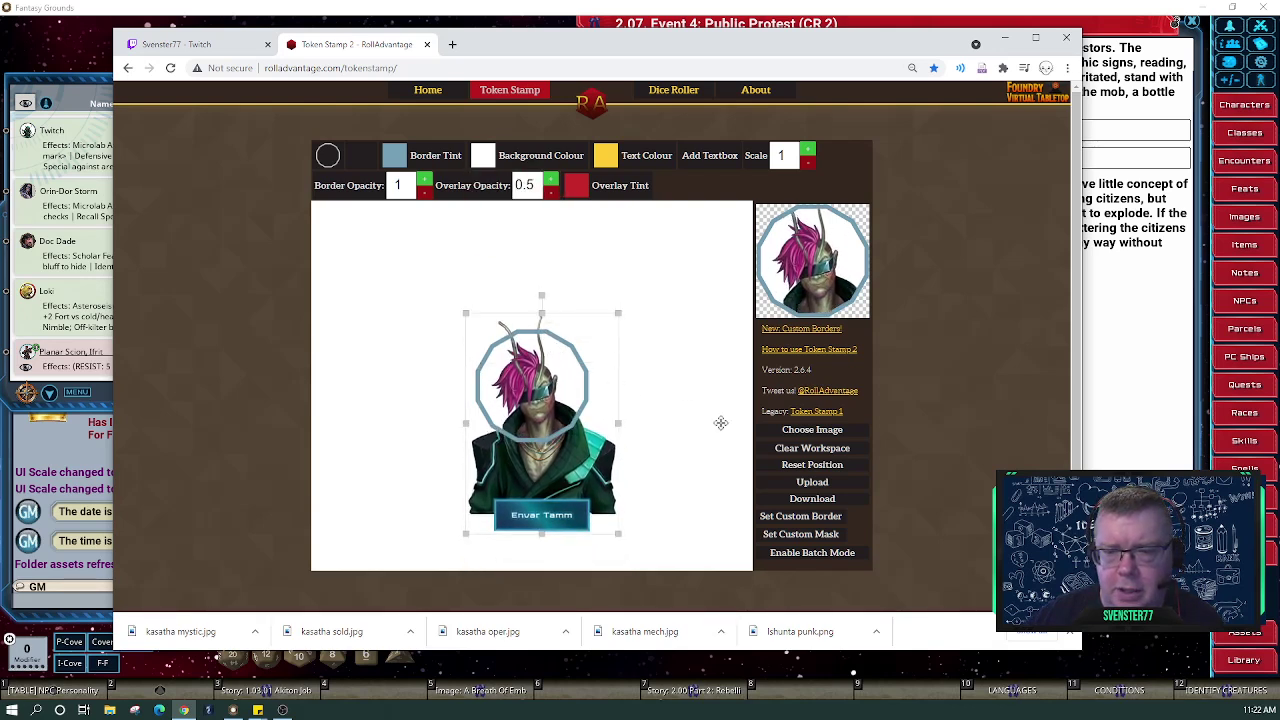
Download the finished token as a PNG named lashunta punk in the FG Maps tokens folder
left_click(812, 501)
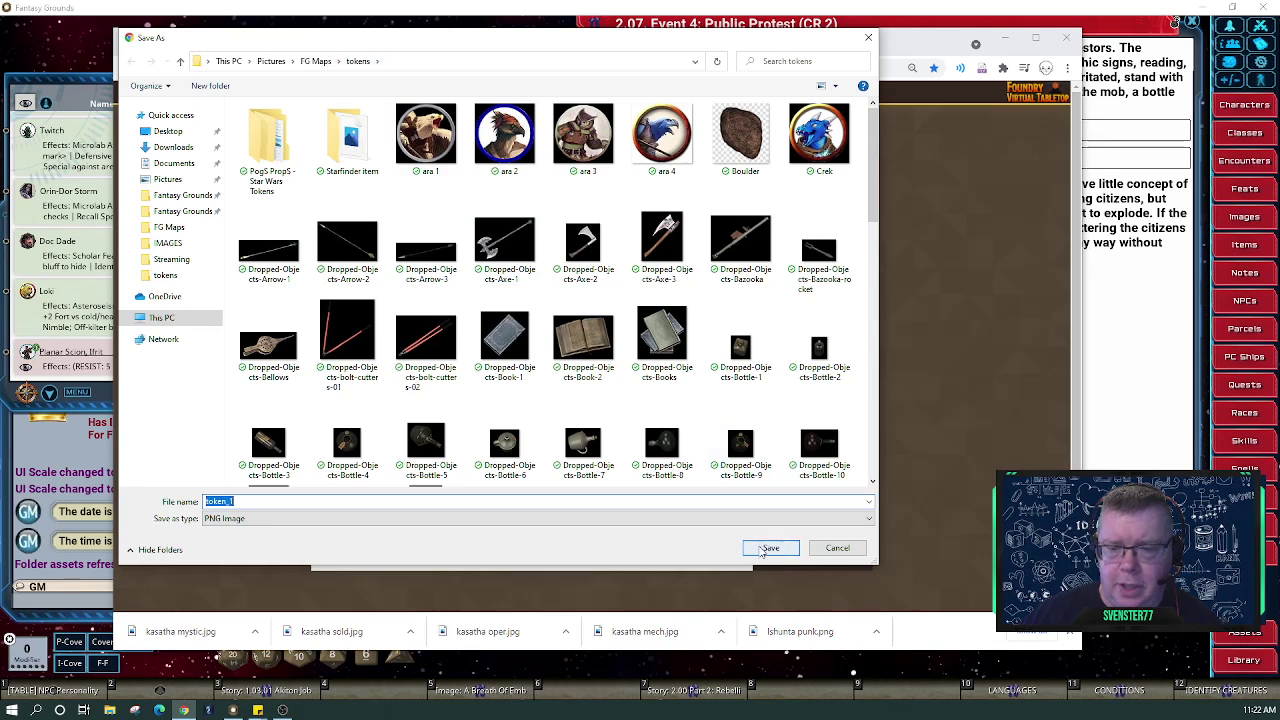
type("Is")
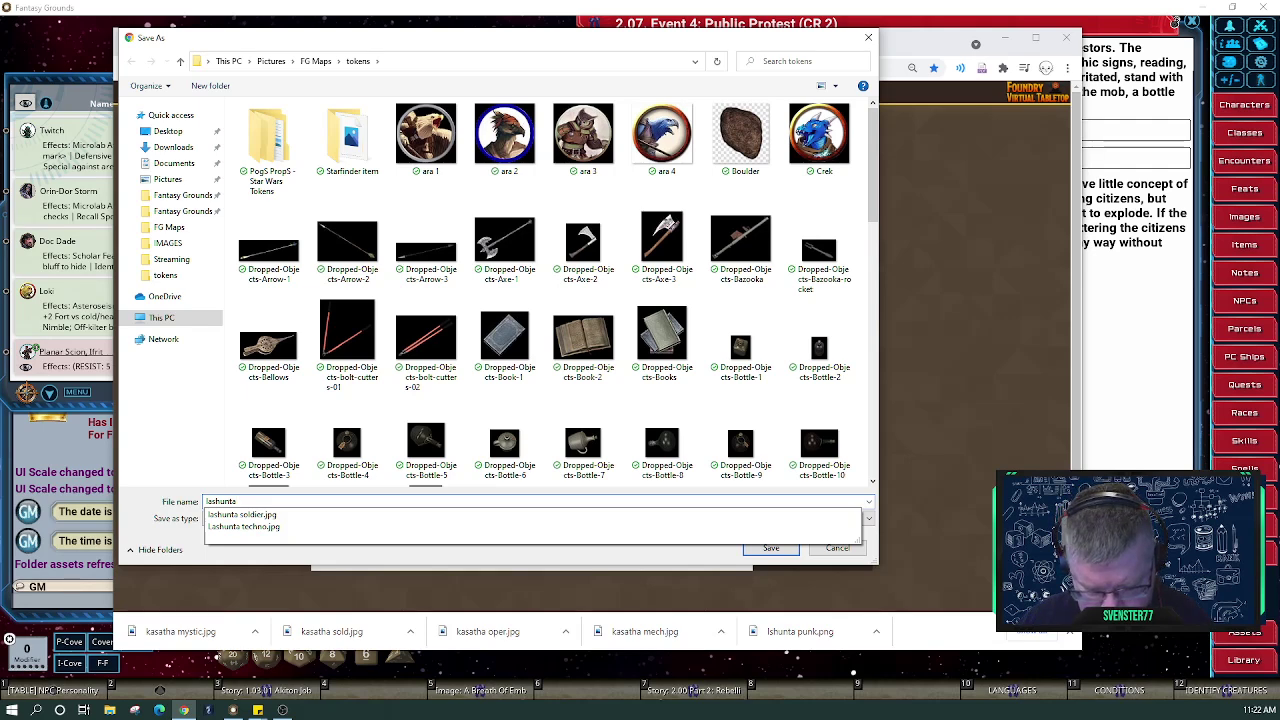
type("shunta p")
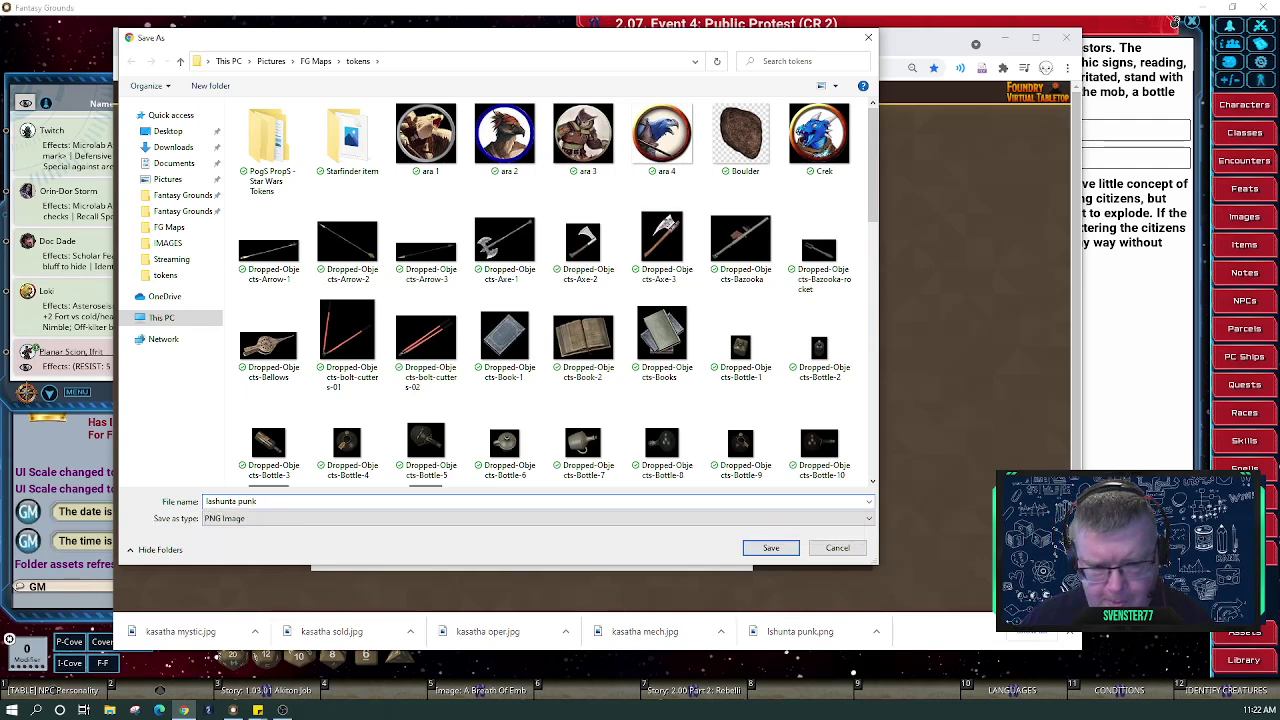
type("unk")
key("Return")
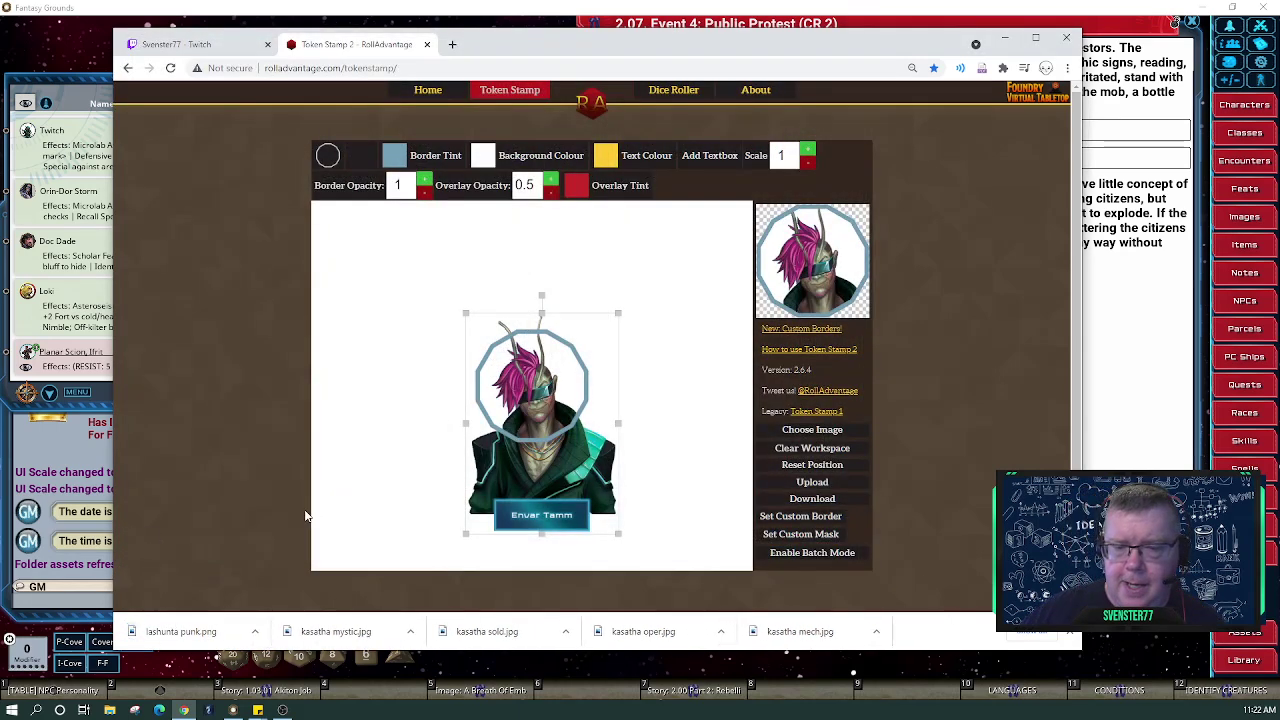
Download the token again as a PNG named lashunta punk into the tokens folder of the Fantasy Grounds data directory, and close the browser
left_click(811, 499)
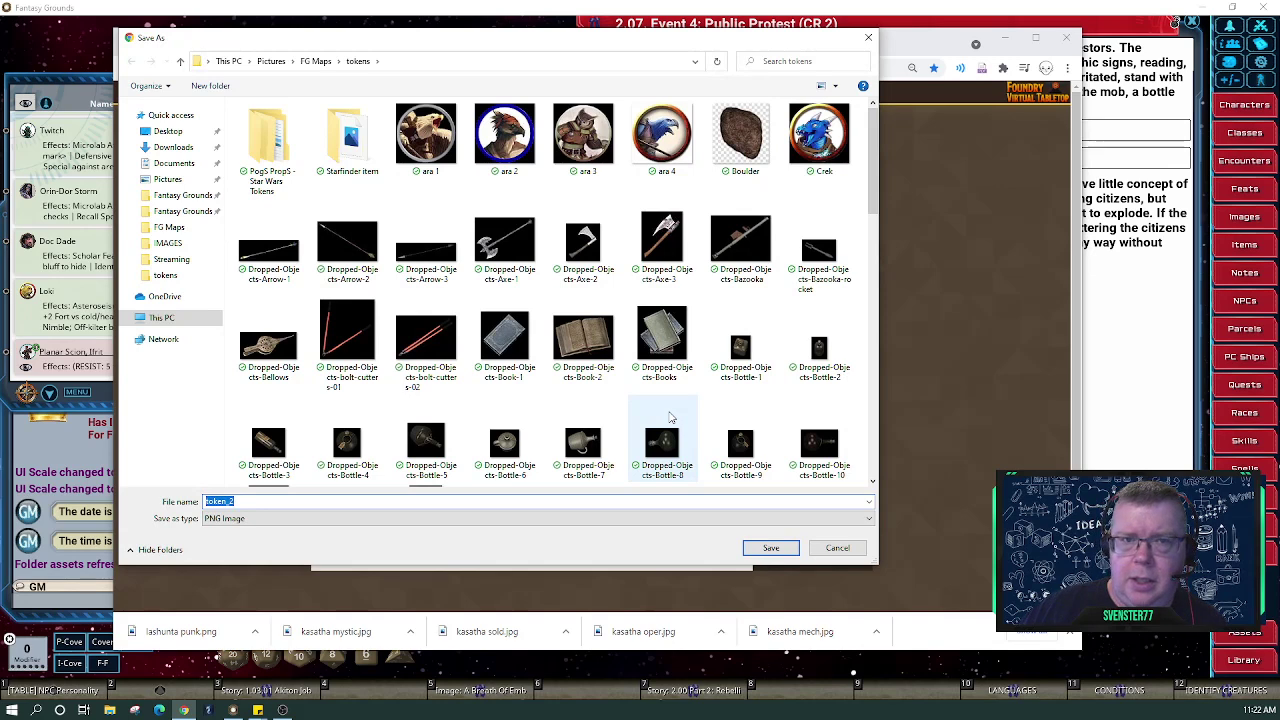
left_click(185, 211)
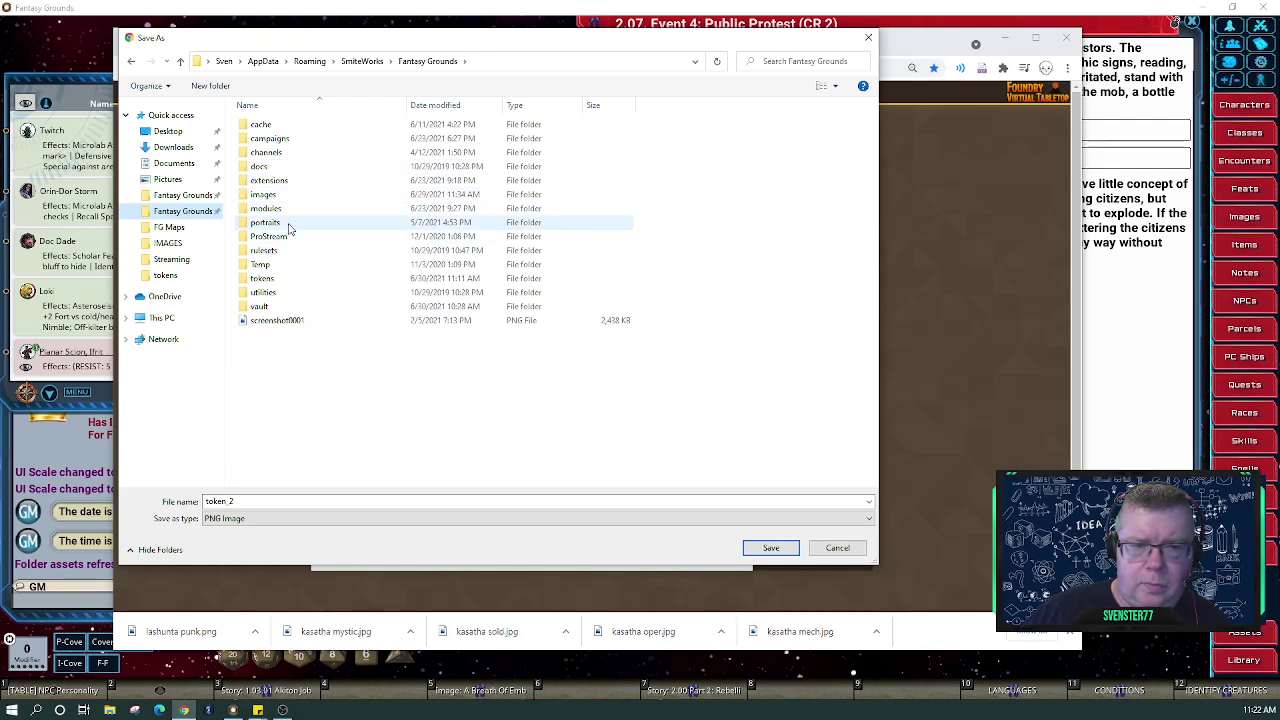
double_click(287, 279)
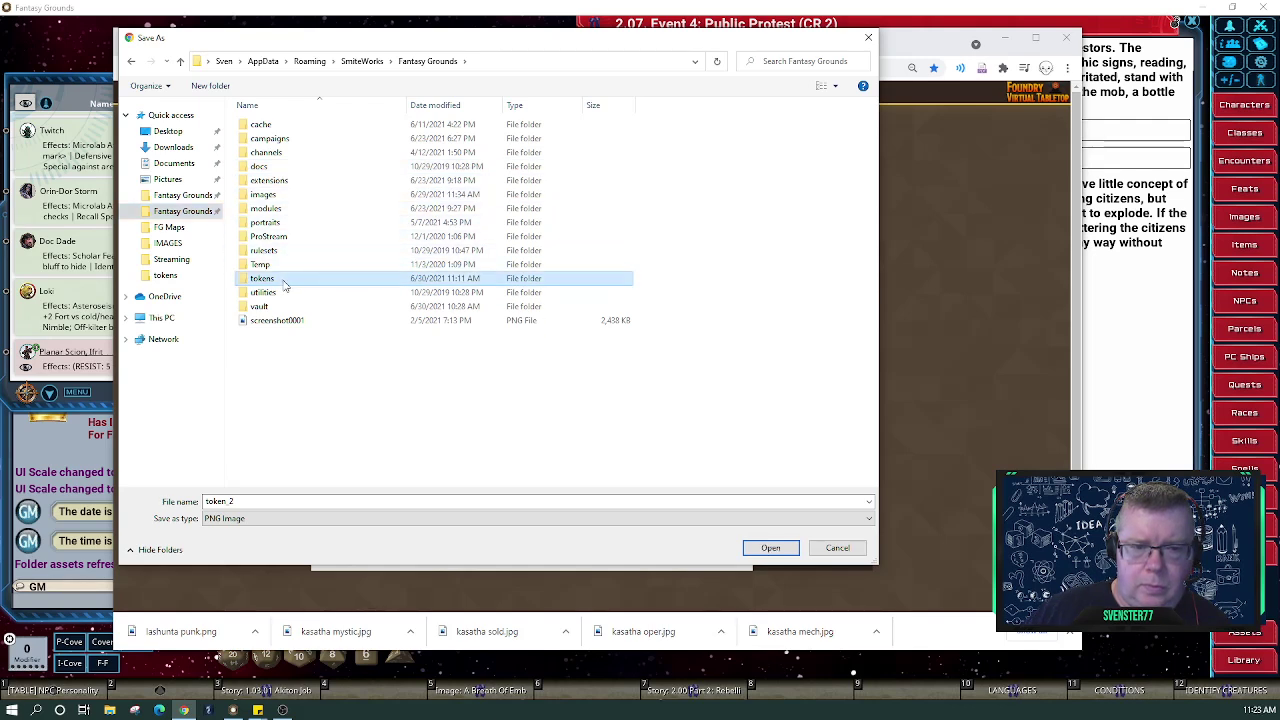
left_click(770, 547)
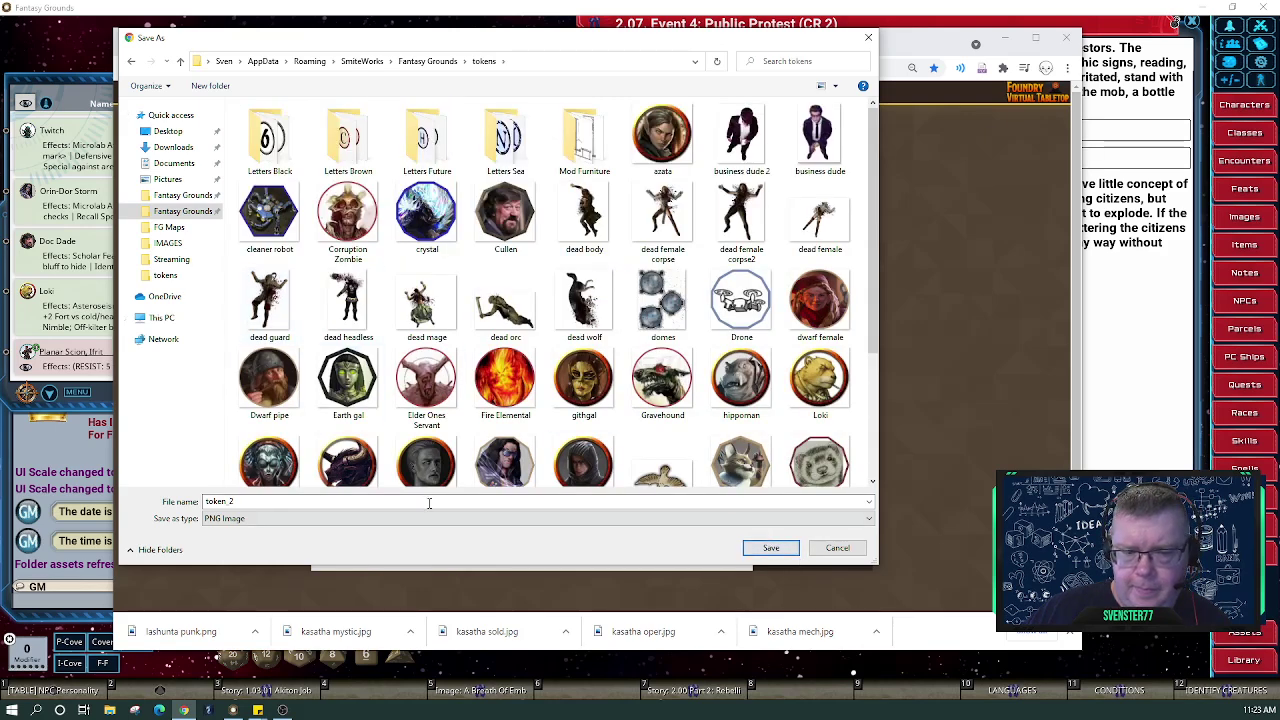
left_click_drag(429, 503, 211, 506)
type("l")
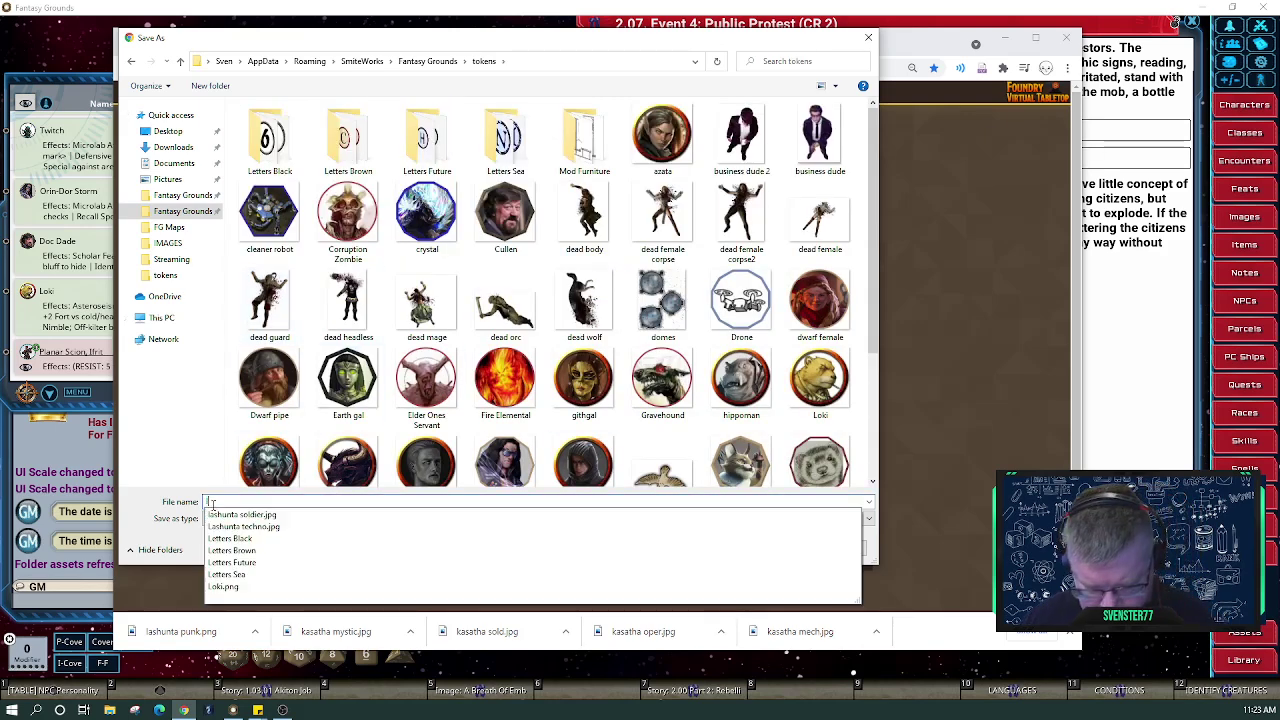
type("ashunt")
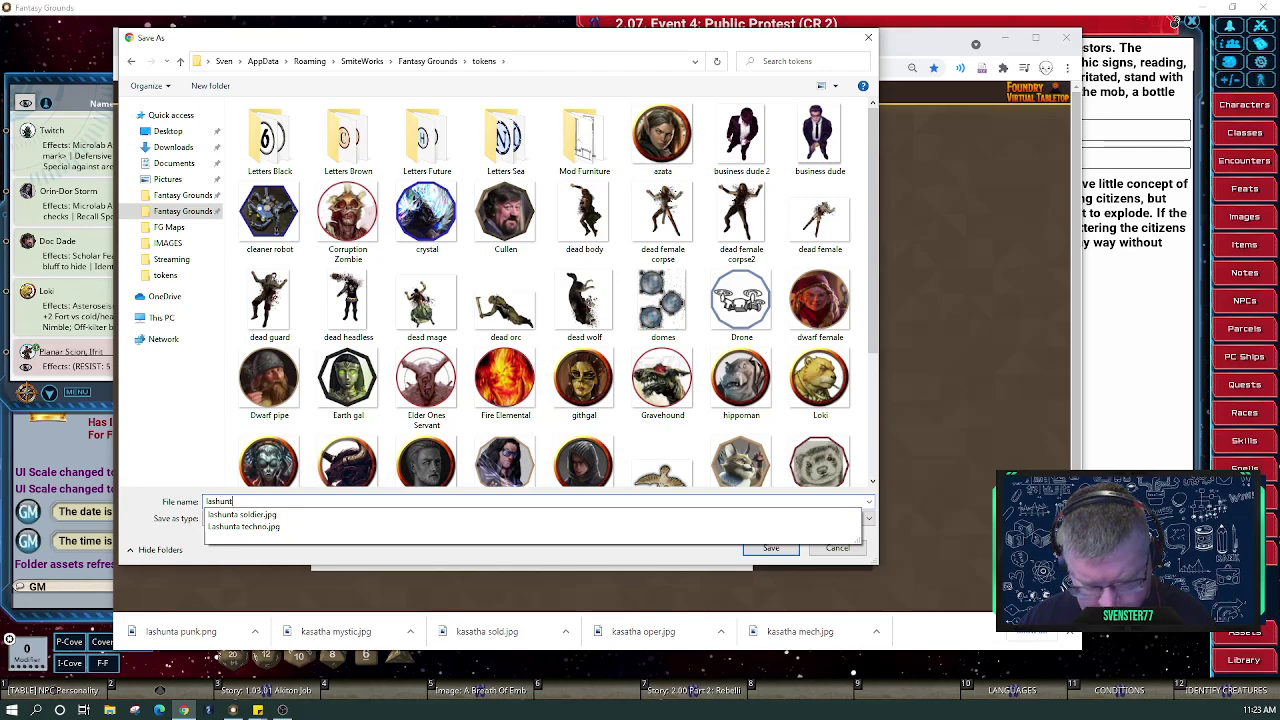
type("a punk")
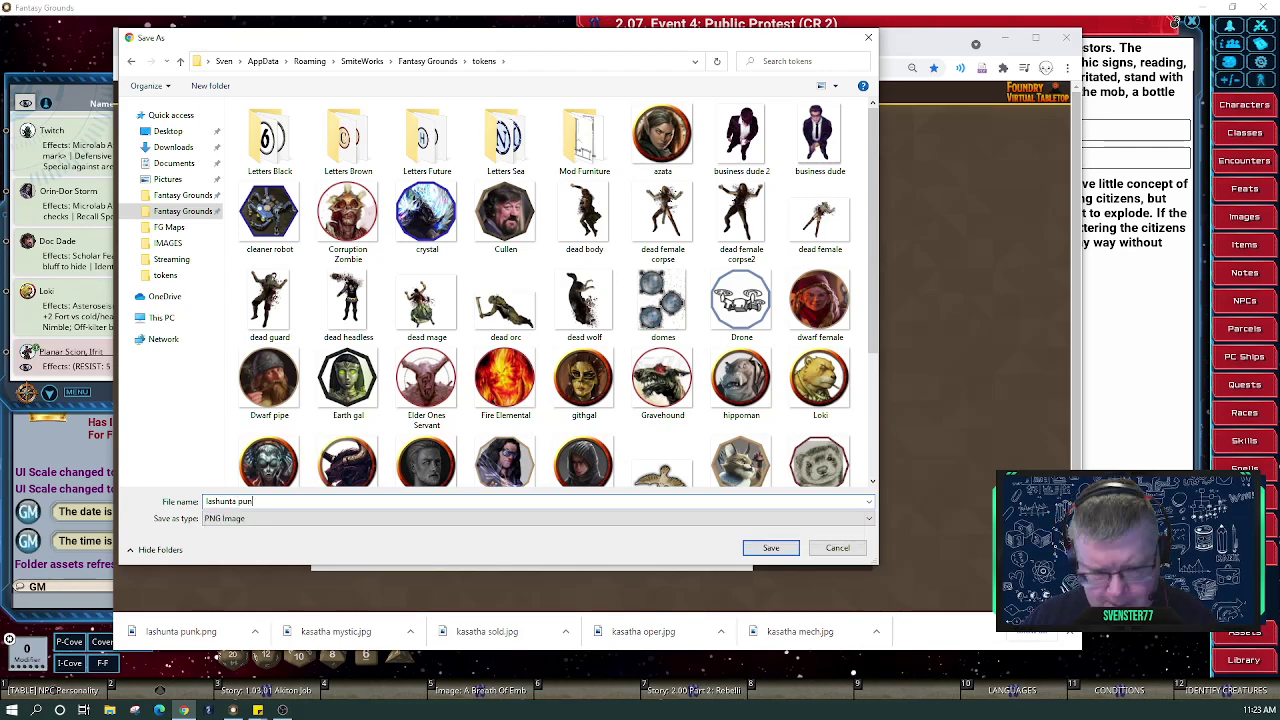
left_click(788, 550)
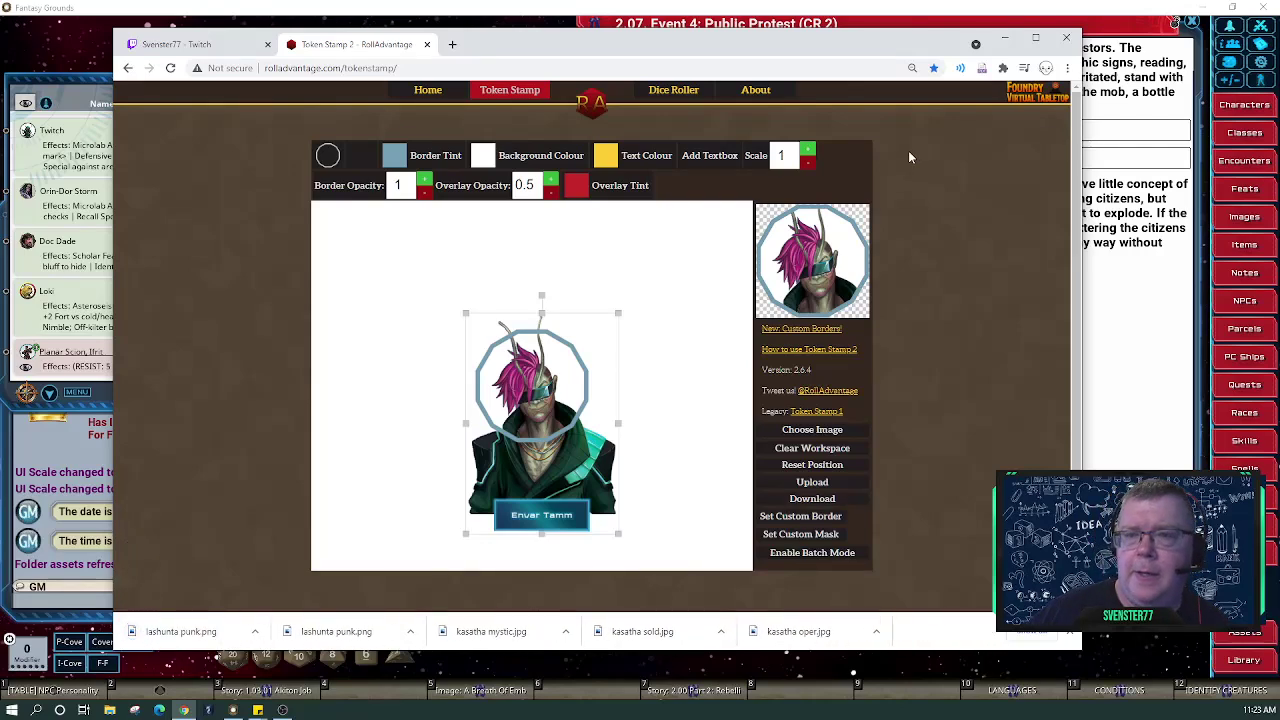
left_click(1070, 42)
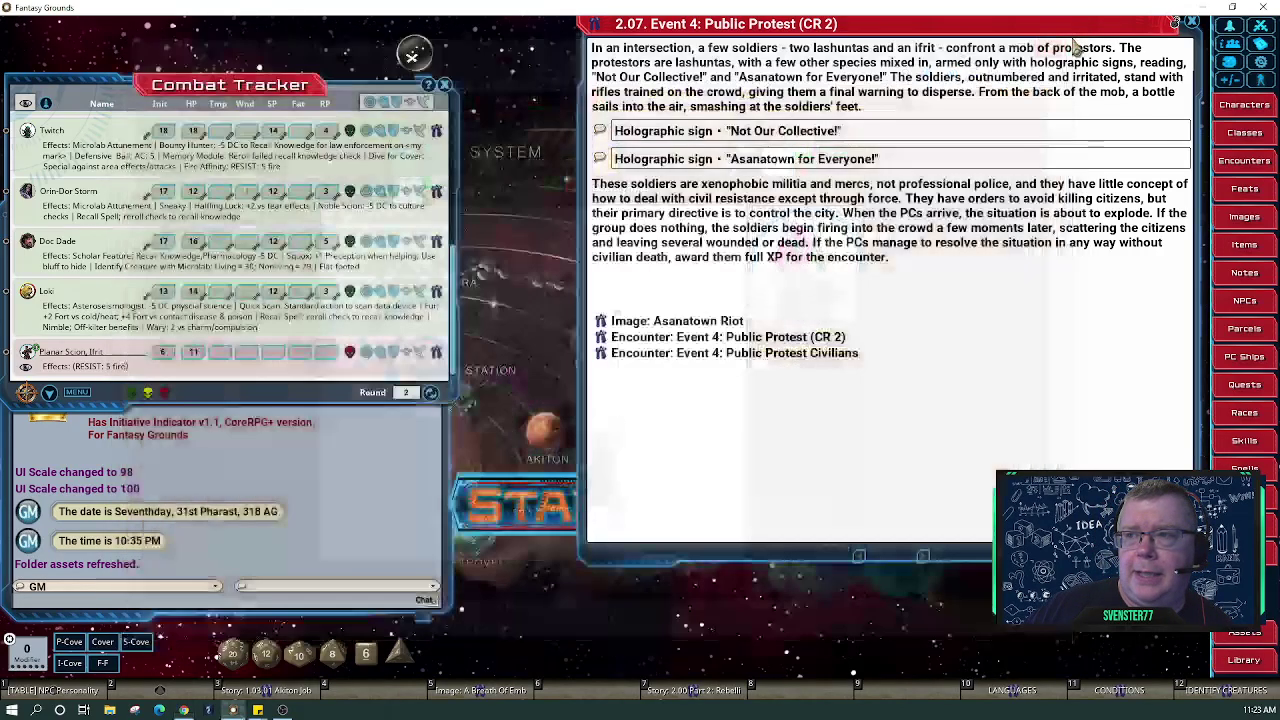
Refresh the campaign's token assets, look for the lashunta punk token in the Data folder, and close the asset list
left_click(1245, 632)
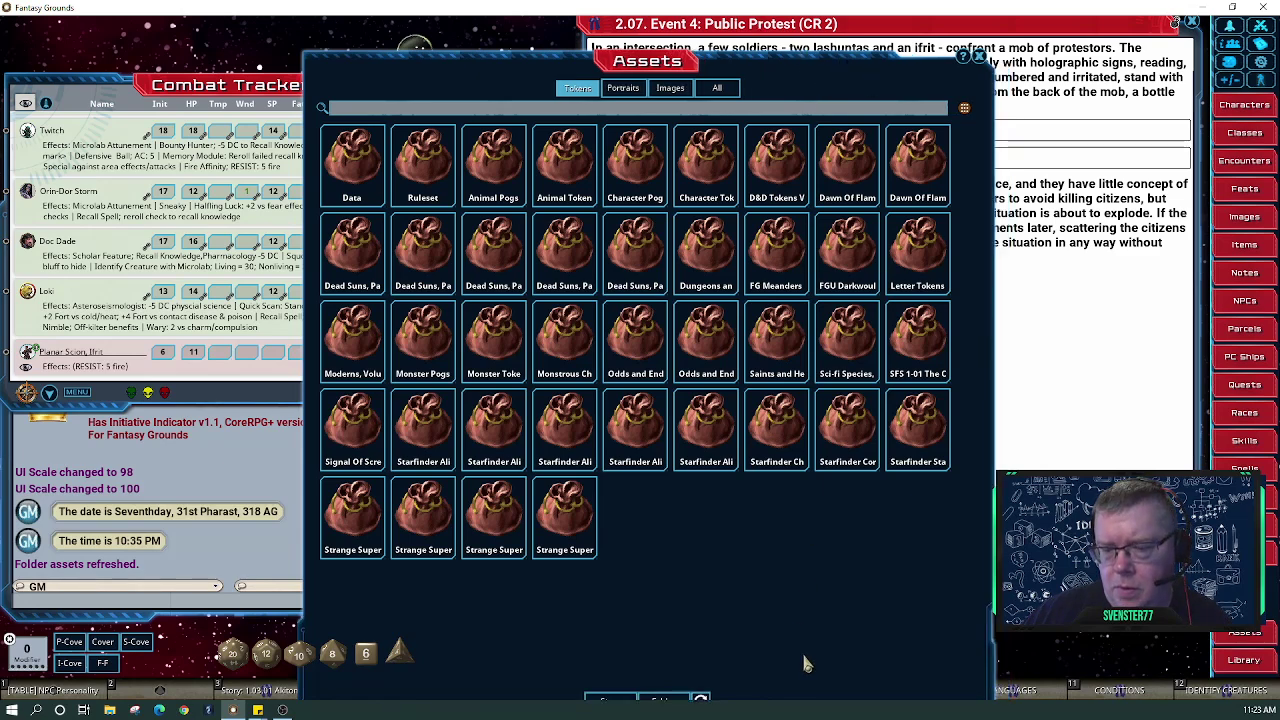
left_click_drag(806, 665, 810, 603)
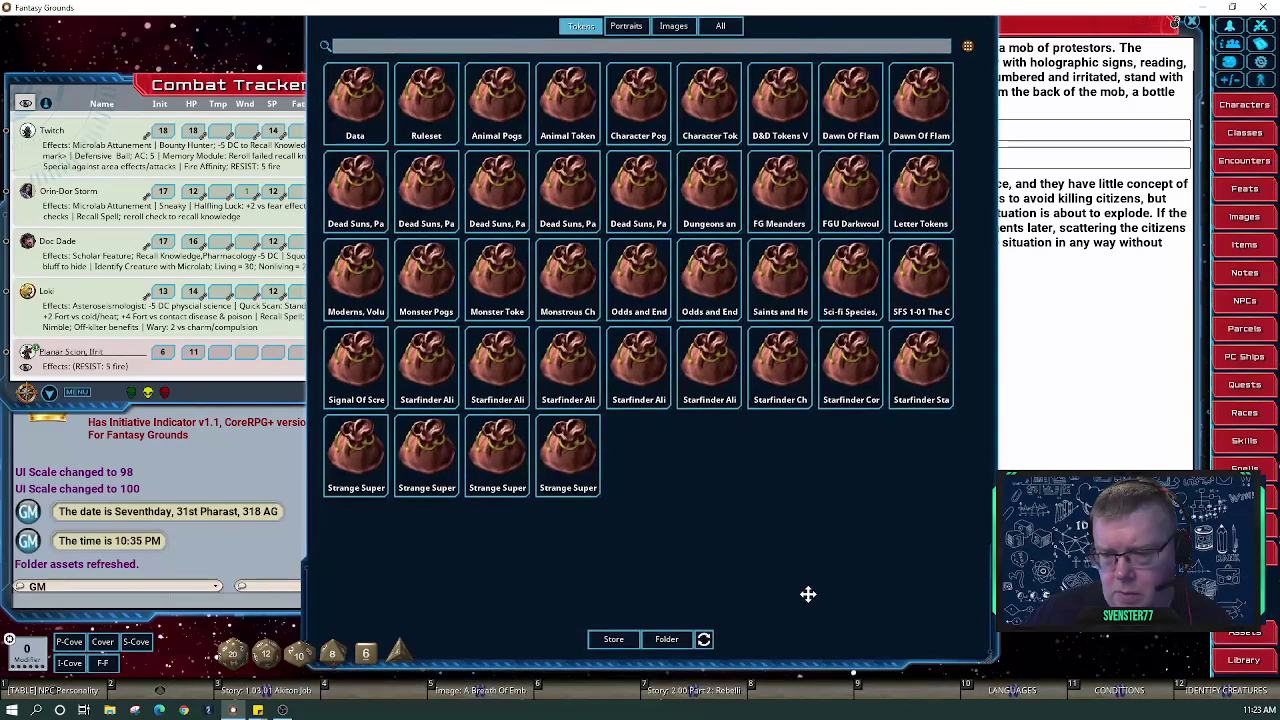
left_click(704, 641)
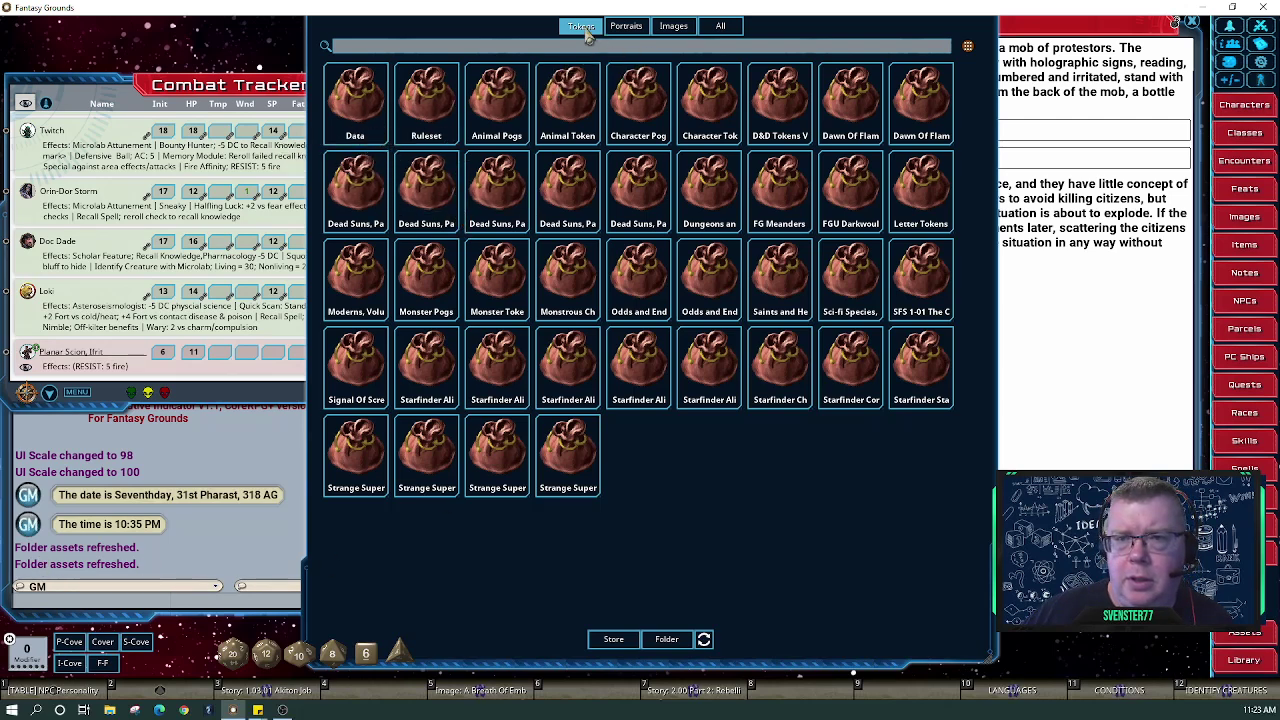
left_click(355, 110)
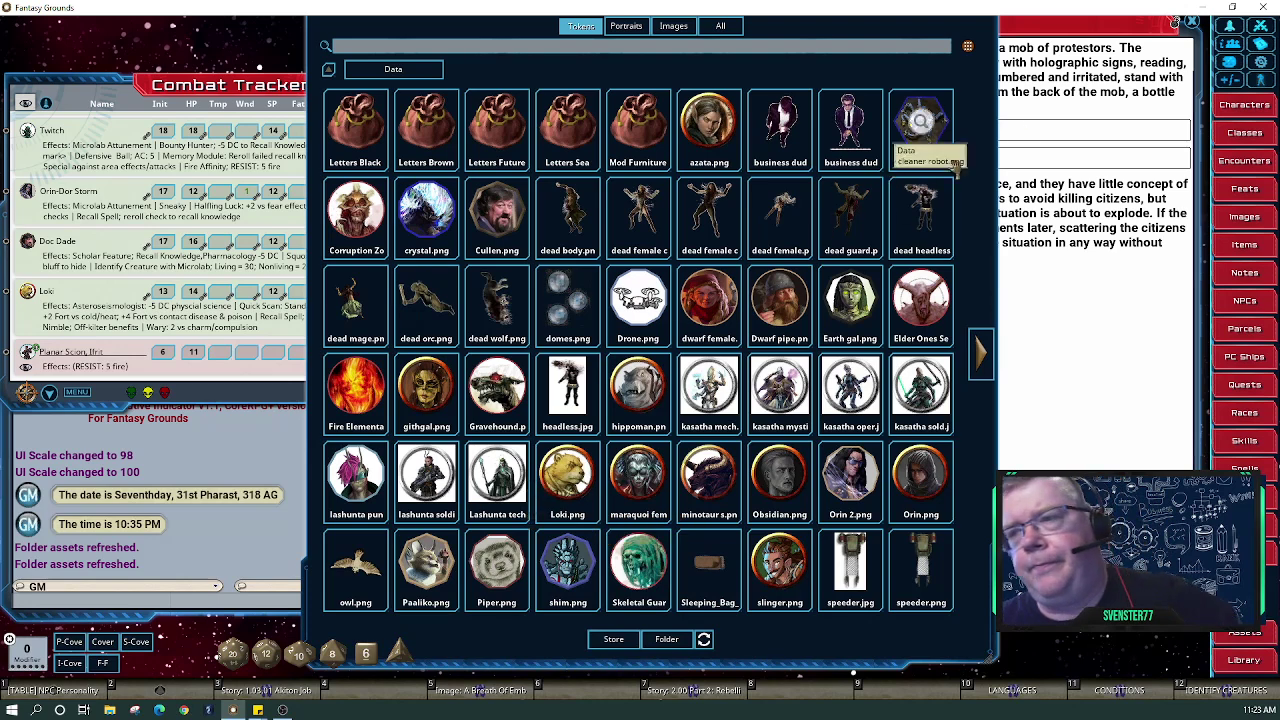
left_click_drag(988, 90, 968, 152)
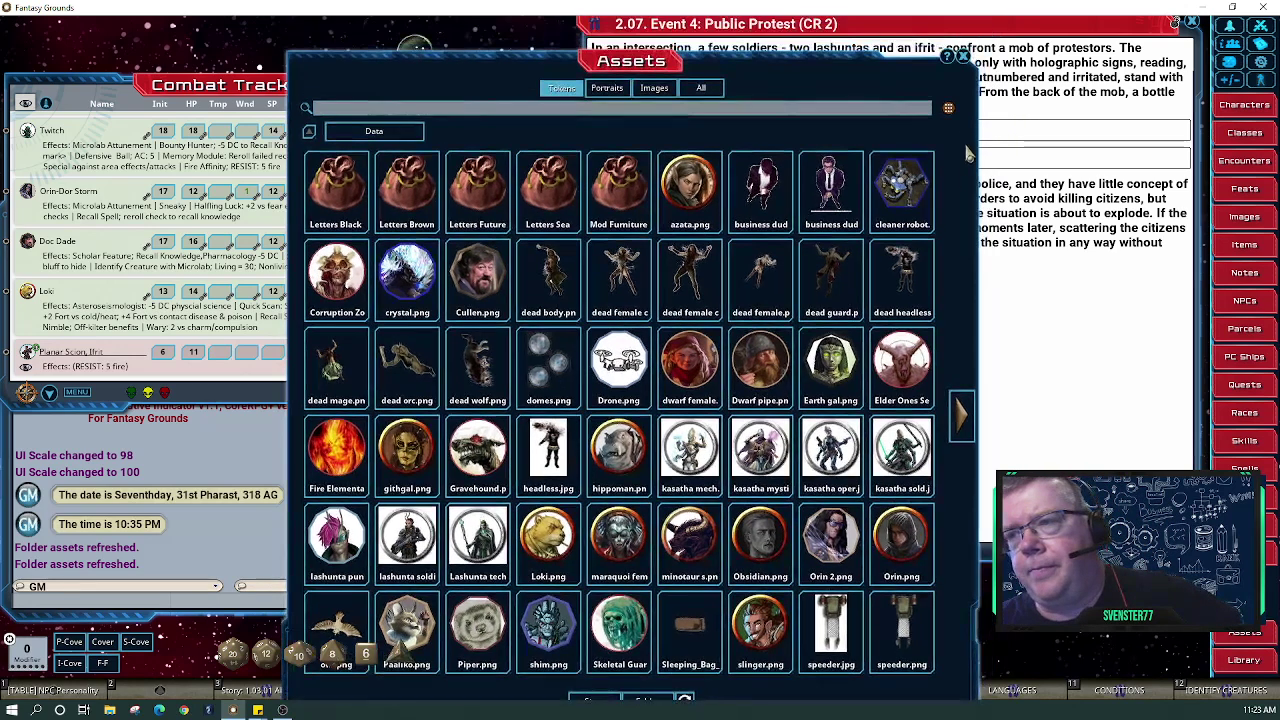
left_click(963, 57)
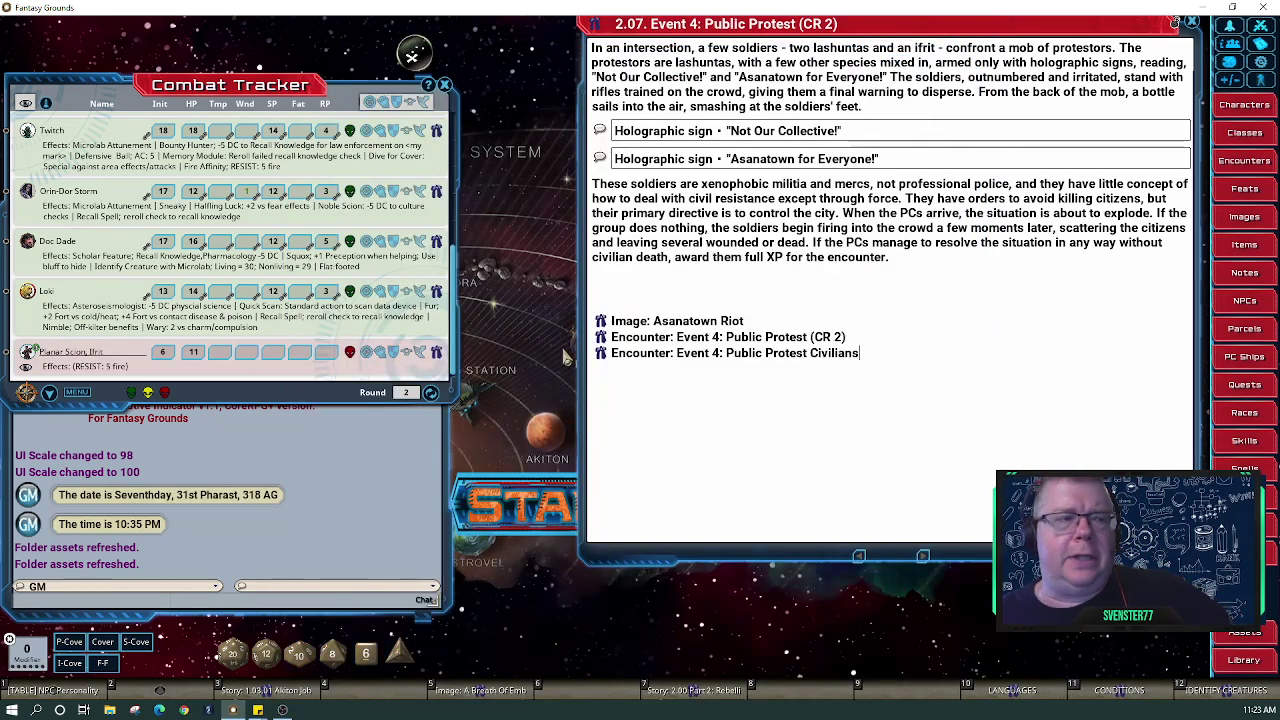